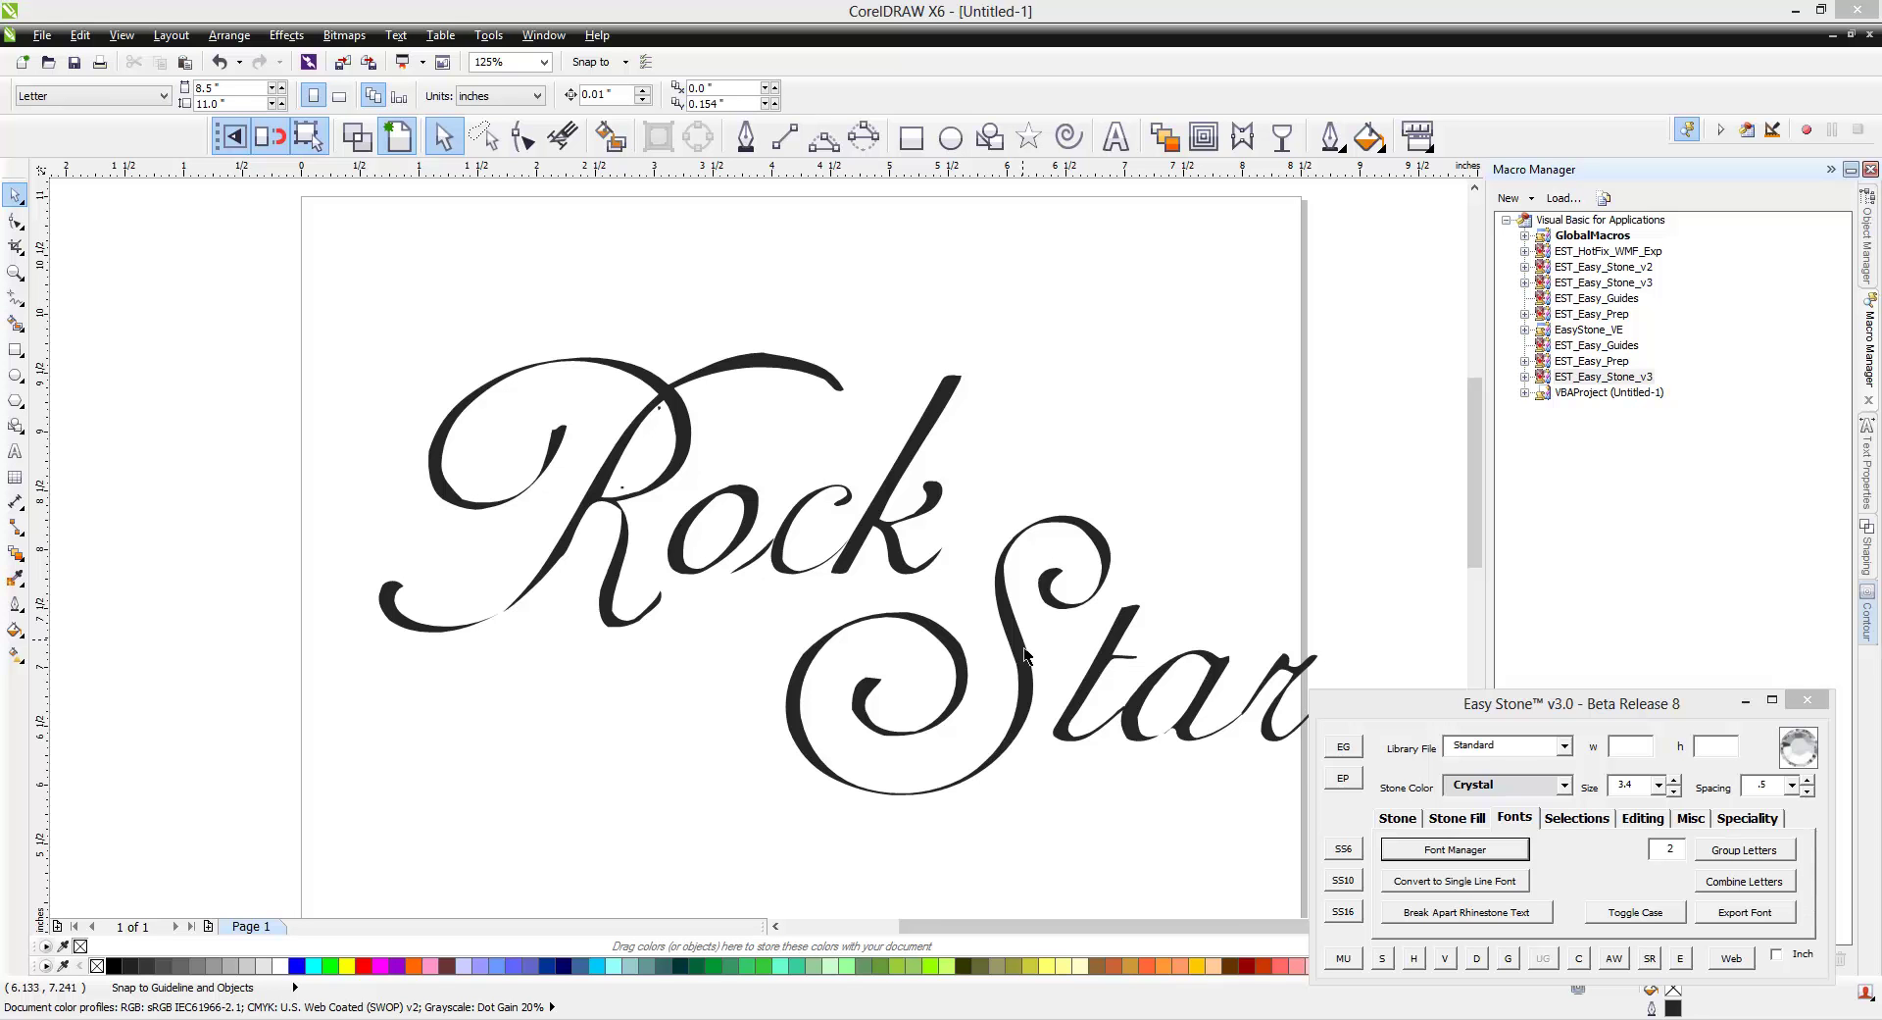
Drop a 4.8 mm SS16 Crystal stone on the stem of the large S and centre it on the stroke.
click(1409, 832)
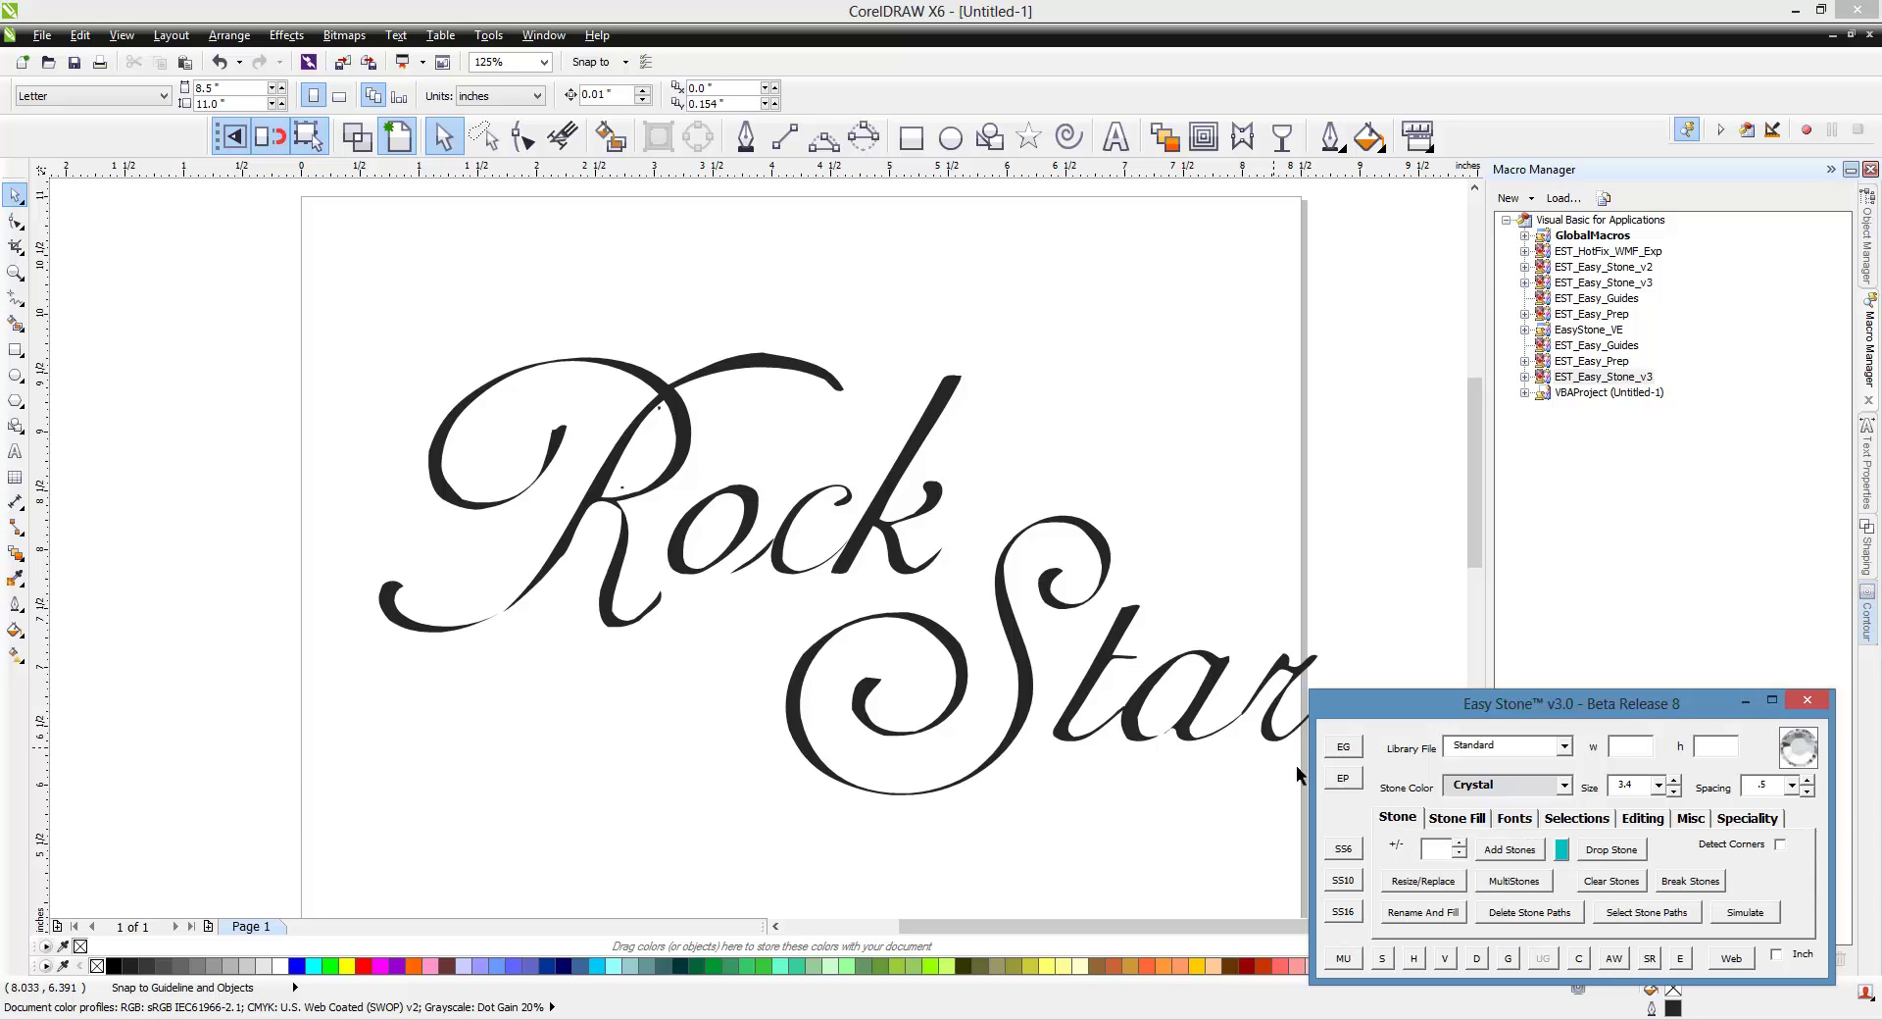
click(1352, 921)
click(1617, 849)
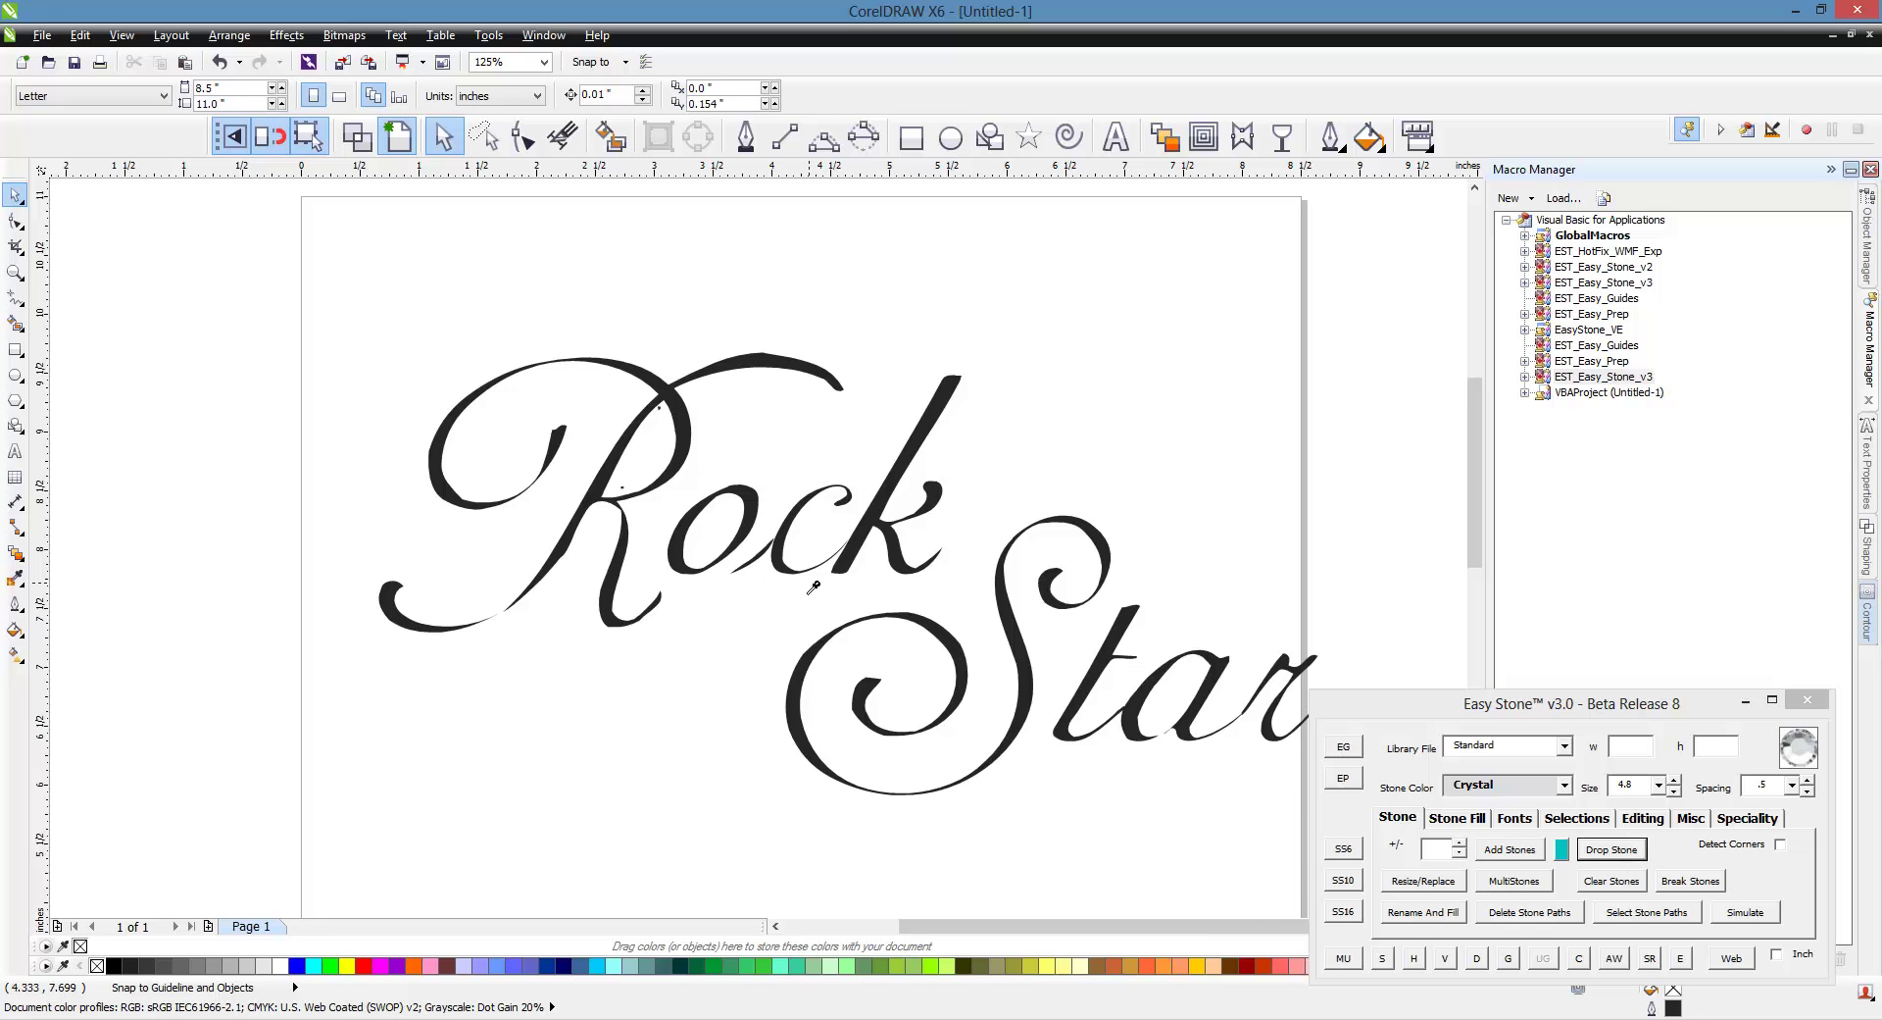
click(1020, 642)
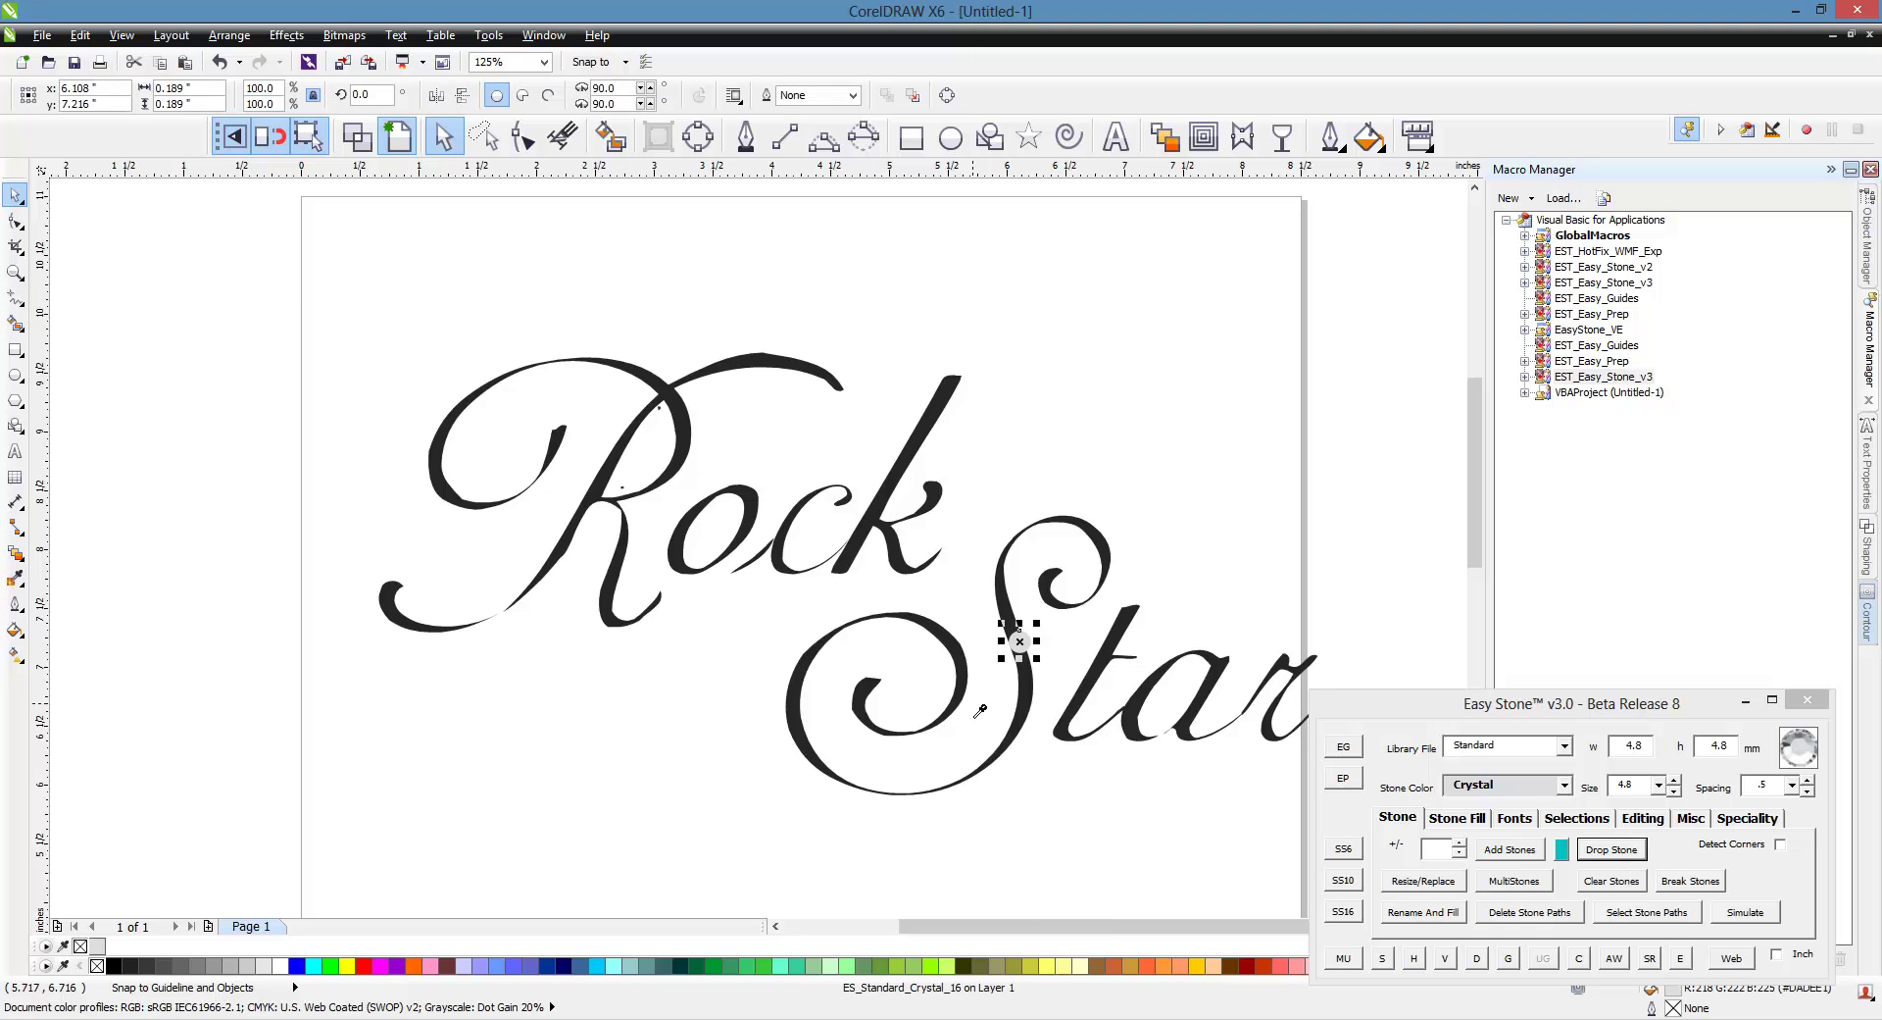
scroll(1028, 673, up, 4)
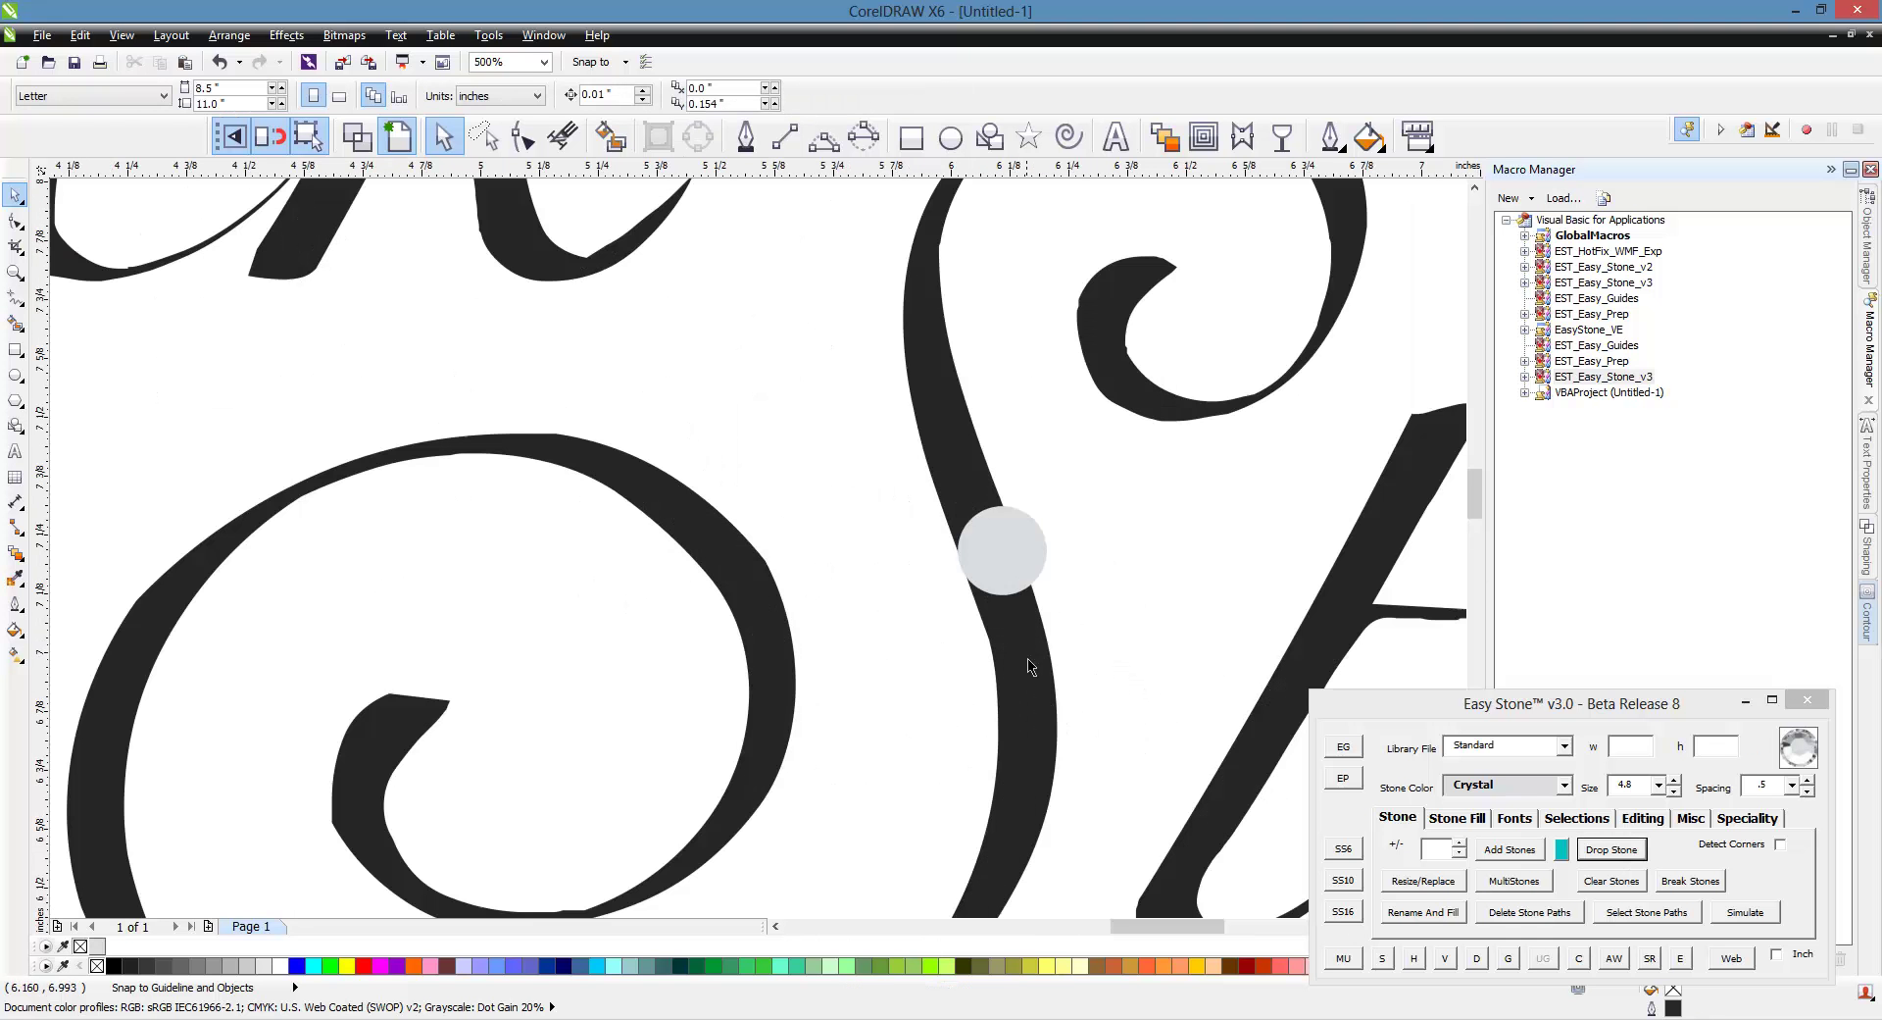
click(1017, 580)
scroll(1017, 581, down, 2)
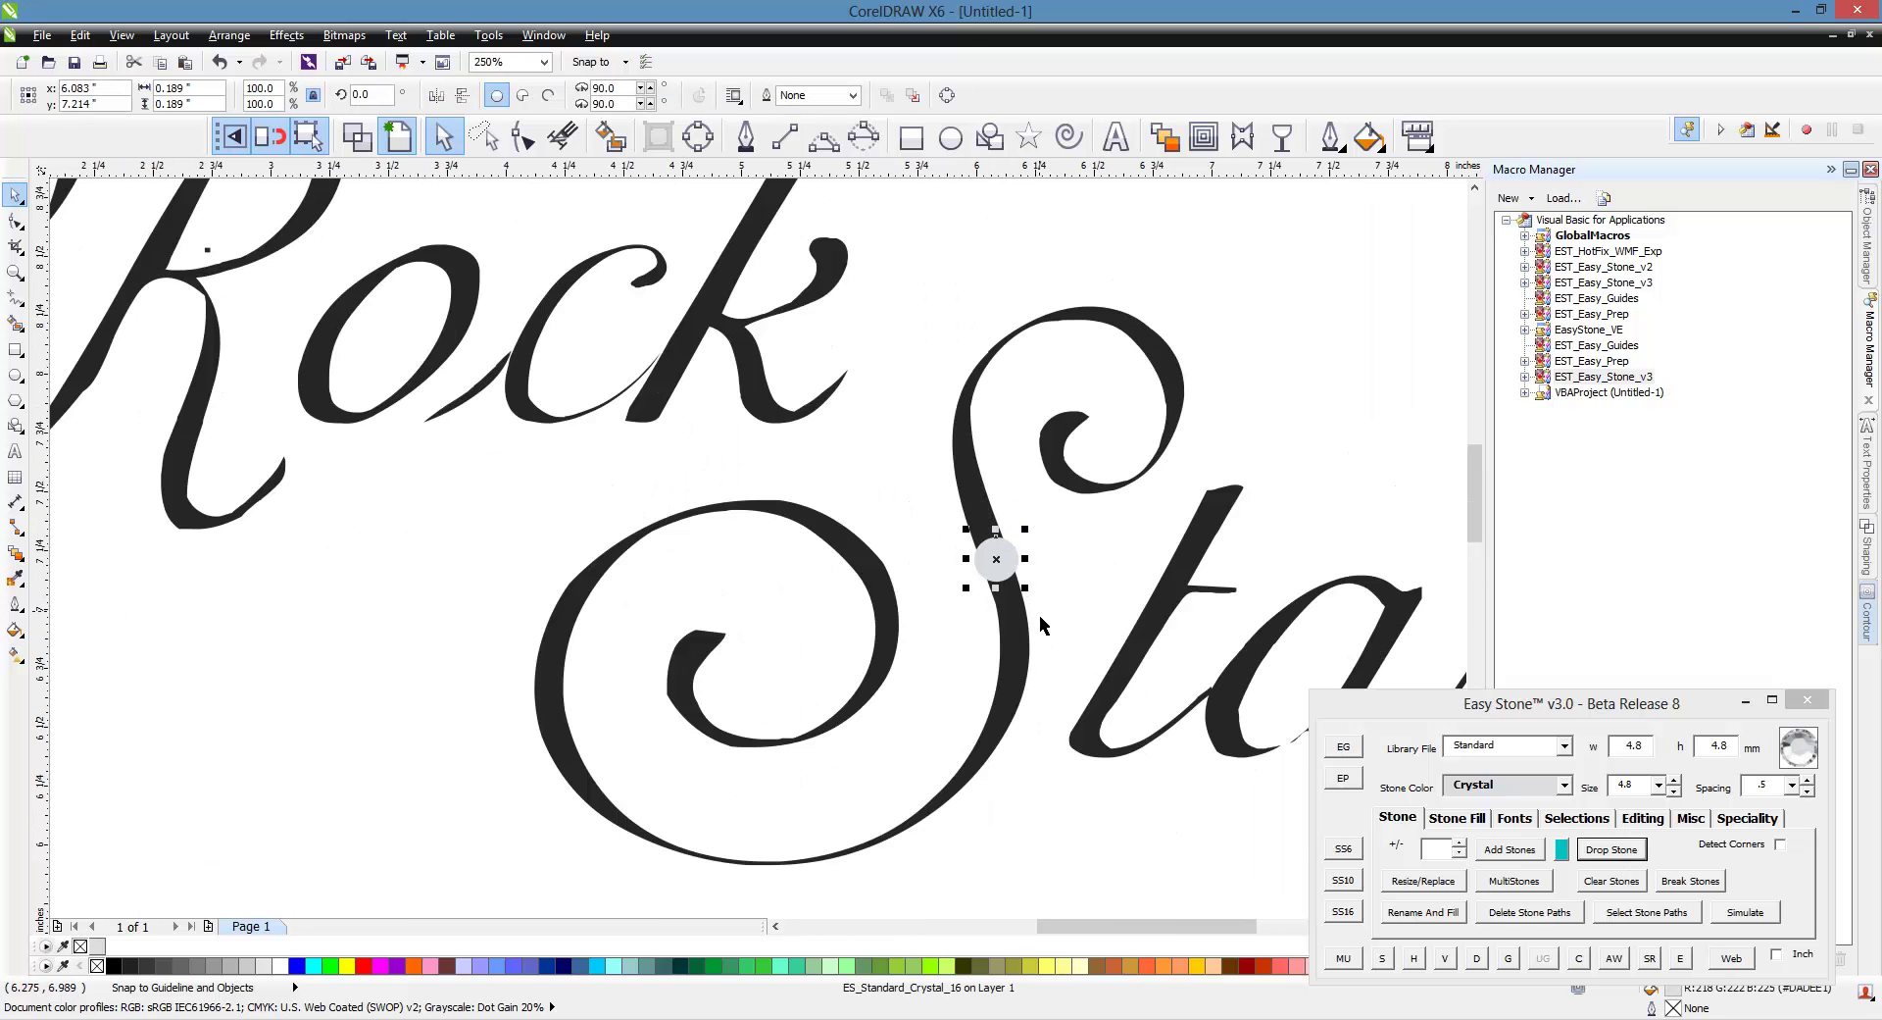
Place three copies of the stone, evenly spaced, up the upper part of the S stem.
scroll(1035, 614, up, 2)
scroll(938, 585, down, 2)
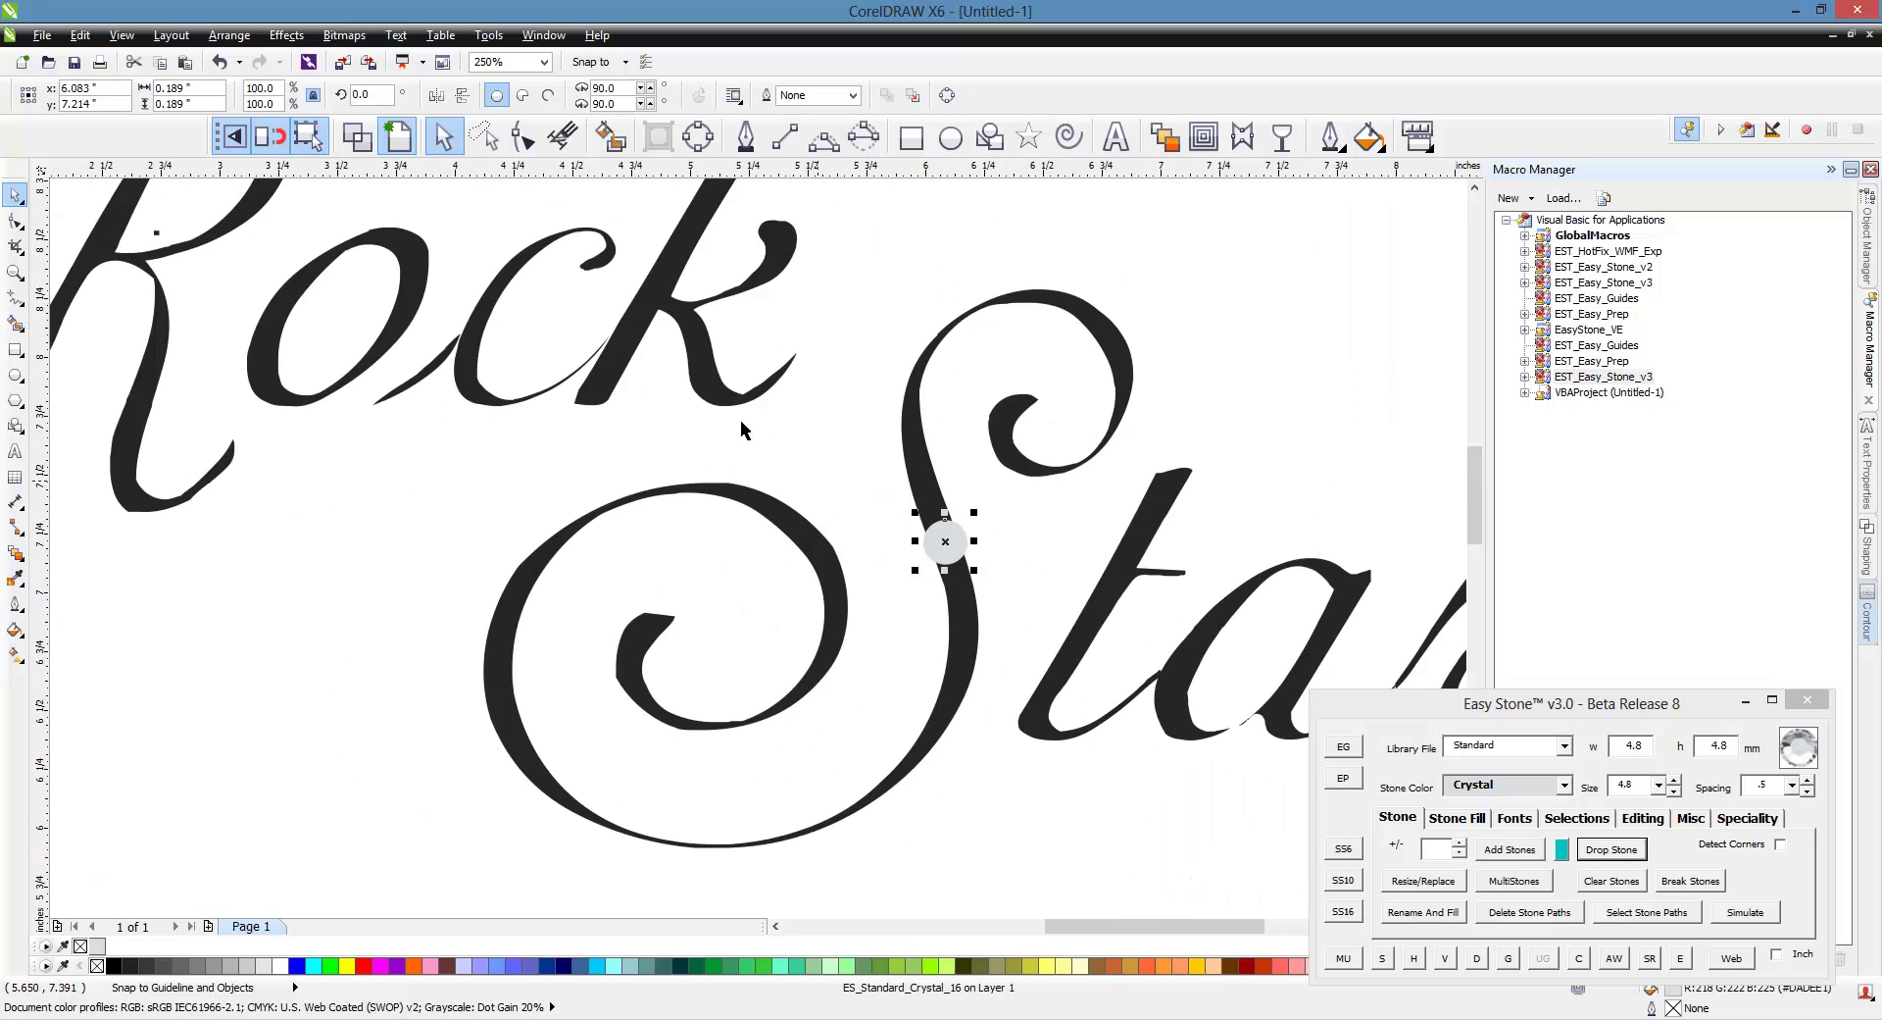
scroll(621, 497, down, 2)
scroll(736, 525, up, 2)
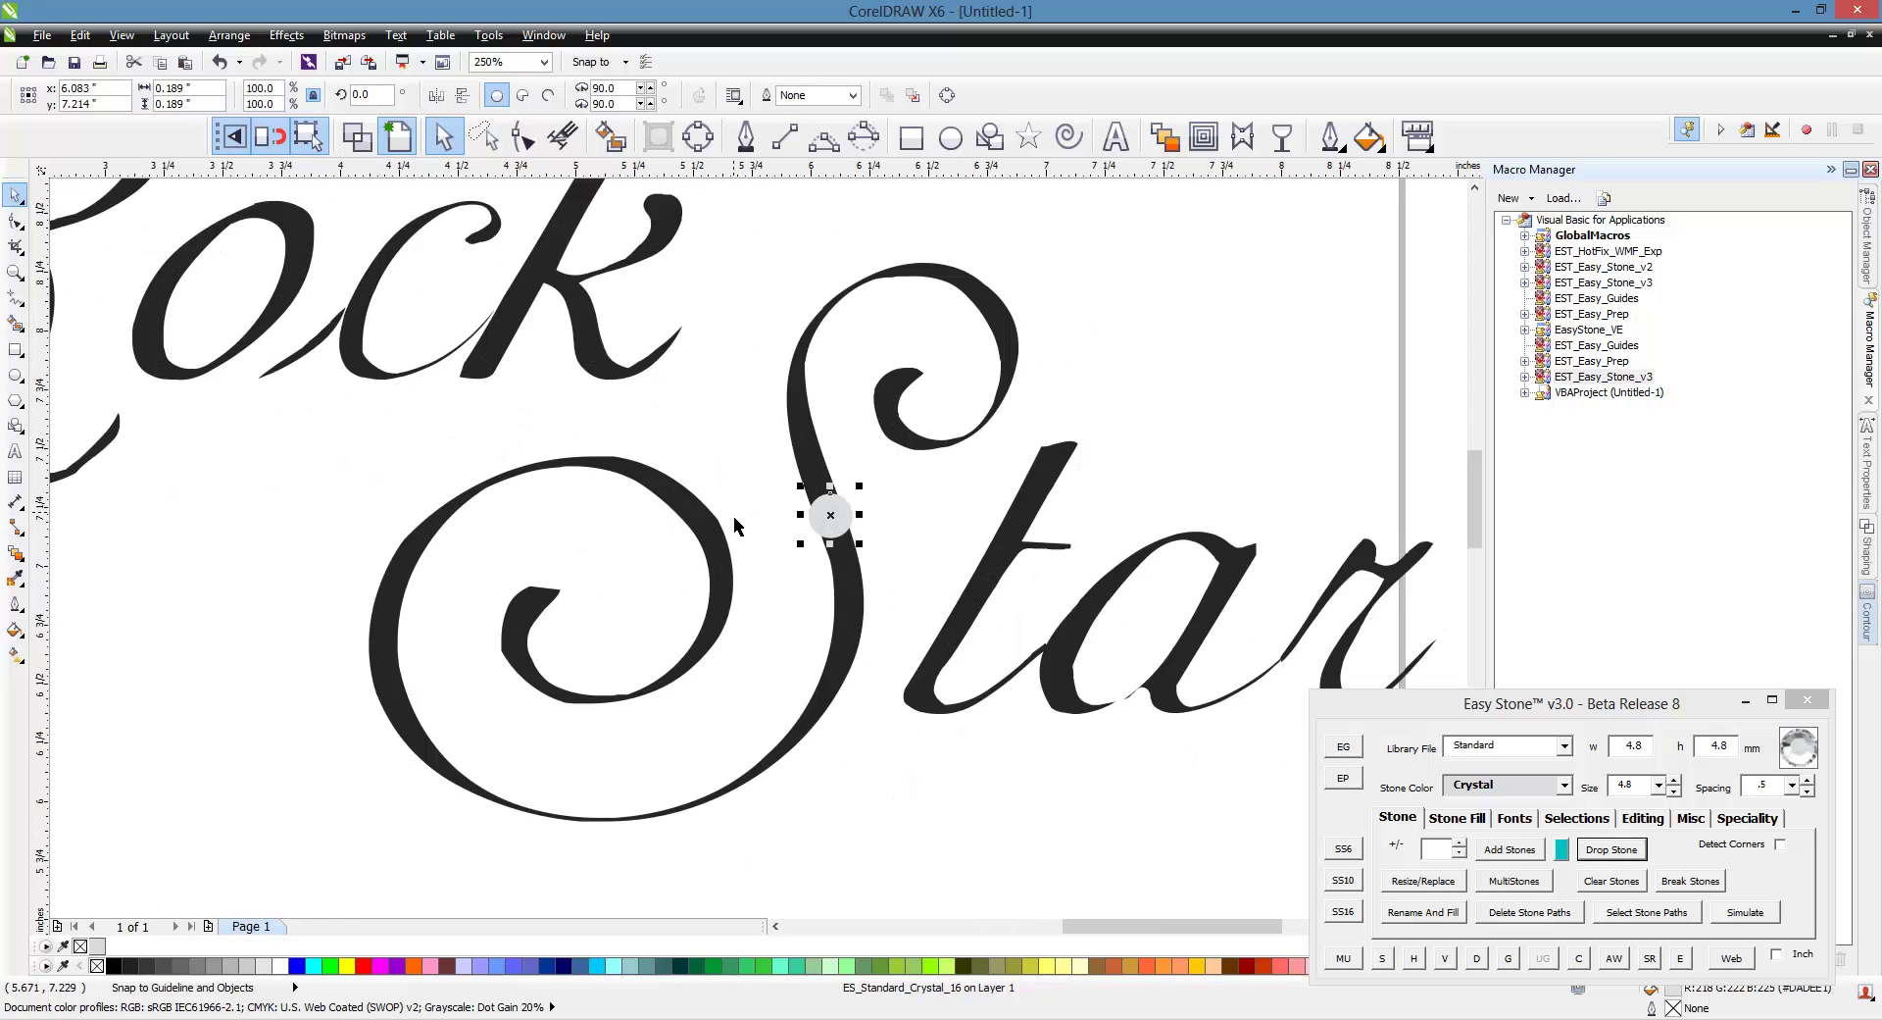
scroll(796, 489, up, 2)
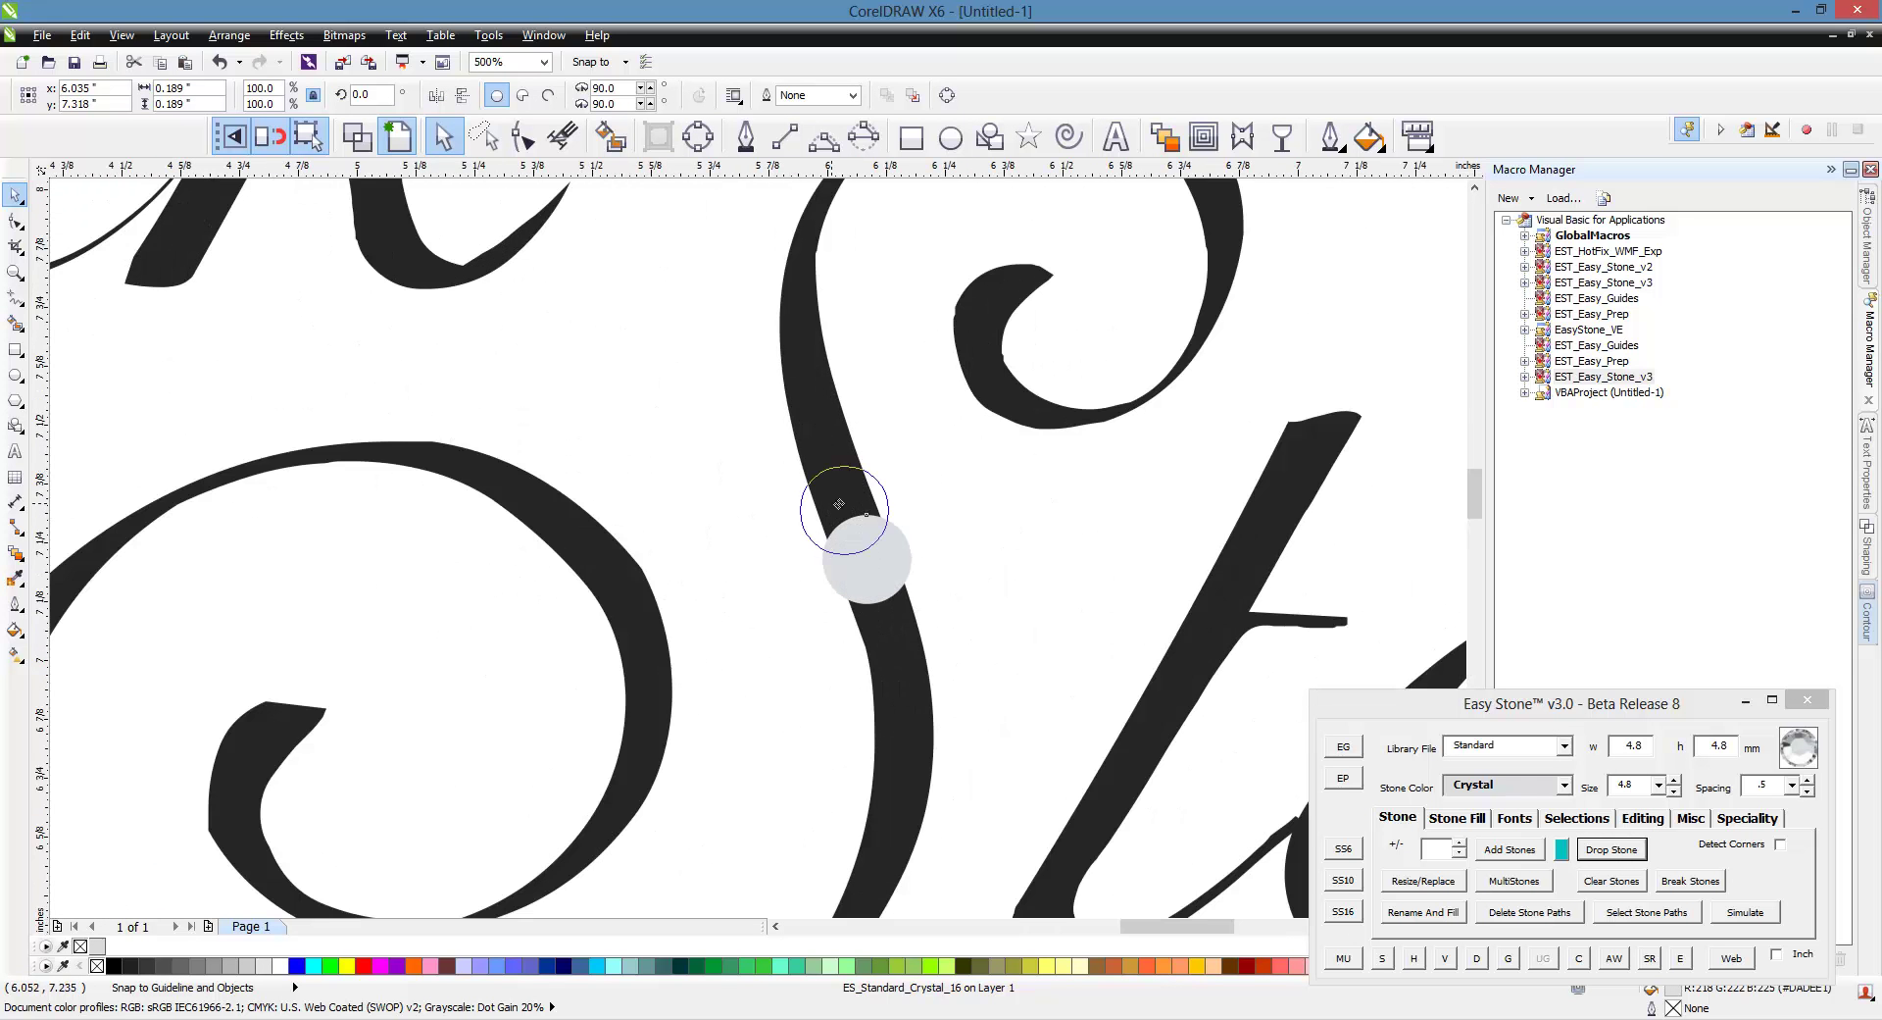
click(830, 463)
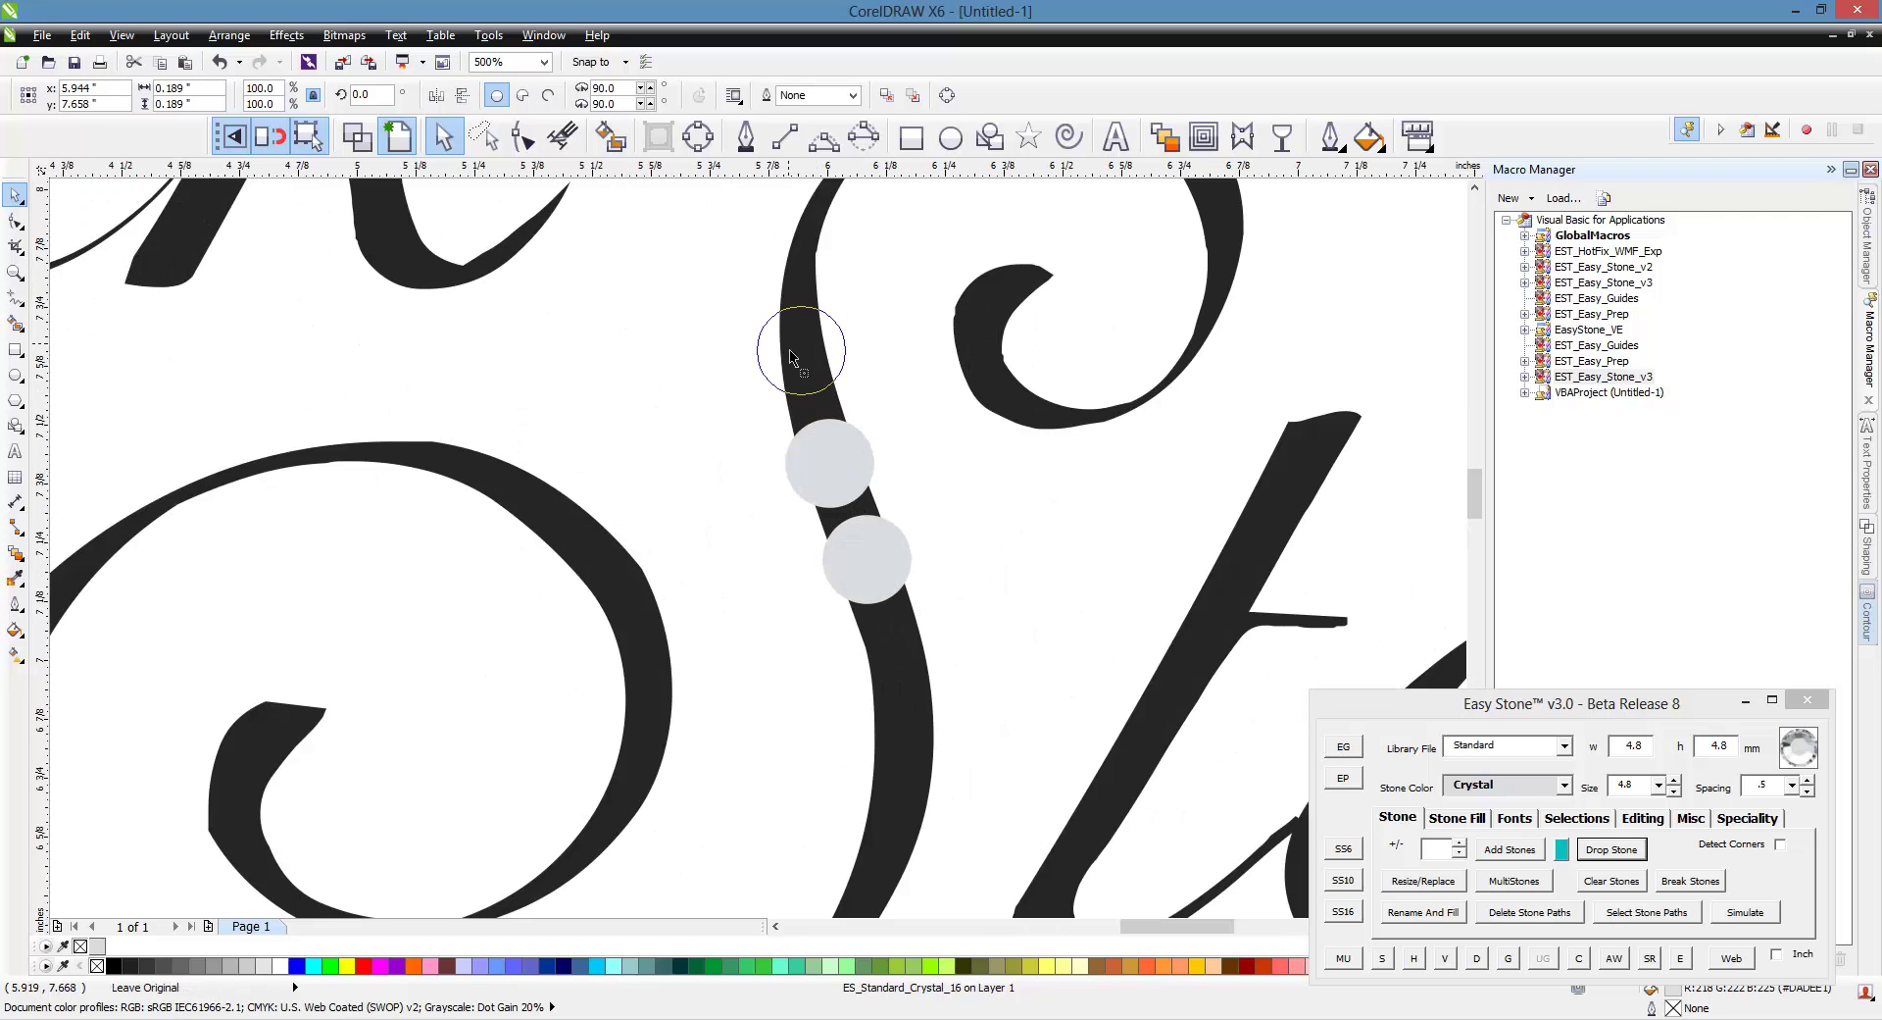
click(803, 362)
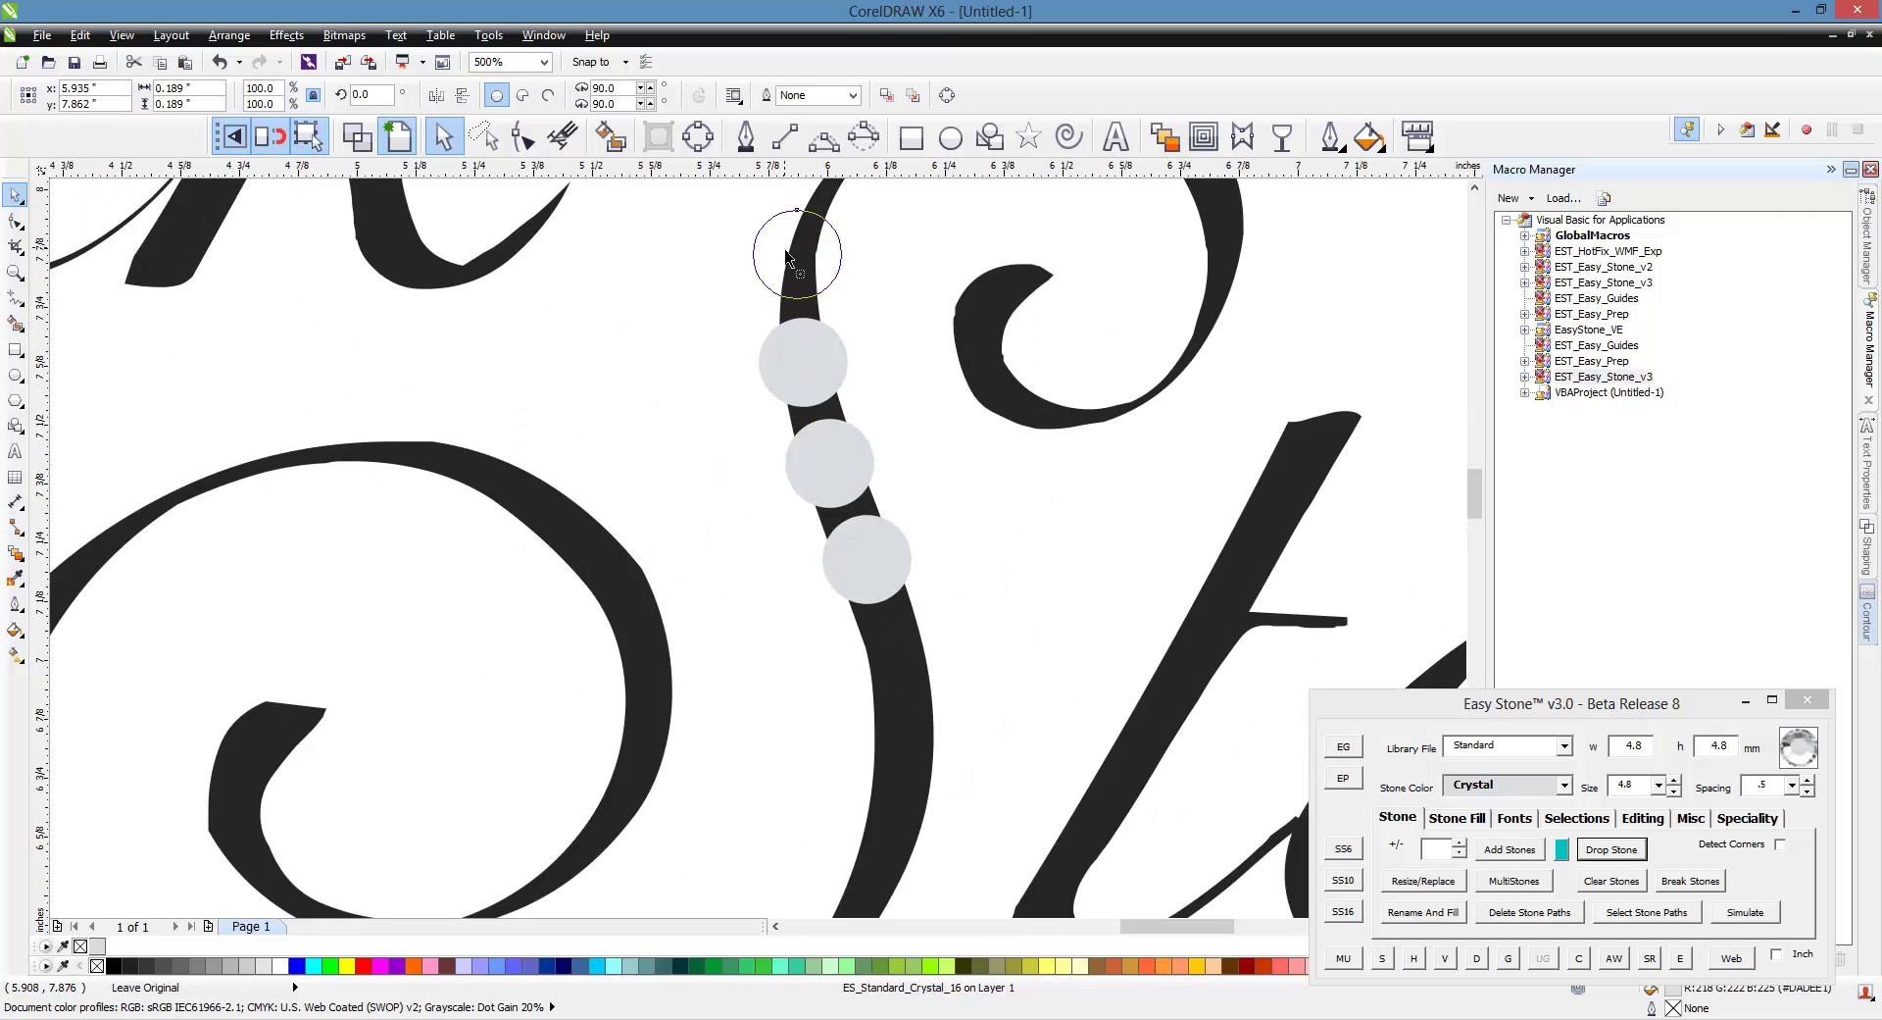
click(797, 254)
Continue the row with four copies down the lower S stem until the stroke starts thinning.
click(879, 651)
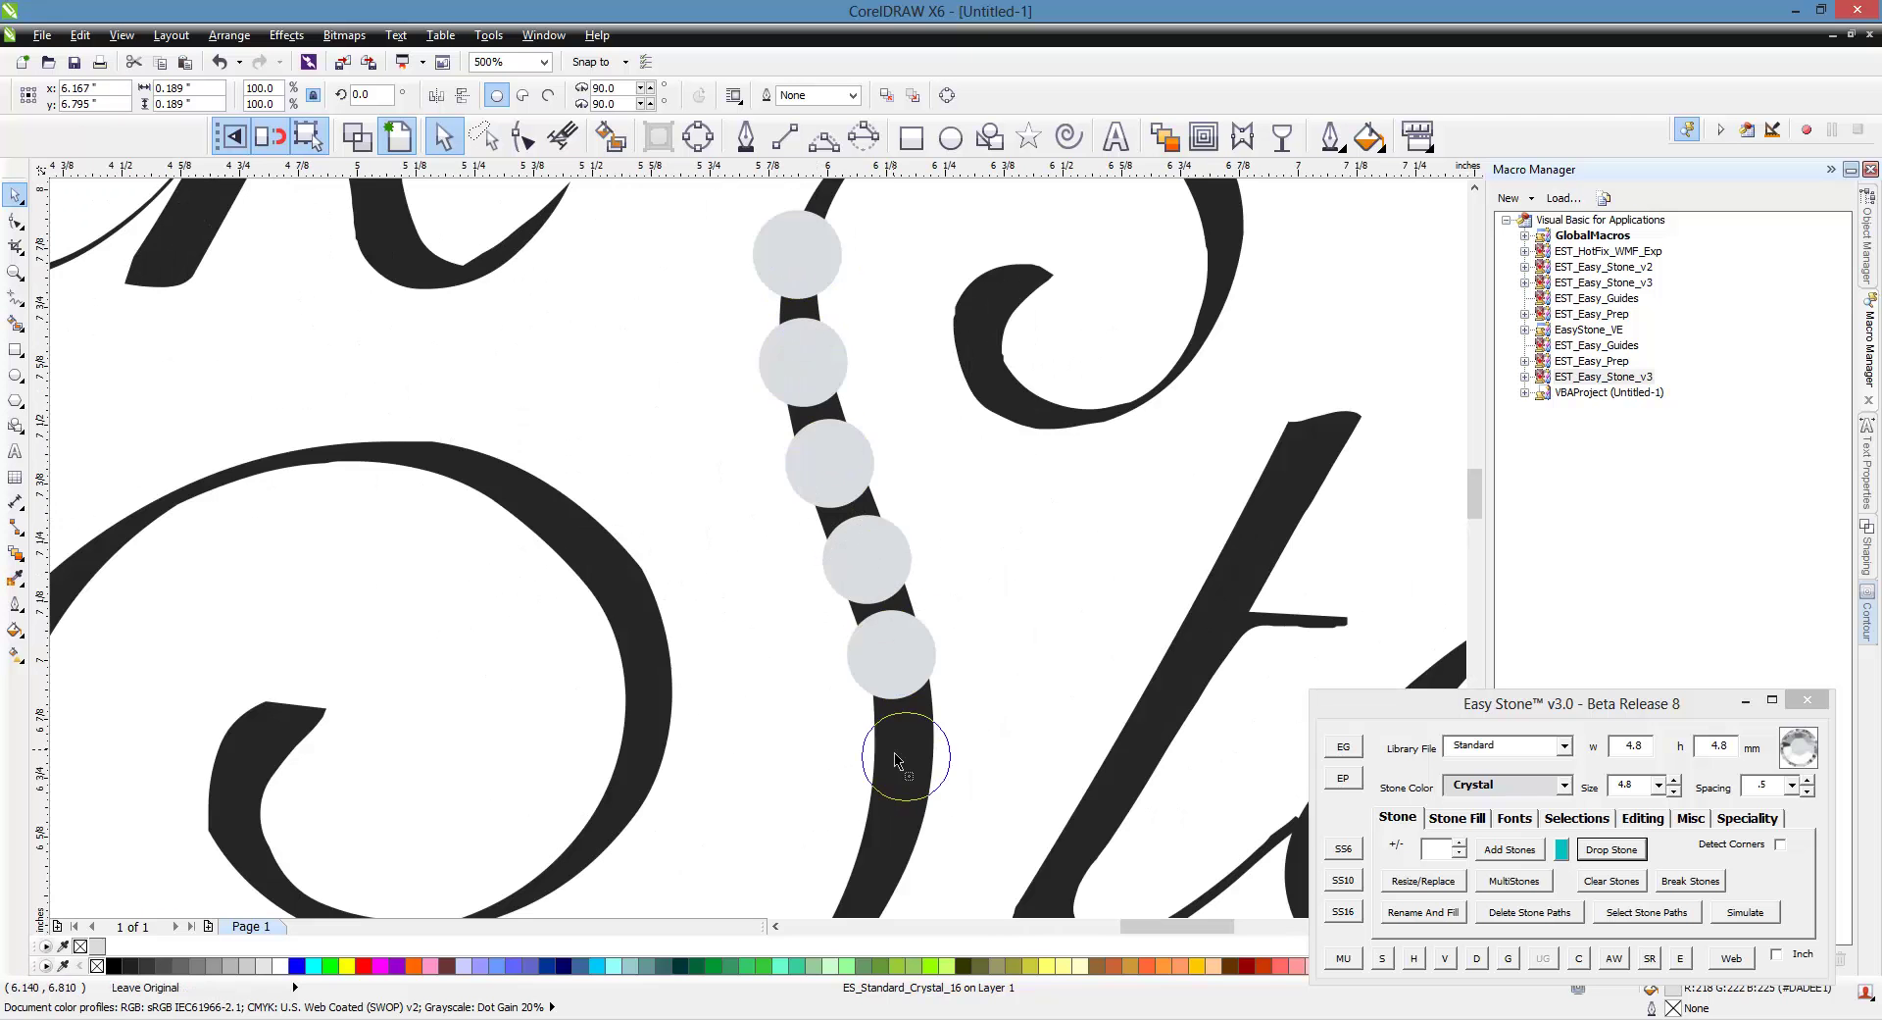
click(895, 753)
click(880, 855)
scroll(882, 853, down, 3)
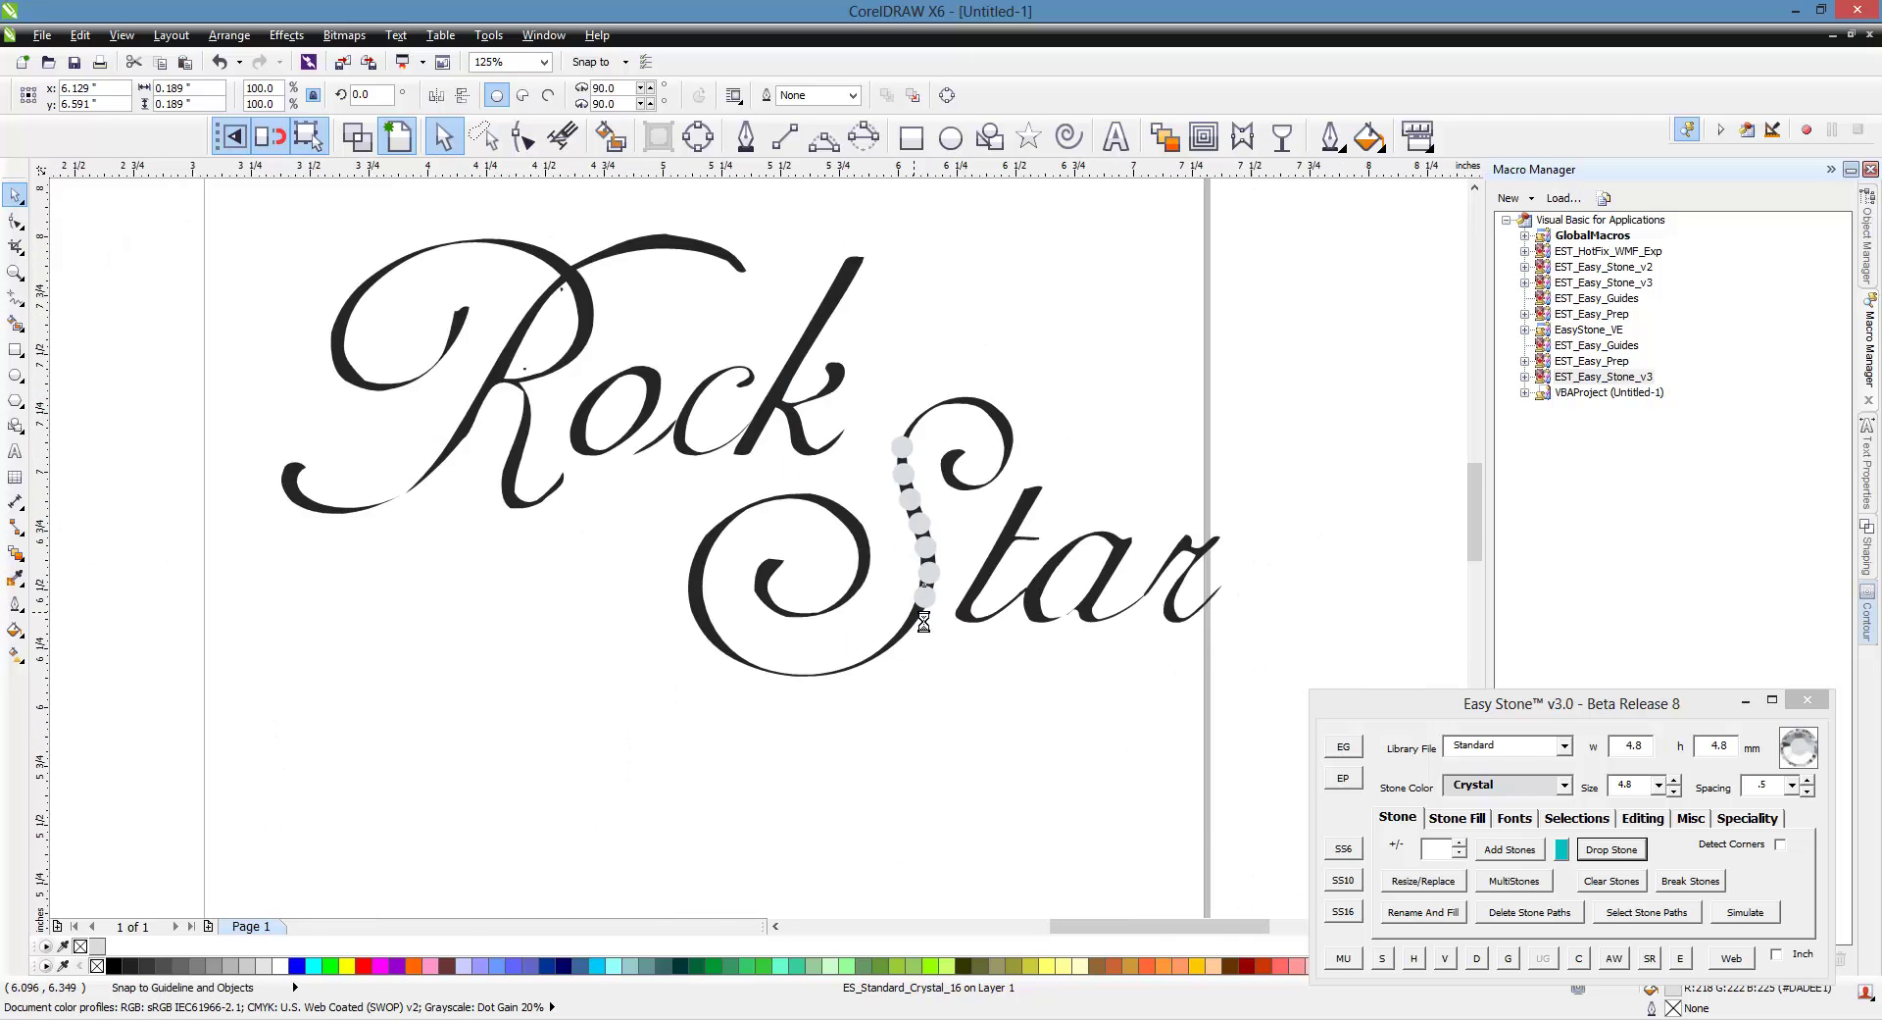
scroll(895, 862, up, 3)
click(894, 609)
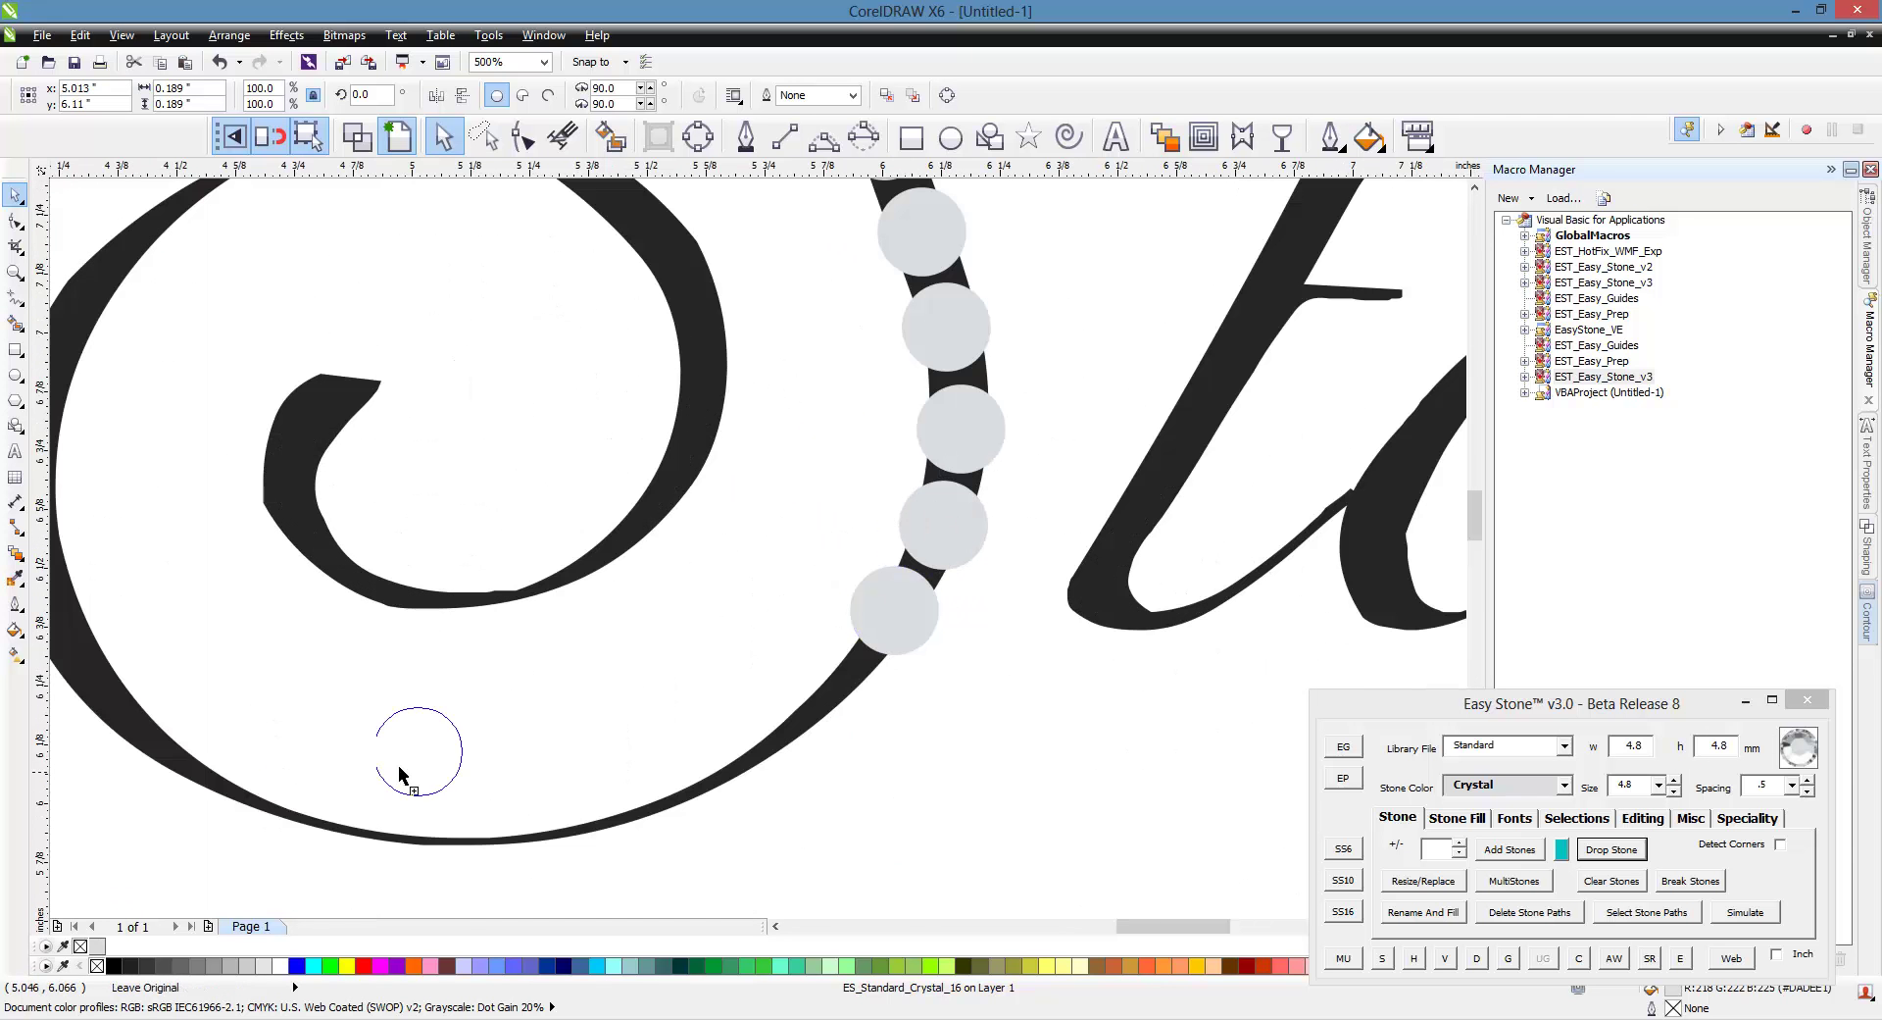
Place seven stone copies along the thick left side of the S's large outer loop, leaving the thin strokes empty.
click(173, 763)
scroll(173, 764, down, 3)
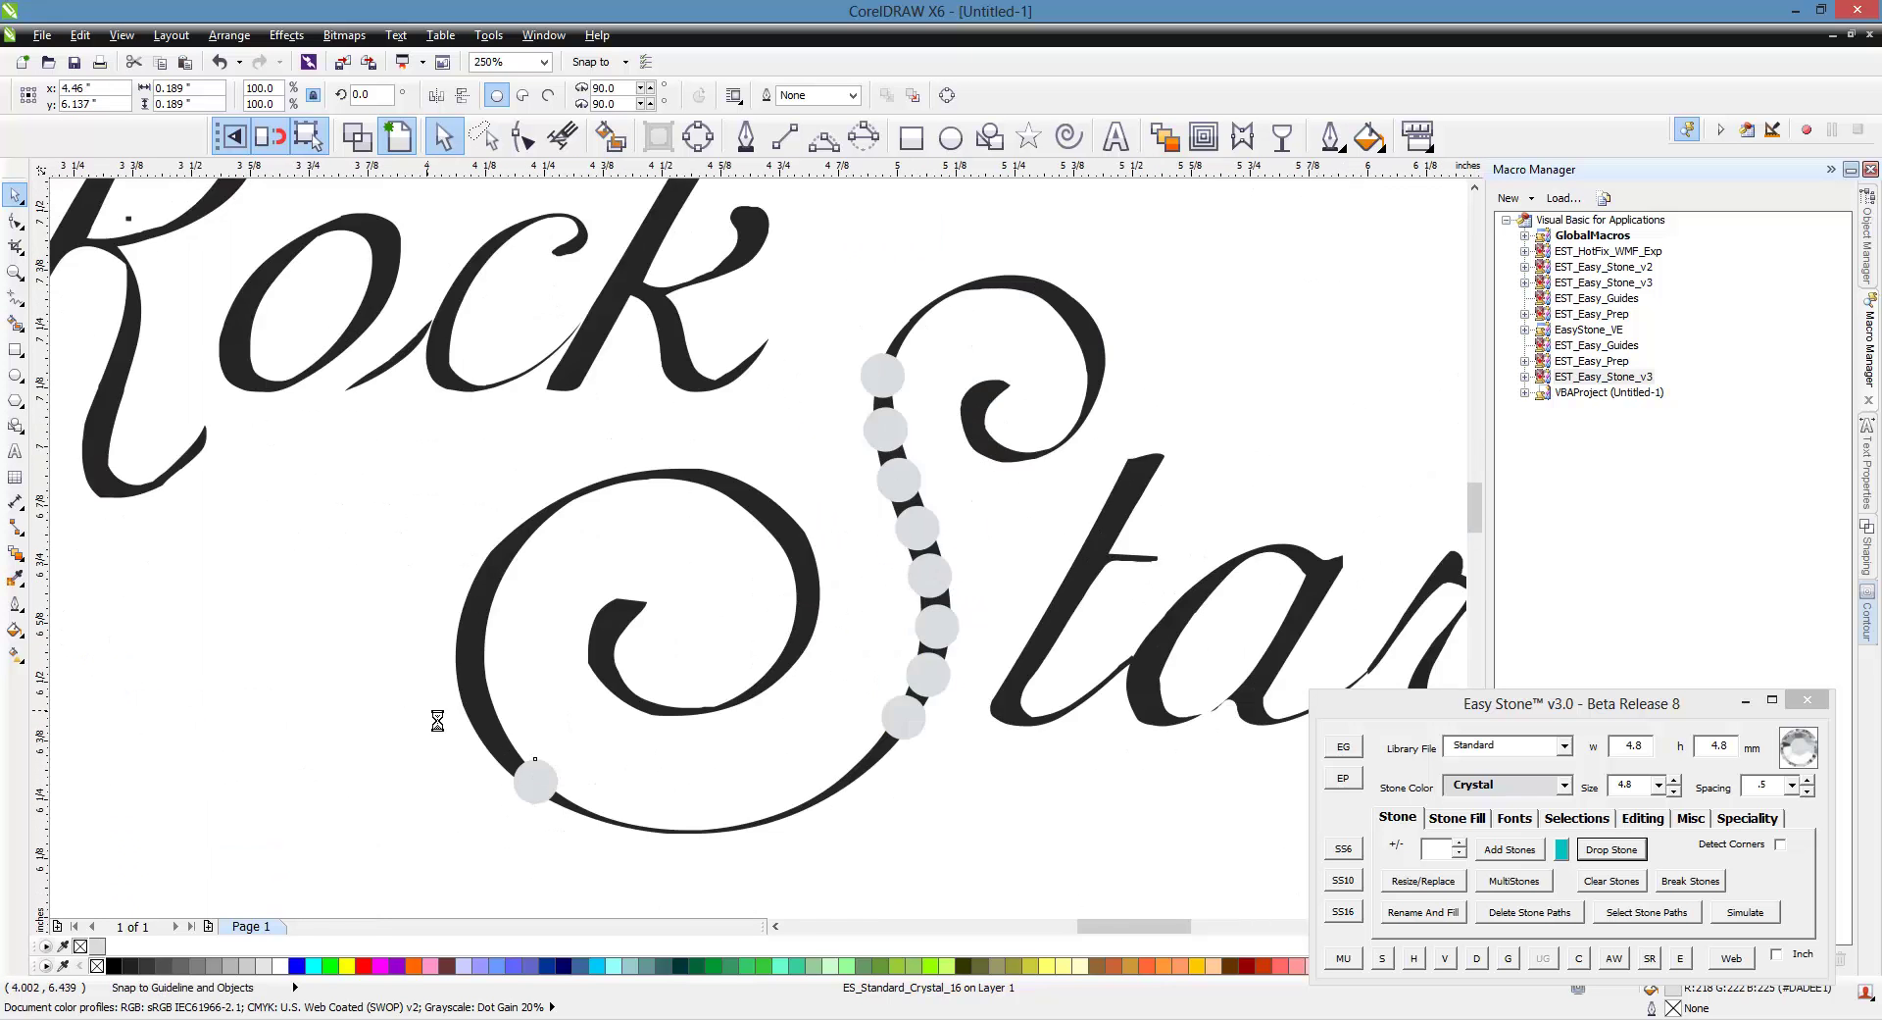
scroll(546, 781, up, 3)
click(579, 780)
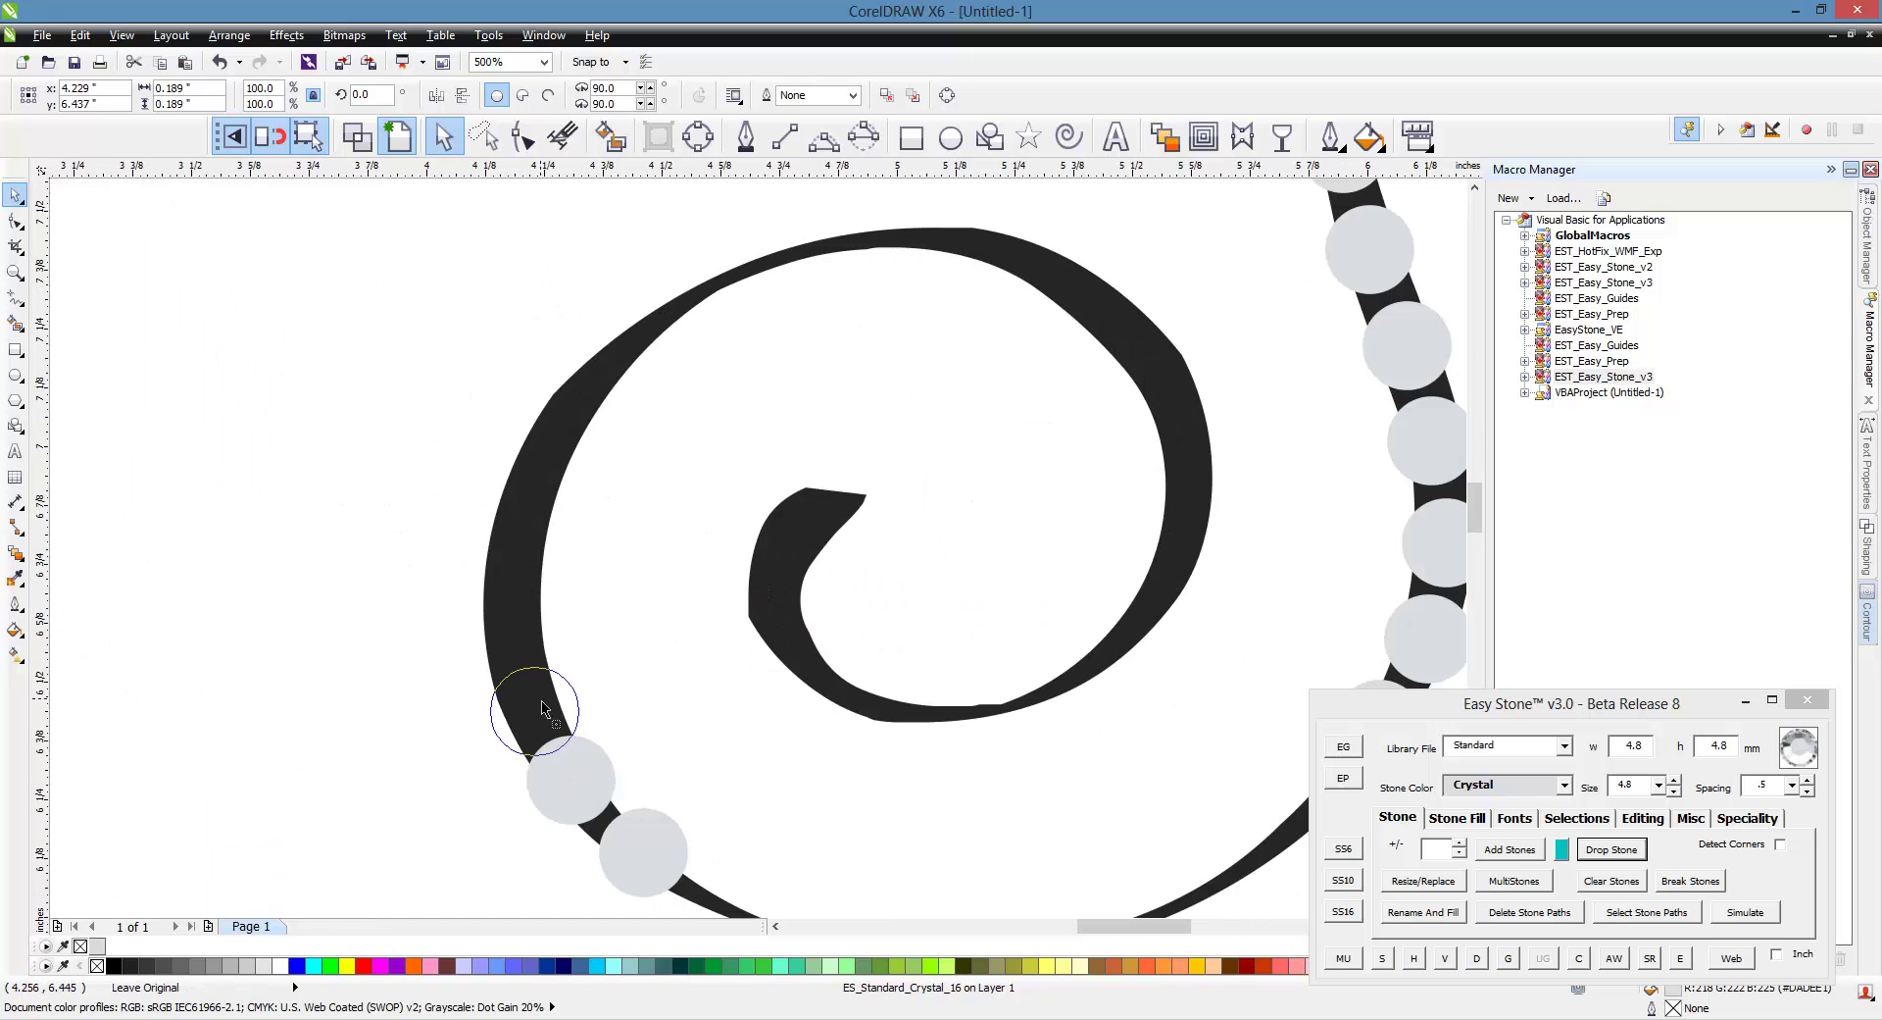
click(530, 680)
click(515, 578)
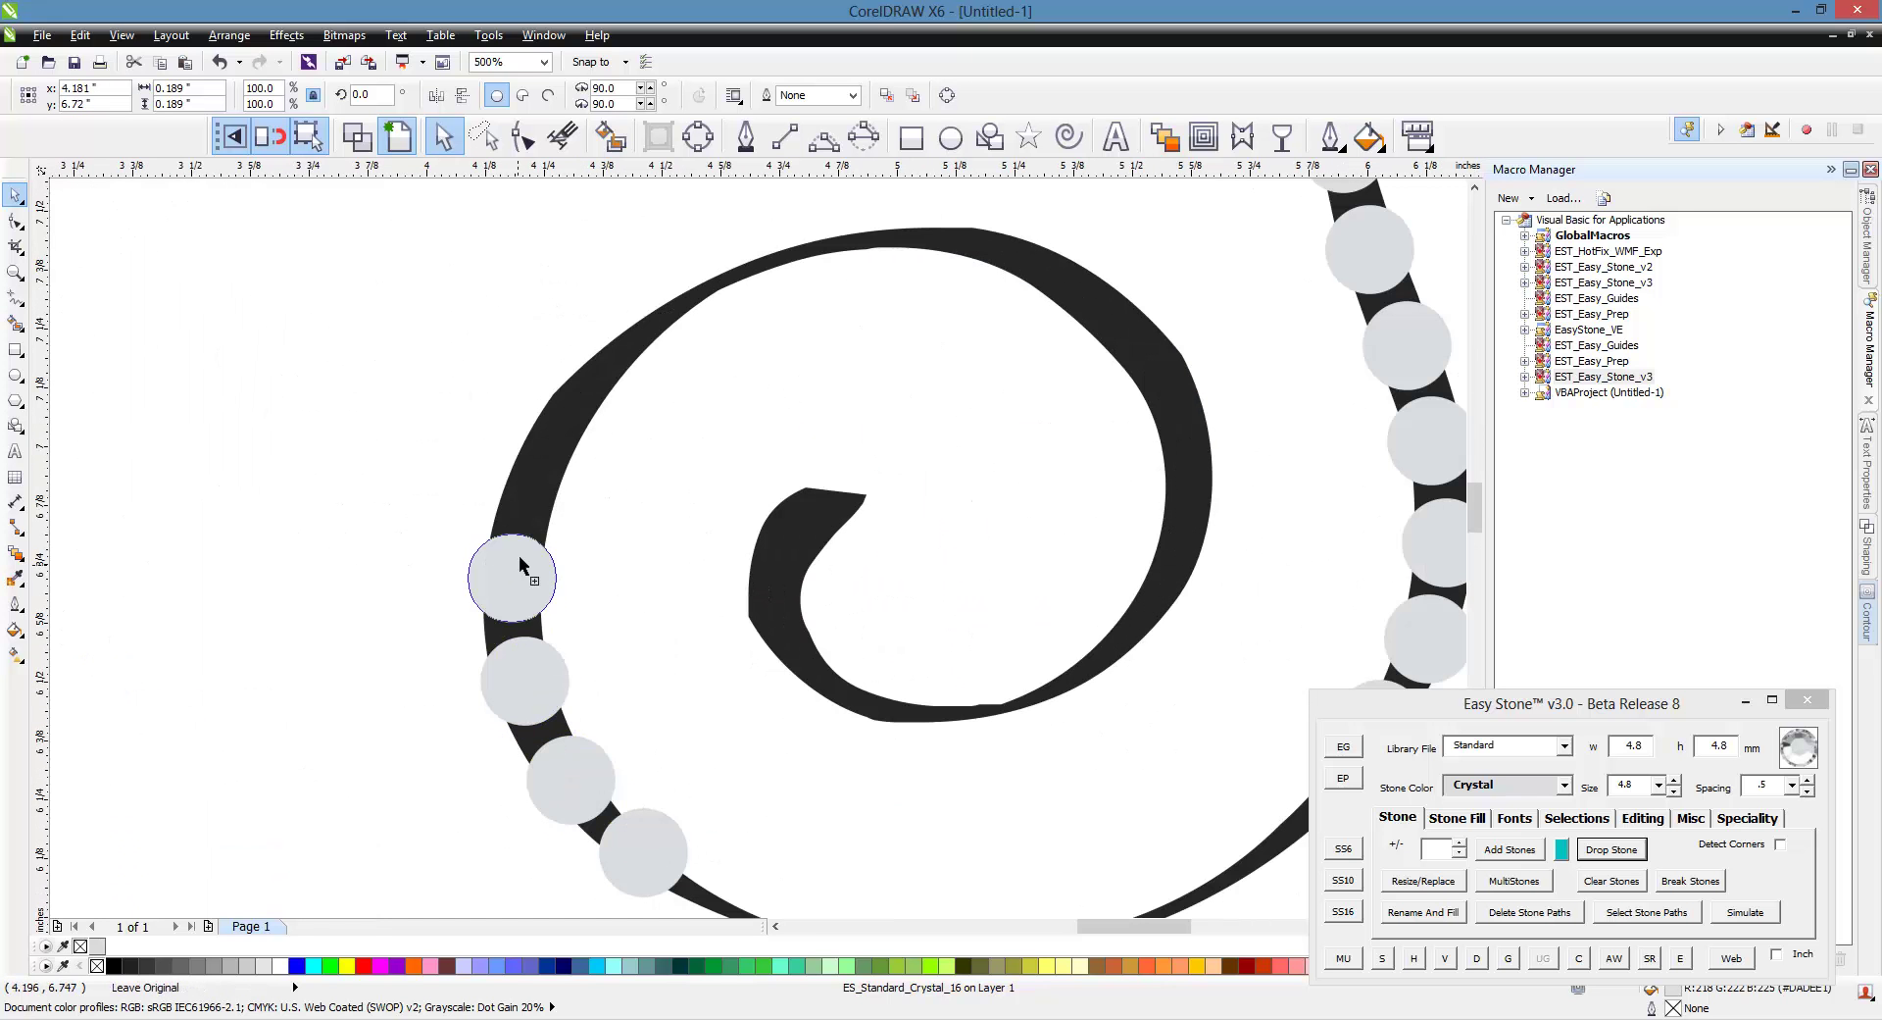
click(537, 471)
click(583, 380)
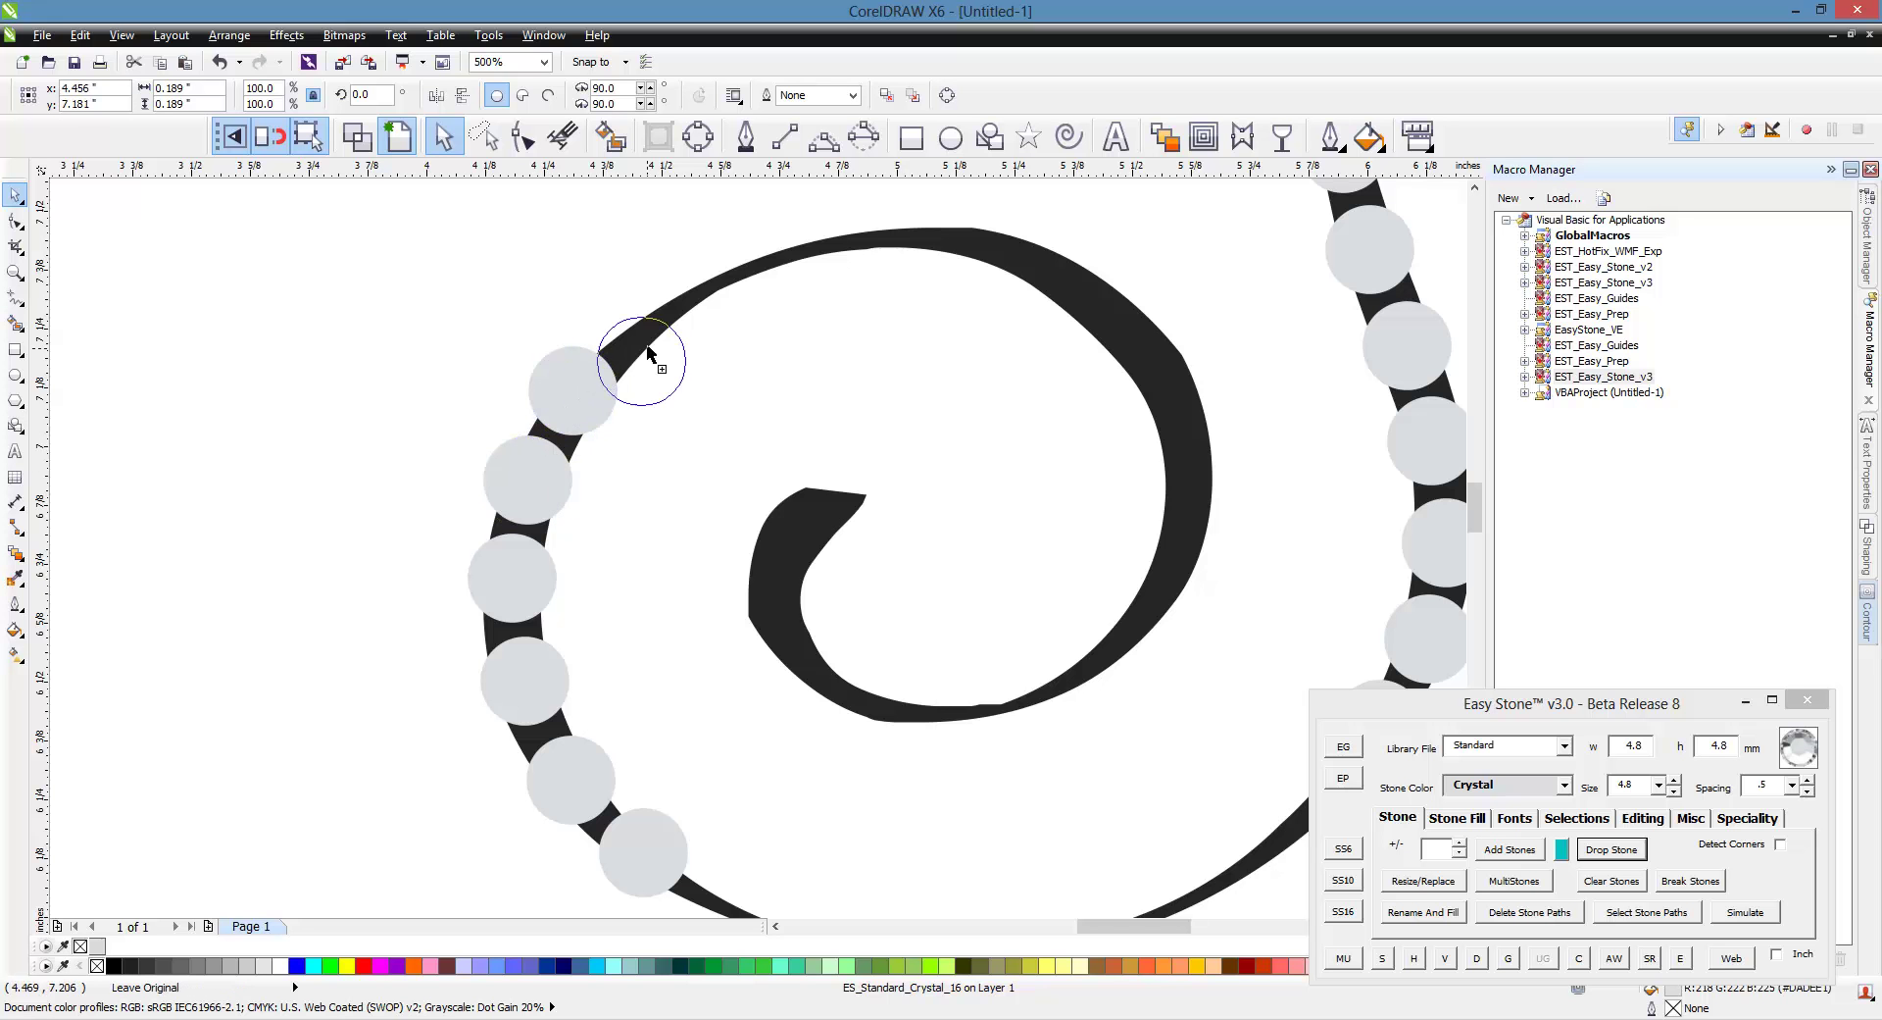
click(655, 322)
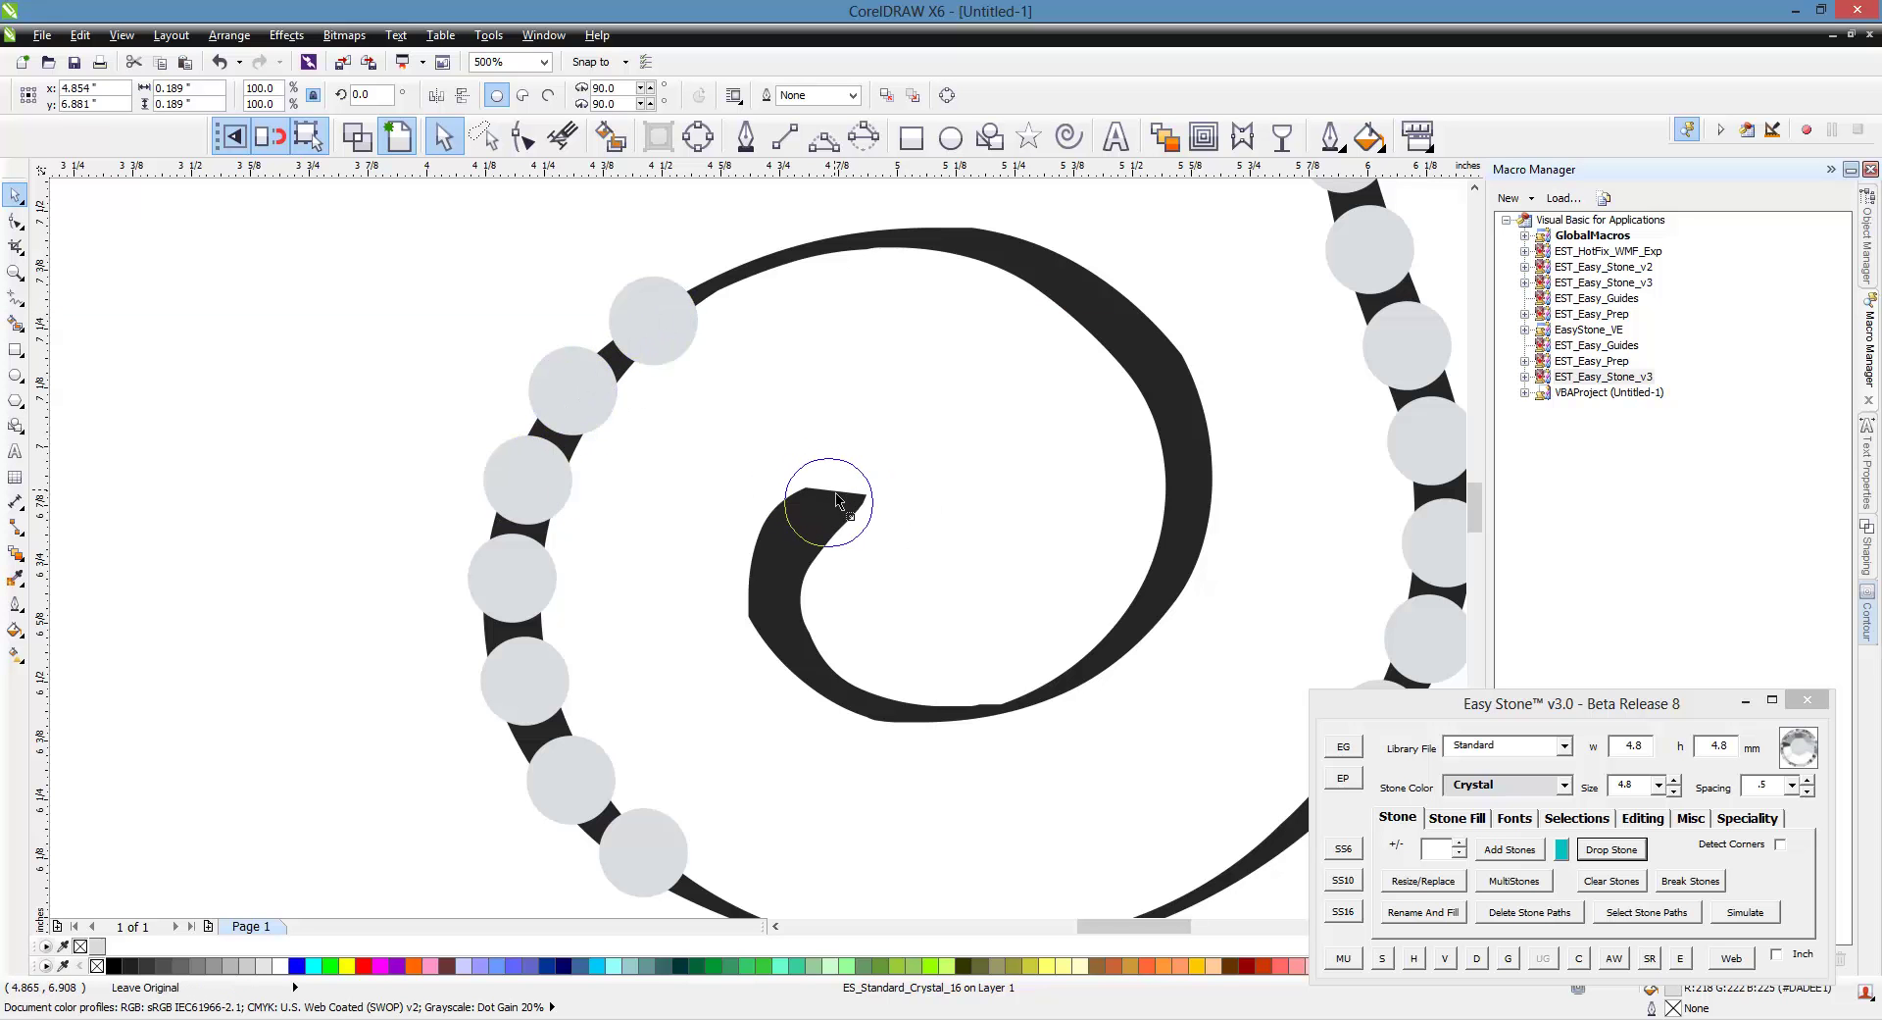
Place three stone copies around the inner curl end of the S's large loop.
click(828, 502)
click(780, 586)
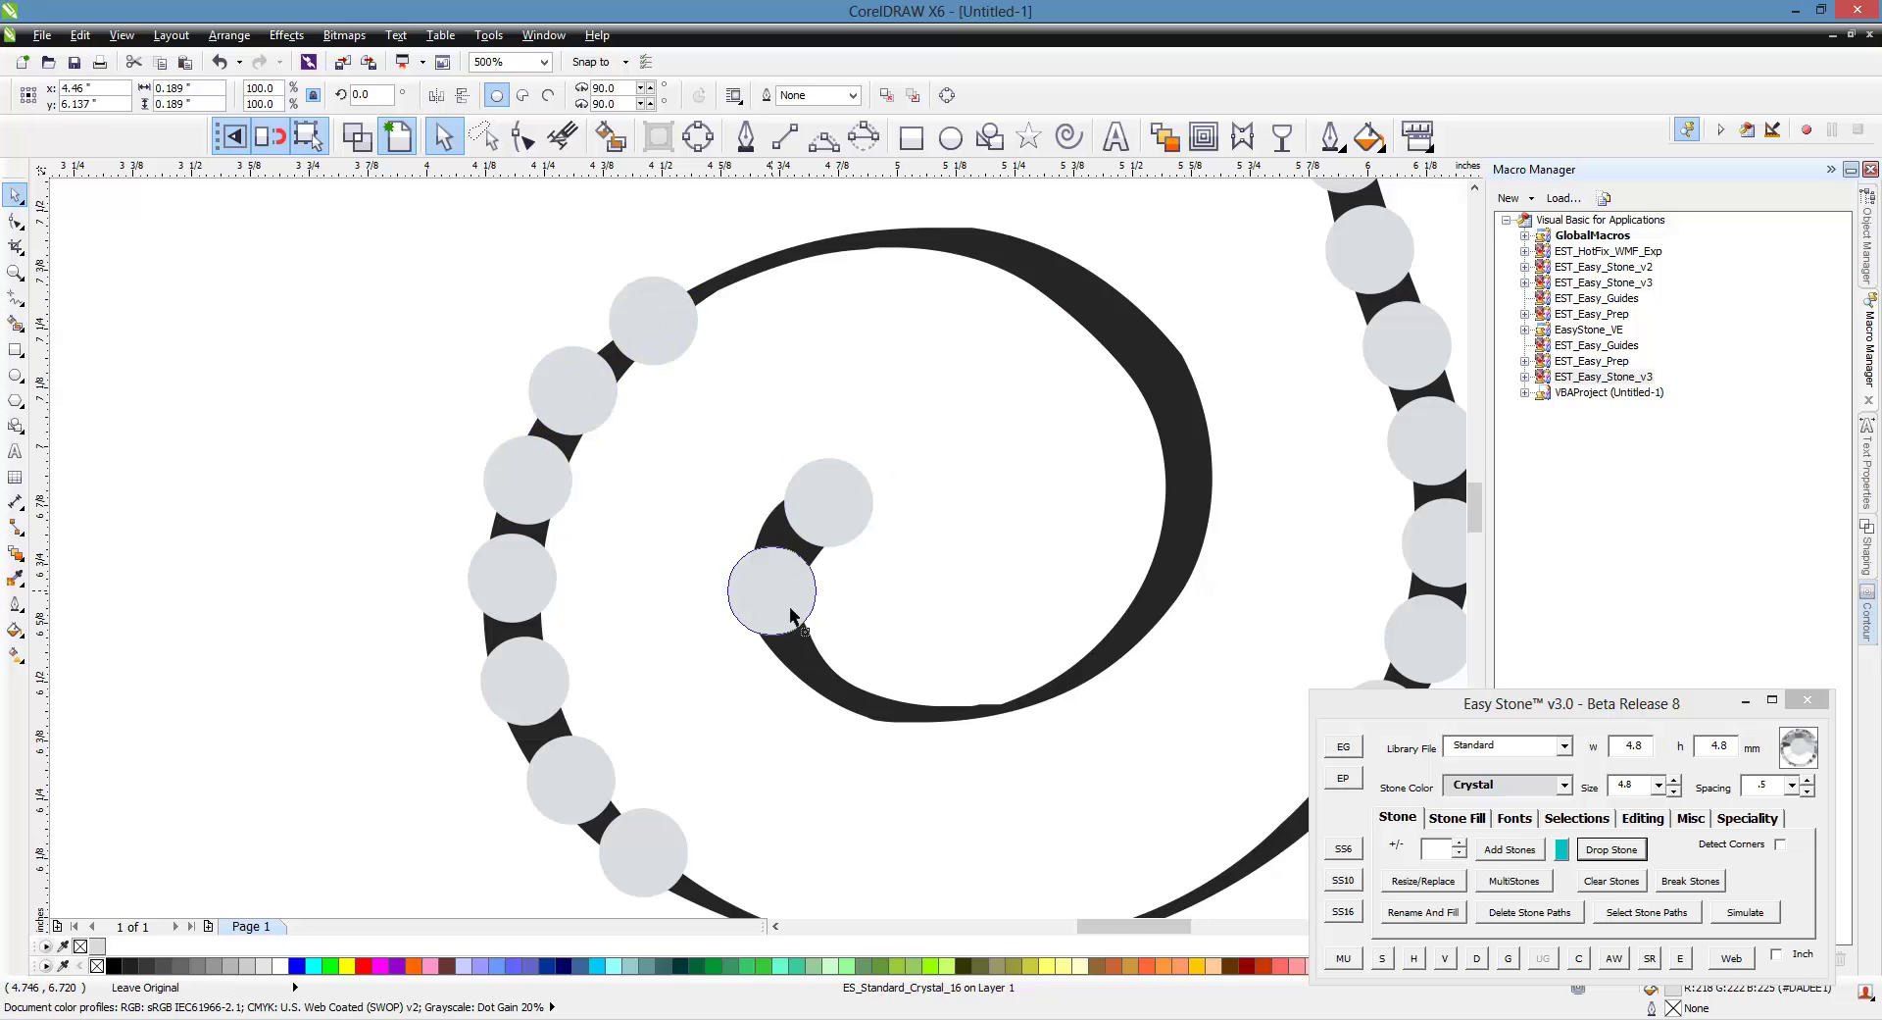
click(828, 674)
Place six stone copies up the thick right side of the S's large loop and delete the stray stone inside it.
click(1100, 651)
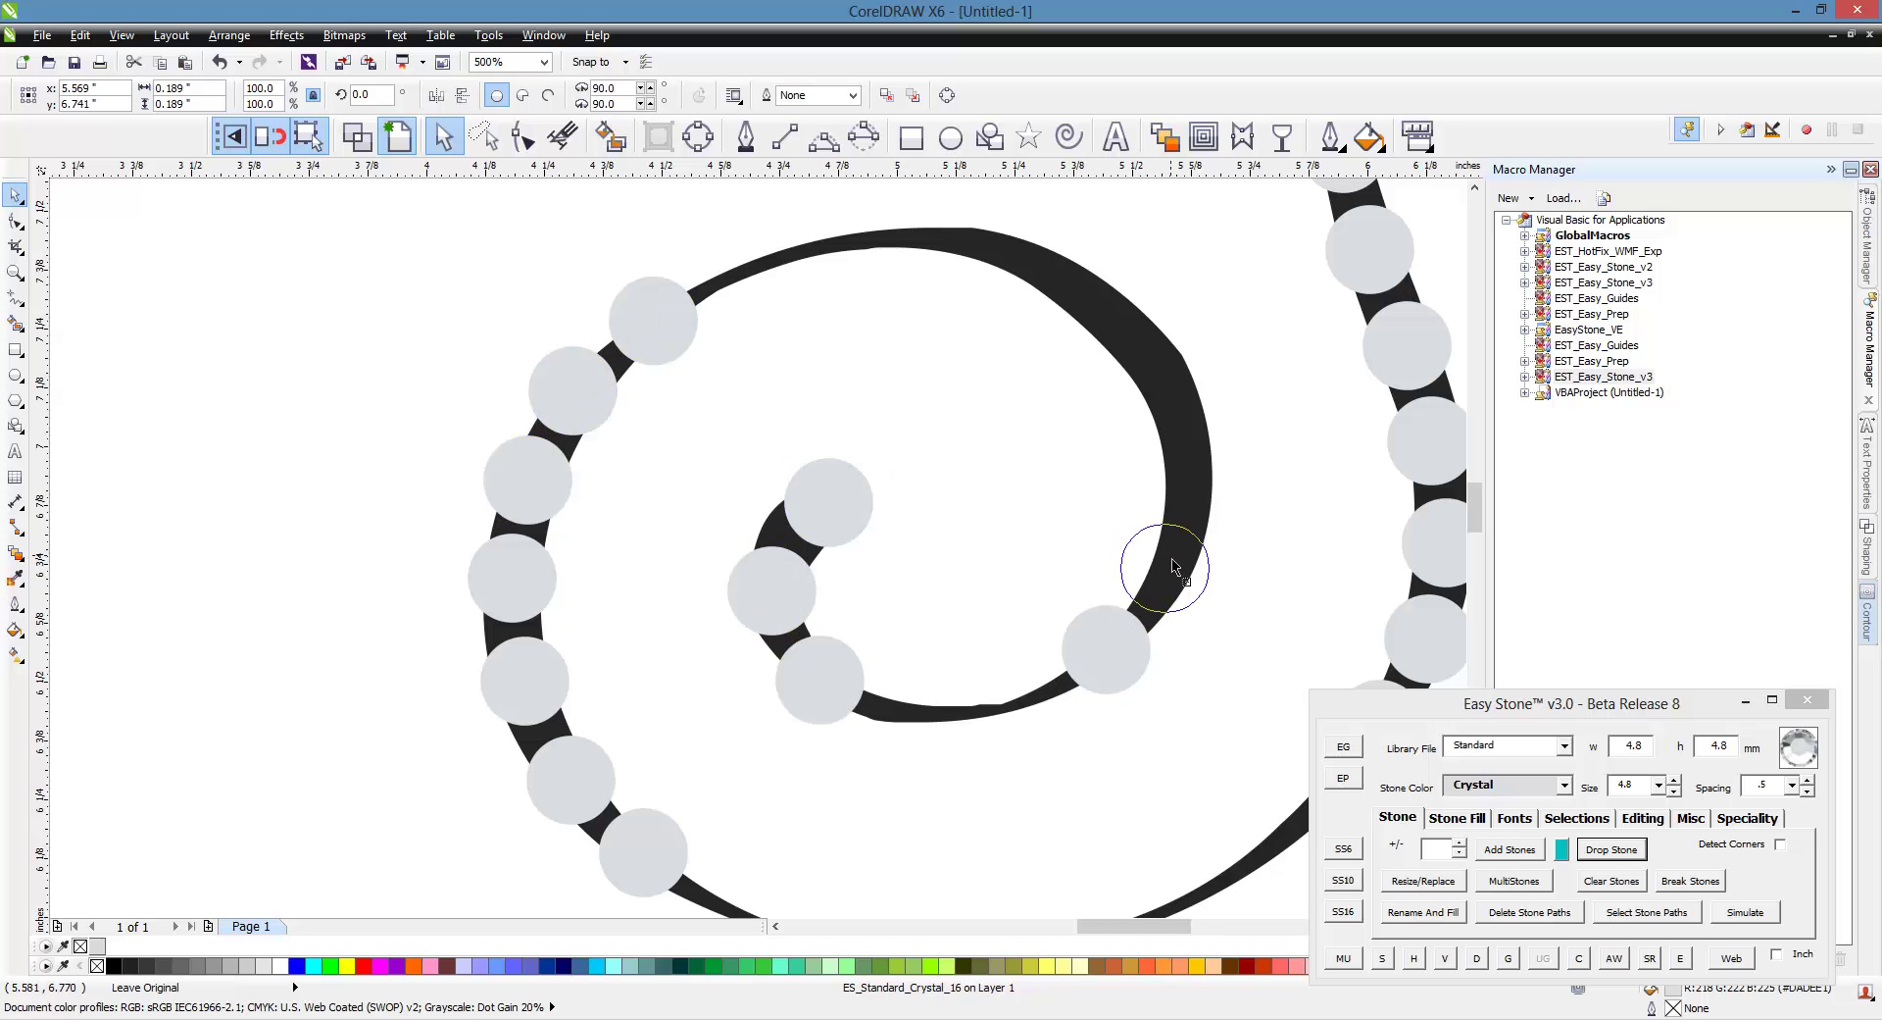
click(1170, 563)
click(1189, 482)
click(1157, 385)
click(1104, 312)
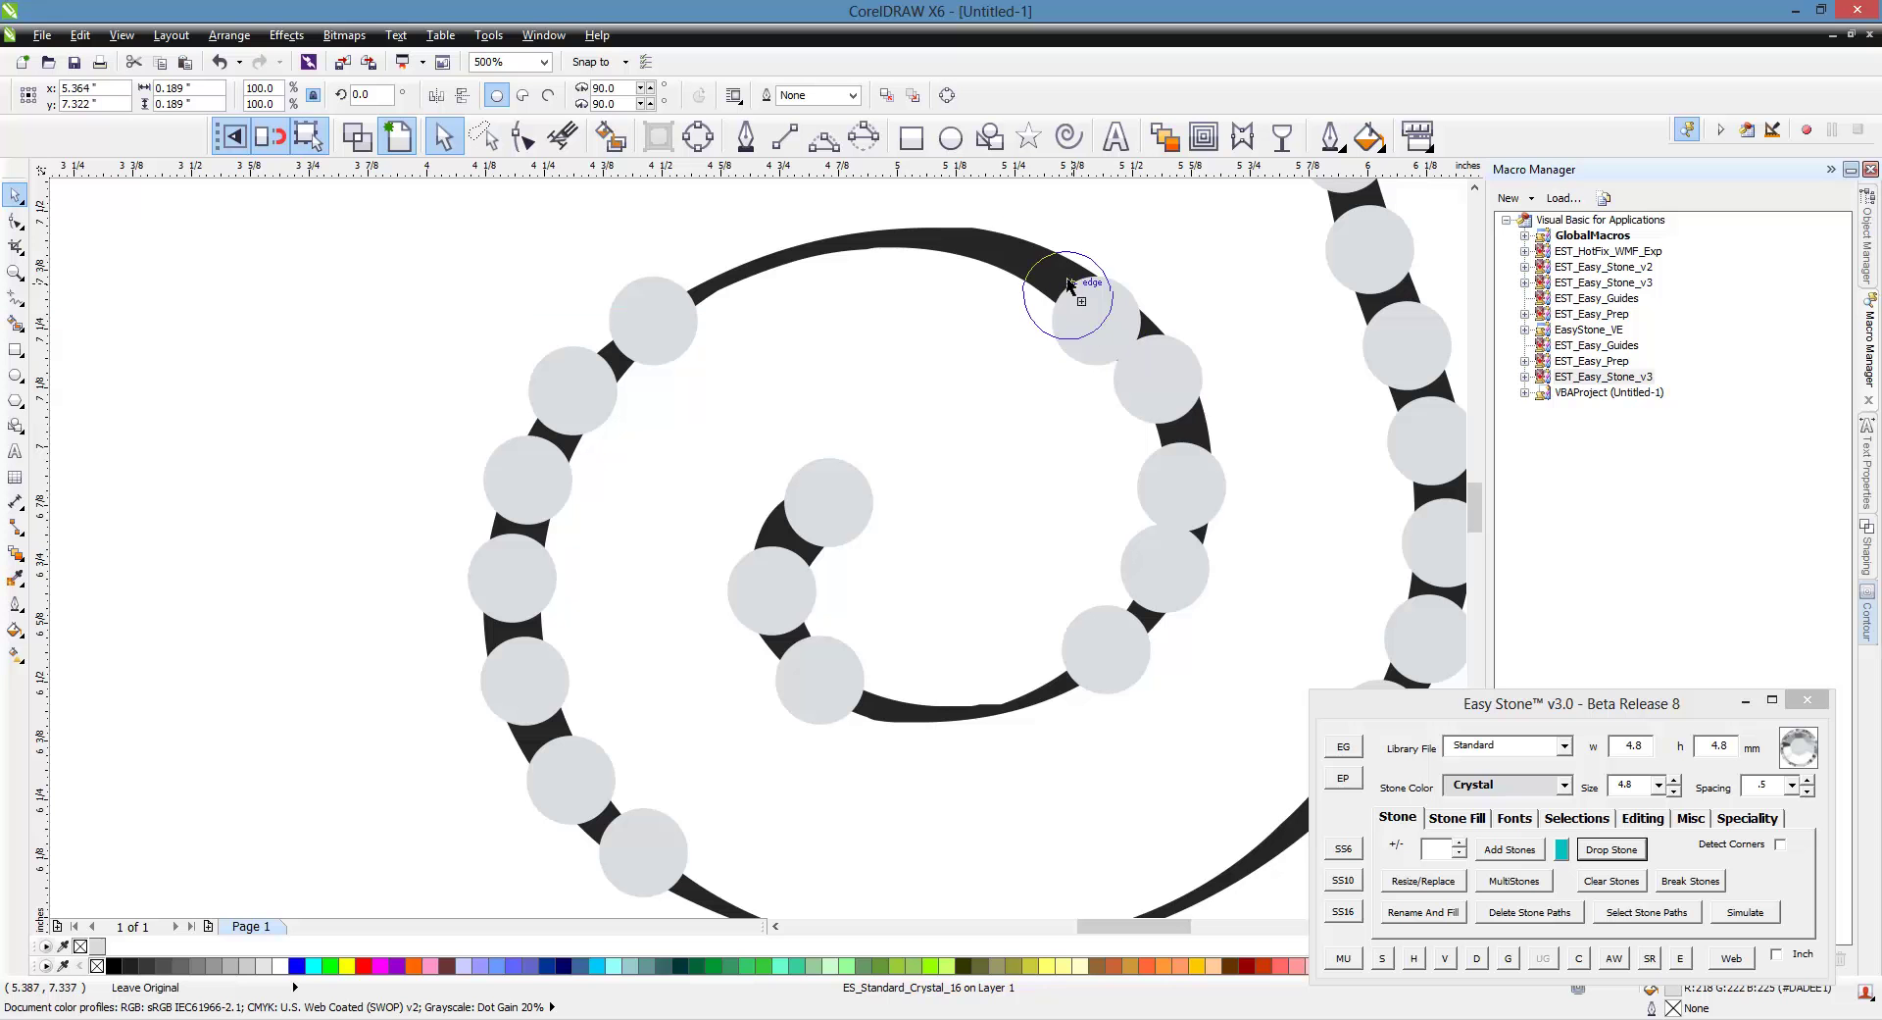
click(1031, 250)
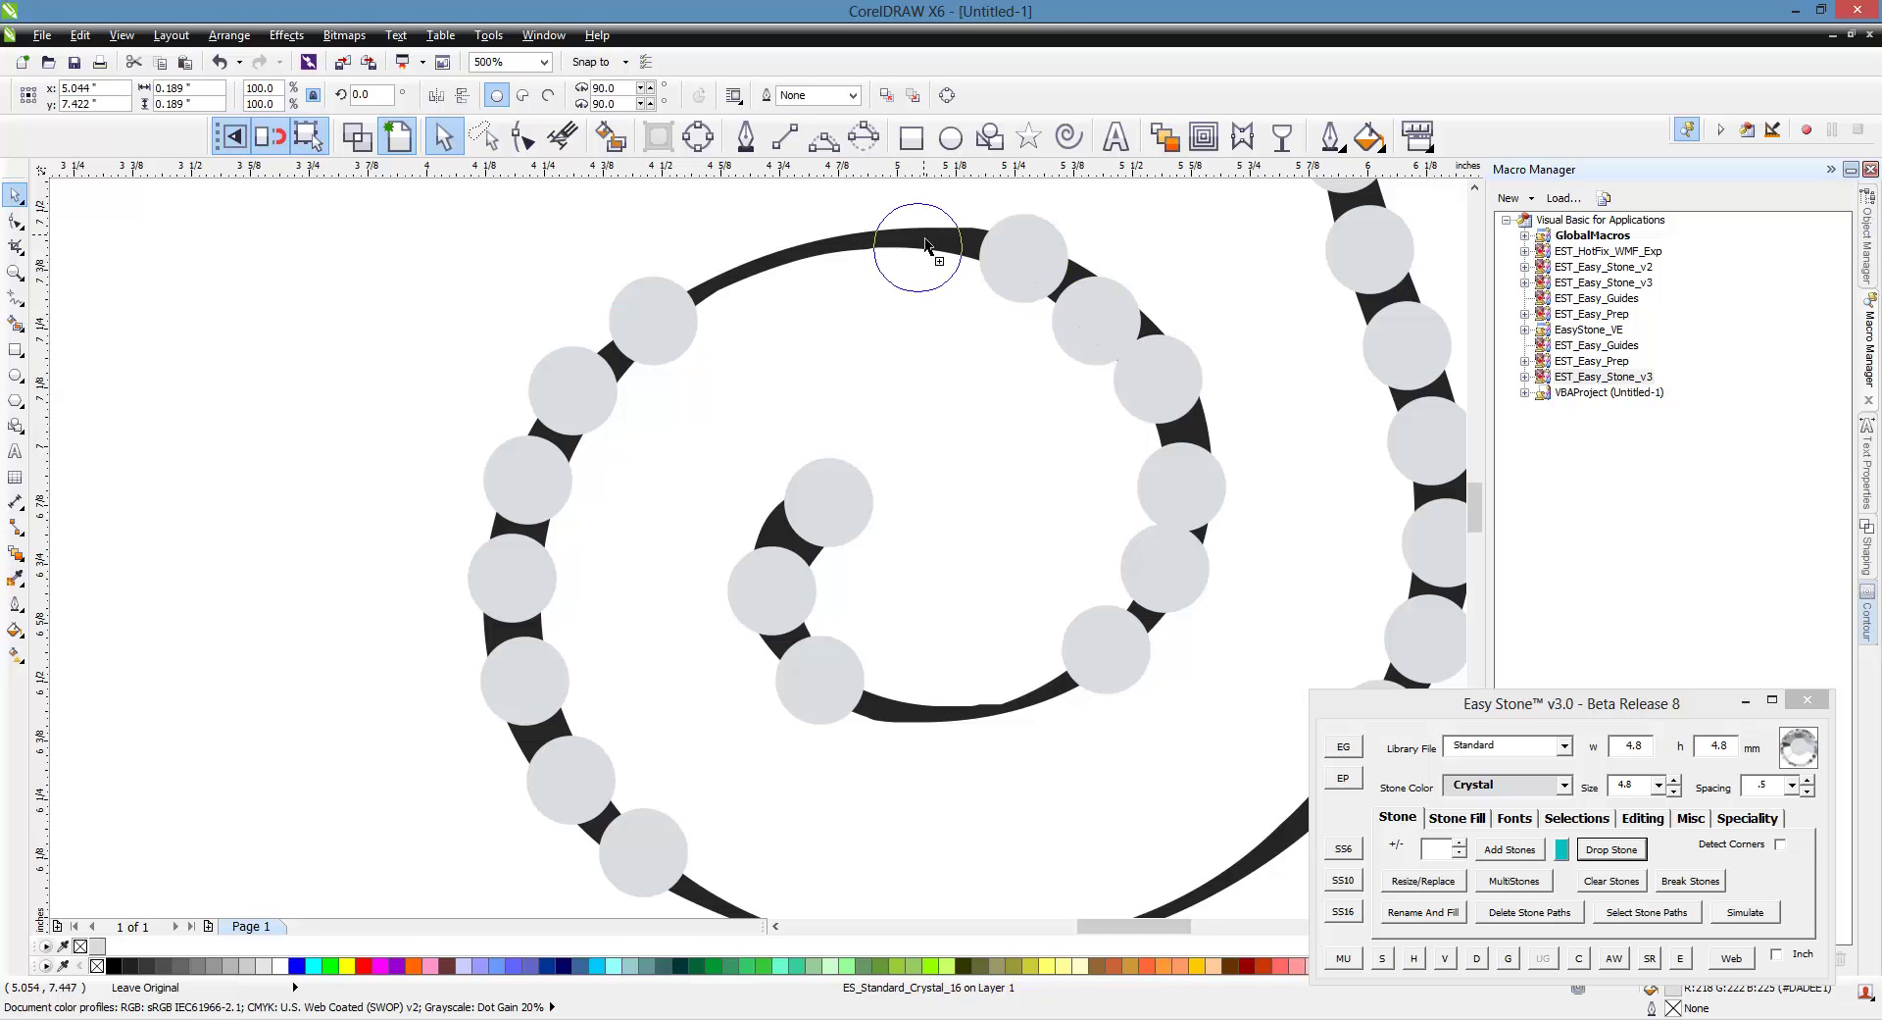
click(953, 359)
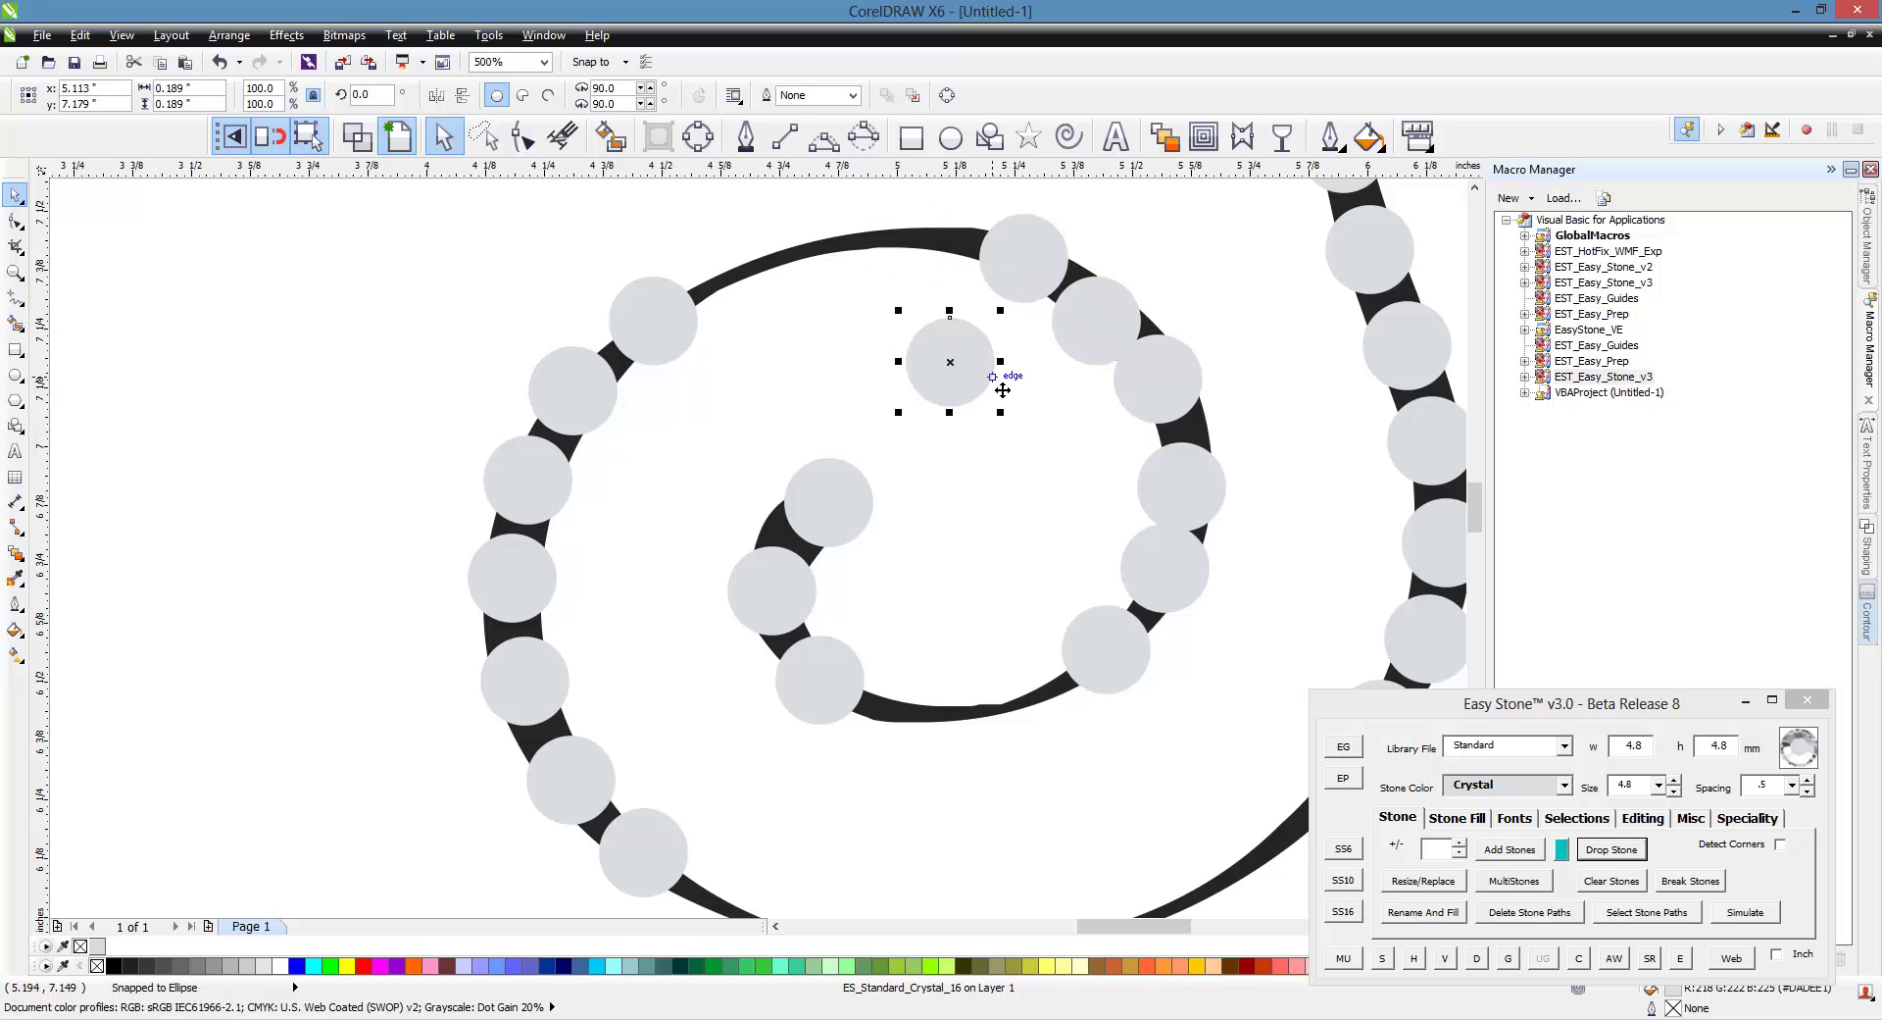
key(Delete)
Place six stone copies on the S's small upper curl: two at its inner end and four around its thick right side.
scroll(715, 262, down, 2)
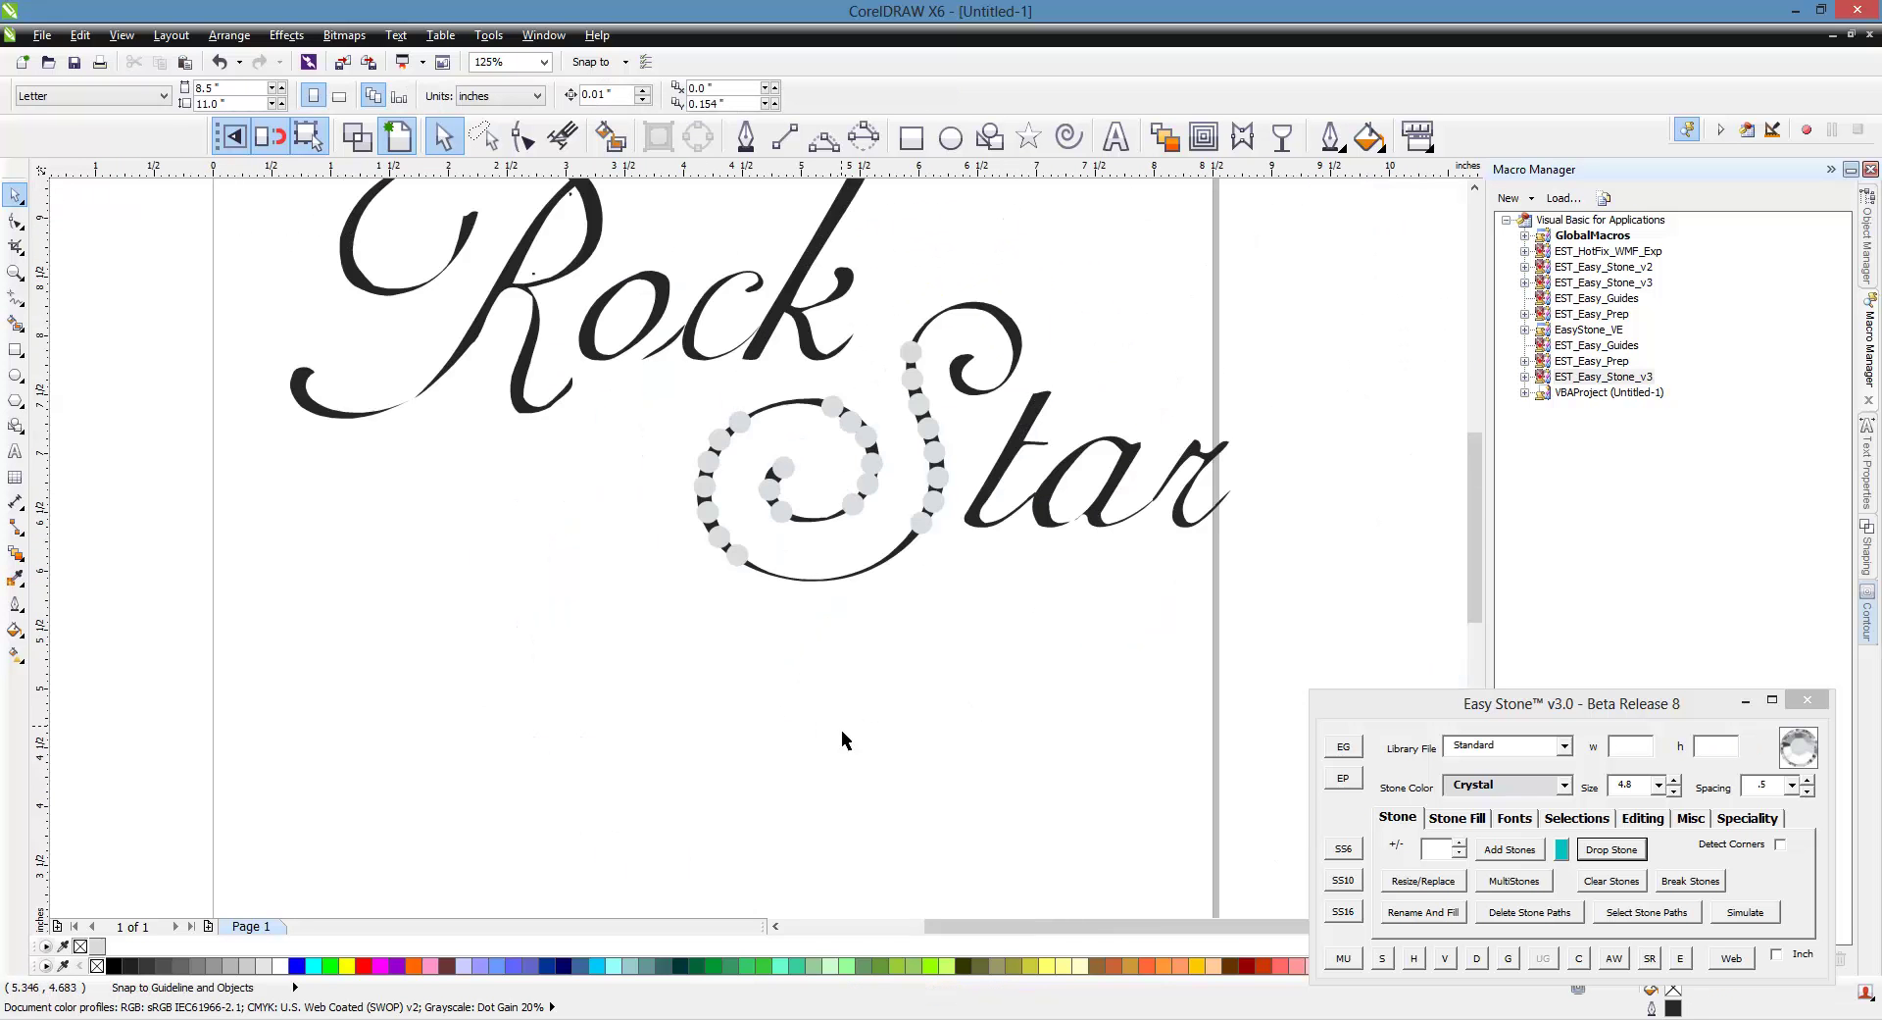
scroll(1078, 391, up, 2)
scroll(834, 370, up, 2)
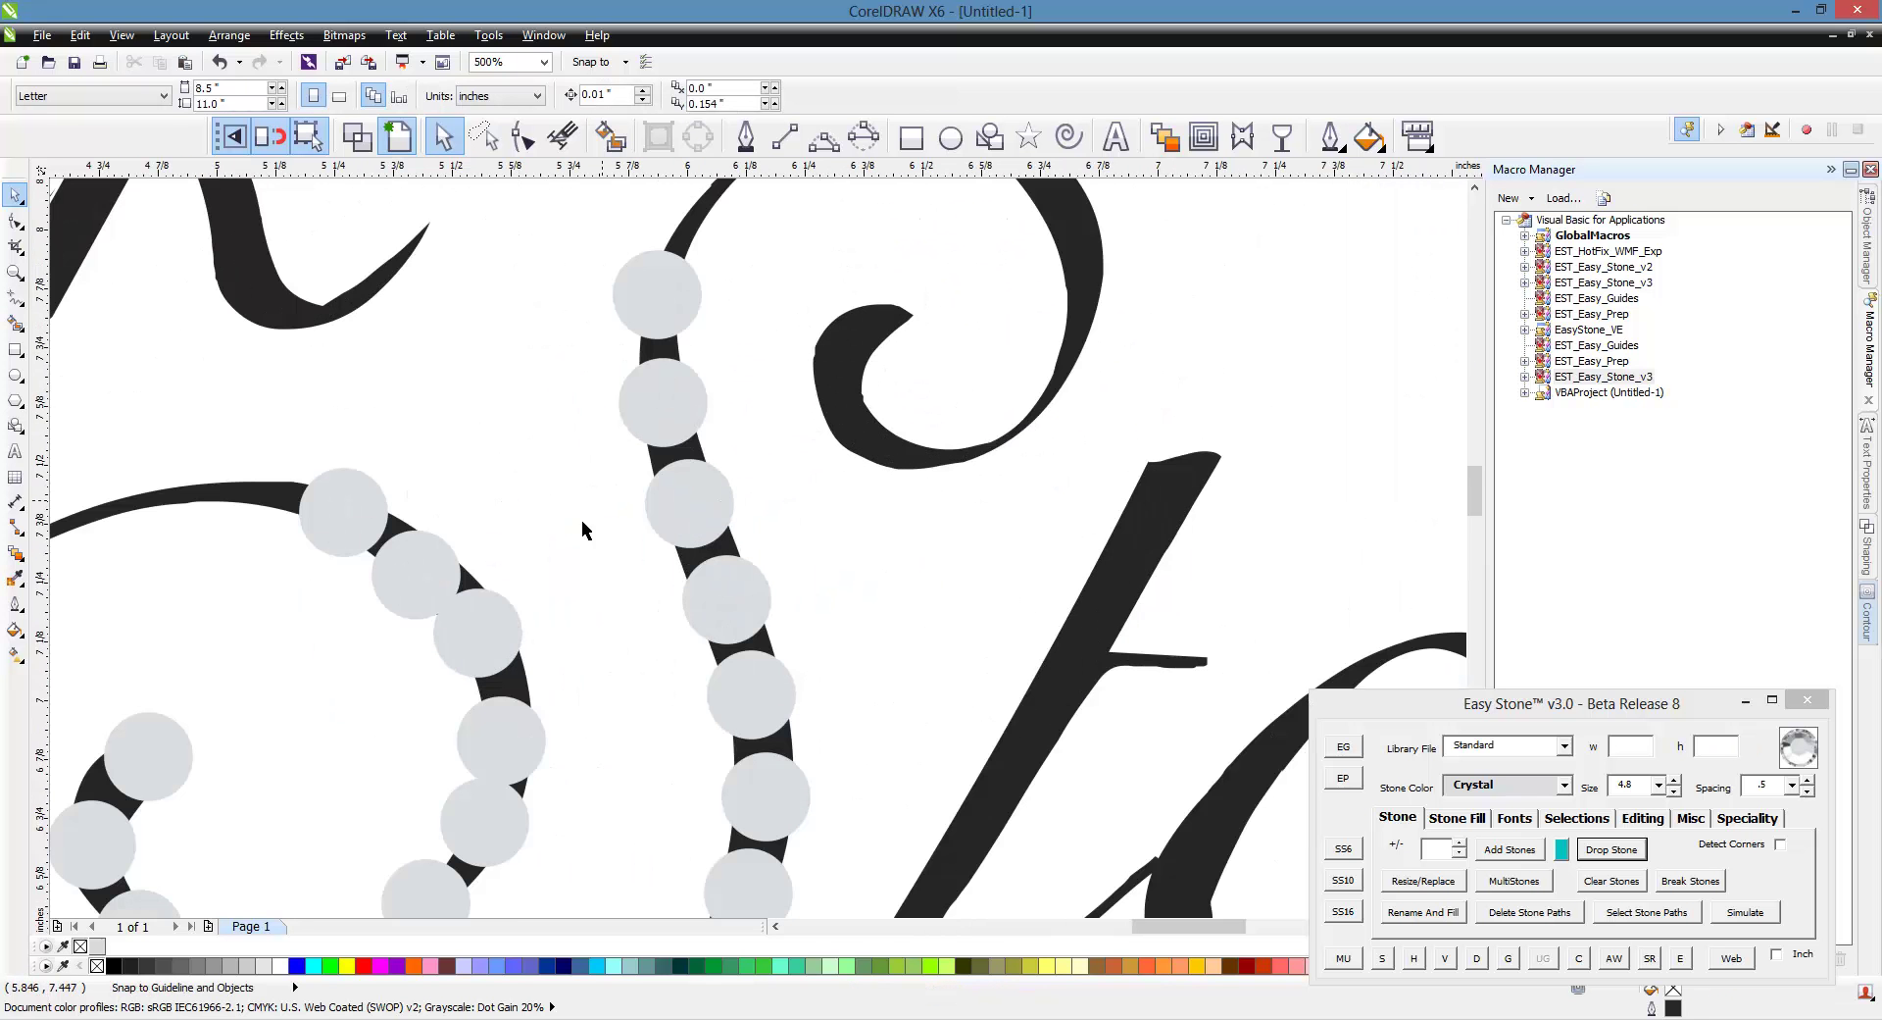
click(899, 335)
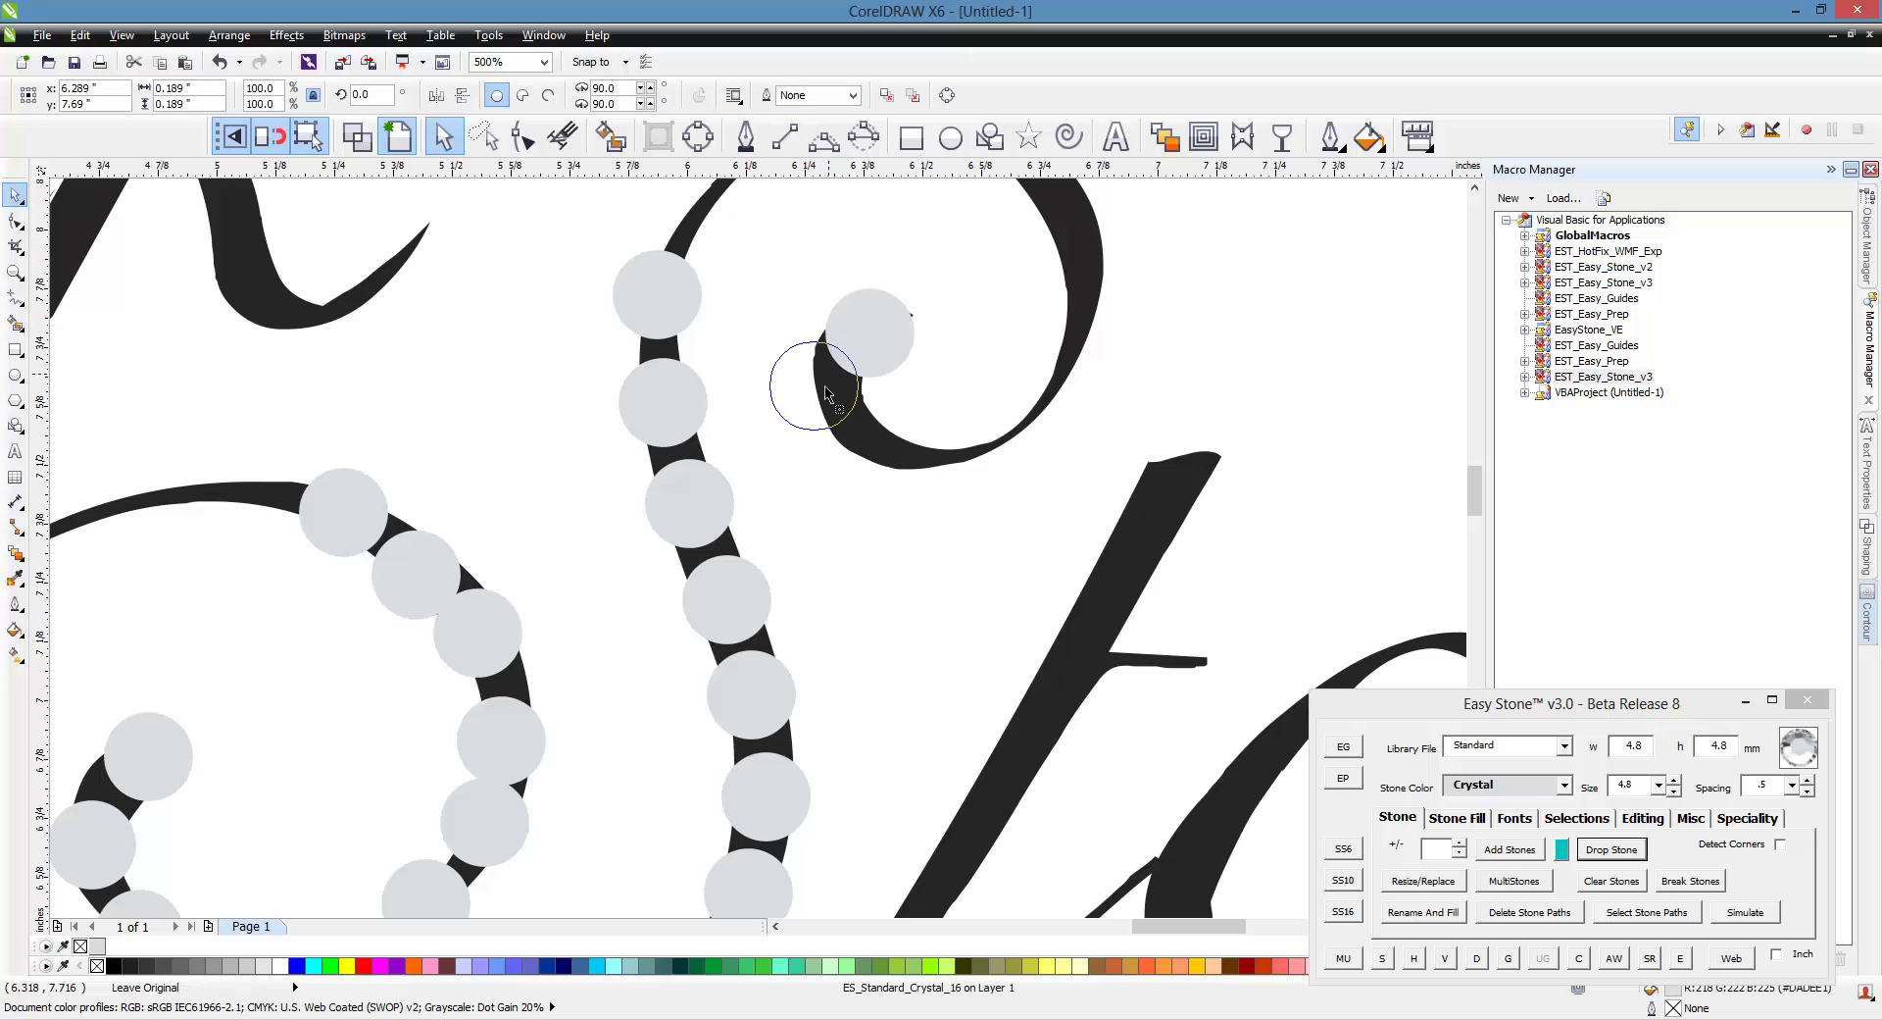
click(865, 429)
key(space)
drag(1088, 312, 1092, 208)
scroll(1129, 502, down, 1)
scroll(1070, 280, up, 1)
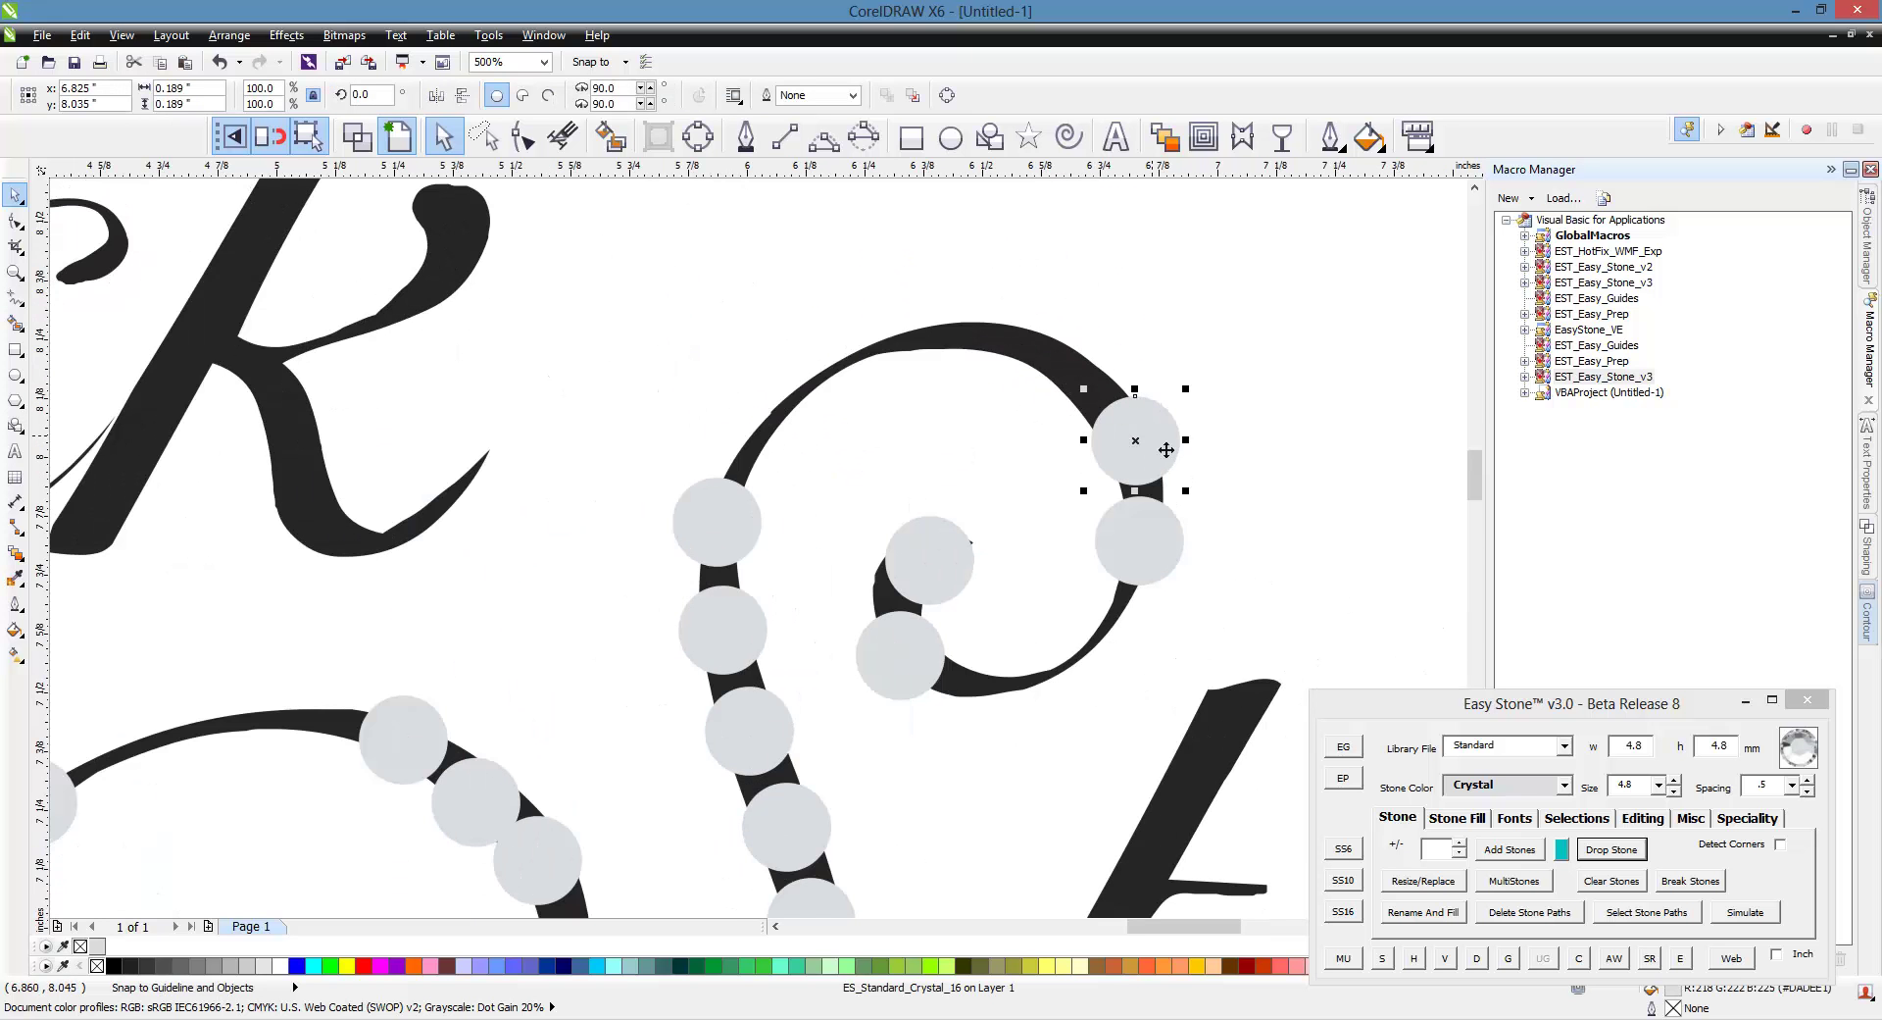
click(1088, 362)
click(981, 345)
Place a stone at each end of the t's slanted stem and fill the stem between them using Add Stones.
scroll(966, 323, down, 2)
drag(1051, 424, 1101, 501)
click(1100, 500)
scroll(1089, 510, up, 1)
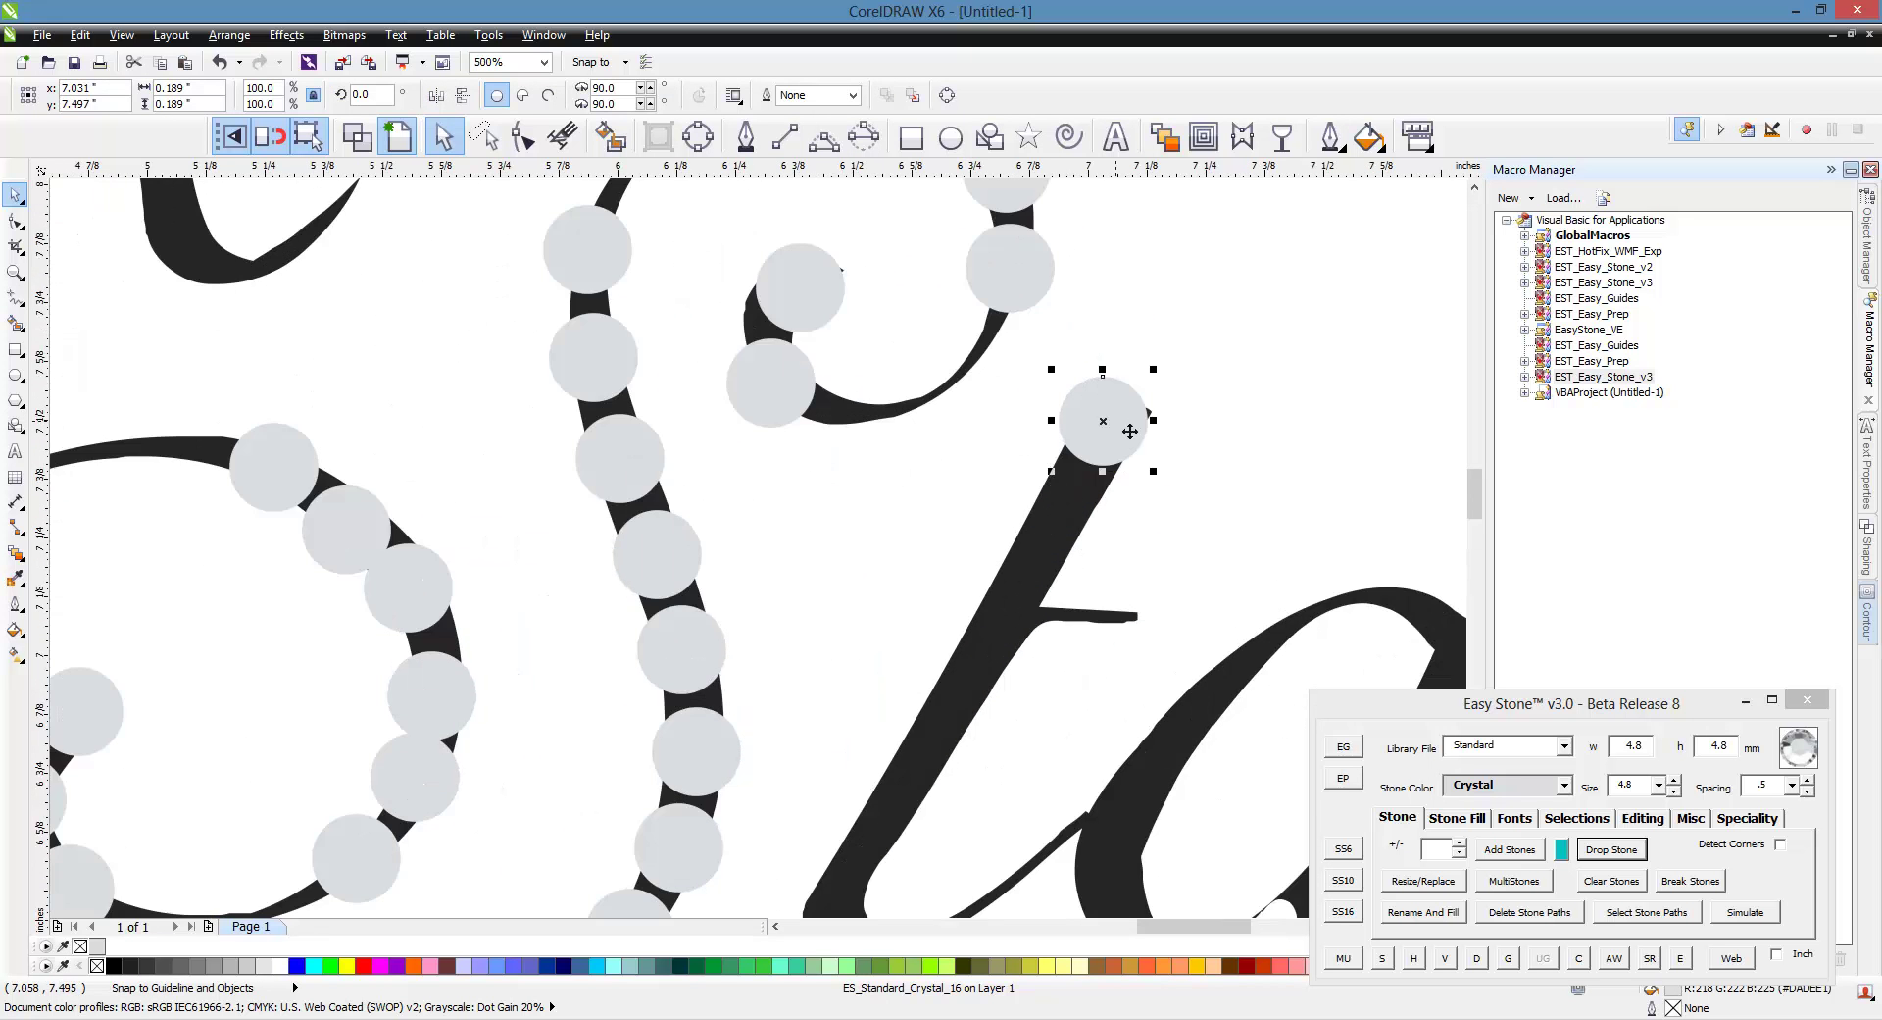
scroll(1074, 530, down, 1)
scroll(1074, 530, up, 1)
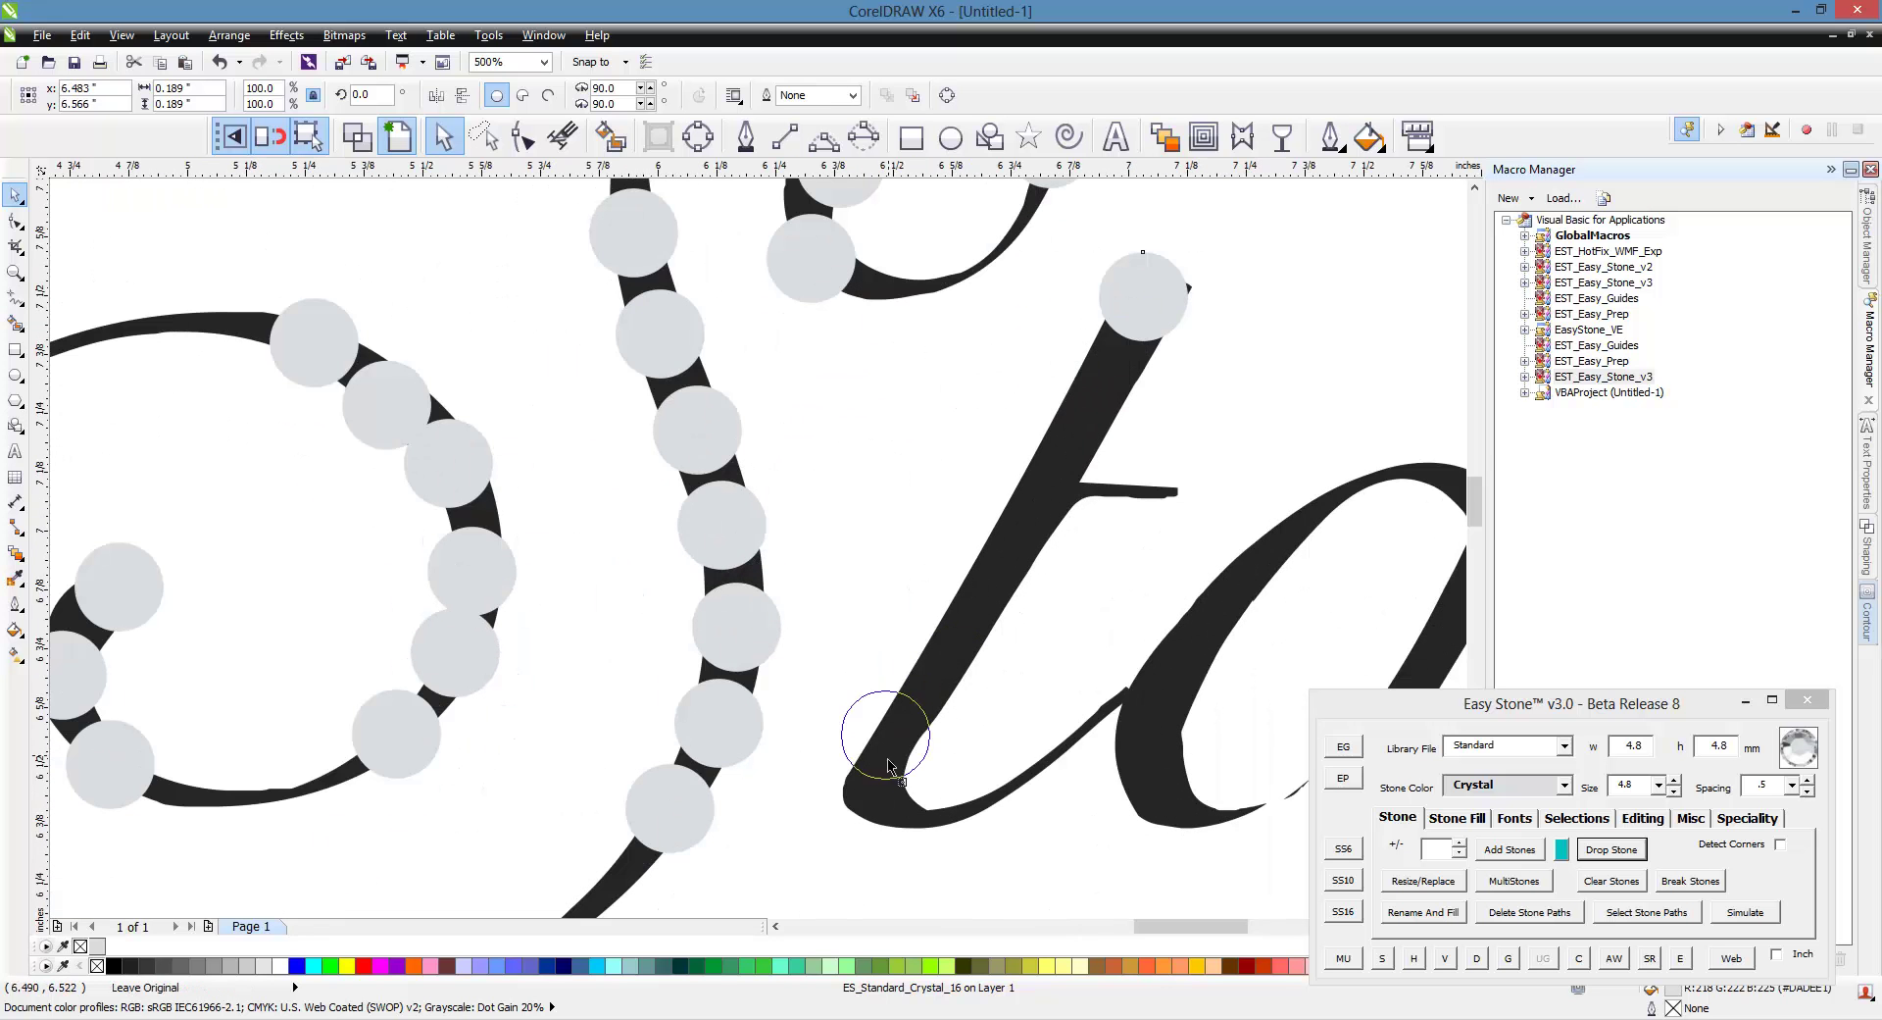
click(875, 784)
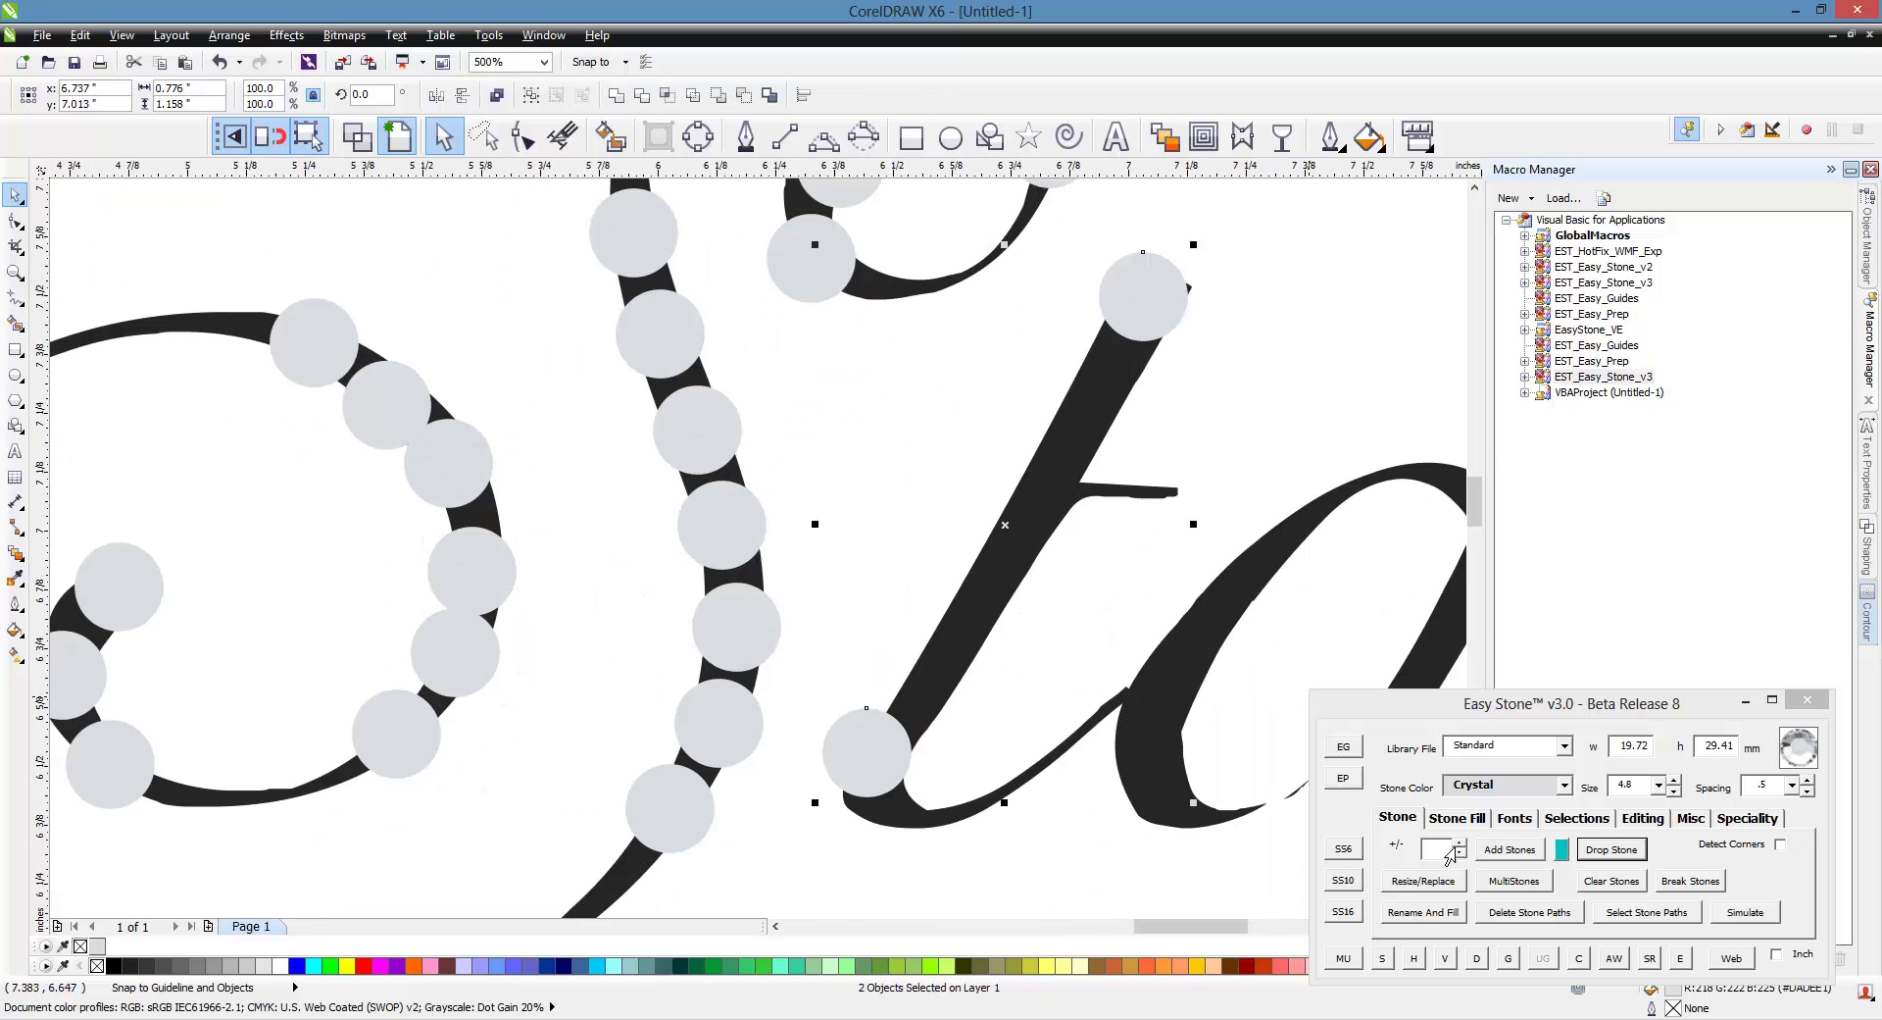
click(1510, 849)
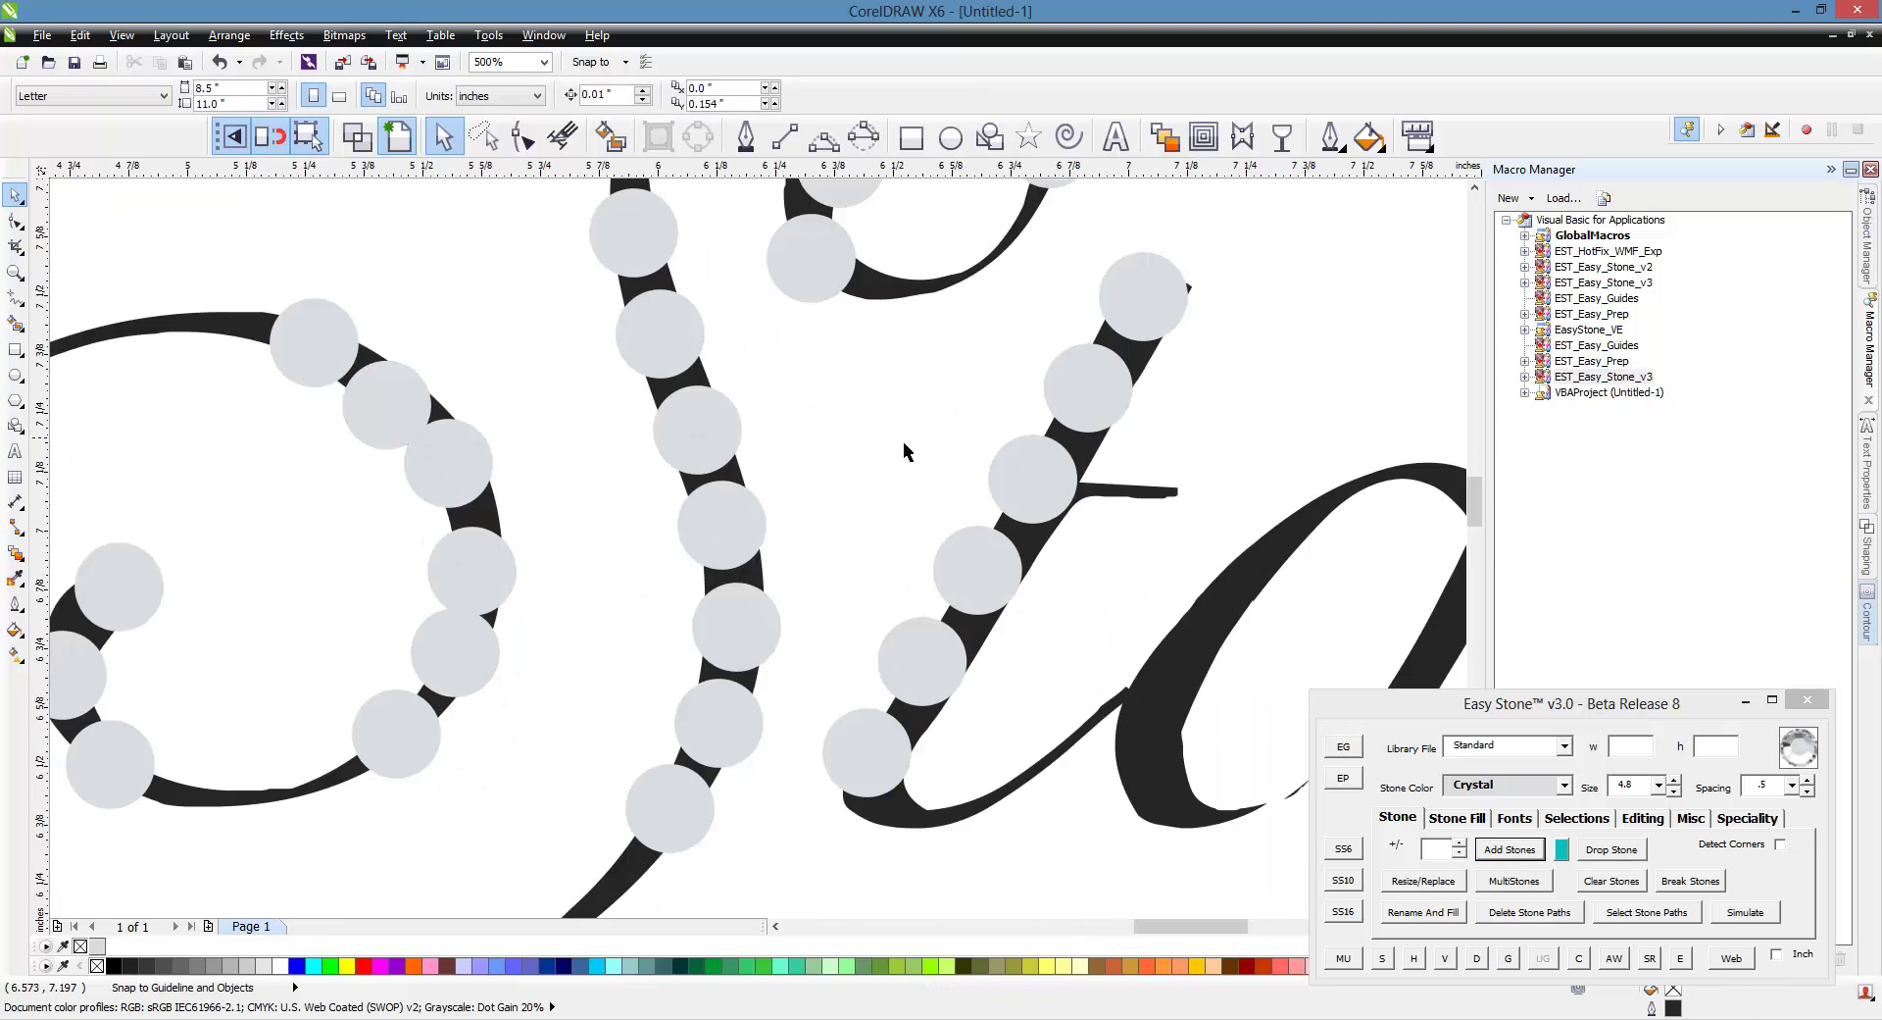
click(865, 454)
Place a stone at the top and bottom of the a's right stem and select both stones.
scroll(866, 454, down, 1)
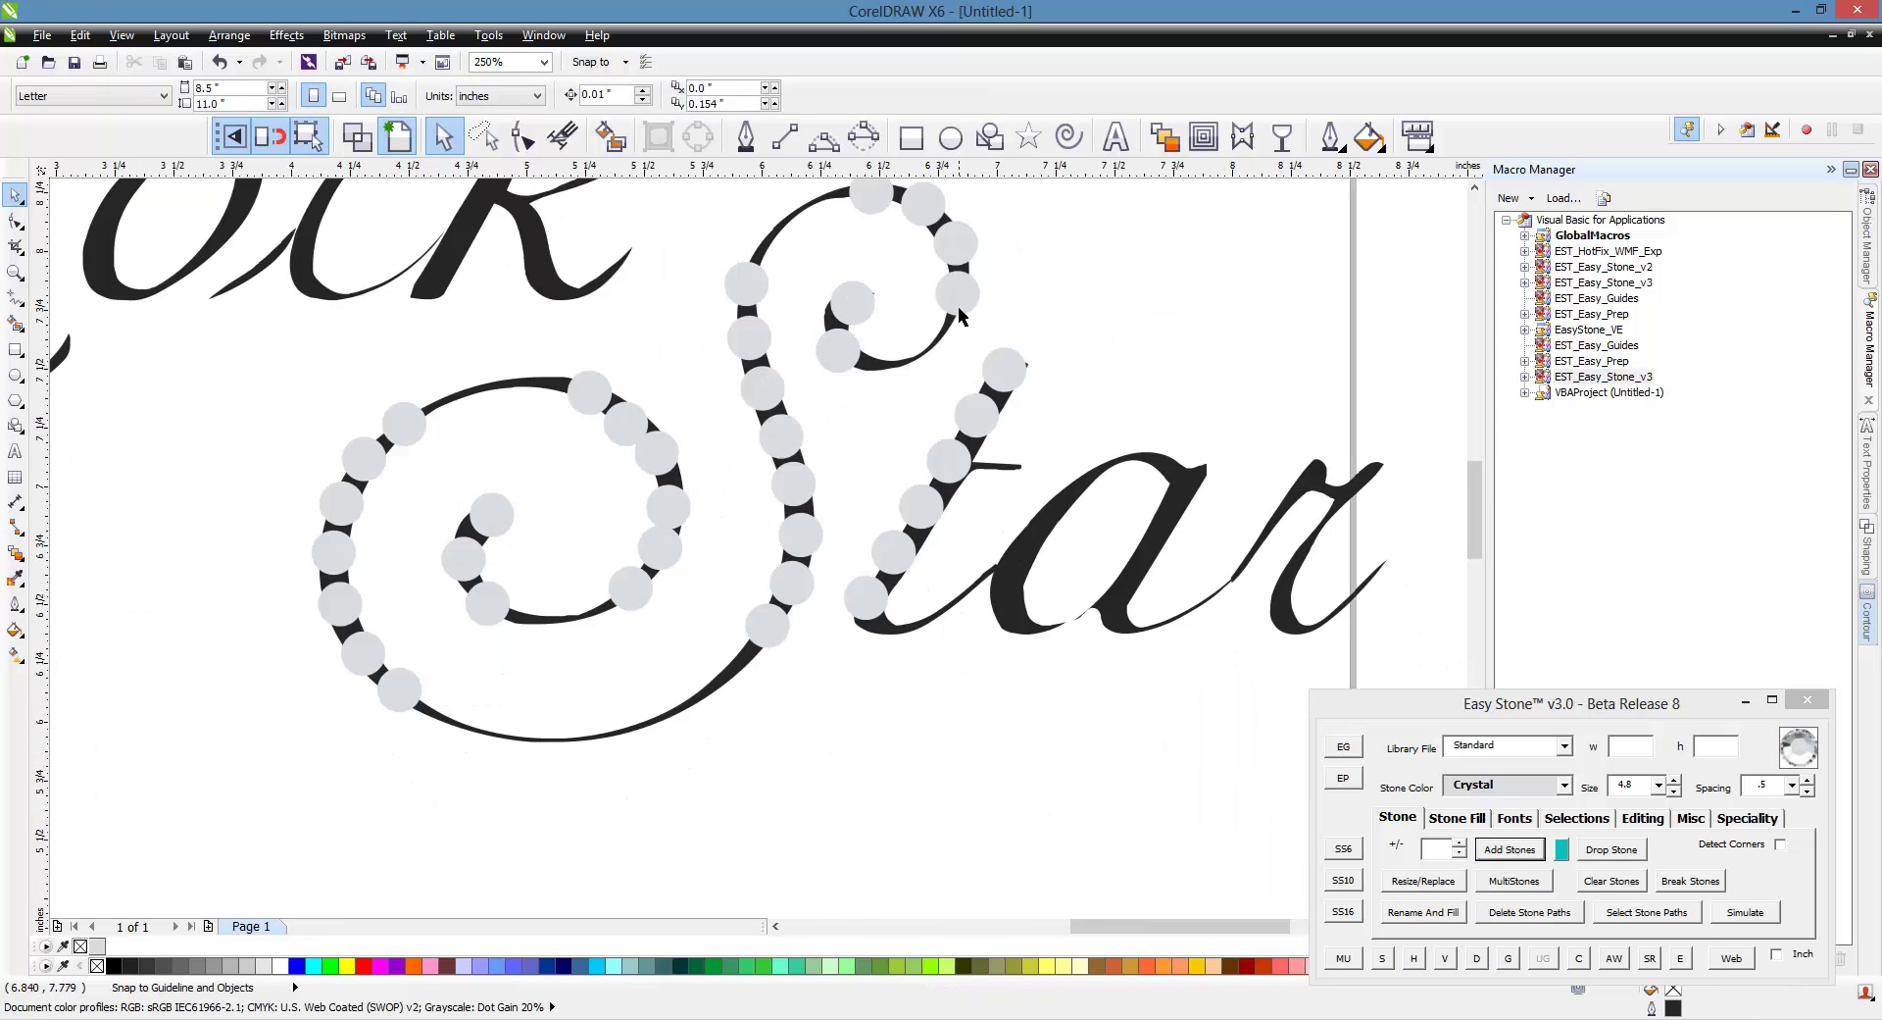
drag(954, 316, 1046, 676)
scroll(1189, 495, up, 2)
scroll(1189, 495, down, 1)
scroll(1190, 495, down, 1)
scroll(1187, 473, up, 1)
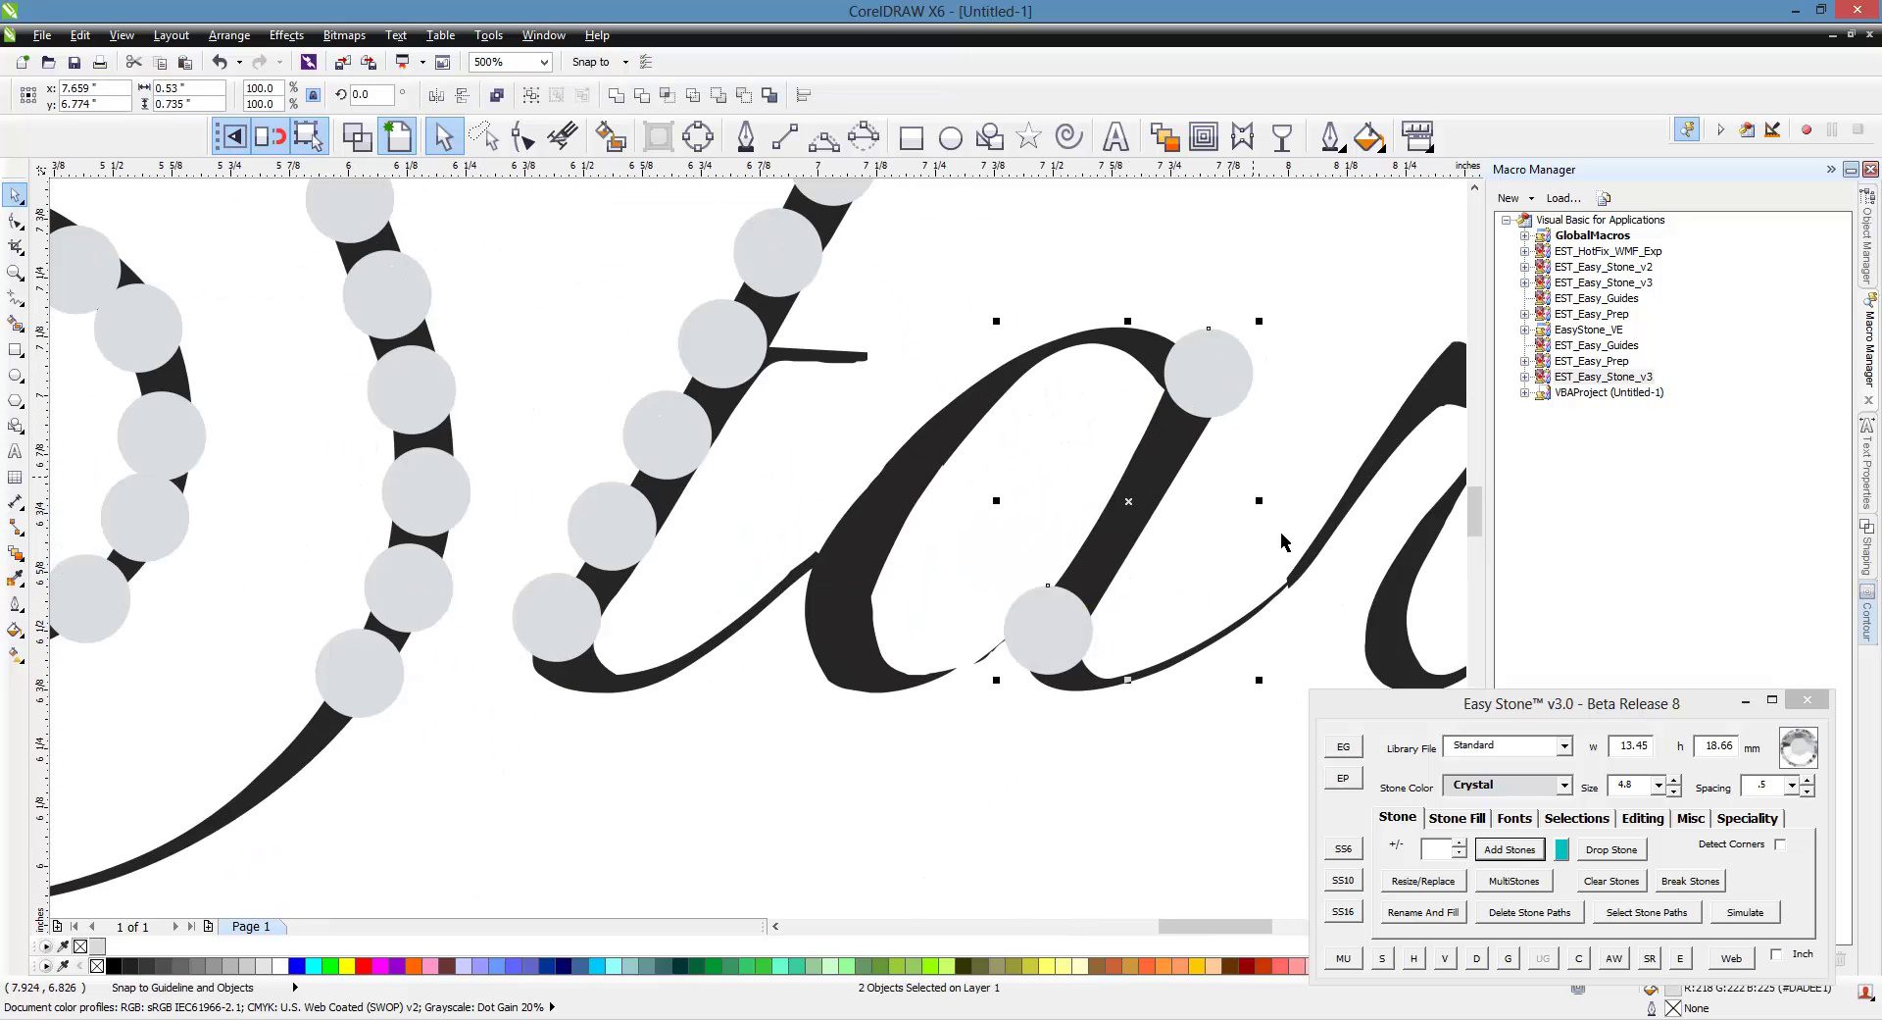
Fill the a's right stem between the two end stones using Add Stones, and delete the stone path.
click(1507, 855)
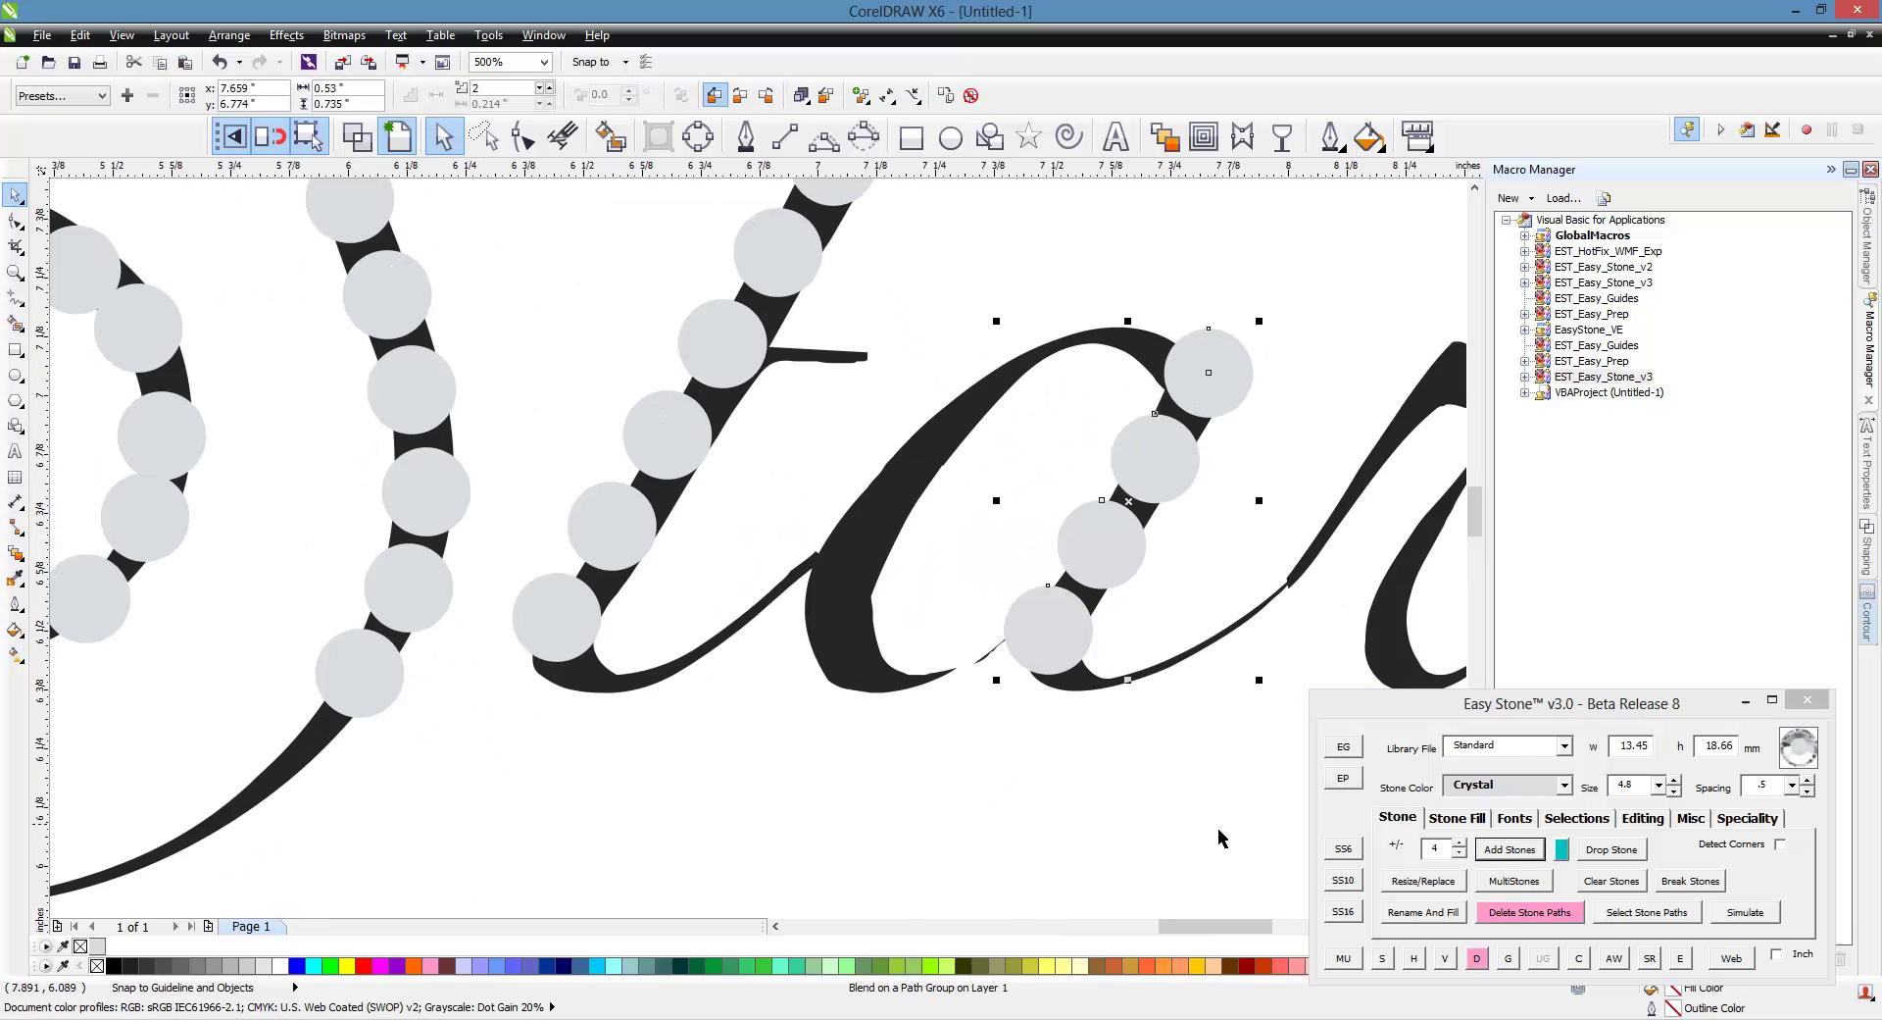
click(1541, 917)
scroll(911, 634, down, 1)
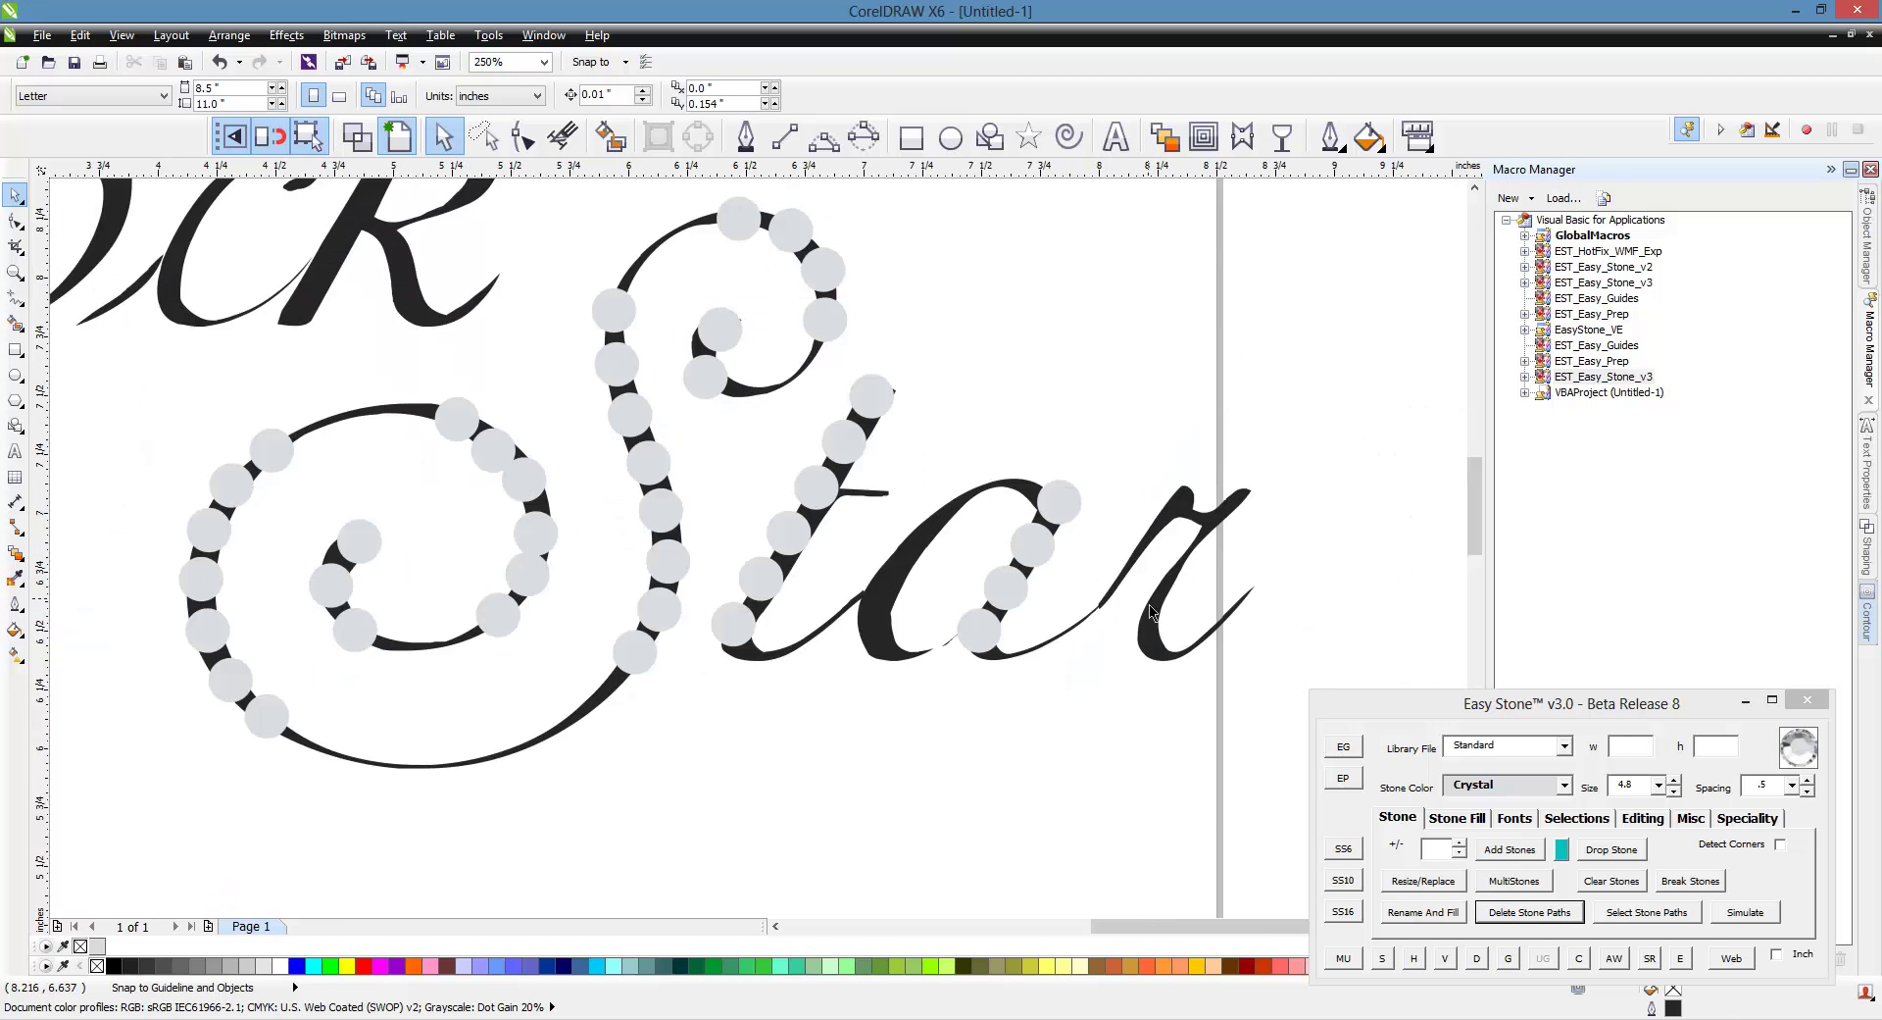
Place three 4.8 mm stone copies along the thick left stroke of the a in "Star".
scroll(1160, 617, down, 1)
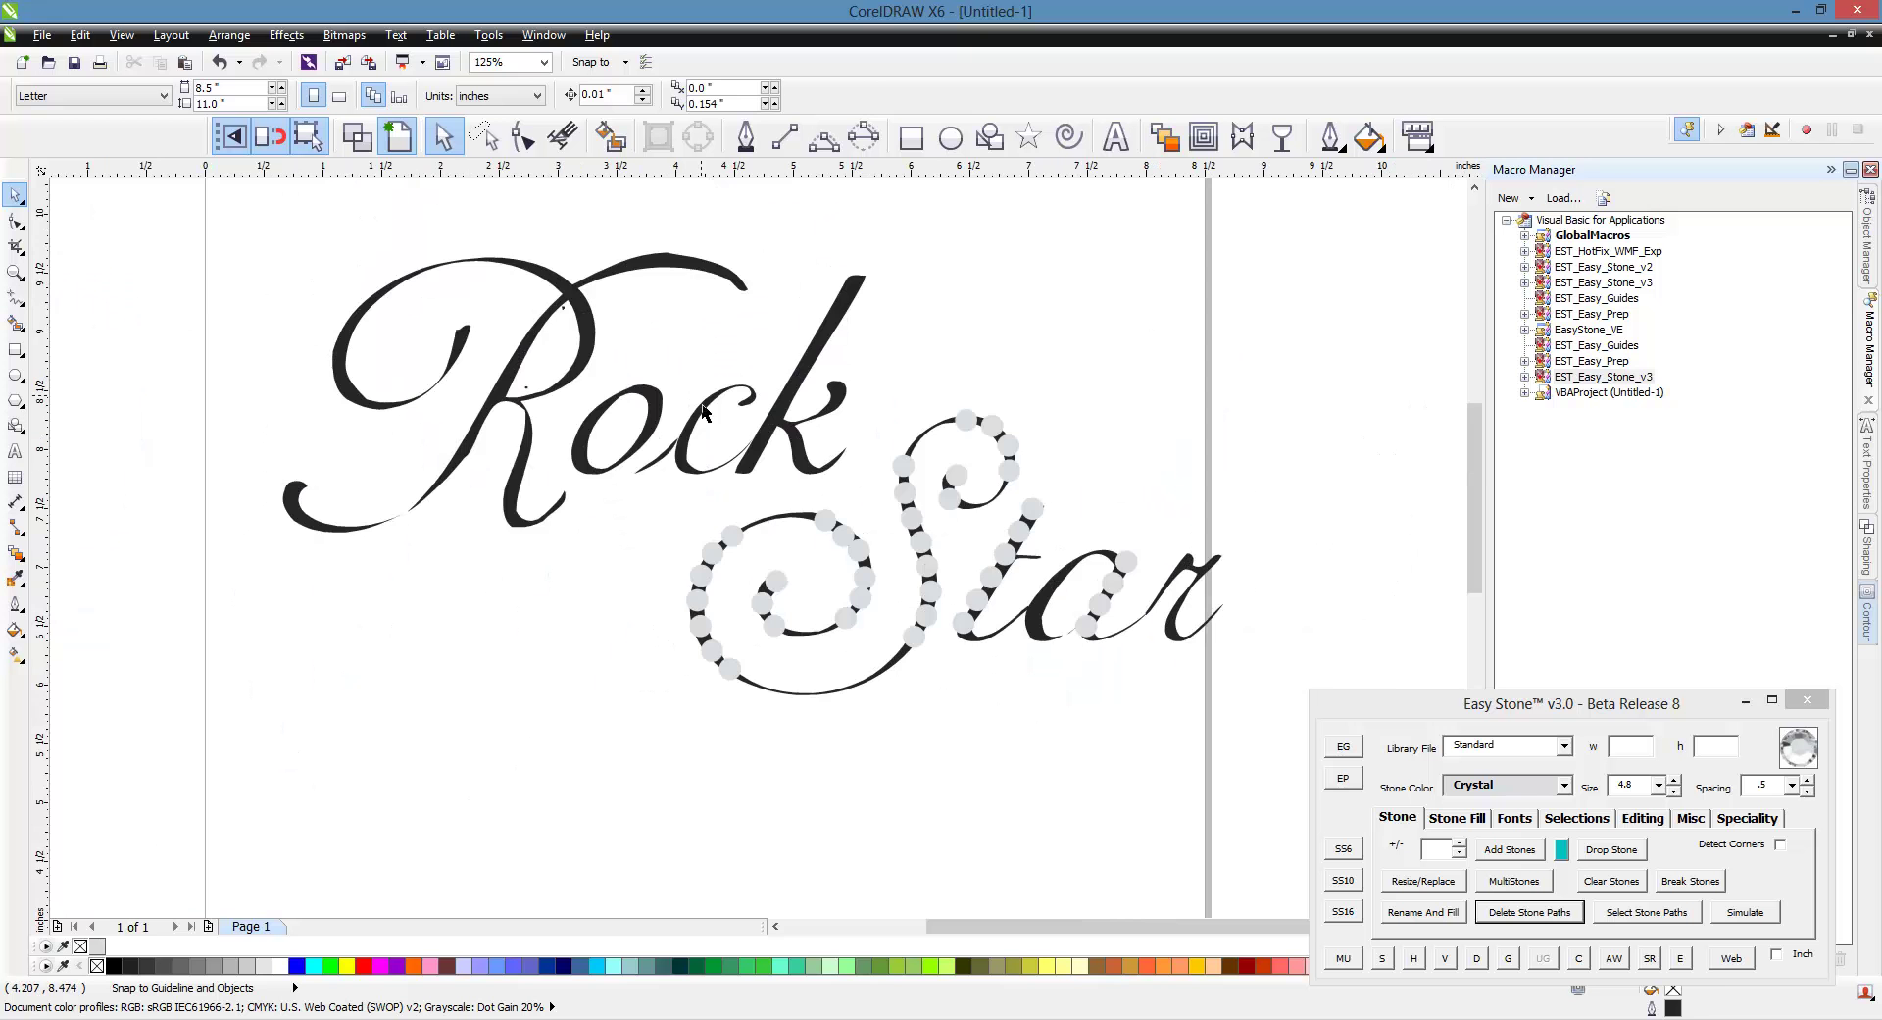
scroll(1021, 636, up, 2)
mouse_move(1247, 679)
mouse_down()
mouse_move(1064, 691)
mouse_move(1043, 676)
mouse_up()
drag(1043, 676, 1059, 576)
right_click(1057, 578)
drag(1059, 577, 1130, 500)
right_click(1128, 493)
scroll(1129, 500, down, 2)
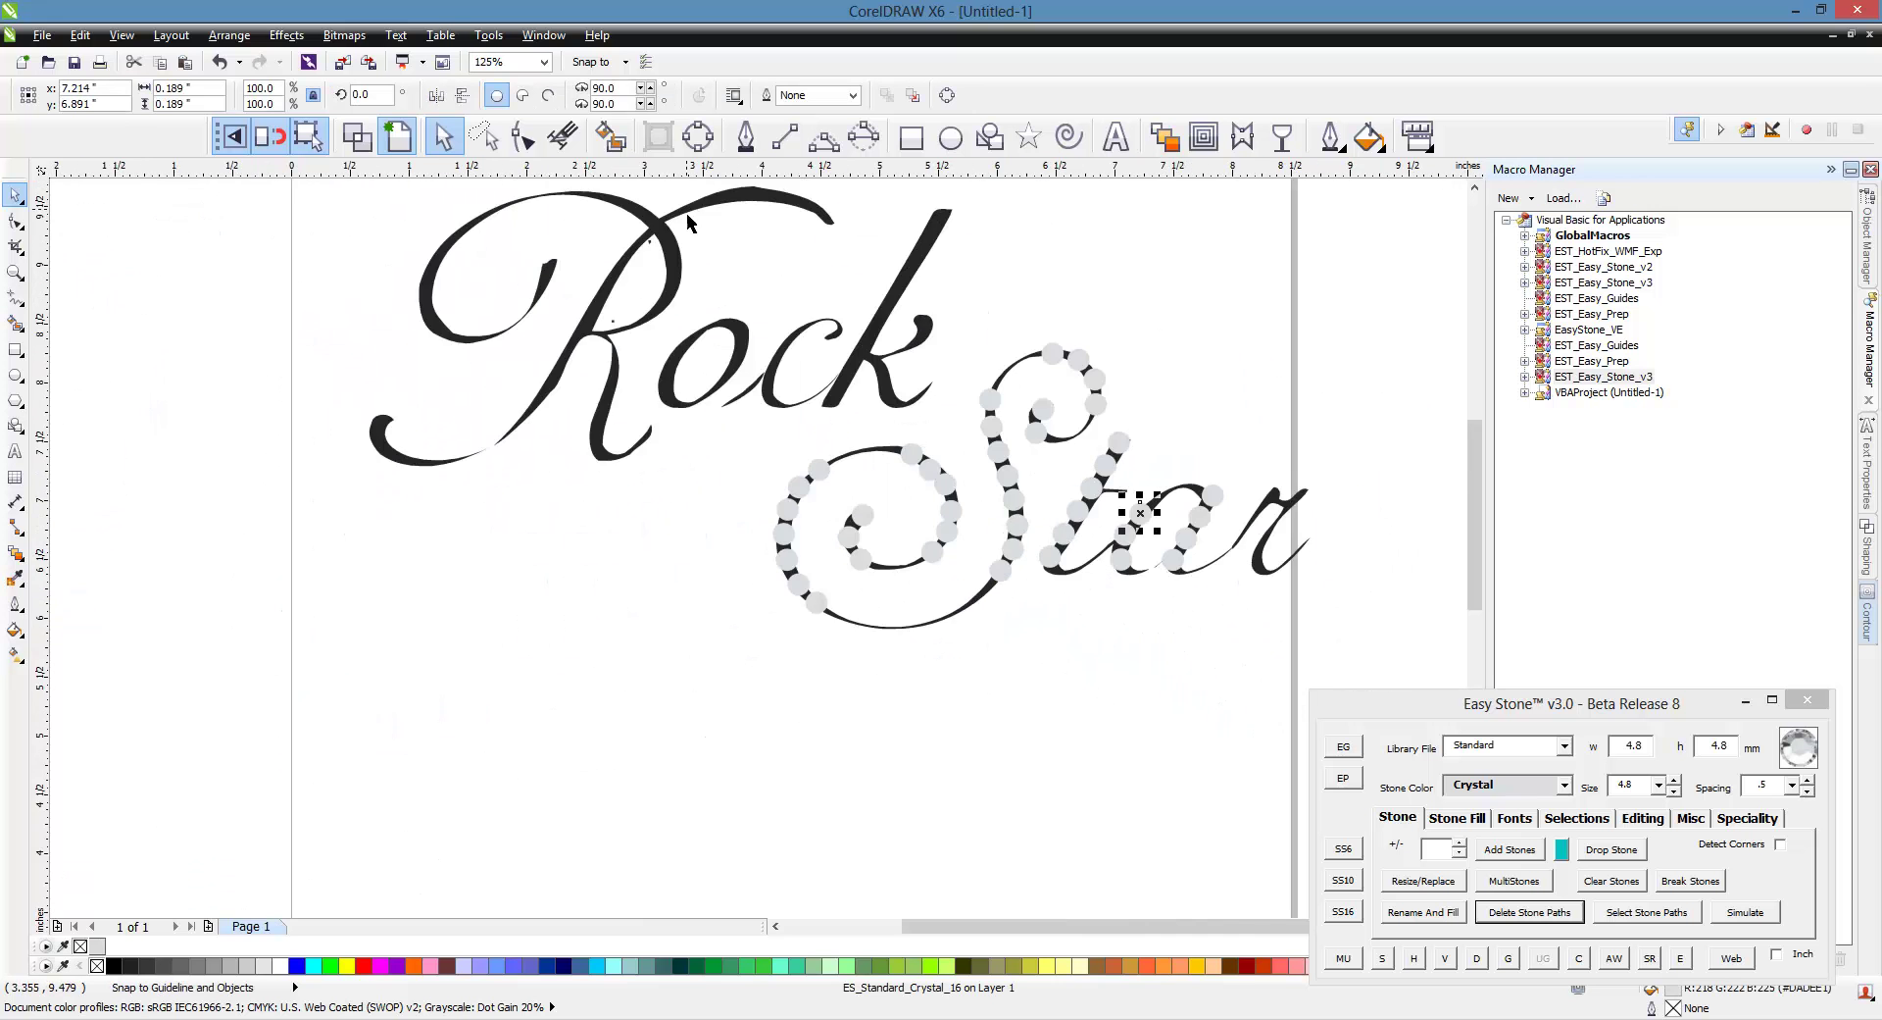
Place a stone at each end of the k's slanted stem, fill between them using Add Stones, and delete the stone path.
scroll(833, 444, up, 1)
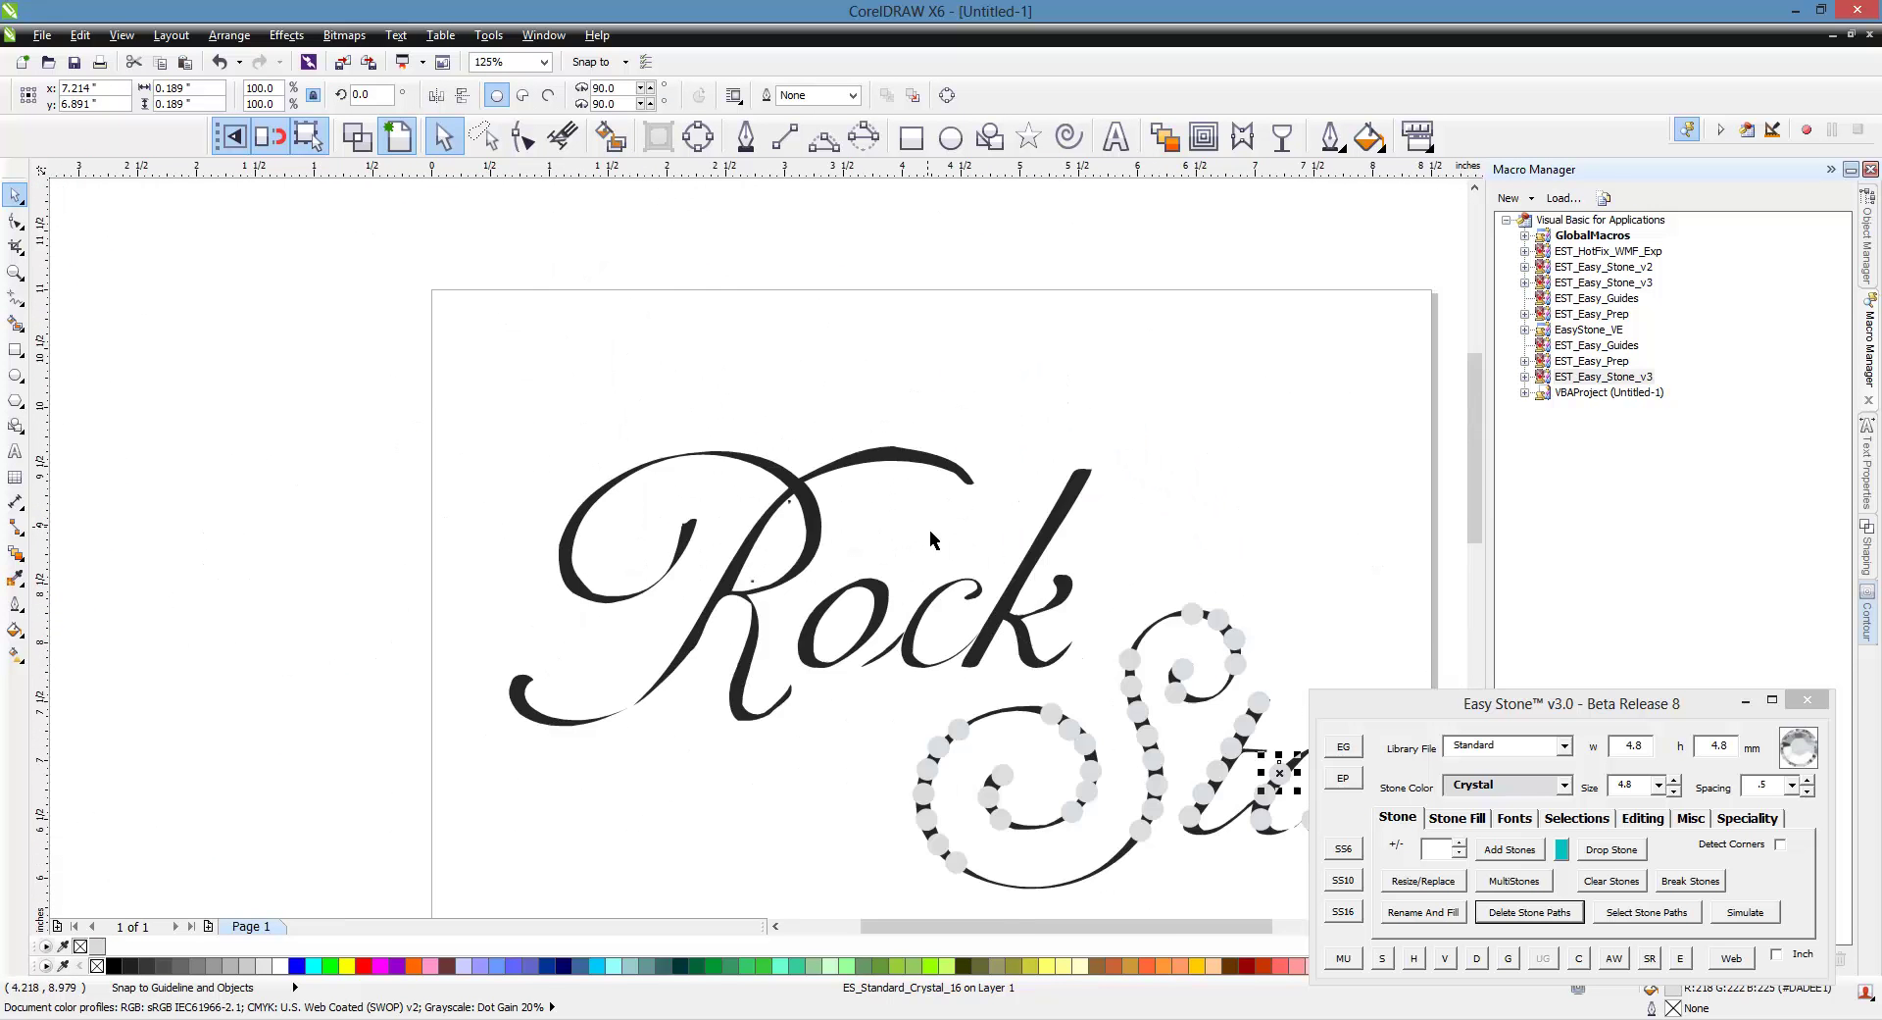
mouse_move(1237, 657)
mouse_down()
mouse_move(1055, 386)
mouse_move(1027, 375)
mouse_move(796, 756)
mouse_up()
right_click(1026, 376)
right_click(861, 649)
shift+click(1025, 379)
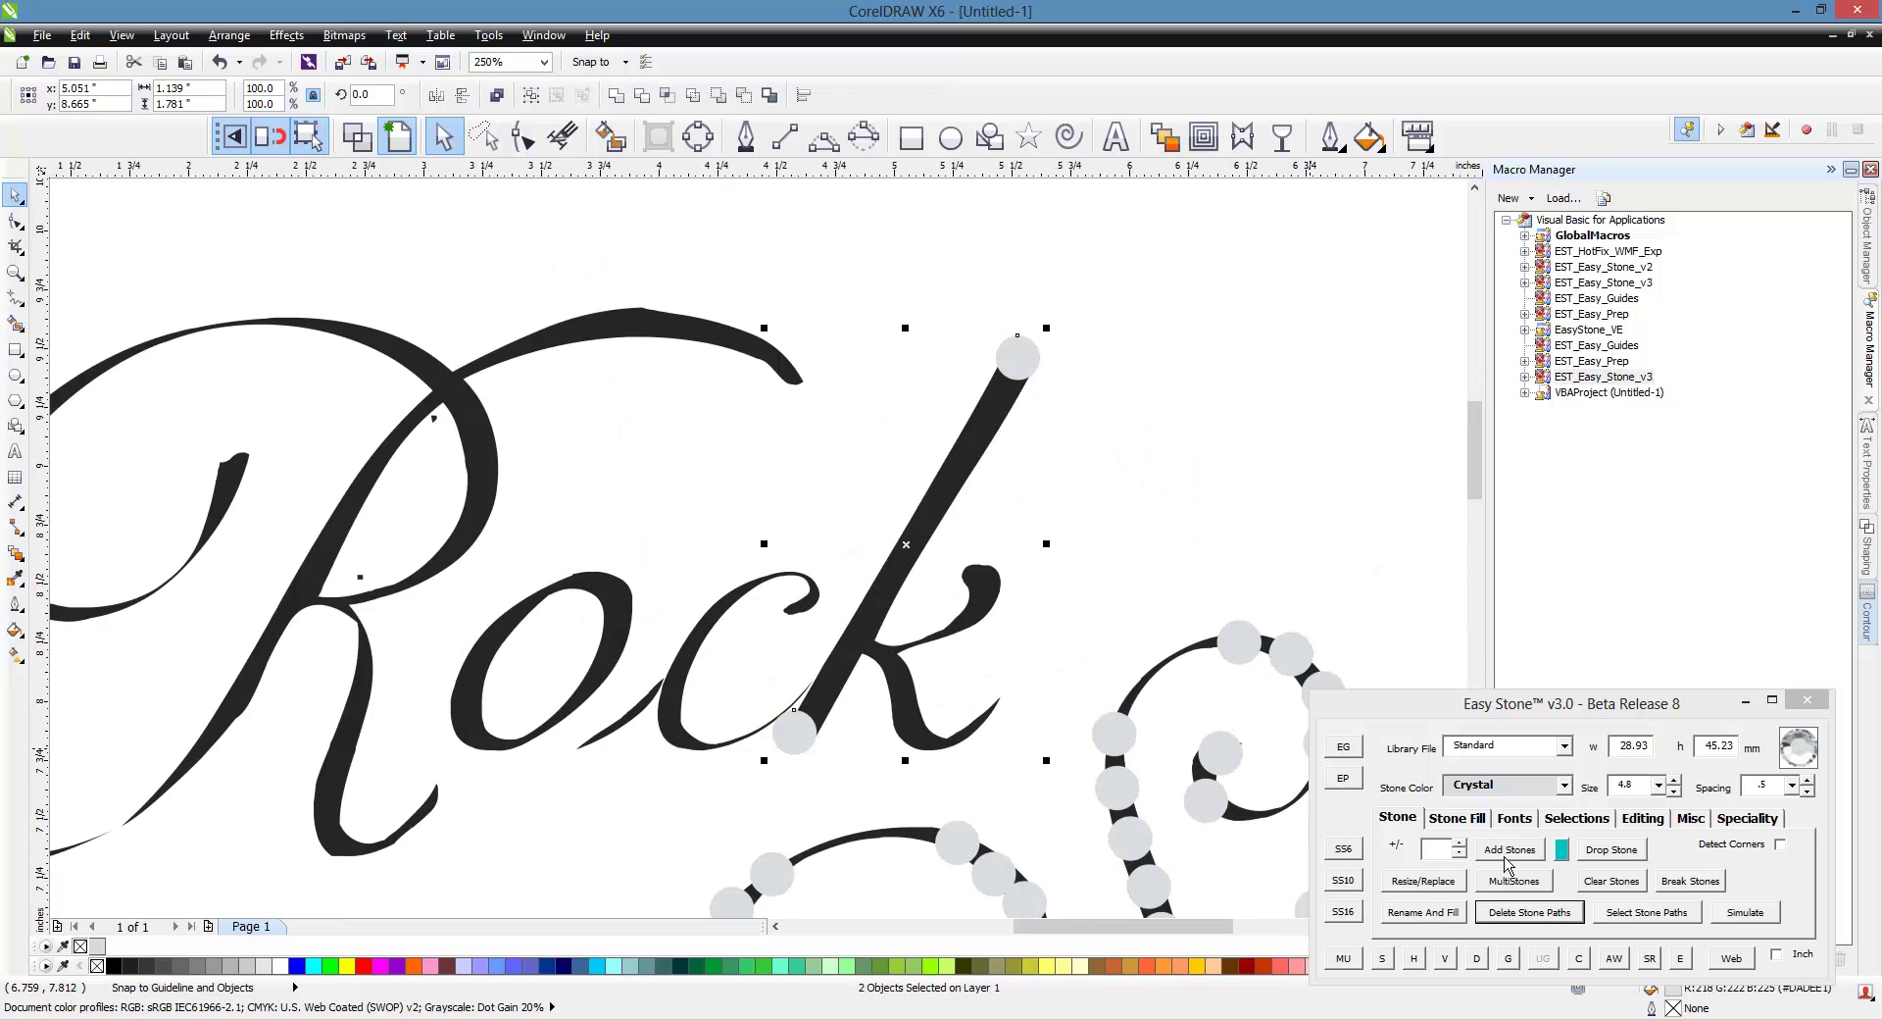
click(1507, 853)
click(1538, 914)
Place two 4.8 mm stone copies on the thick end of the k's upper arm.
scroll(980, 620, up, 3)
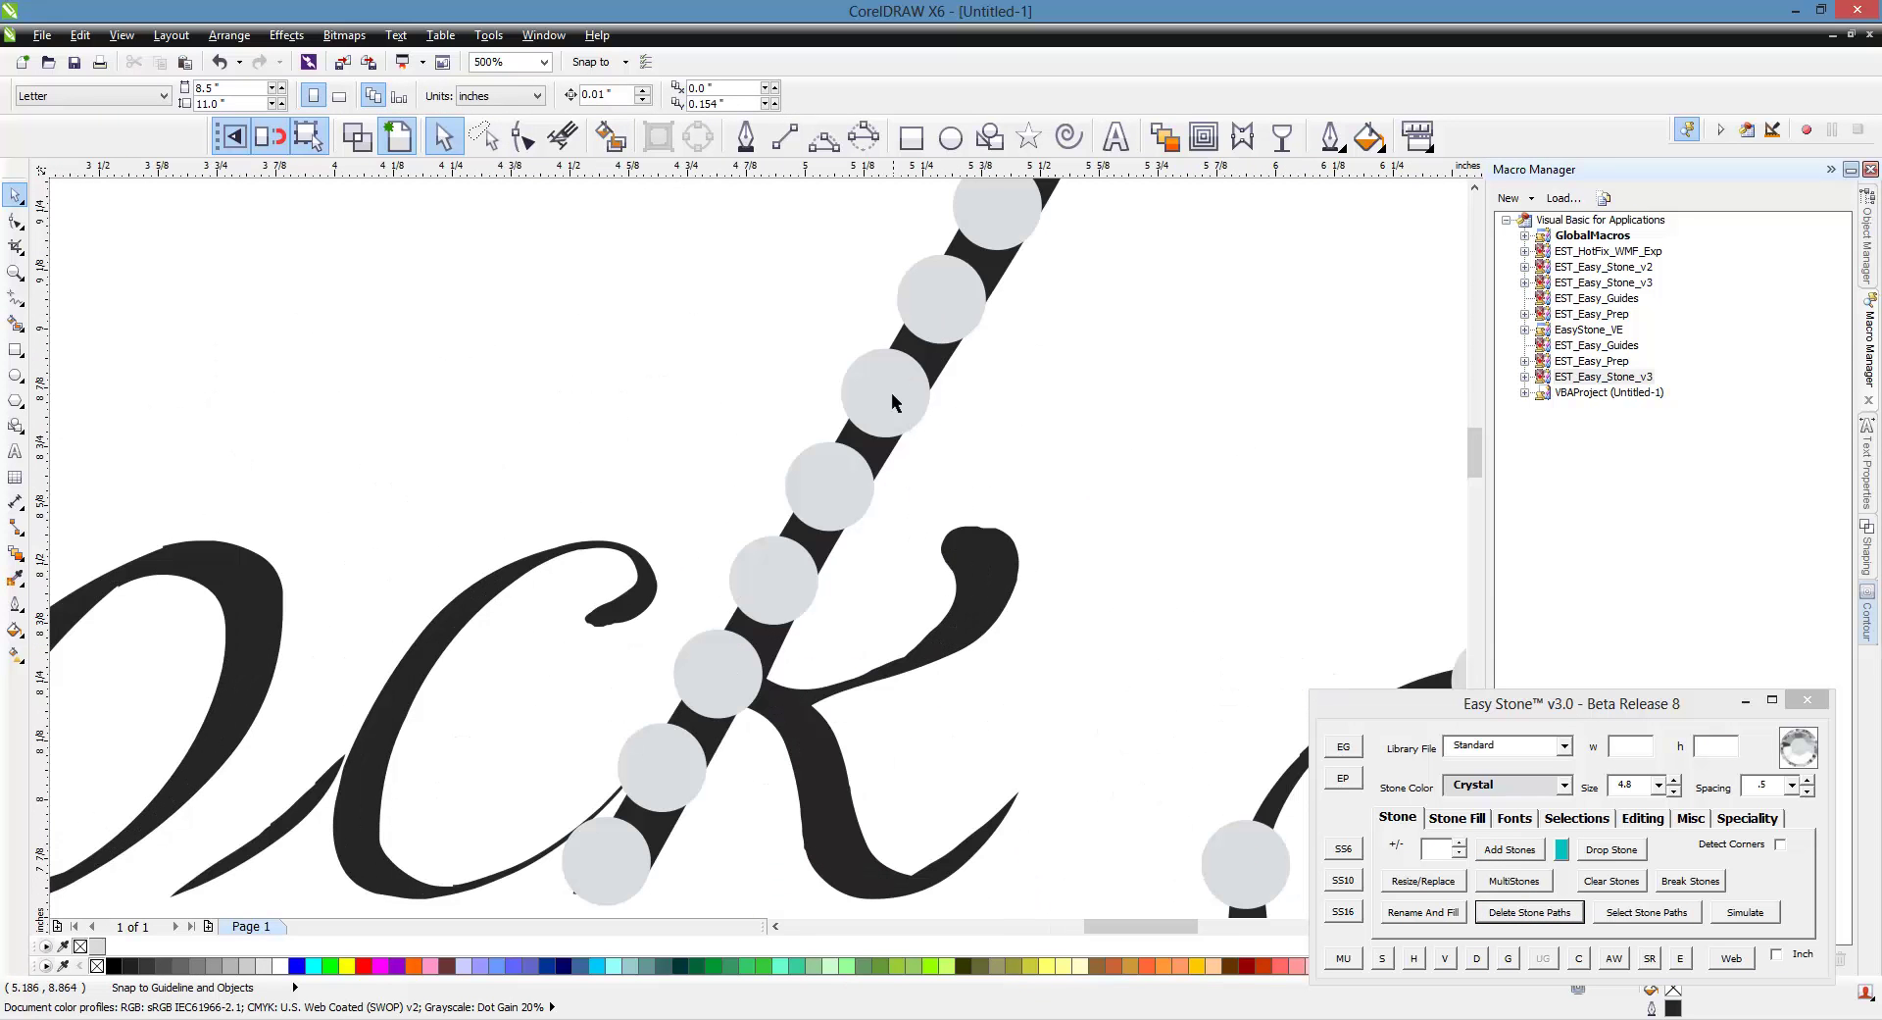
click(990, 538)
click(971, 654)
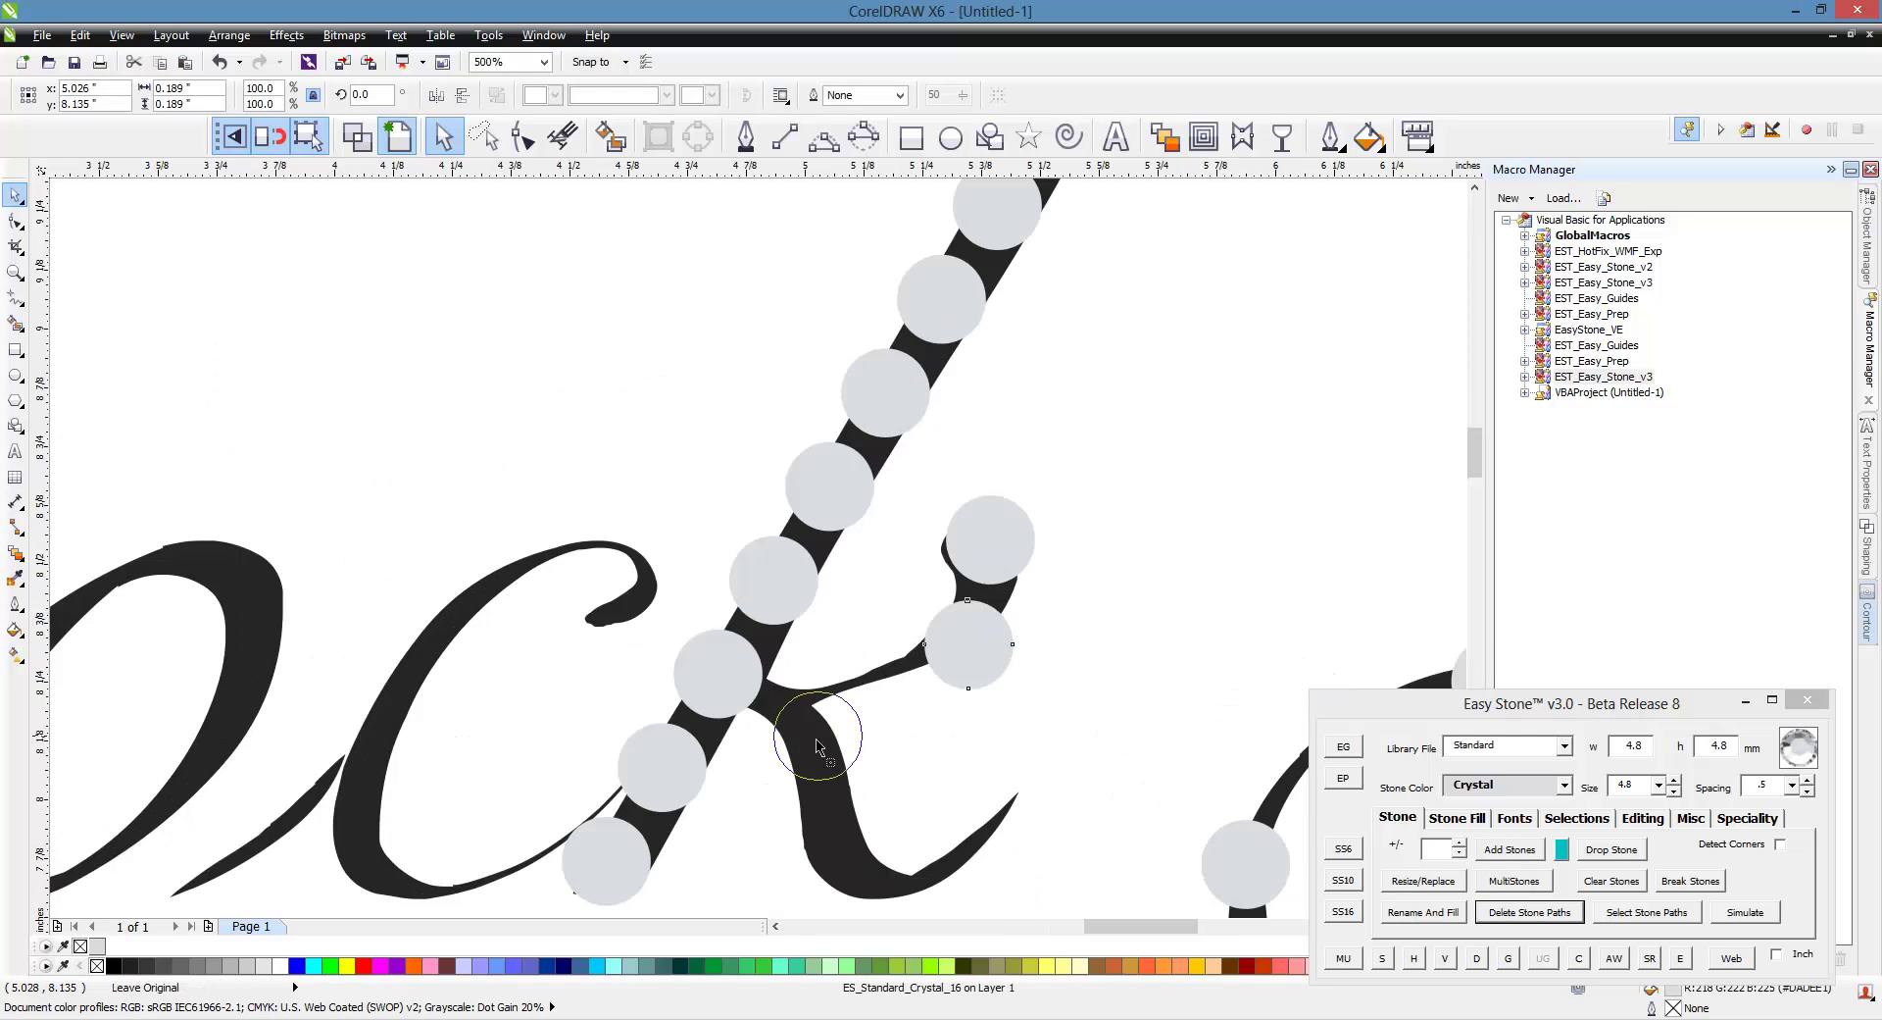
Place a stone where the k's leg branches off, resize it to SS10 (3.4 mm), and put a copy on the thin part of the arm.
click(800, 743)
click(1359, 887)
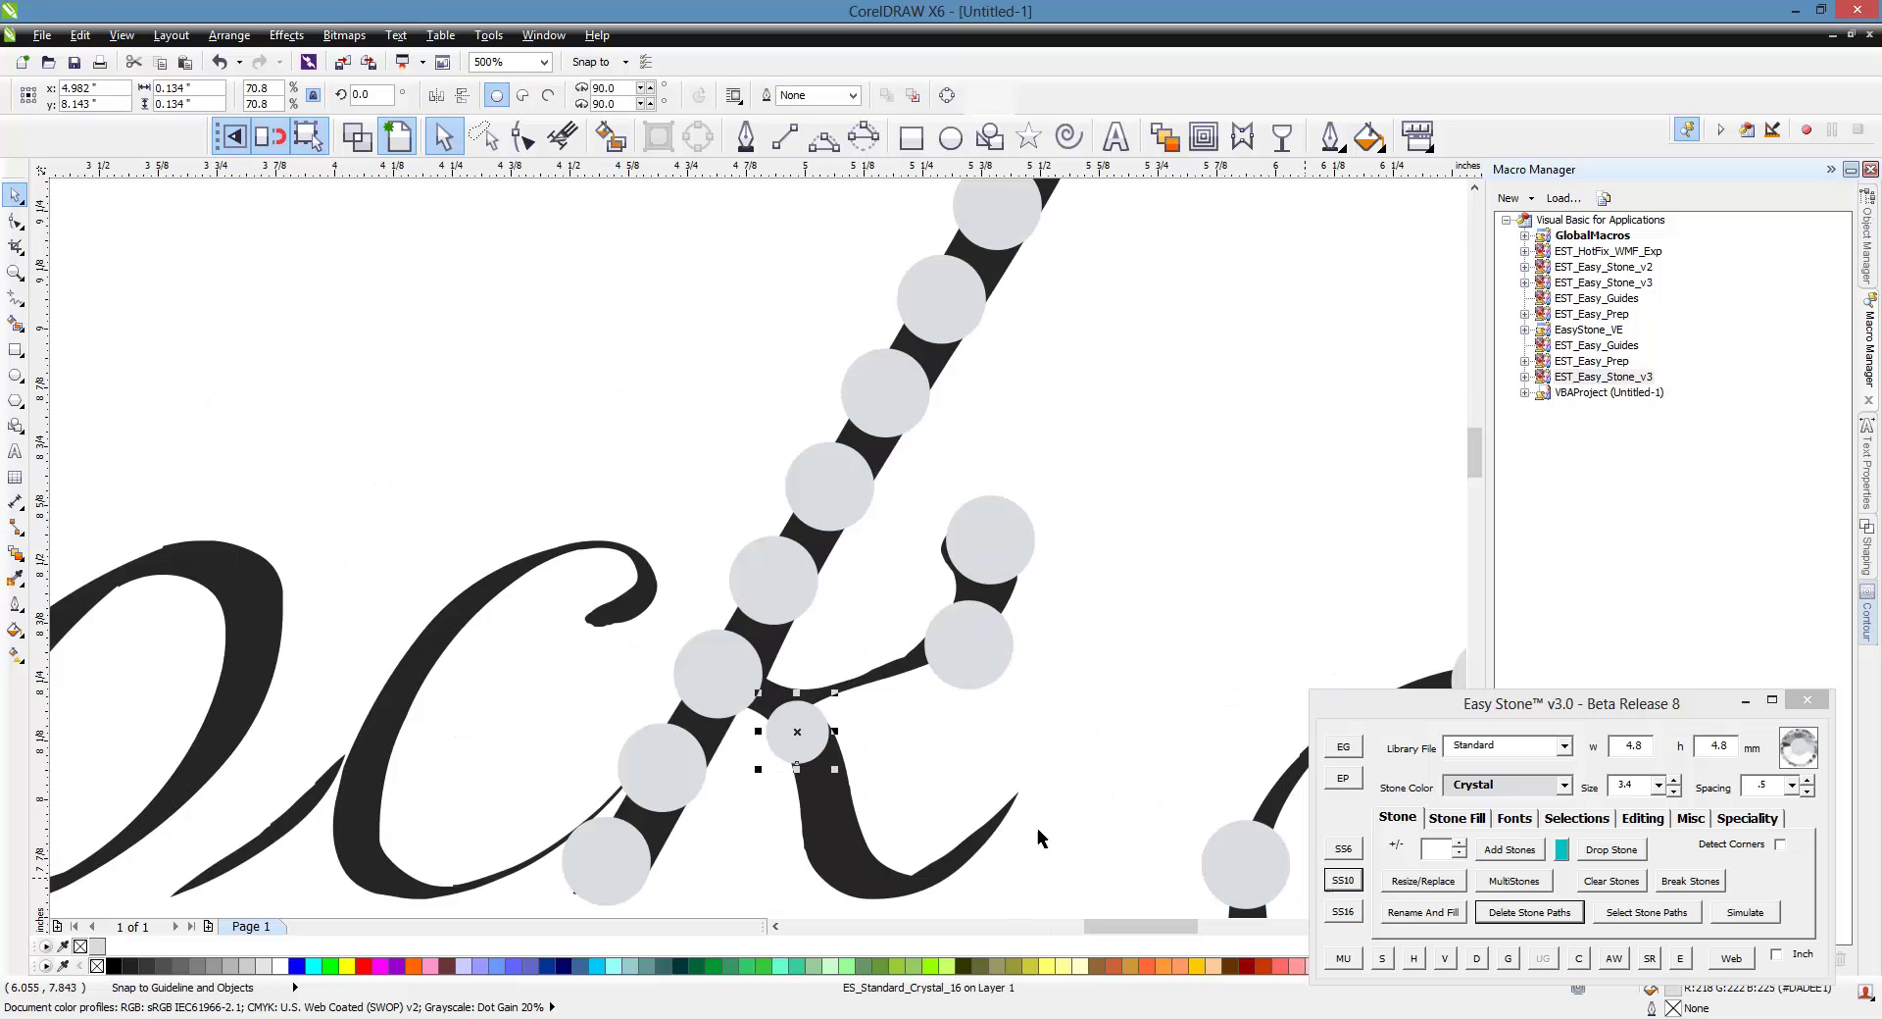
drag(810, 746, 1081, 570)
scroll(809, 734, up, 2)
right_click(1081, 571)
scroll(884, 380, down, 2)
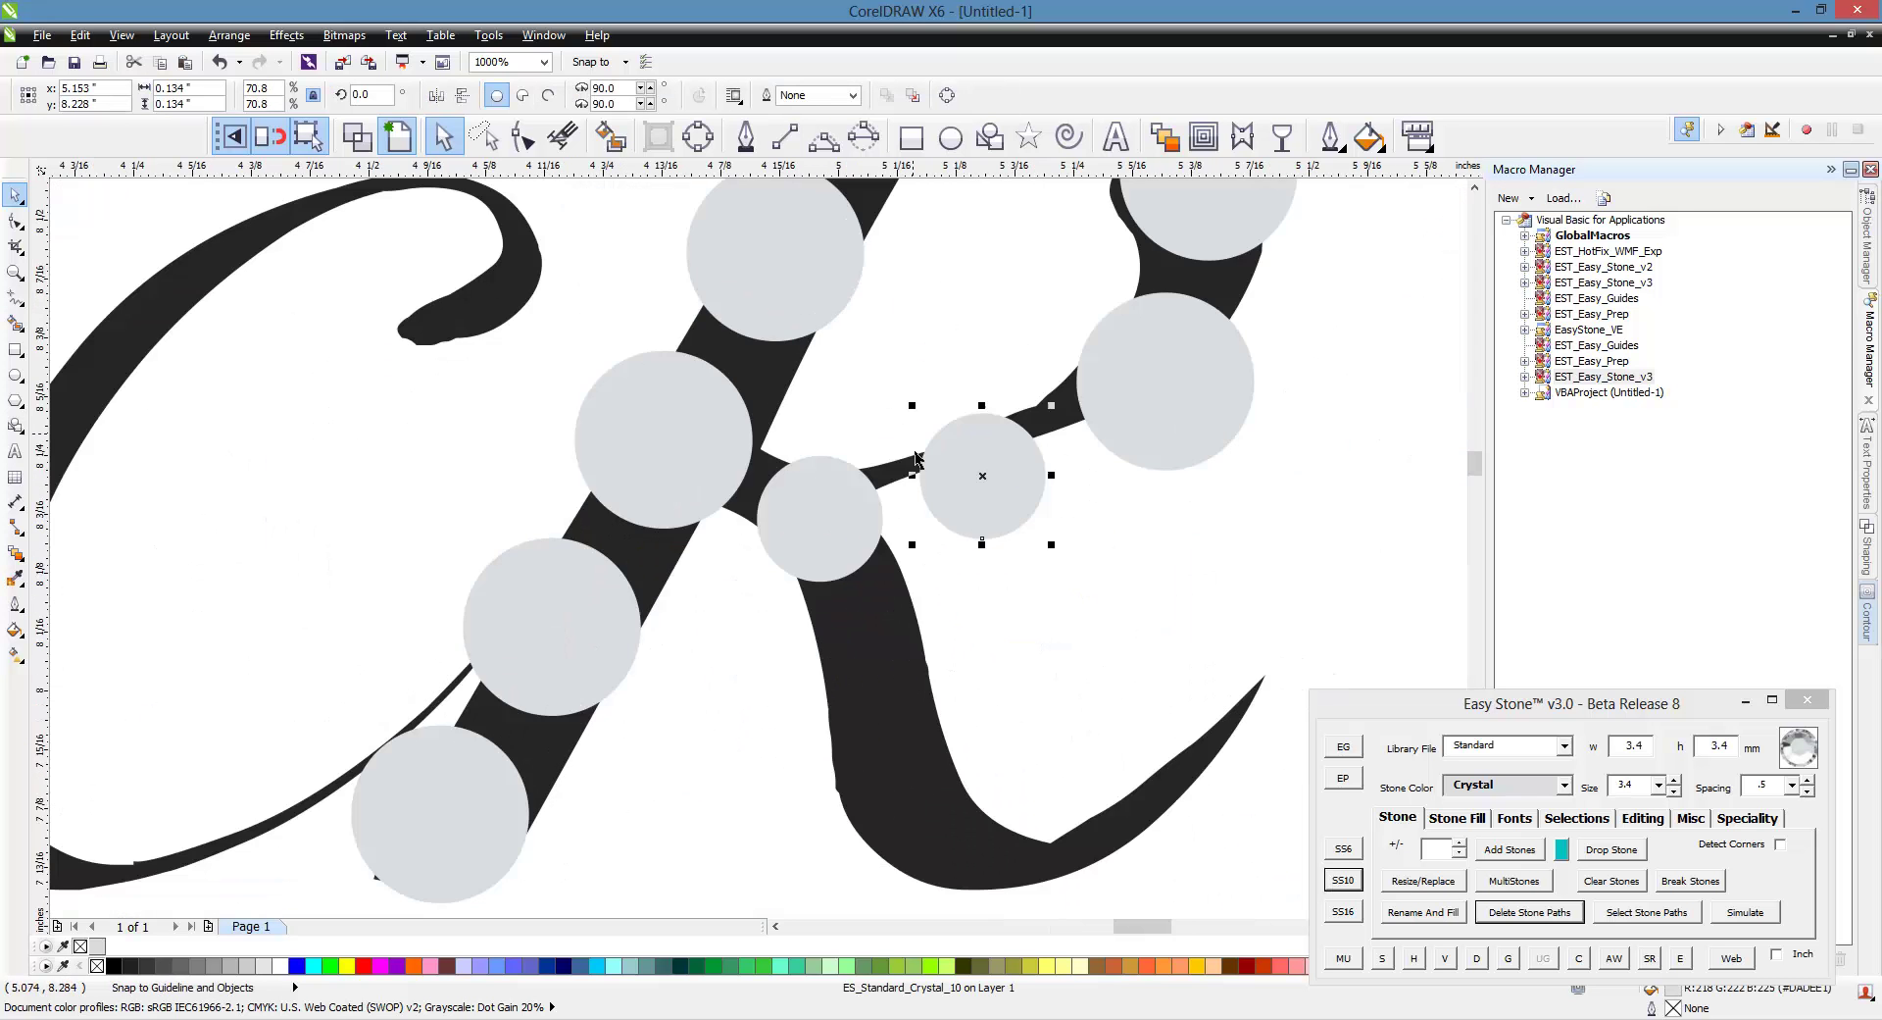
Place five 3.4 mm stone copies down the k's leg and along its curved tail to the tip.
click(858, 649)
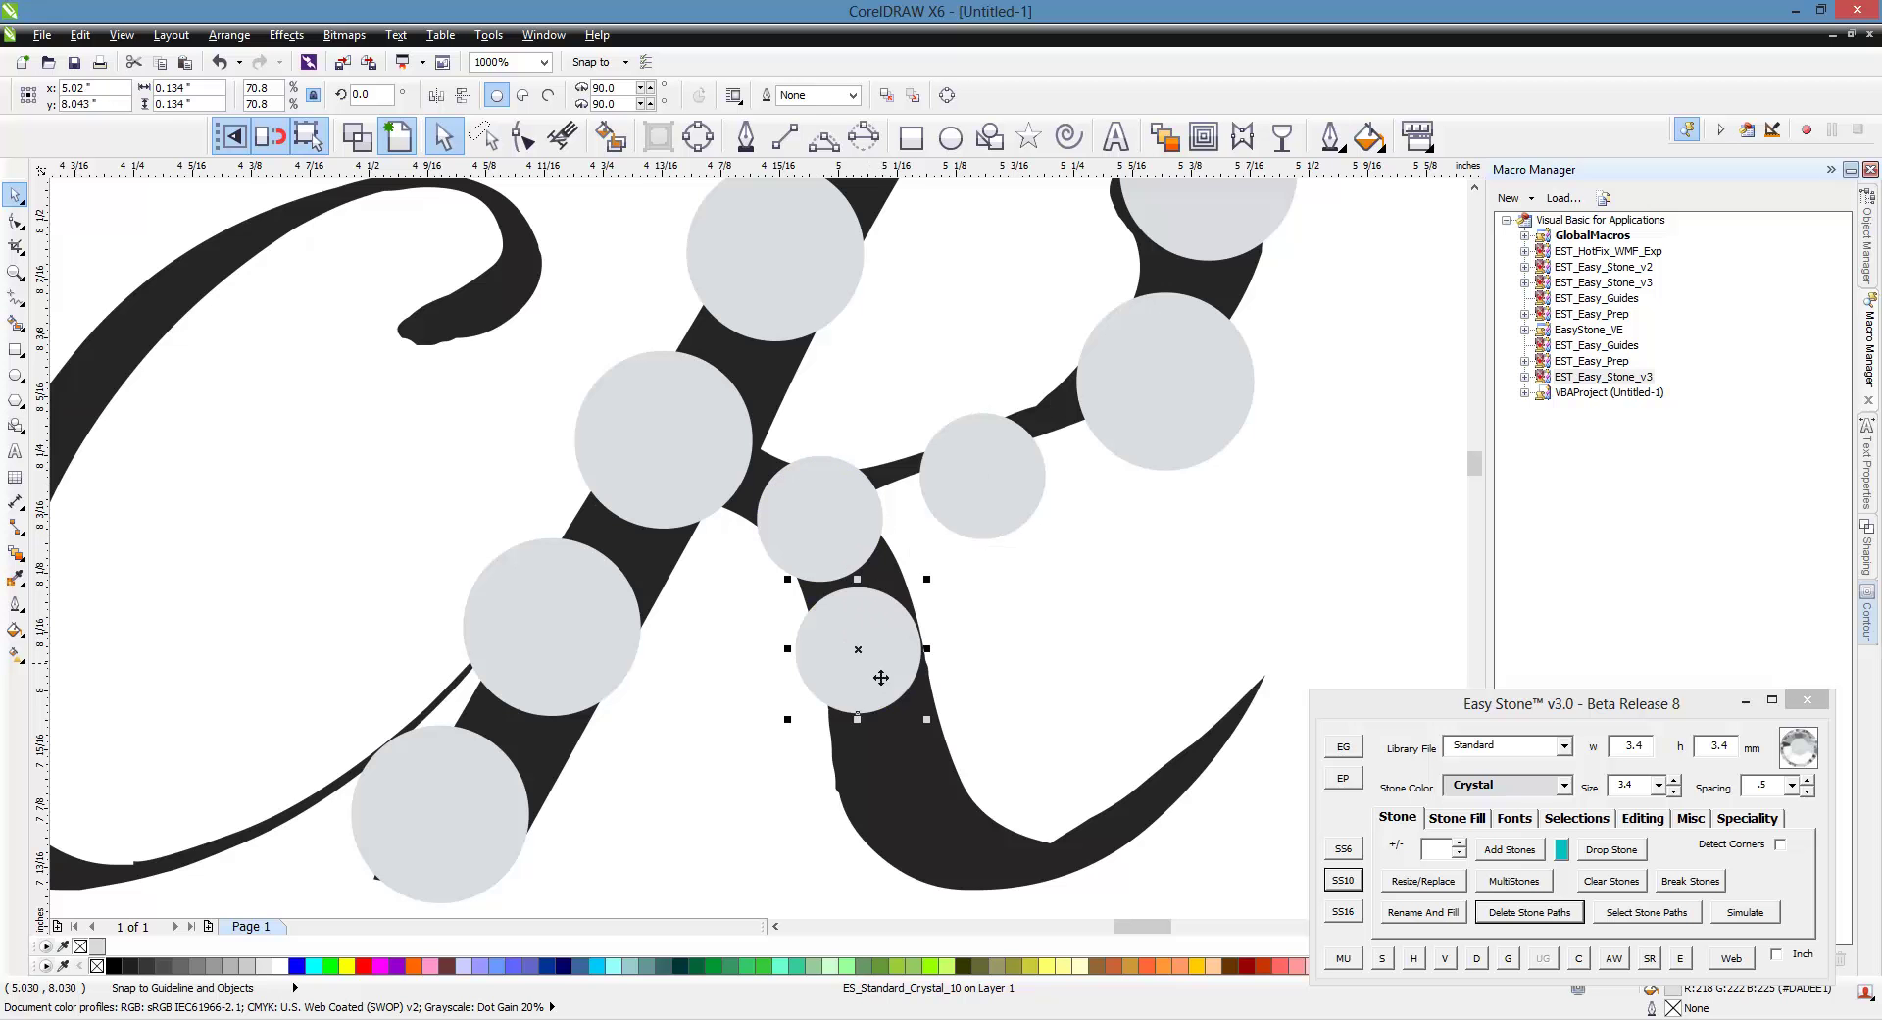
click(892, 824)
scroll(750, 490, down, 4)
scroll(775, 554, up, 4)
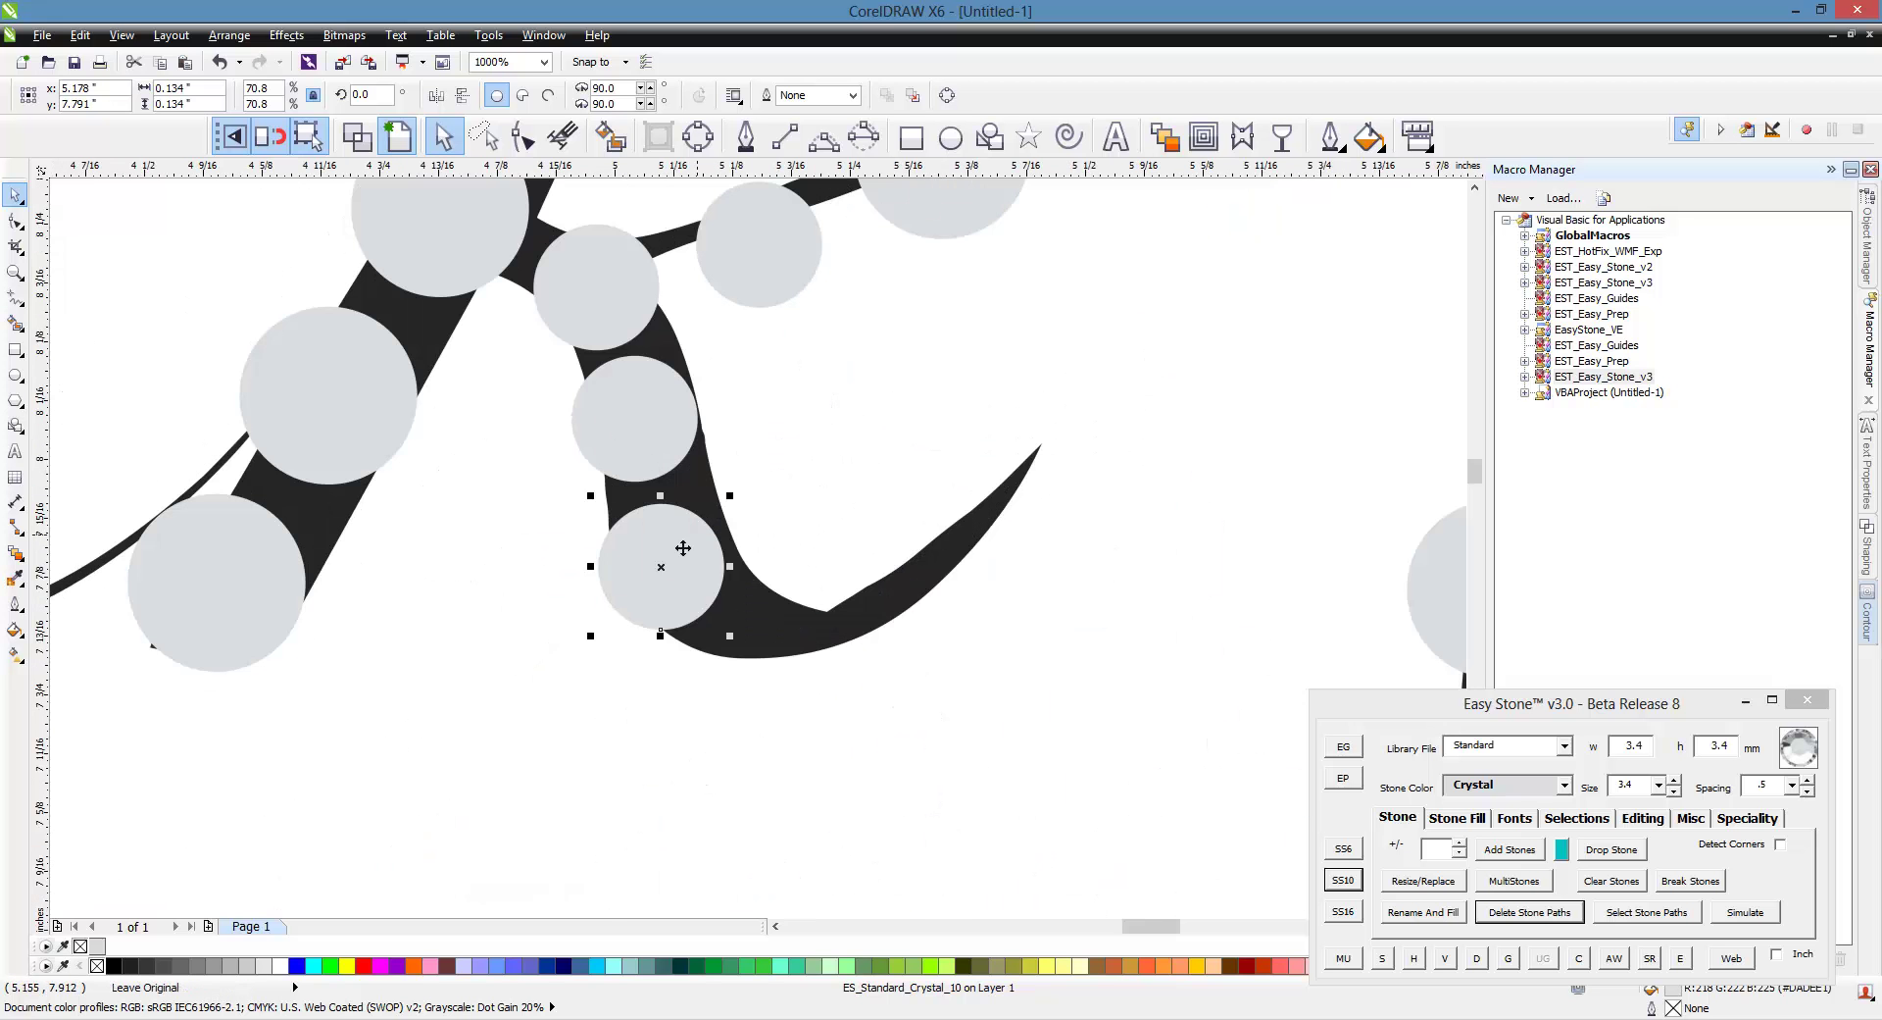
click(796, 652)
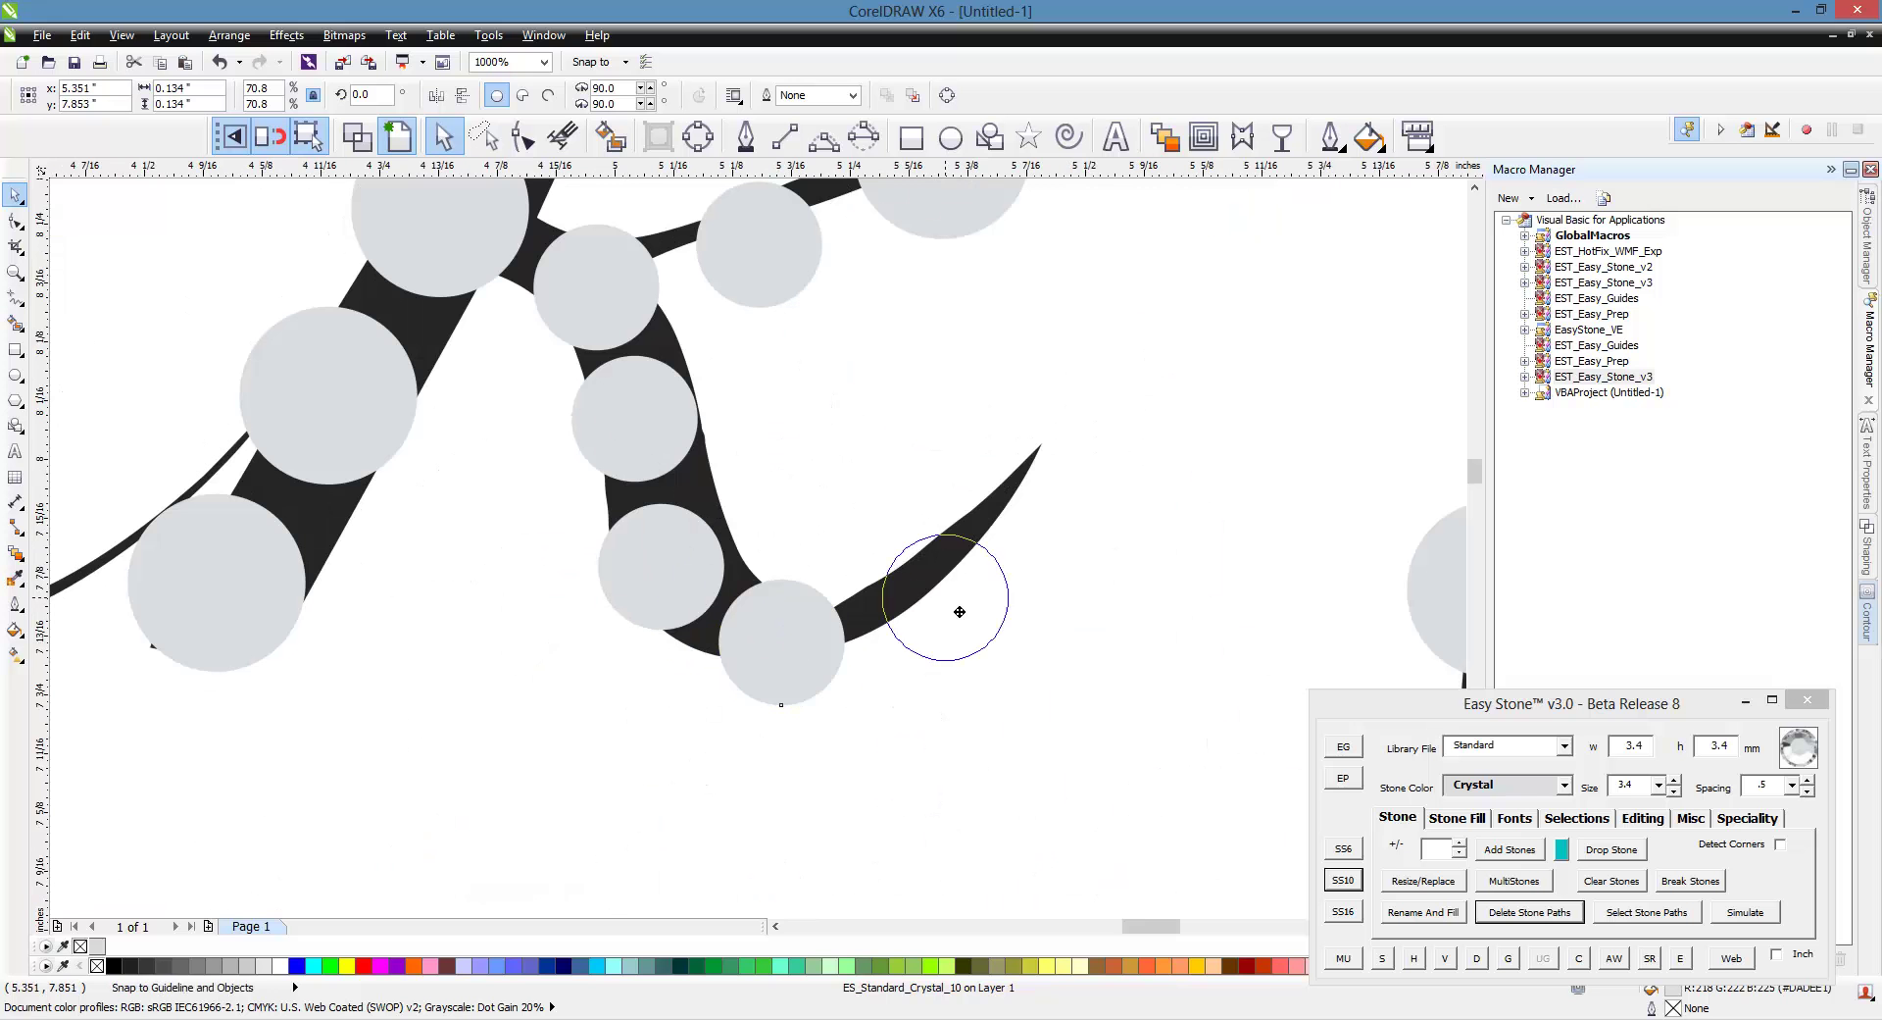
click(932, 614)
click(1041, 509)
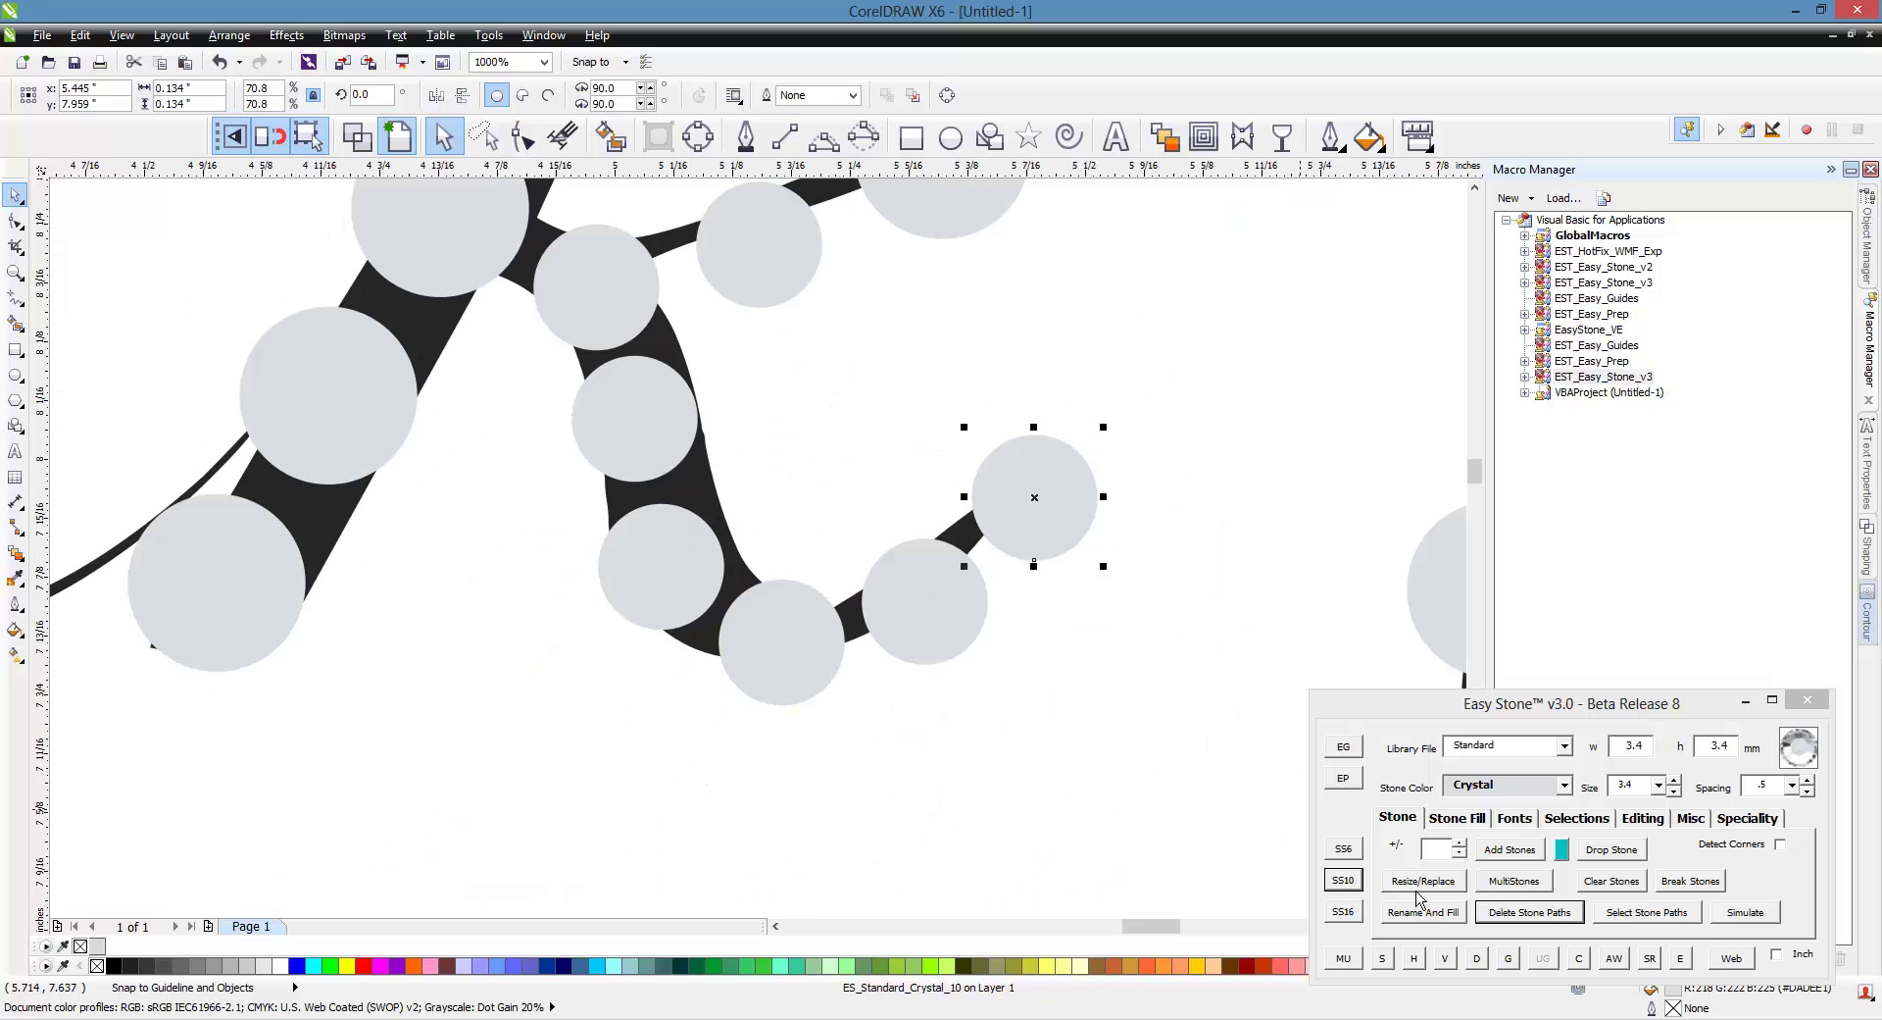
Resize the last two stones on the k's tail to SS6 (2.6 mm), add a 2.6 mm copy between them, and adjust their spacing.
scroll(1066, 555, up, 2)
click(879, 638)
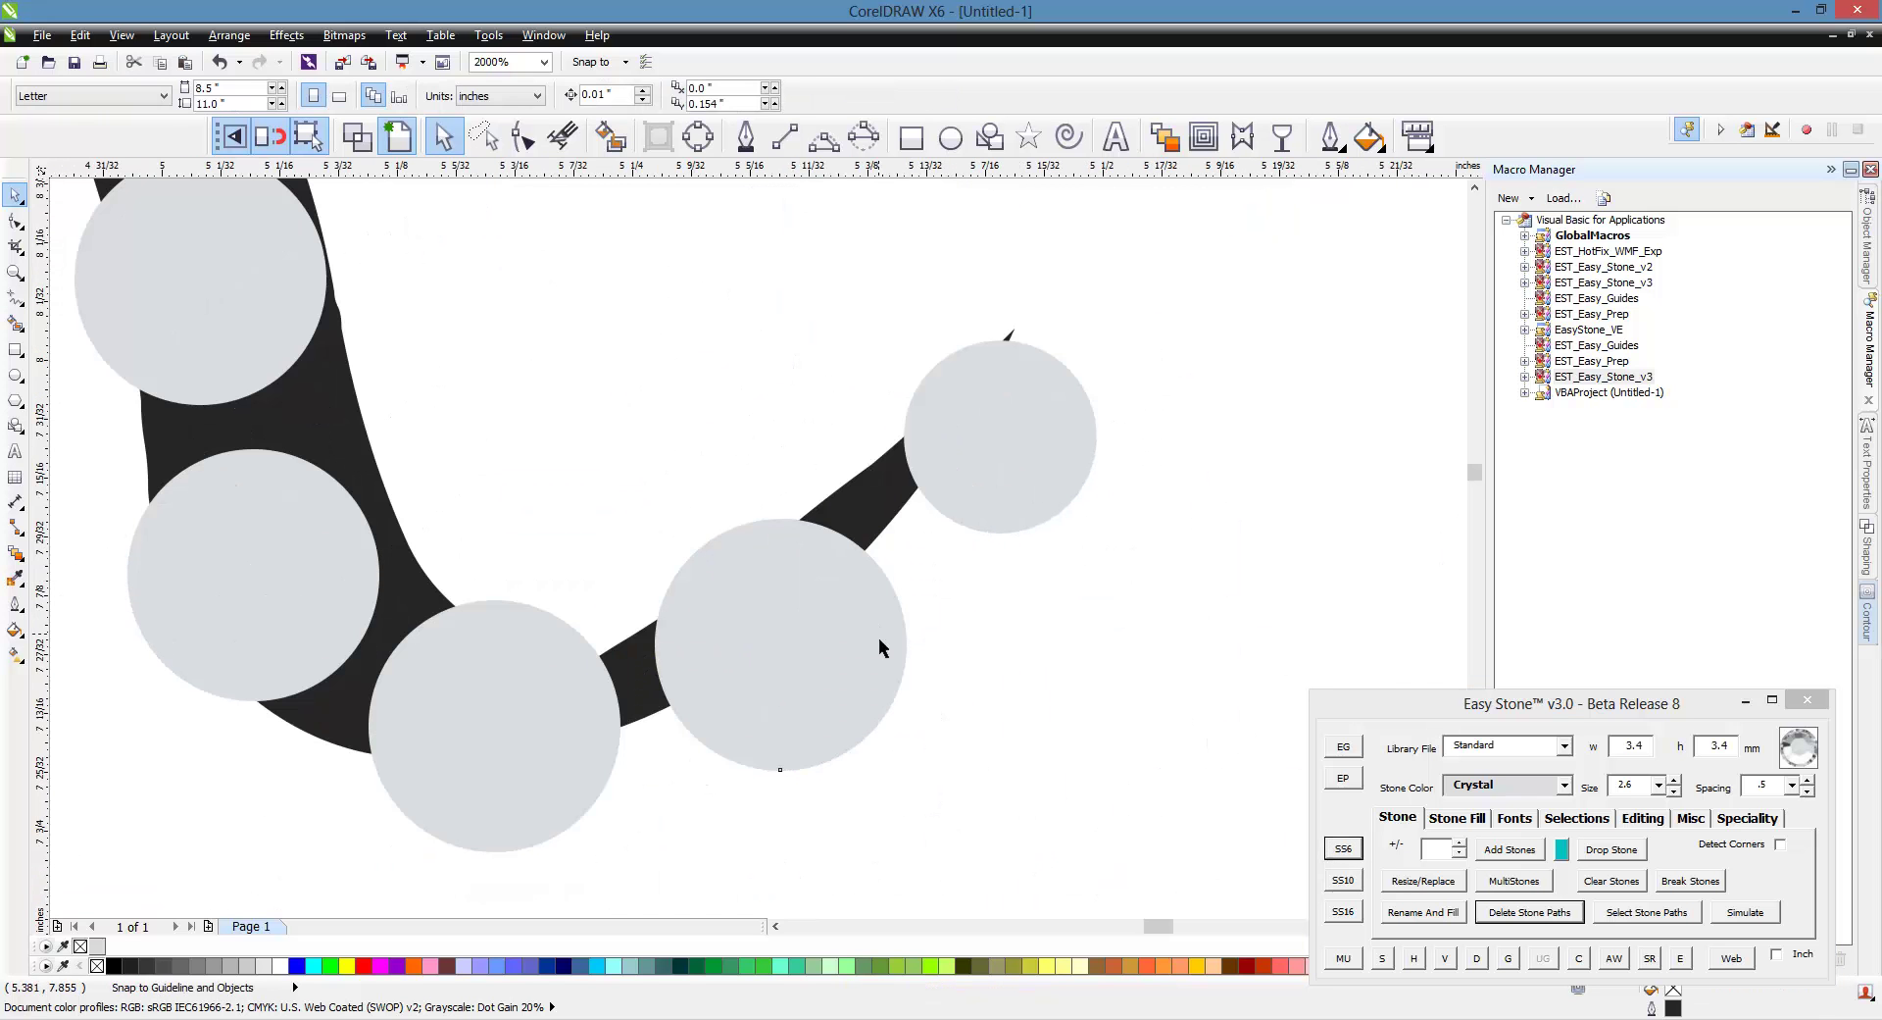
click(1392, 878)
drag(813, 658, 776, 669)
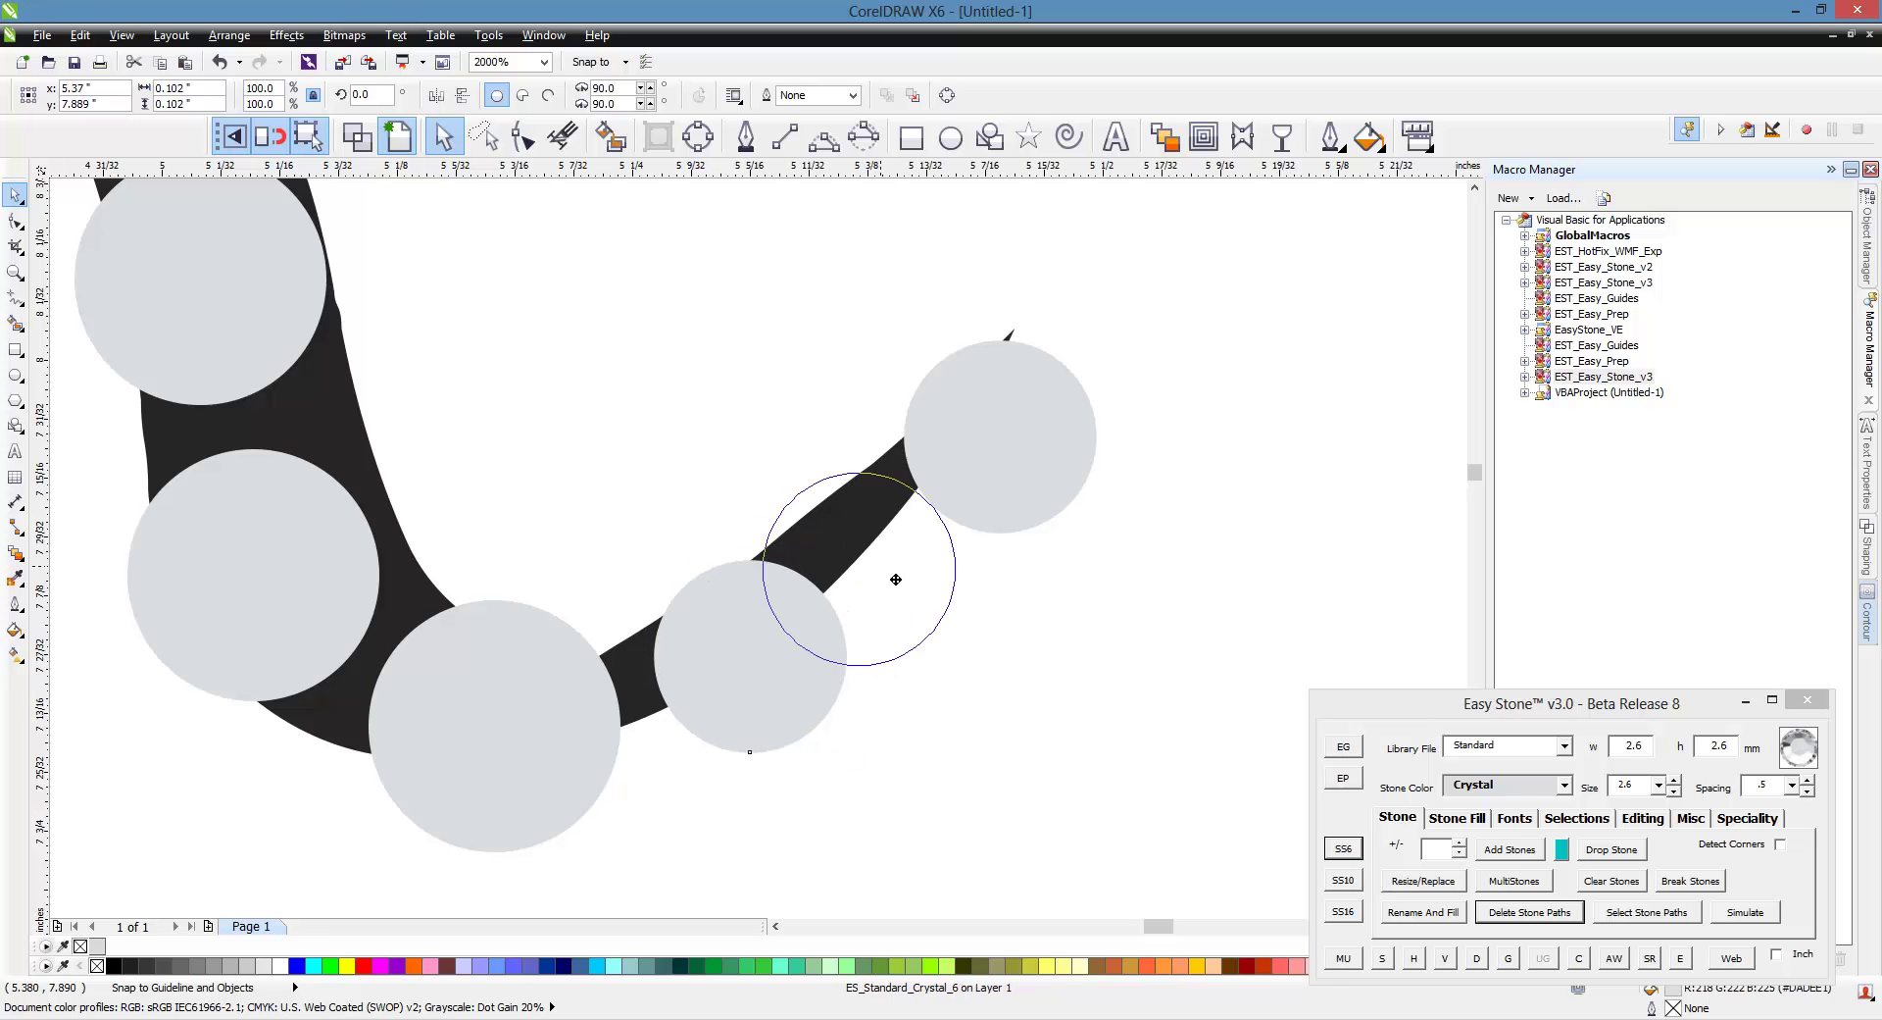
click(941, 506)
drag(1133, 348, 1075, 364)
scroll(1147, 513, down, 2)
click(1168, 571)
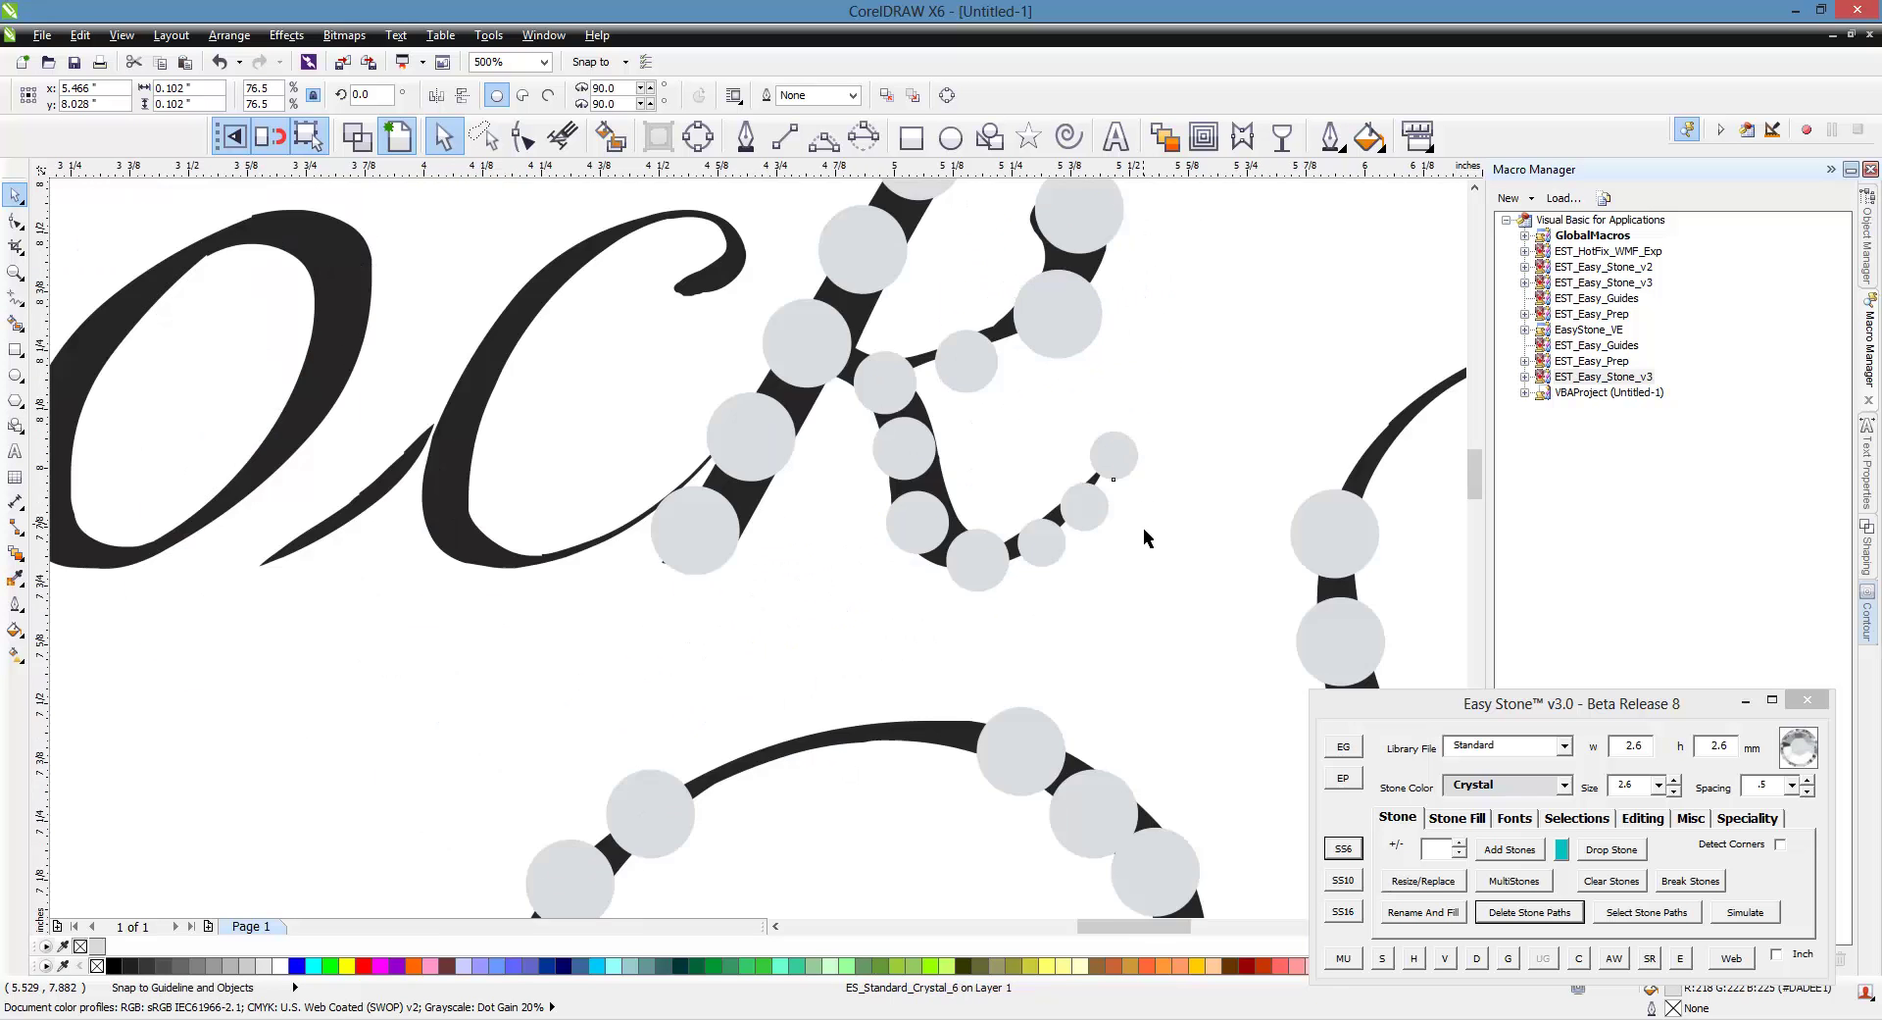
Resize the lower large stone on the k's upper arm to SS10, add a 3.4 mm copy above it, and reposition the arm's stones.
scroll(1168, 571, down, 1)
scroll(1086, 396, up, 1)
scroll(1154, 480, up, 2)
click(1151, 493)
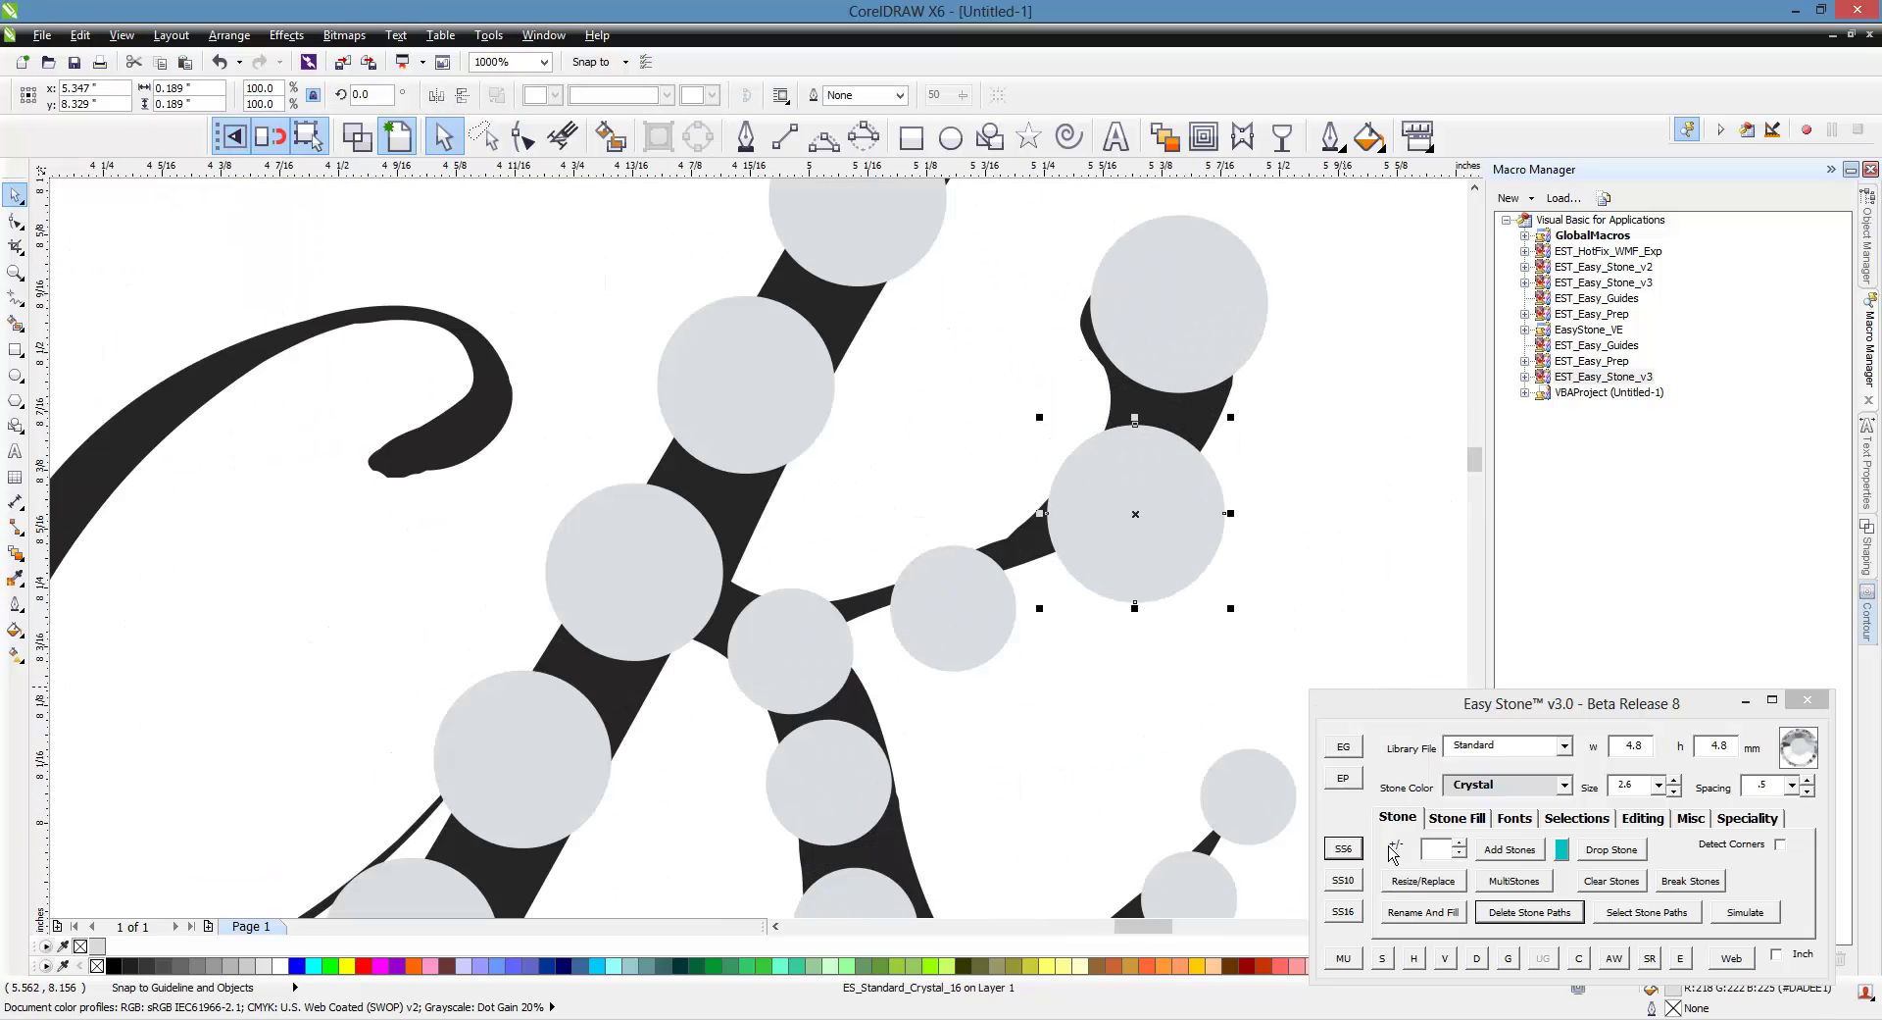
click(1344, 880)
drag(1176, 564, 1223, 480)
right_click(1224, 484)
drag(1217, 354, 1230, 297)
scroll(1249, 291, up, 1)
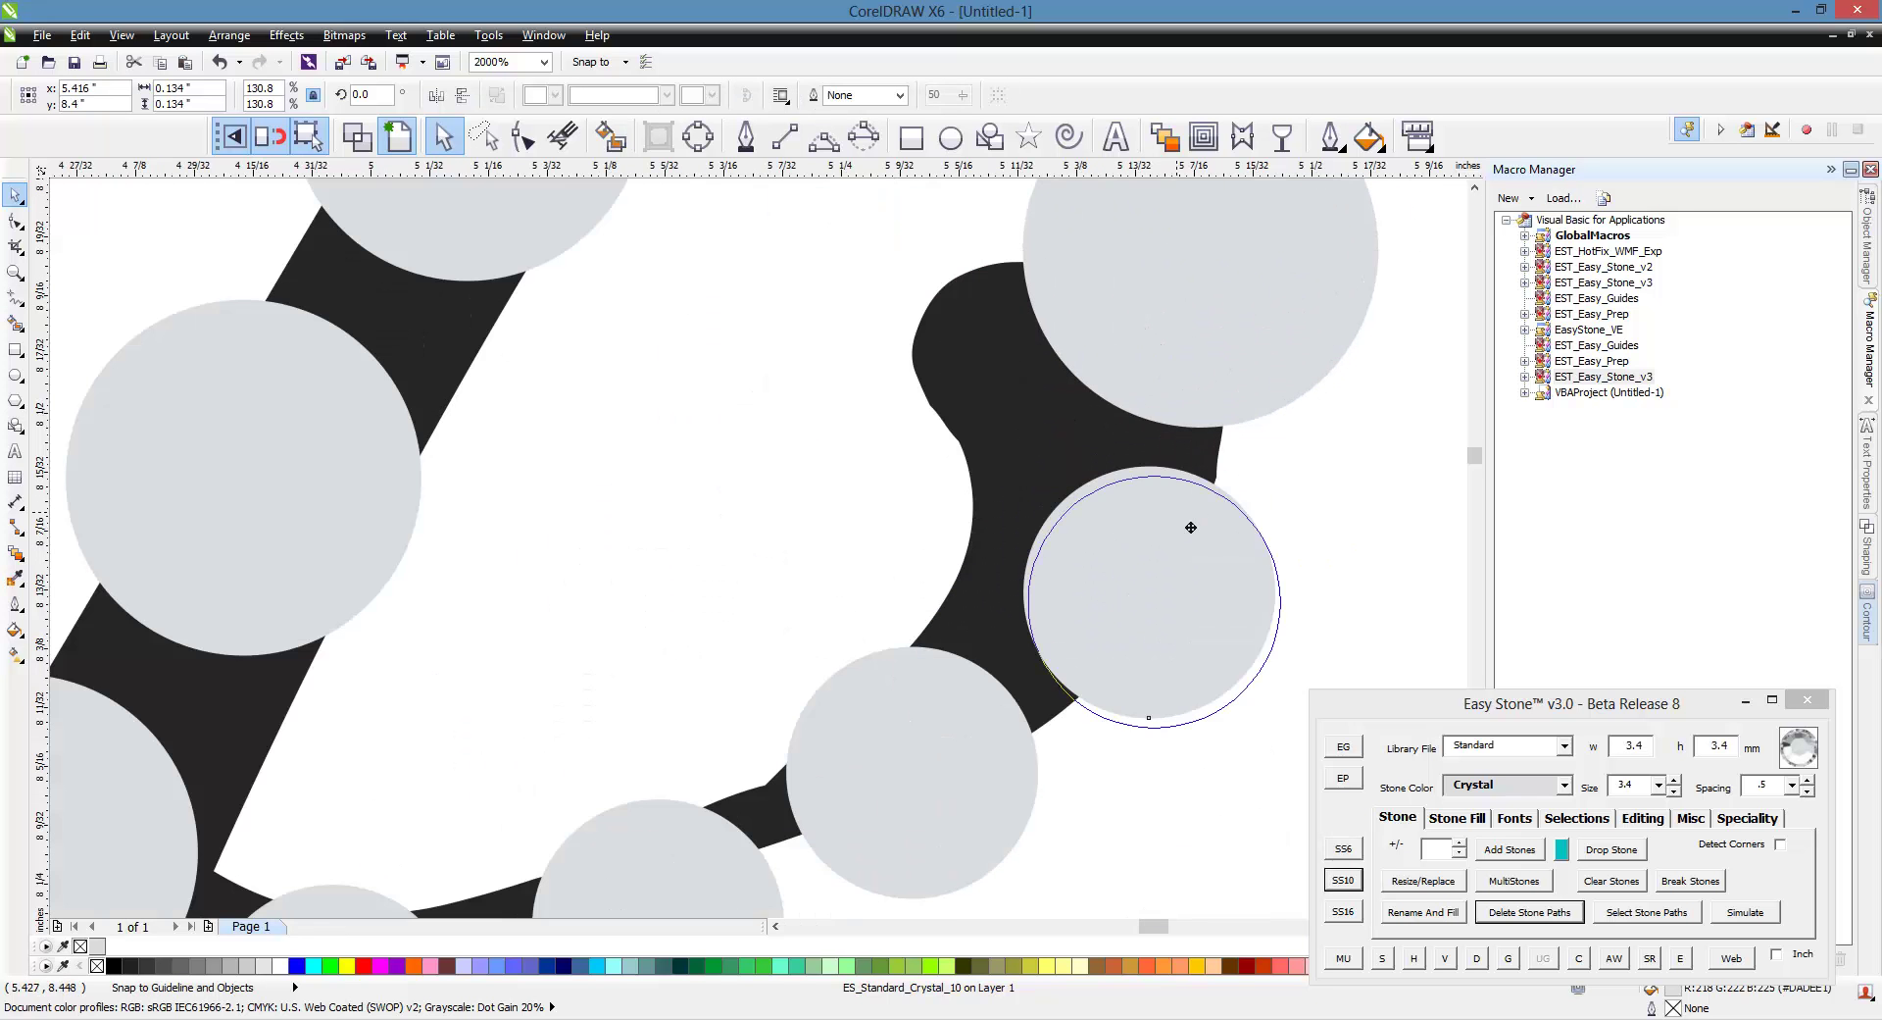
drag(1185, 519, 1191, 531)
scroll(1155, 444, down, 1)
click(959, 455)
scroll(959, 455, down, 2)
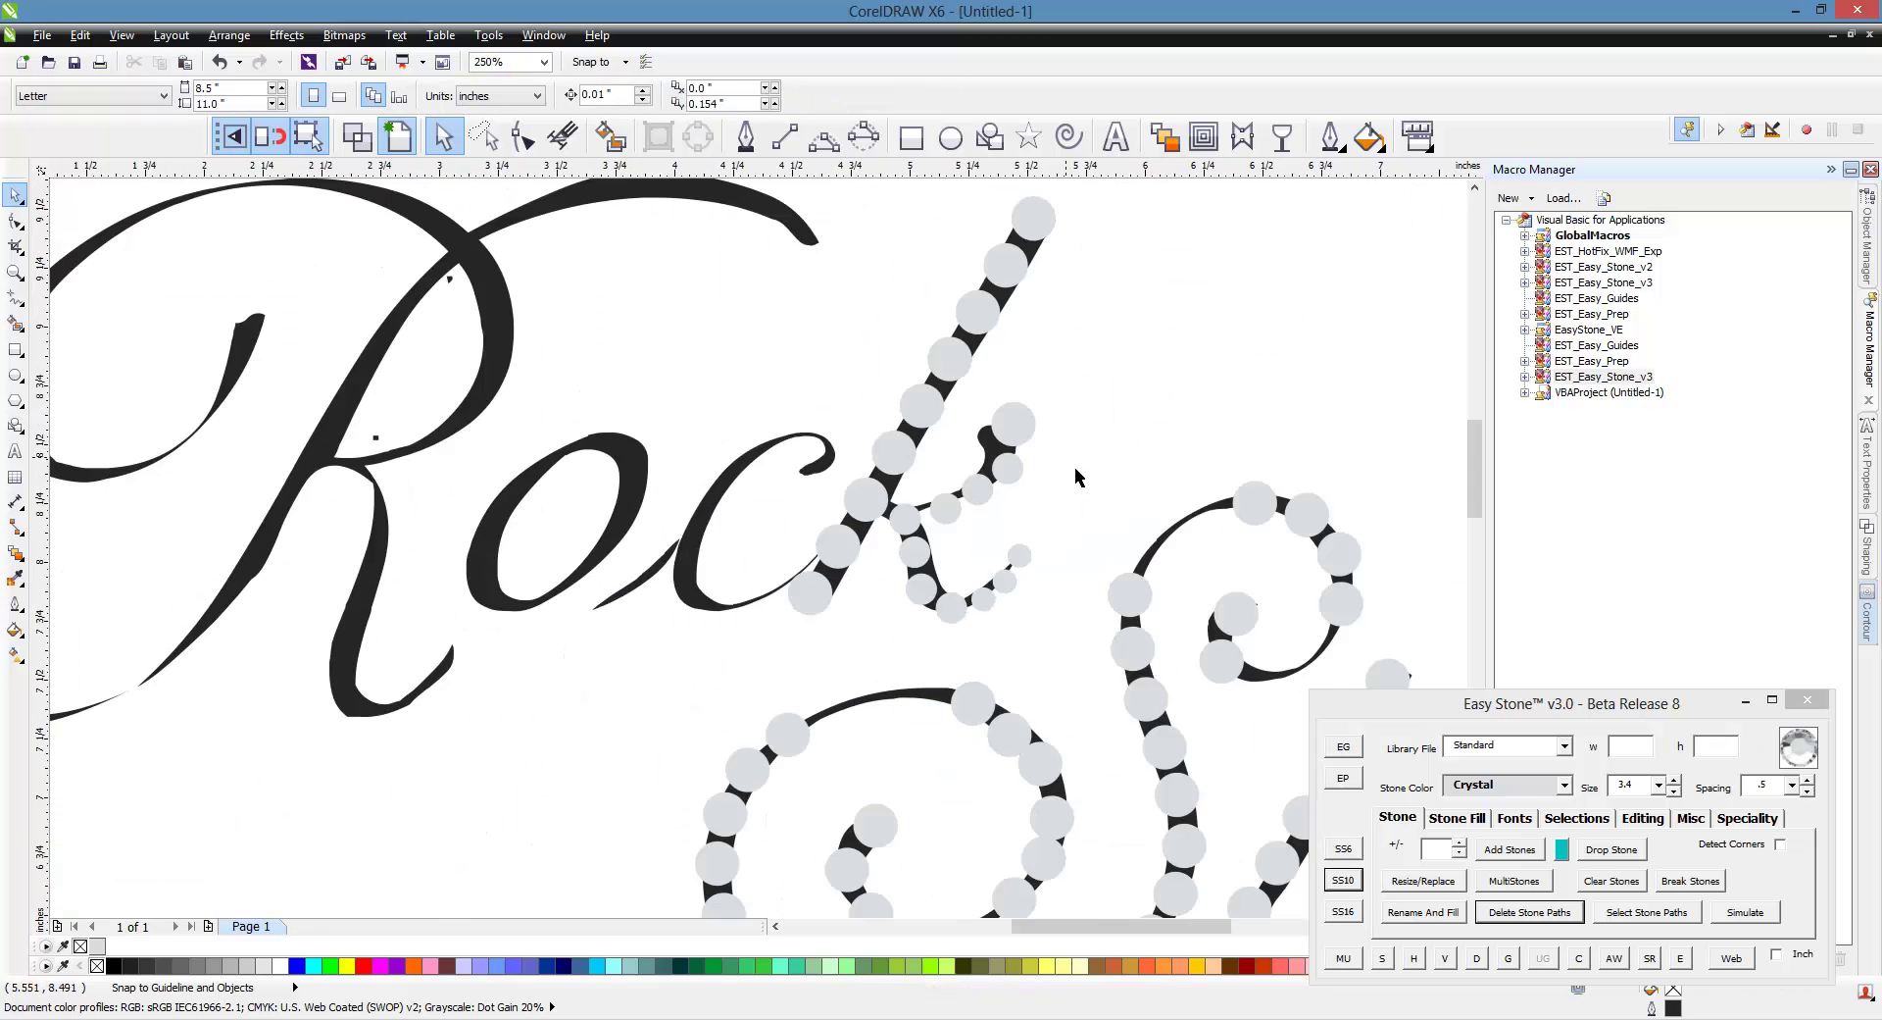
Place four 4.8 mm stone copies on the R, from the crossing of its upper strokes down the bowl's right side.
scroll(1085, 551, down, 1)
scroll(864, 530, up, 1)
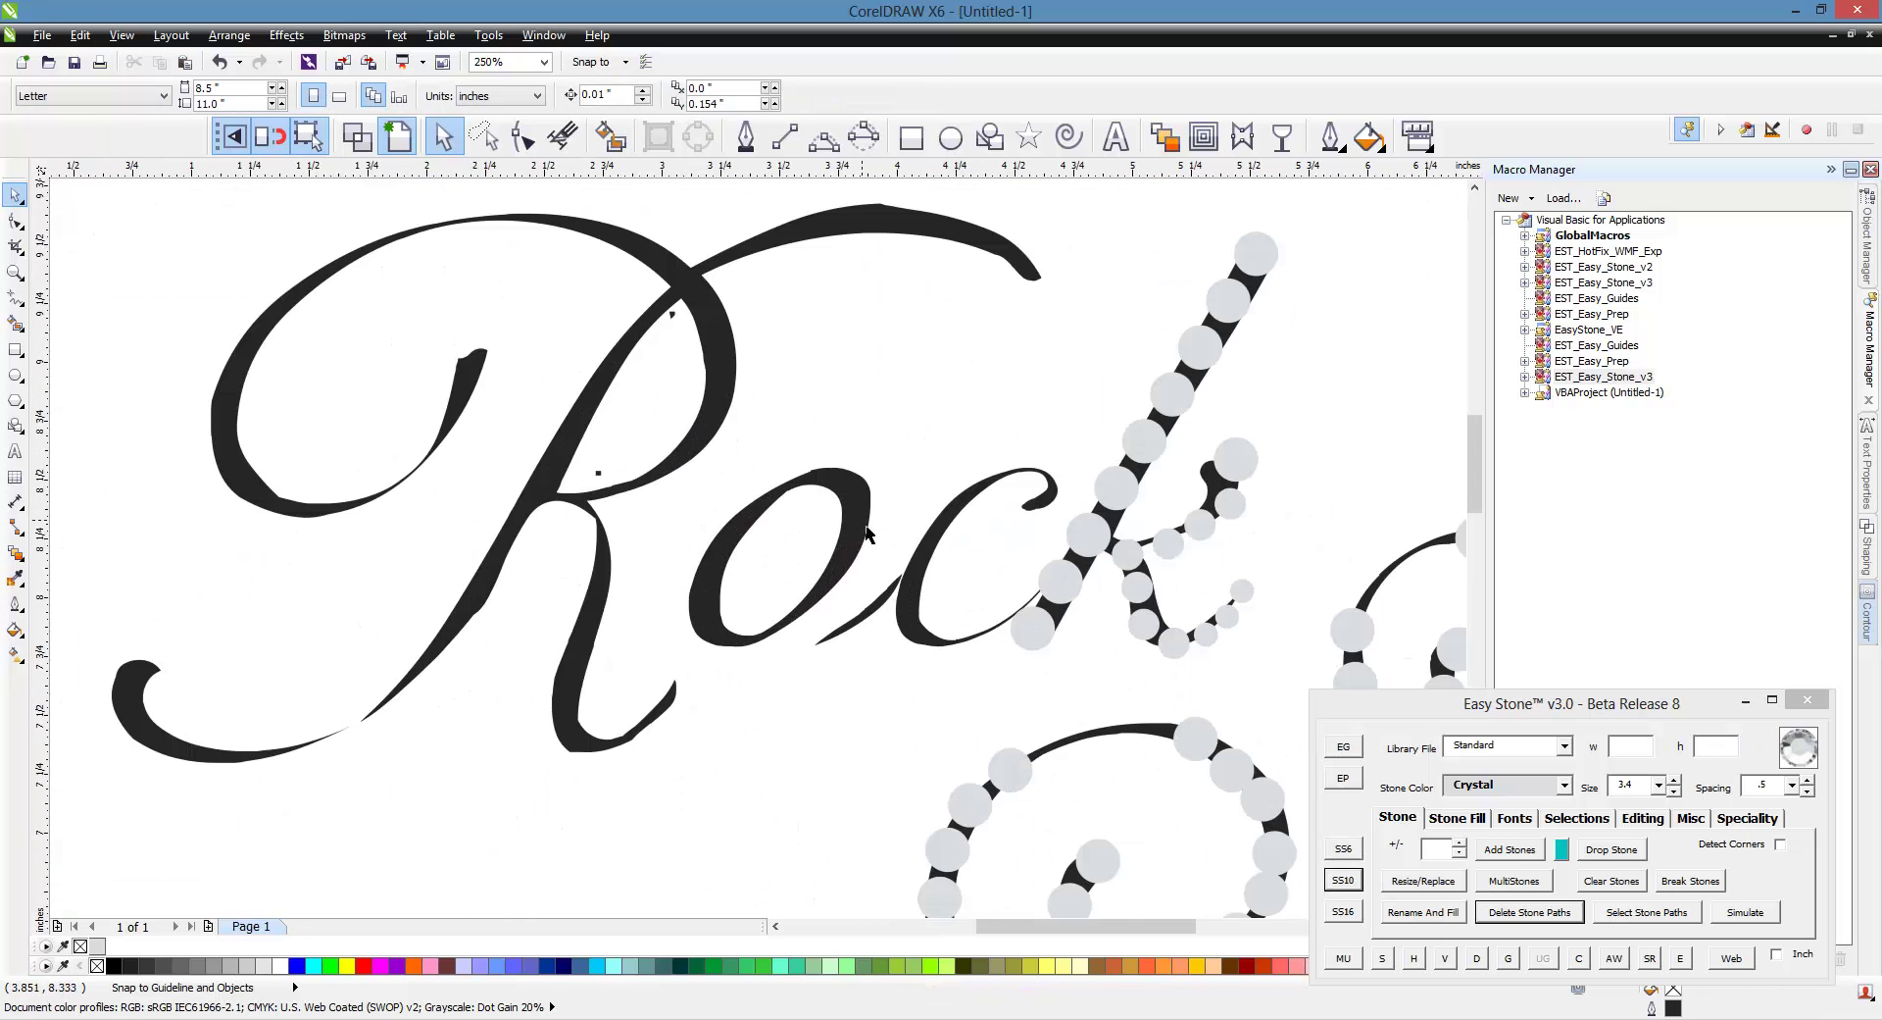
scroll(974, 517, down, 1)
scroll(974, 517, up, 1)
scroll(756, 489, down, 1)
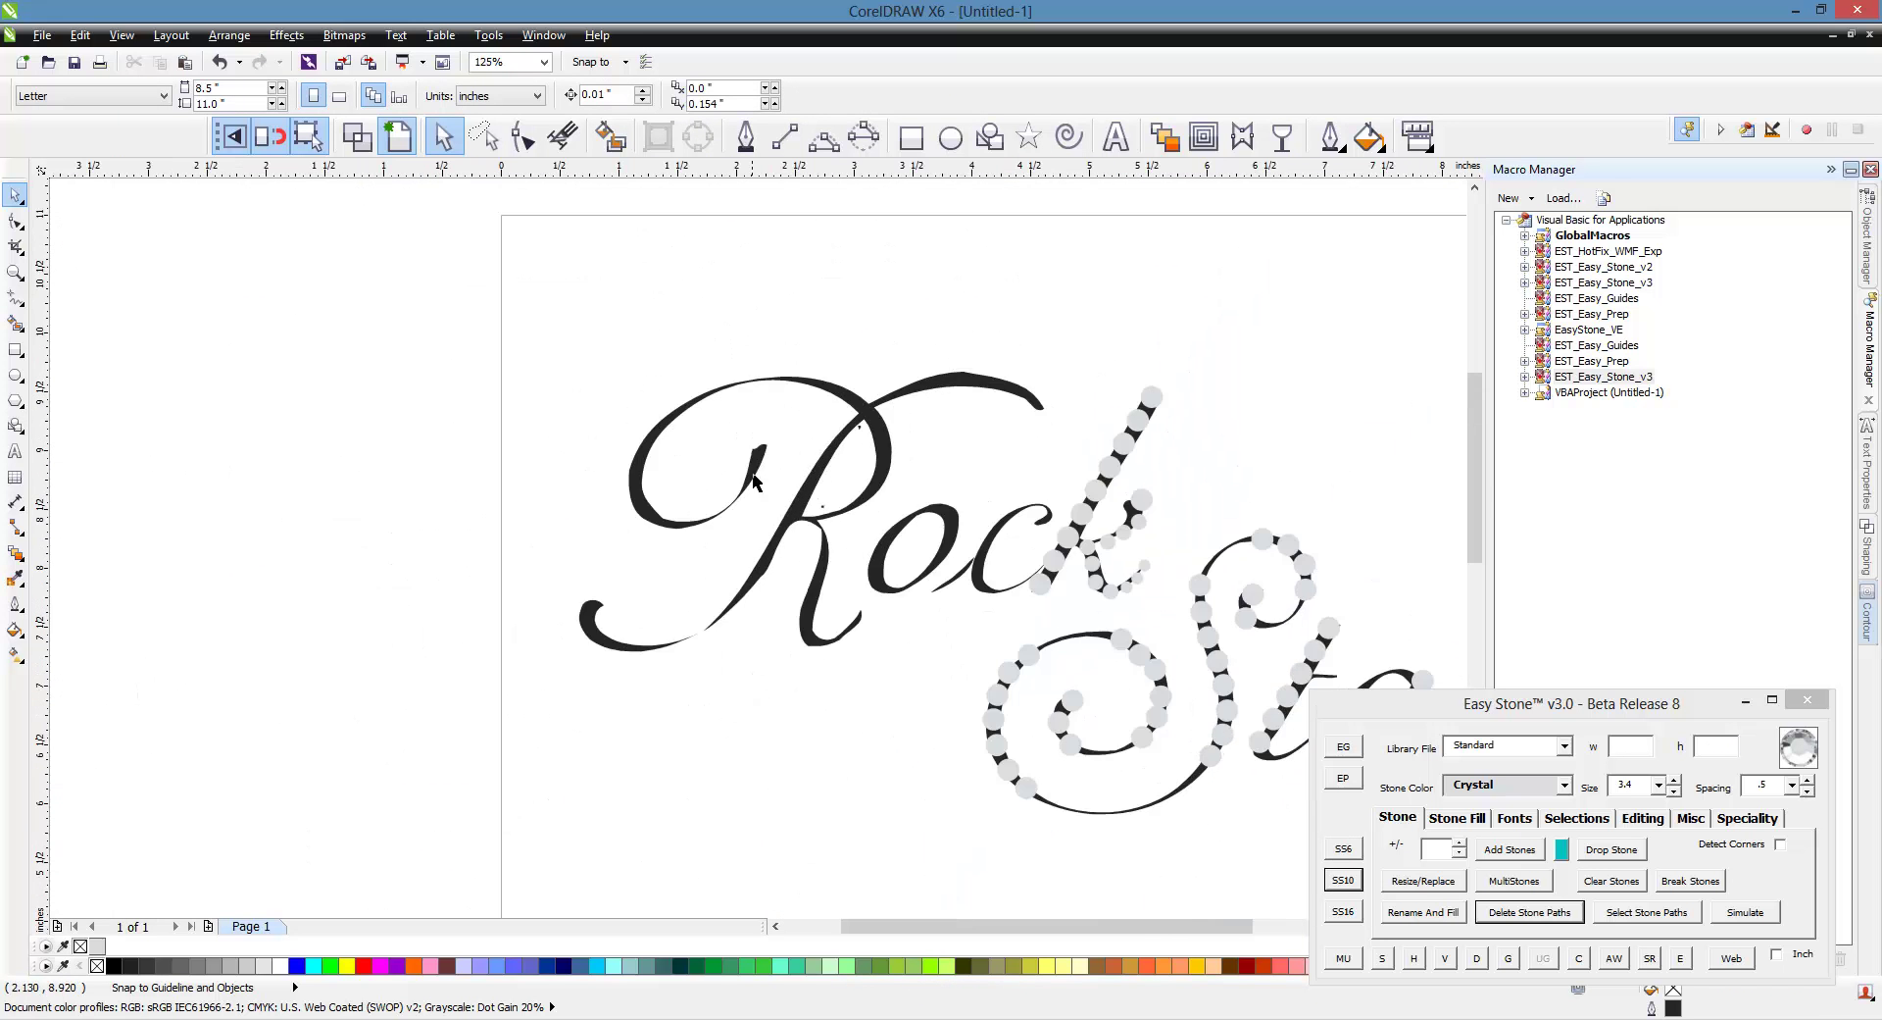
scroll(756, 487, up, 1)
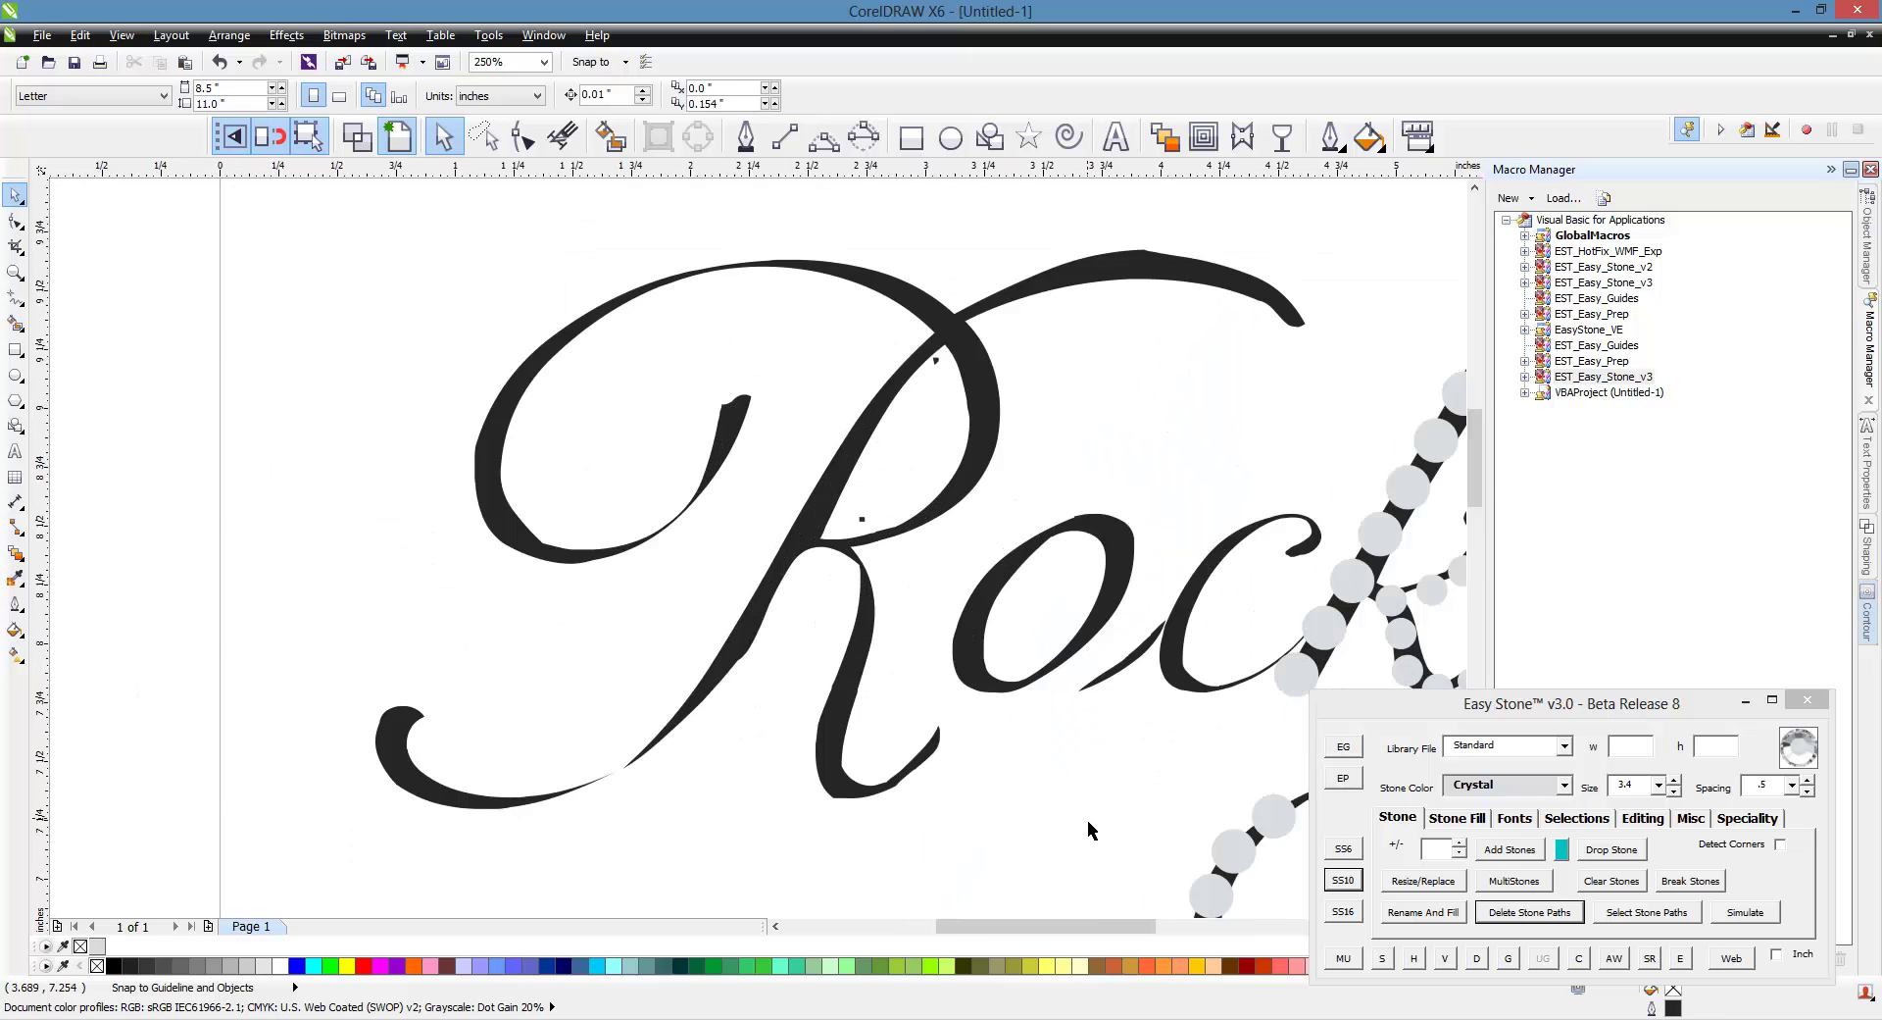
click(961, 329)
scroll(961, 328, up, 1)
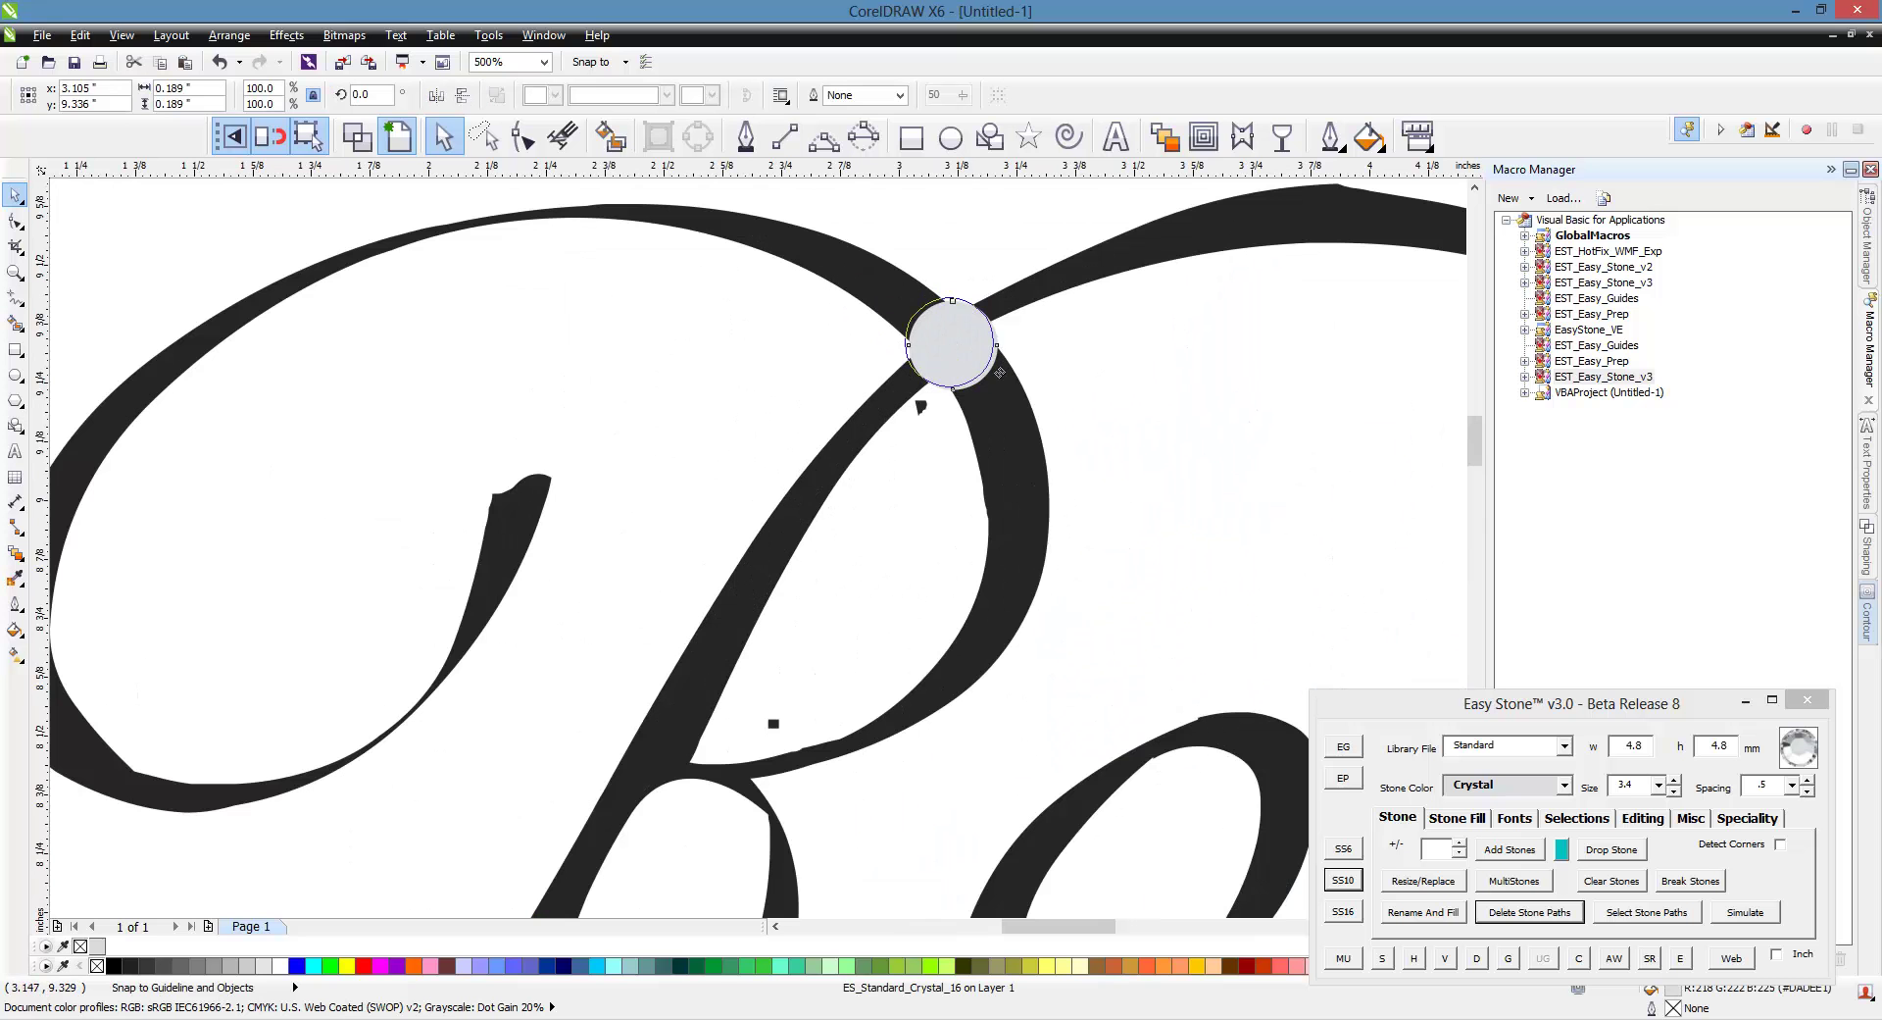
click(1040, 449)
drag(1041, 449, 1058, 511)
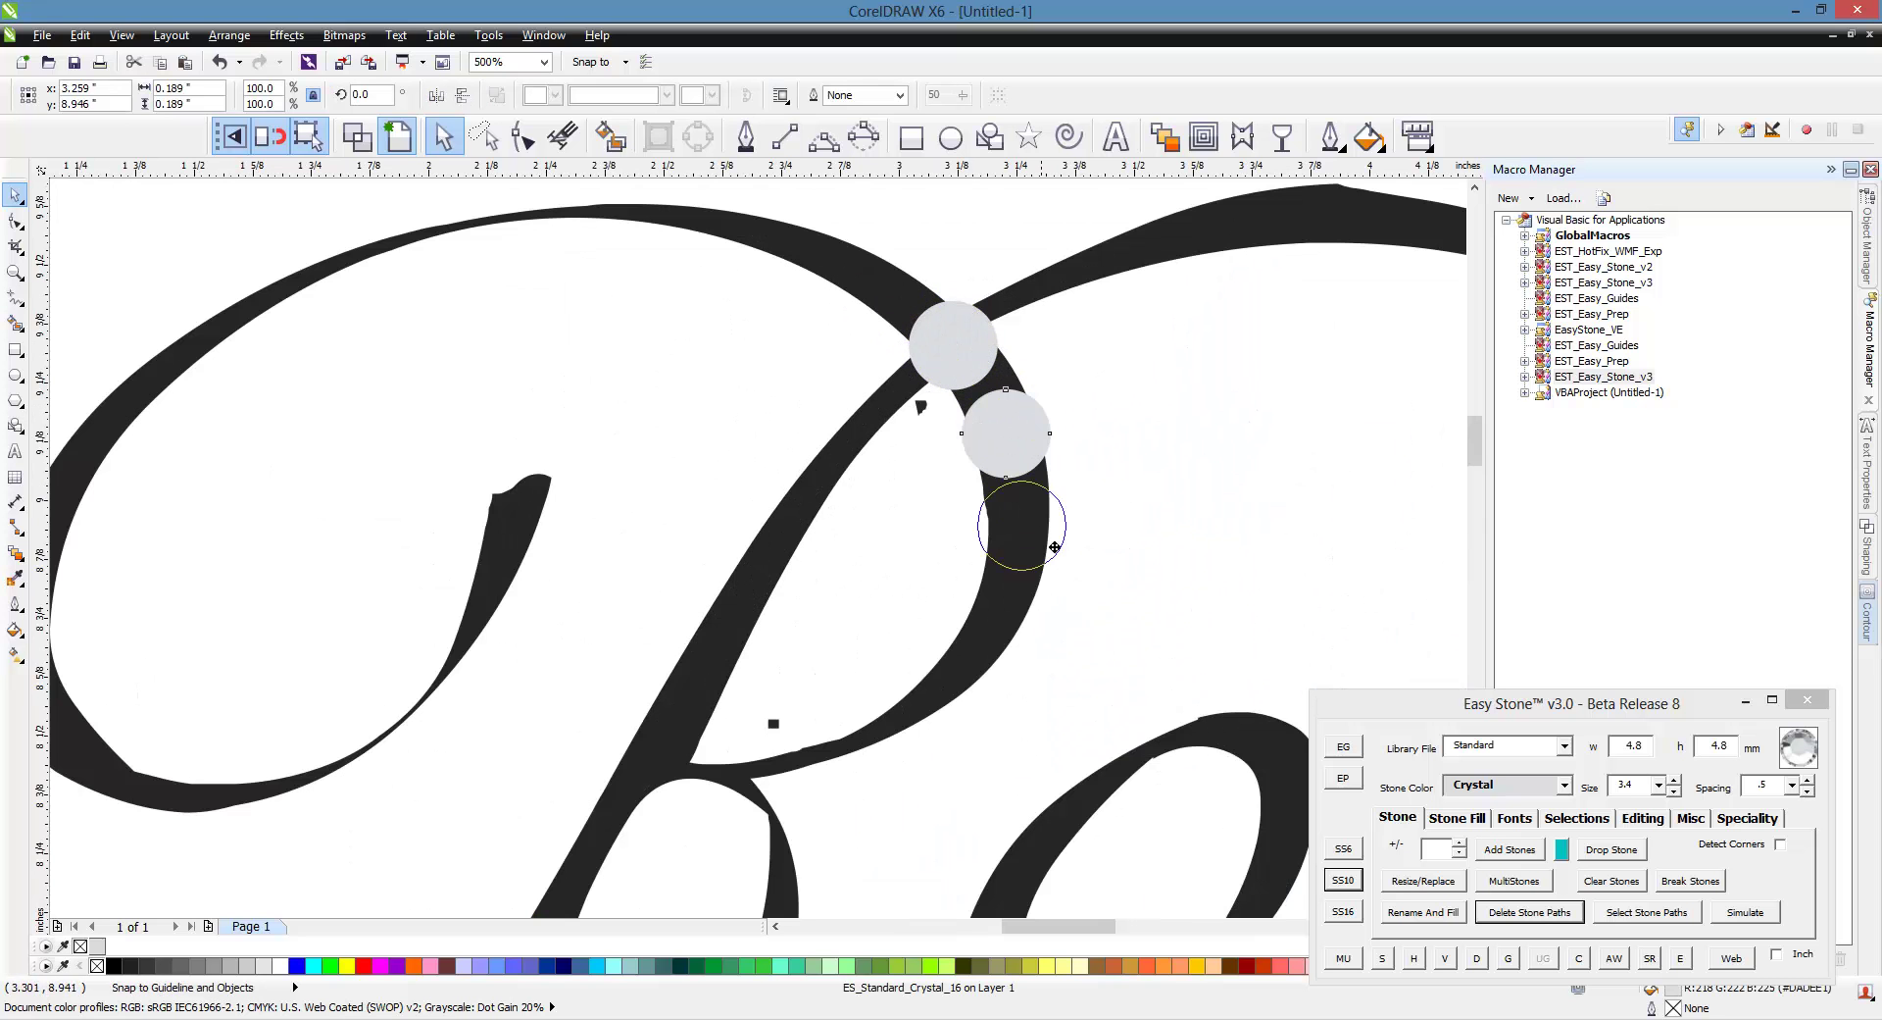
click(1050, 552)
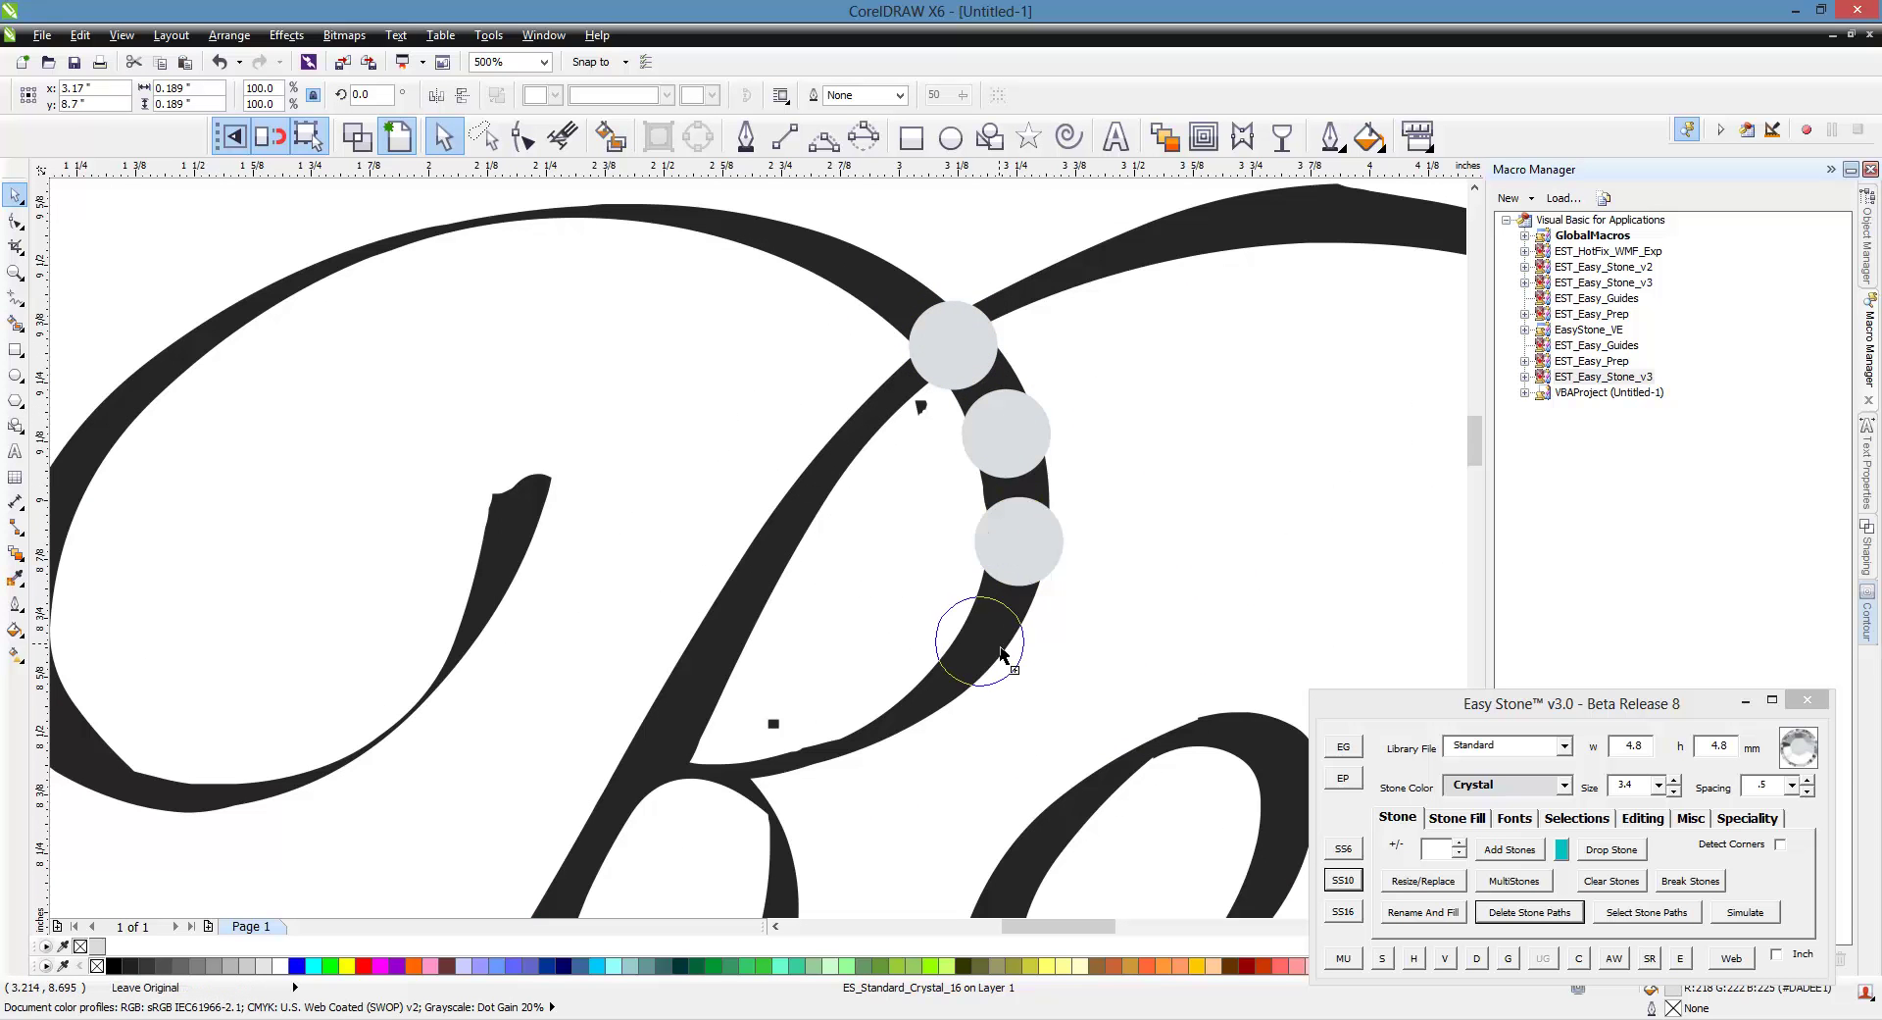
click(1001, 652)
Place three 4.8 mm stone copies leftward from the crossing along the R's upper arc.
scroll(630, 298, down, 2)
scroll(909, 419, up, 2)
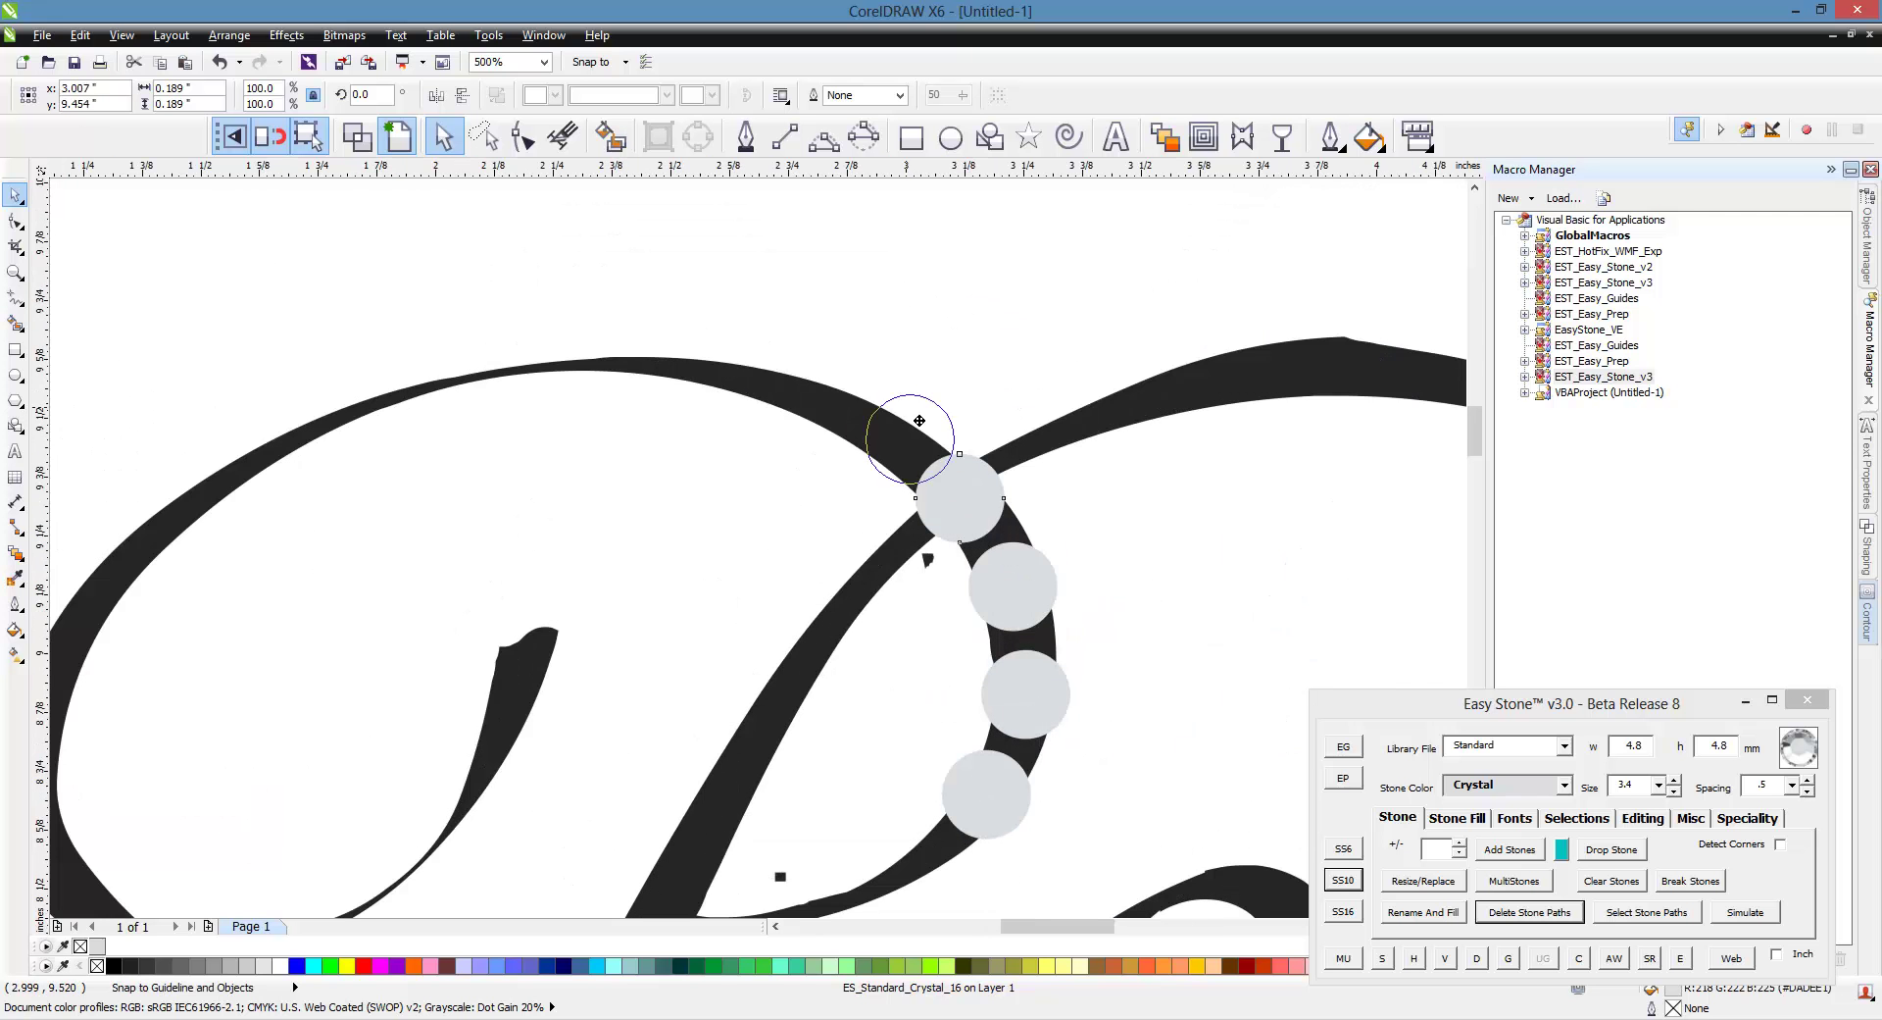
click(884, 404)
click(792, 370)
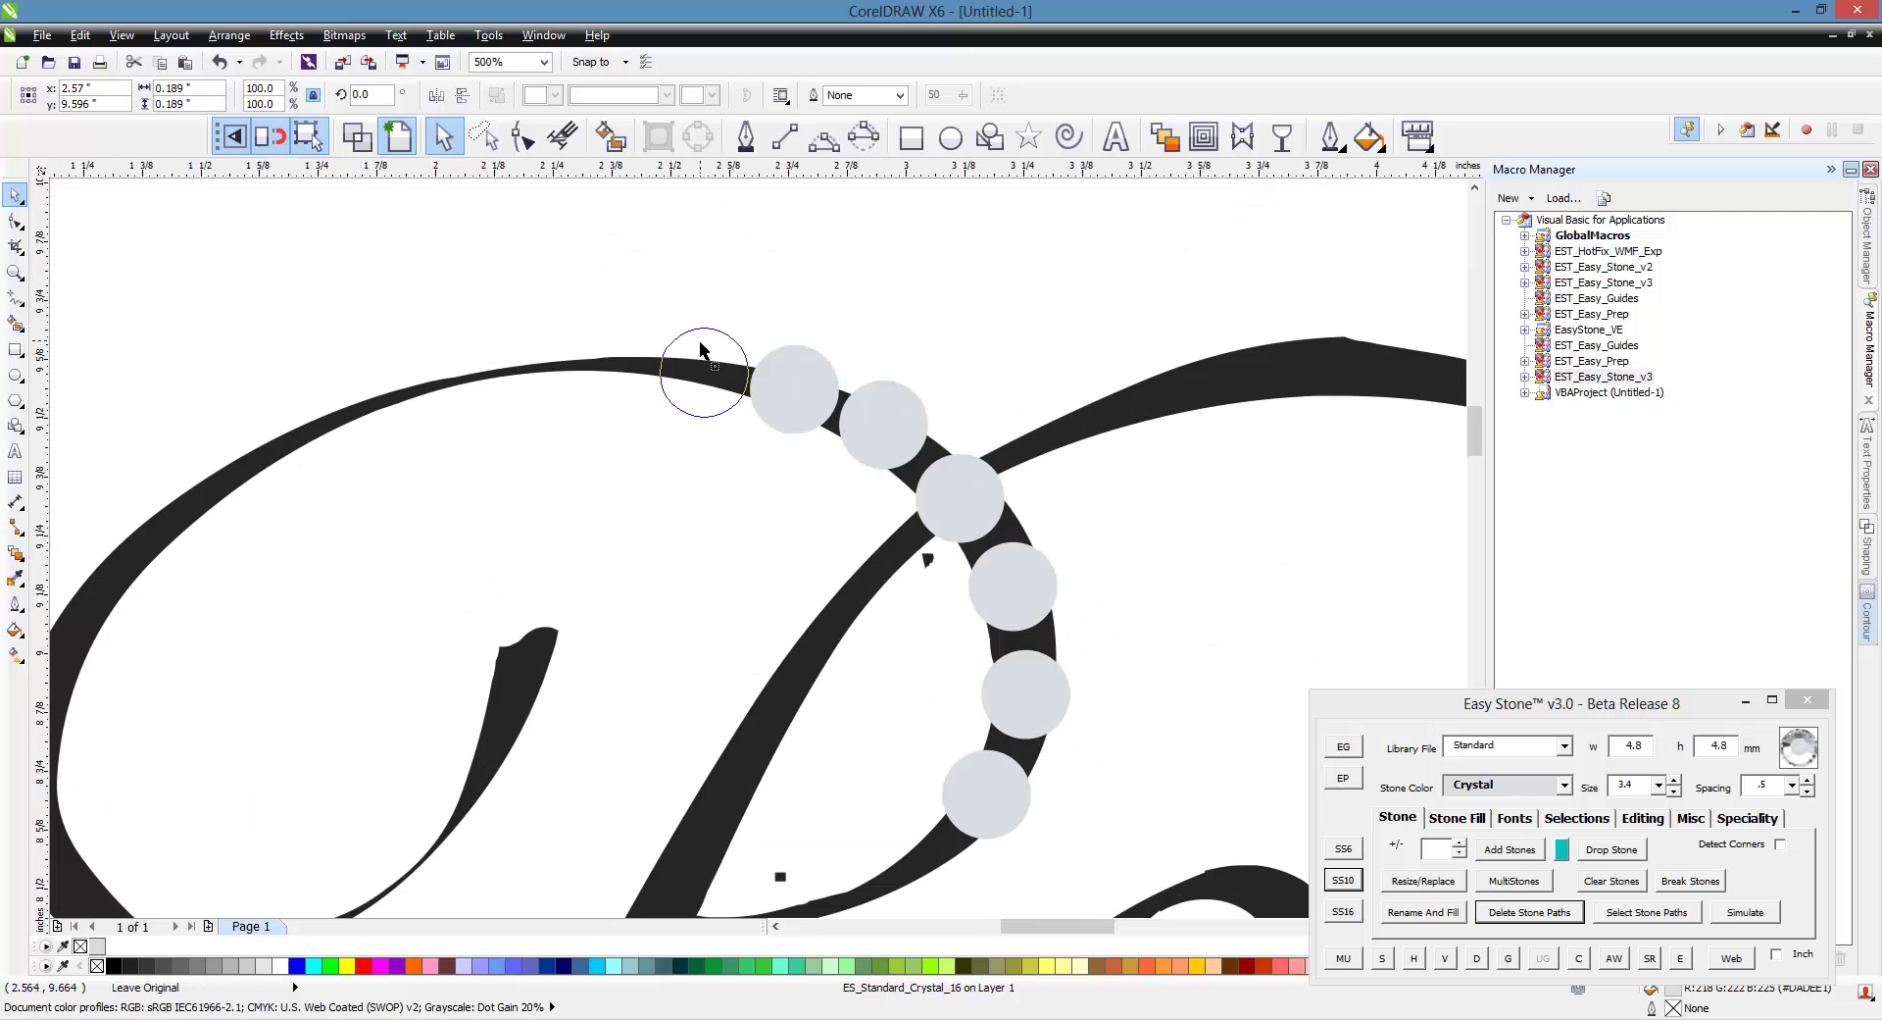
click(702, 367)
Place eight 4.8 mm stone copies around the thick part of the R's left loop and two at its inner end.
scroll(725, 348, down, 2)
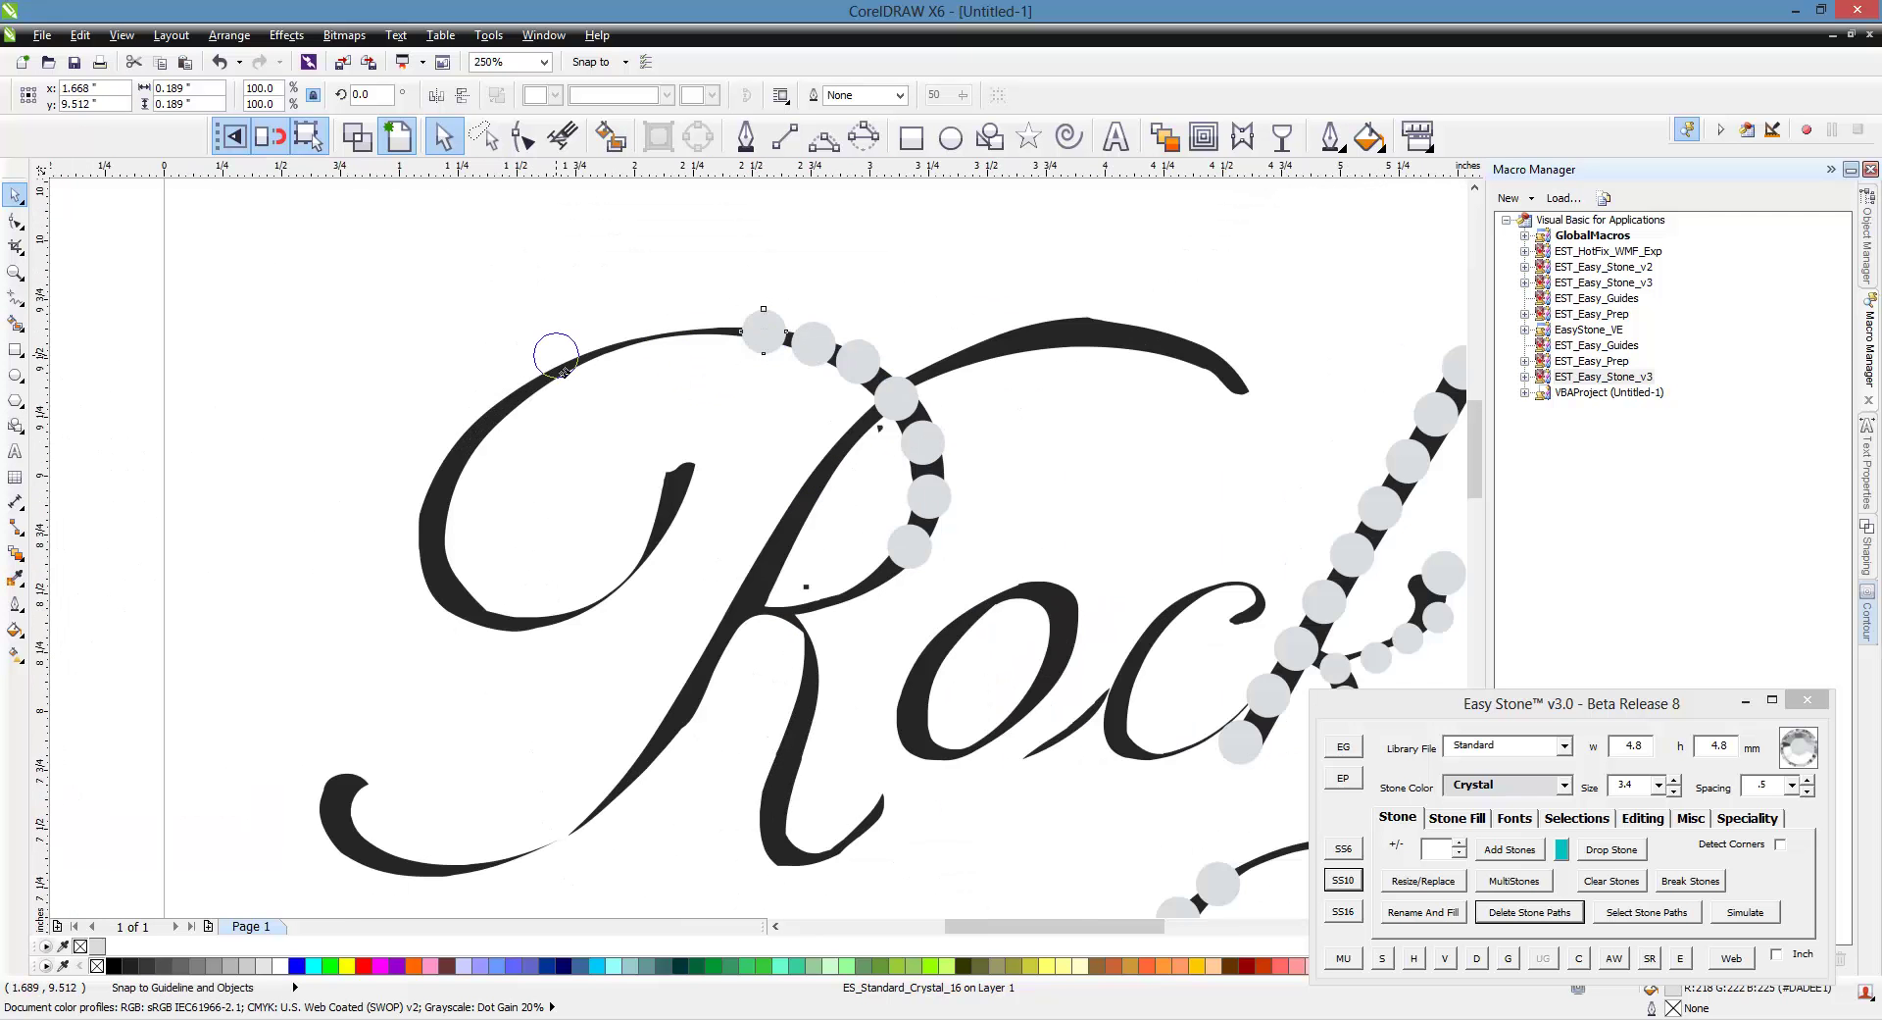
click(542, 395)
click(494, 422)
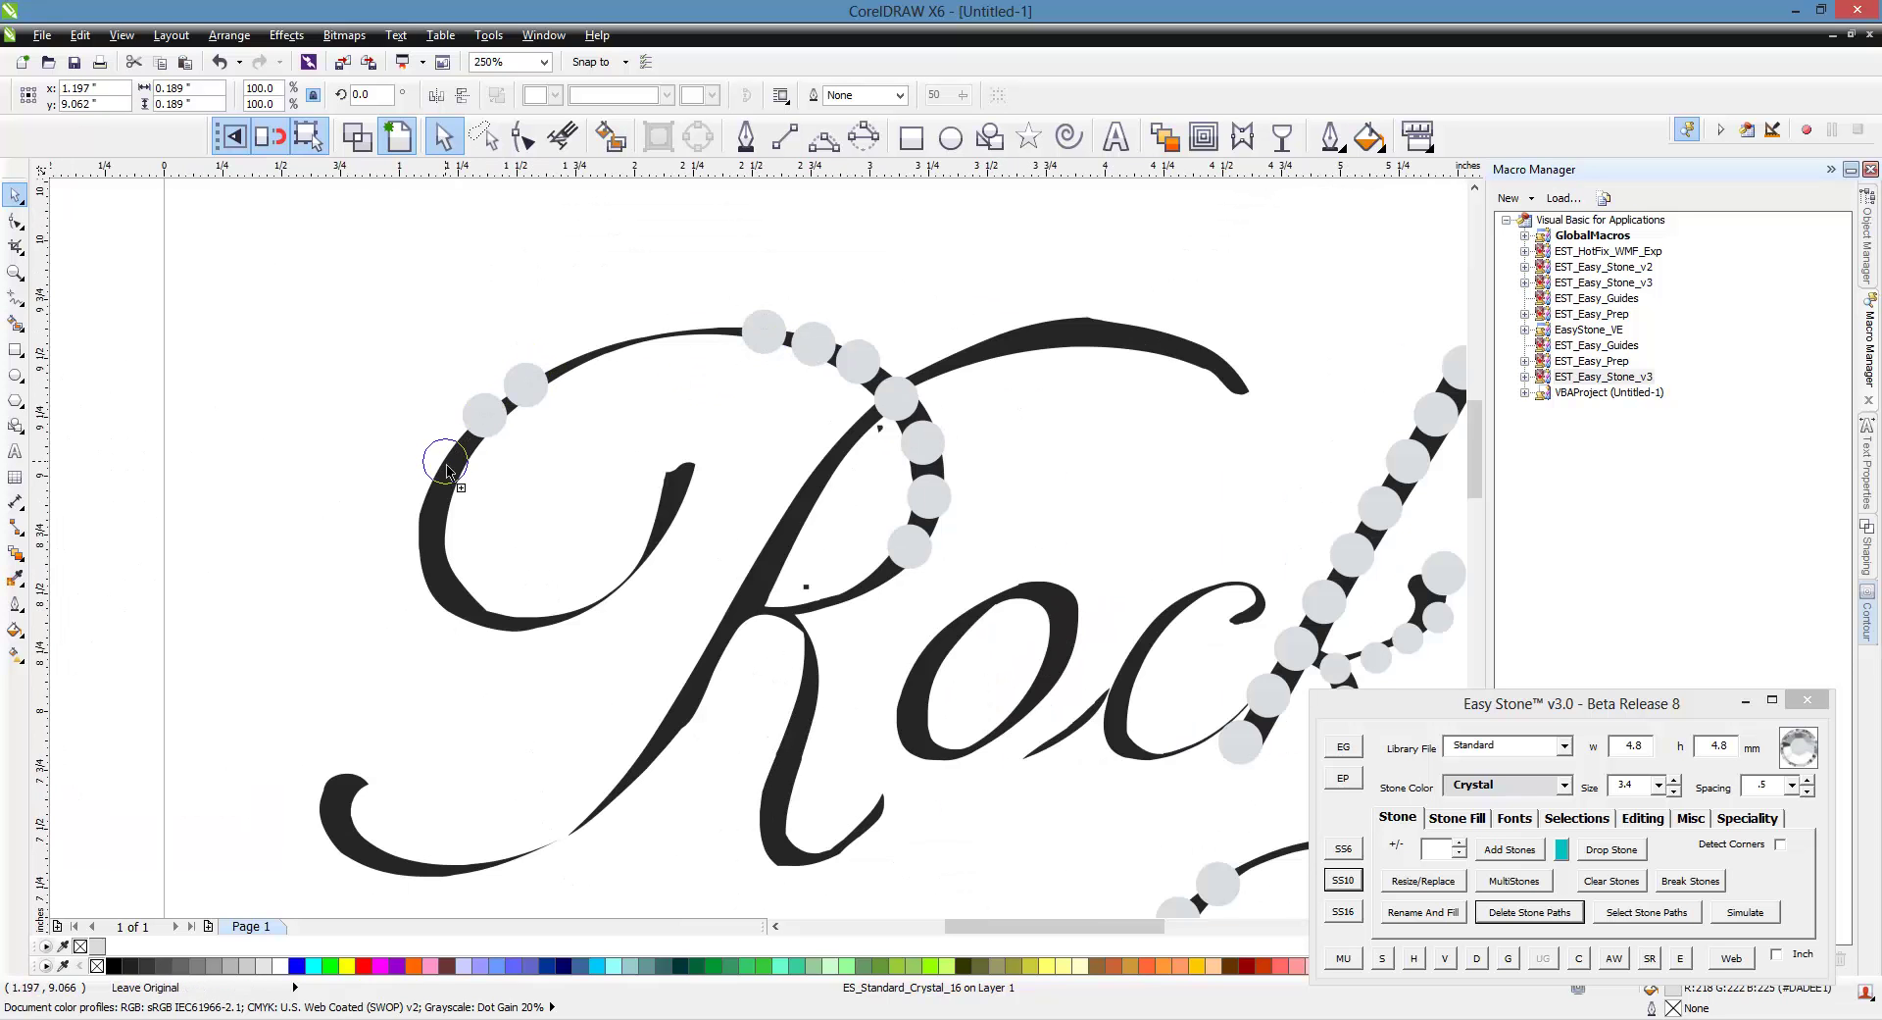
click(461, 468)
click(446, 519)
click(442, 575)
click(466, 618)
click(515, 633)
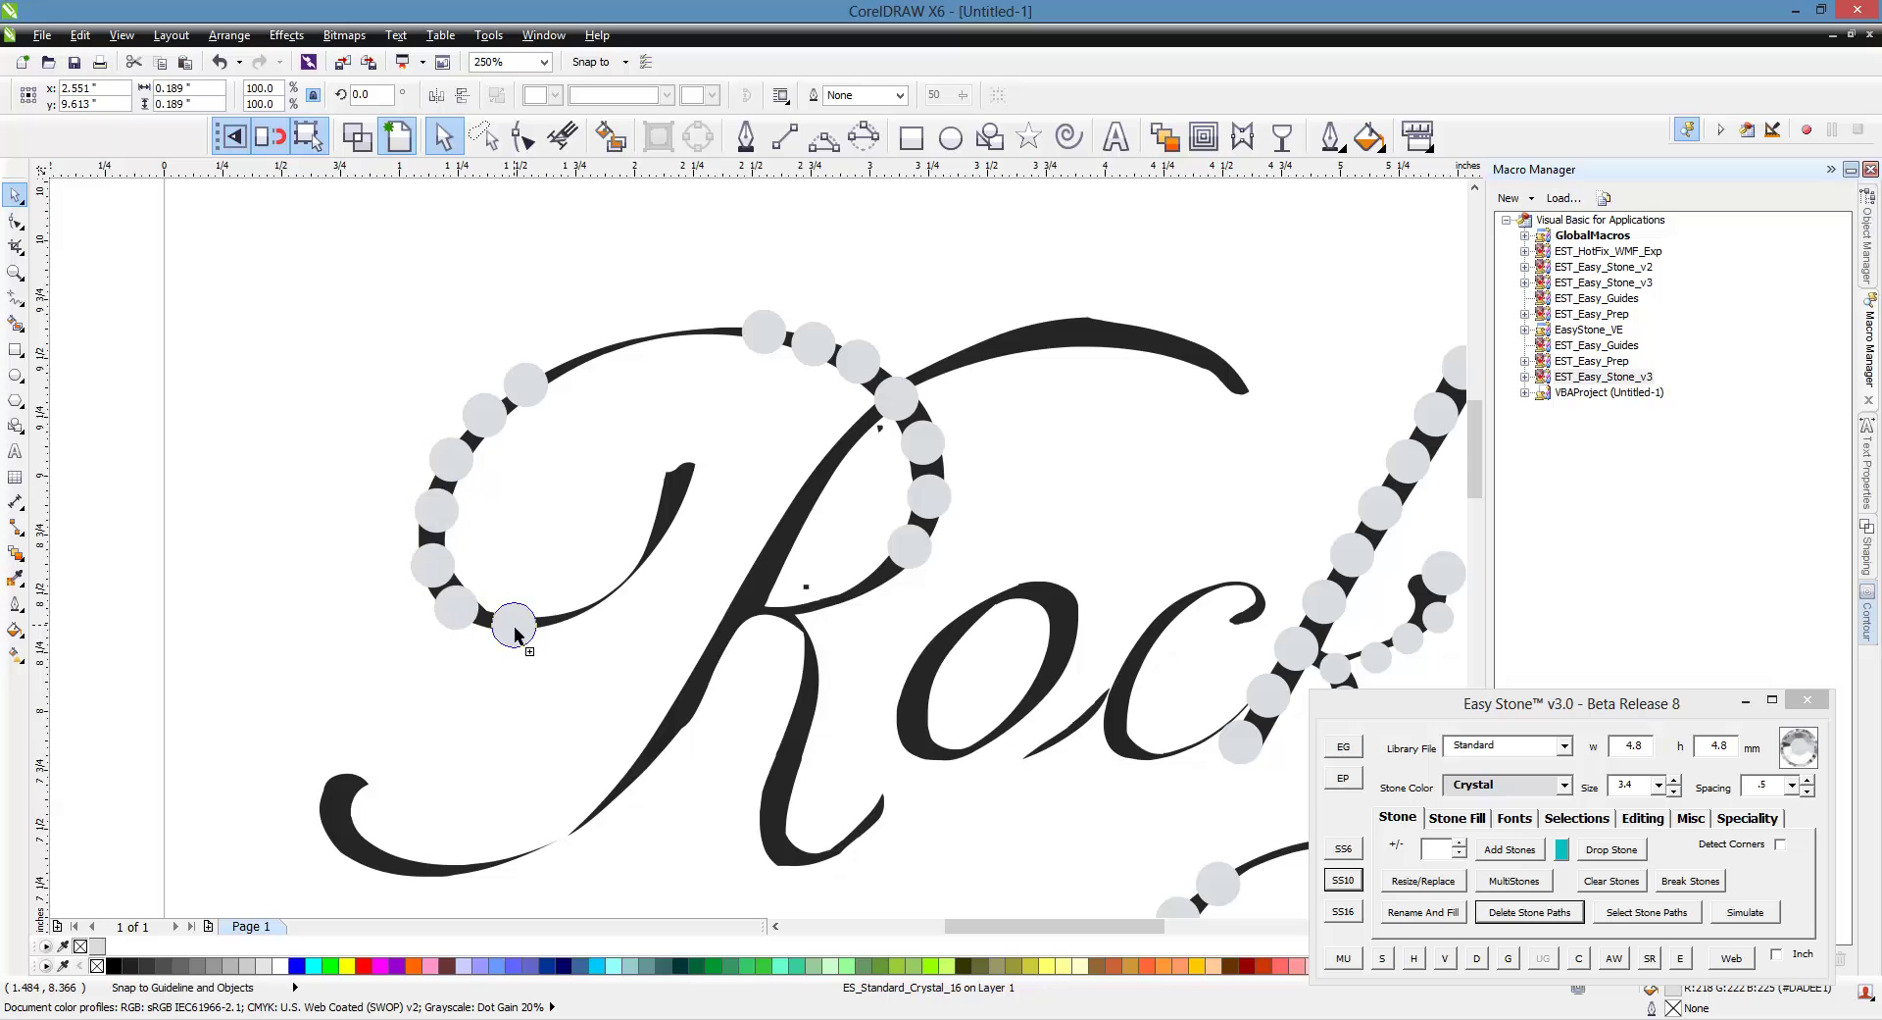
click(569, 631)
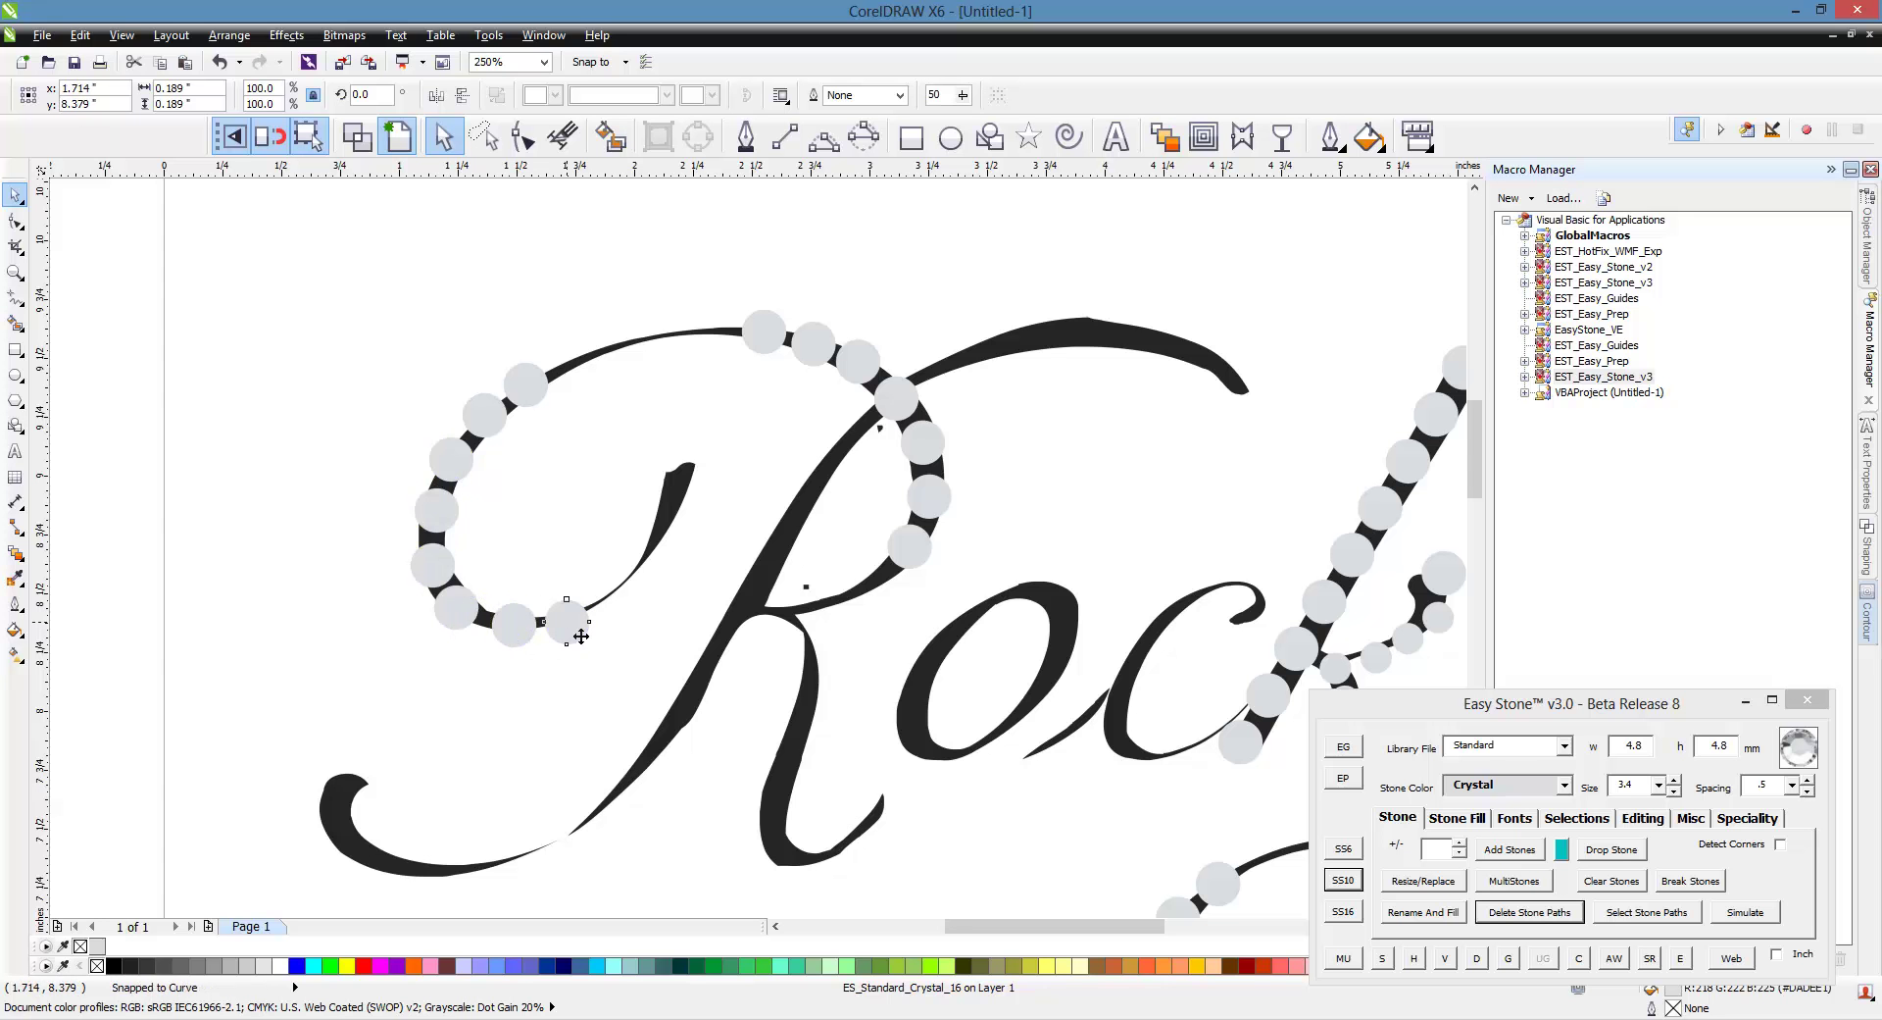
click(699, 483)
click(671, 525)
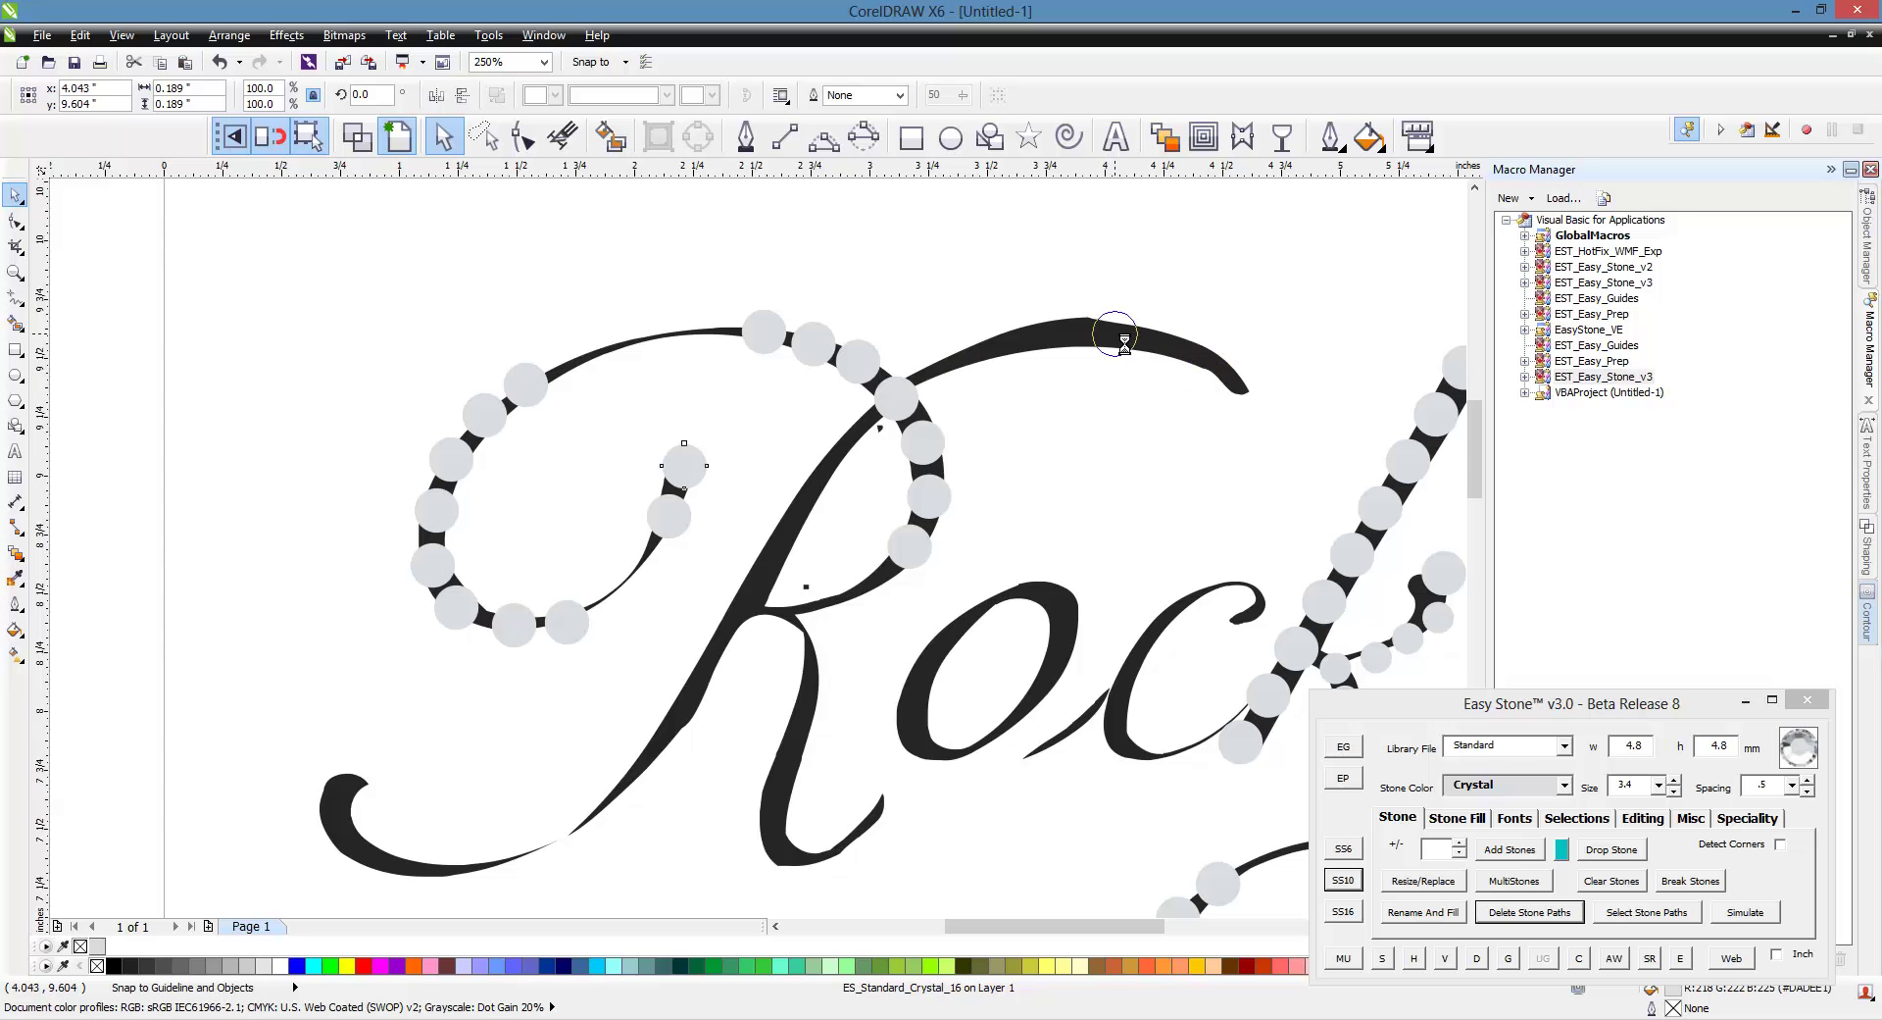
Place four 4.8 mm stones along the thick middle of the R's upper right swash.
click(1117, 343)
click(1068, 339)
click(1017, 343)
click(1160, 351)
click(1124, 345)
Place nine 4.8 mm stone copies down the R's slanted stem, from beside the bowl to the start of the lower tail.
click(824, 513)
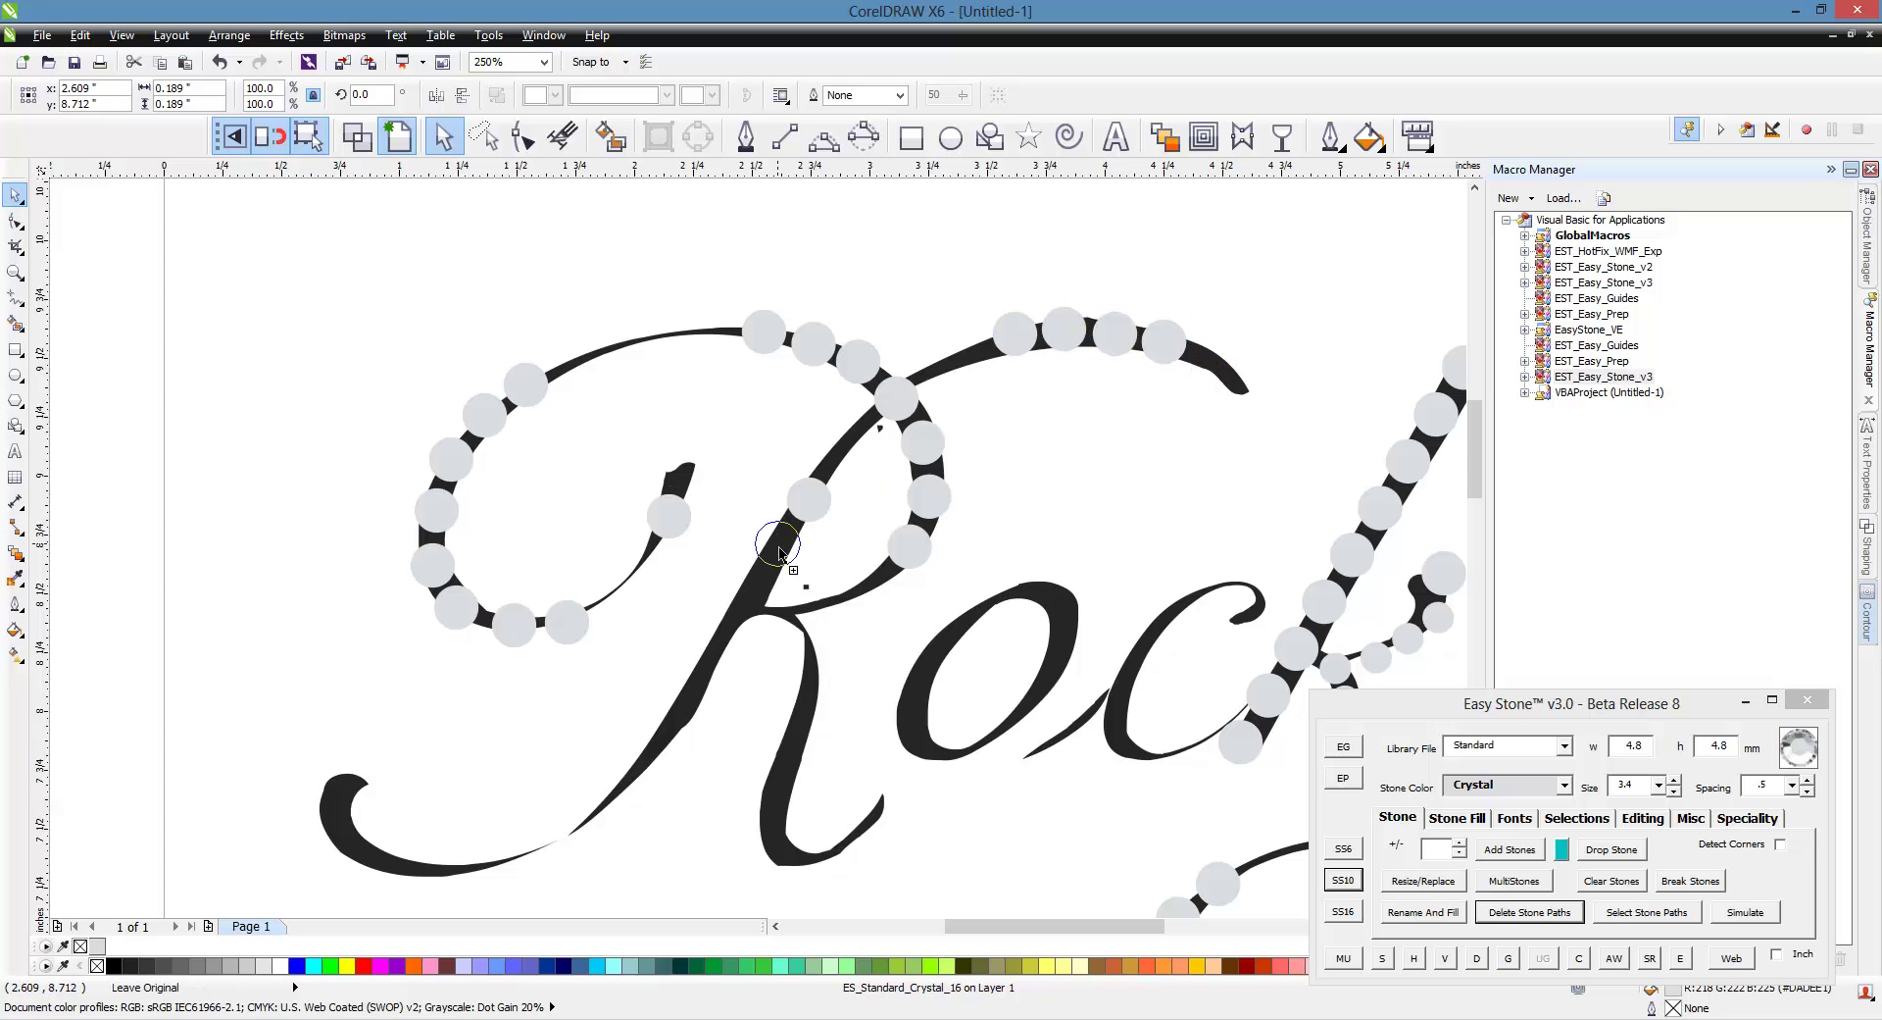
click(779, 553)
click(755, 594)
click(719, 634)
click(696, 686)
click(670, 727)
click(641, 765)
click(611, 803)
click(567, 832)
Place six 4.8 mm stone copies along the R's lower left tail and around to its curled tip.
click(473, 869)
click(412, 876)
click(362, 861)
click(340, 815)
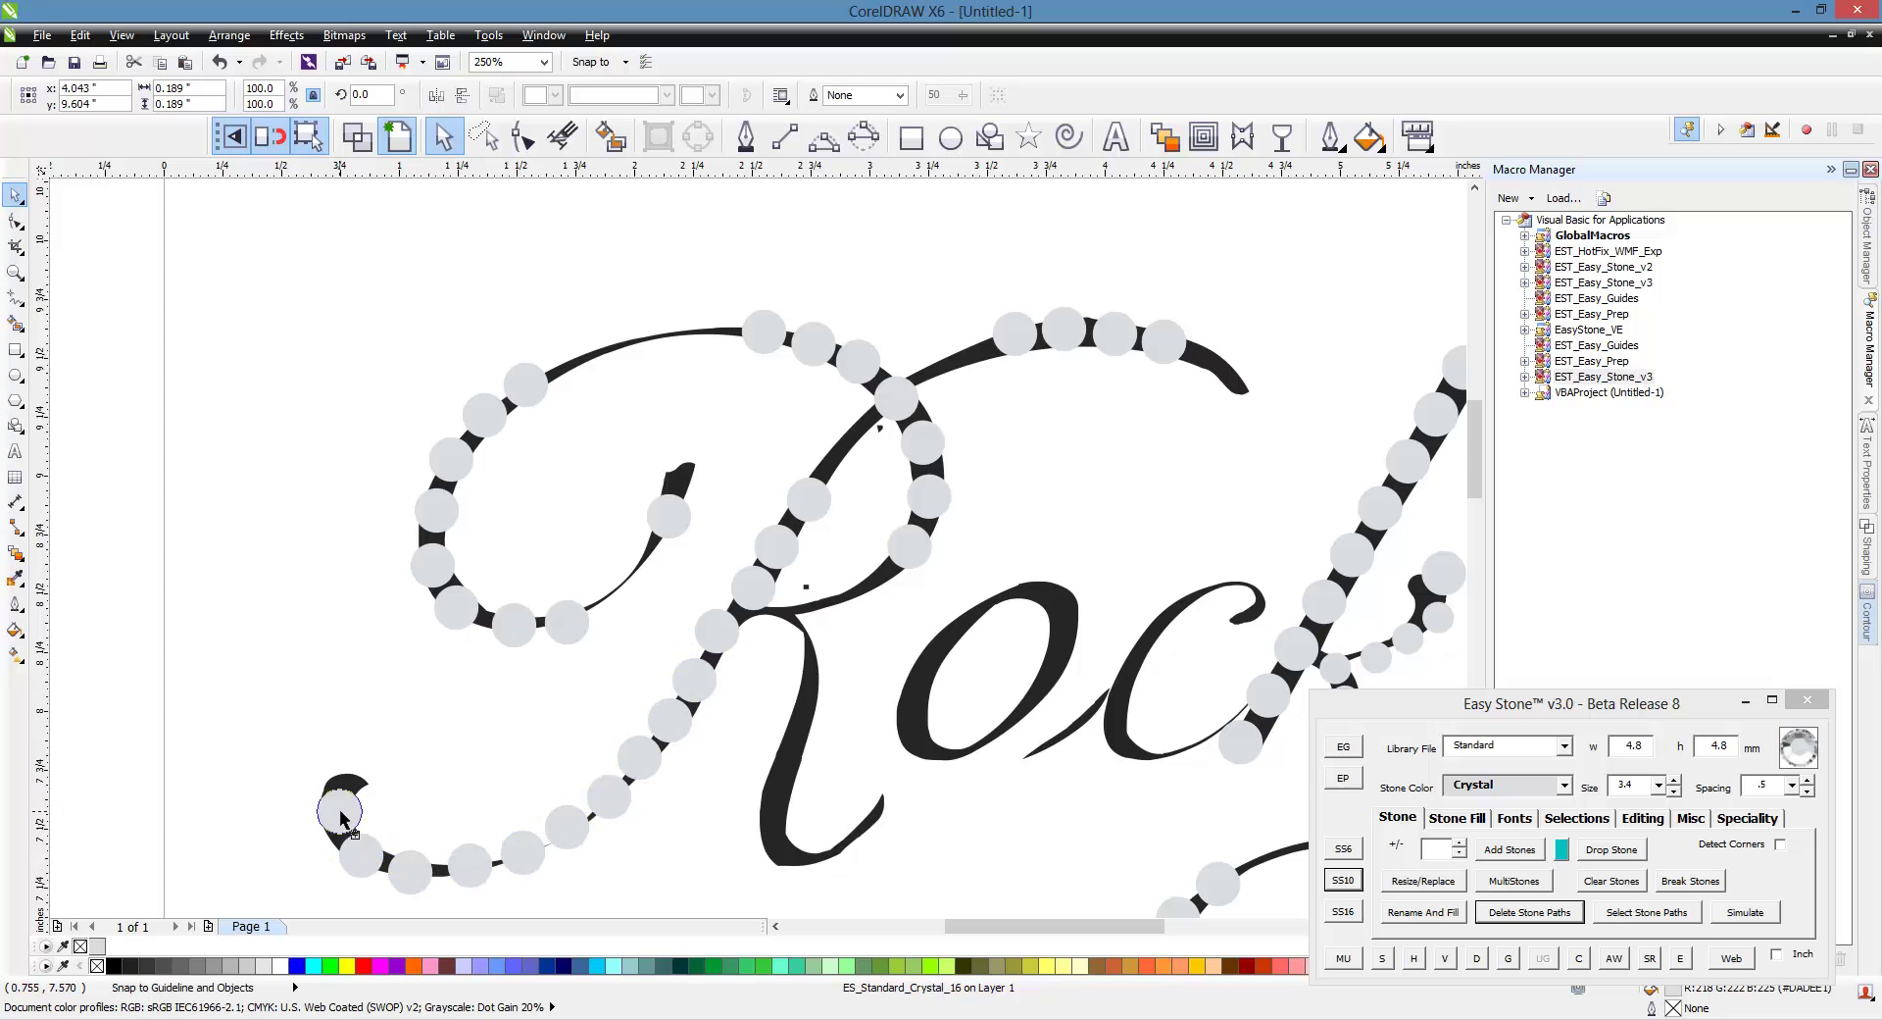
click(349, 761)
Place five 4.8 mm stones down the R's right leg and around its bottom curve.
scroll(718, 519, down, 2)
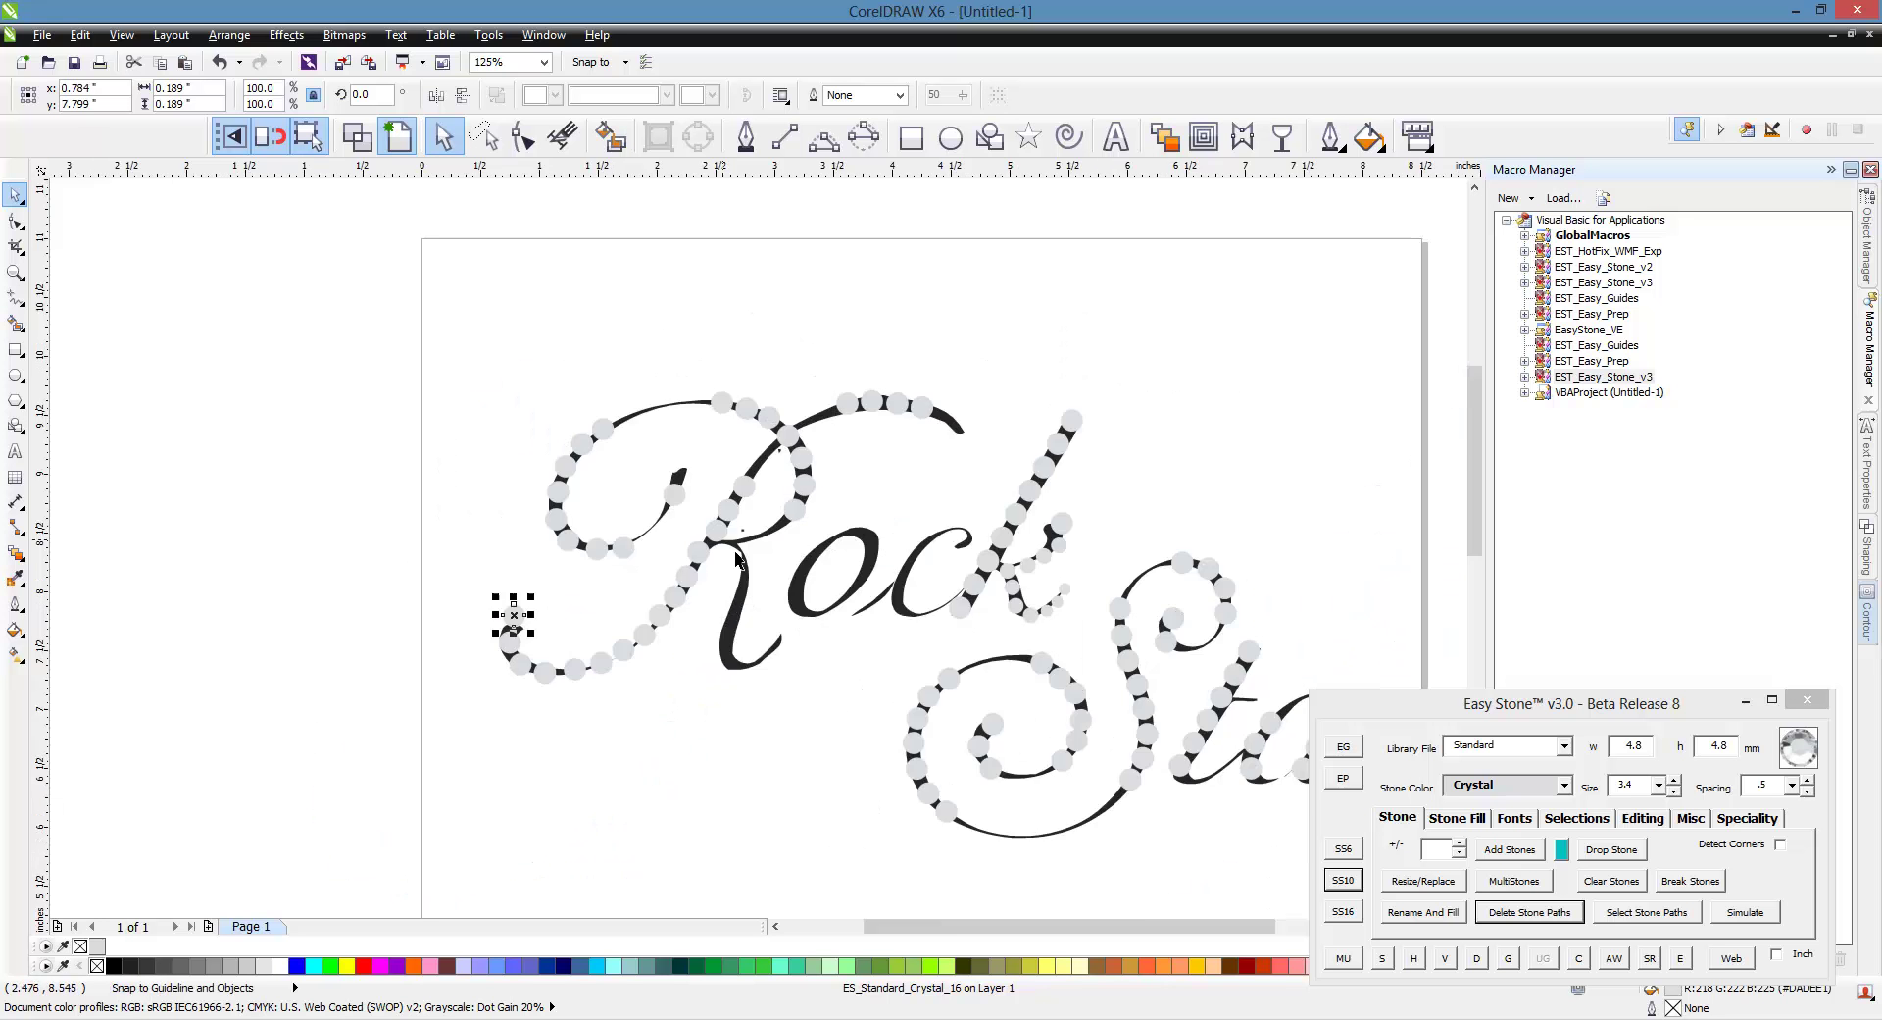
scroll(581, 539, up, 4)
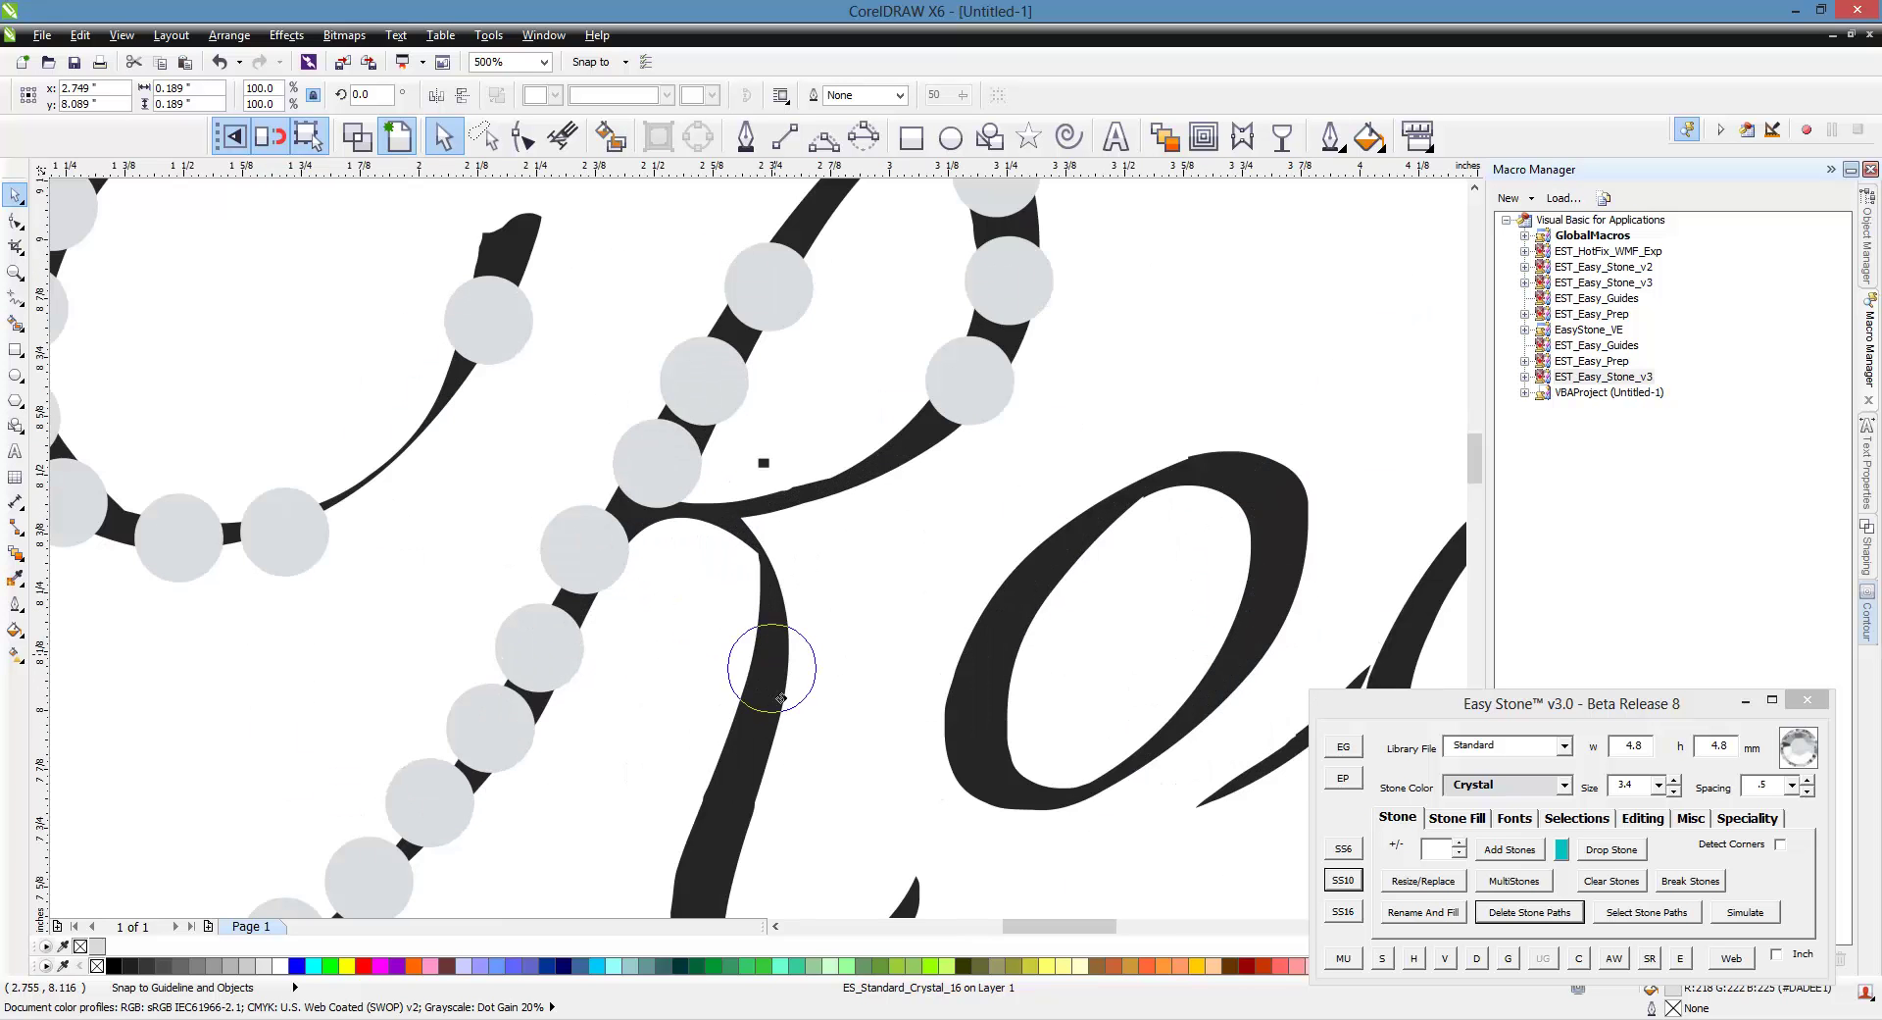
click(771, 667)
click(745, 773)
click(697, 871)
scroll(697, 871, down, 2)
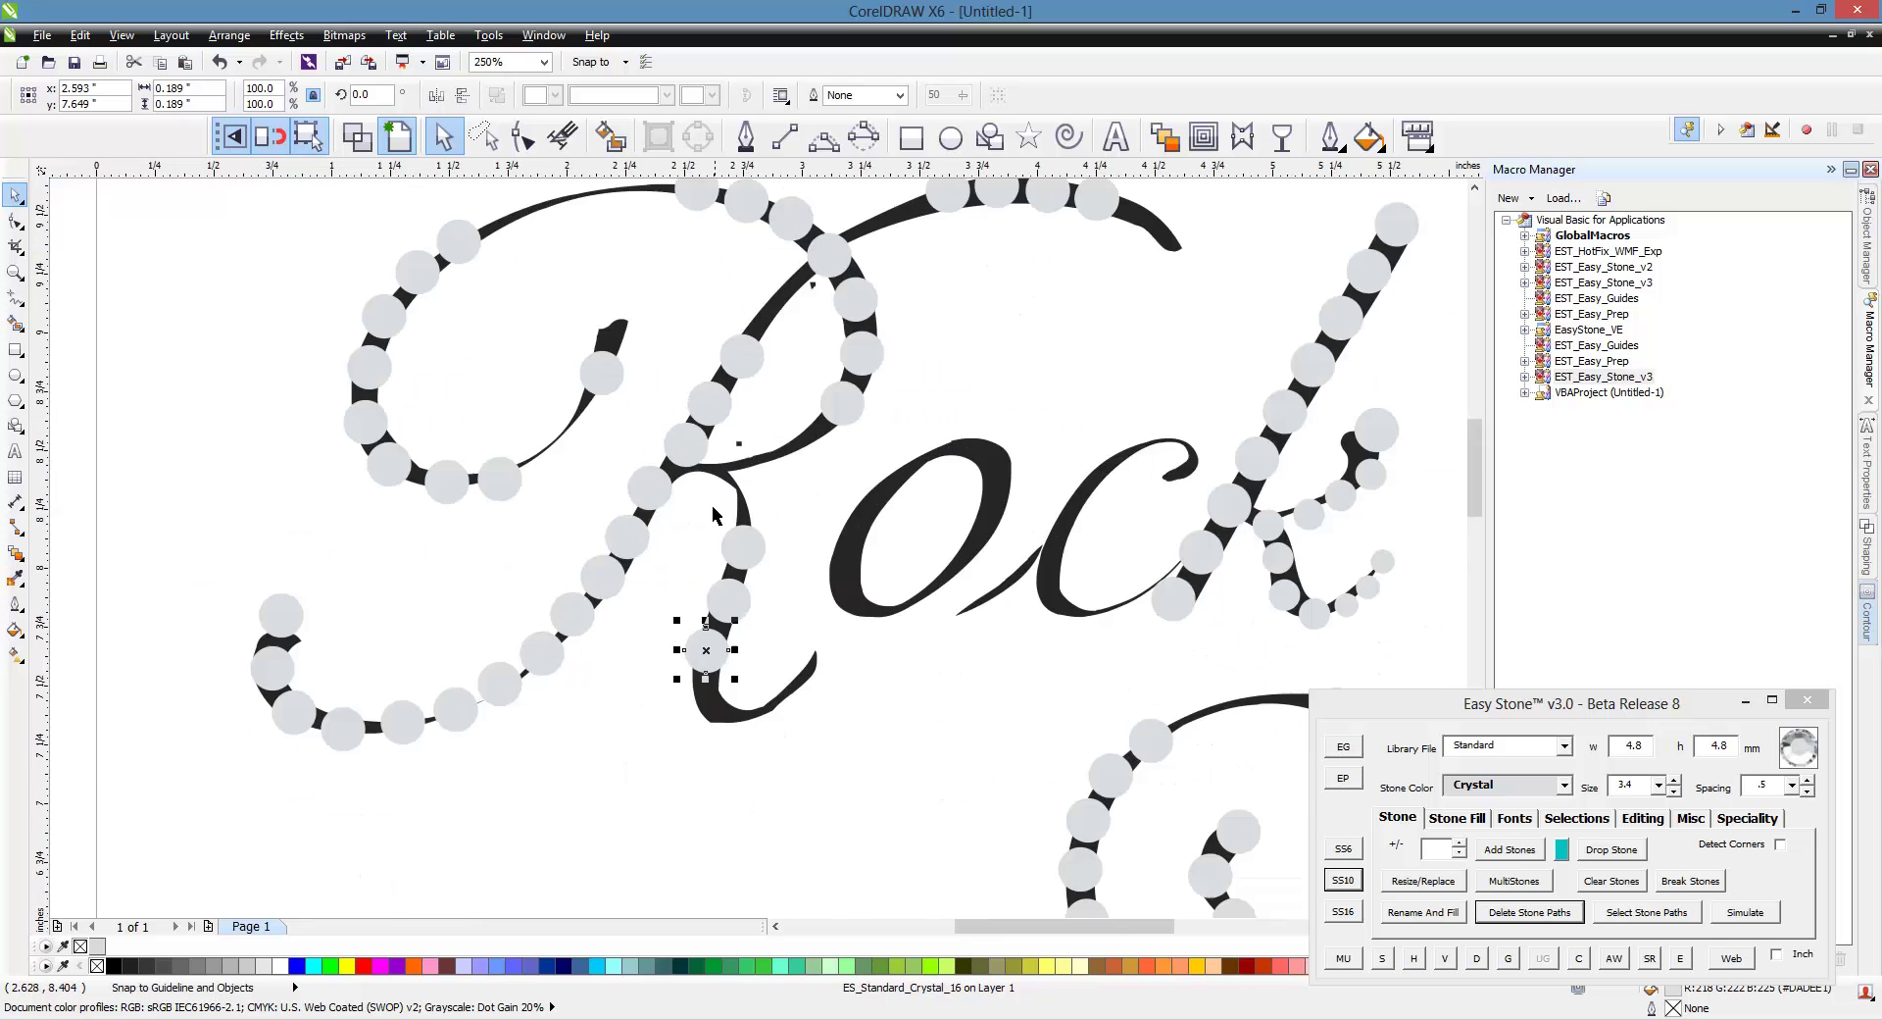
scroll(690, 647, up, 2)
click(686, 758)
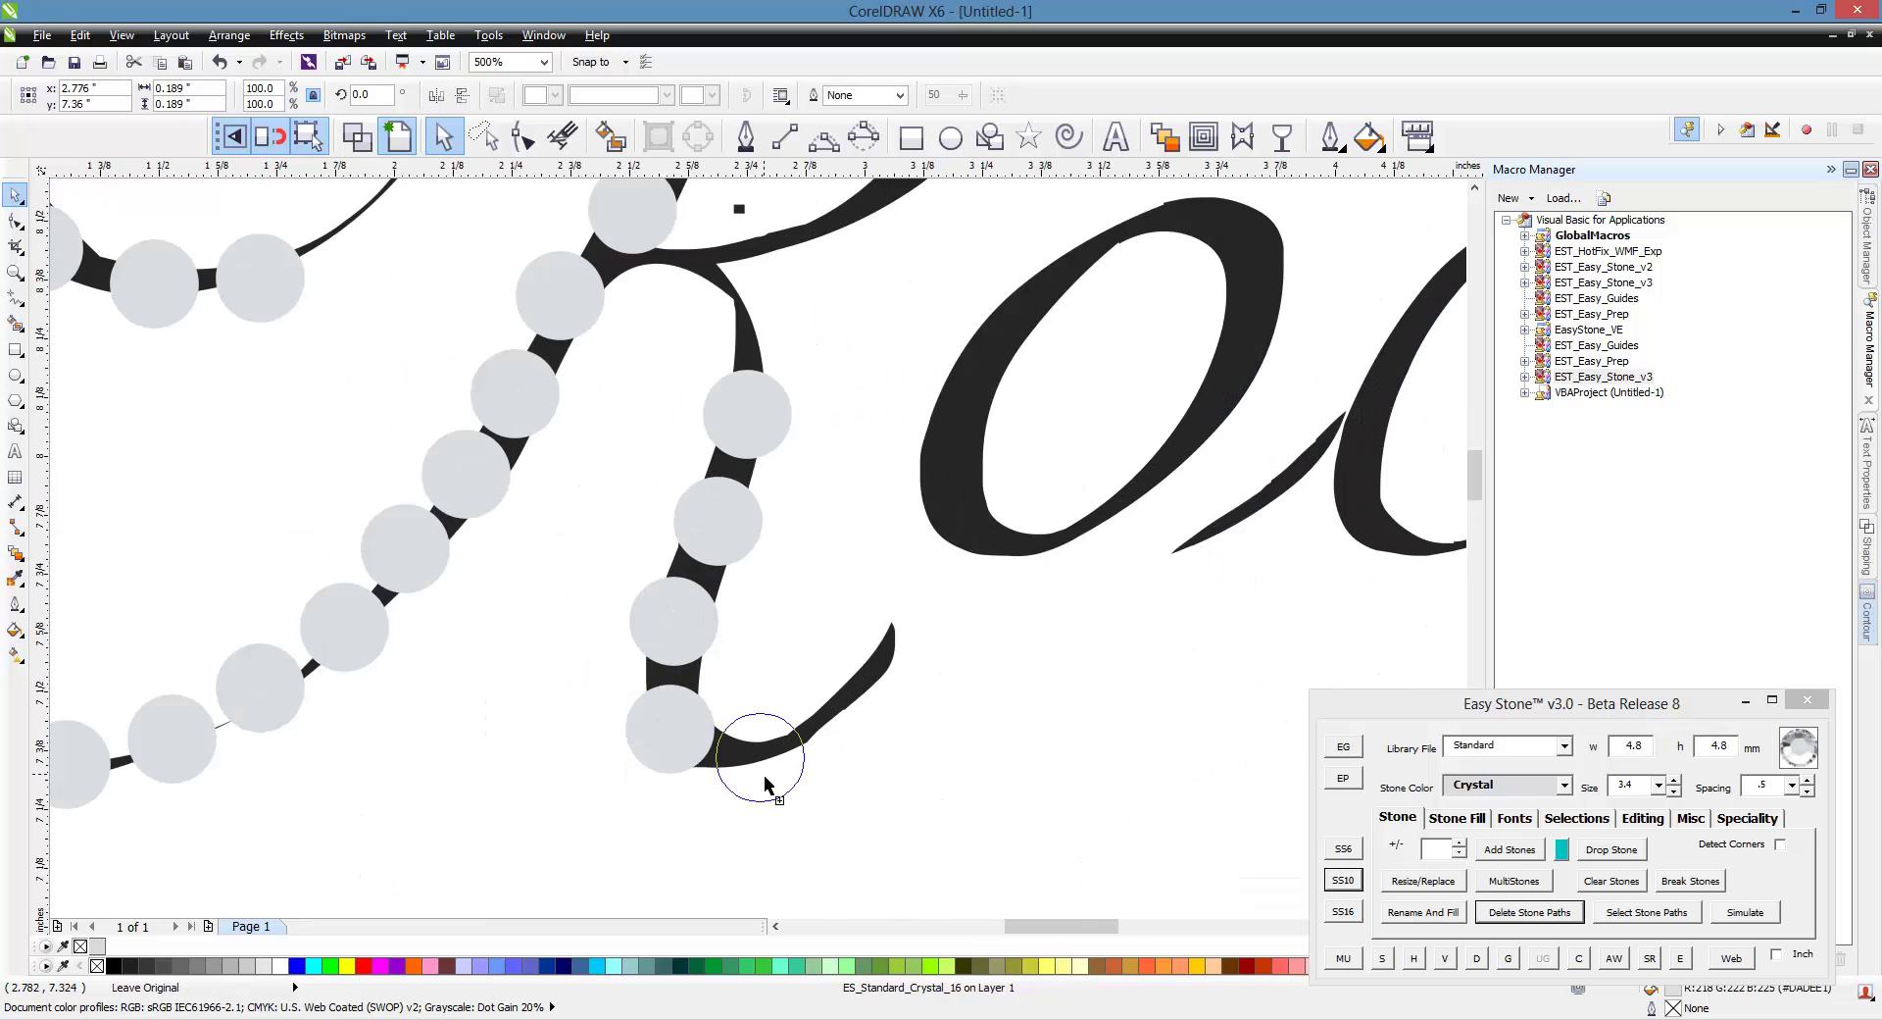
click(790, 784)
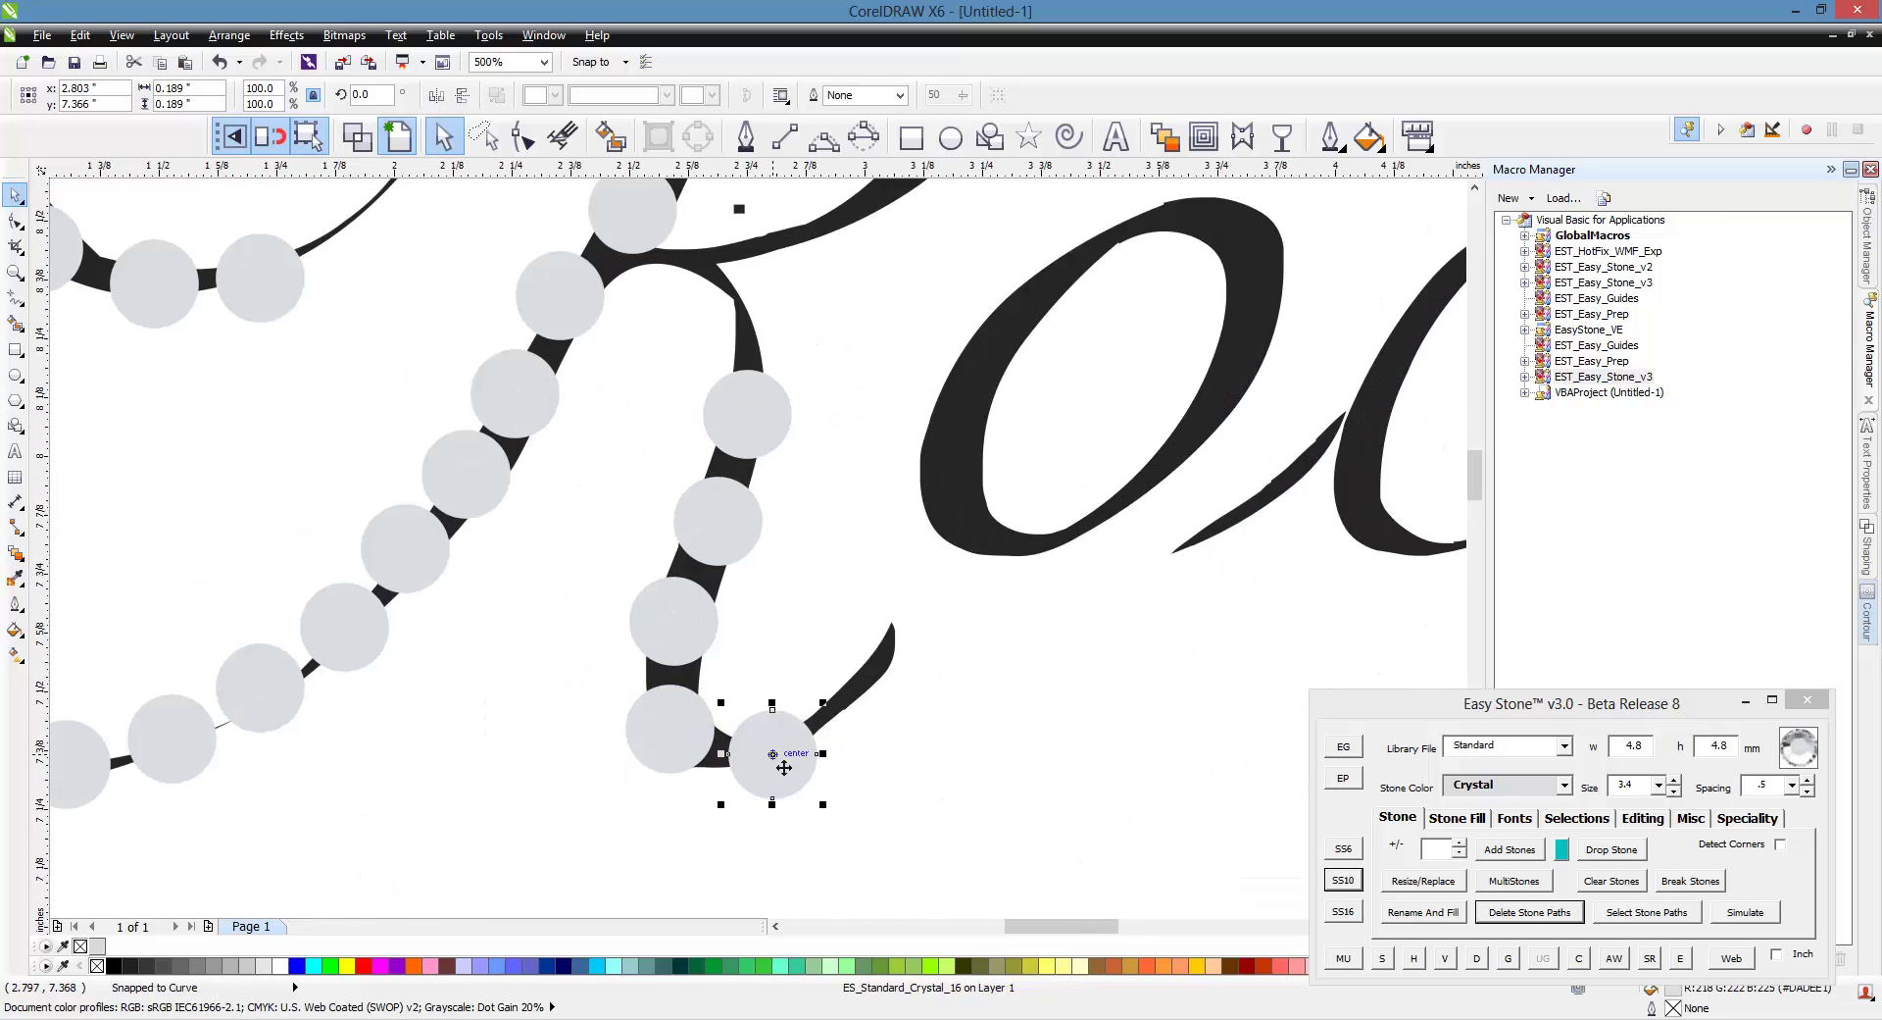
Place seven 4.8 mm stones around the "o" of Rock, three on its left side and four down its right side.
click(955, 454)
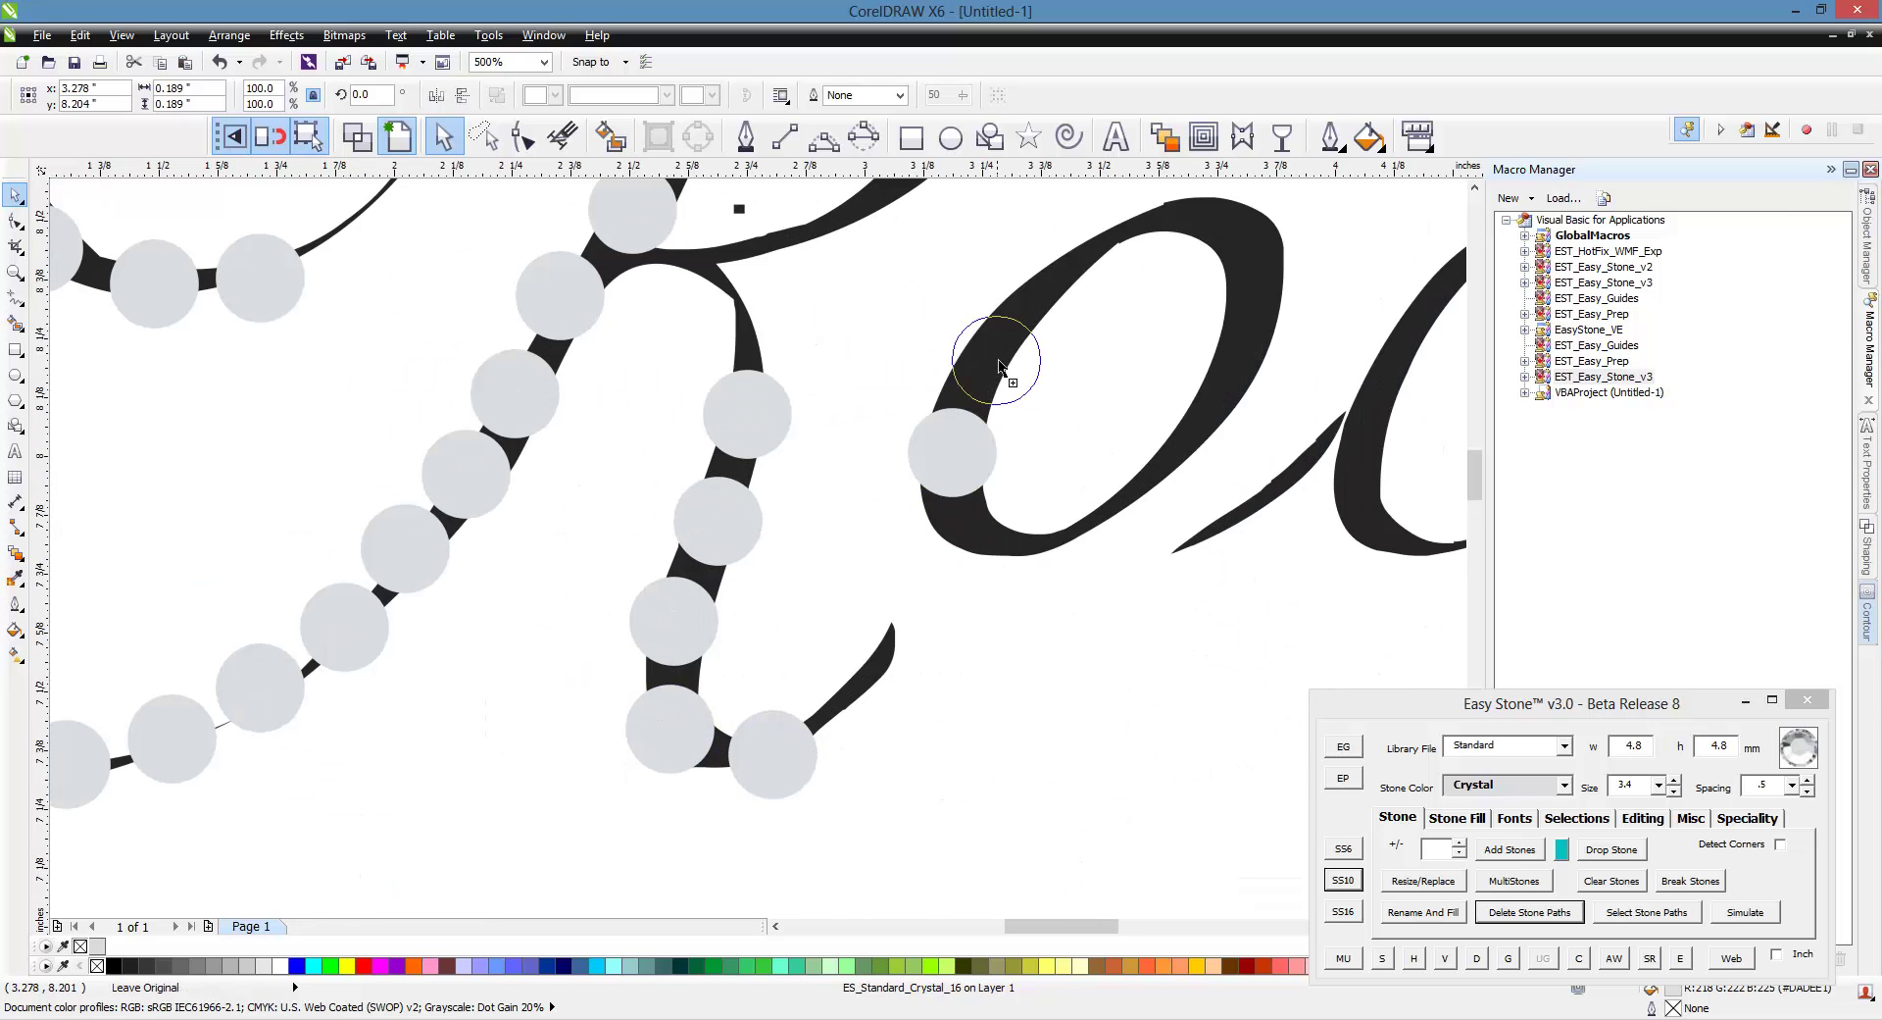
click(989, 357)
click(1058, 282)
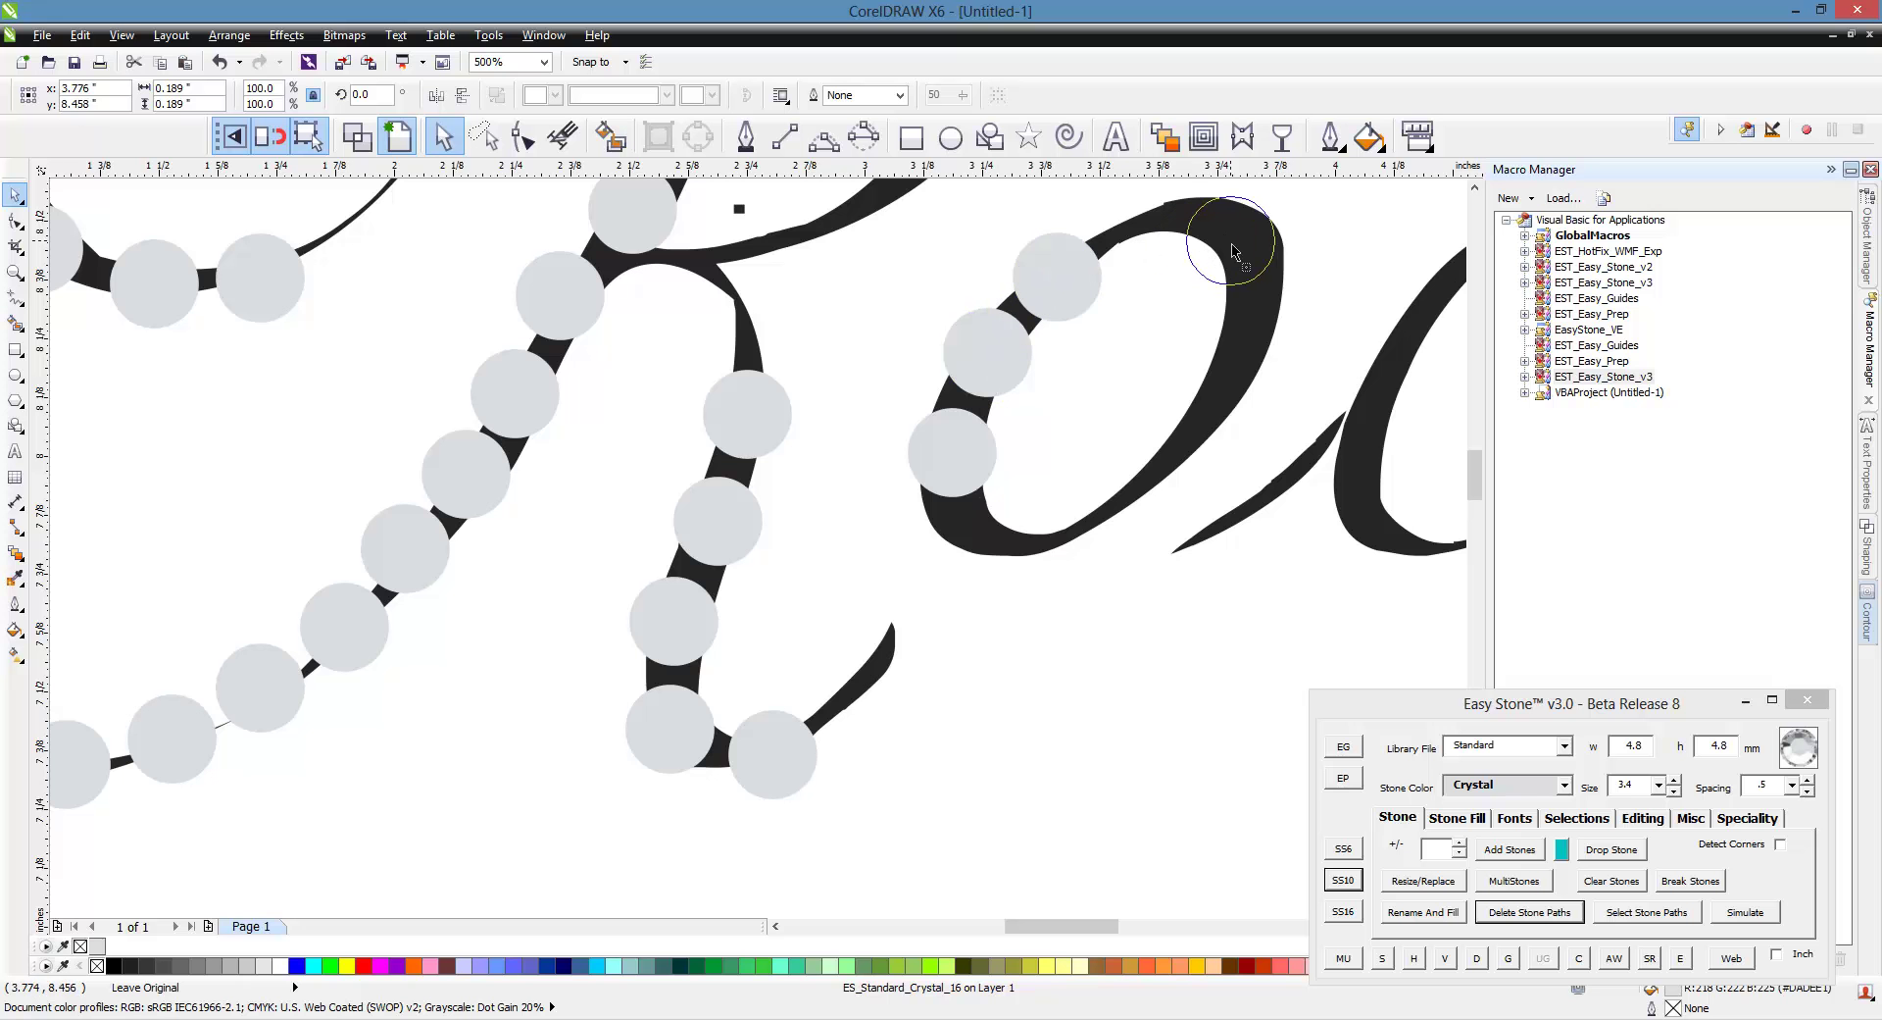
click(1235, 247)
click(1253, 349)
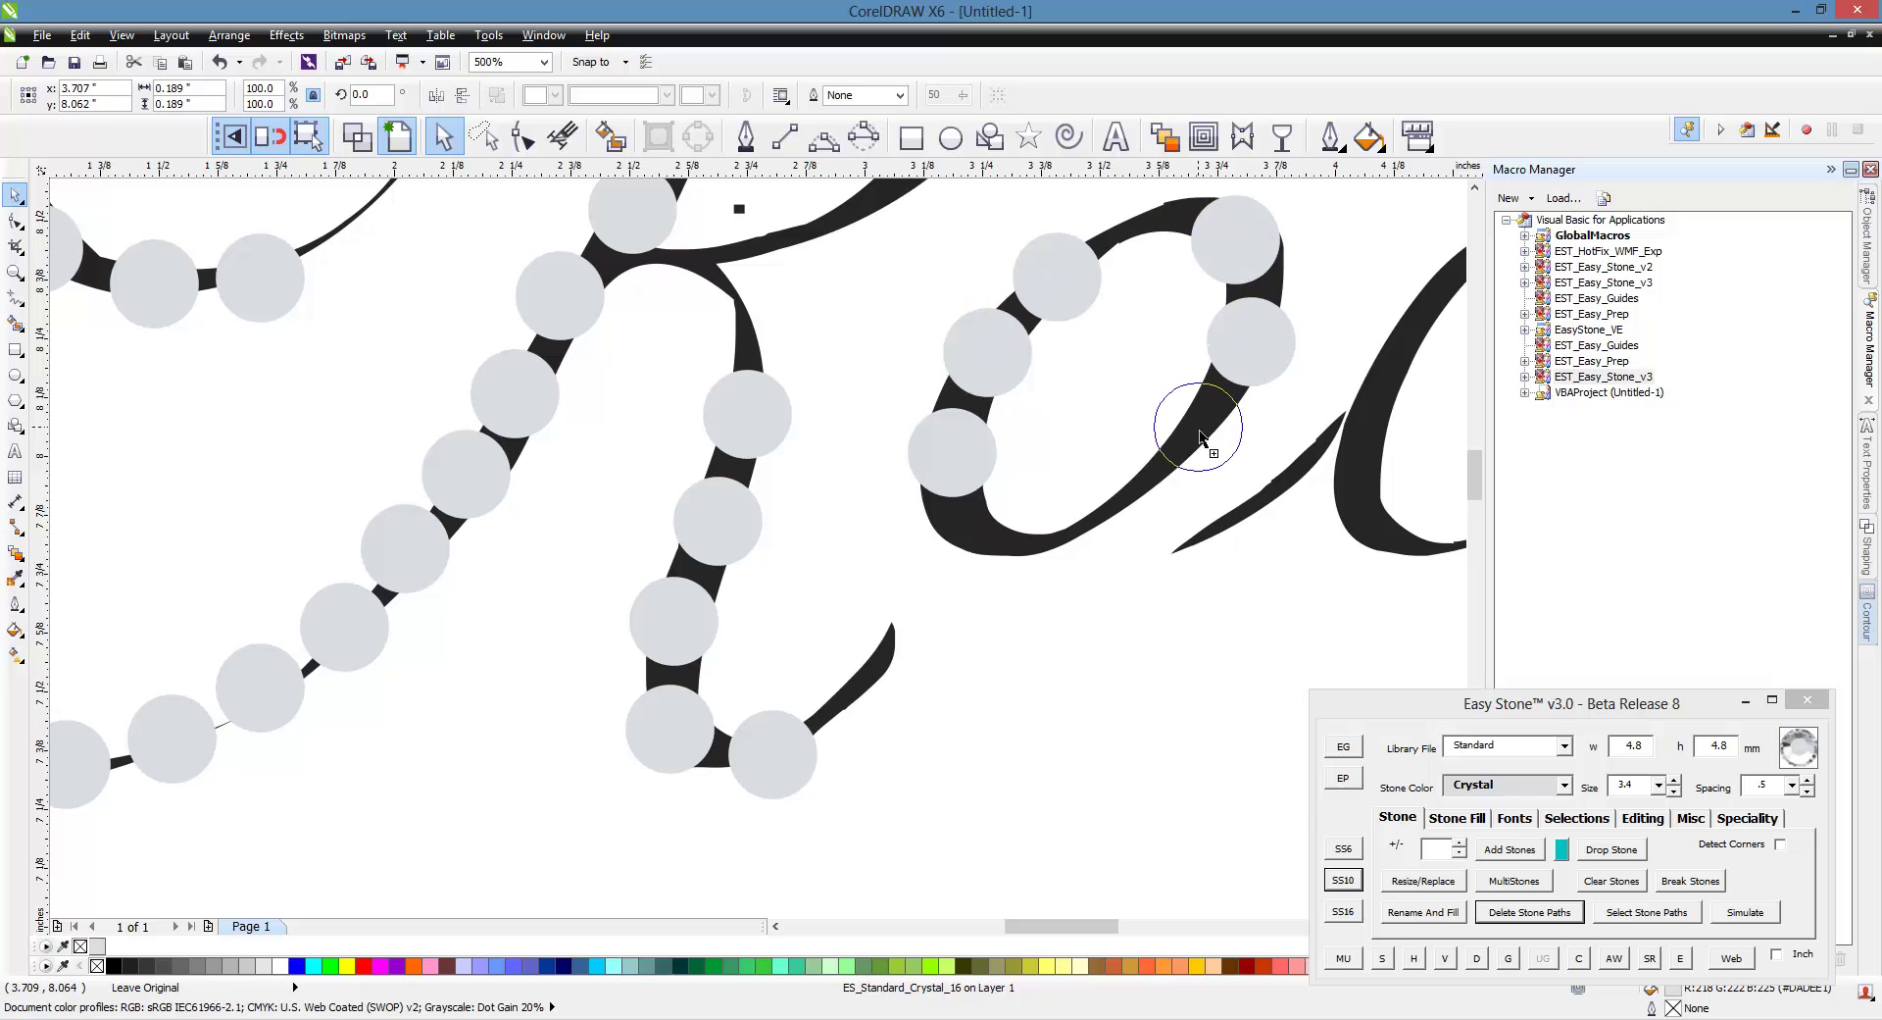
click(1134, 485)
Place three 4.8 mm stones down the thick left stroke of the "c" in Rock.
scroll(1009, 462, down, 2)
scroll(897, 490, up, 2)
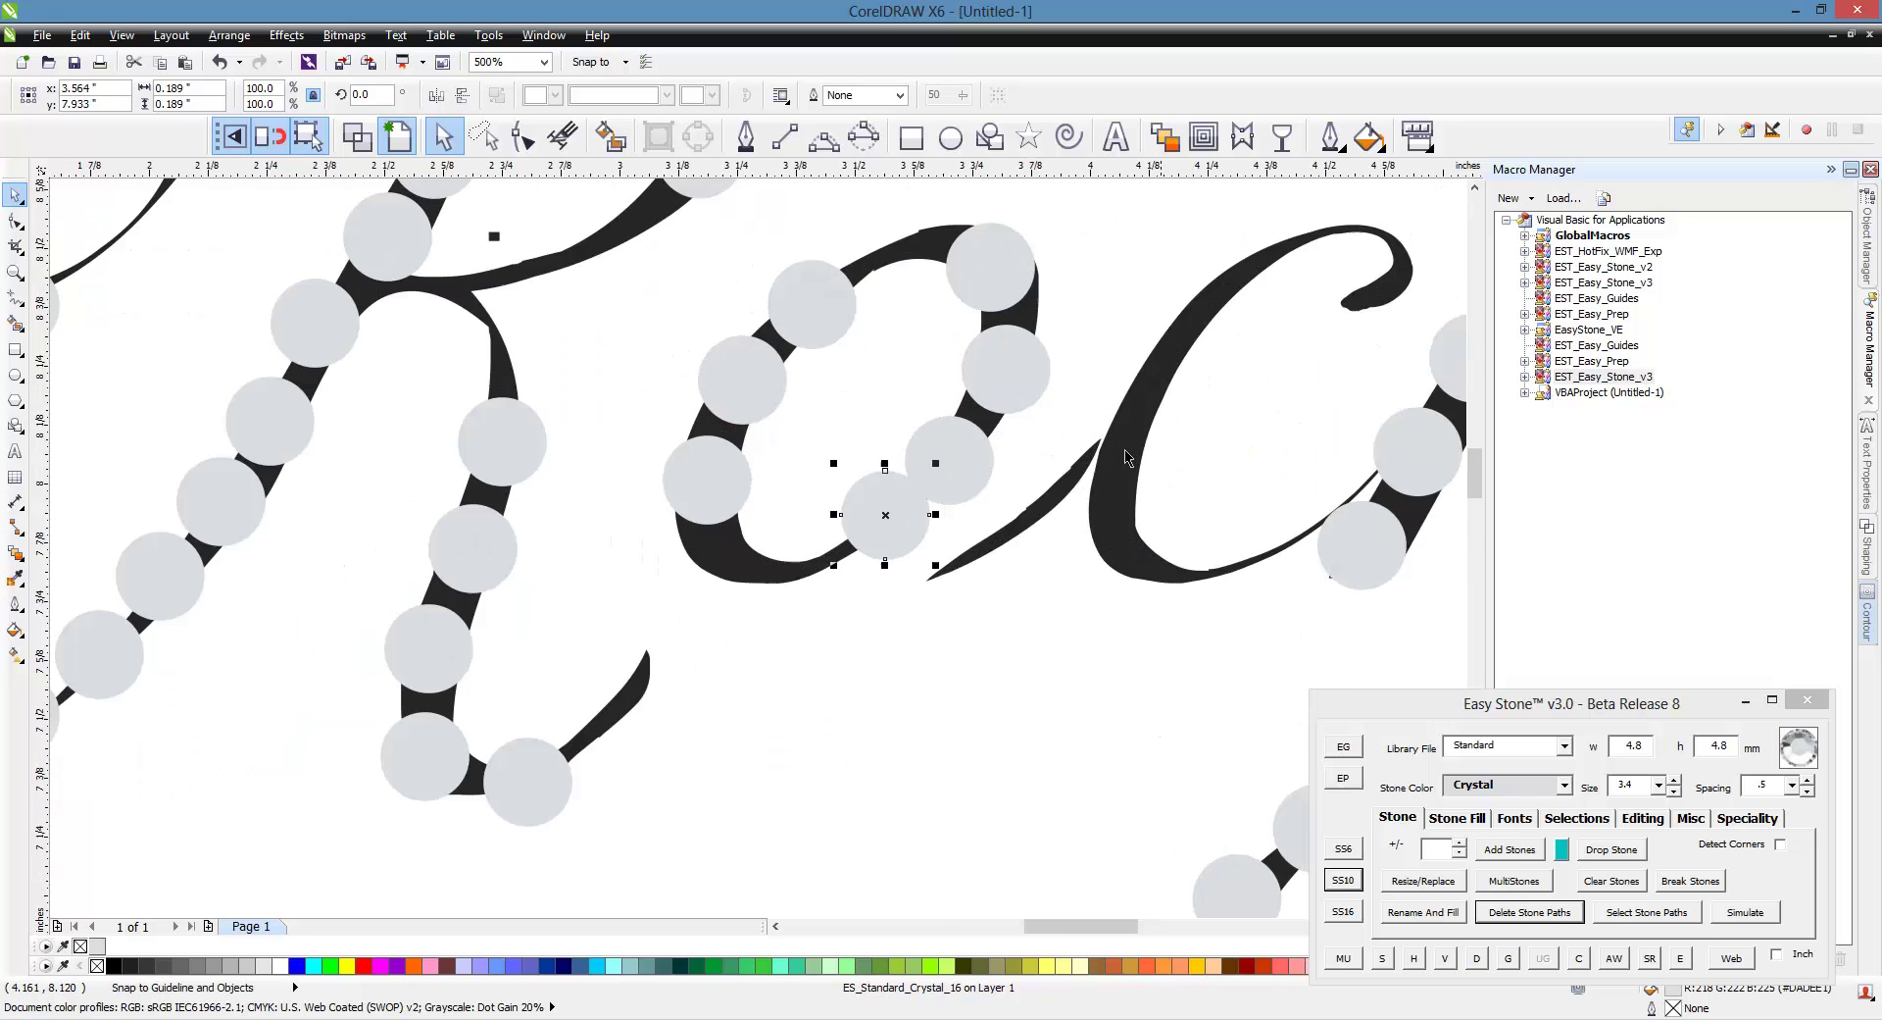
click(1200, 335)
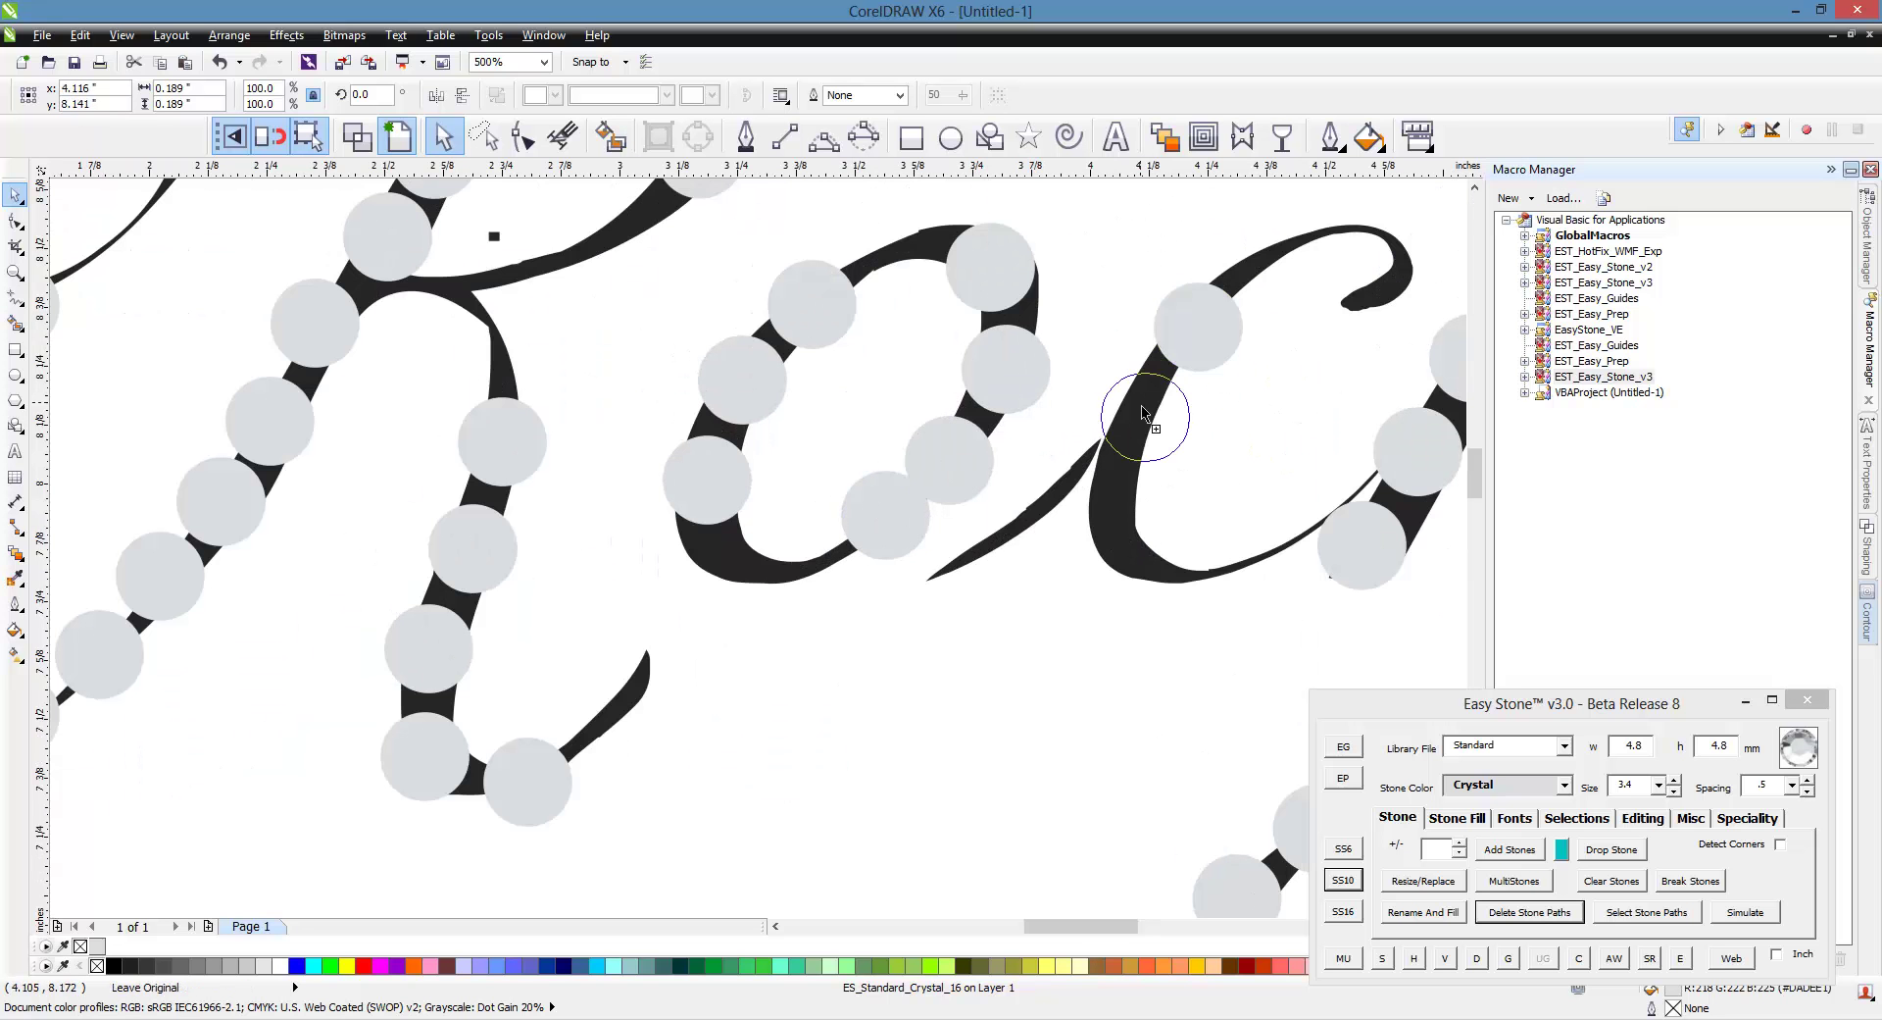
click(1143, 409)
click(1118, 506)
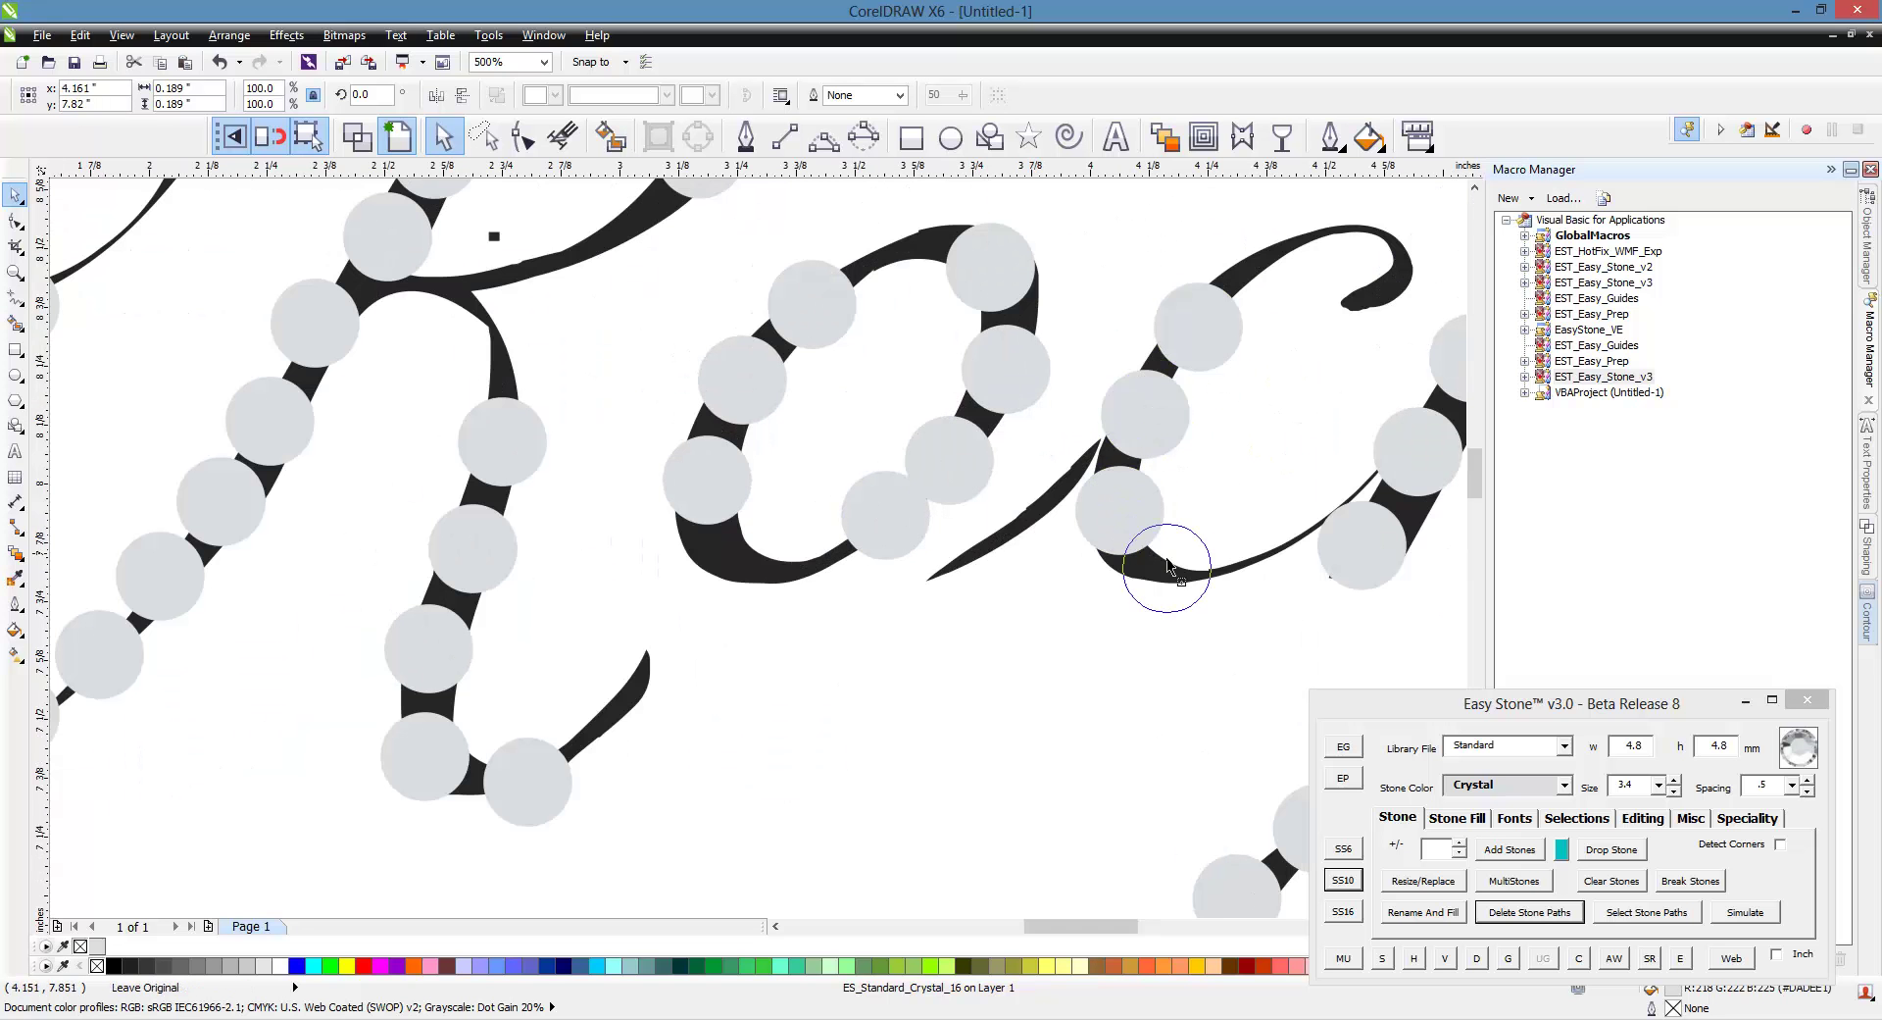
Add a stone at the bottom of the "c", resize it to SS10 (3.4 mm), and place two more along its thin tail.
click(1186, 567)
click(1343, 880)
scroll(1225, 608, up, 1)
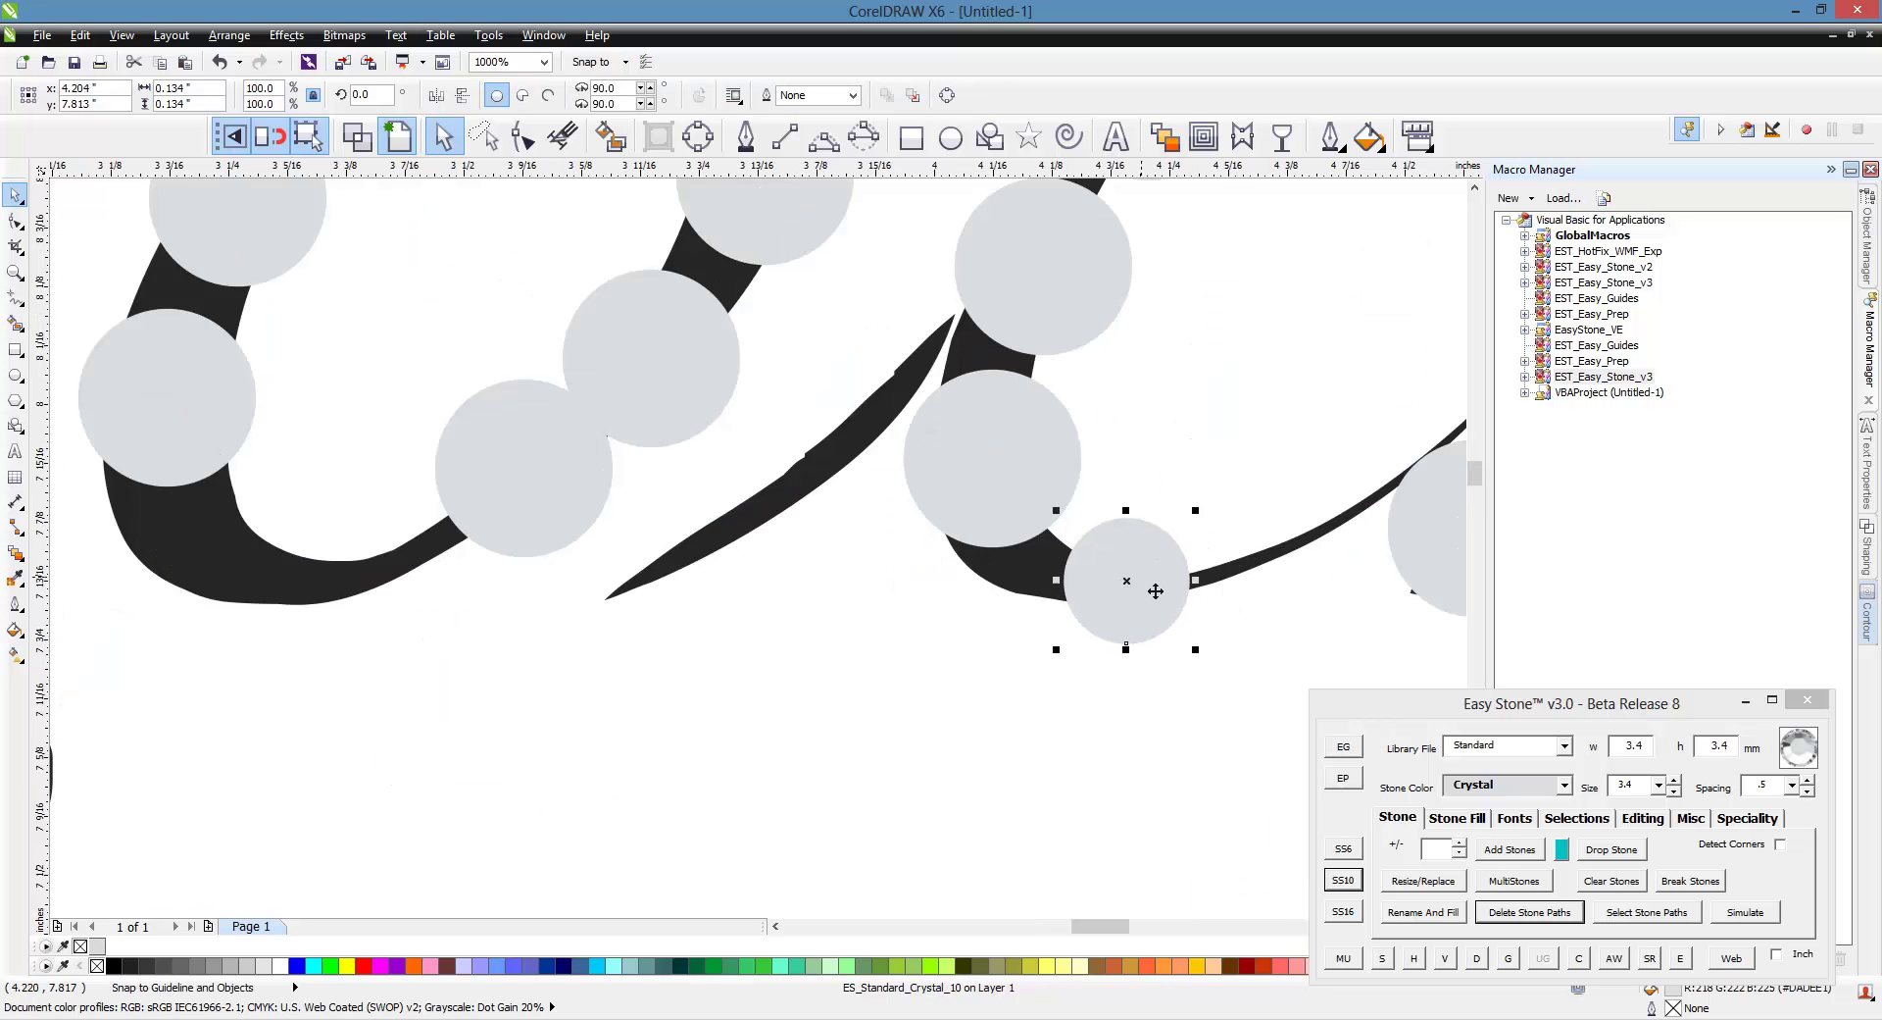
click(1311, 541)
scroll(1113, 588, down, 4)
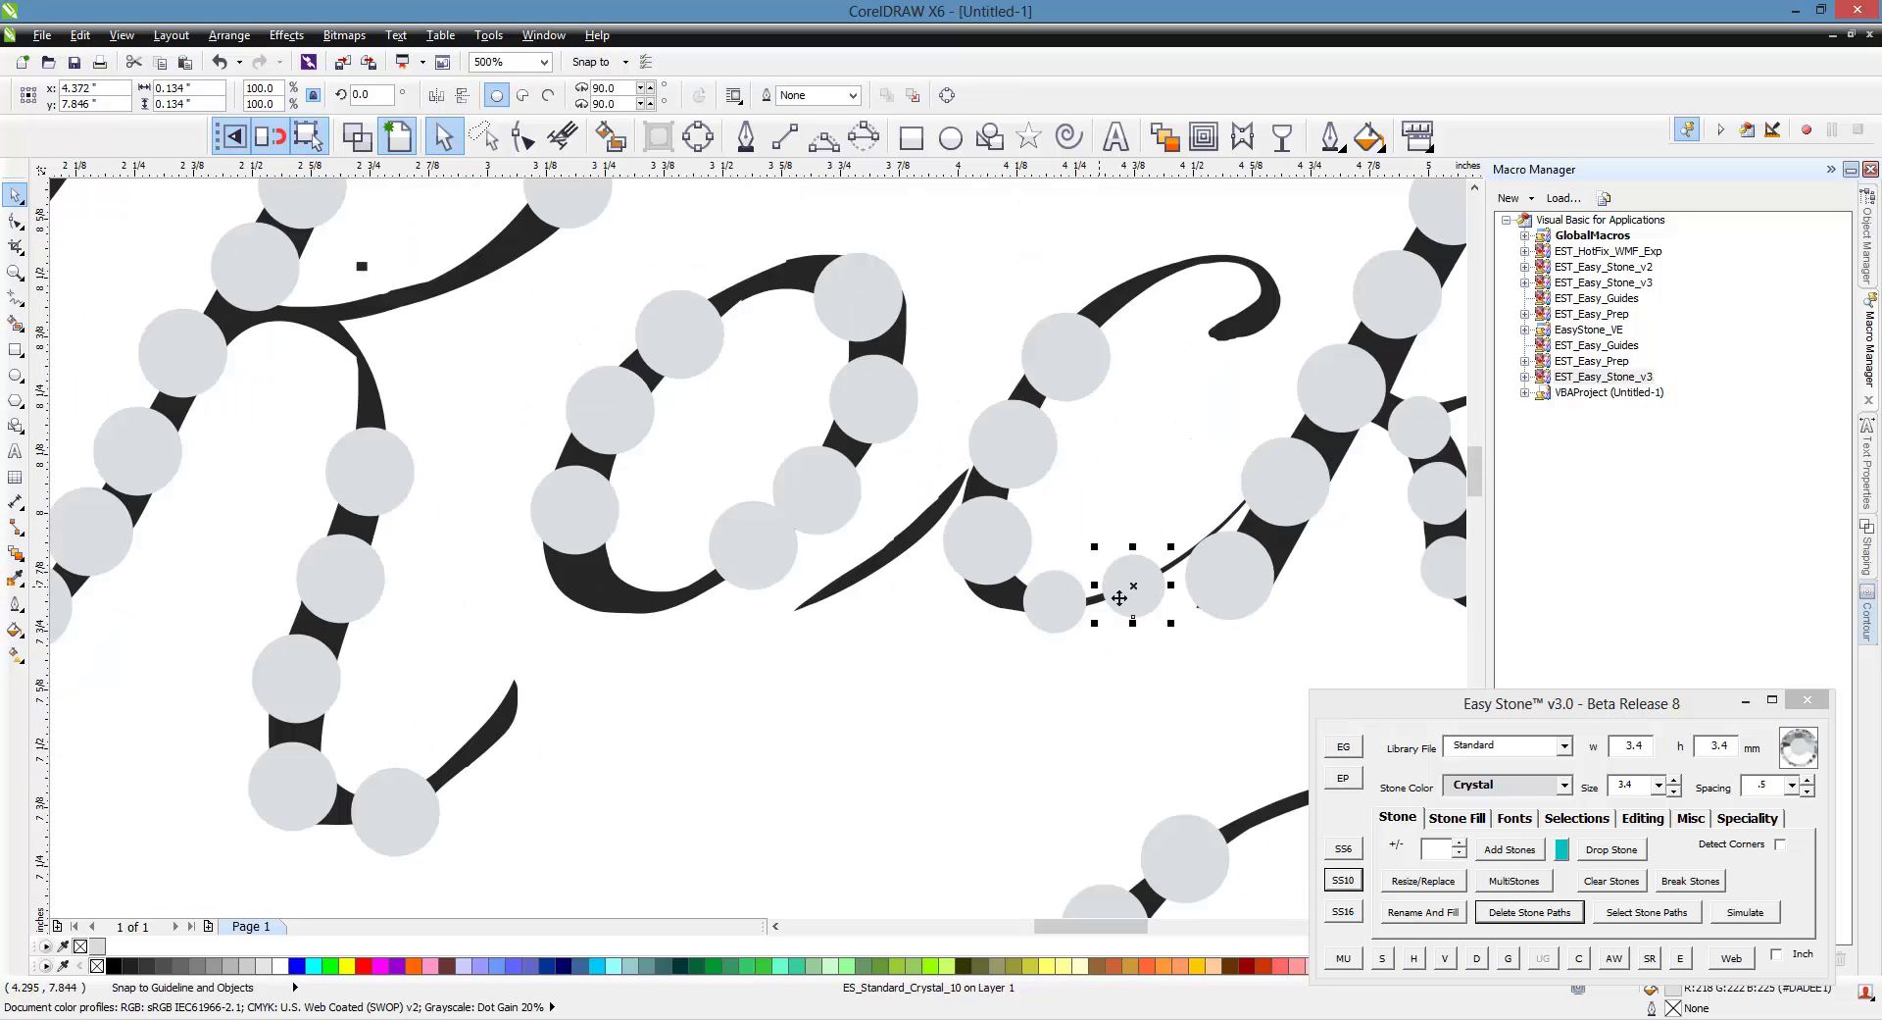
scroll(1079, 608, up, 4)
click(1155, 501)
click(1056, 592)
scroll(858, 498, down, 2)
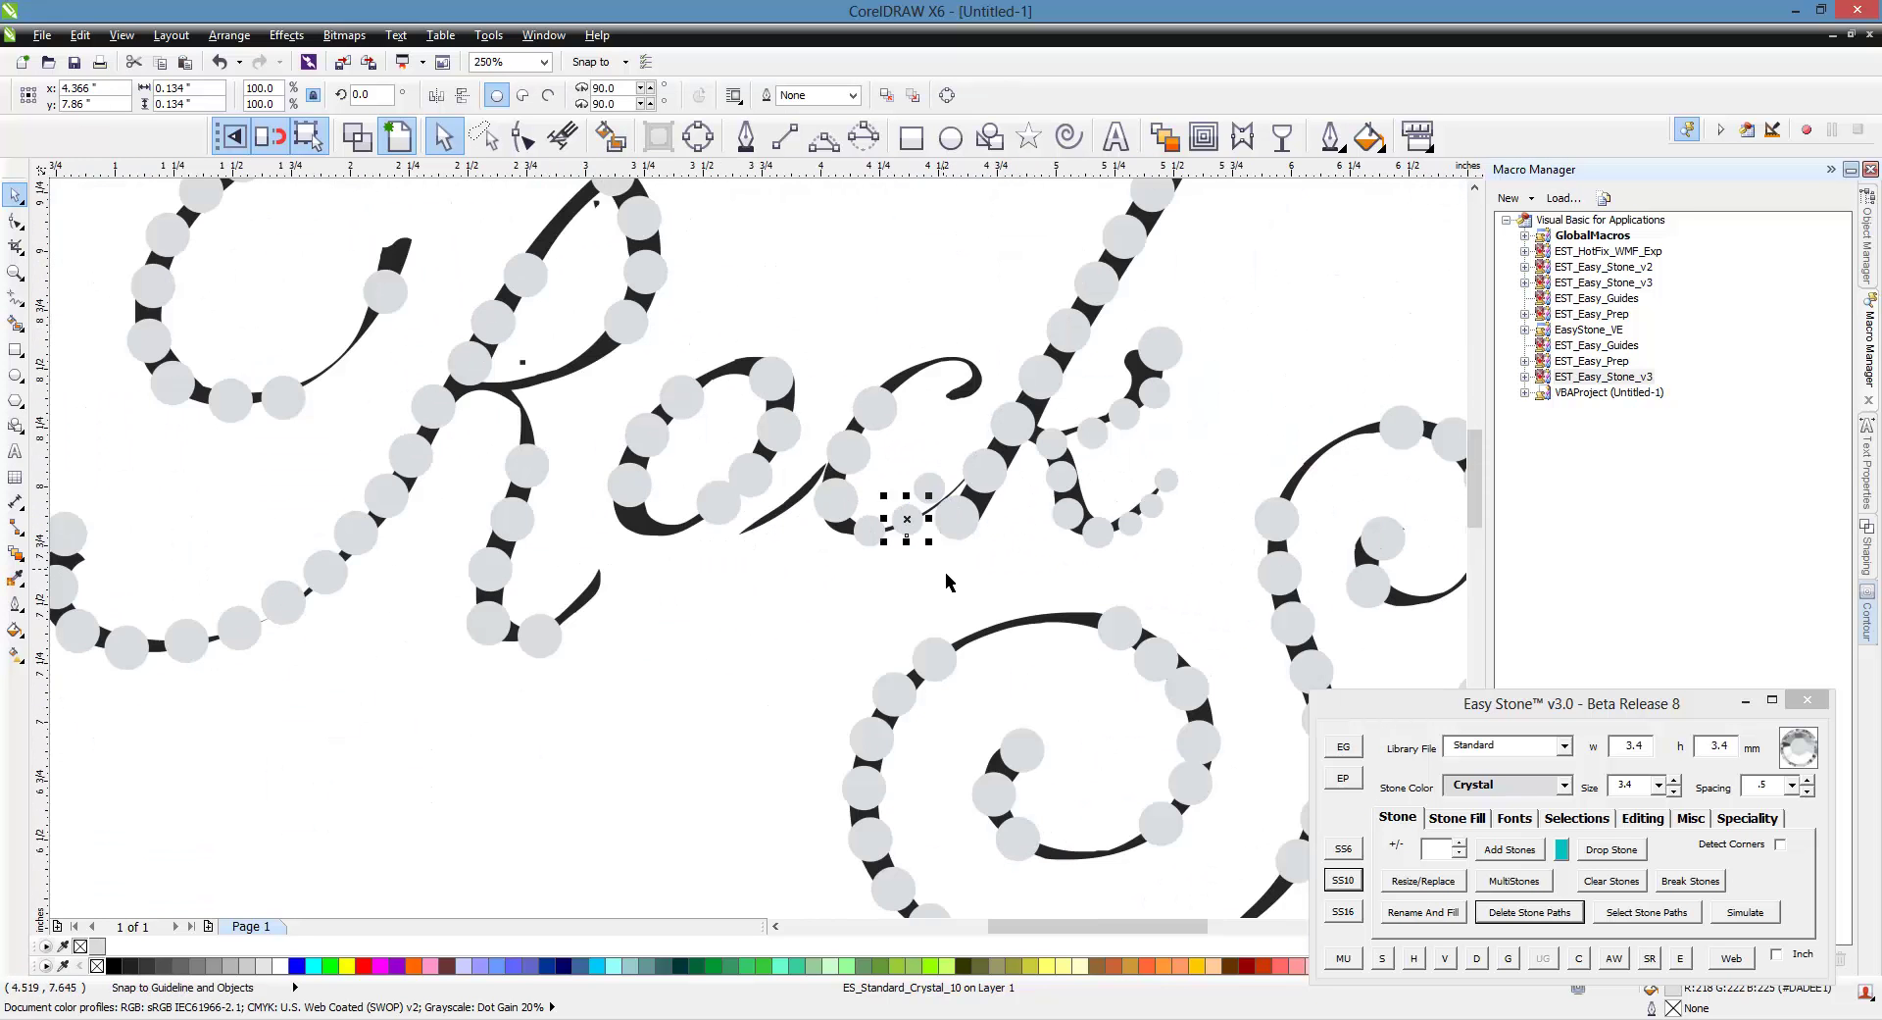
Place three 3.4 mm stones along the thin underside of the inner curl in the S's upper loop.
scroll(1078, 474, down, 1)
click(1185, 566)
scroll(1185, 565, up, 1)
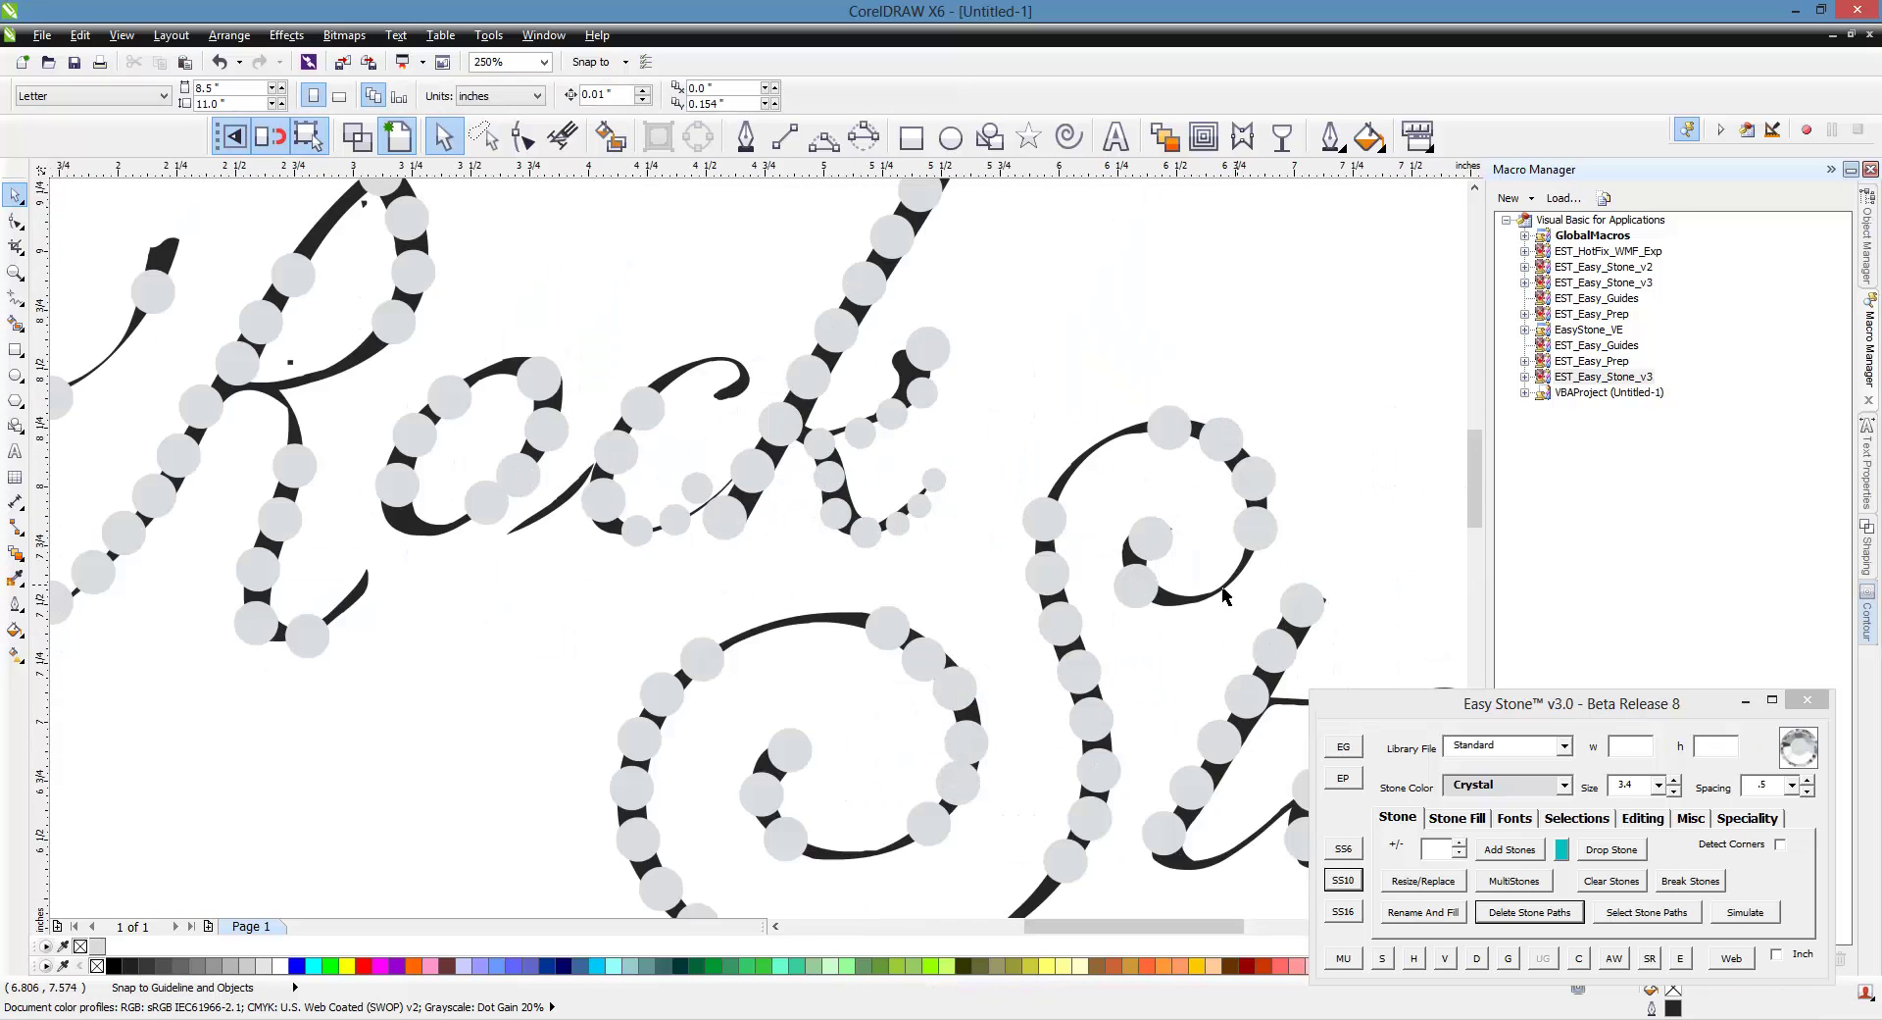
scroll(1279, 564, up, 2)
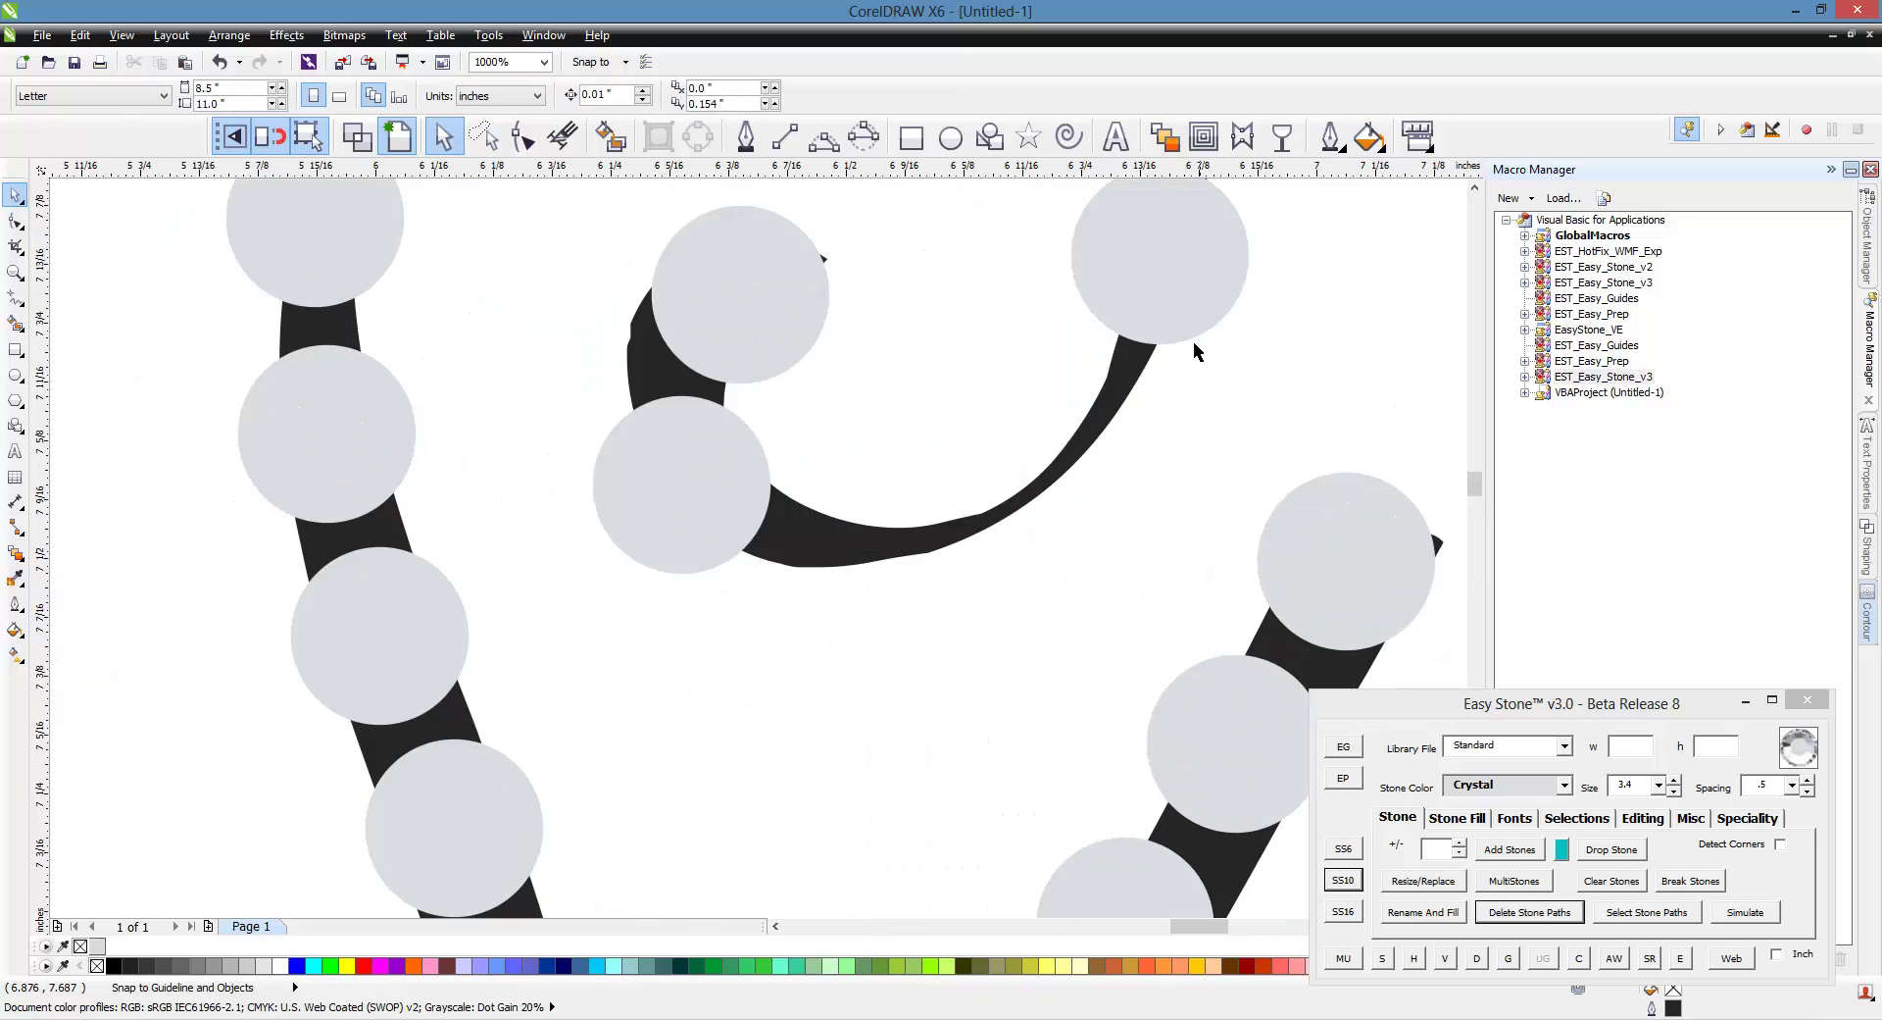
drag(1178, 293, 1006, 559)
right_click(1121, 459)
right_click(1020, 553)
right_click(877, 603)
drag(1002, 560, 862, 601)
Fill the thin upper-left arc of the S's upper loop with 3.4 mm stones.
scroll(978, 437, down, 1)
scroll(890, 291, up, 1)
scroll(1031, 499, down, 1)
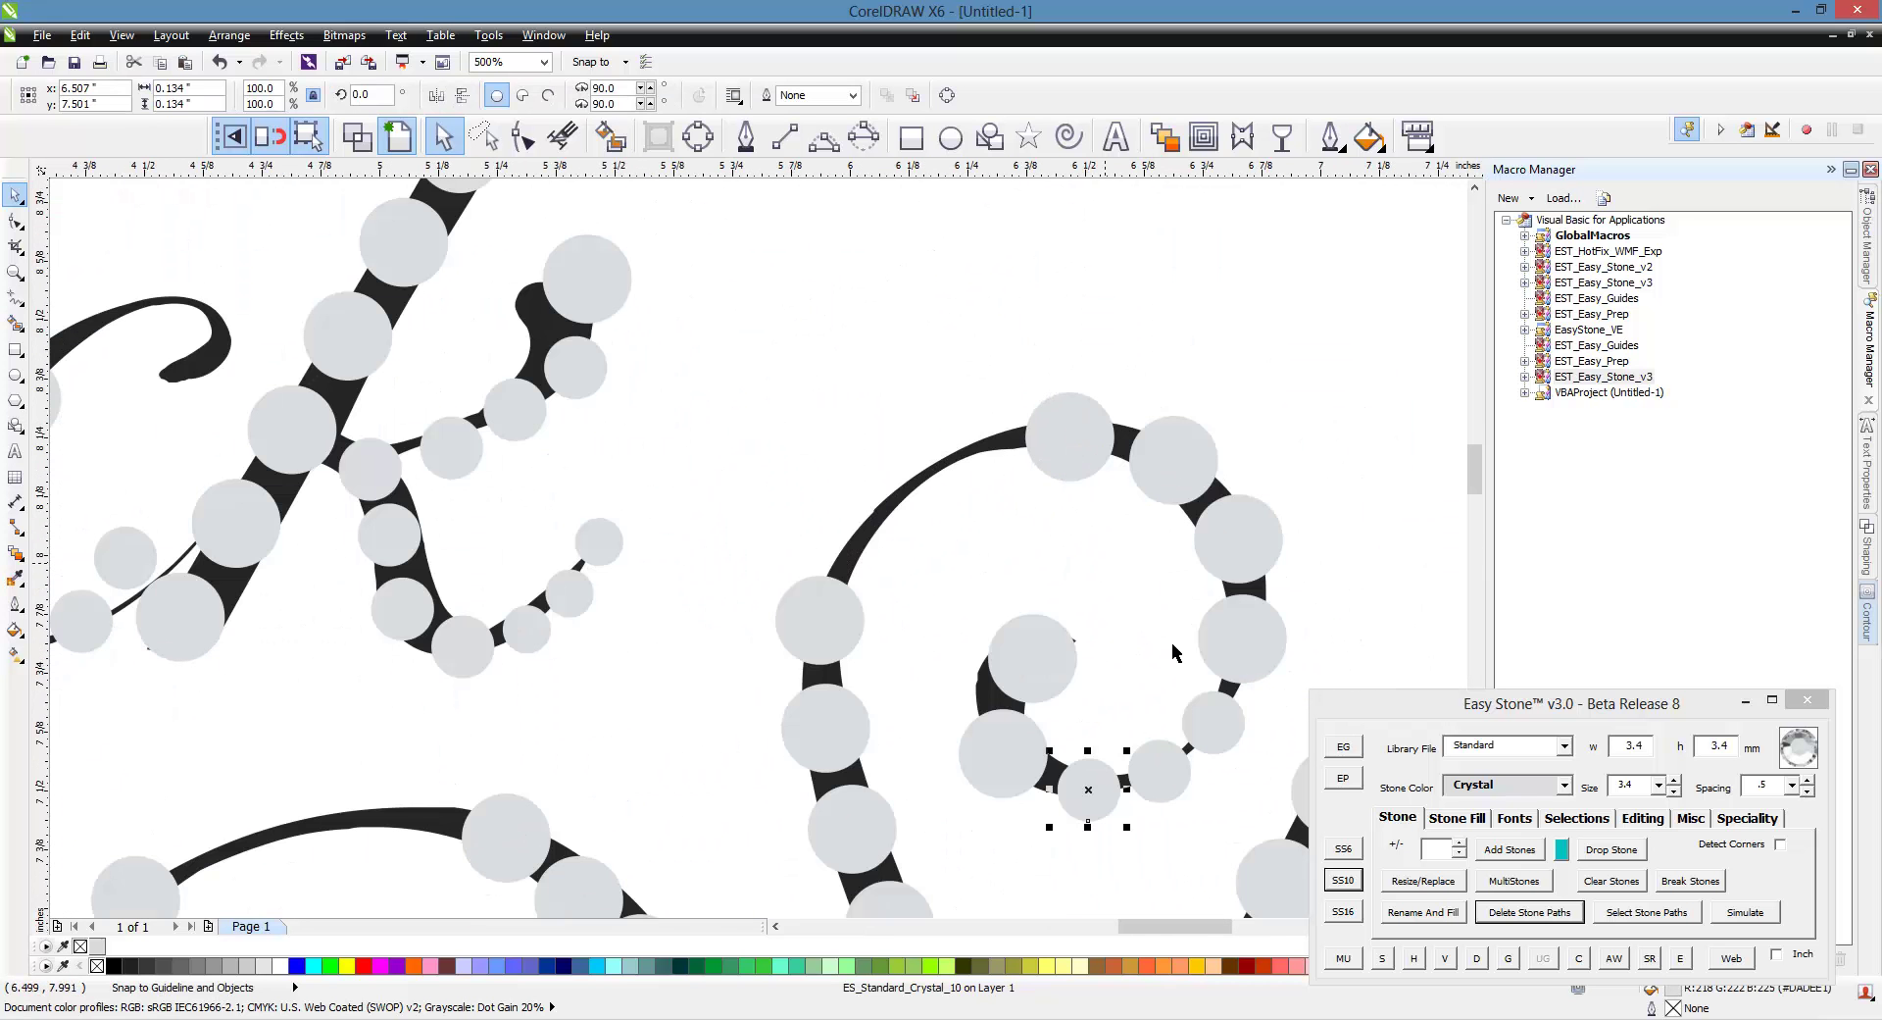
drag(1023, 496, 868, 545)
key(space)
Place four 3.4 mm stones across the thin top of the S's lower-left loop.
key(space)
scroll(965, 428, down, 1)
scroll(891, 565, up, 1)
drag(945, 415, 289, 737)
key(space)
key(space)
key(space)
Place three 3.4 mm stones along the thin bottom of the inner curl in the S's lower loop.
scroll(488, 512, down, 2)
scroll(525, 664, up, 2)
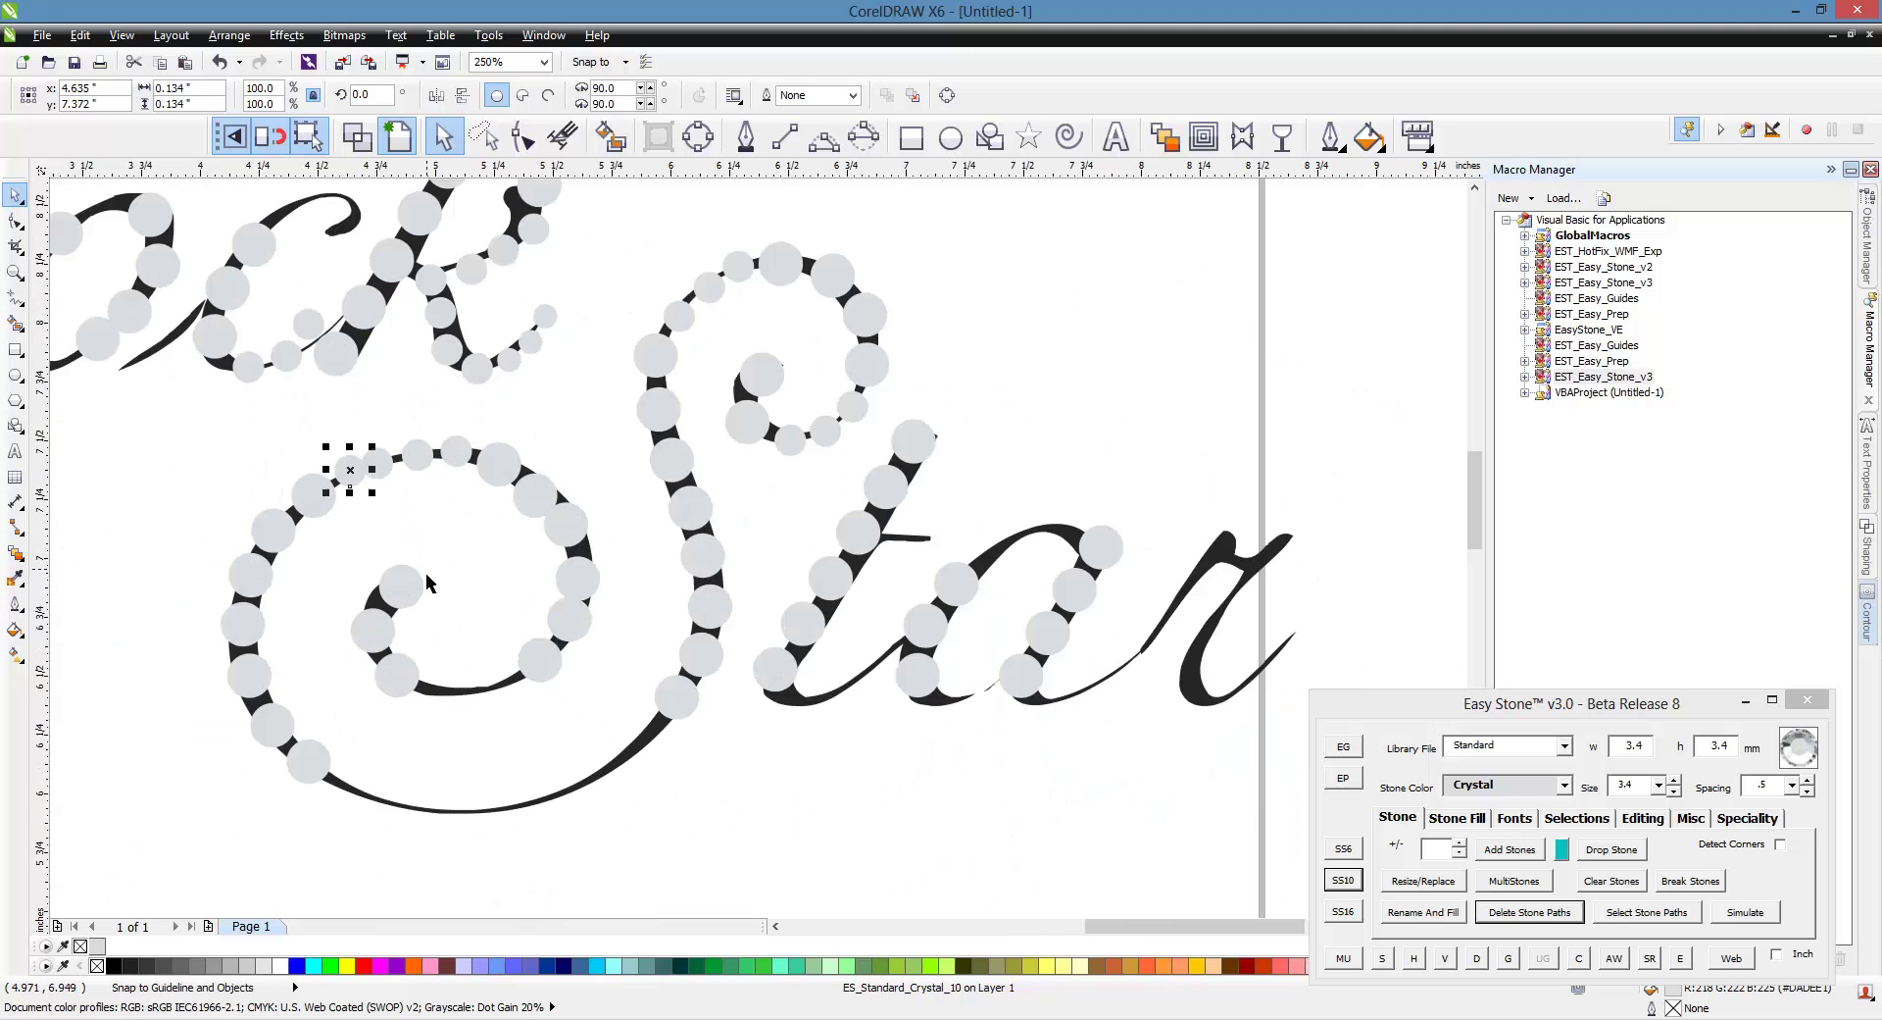
drag(428, 818, 445, 831)
key(space)
drag(445, 831, 593, 822)
key(space)
click(593, 829)
Place nine 3.4 mm stones along the thin bottom sweep of the S, from its stem around to the lower-left loop.
scroll(593, 829, down, 2)
scroll(549, 883, up, 2)
click(1049, 642)
click(1008, 686)
click(949, 721)
click(869, 748)
click(750, 781)
click(629, 785)
click(573, 787)
click(501, 773)
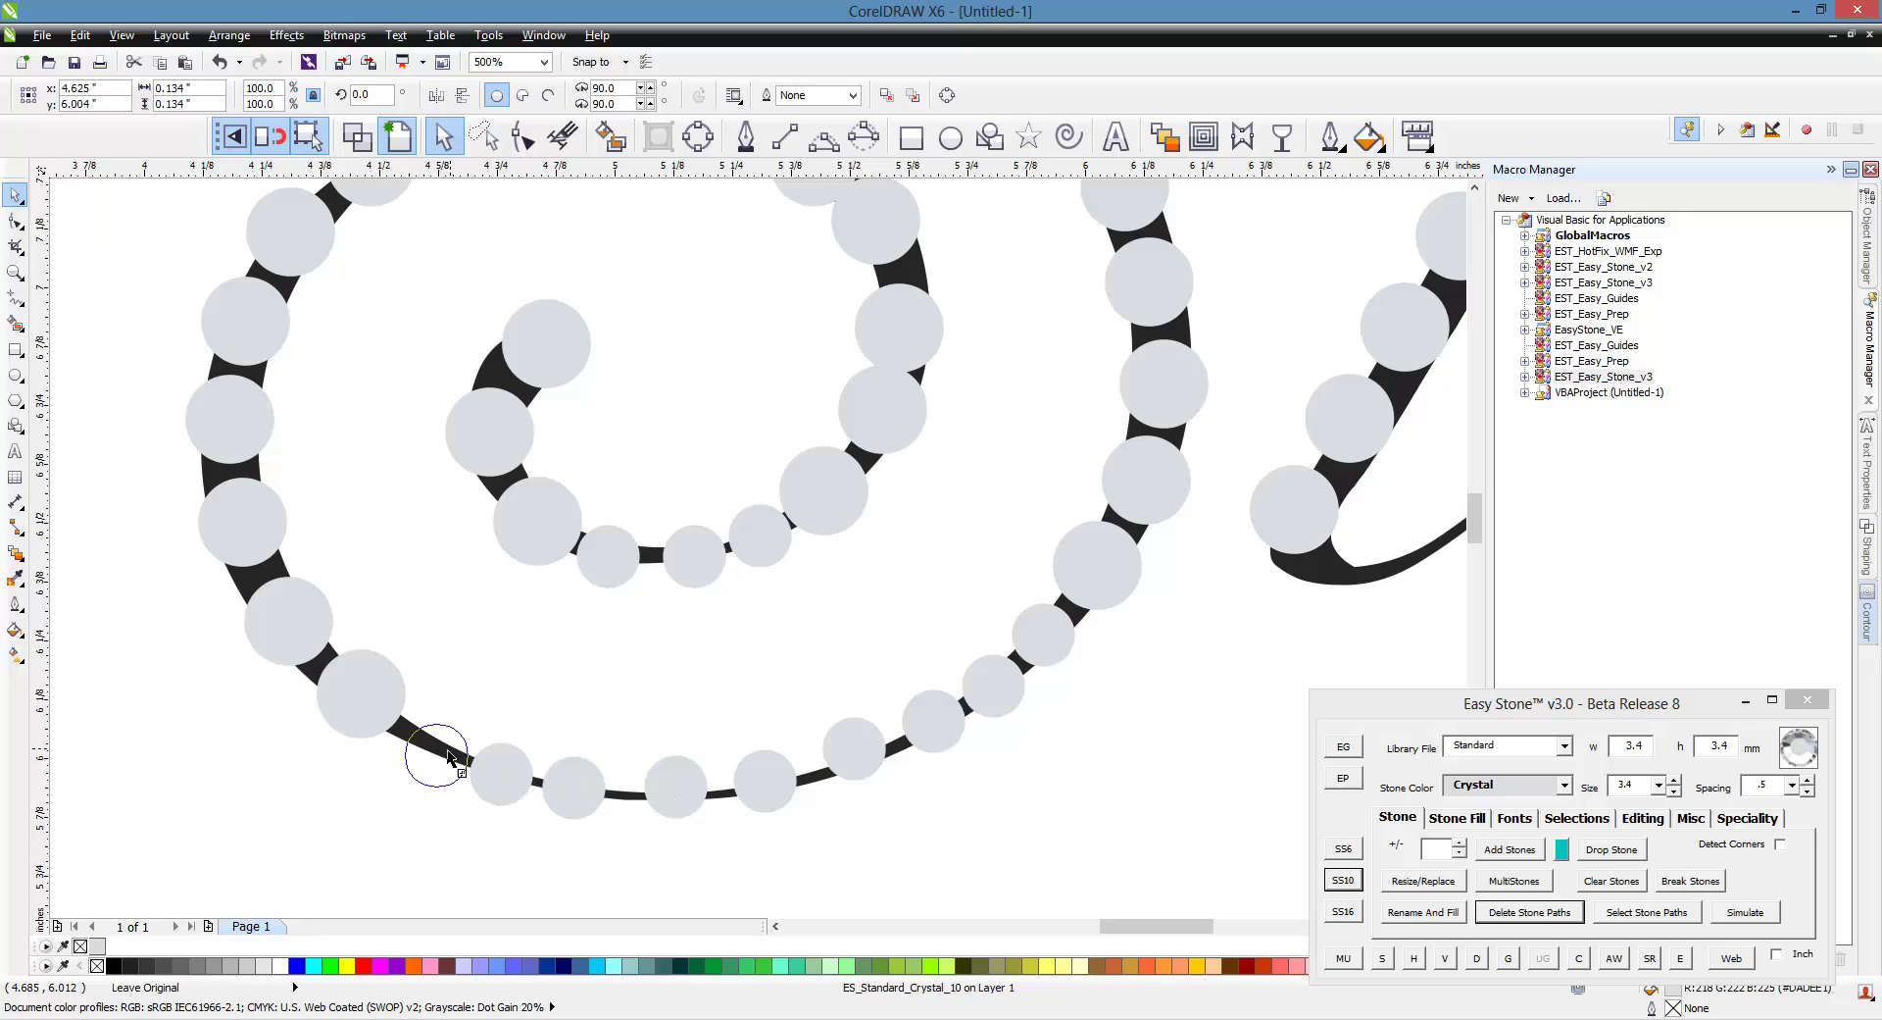
click(425, 749)
Place three 3.4 mm stones along the upper arch of the "a" in Star.
scroll(556, 687, down, 2)
scroll(814, 700, up, 1)
scroll(1003, 603, up, 2)
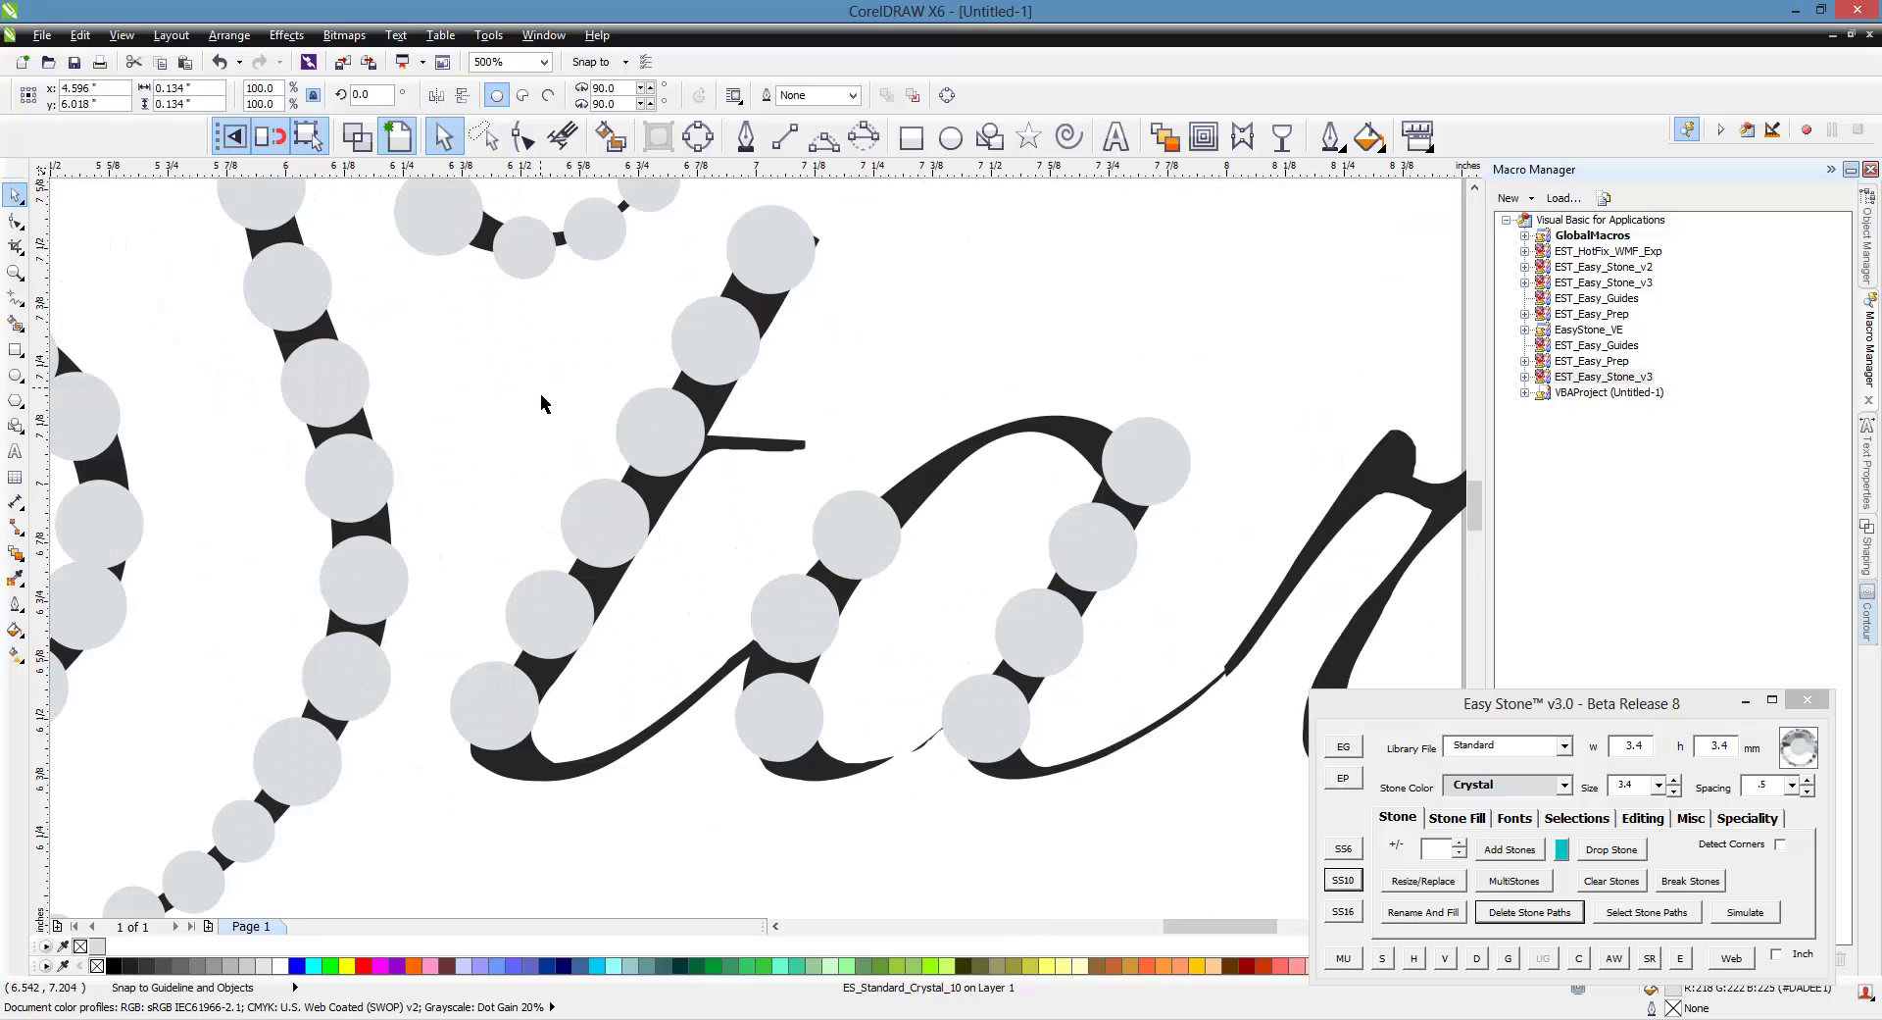
scroll(331, 426, down, 2)
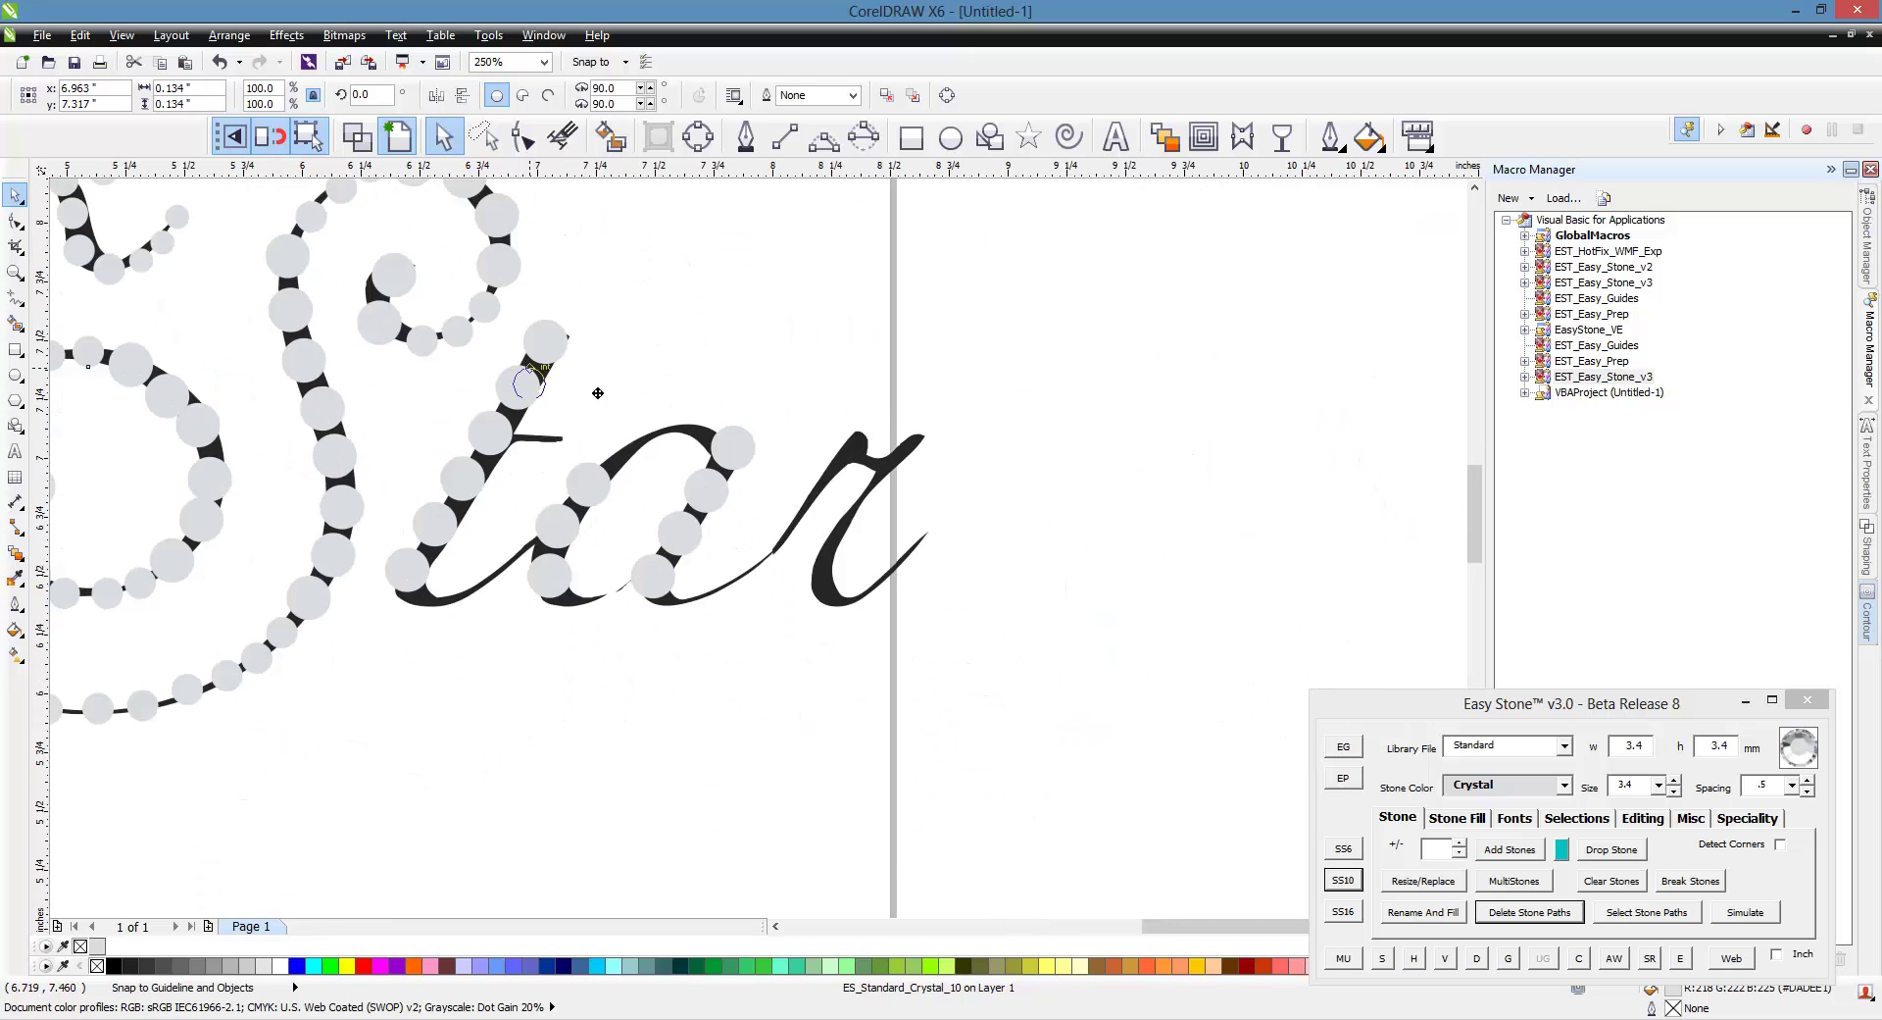
drag(608, 408, 876, 406)
scroll(625, 445, up, 2)
key(F10)
key(space)
key(space)
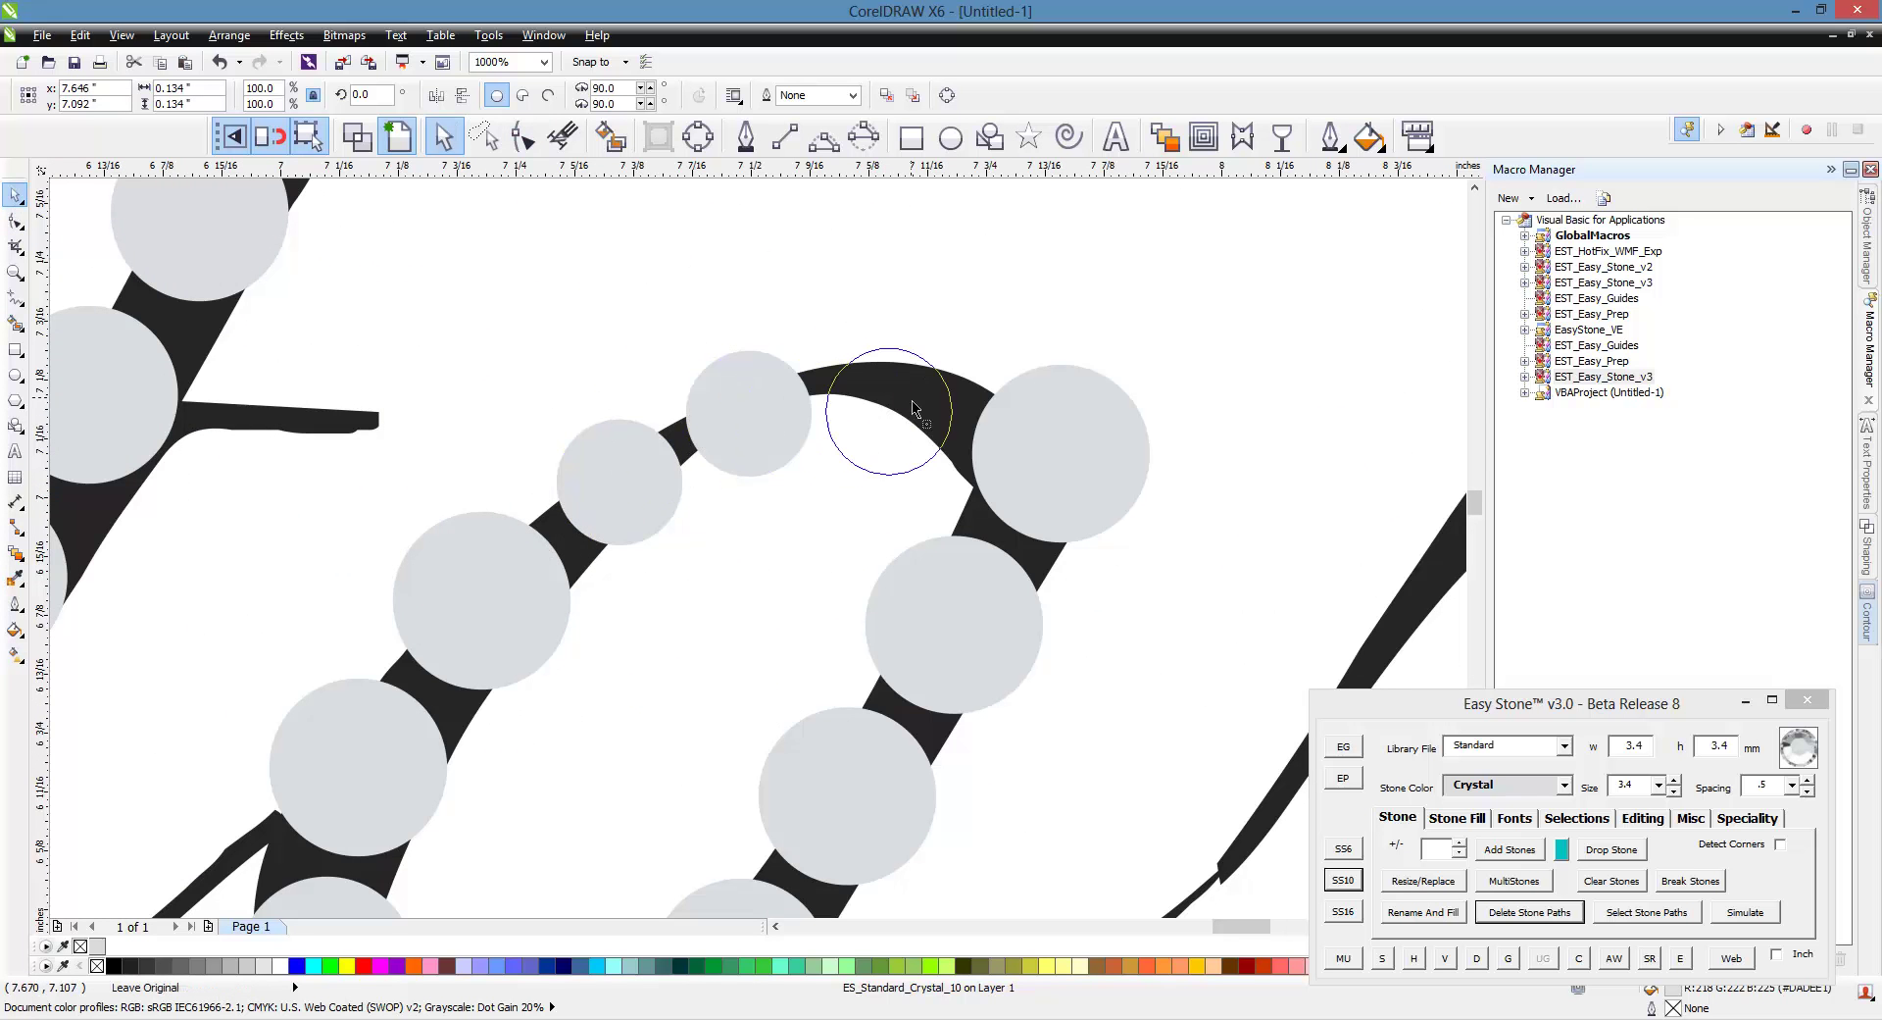
click(875, 403)
Place two 3.4 mm stones along the bottom of the "a" bowl, between its two thick strokes.
scroll(914, 263, down, 2)
scroll(674, 574, up, 1)
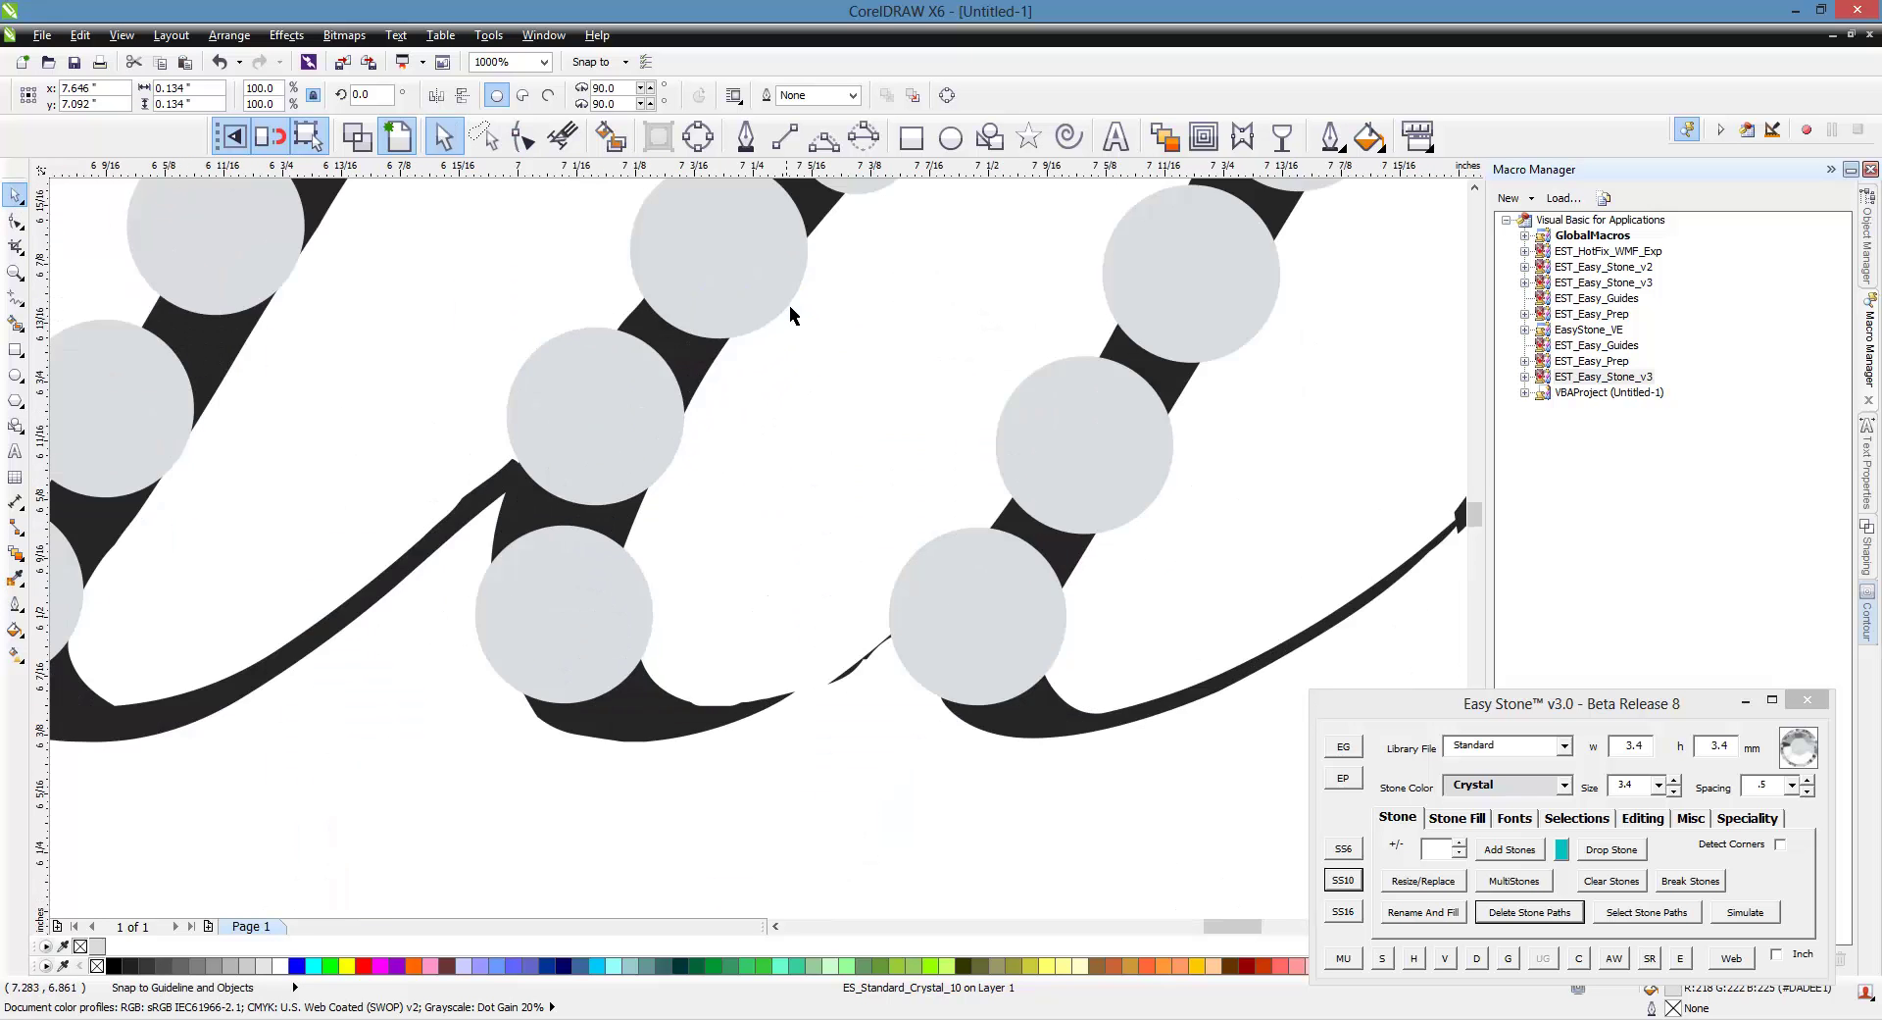
scroll(784, 380, down, 1)
drag(829, 262, 732, 602)
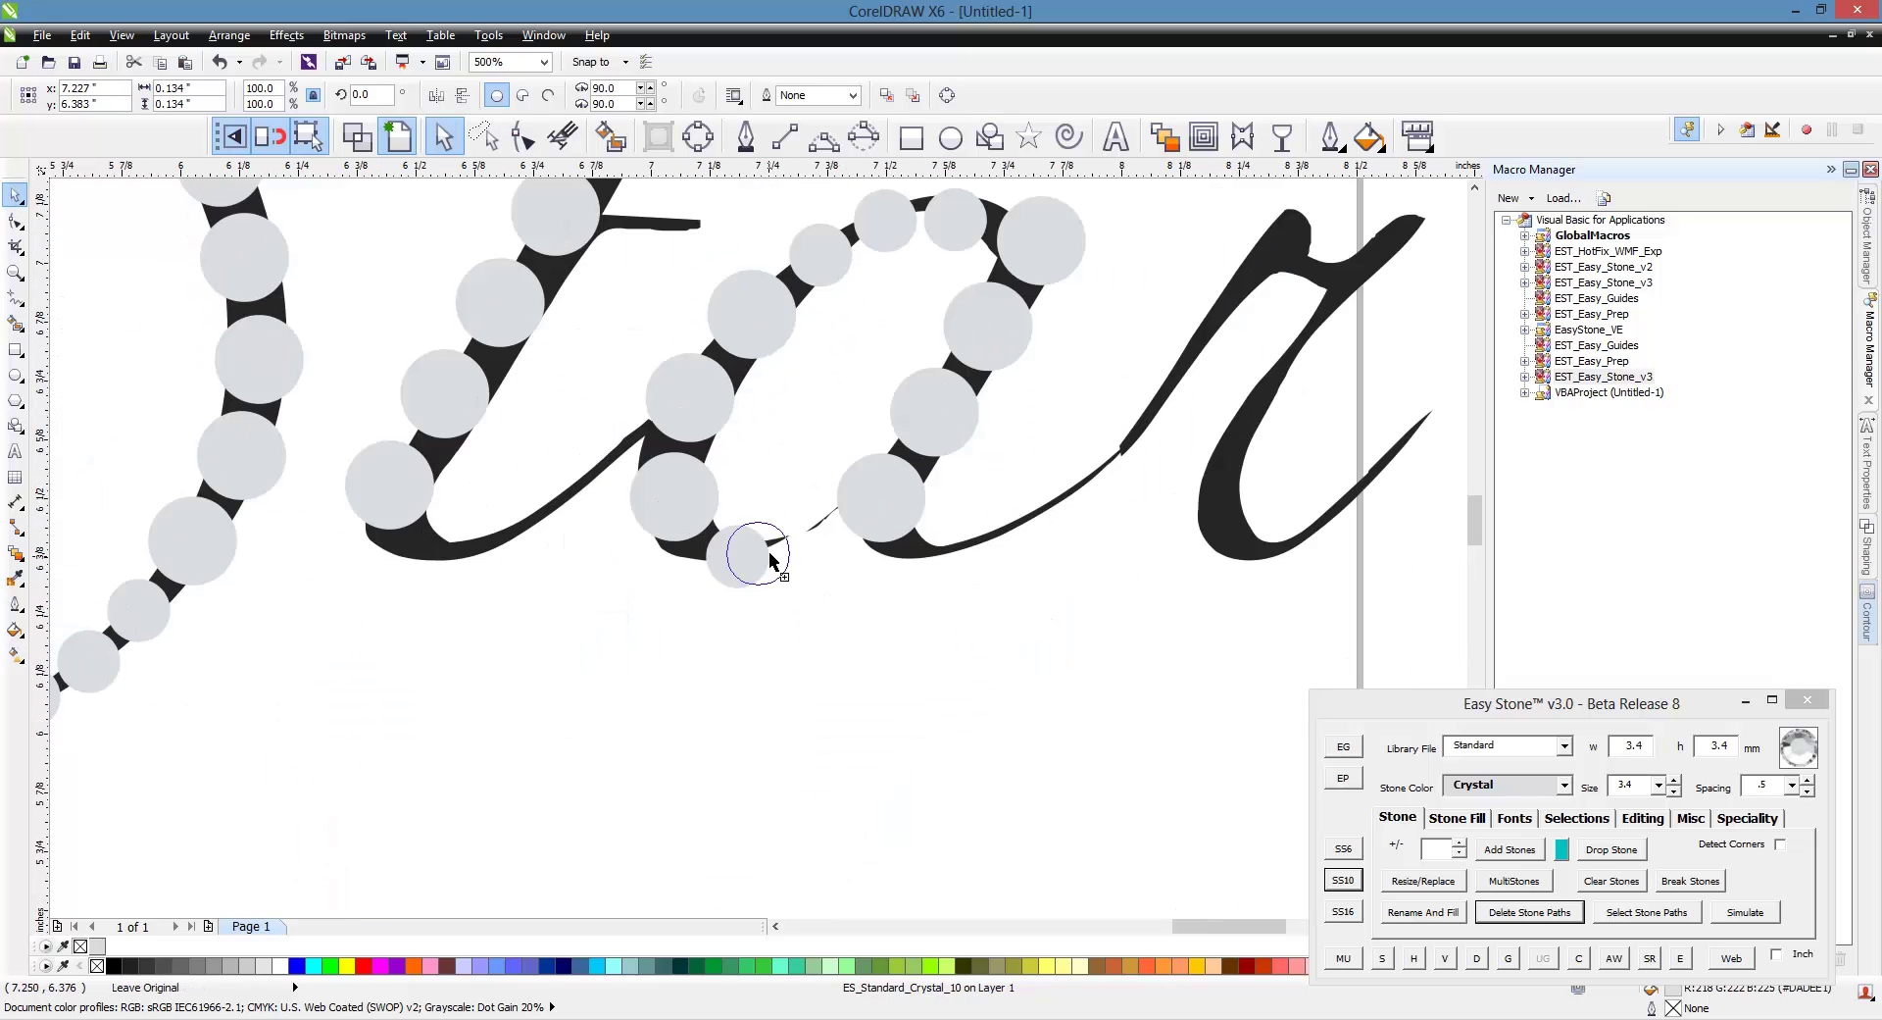
click(816, 545)
Place four 3.4 mm stones along the thin stroke joining the bottom of the "t" to the "a".
scroll(726, 574, up, 2)
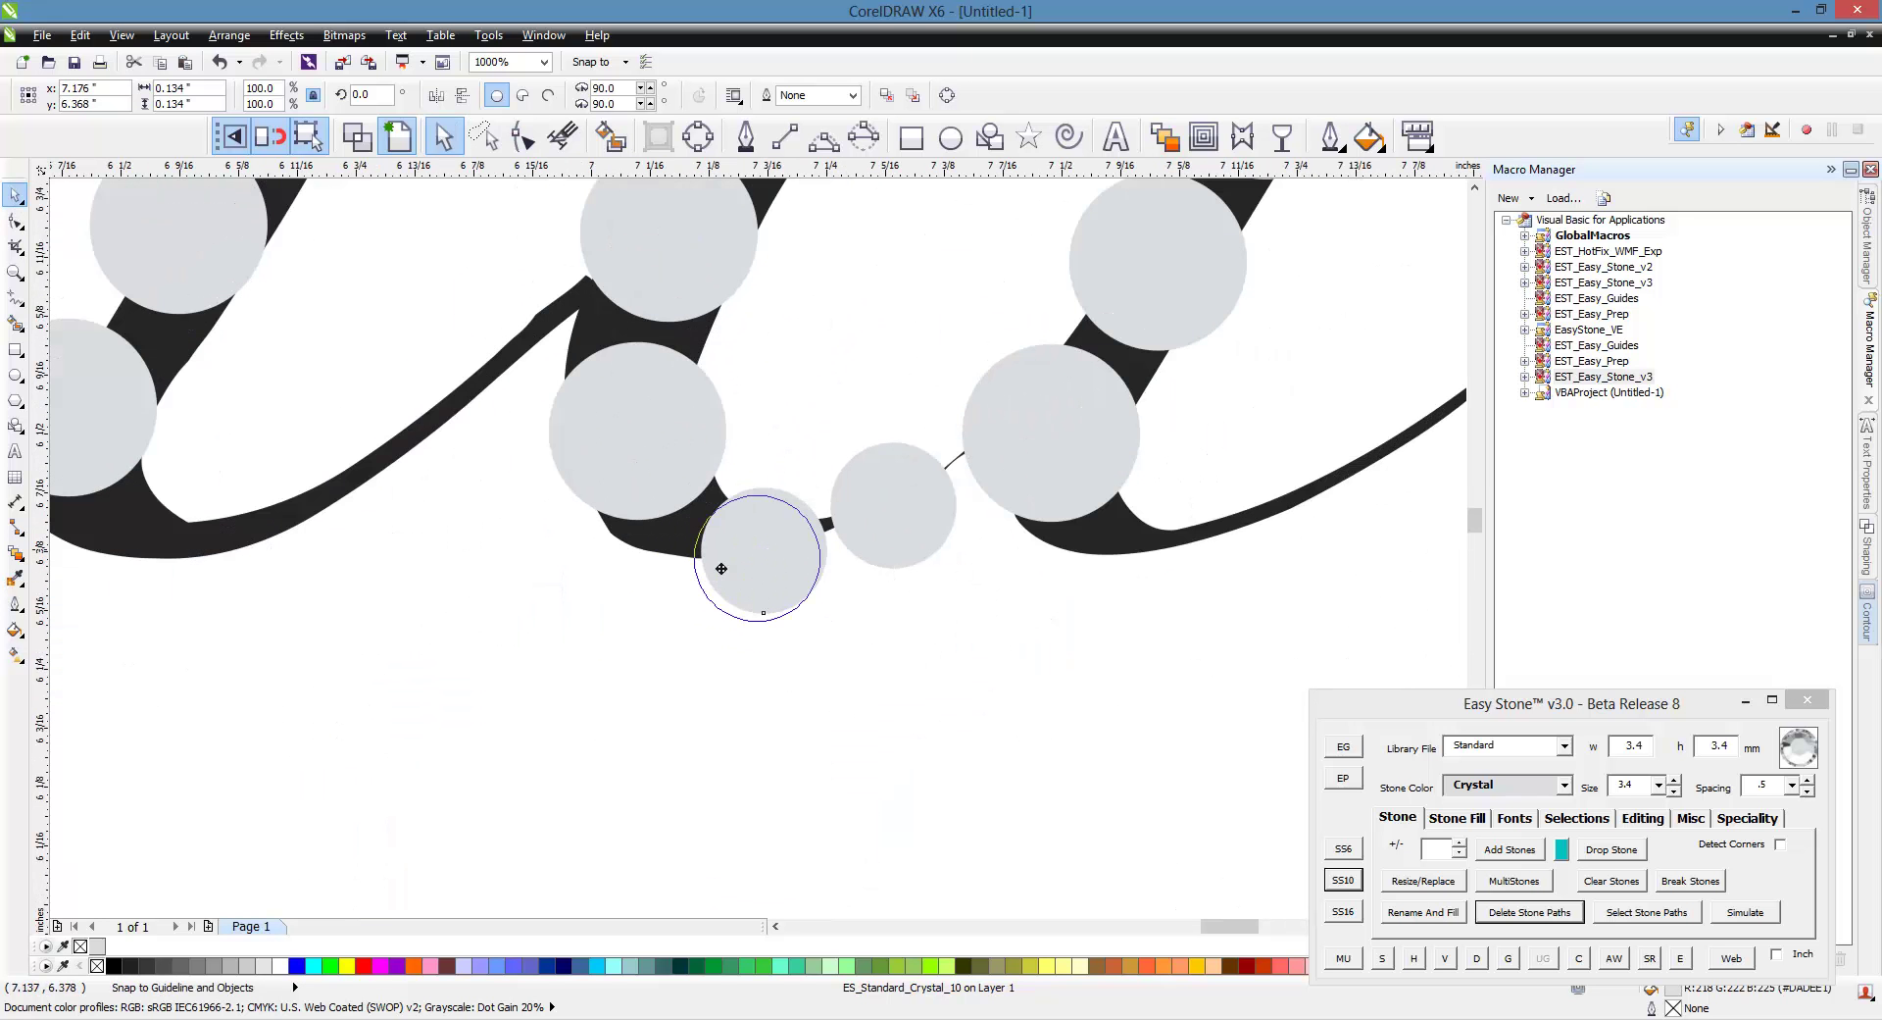
click(179, 536)
click(326, 504)
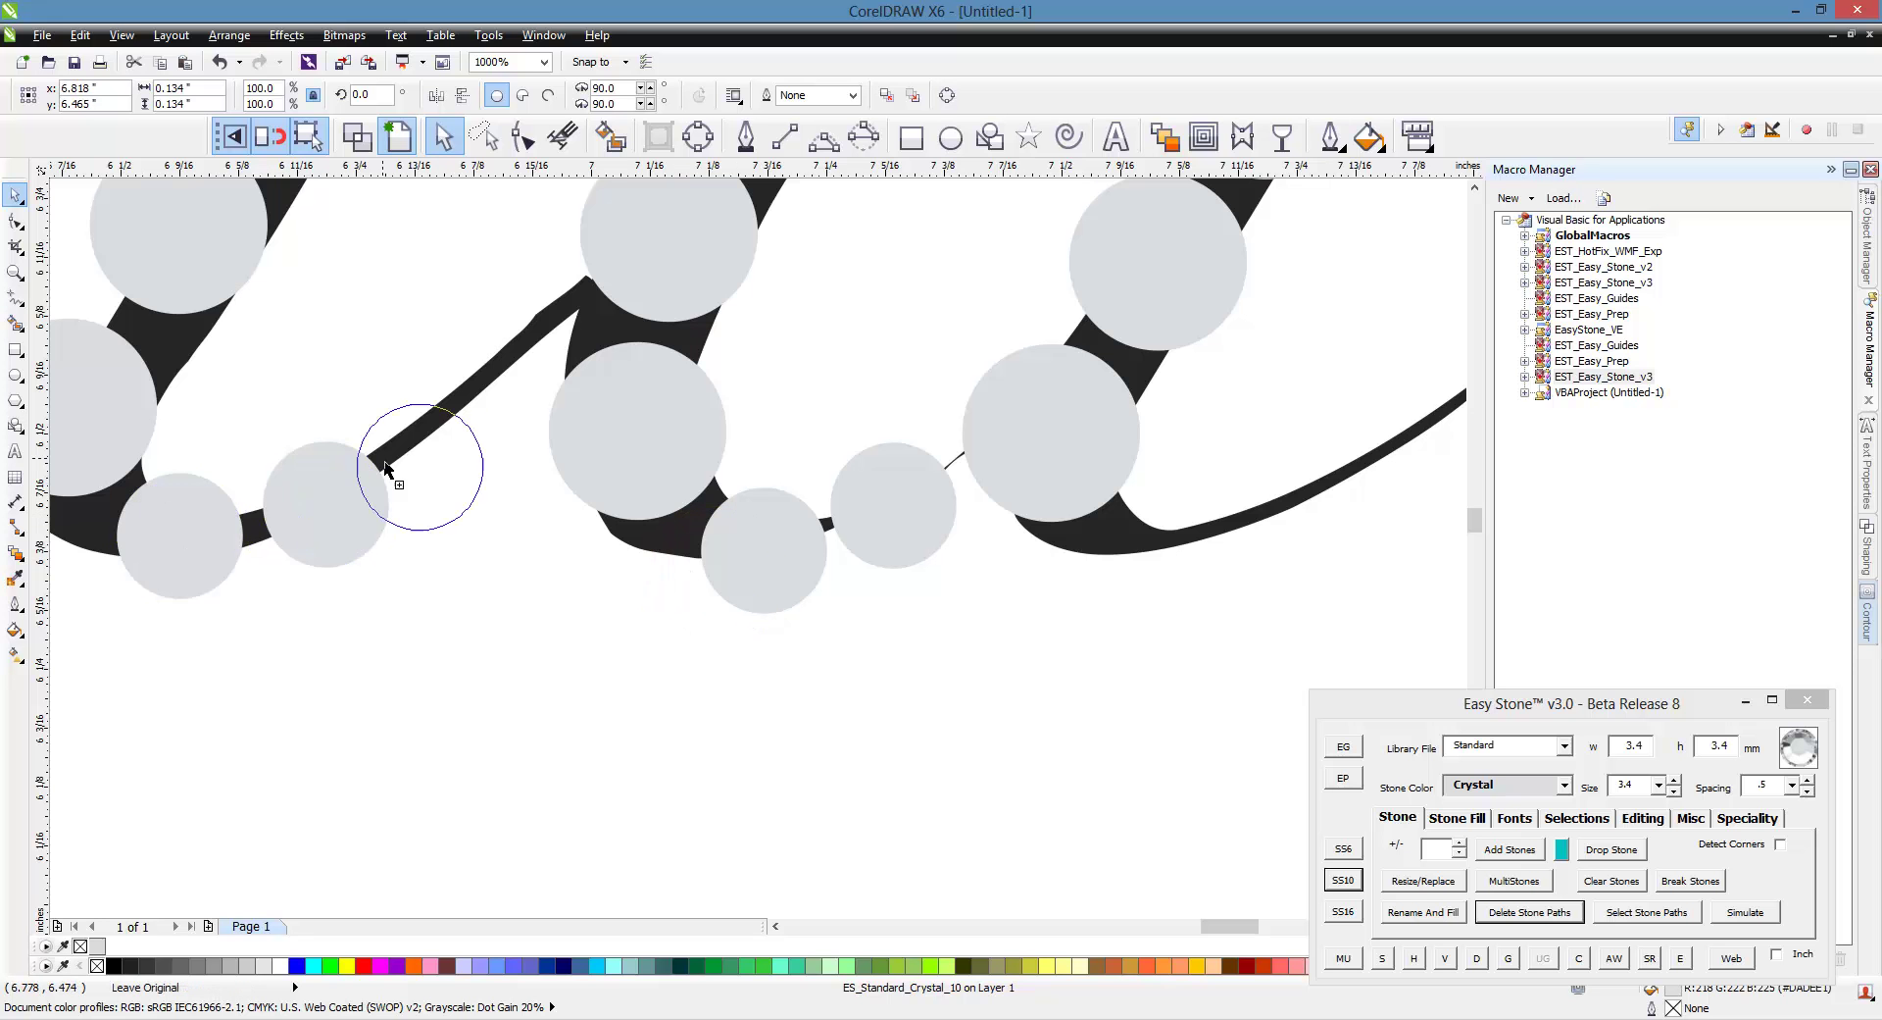
click(420, 414)
click(477, 320)
Place four 3.4 mm stones from the foot of the "a" along its thin exit stroke toward the "r".
scroll(545, 535, down, 2)
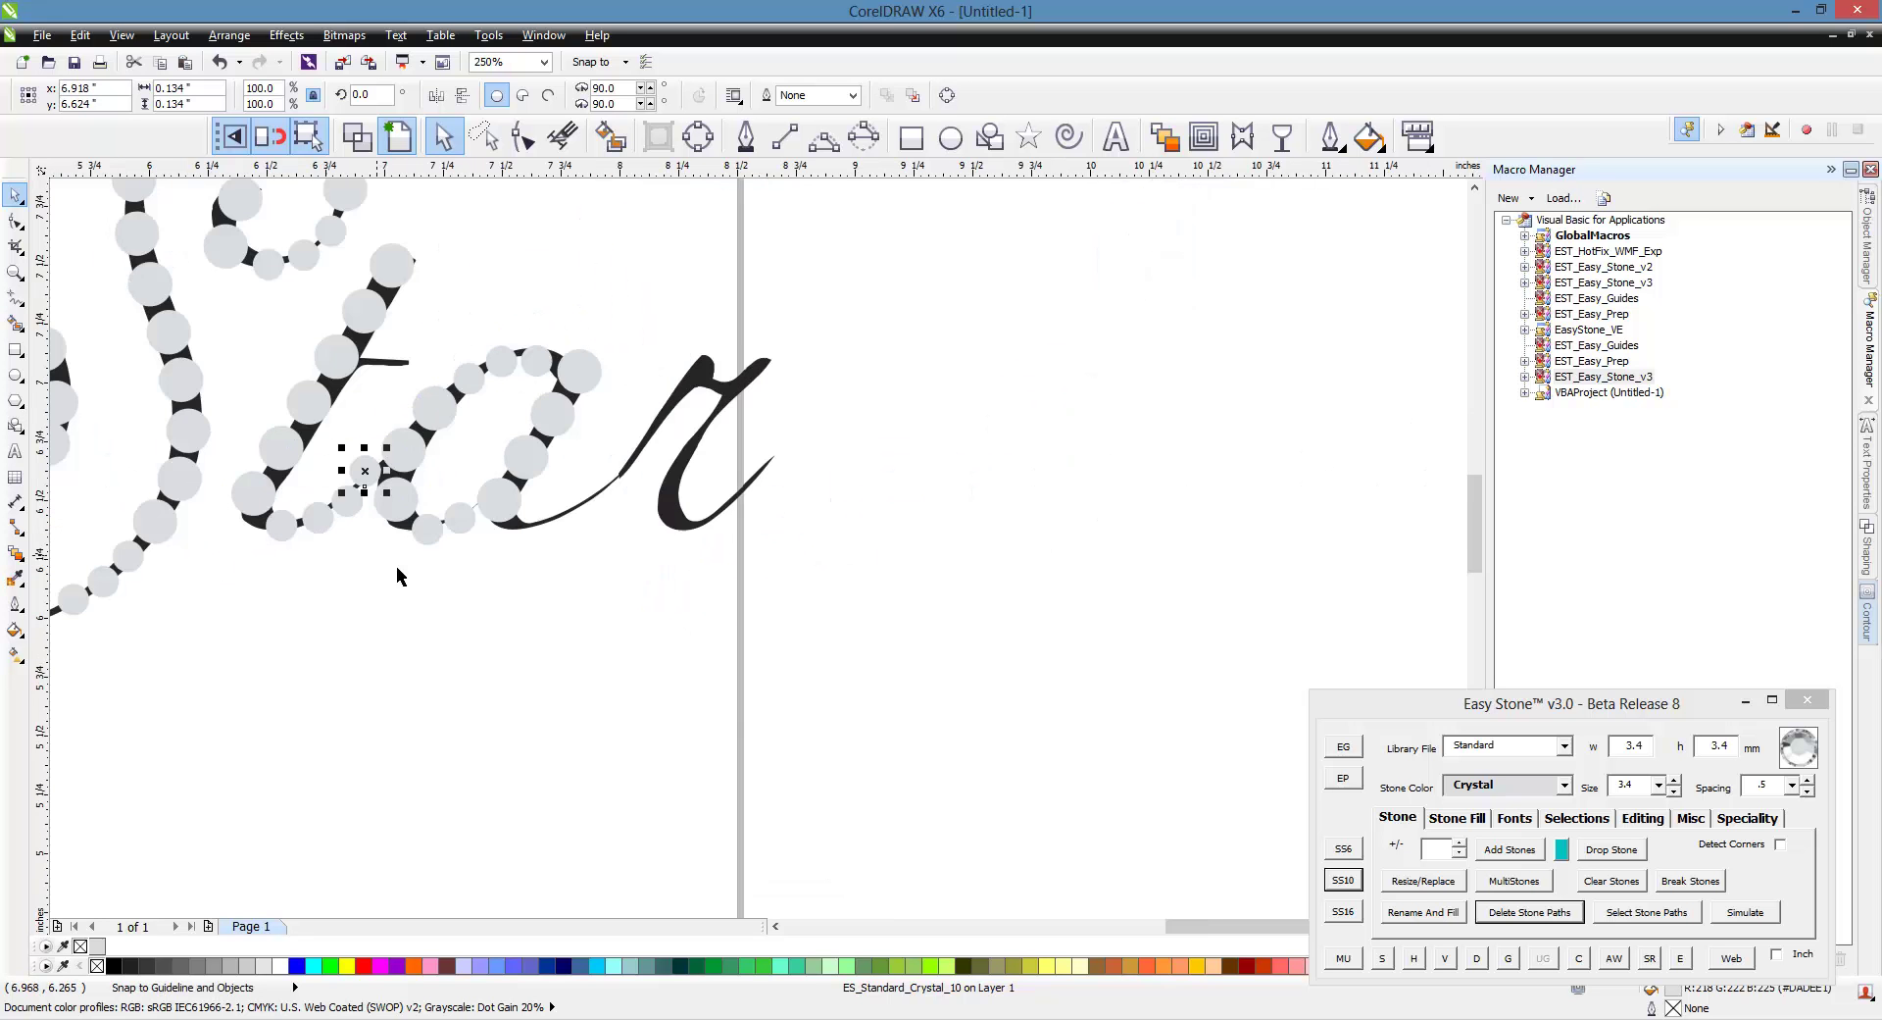
scroll(586, 405, up, 2)
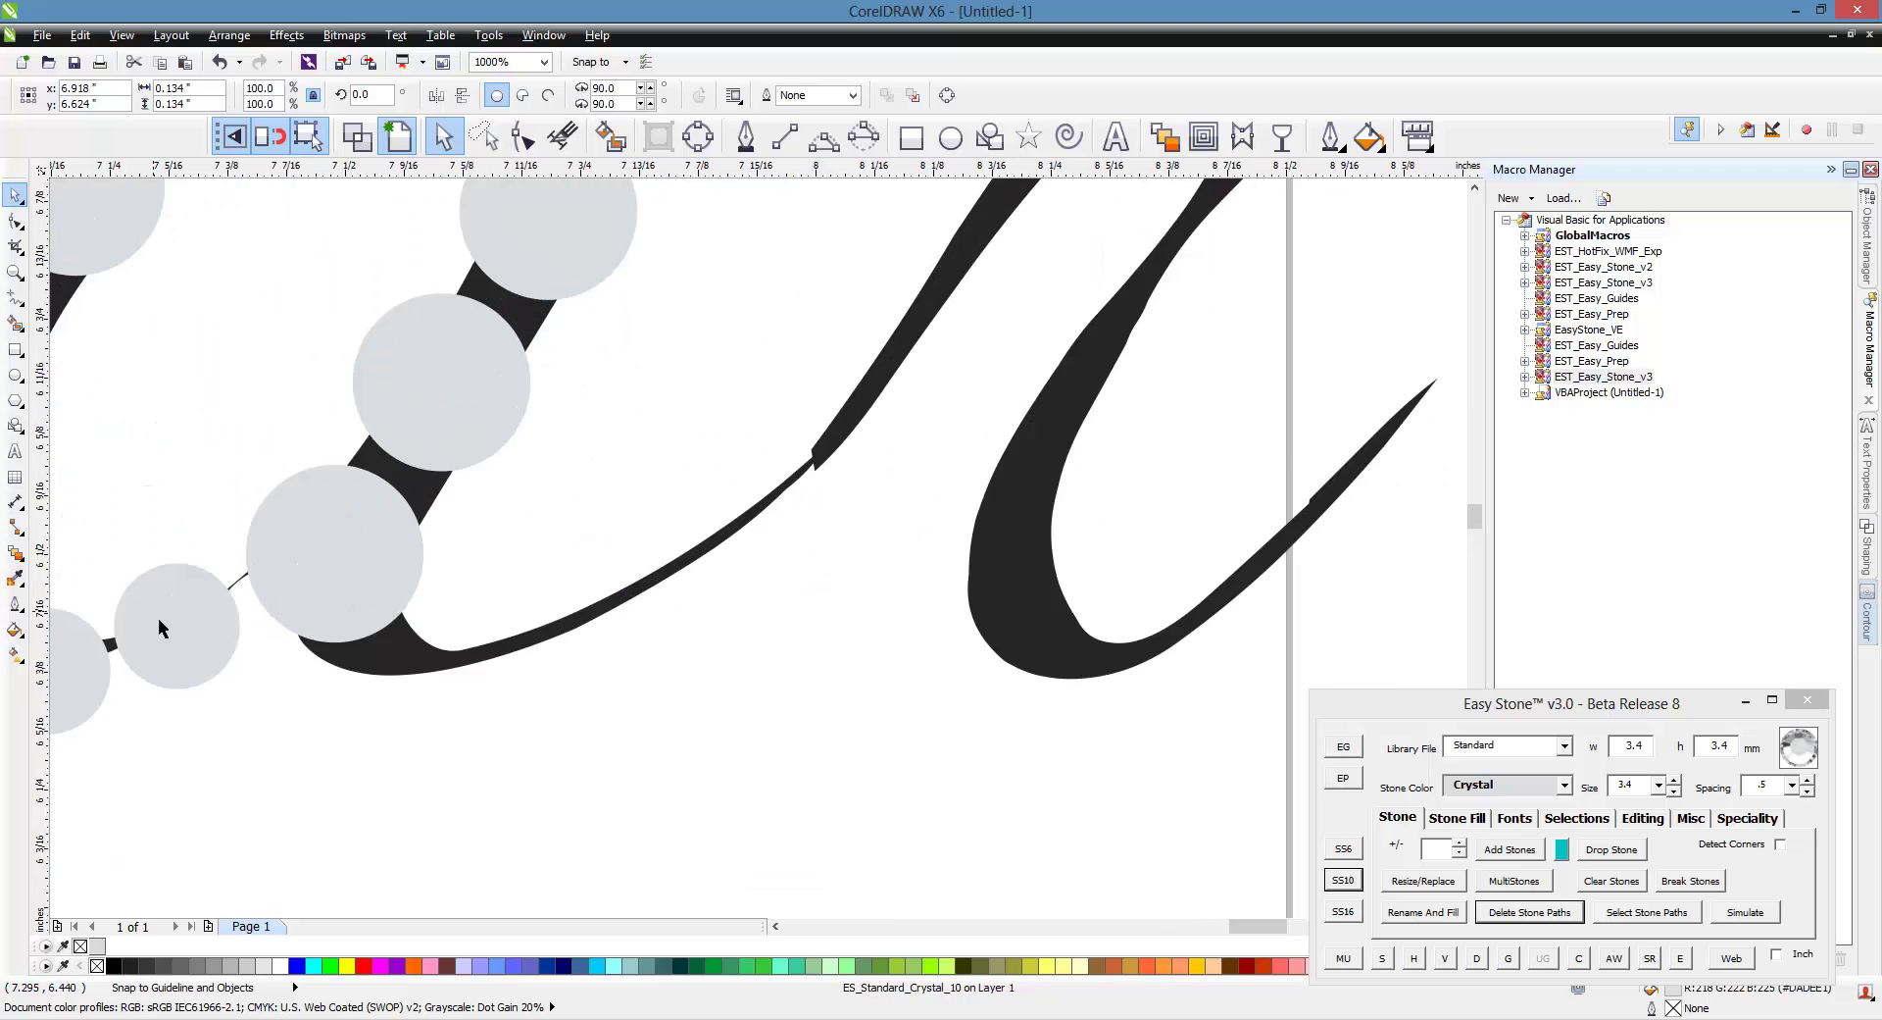
click(567, 609)
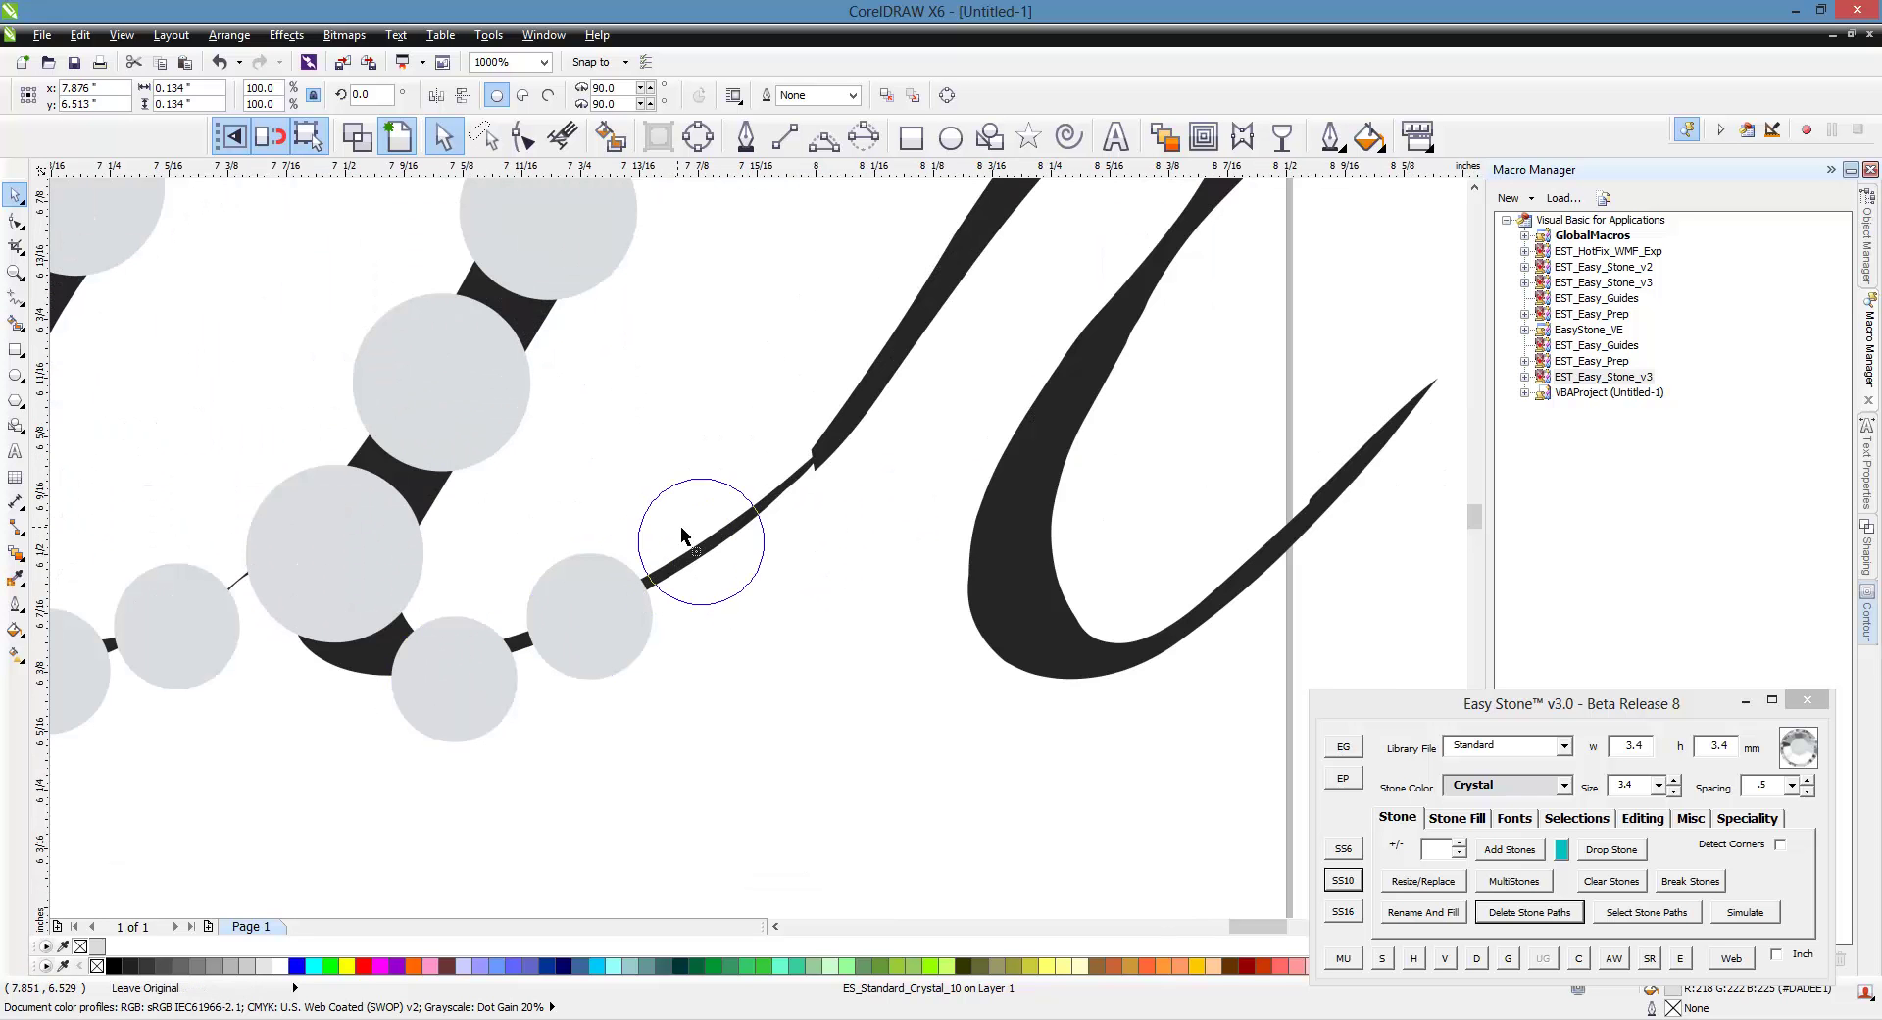
click(684, 530)
click(794, 430)
Place four 3.4 mm stones up the rising stroke of the "r", adjusting the last one onto the stroke's upper tip.
scroll(755, 630, down, 2)
scroll(800, 600, up, 2)
click(833, 535)
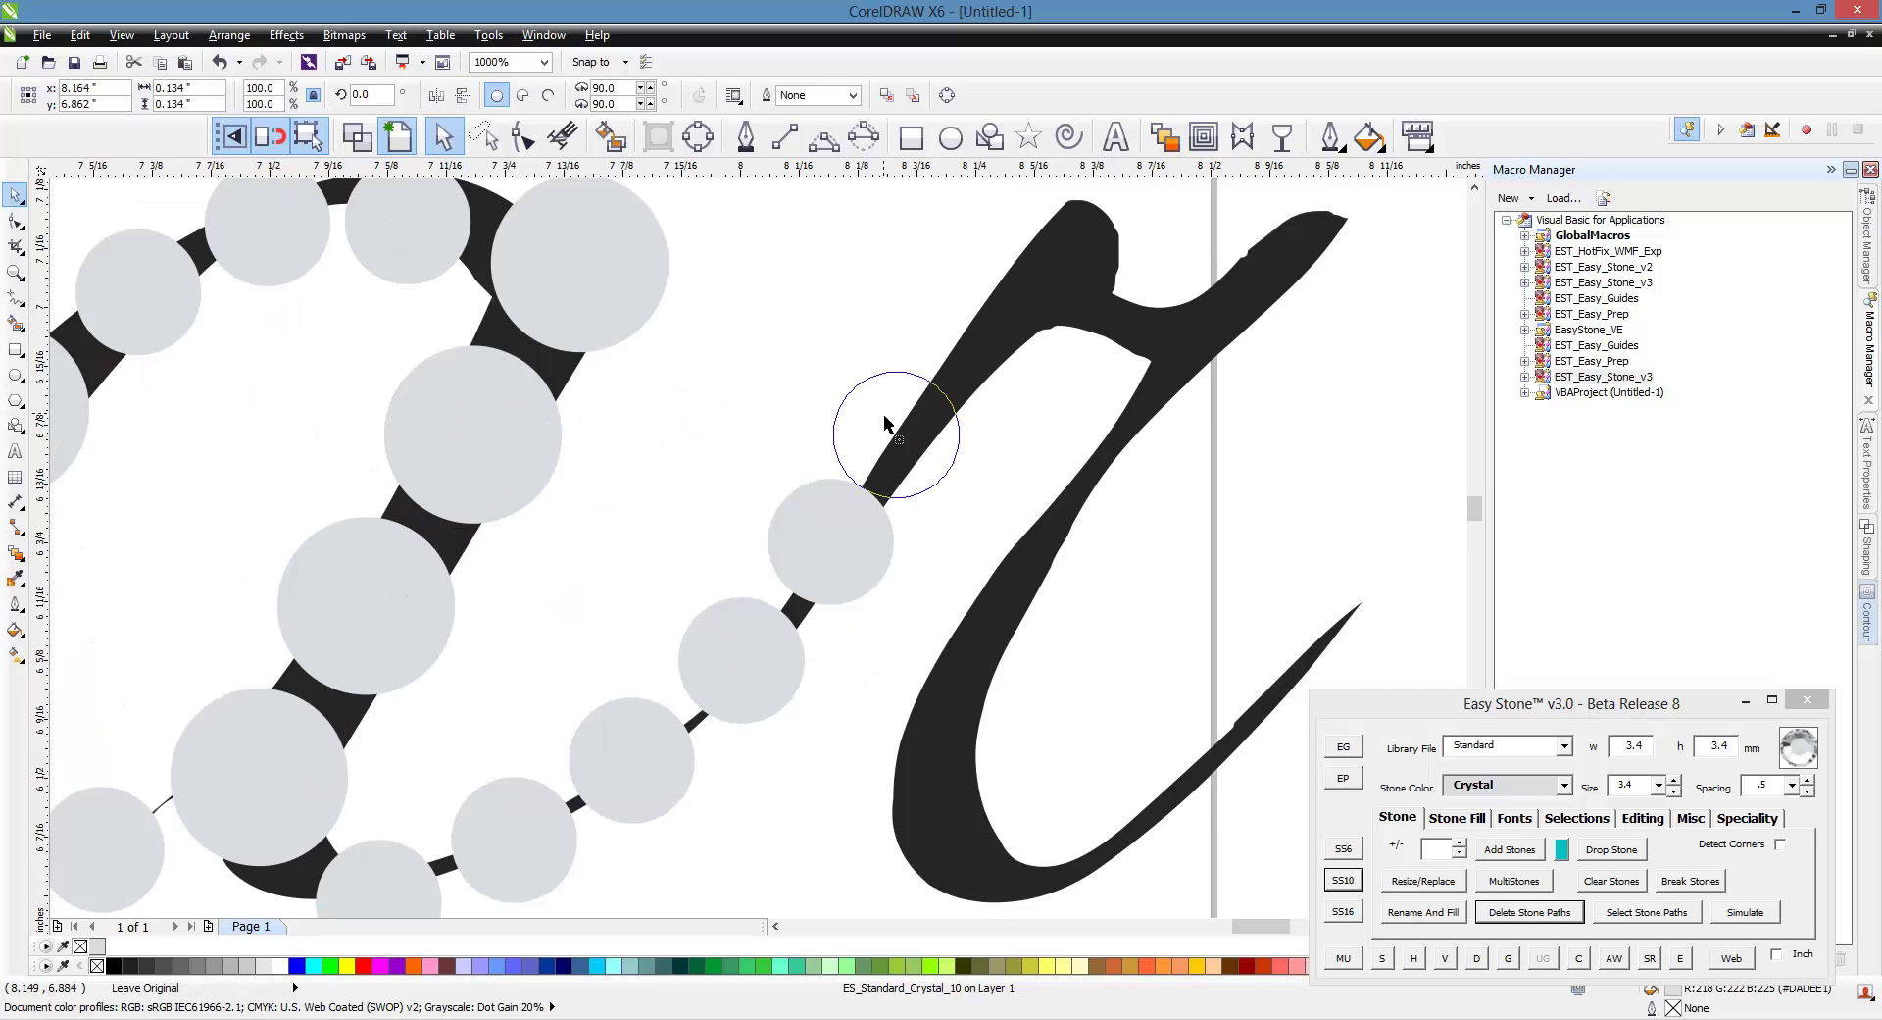
click(910, 412)
right_click(990, 290)
drag(989, 290, 1095, 187)
scroll(1140, 238, up, 1)
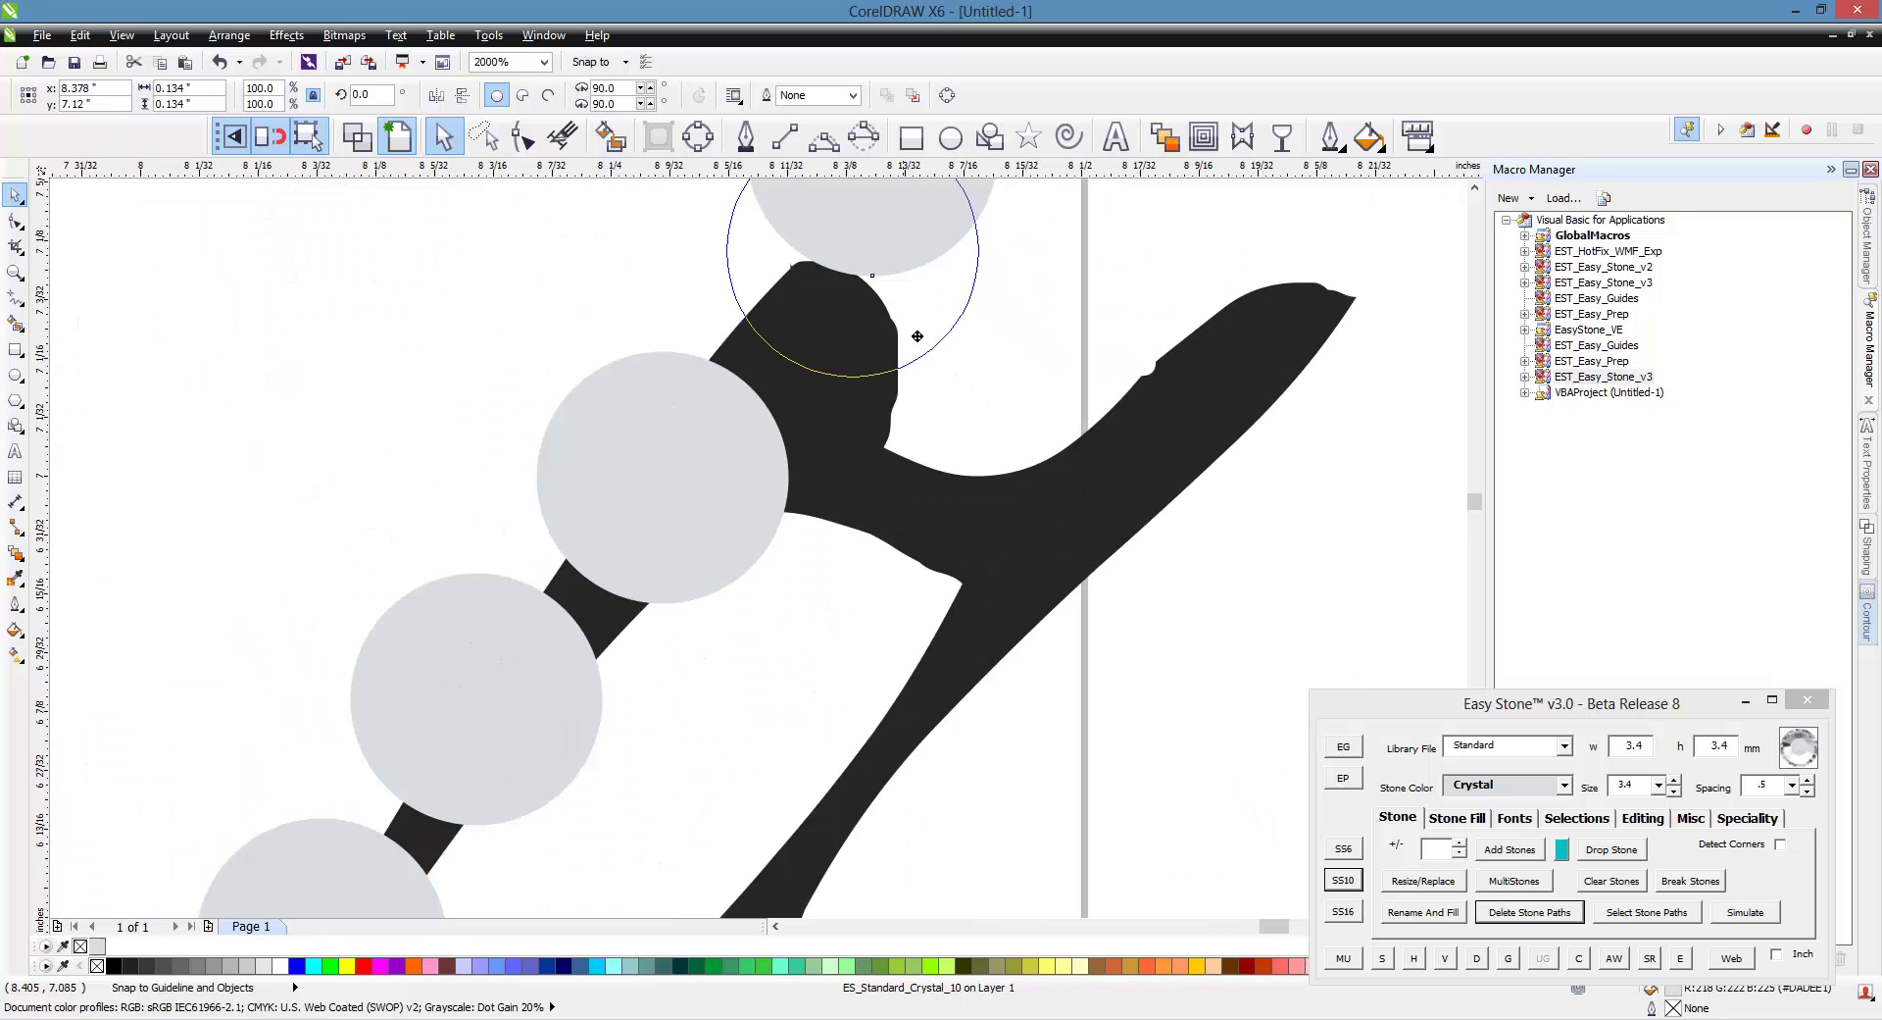
drag(974, 232, 954, 336)
Place two 3.4 mm stones along the upper right arm of the "r" and four down its main stroke to the bottom curve.
click(958, 539)
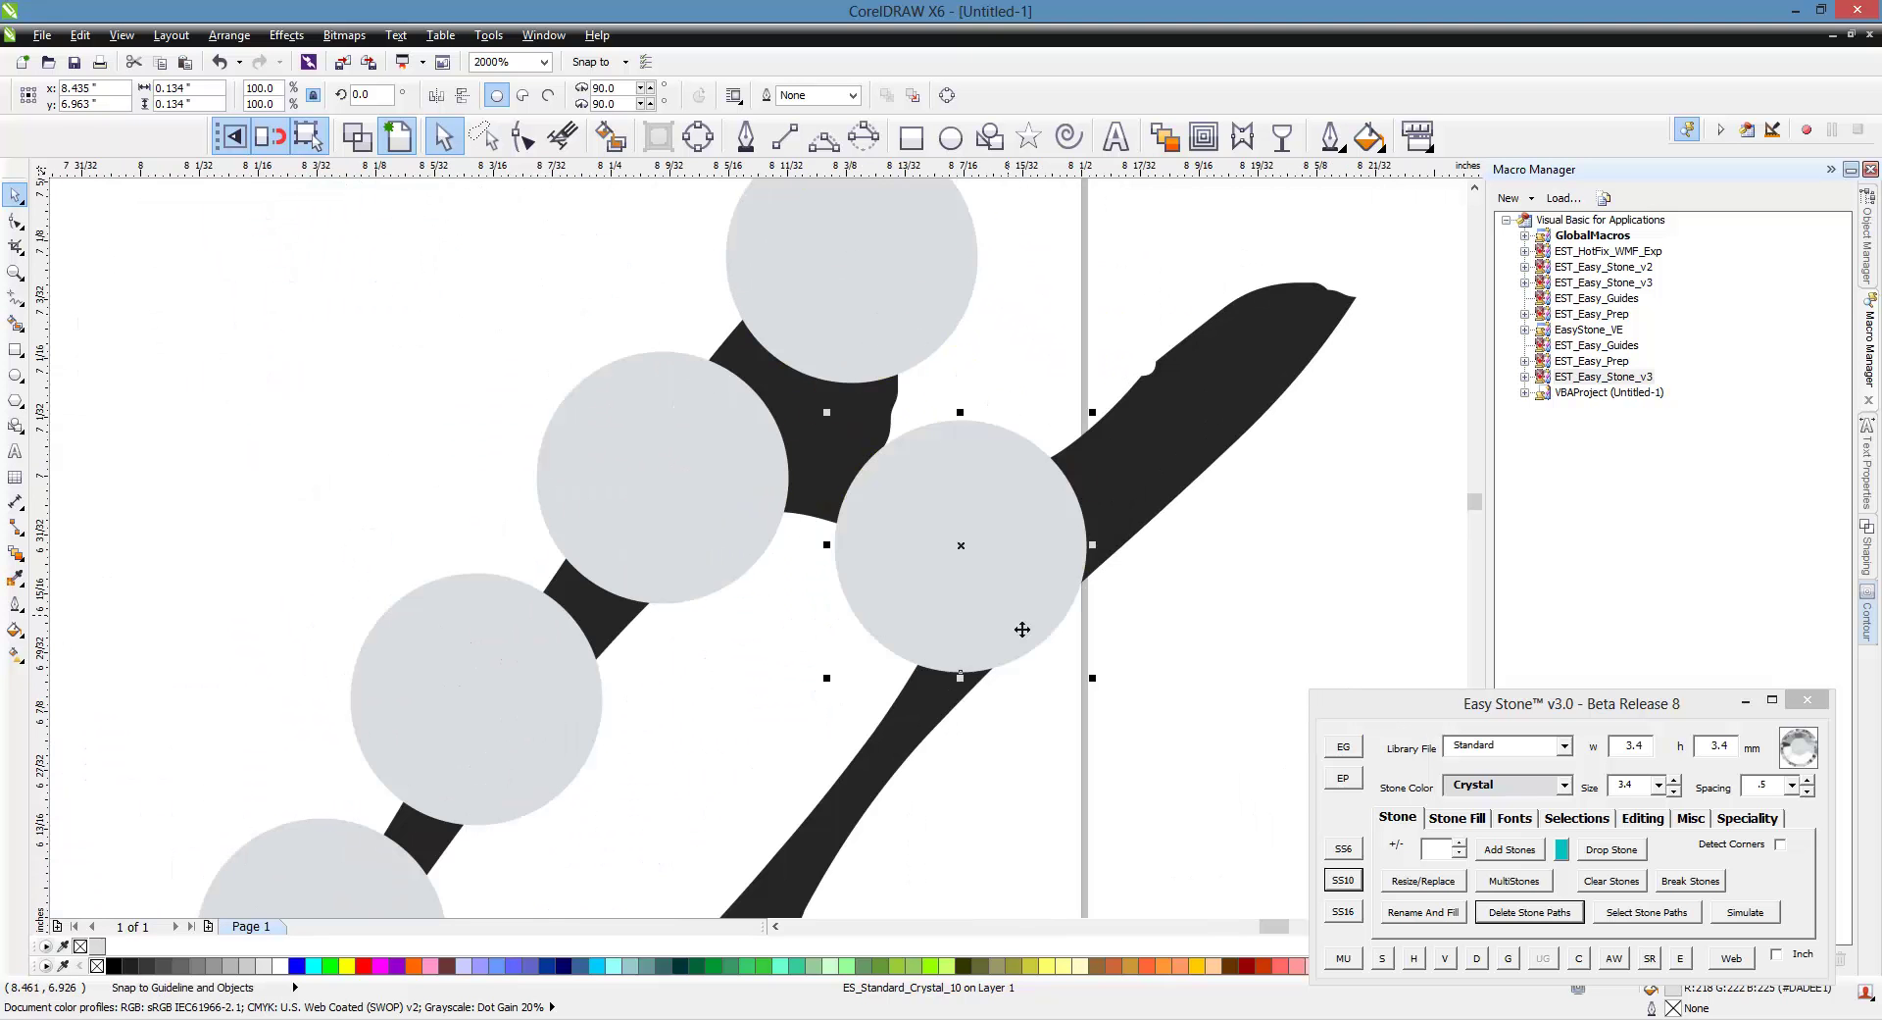
click(1240, 492)
scroll(1152, 434, down, 1)
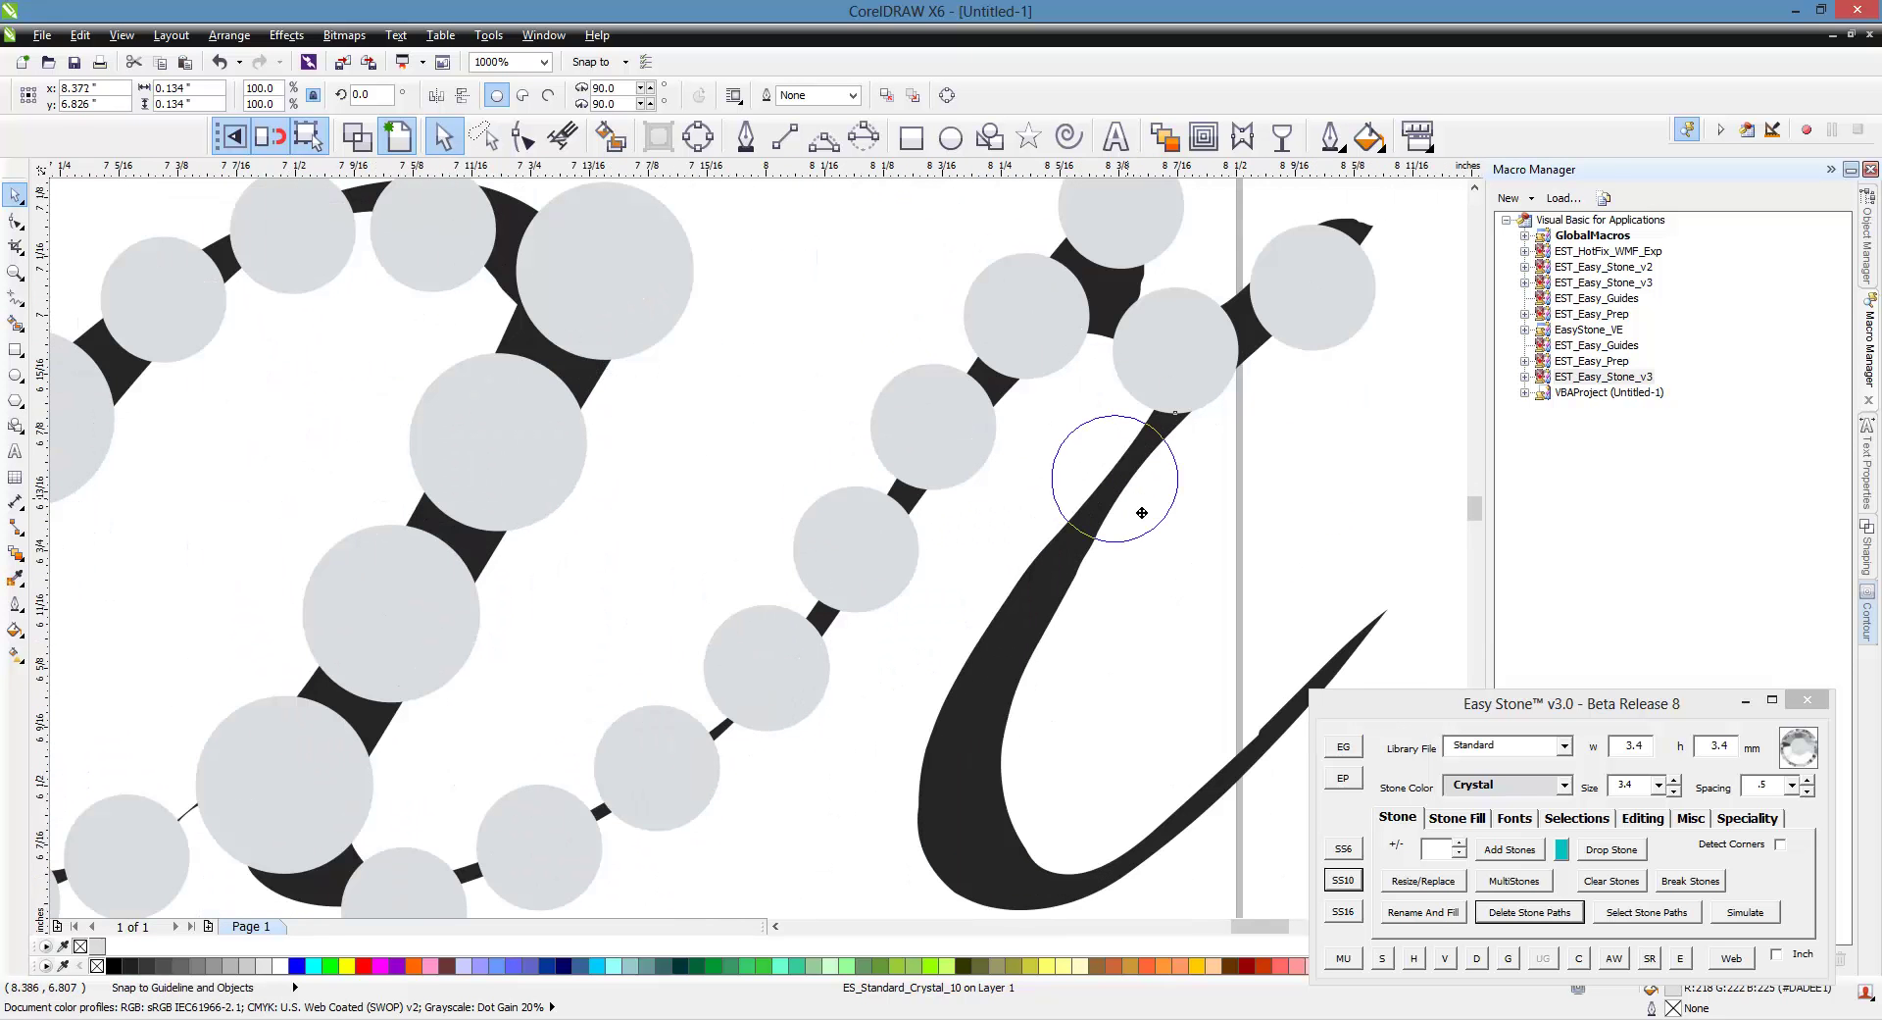
click(1114, 481)
click(1024, 606)
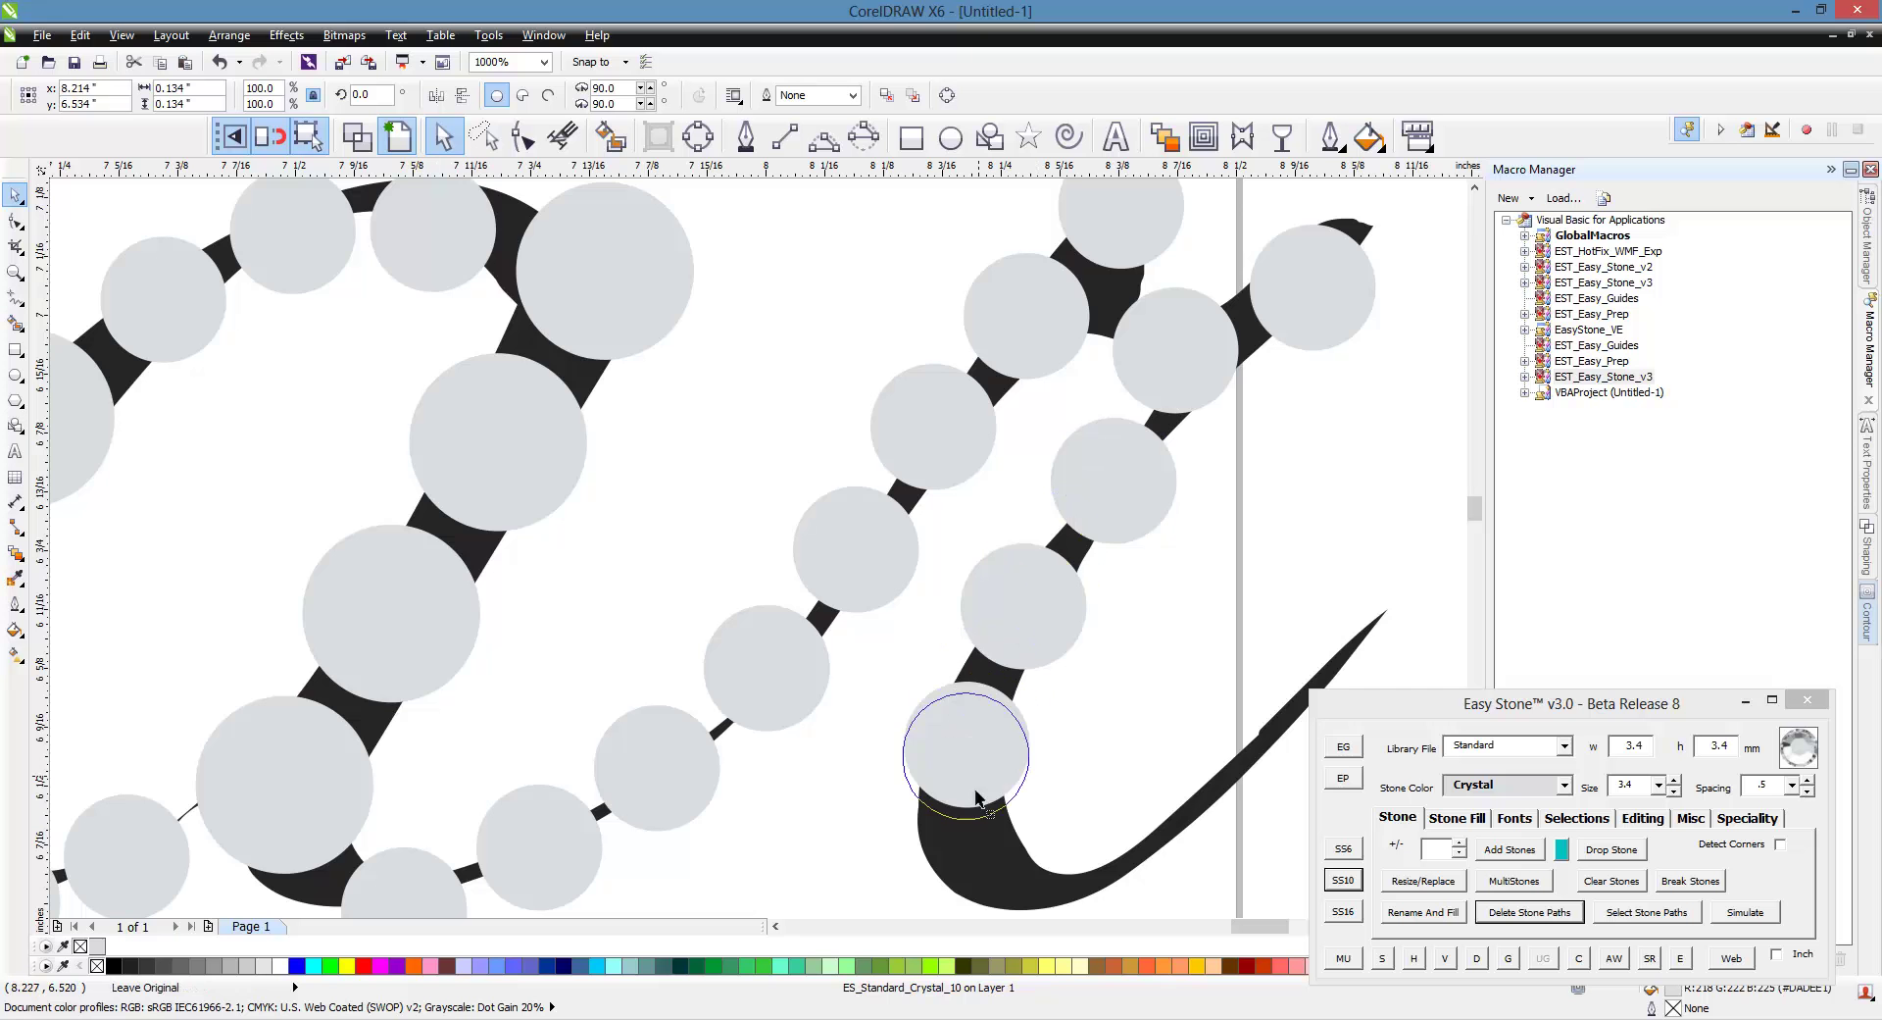
click(999, 872)
key(F3)
scroll(944, 779, up, 1)
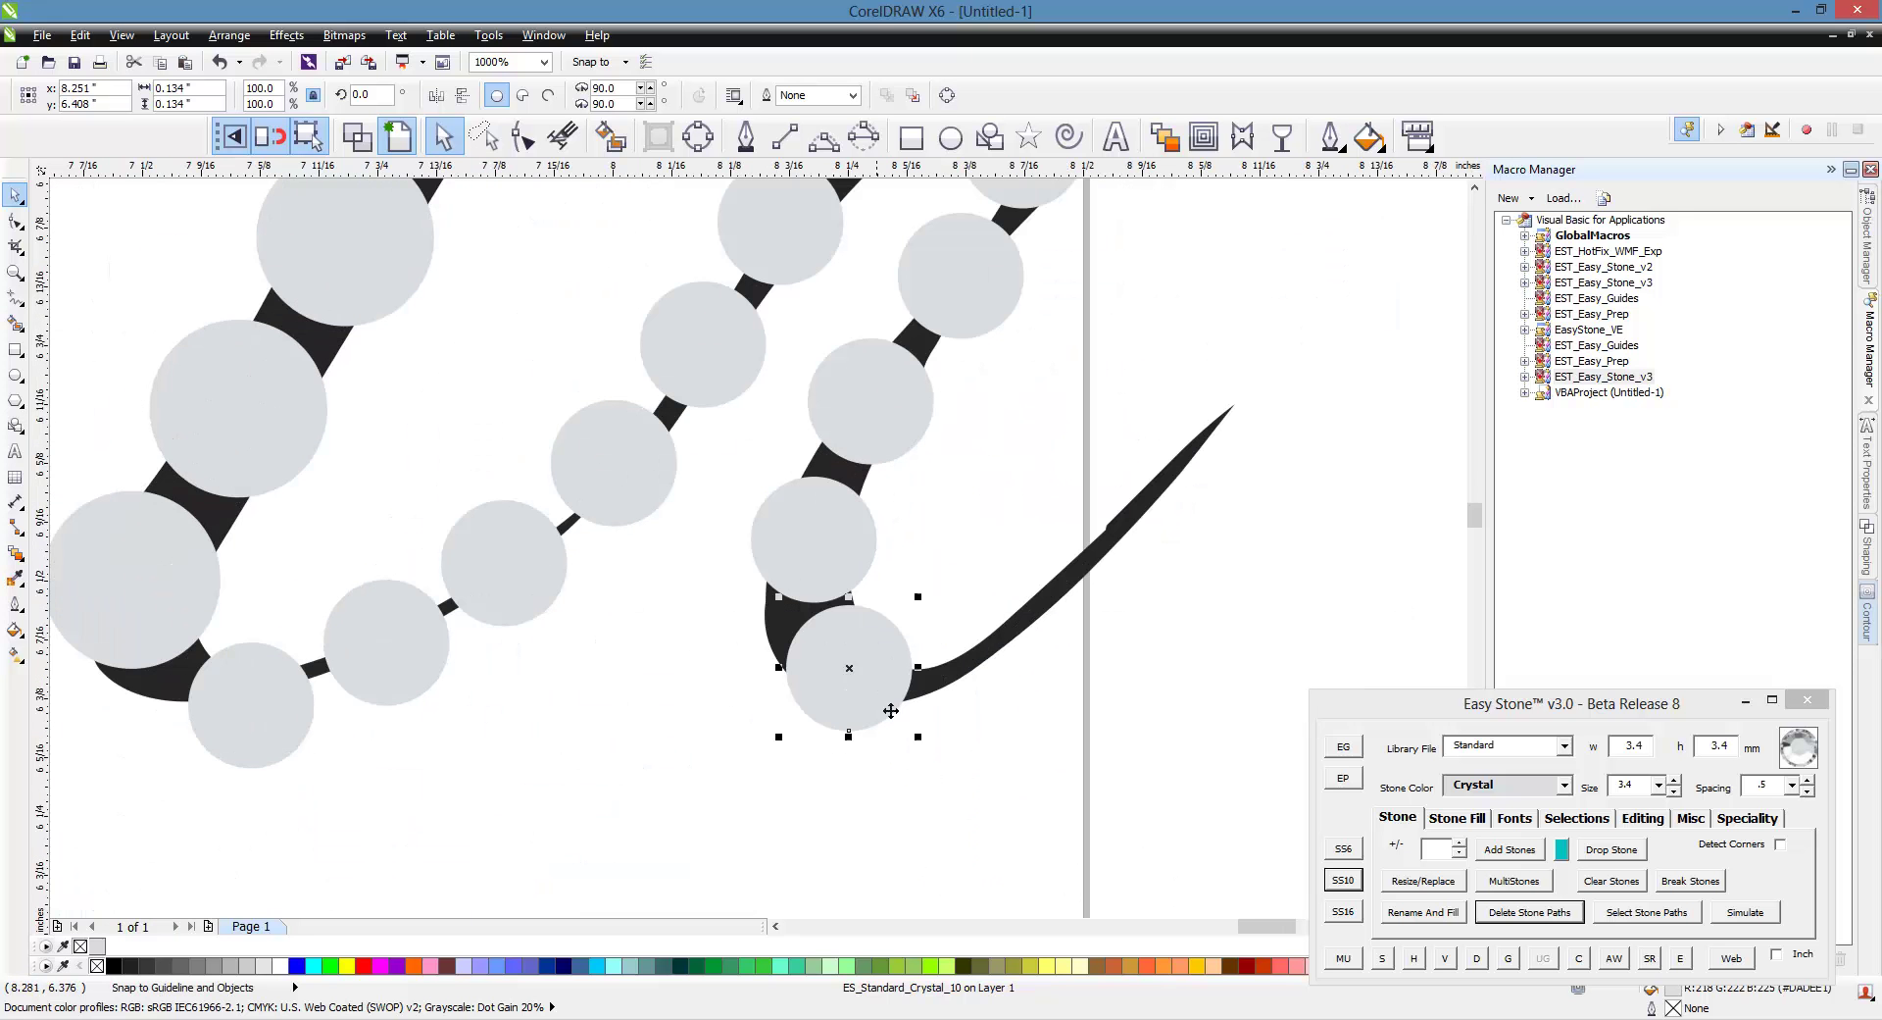
Place four 2.6 mm SS6 stones from the bottom curve of the "r" up along its tapering exit tail.
click(999, 652)
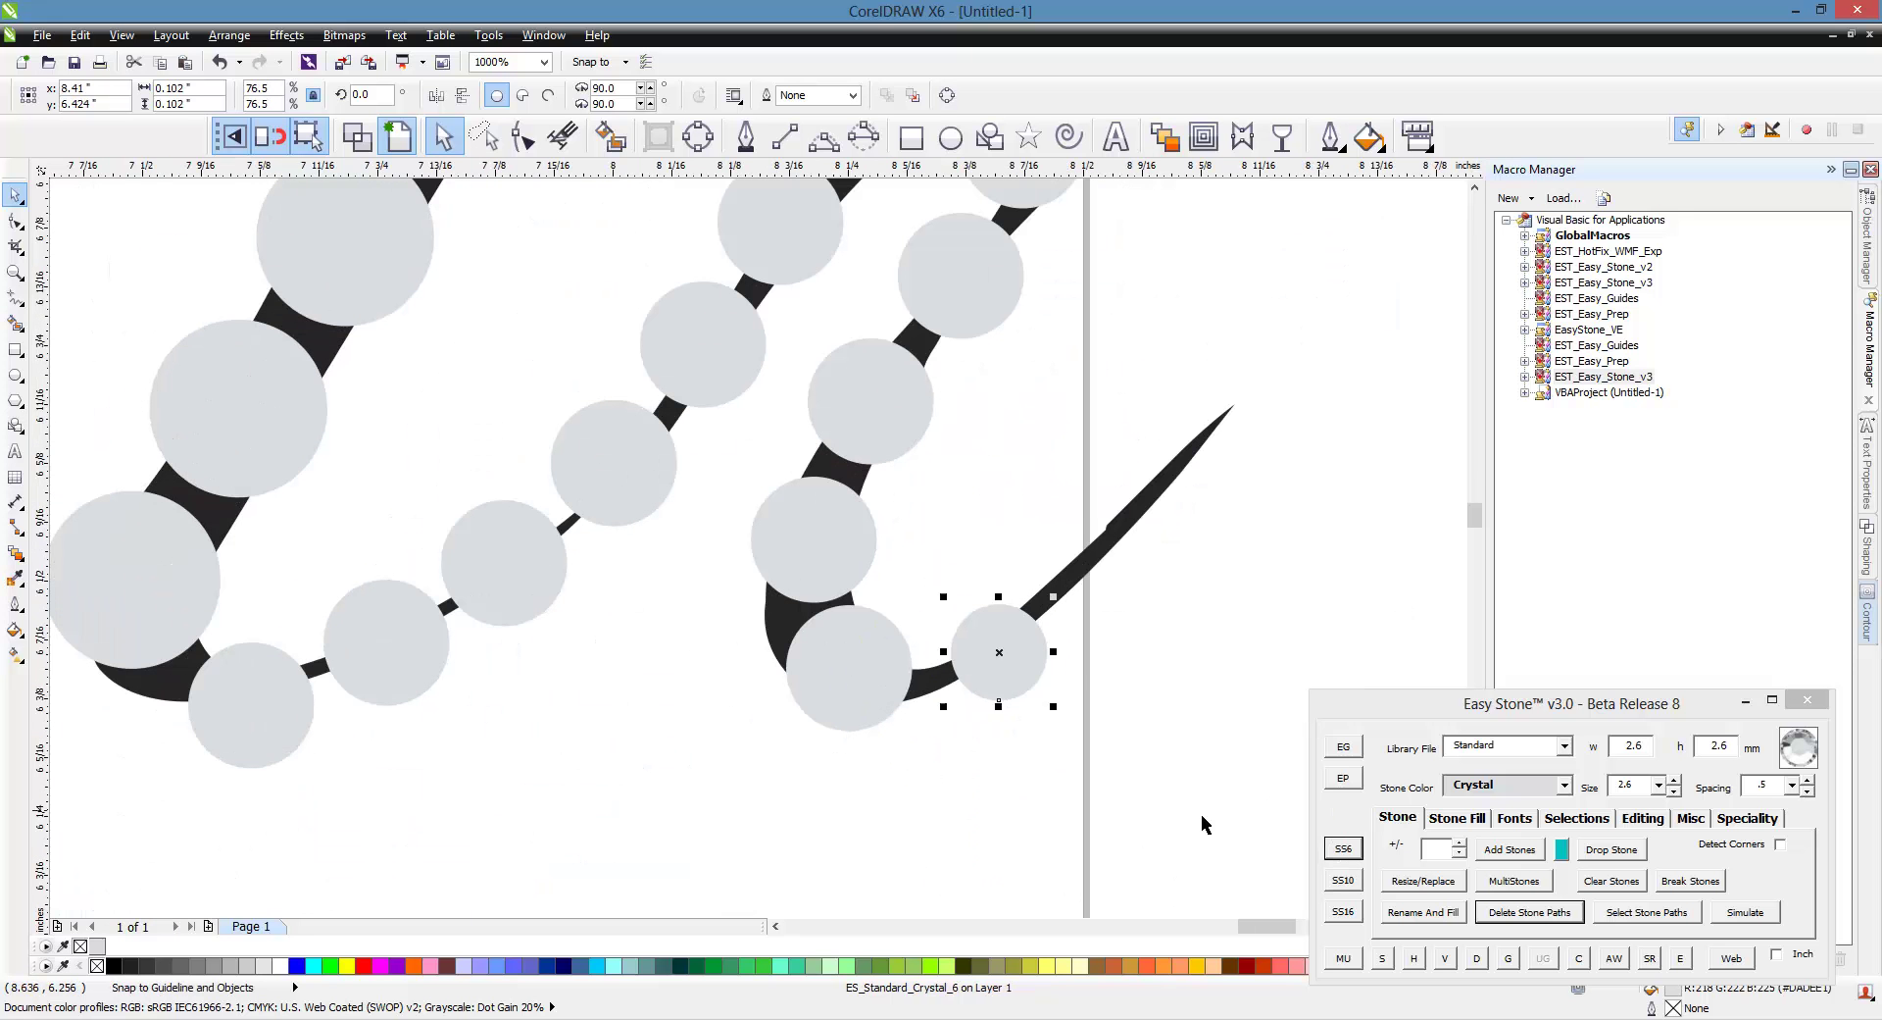
scroll(1066, 648, up, 1)
mouse_move(965, 677)
mouse_down()
mouse_move(929, 674)
mouse_move(1088, 559)
mouse_up()
click(1086, 558)
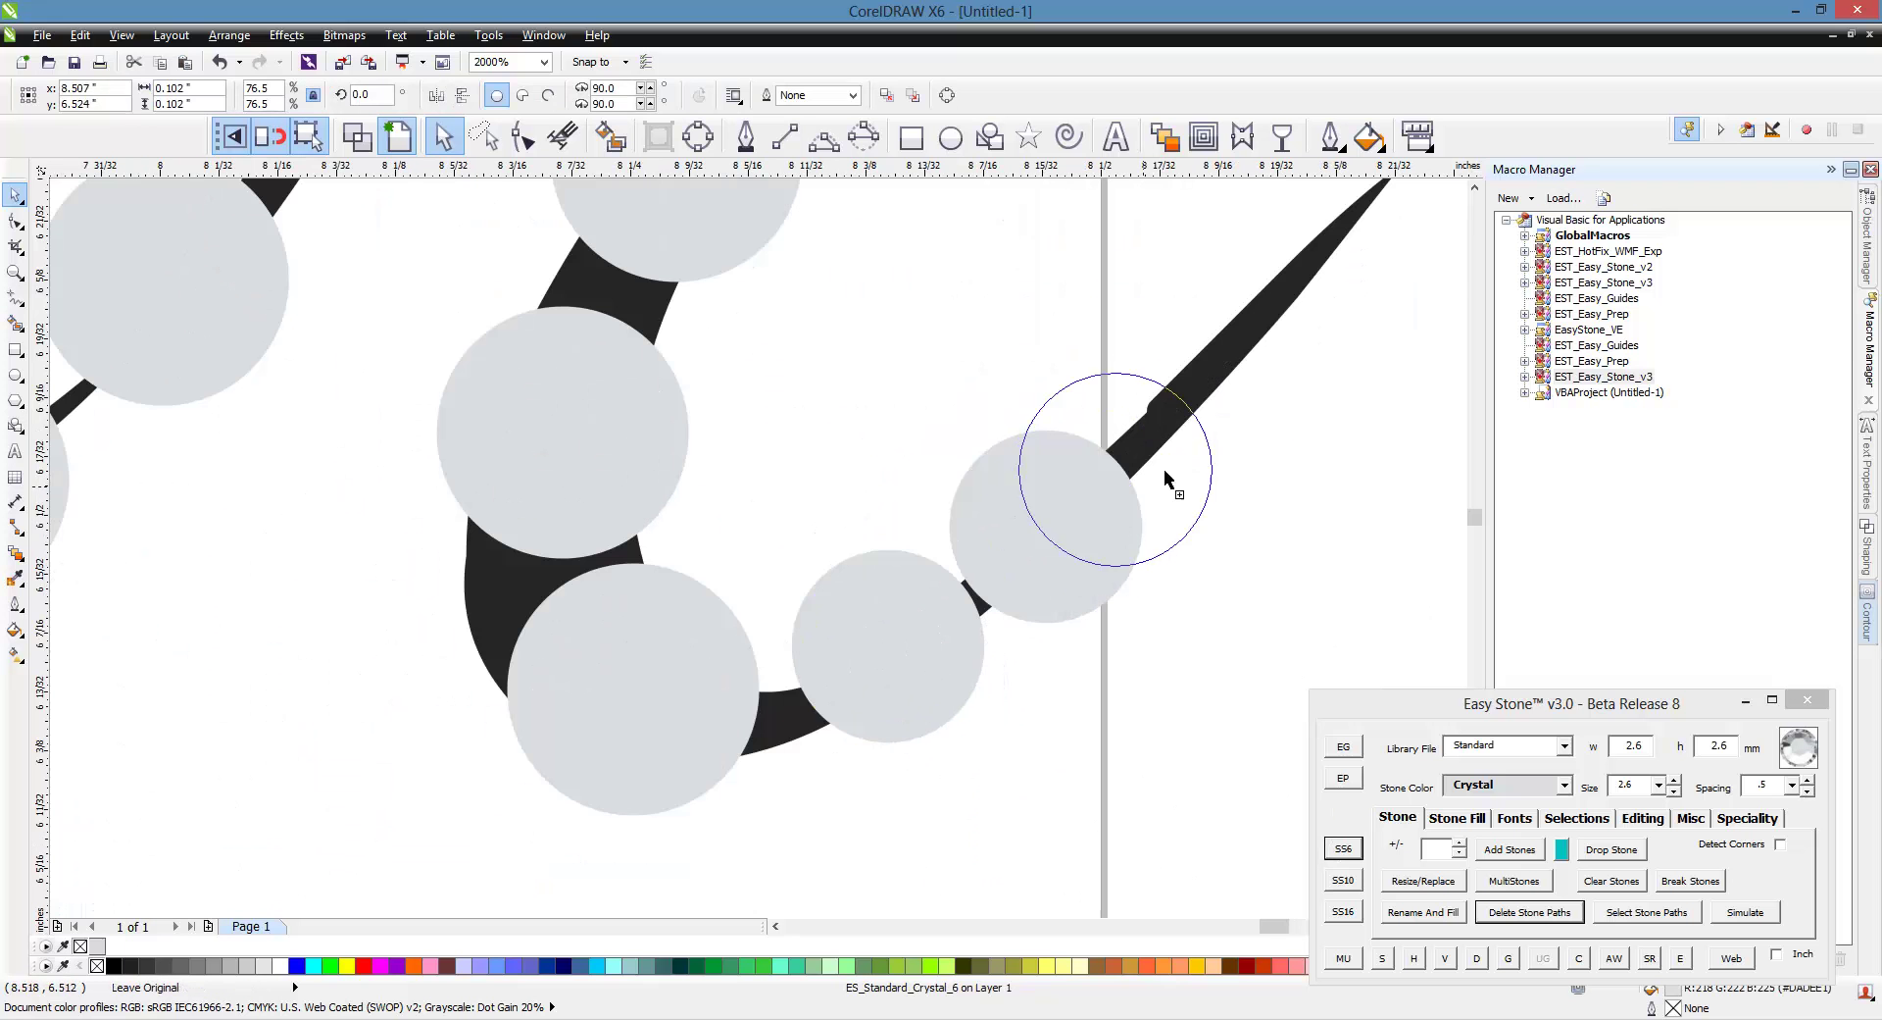
click(1253, 391)
click(1420, 231)
scroll(1091, 608, down, 2)
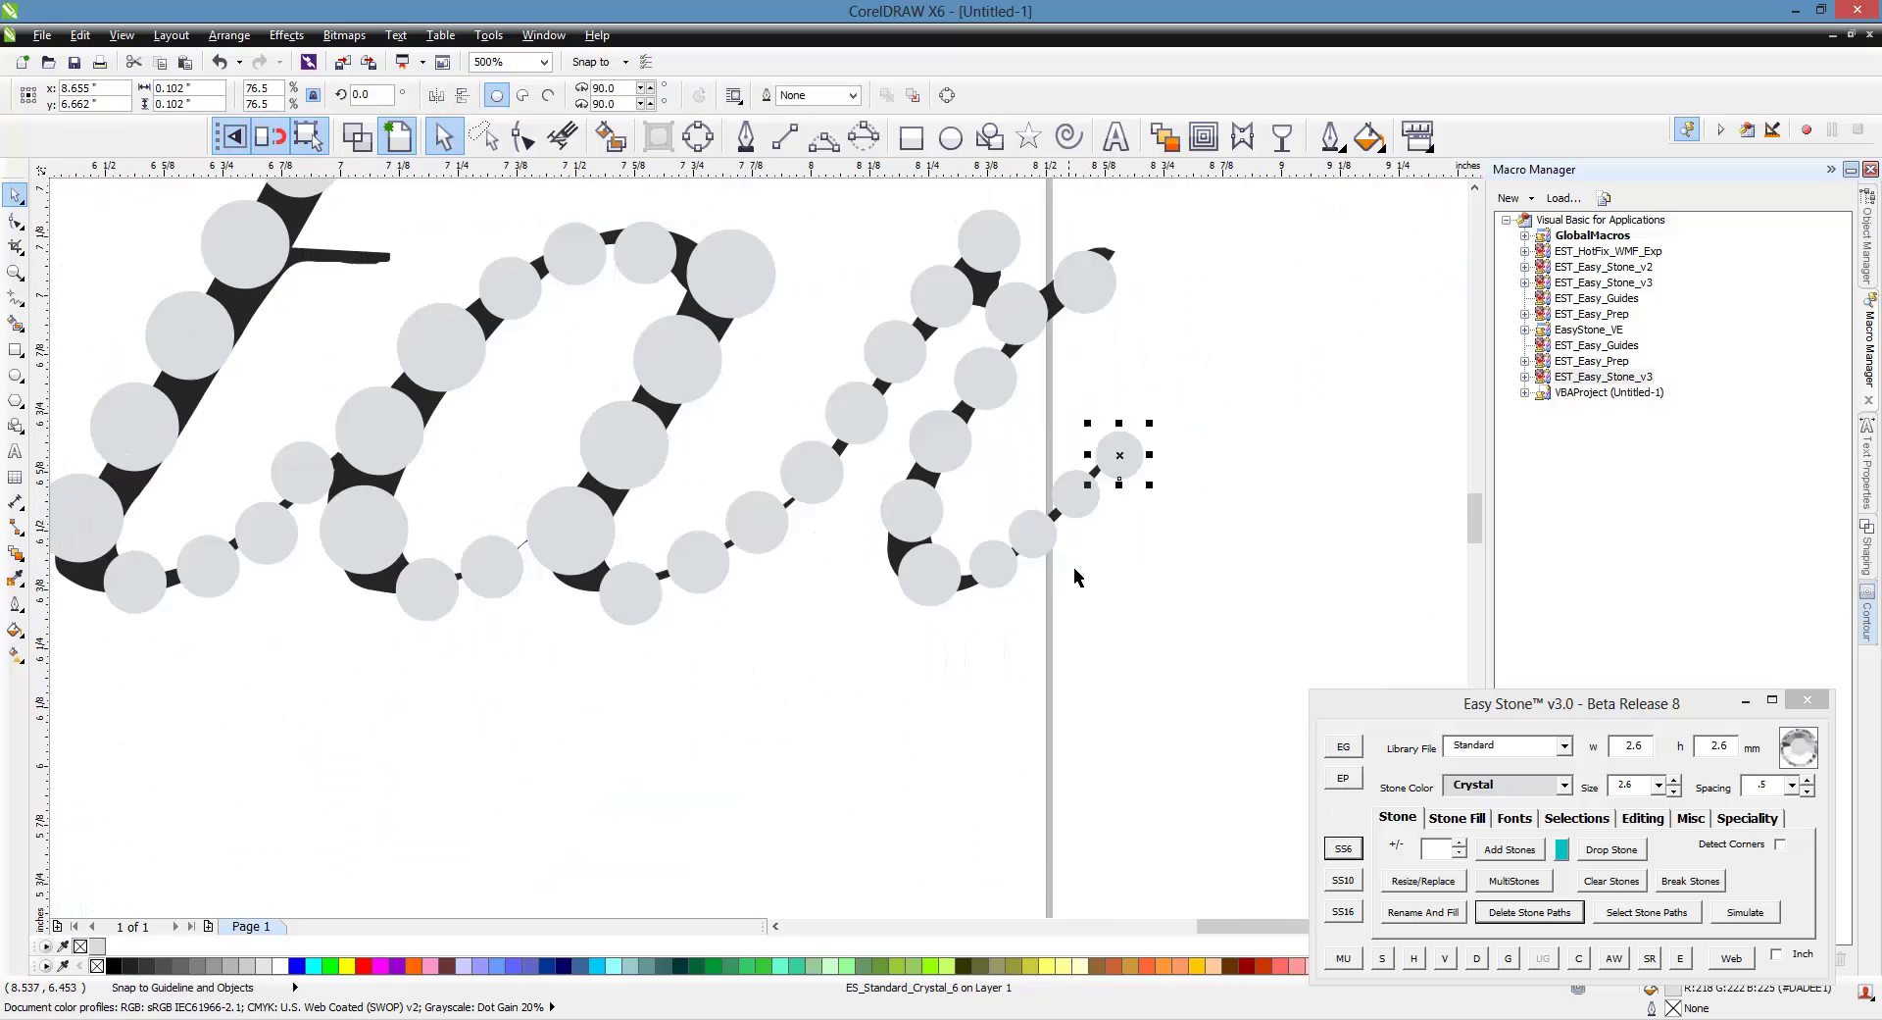
click(1186, 561)
scroll(1187, 560, down, 2)
scroll(714, 554, down, 1)
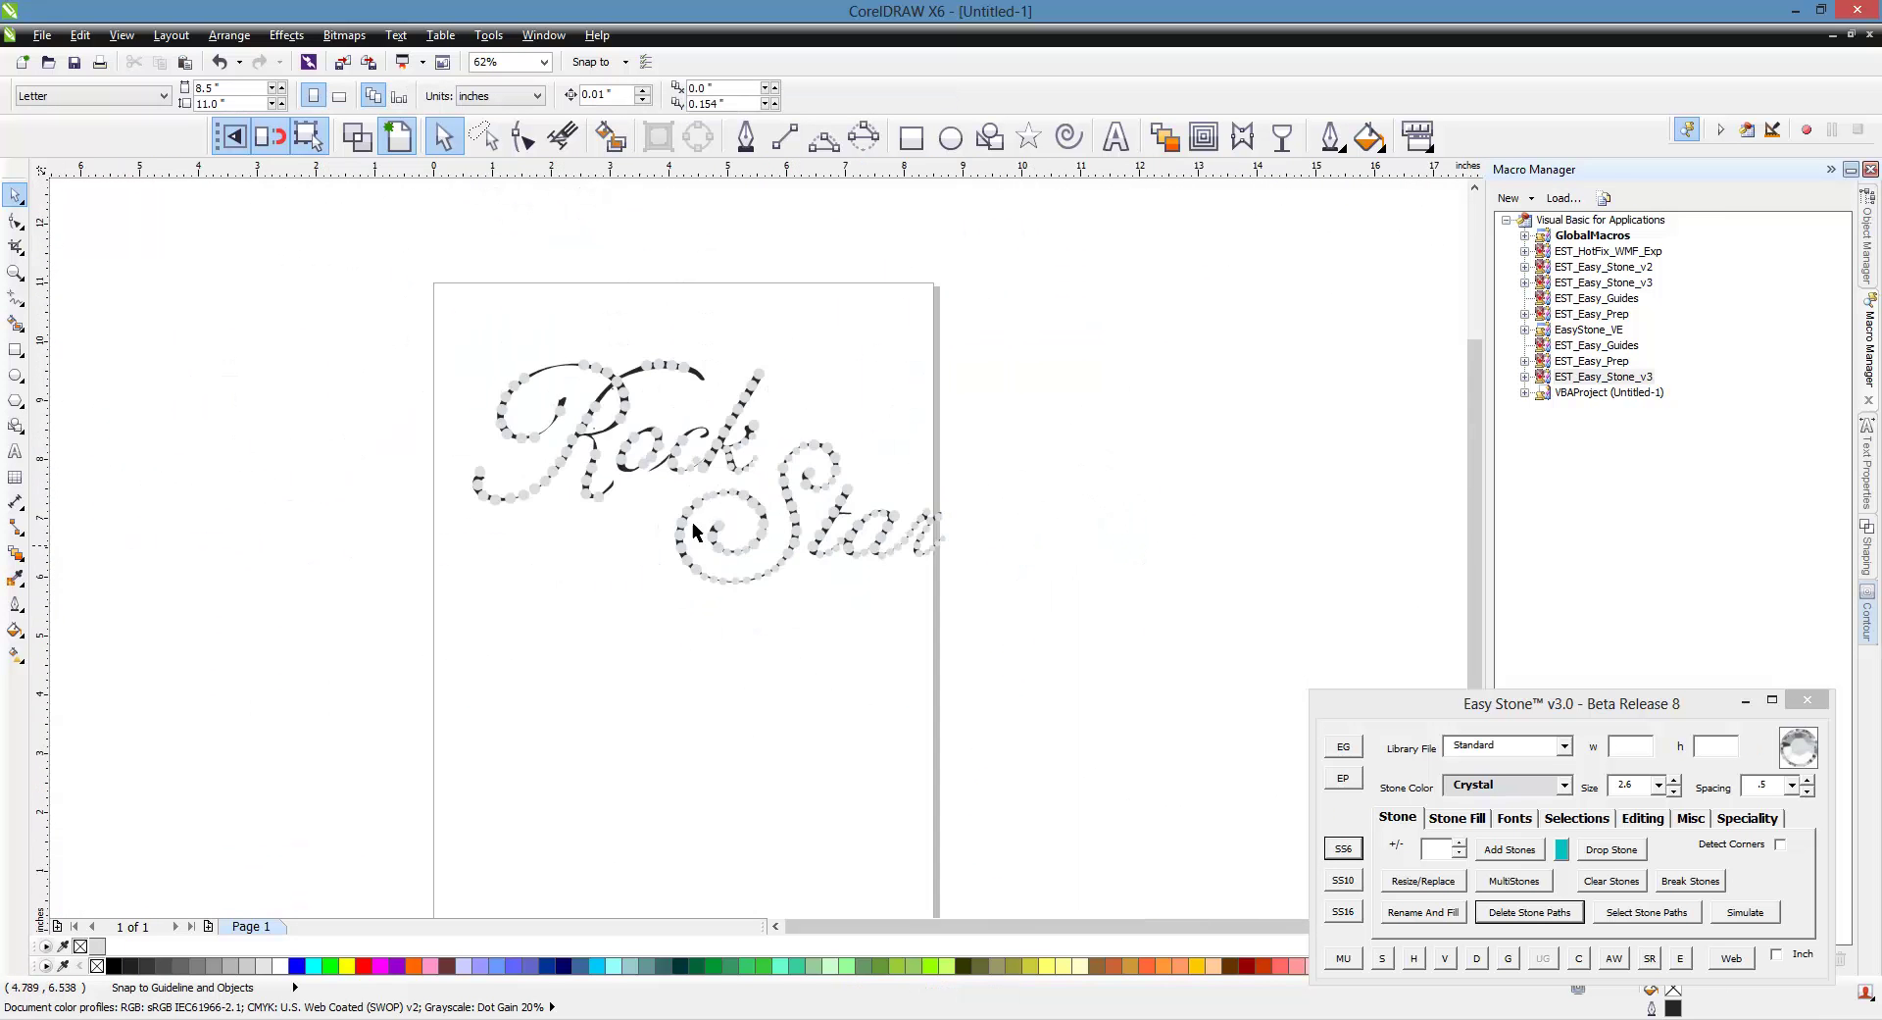
Place two 3.4 mm SS10 stones around the top bend of the "R" leg, where it leaves the main stem.
scroll(618, 420, up, 2)
scroll(549, 447, up, 1)
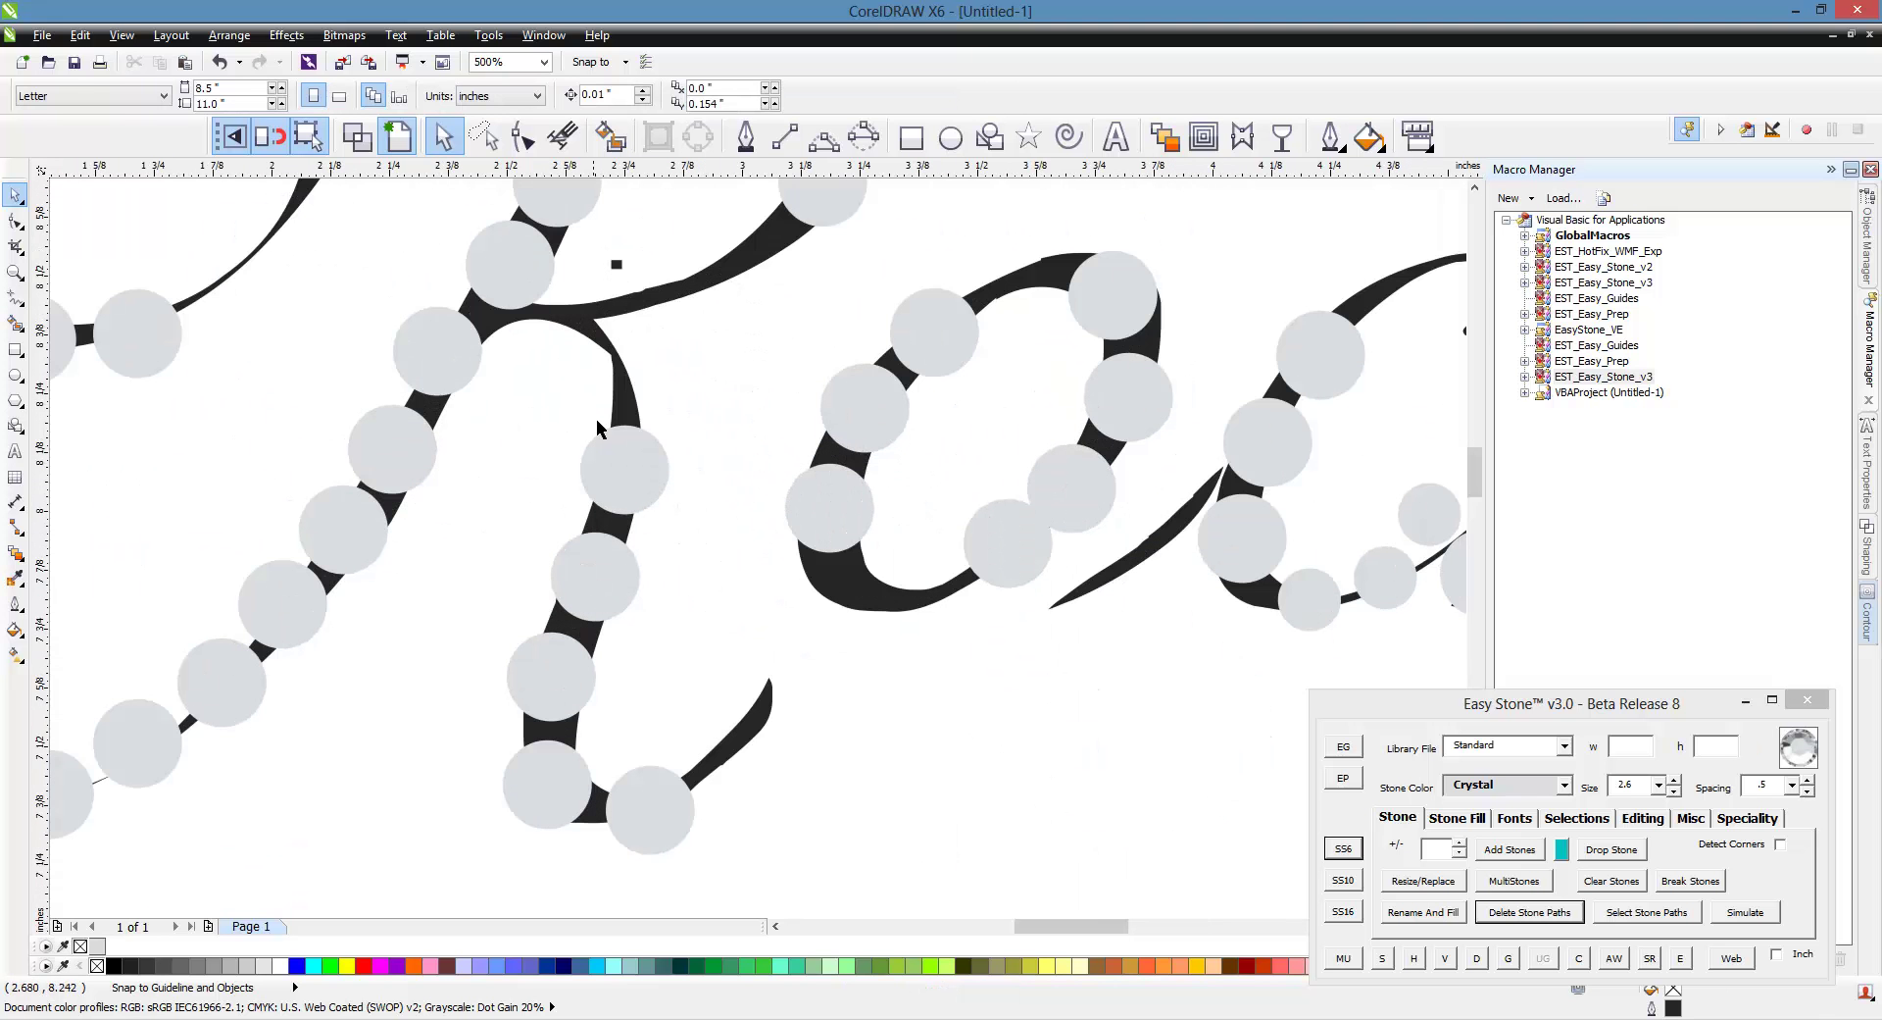
mouse_move(947, 355)
mouse_down()
mouse_move(962, 344)
mouse_move(610, 377)
mouse_up()
right_click(610, 376)
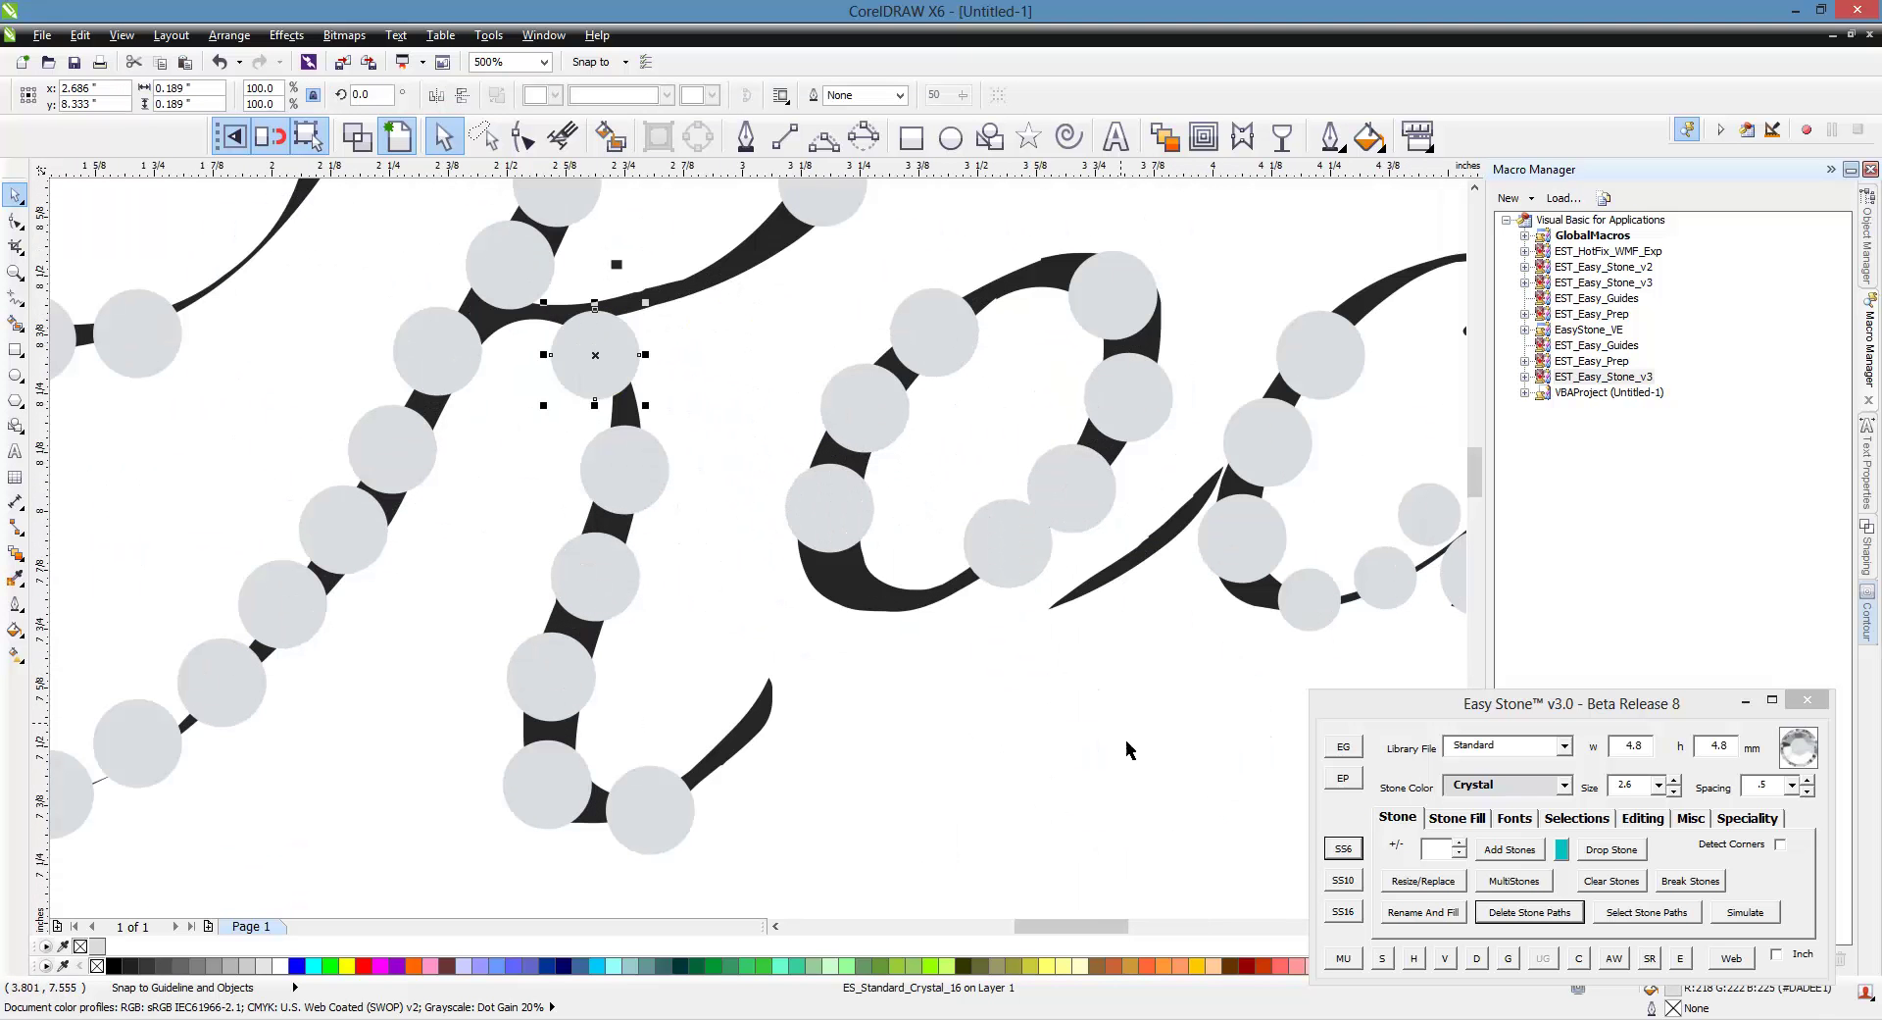
click(1345, 881)
scroll(543, 328, up, 1)
drag(615, 331, 625, 378)
scroll(624, 440, down, 2)
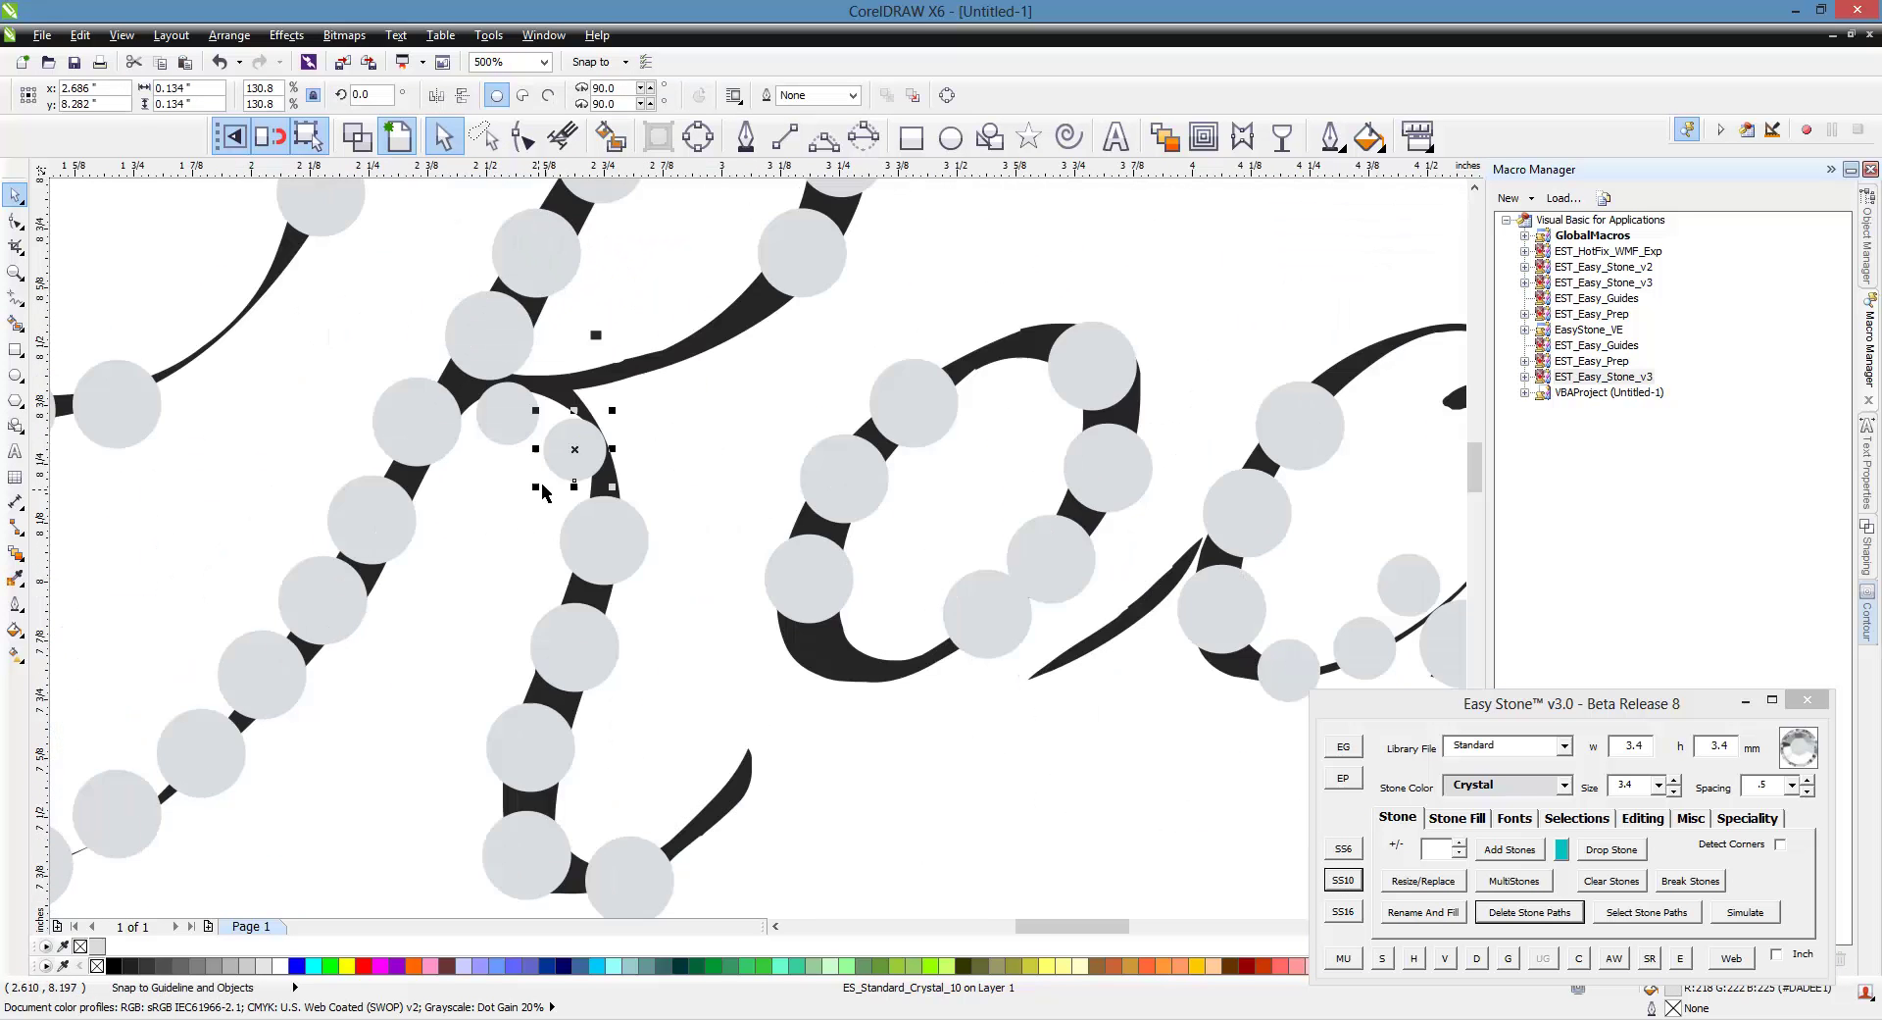
Place three 3.4 mm stones along the thin lower stroke of the "R" bowl, up to its existing large stones.
scroll(450, 432, up, 2)
drag(590, 508, 748, 327)
drag(748, 327, 903, 259)
scroll(702, 538, down, 1)
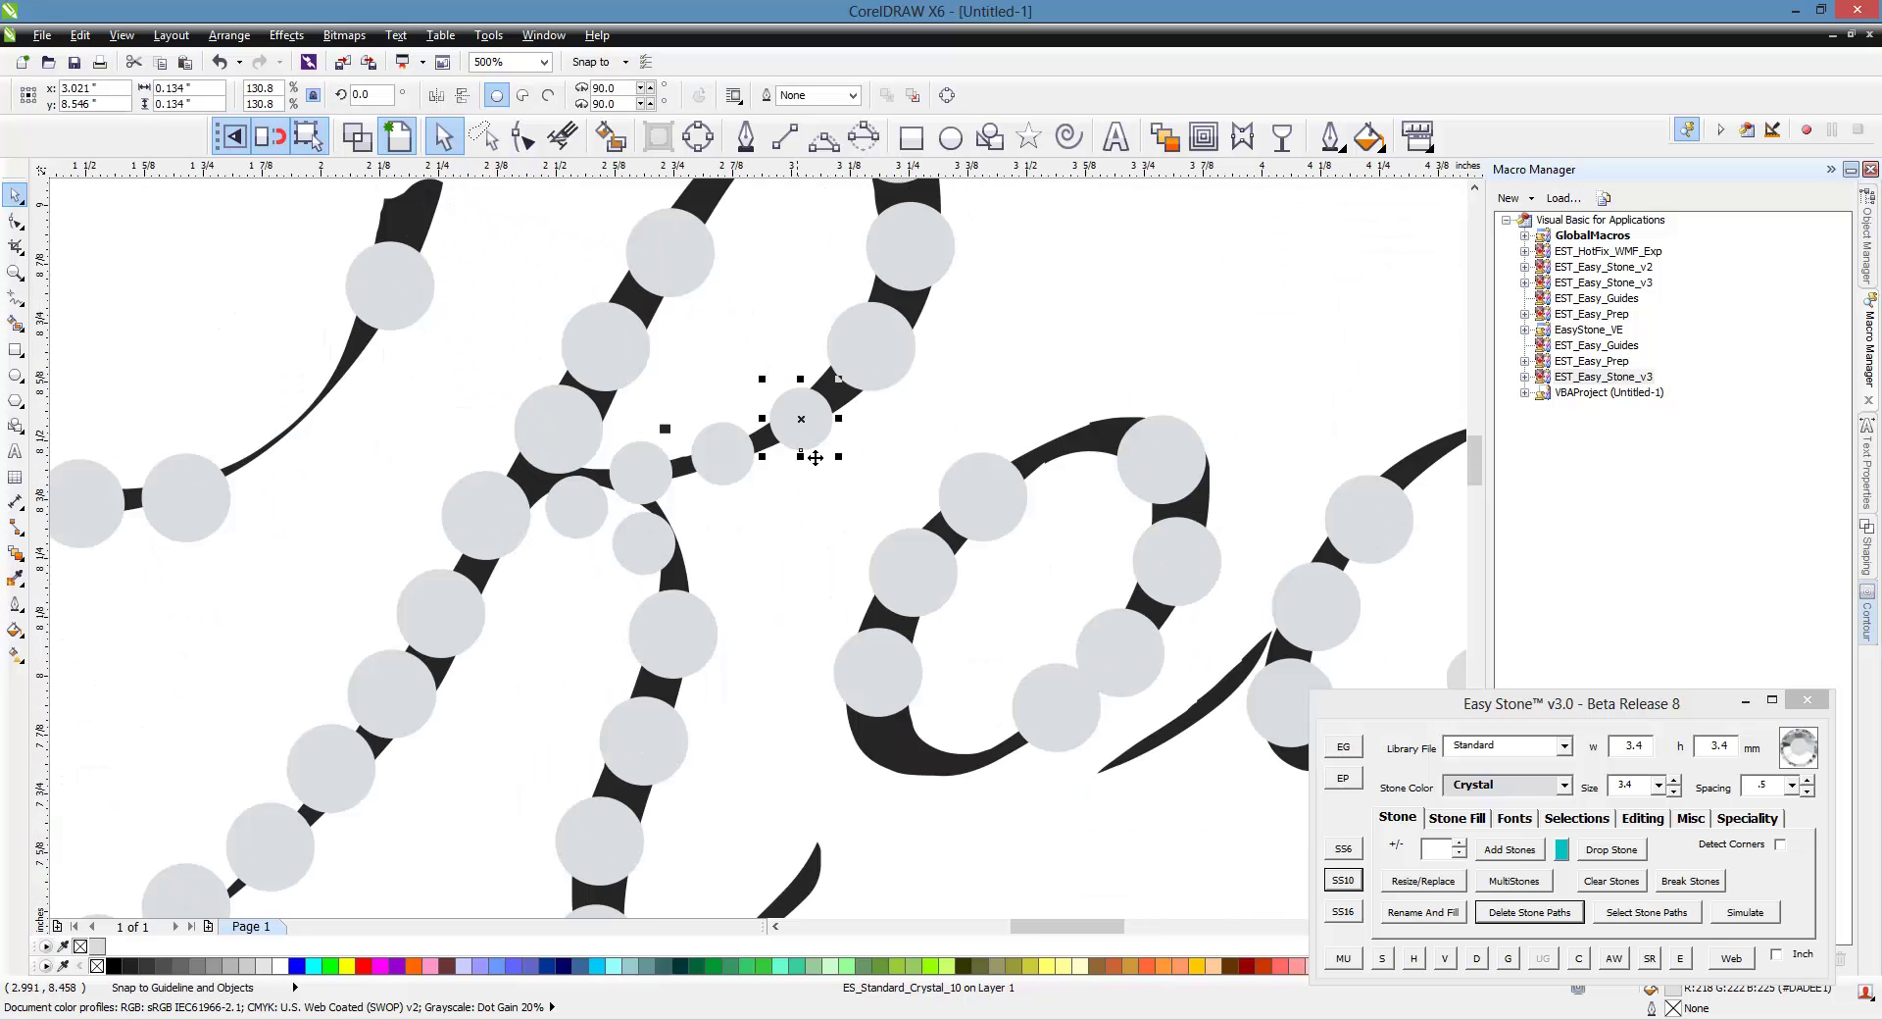
Place one 3.4 mm stone in the gap at the top of the "o" and two along its bottom curve.
drag(1101, 460, 988, 776)
scroll(845, 715, down, 1)
scroll(1138, 687, up, 1)
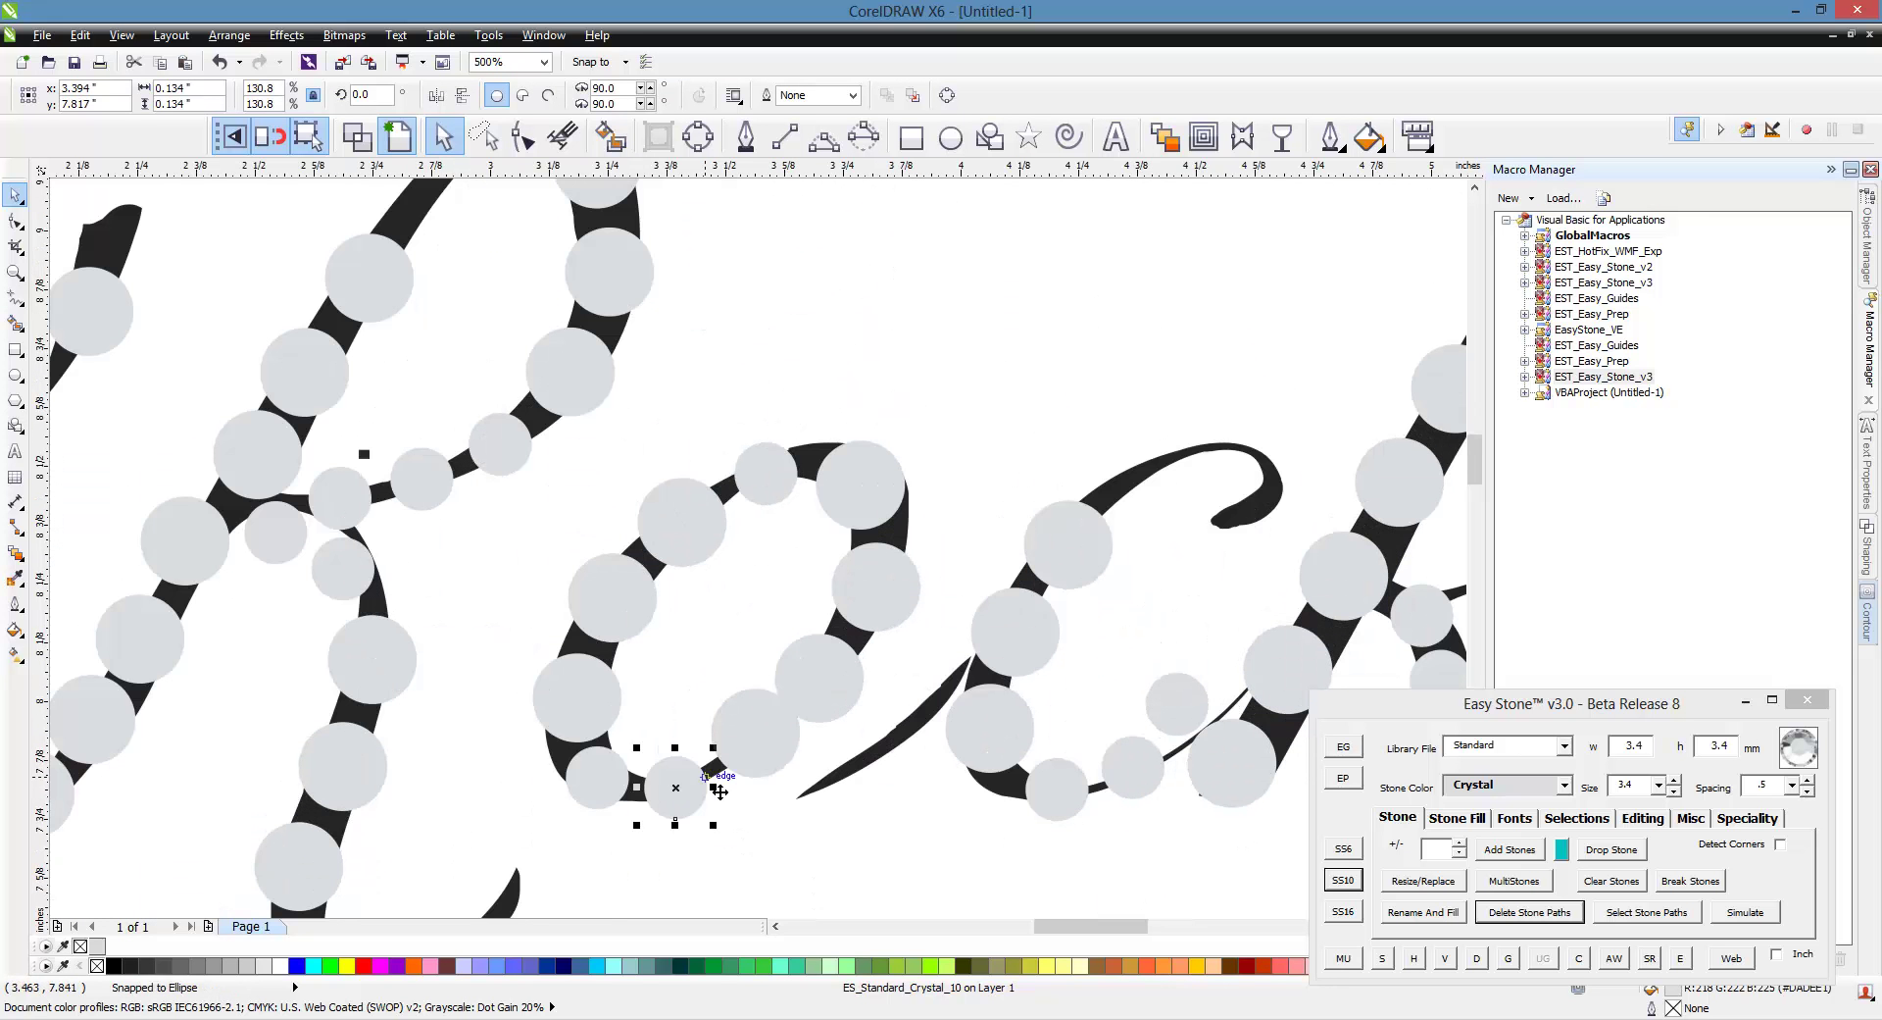
Place two 3.4 mm stones over the top of the "c" and three 2.6 mm SS6 stones around its hook, adjusting their spacing.
drag(705, 799, 1375, 564)
scroll(1213, 447, up, 1)
click(1343, 848)
right_click(1370, 563)
right_click(1302, 641)
drag(1347, 580, 1299, 661)
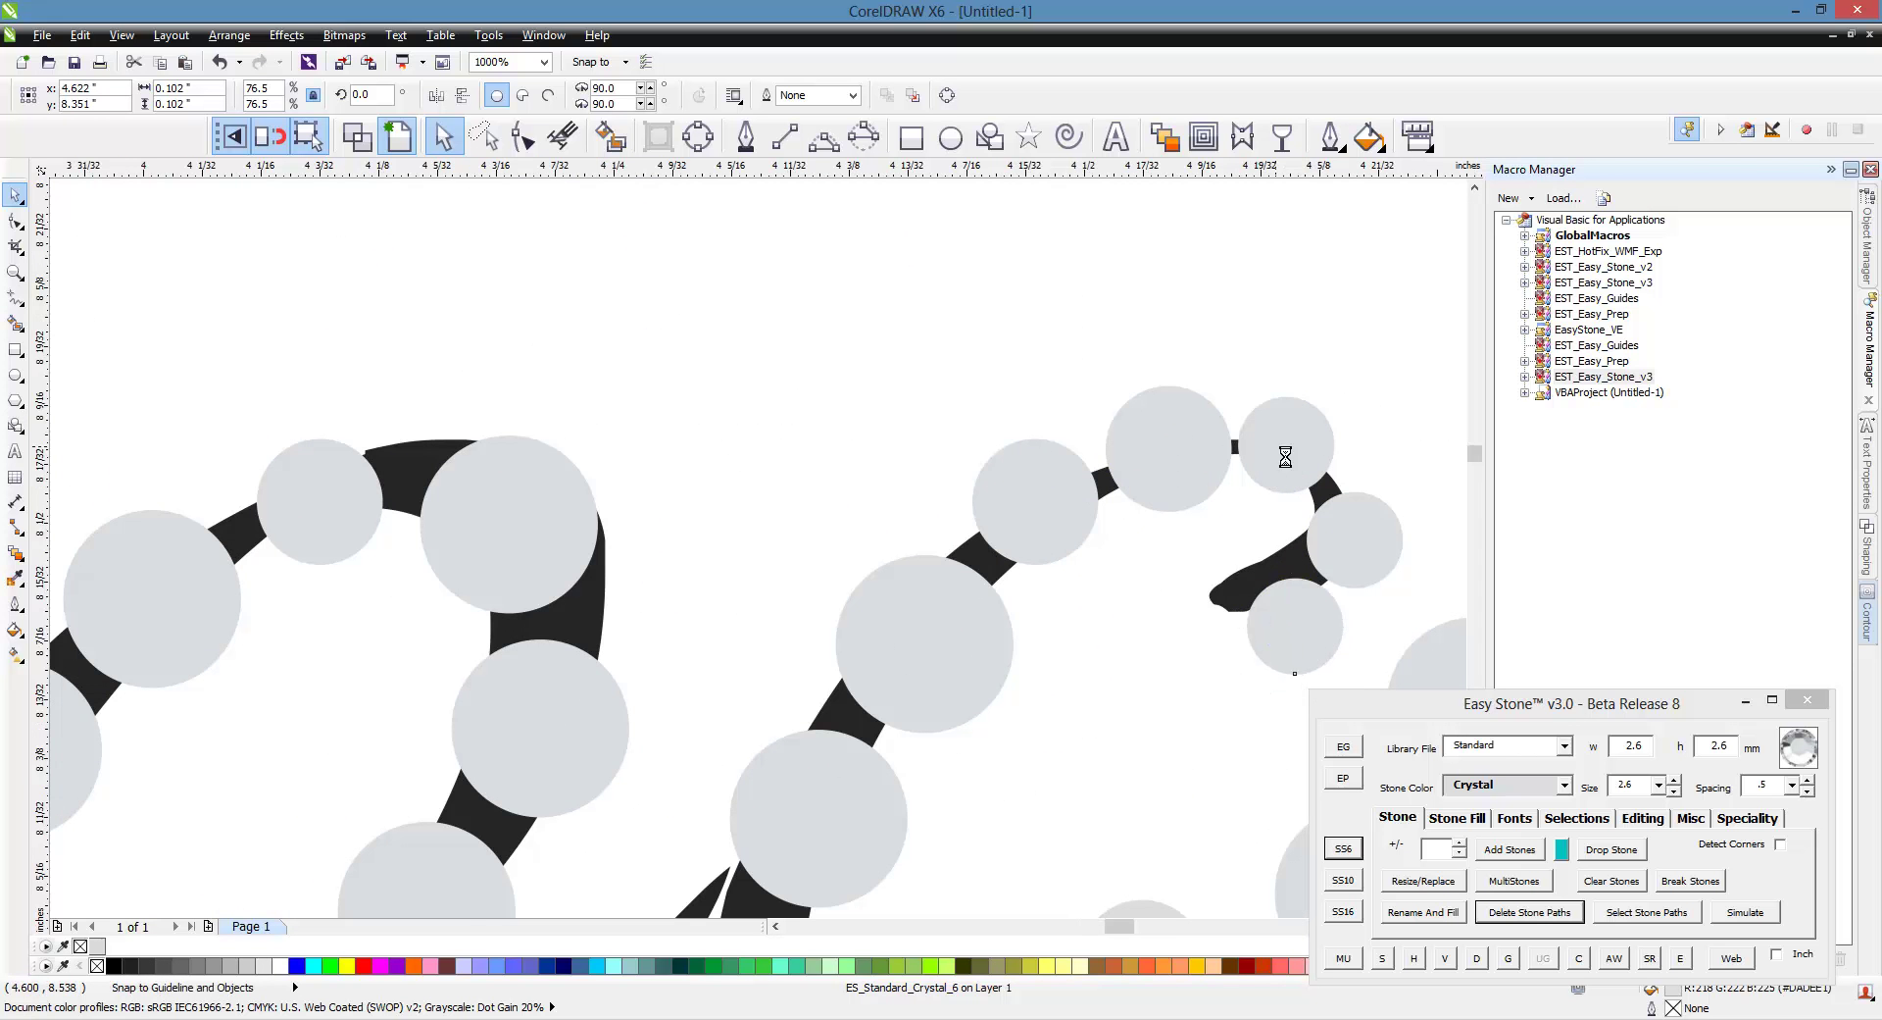
scroll(1274, 469, up, 2)
click(1328, 475)
scroll(1314, 490, down, 5)
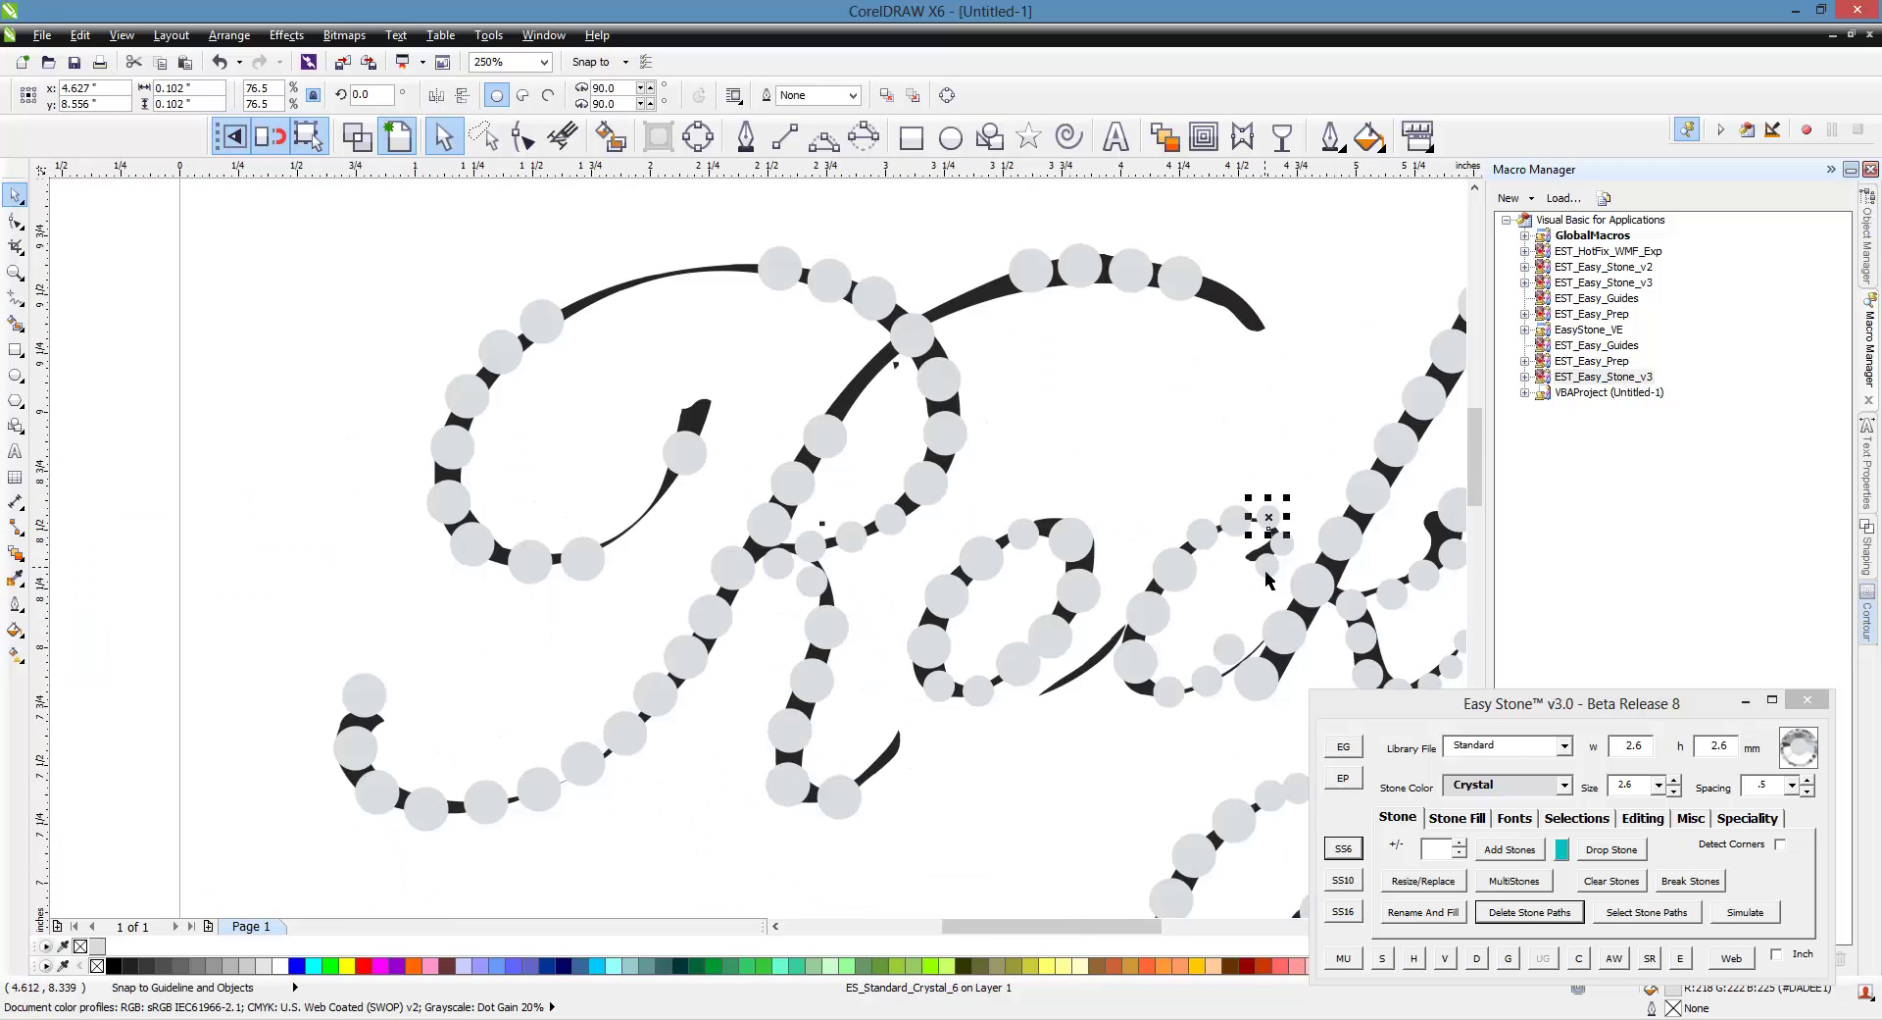
Move the lowest hook stone of the "c" to the inner curl of the "R", resize it to 3.4 mm and copy it to make three stones along the thin stroke.
drag(1266, 566, 1103, 426)
drag(671, 534, 613, 542)
scroll(615, 578, up, 2)
mouse_move(618, 423)
mouse_down()
mouse_move(642, 454)
mouse_move(652, 439)
mouse_up()
click(1344, 886)
scroll(693, 573, down, 1)
drag(686, 498, 747, 443)
right_click(747, 443)
drag(738, 437, 782, 390)
right_click(781, 390)
Reposition the 4.8 mm stone on the inner curl of the "R" and add another one at the curl's upper tip.
scroll(794, 335, up, 2)
drag(791, 542, 840, 462)
scroll(840, 462, down, 2)
scroll(853, 605, up, 1)
mouse_move(862, 600)
mouse_down()
mouse_move(860, 622)
mouse_move(888, 422)
mouse_up()
right_click(887, 422)
scroll(792, 568, down, 2)
click(725, 550)
Place five 3.4 mm stones along the thin arc across the top of the "R" loop.
scroll(733, 485, up, 1)
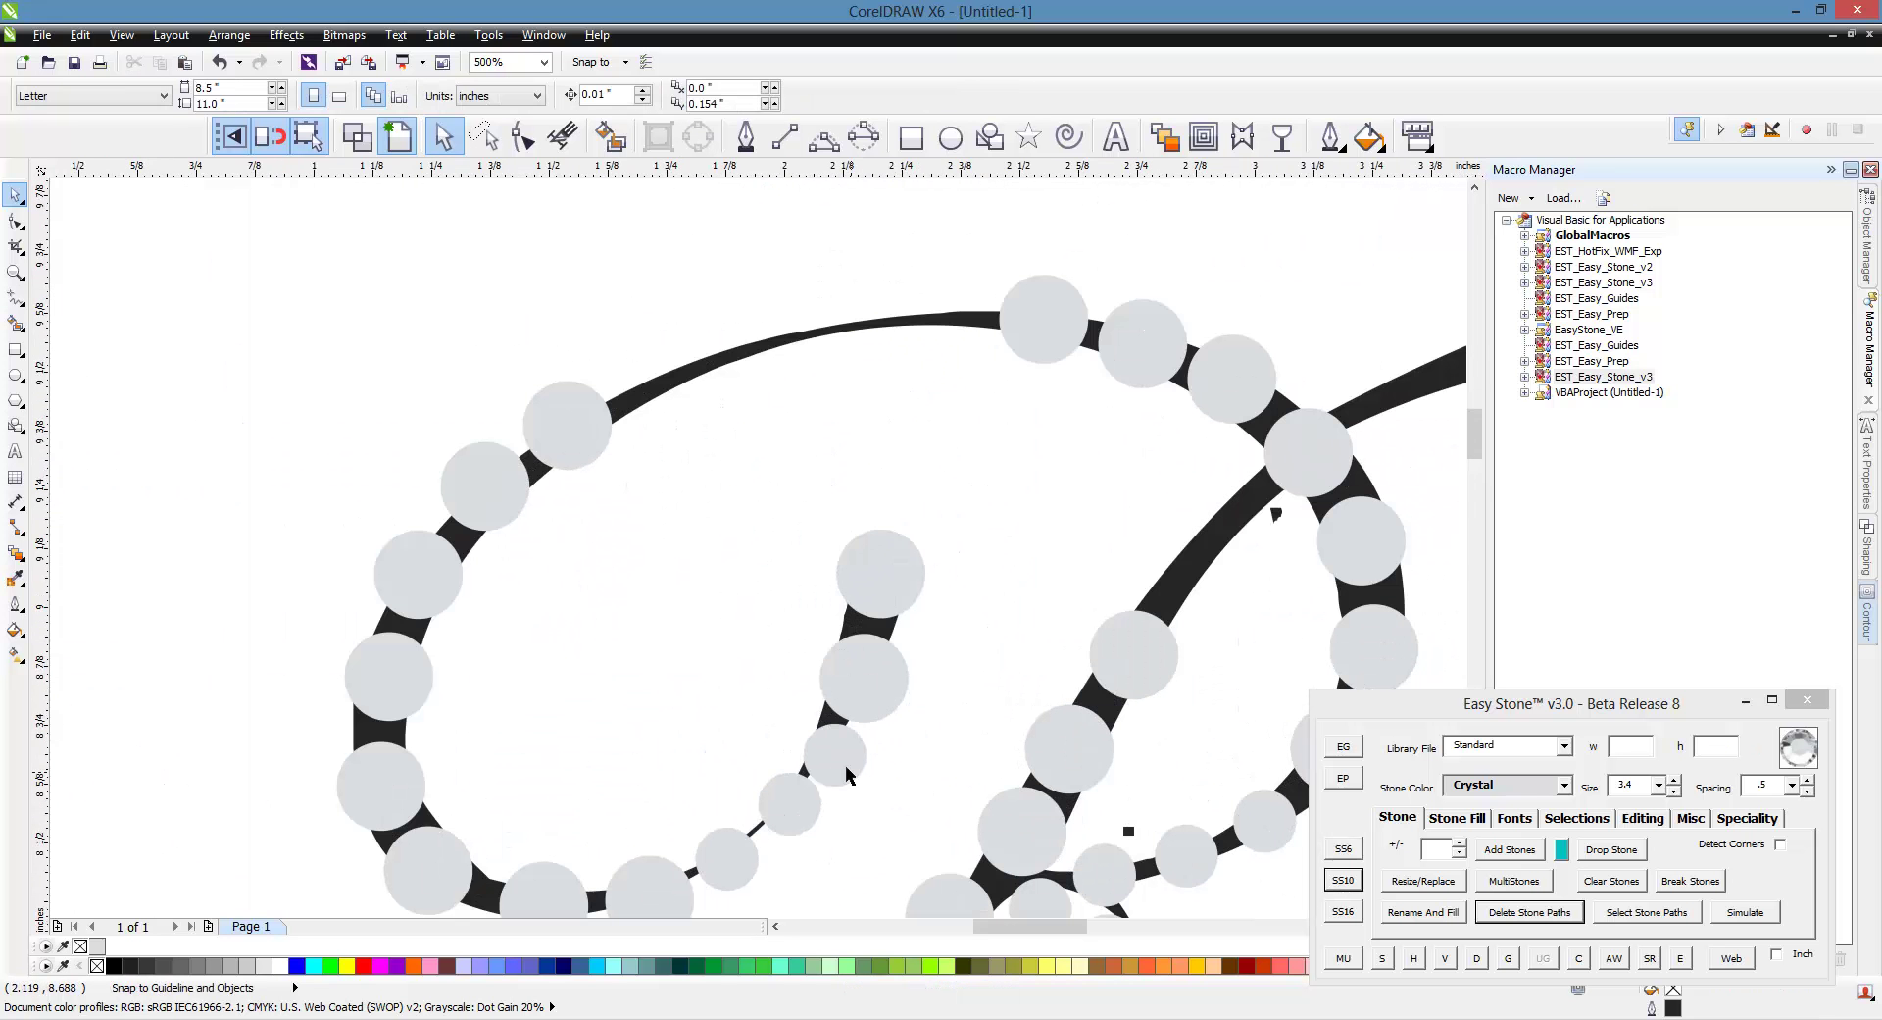
click(664, 404)
click(731, 377)
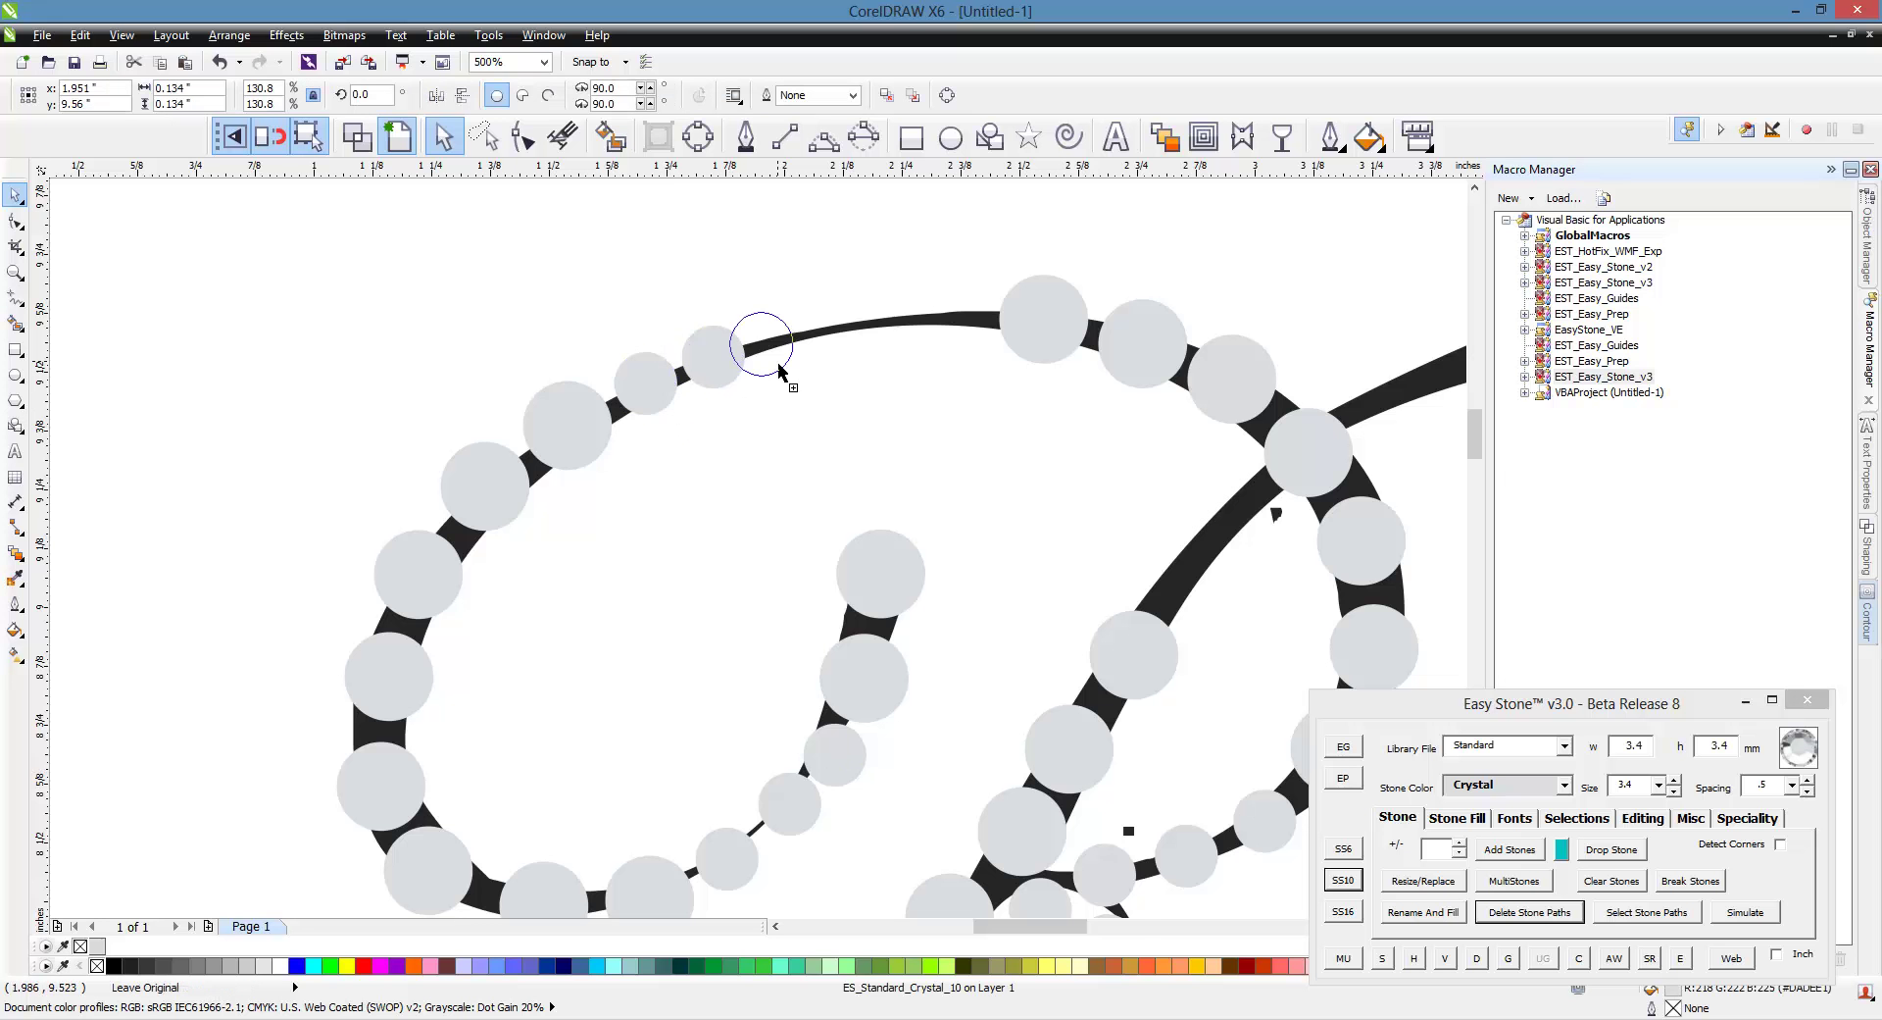
click(792, 357)
click(867, 335)
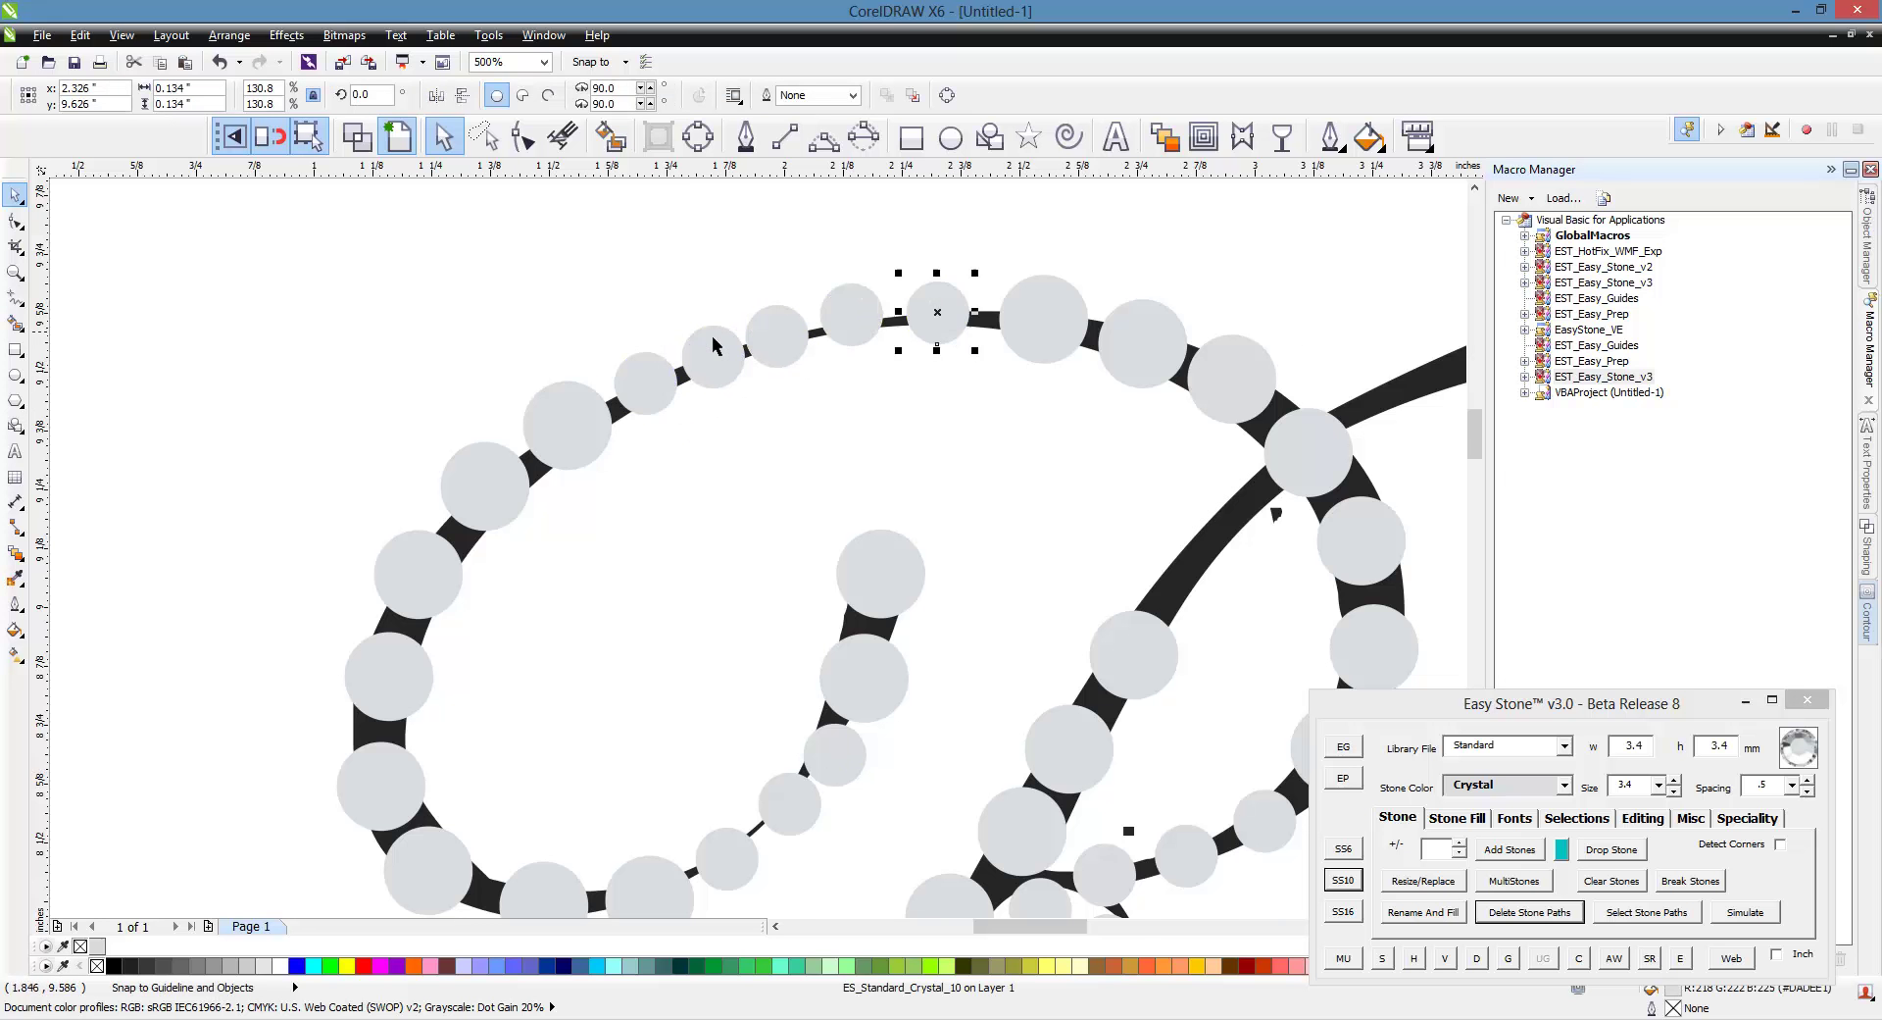
click(955, 334)
Place two 3.4 mm stones on the upper stem of the "R" and two beyond the crossing at the start of the top swash.
scroll(704, 358, down, 2)
scroll(882, 388, up, 2)
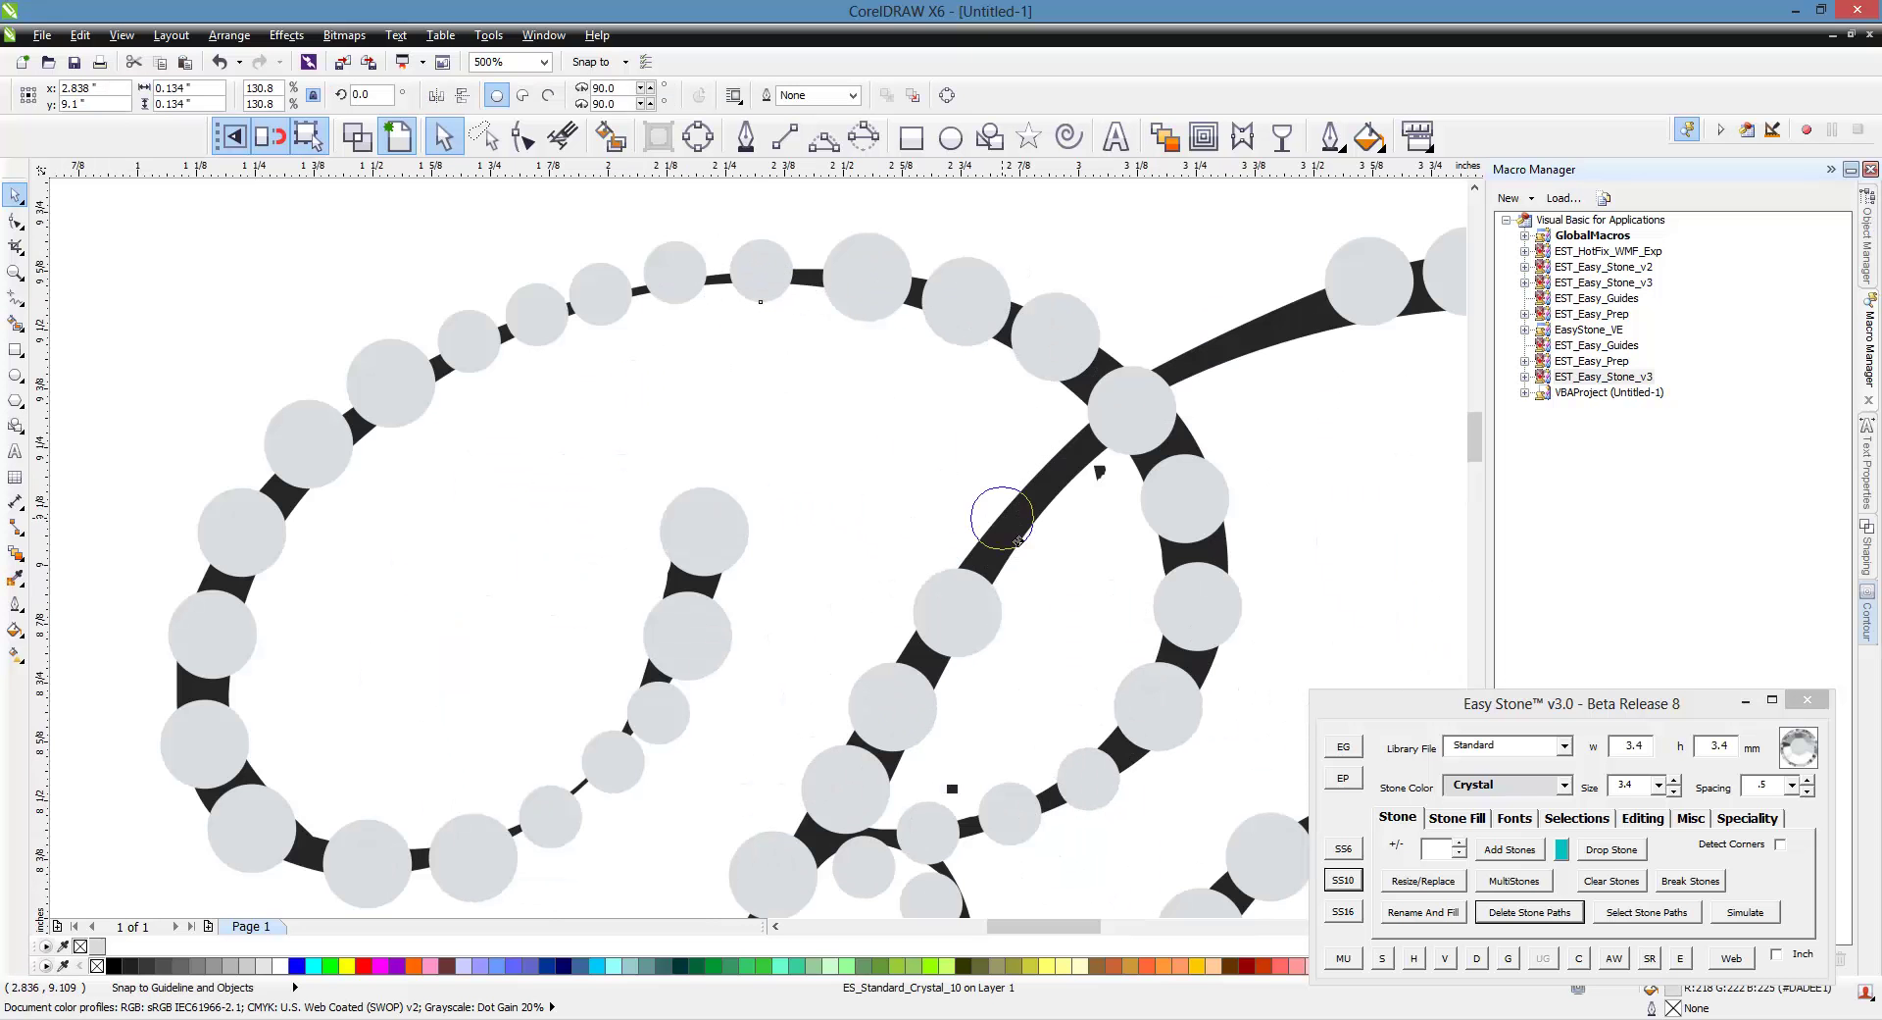
click(1021, 548)
click(1062, 487)
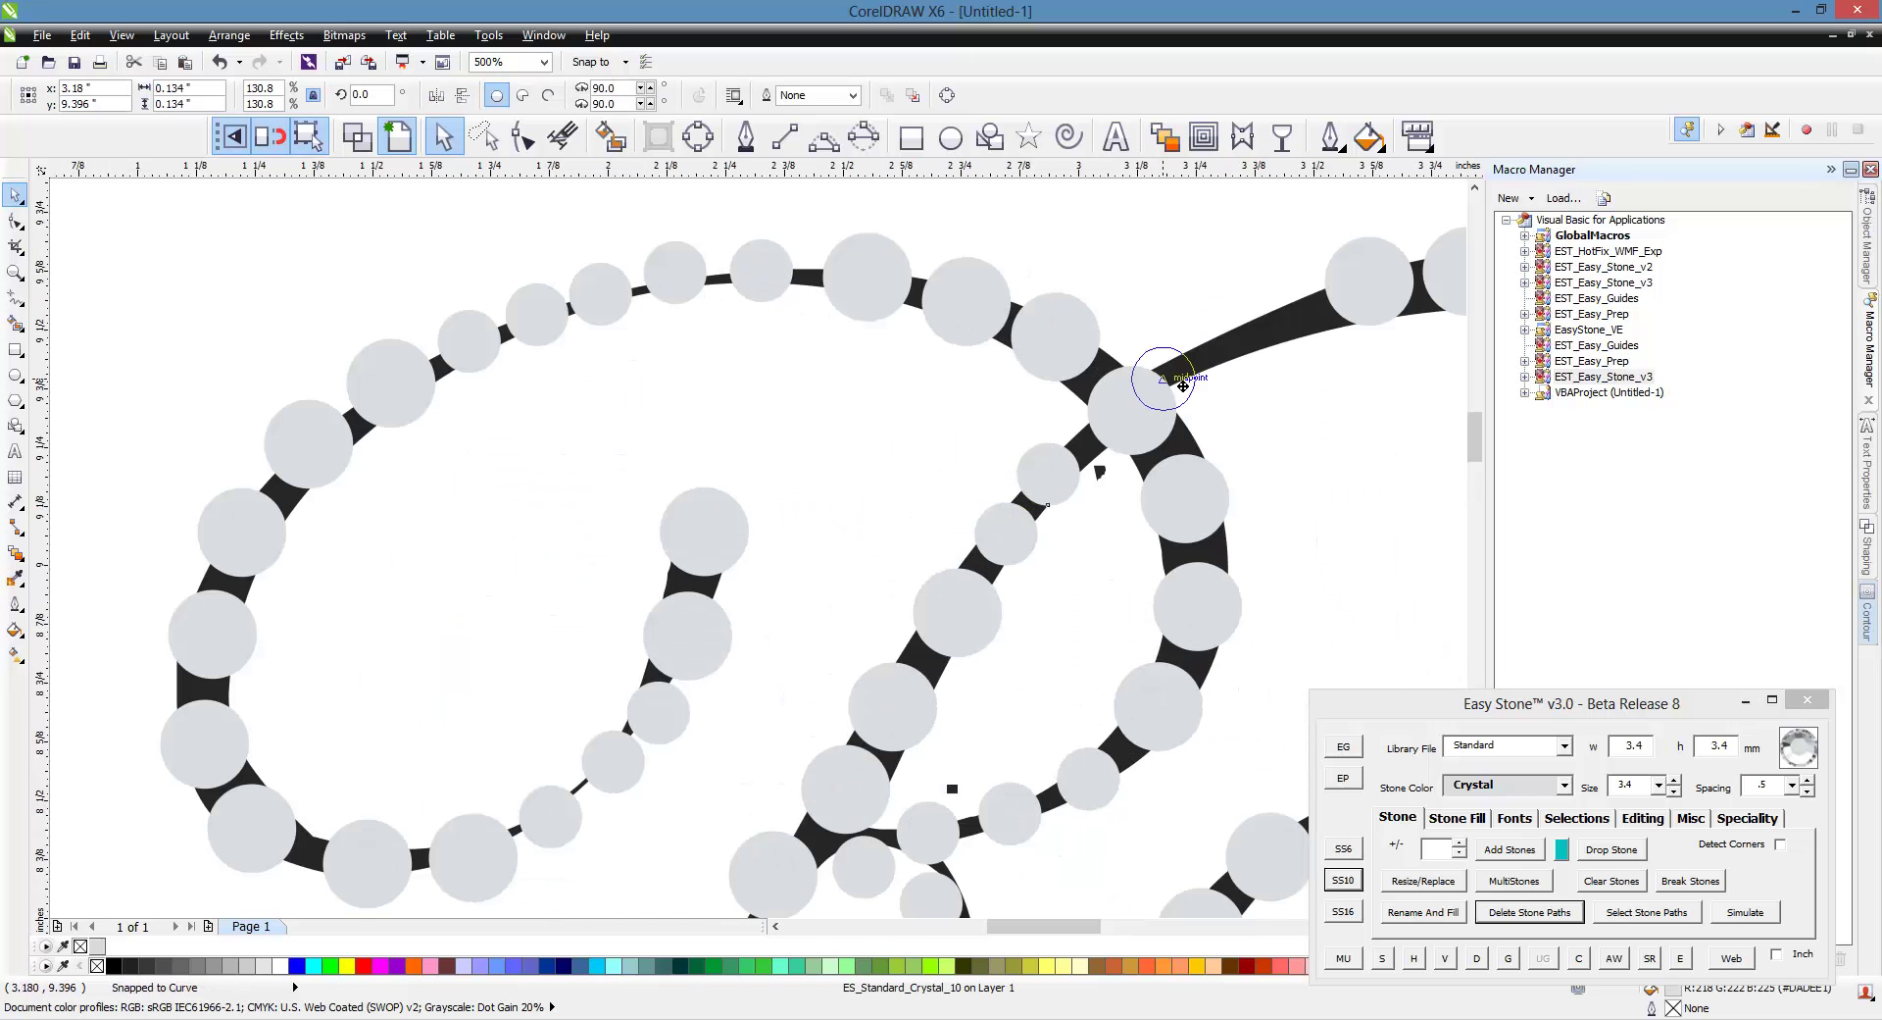
click(1212, 370)
drag(1230, 348, 1277, 323)
scroll(821, 299, down, 2)
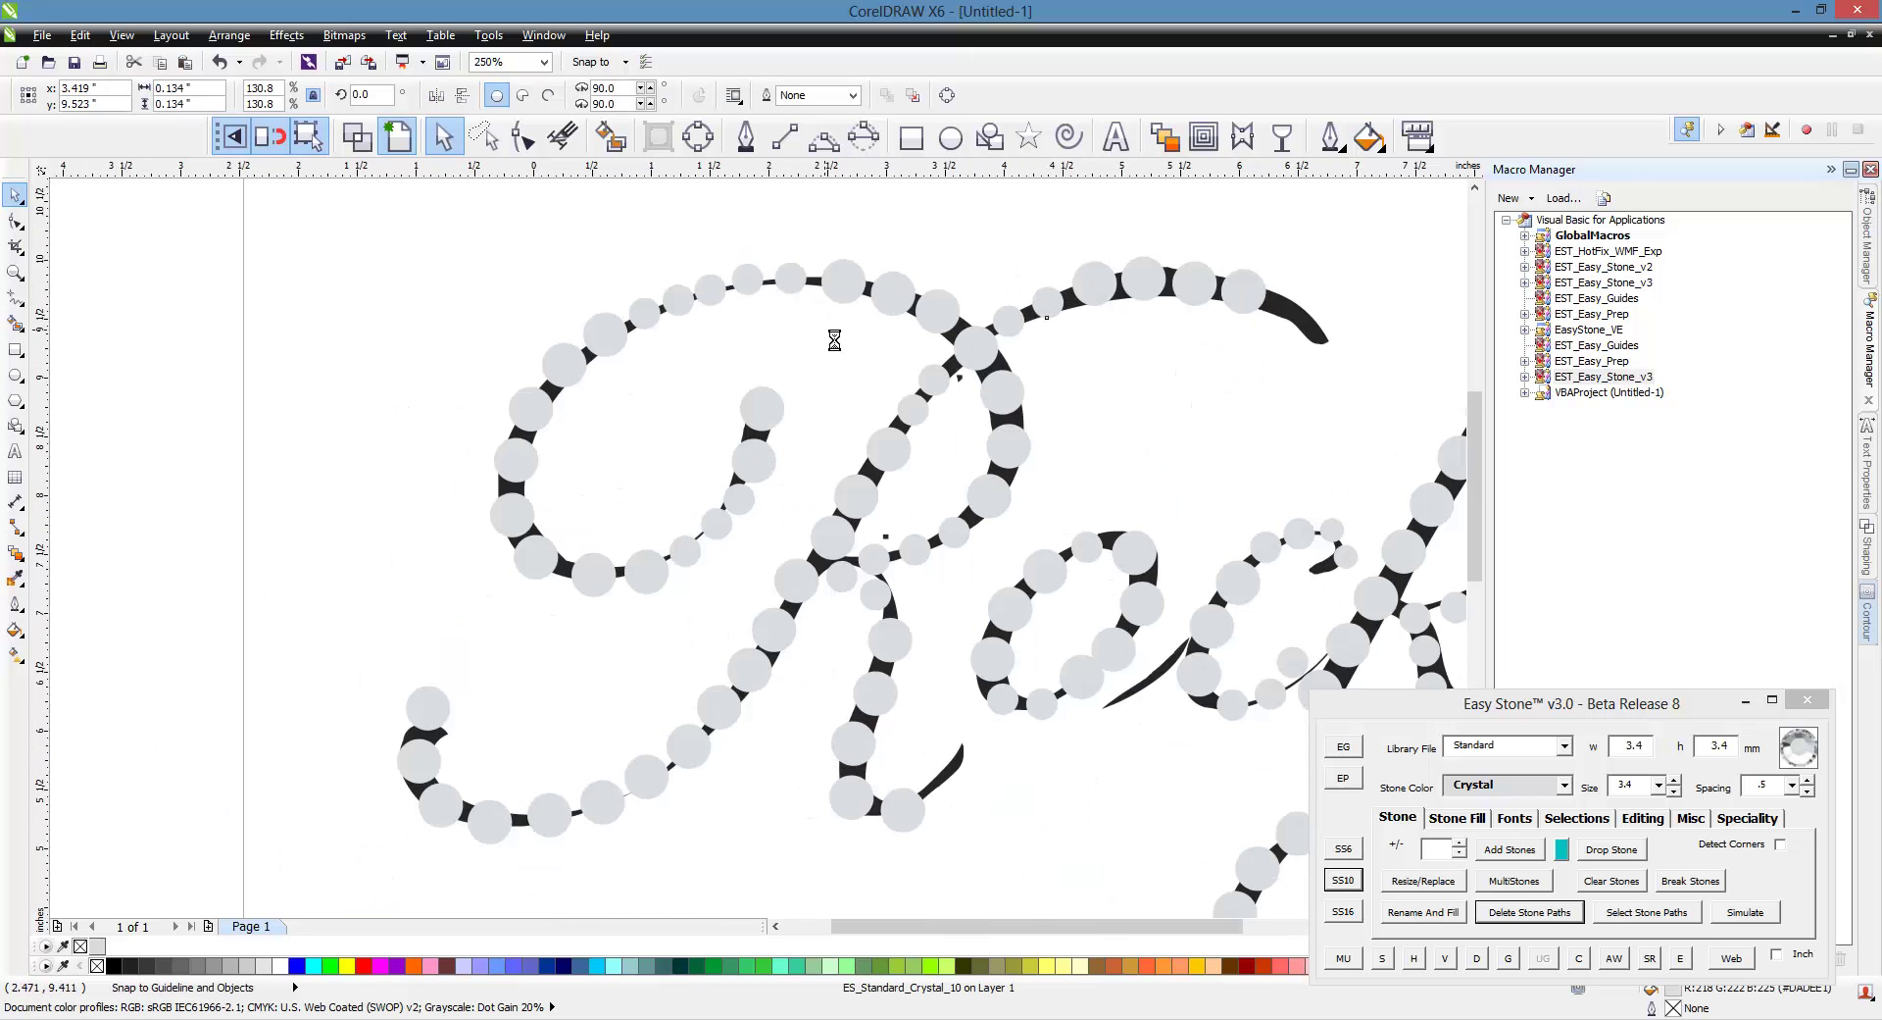
Place two 3.4 mm stones on the curved right end of the top swash of the "R".
scroll(1054, 309, up, 1)
scroll(1056, 316, up, 2)
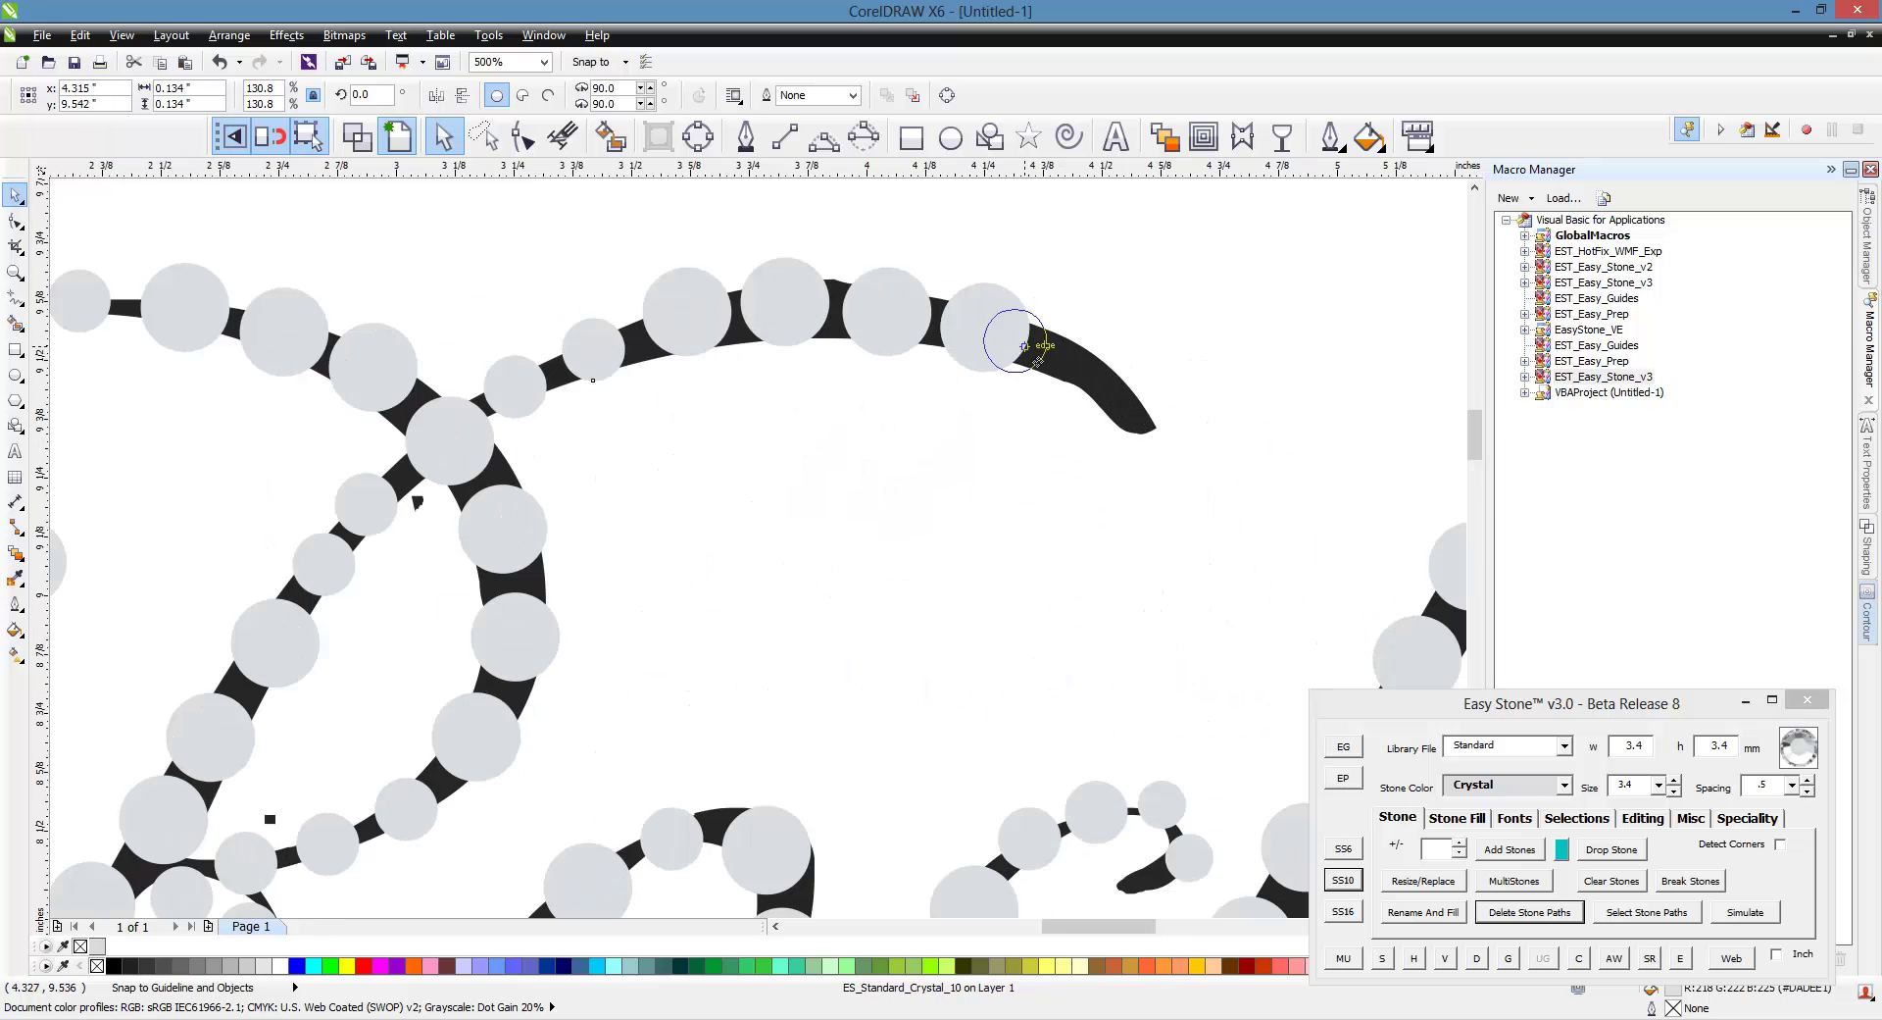
right_click(1087, 371)
drag(1086, 372, 1157, 413)
right_click(1157, 414)
scroll(932, 318, down, 2)
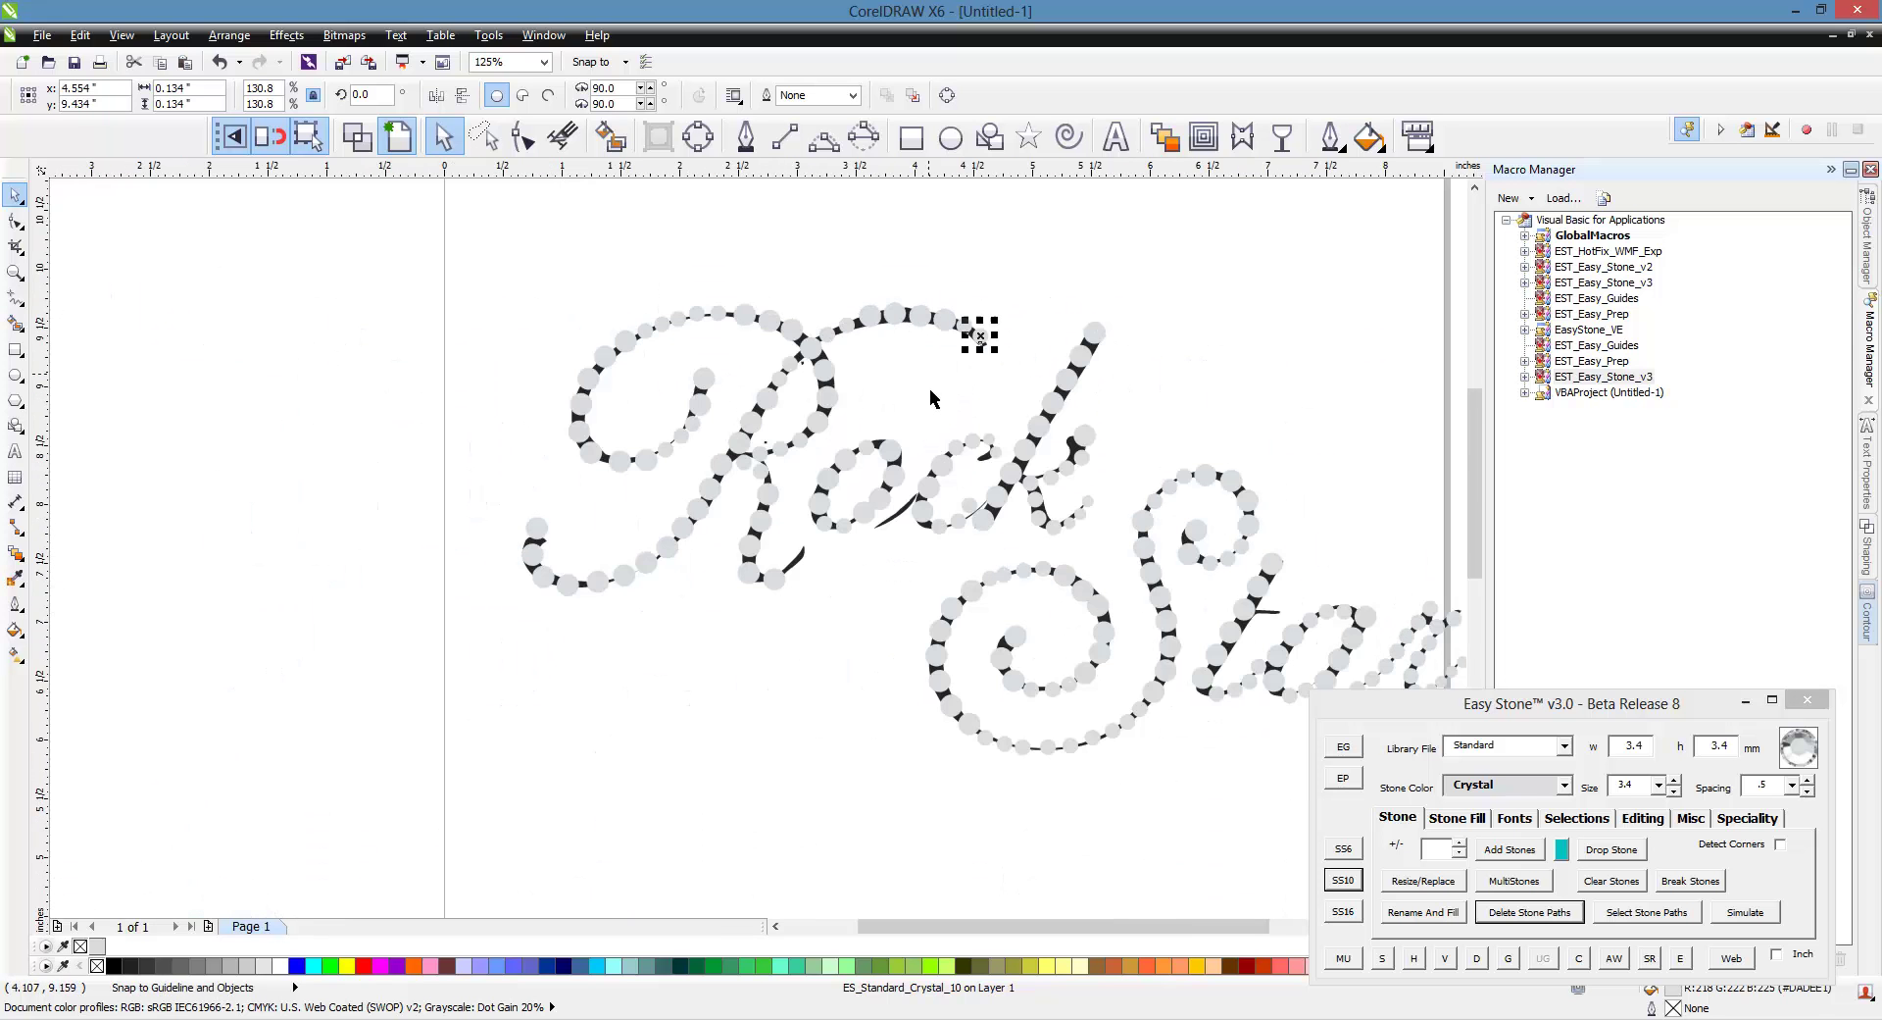
click(936, 394)
Place two 3.4 mm stones along the exit tail at the foot of the "R" leg.
scroll(1033, 439, up, 1)
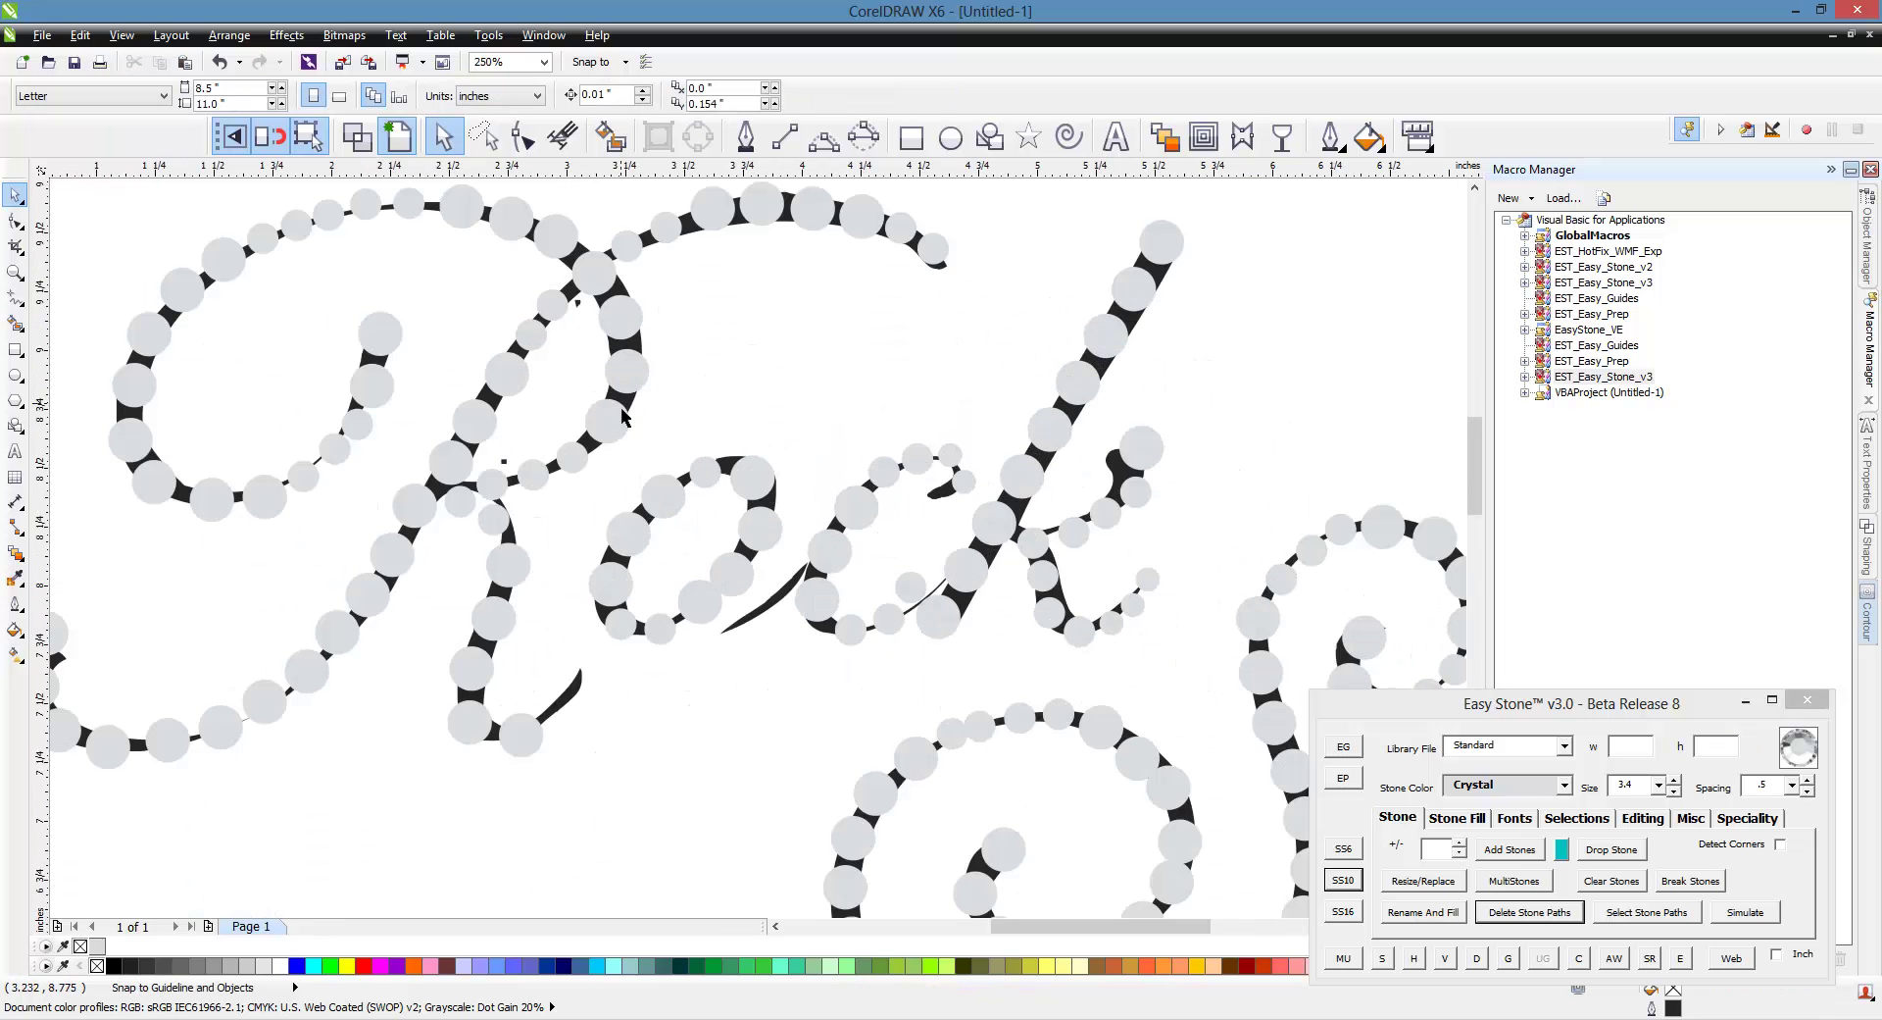
scroll(532, 711, up, 1)
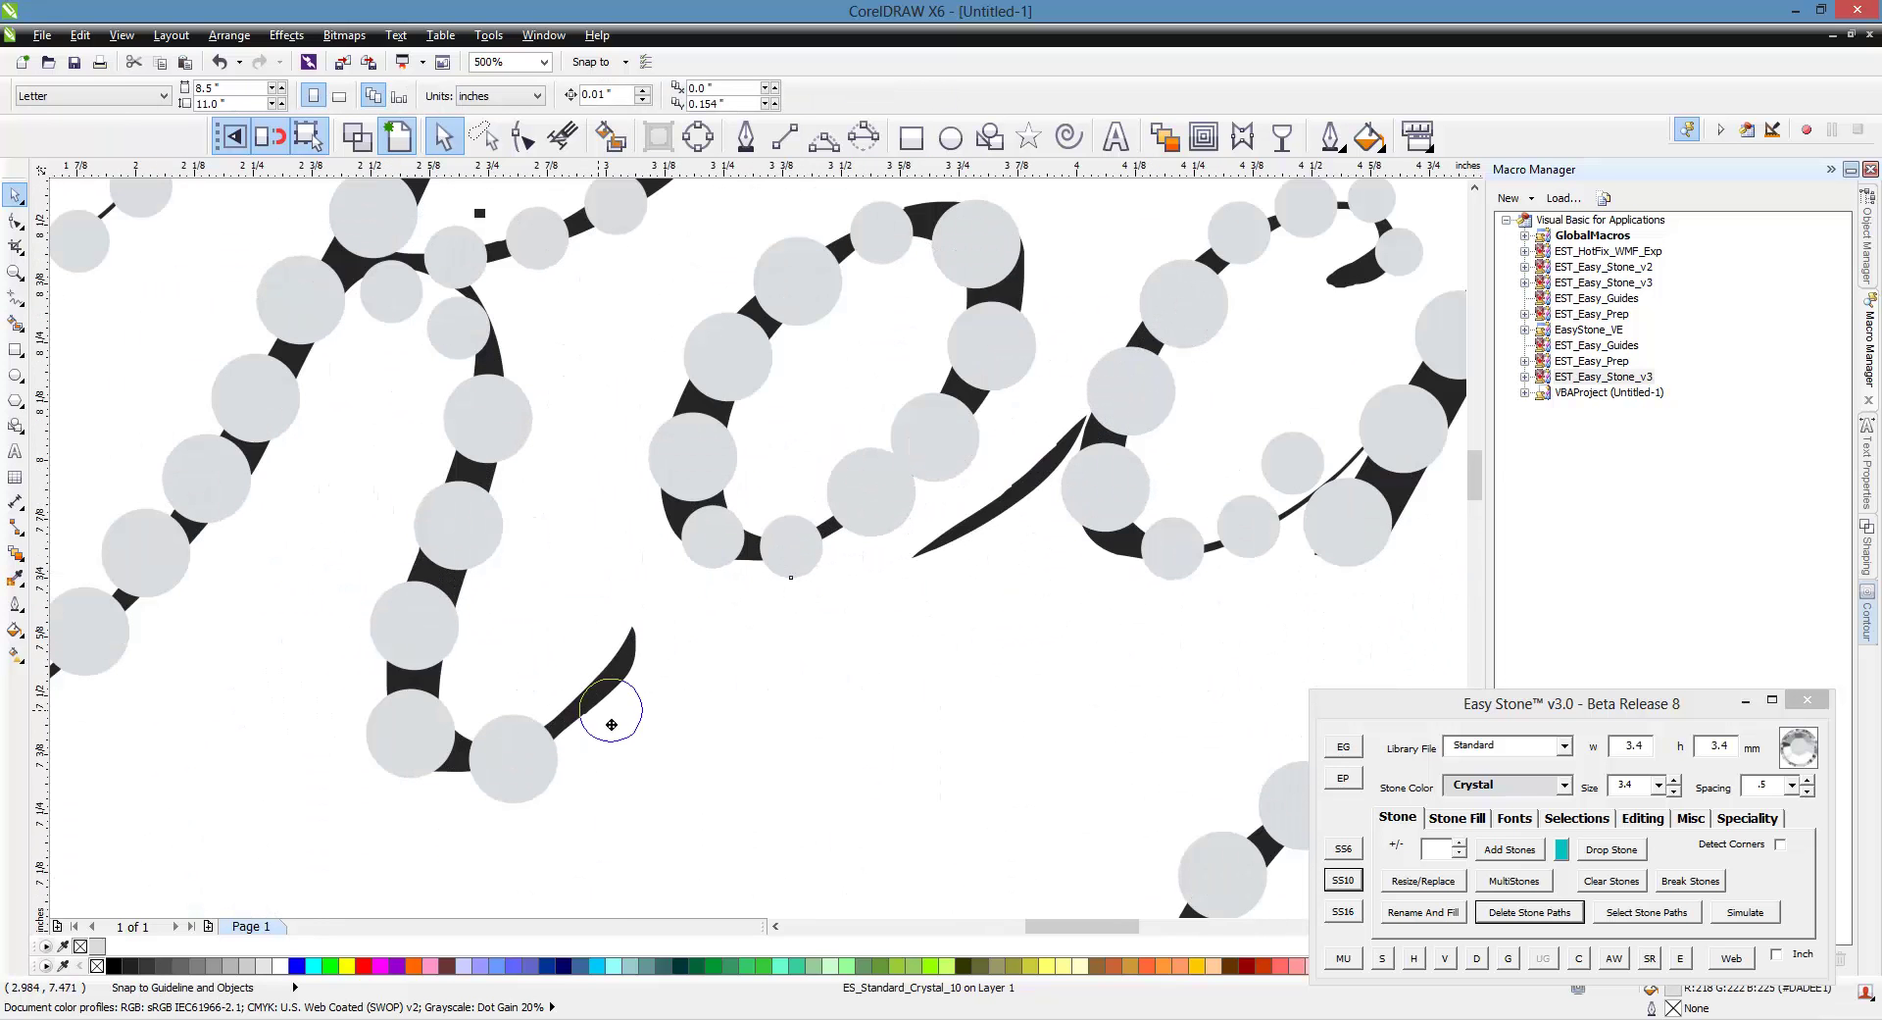
click(628, 654)
scroll(540, 552, down, 1)
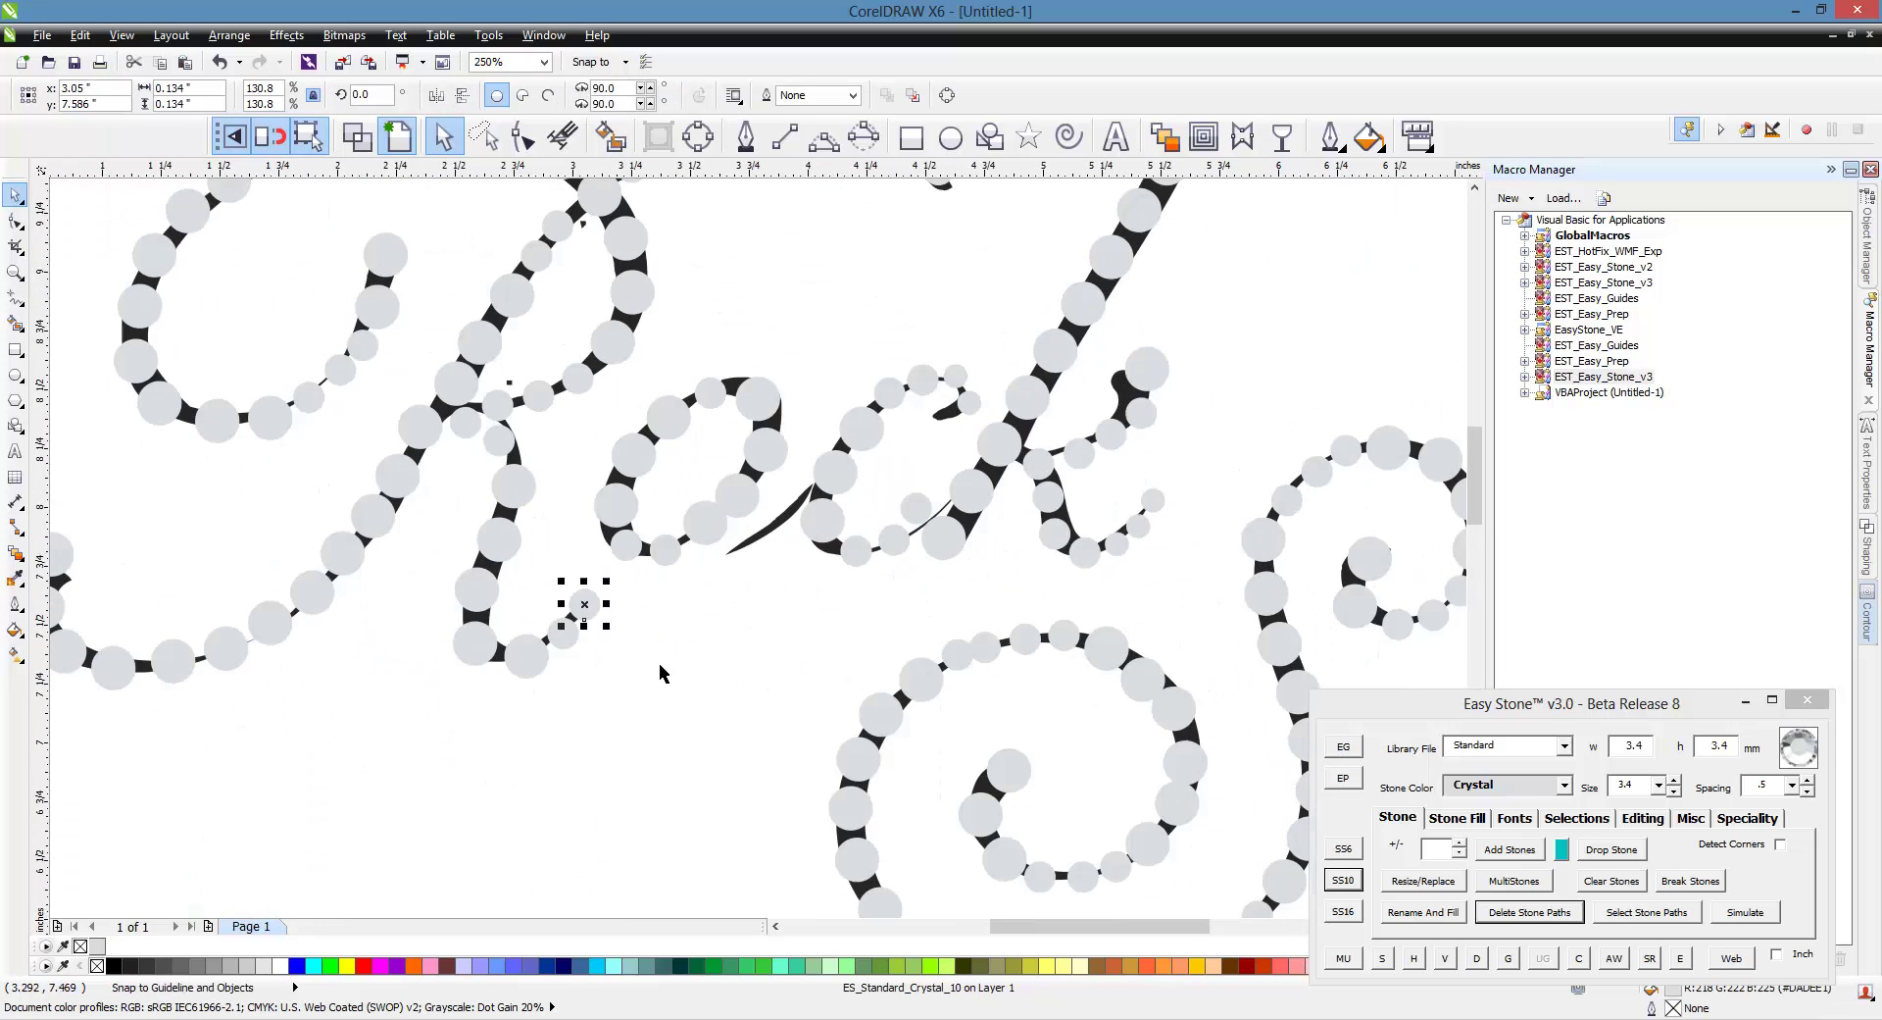
click(670, 683)
scroll(661, 596, down, 1)
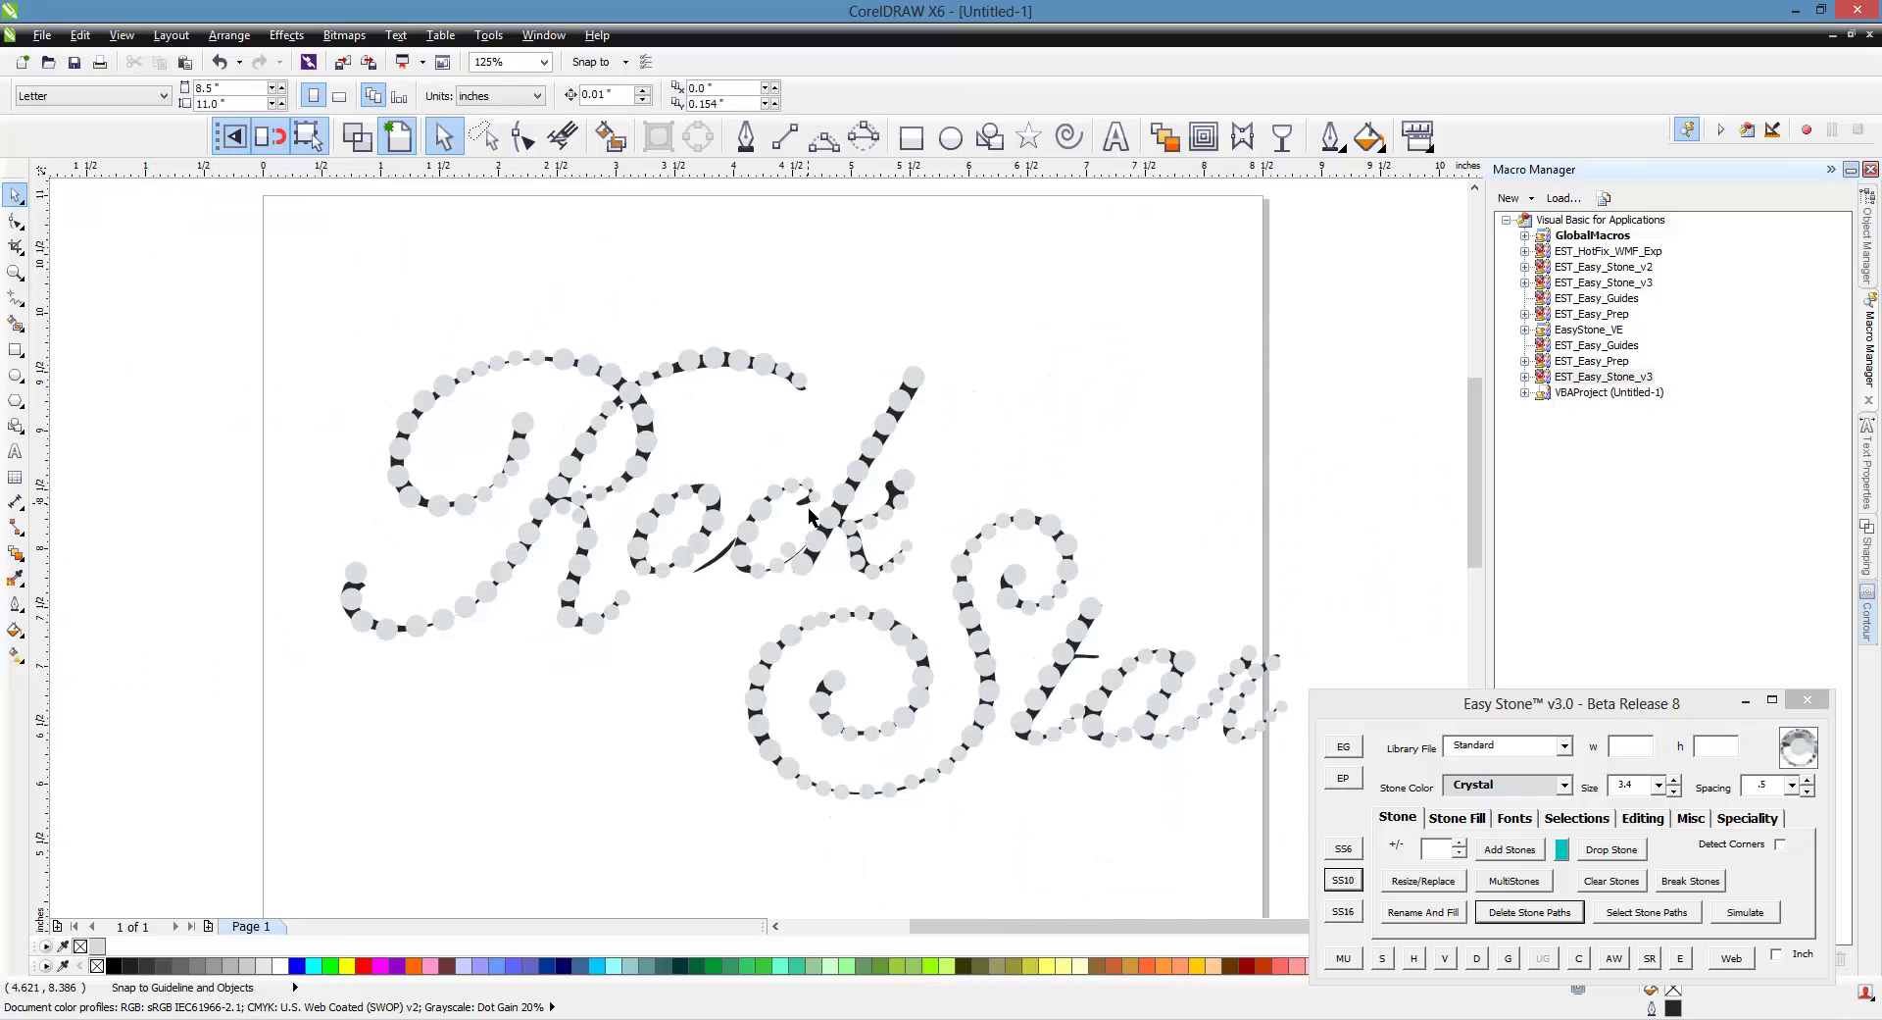
Delete the black "Rock" and "Star" lettering beneath the stones, plus the leftover thin line along the "t" stem.
scroll(879, 522, up, 2)
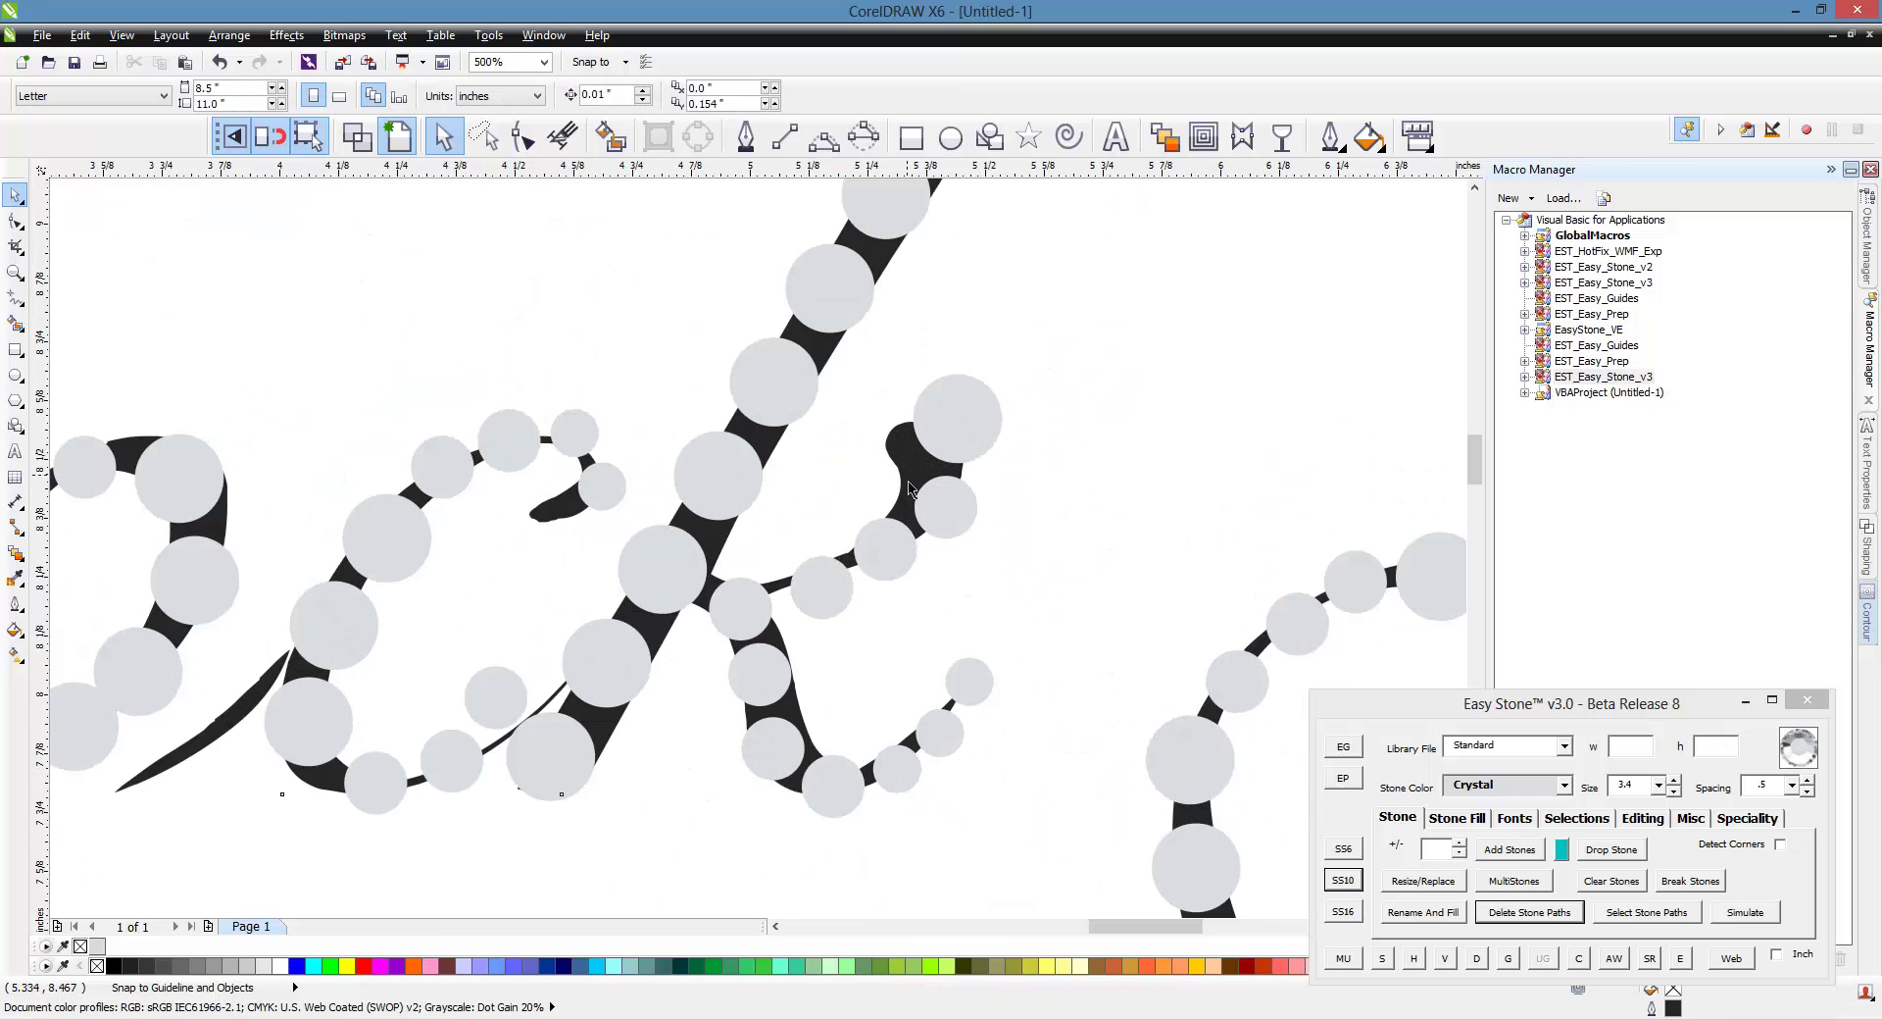
click(921, 490)
key(Delete)
scroll(922, 490, down, 2)
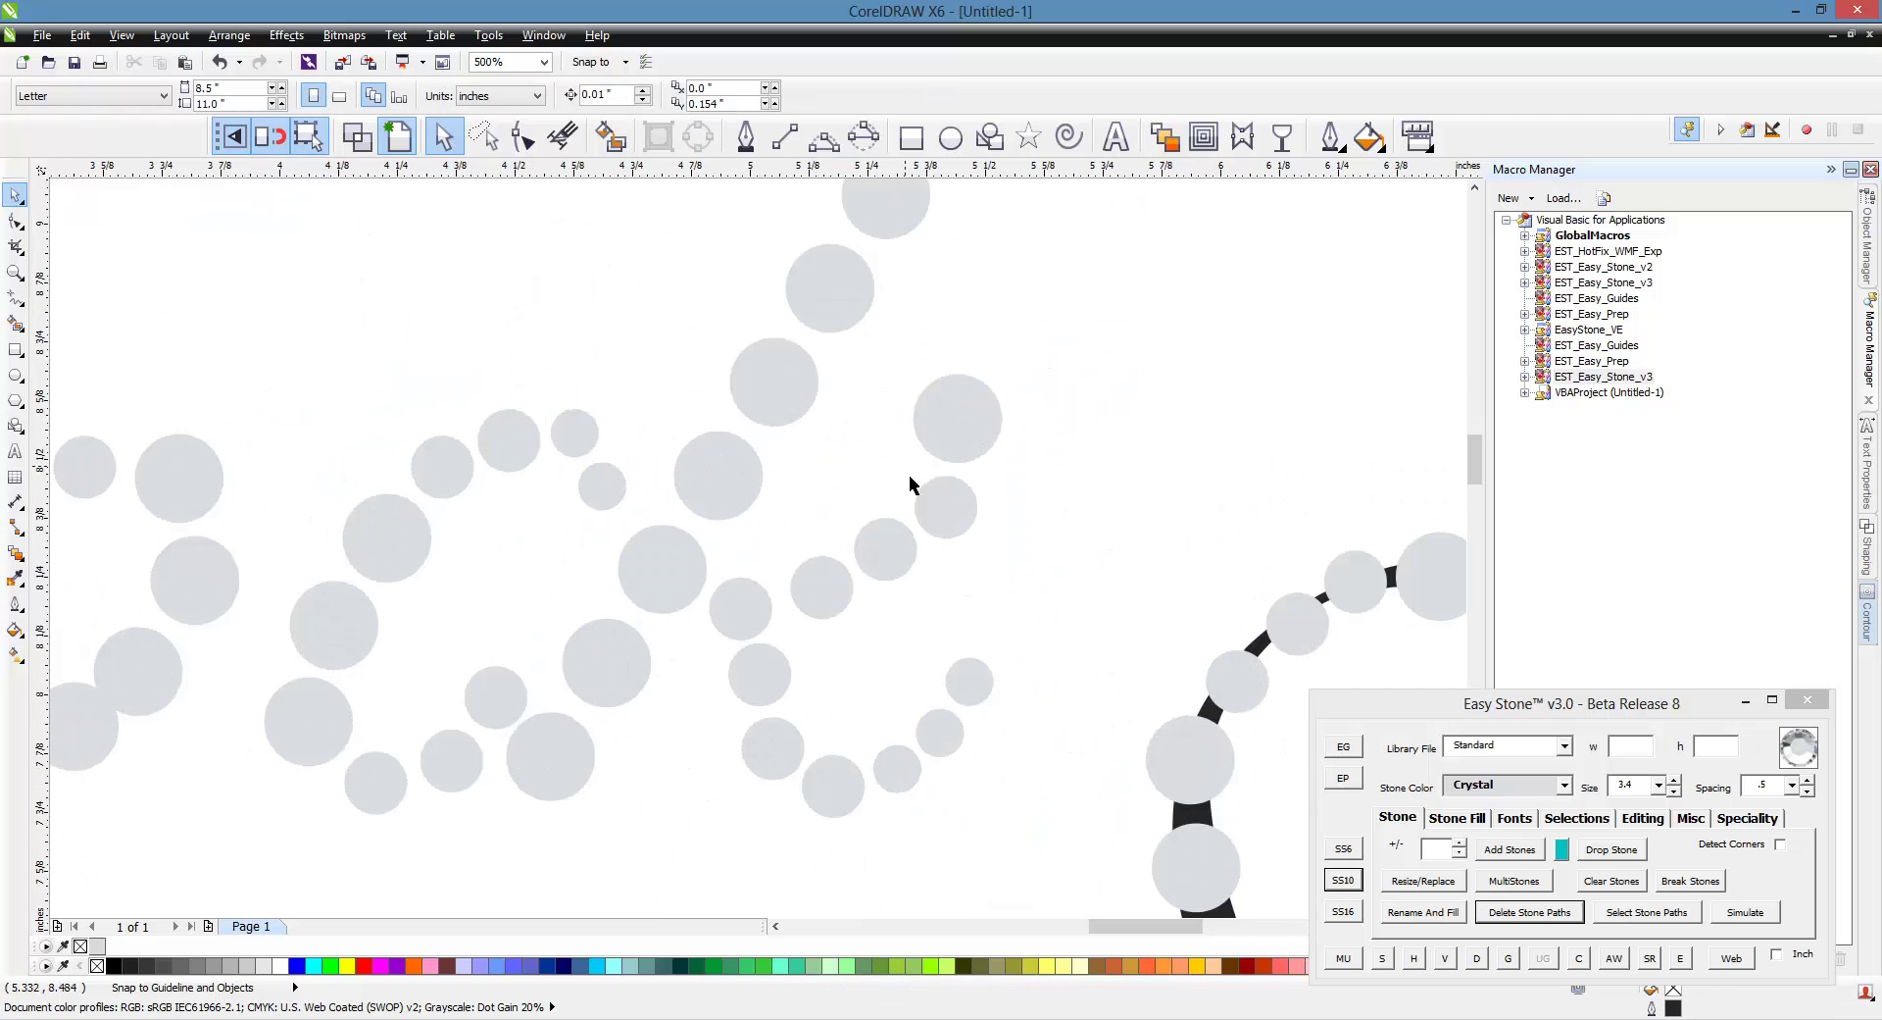
scroll(1176, 701, up, 2)
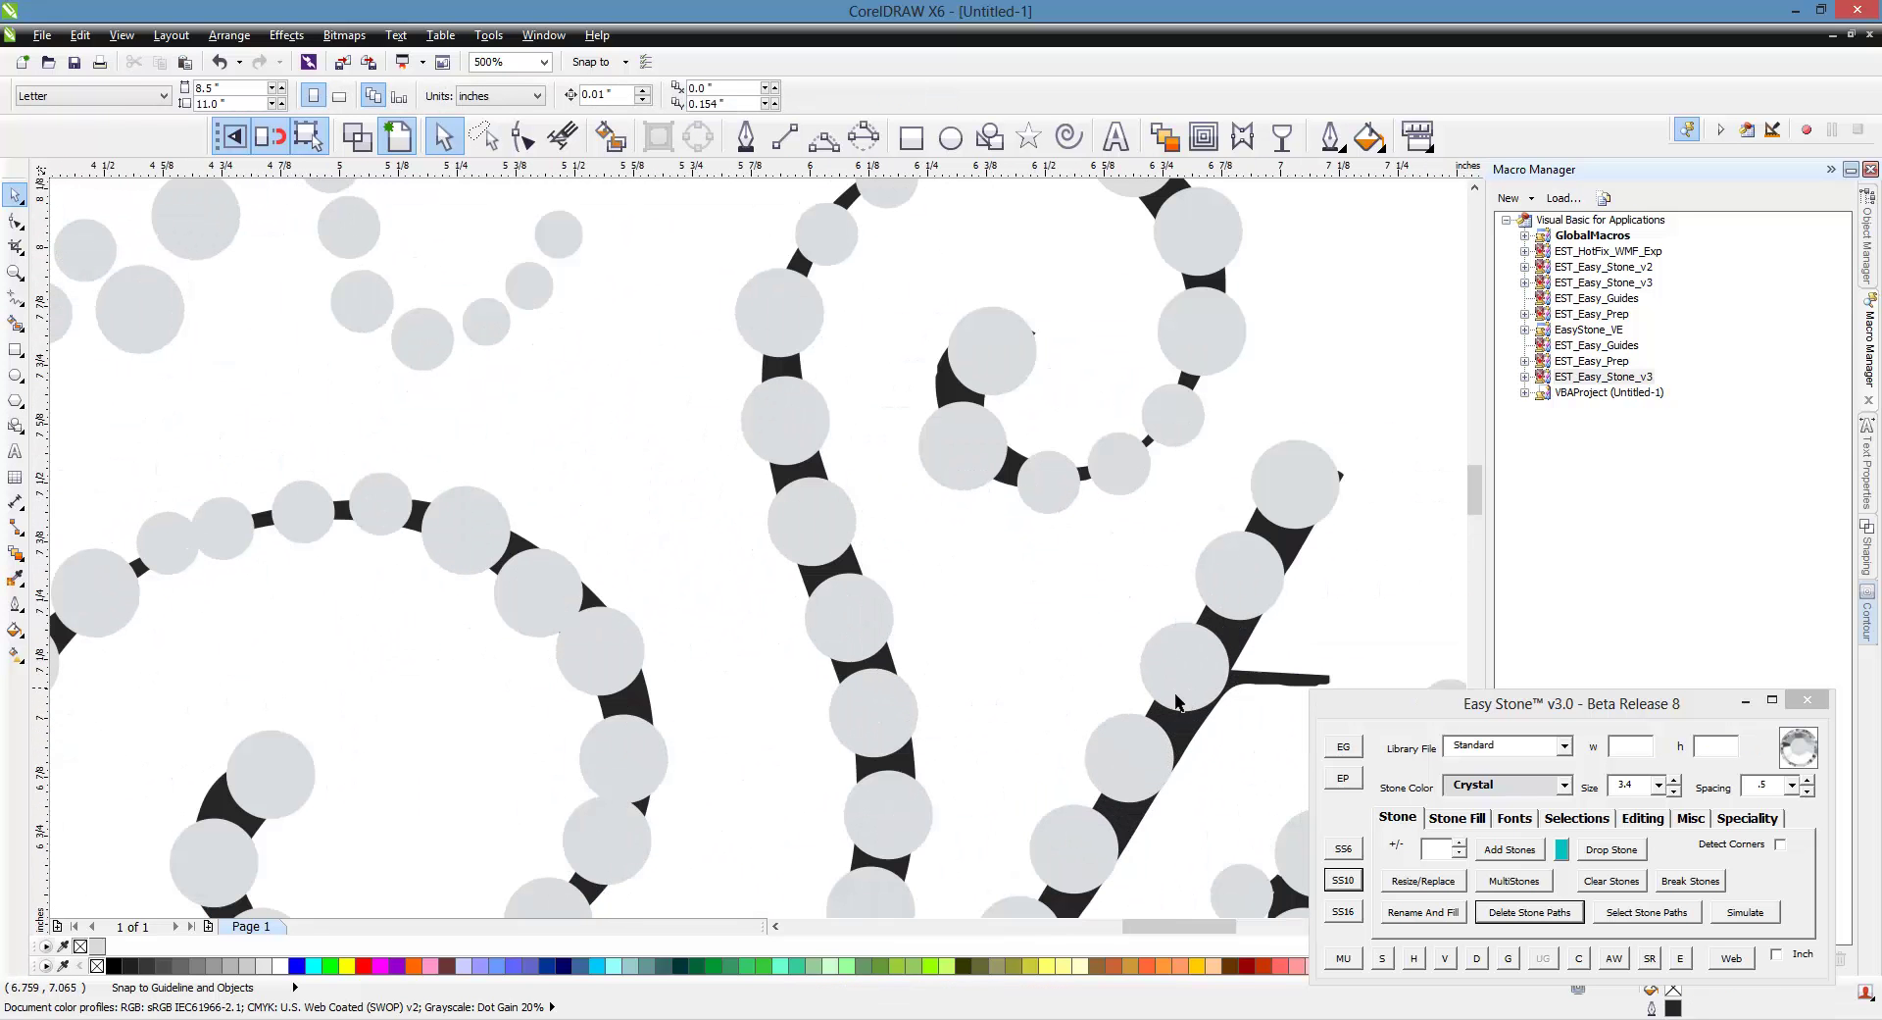
click(1296, 699)
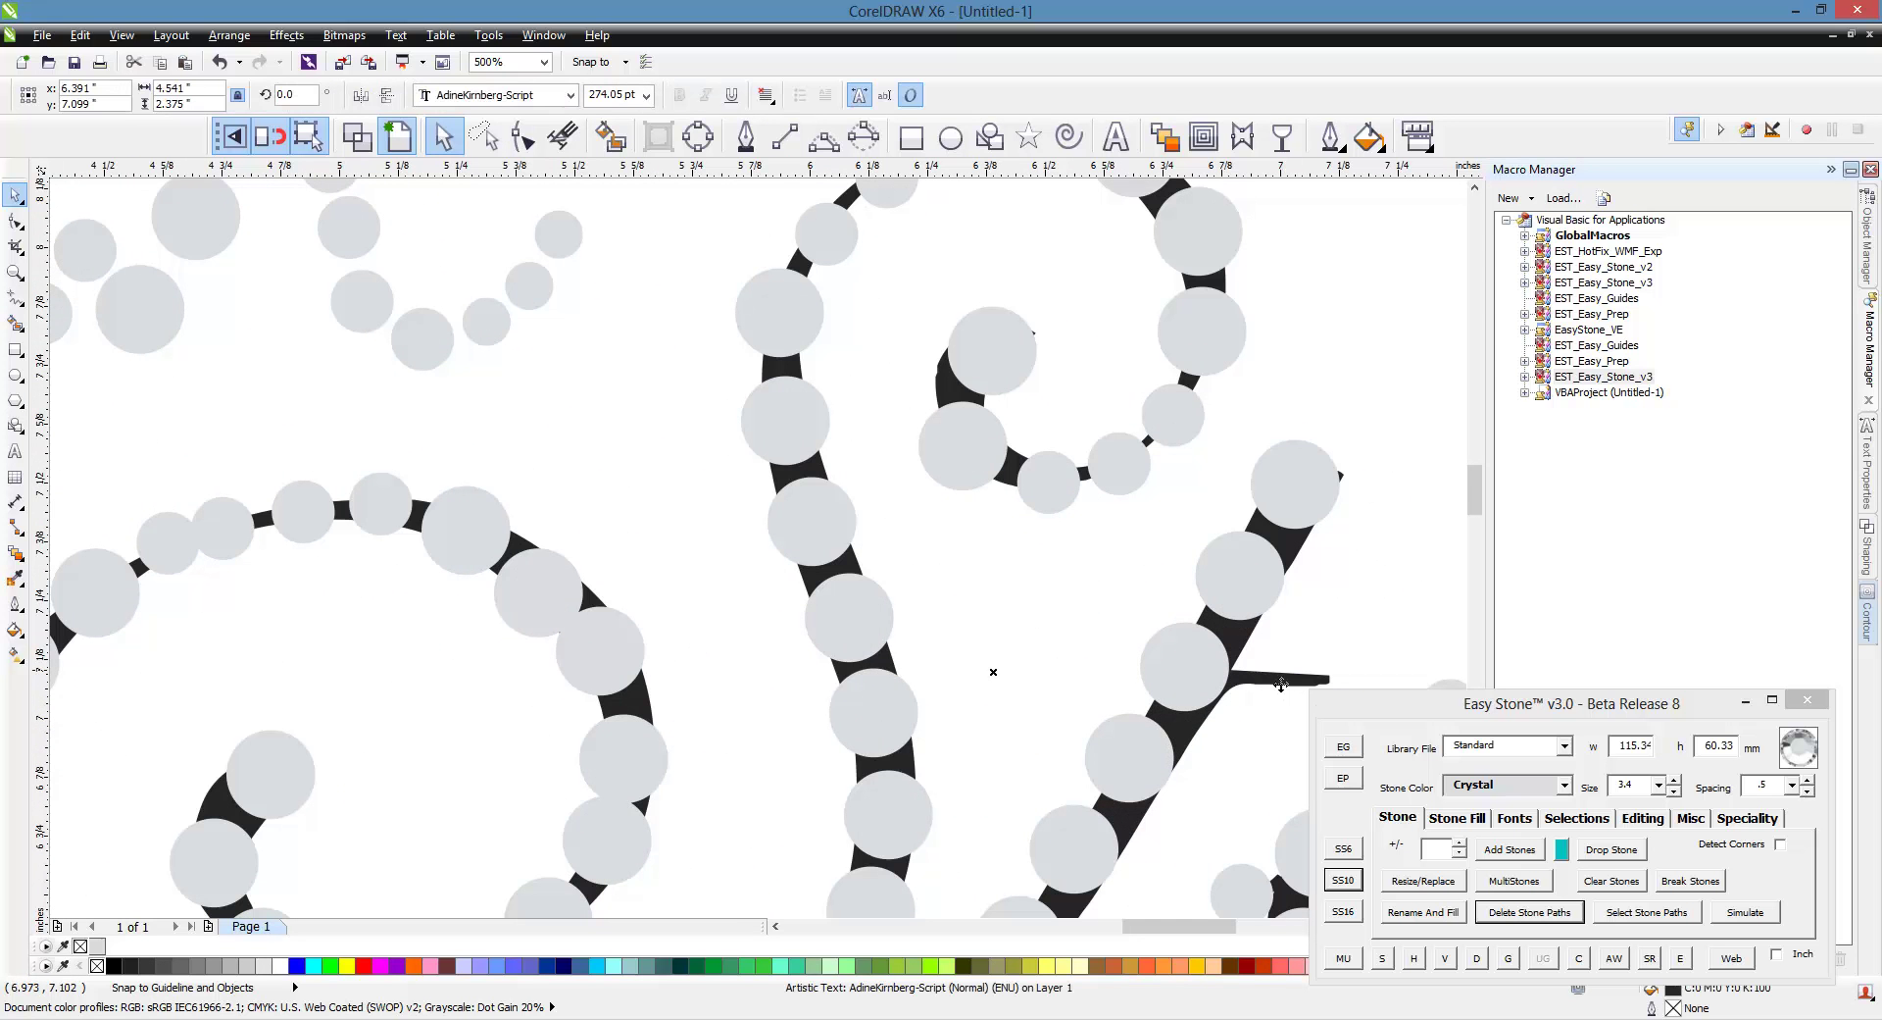
key(Delete)
scroll(985, 588, down, 1)
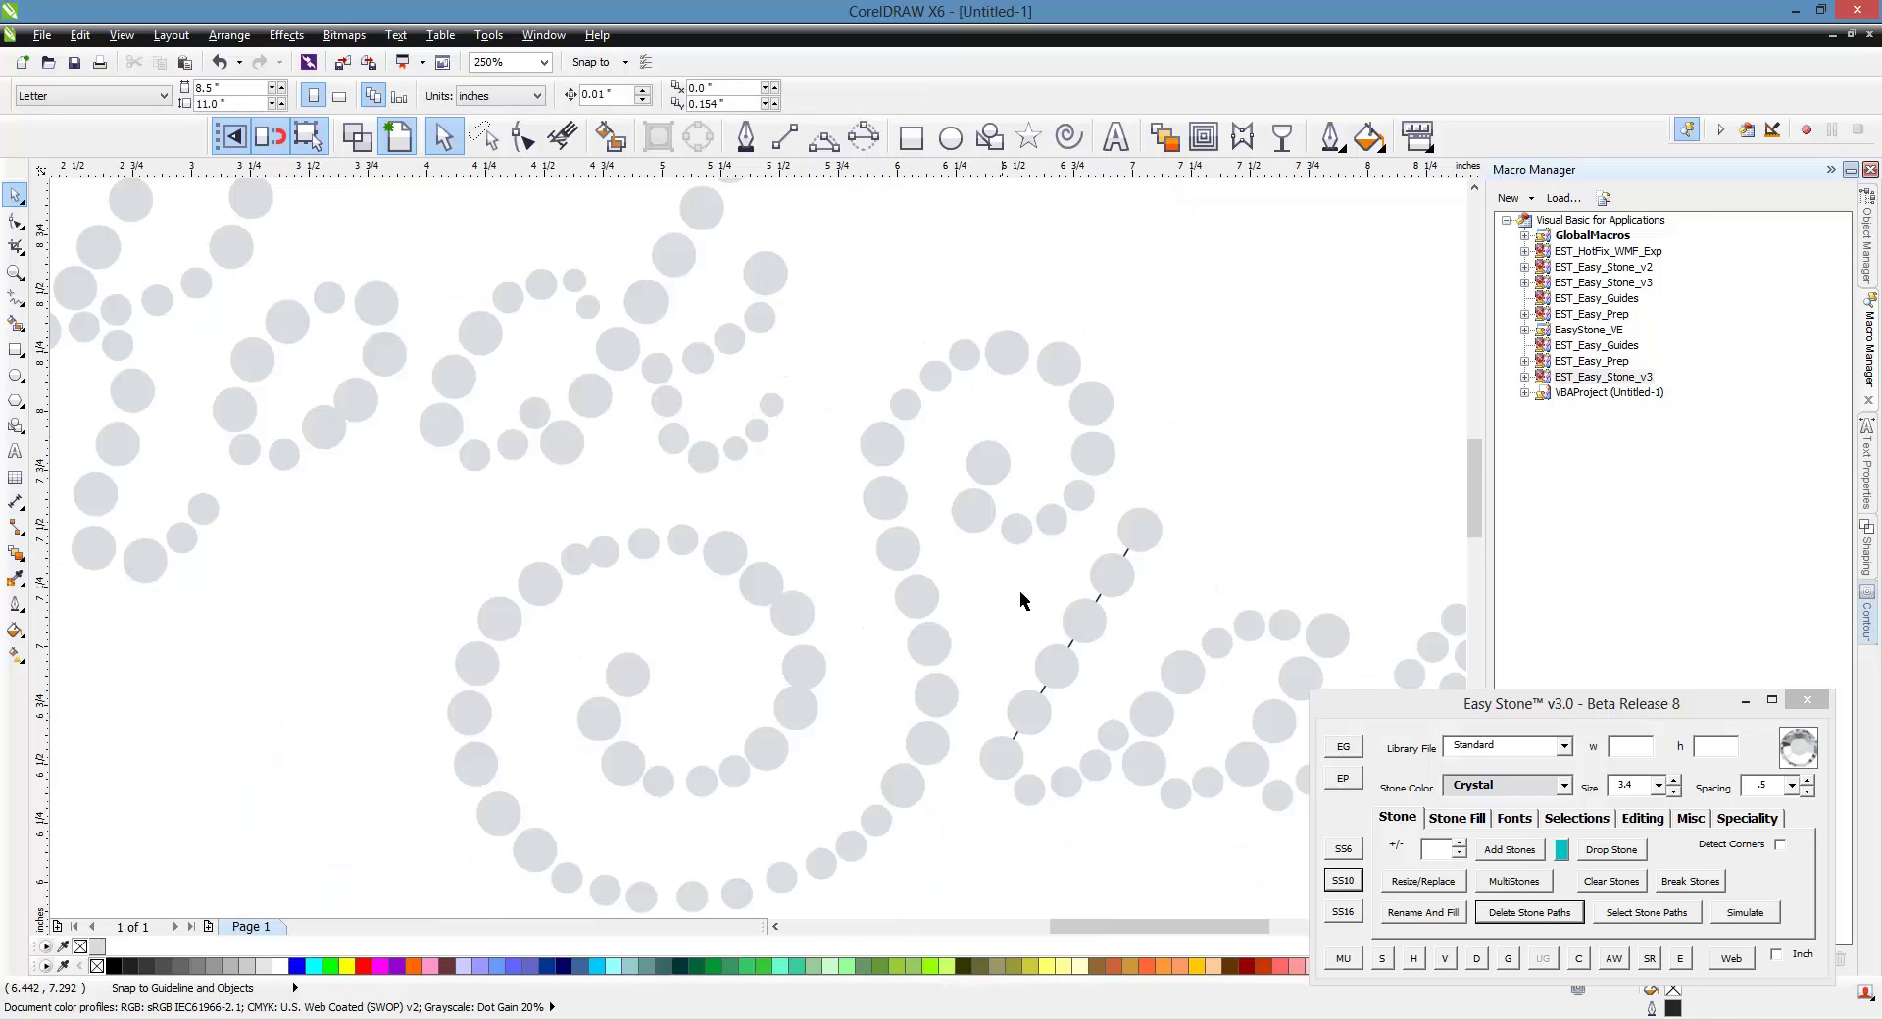
scroll(1105, 631, up, 1)
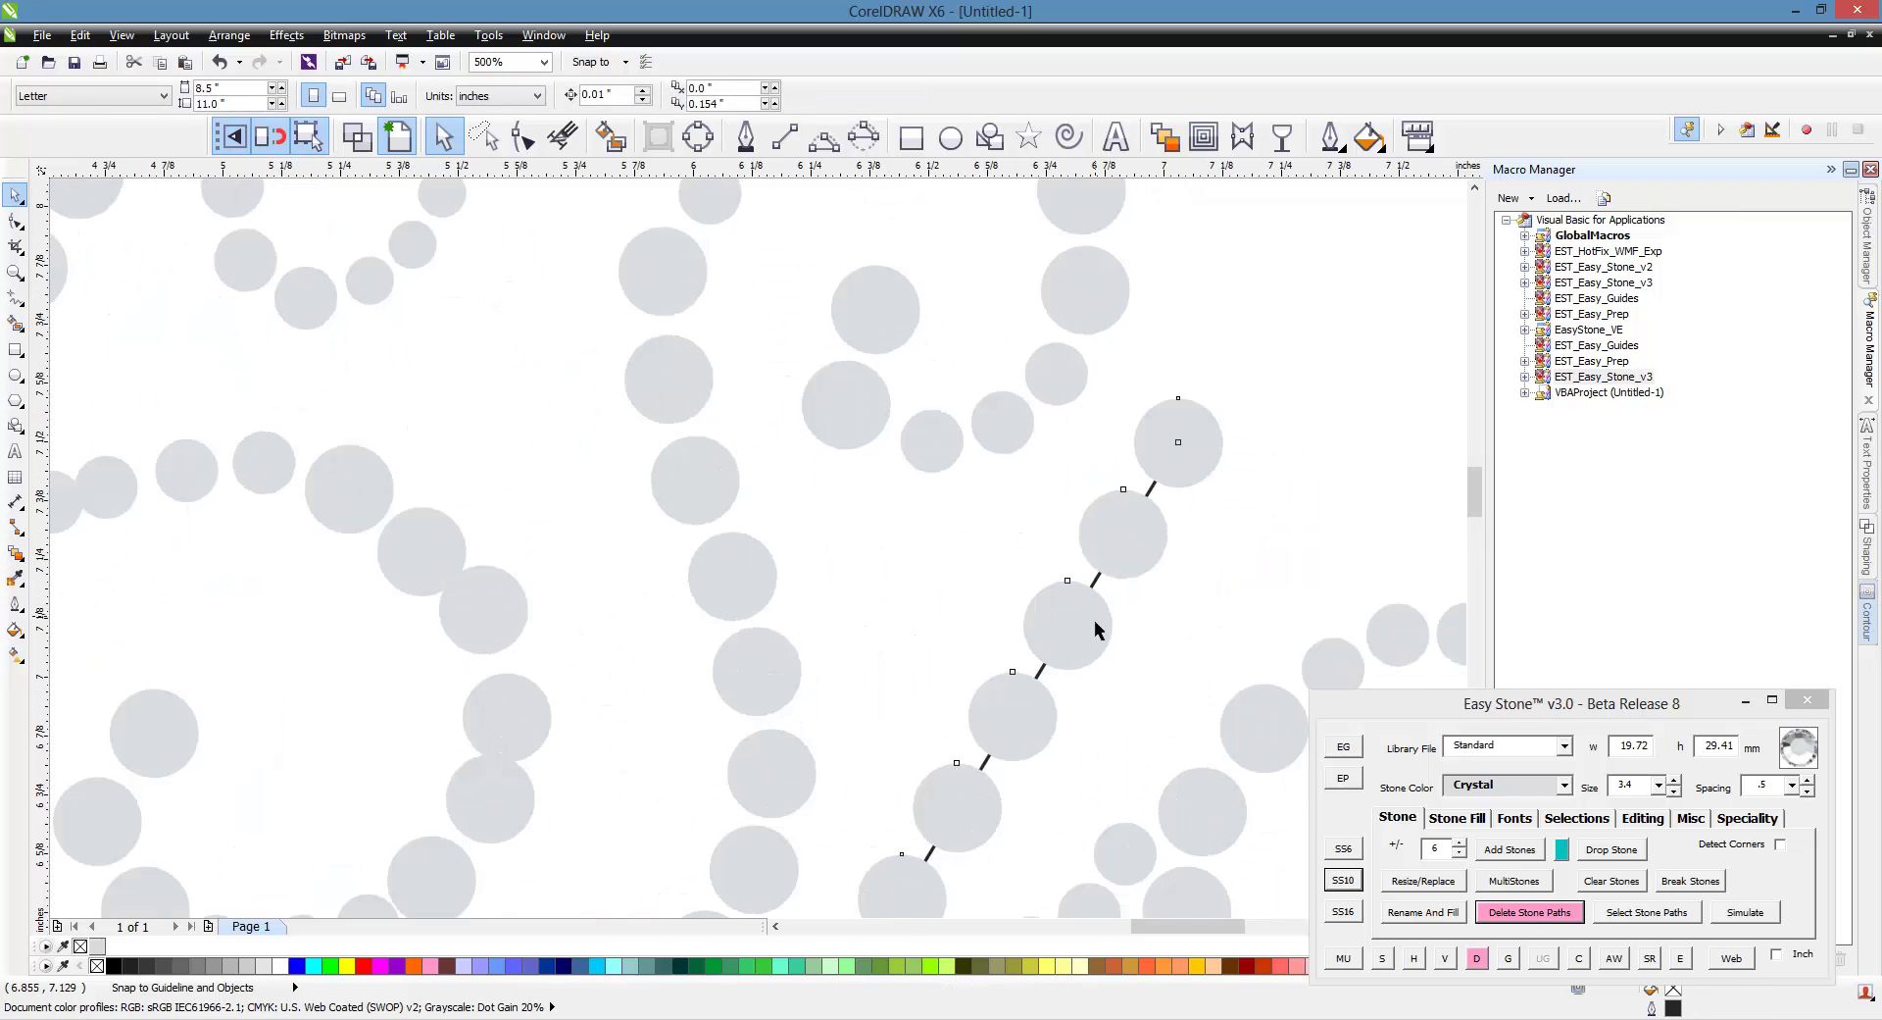
Copy two 3.4 mm SS10 stones to the right of the "t" stem as half of its crossbar.
drag(997, 406, 1310, 637)
right_click(1150, 595)
scroll(1170, 605, up, 1)
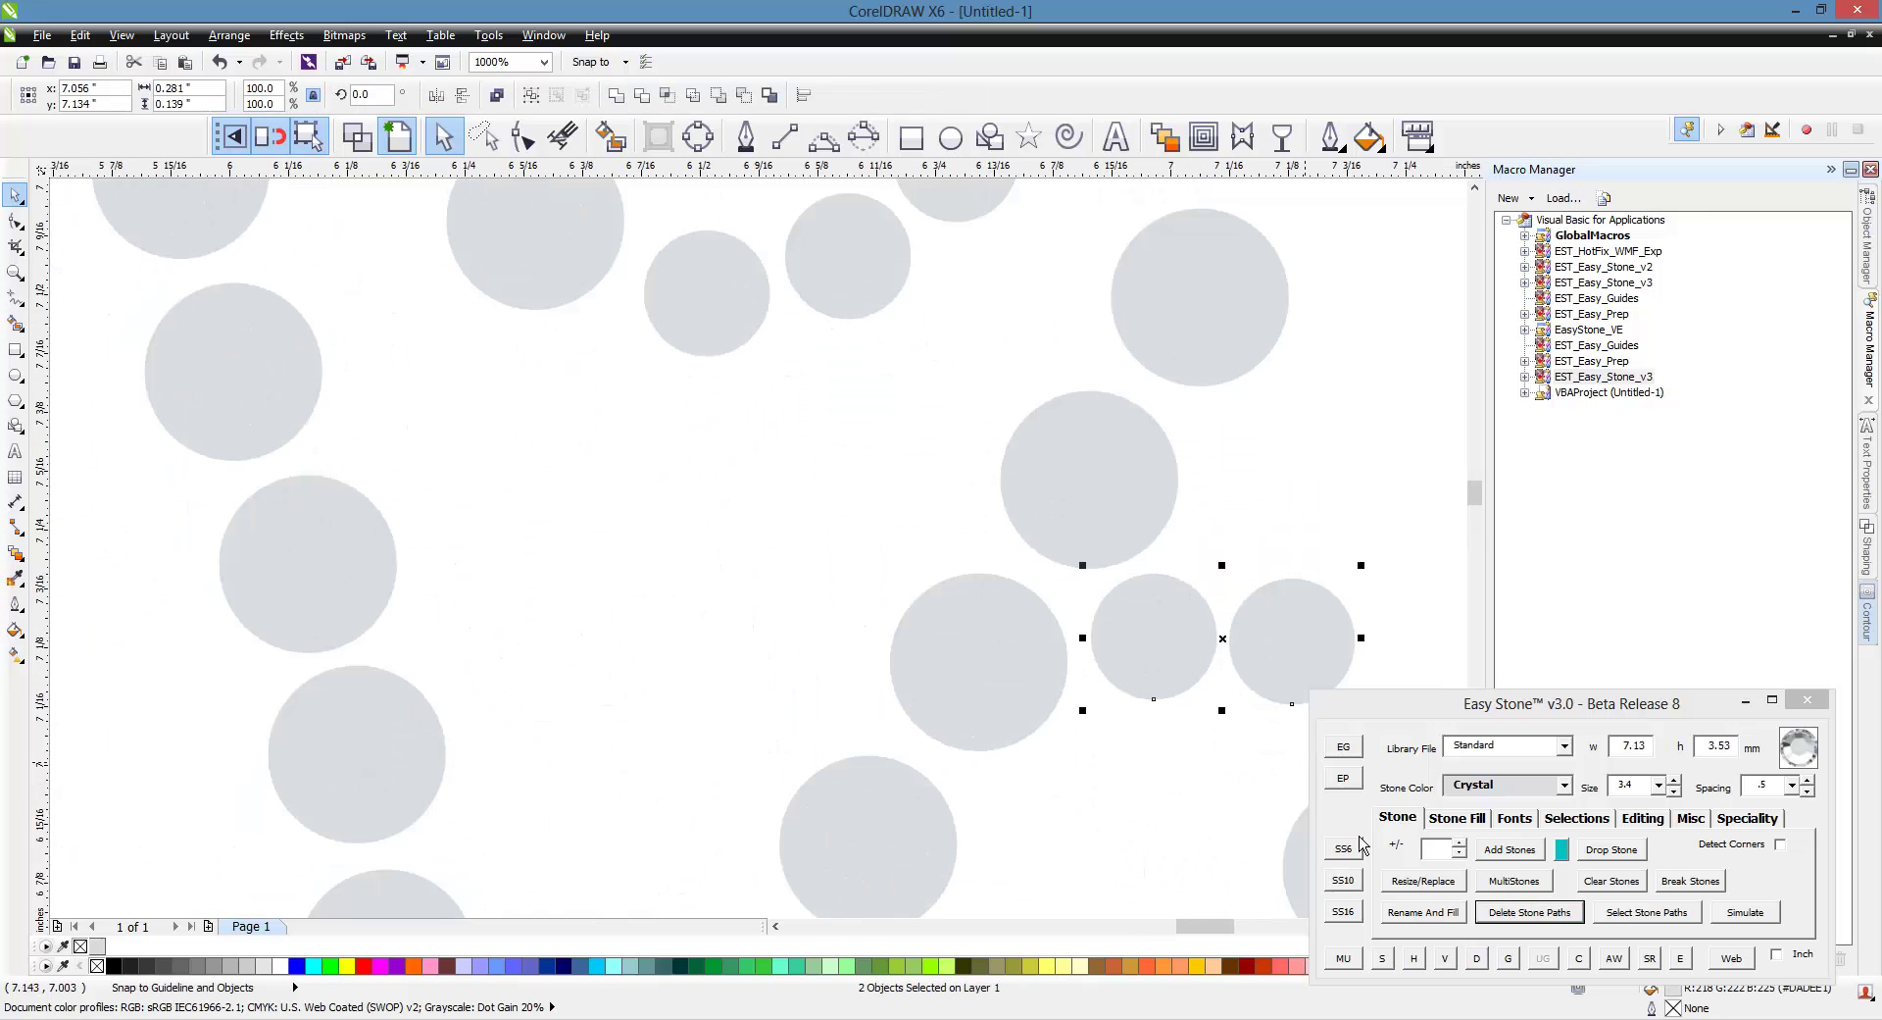
click(1343, 879)
click(966, 539)
Place two 3.4 mm stones to the left of the "t" stem to complete its crossbar.
scroll(966, 540, down, 1)
scroll(1094, 605, up, 1)
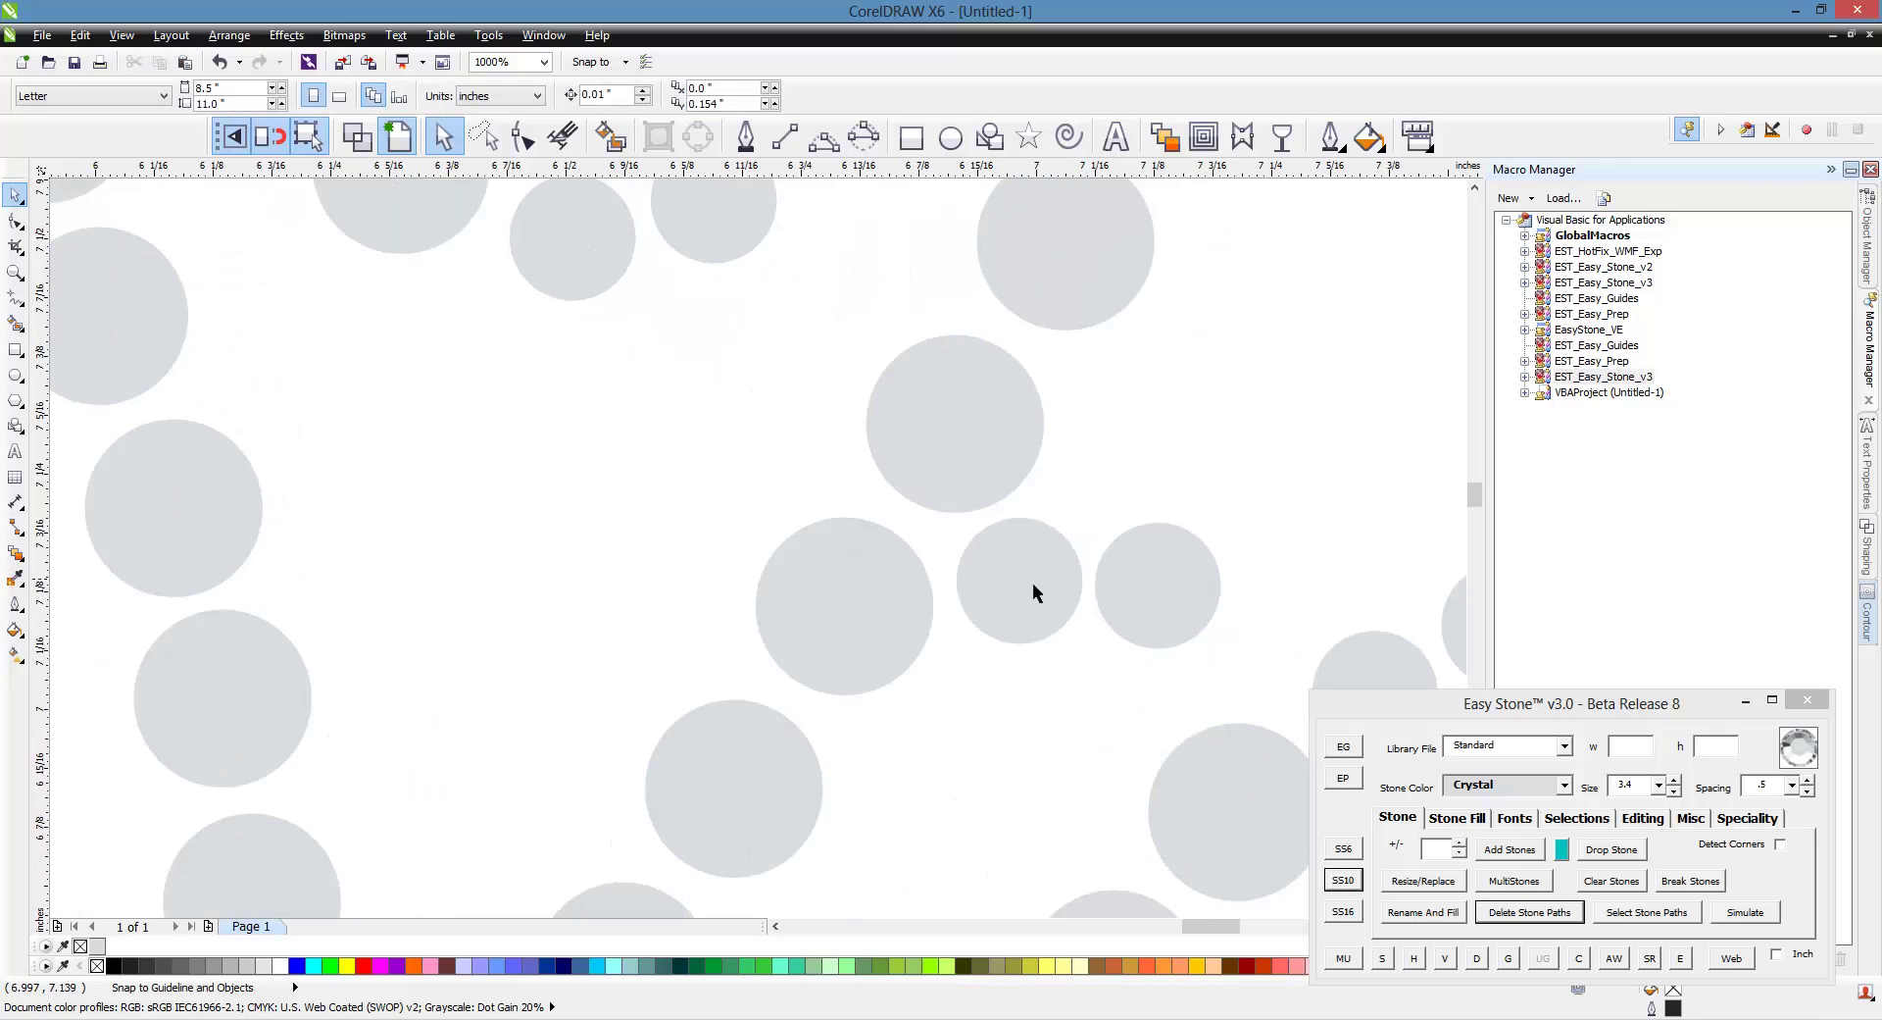
drag(1033, 593, 544, 583)
scroll(715, 496, down, 2)
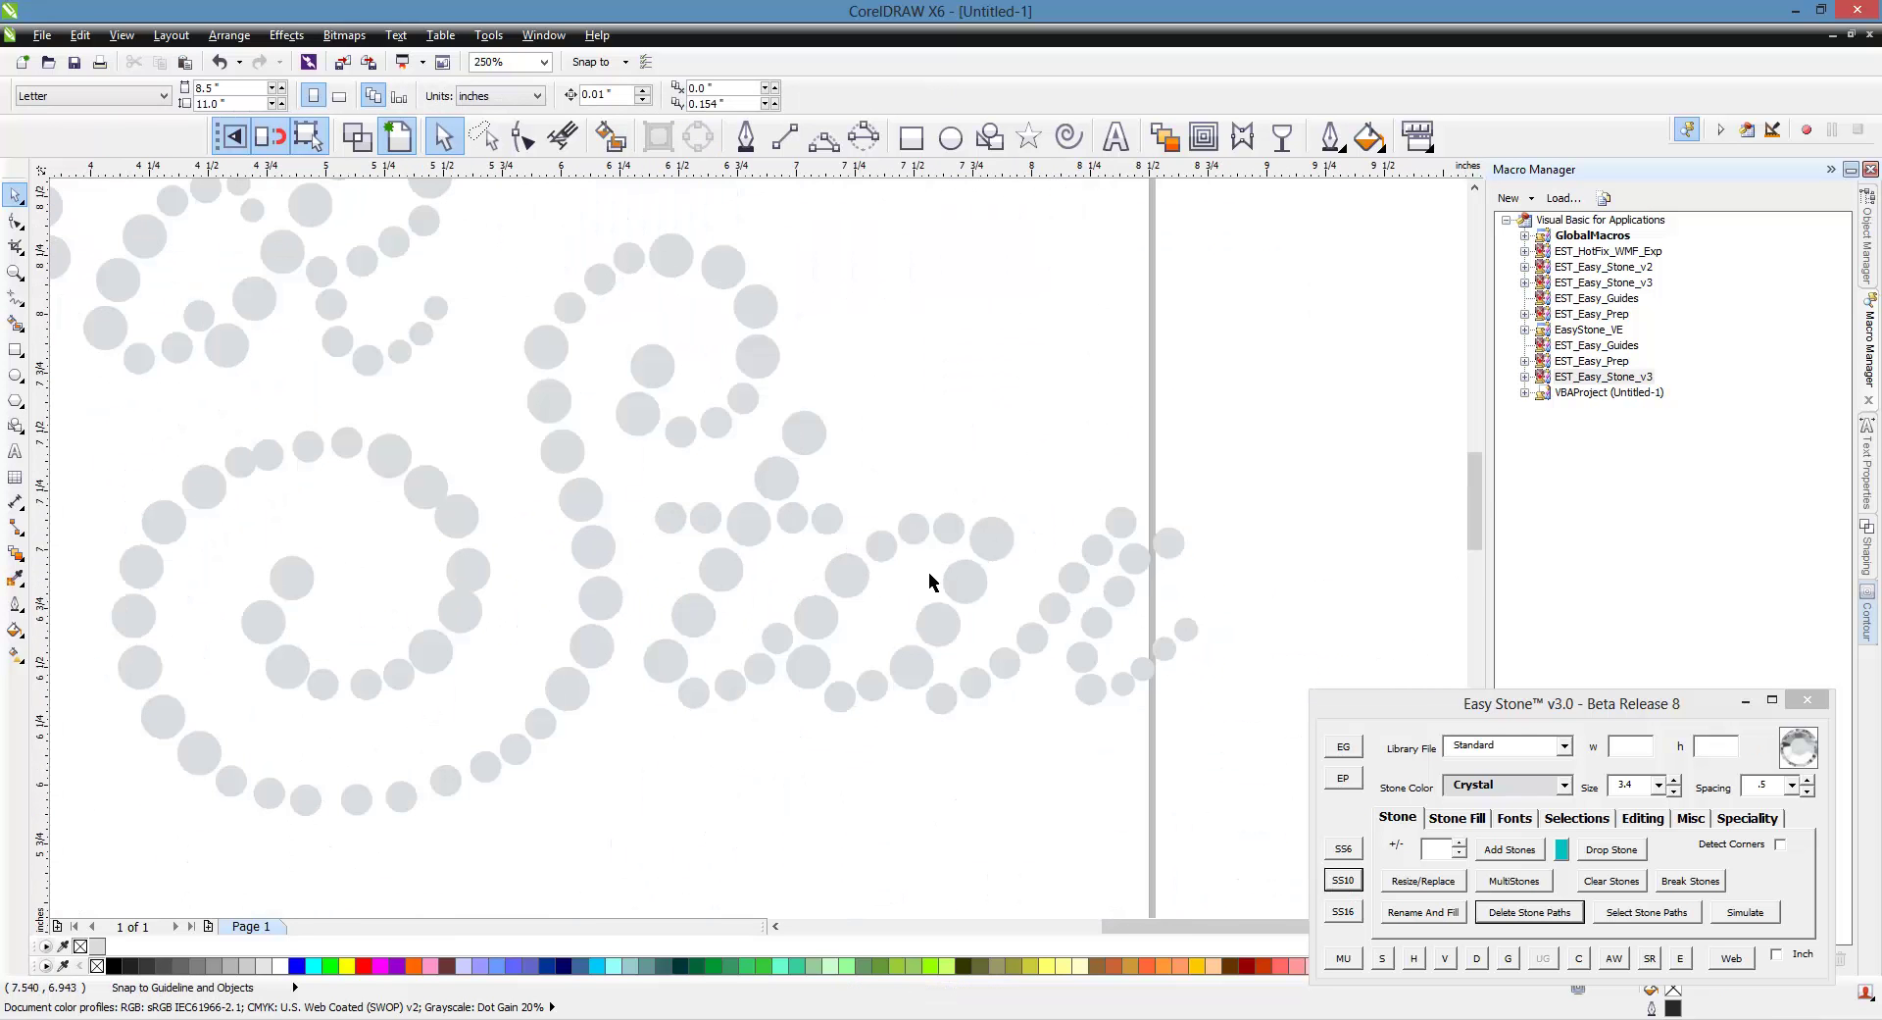
click(906, 455)
scroll(909, 461, down, 1)
scroll(855, 441, down, 1)
scroll(855, 432, up, 1)
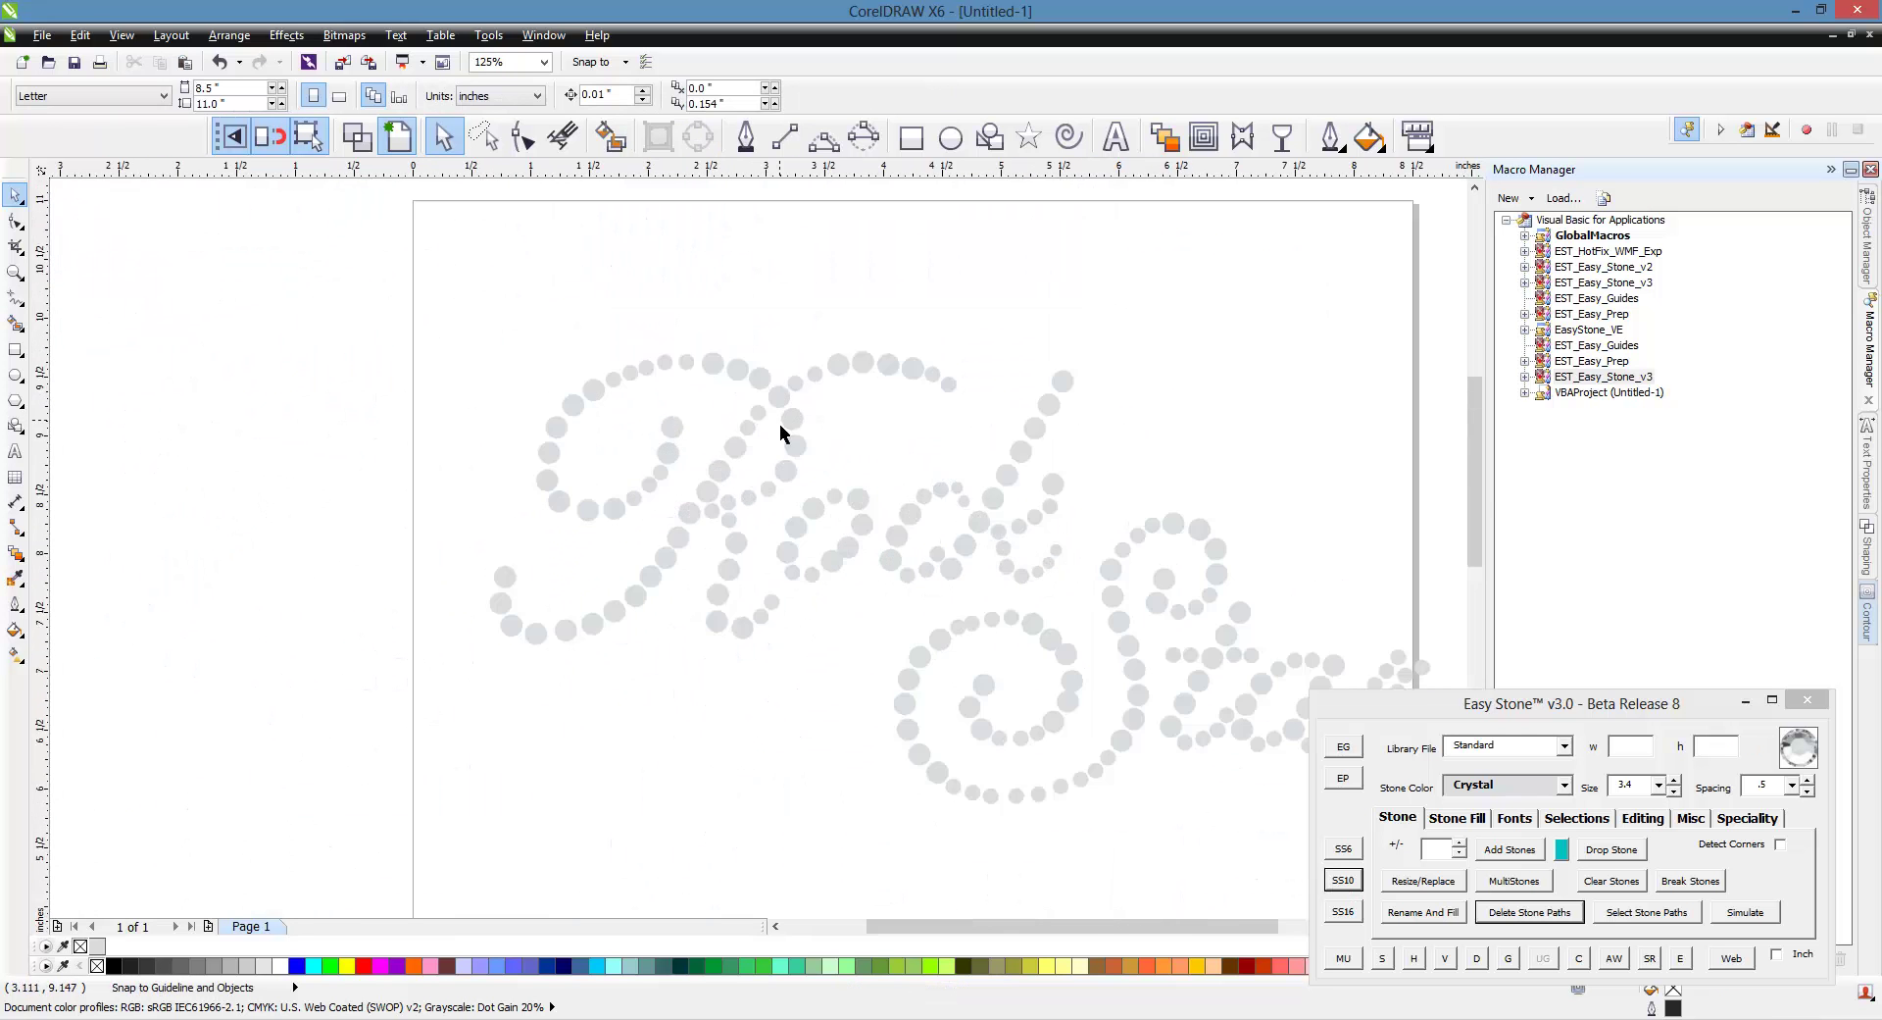
scroll(777, 459, up, 1)
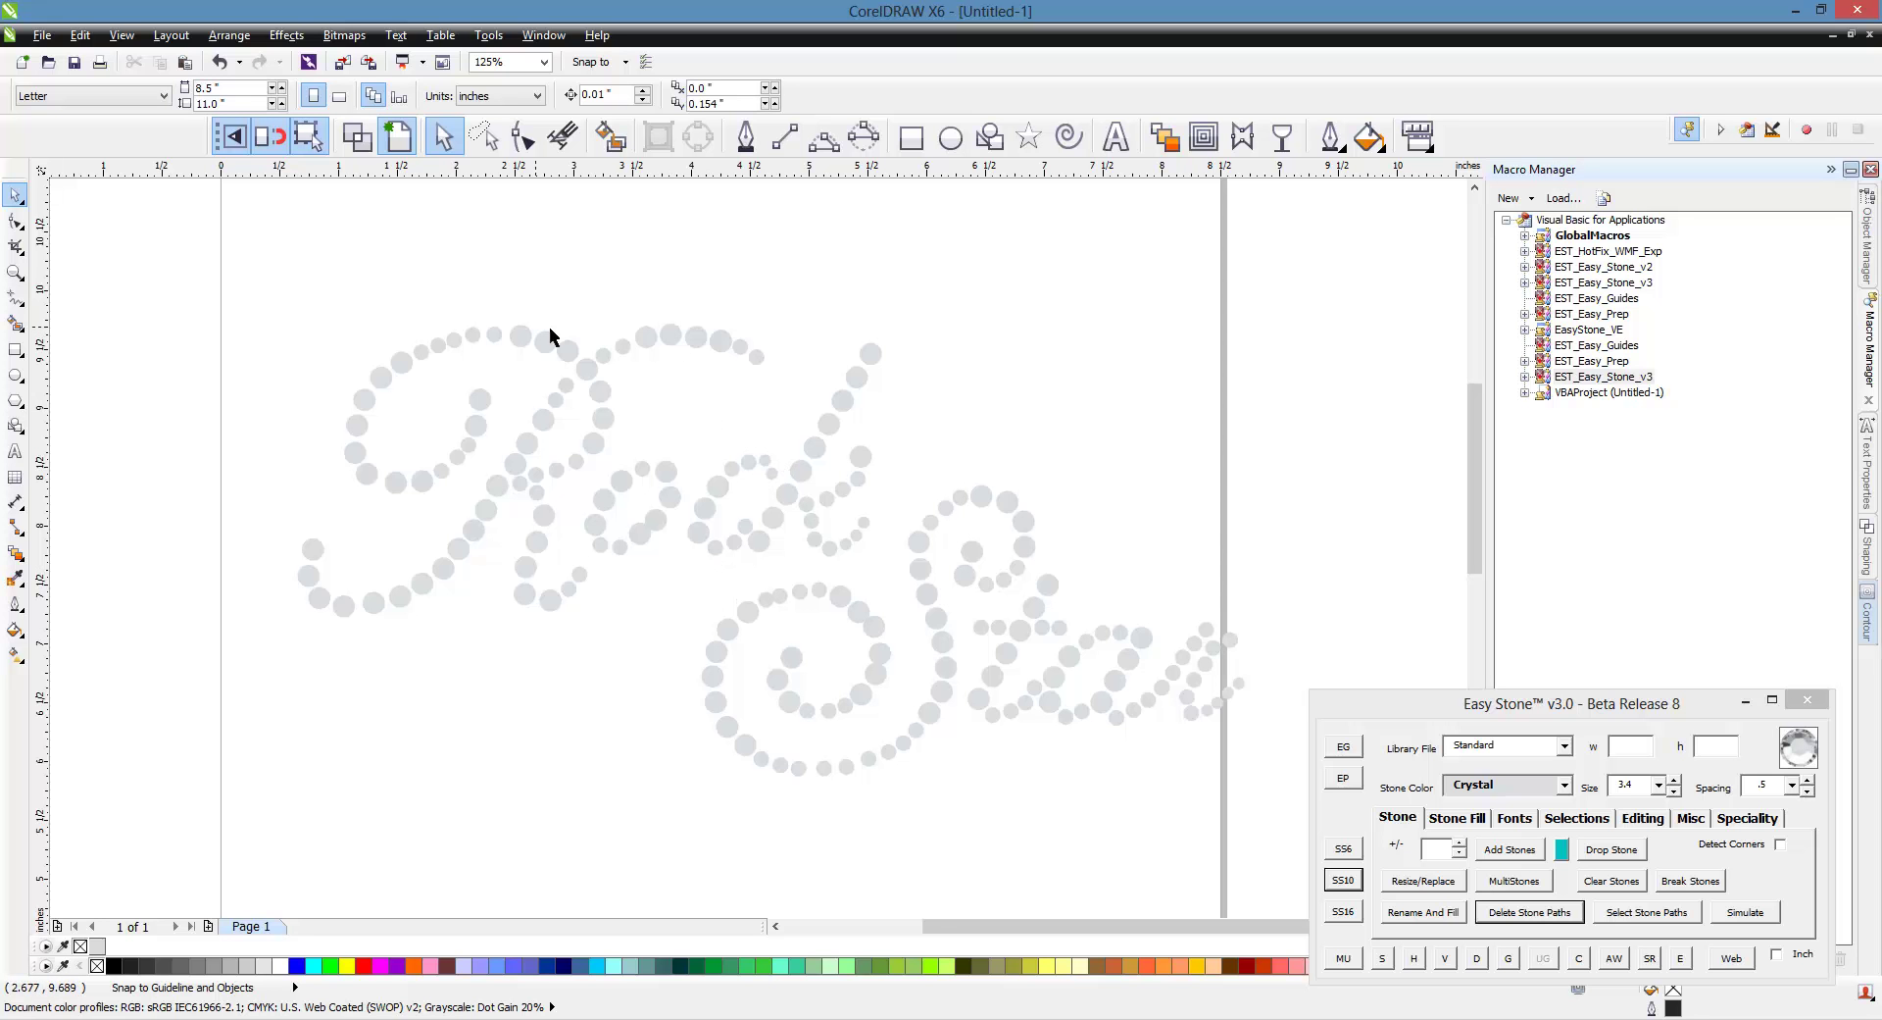
scroll(627, 295, up, 5)
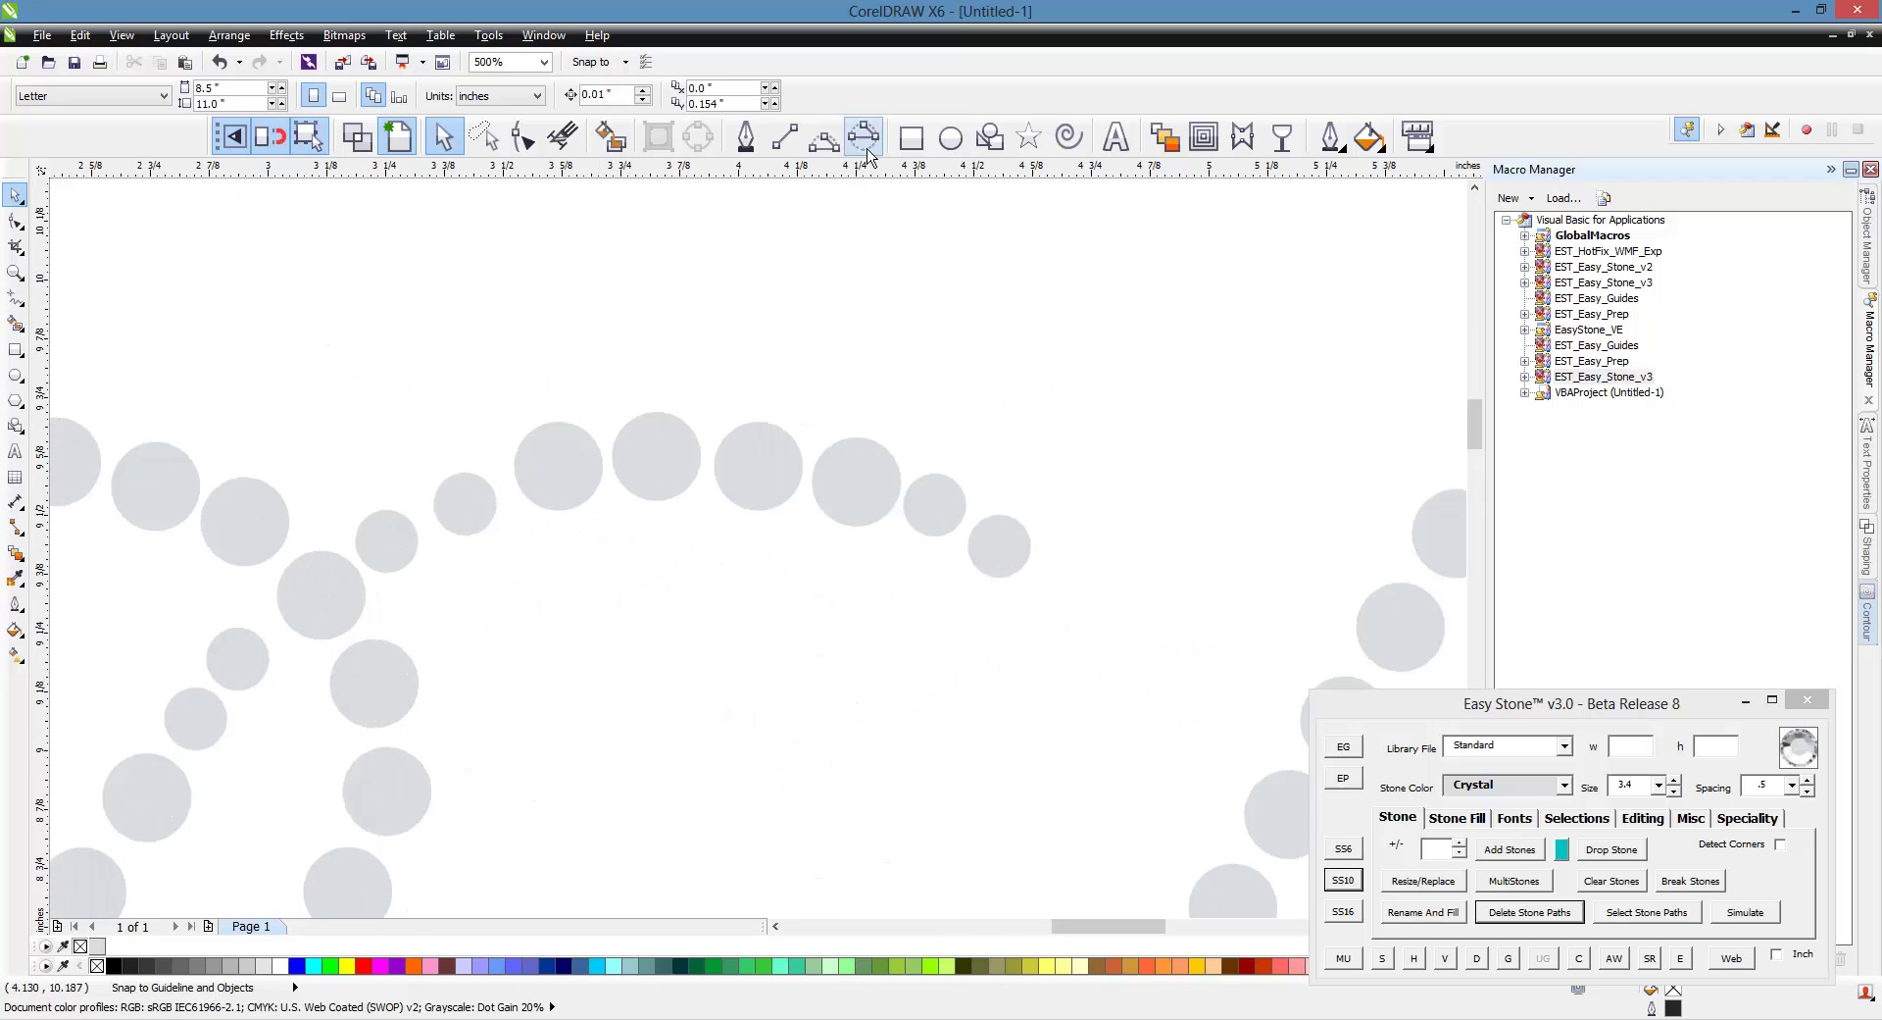
Draw a three-point curve about 1.44 inches wide through the stones of the flourish to the upper right of the "R".
click(824, 137)
drag(999, 545, 321, 594)
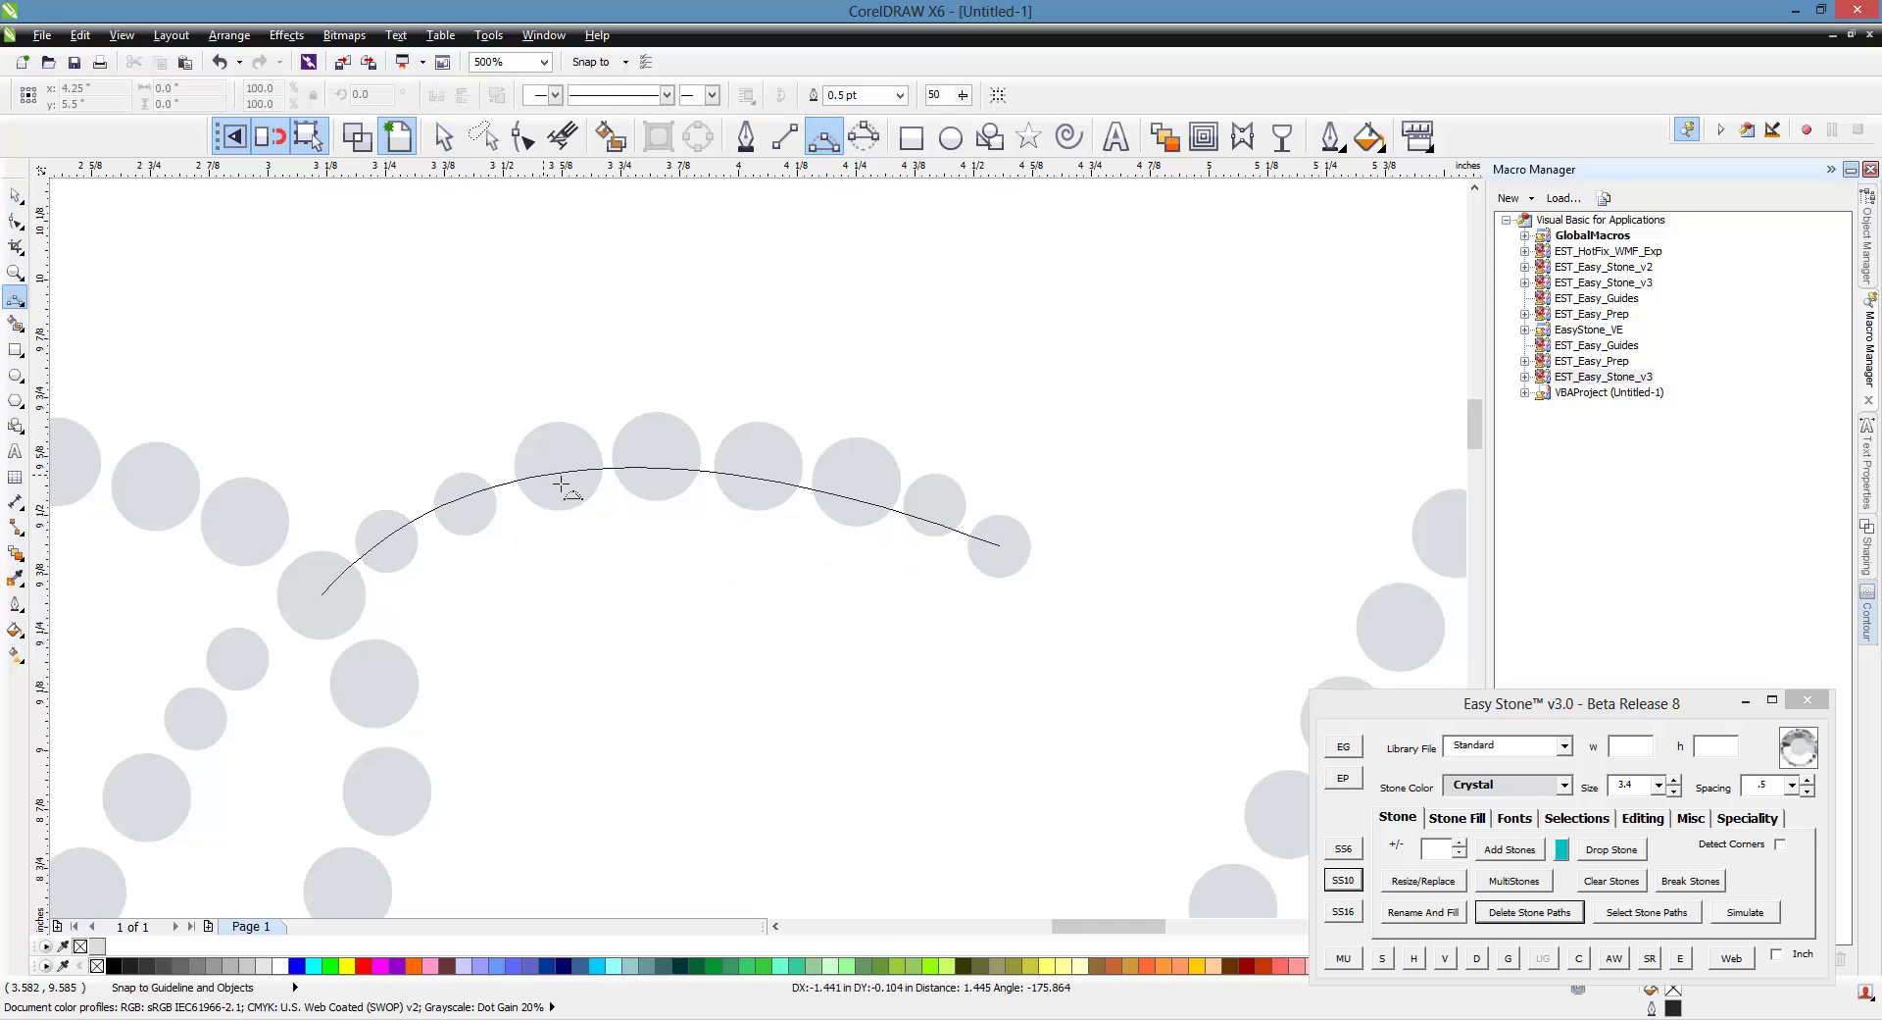
click(620, 457)
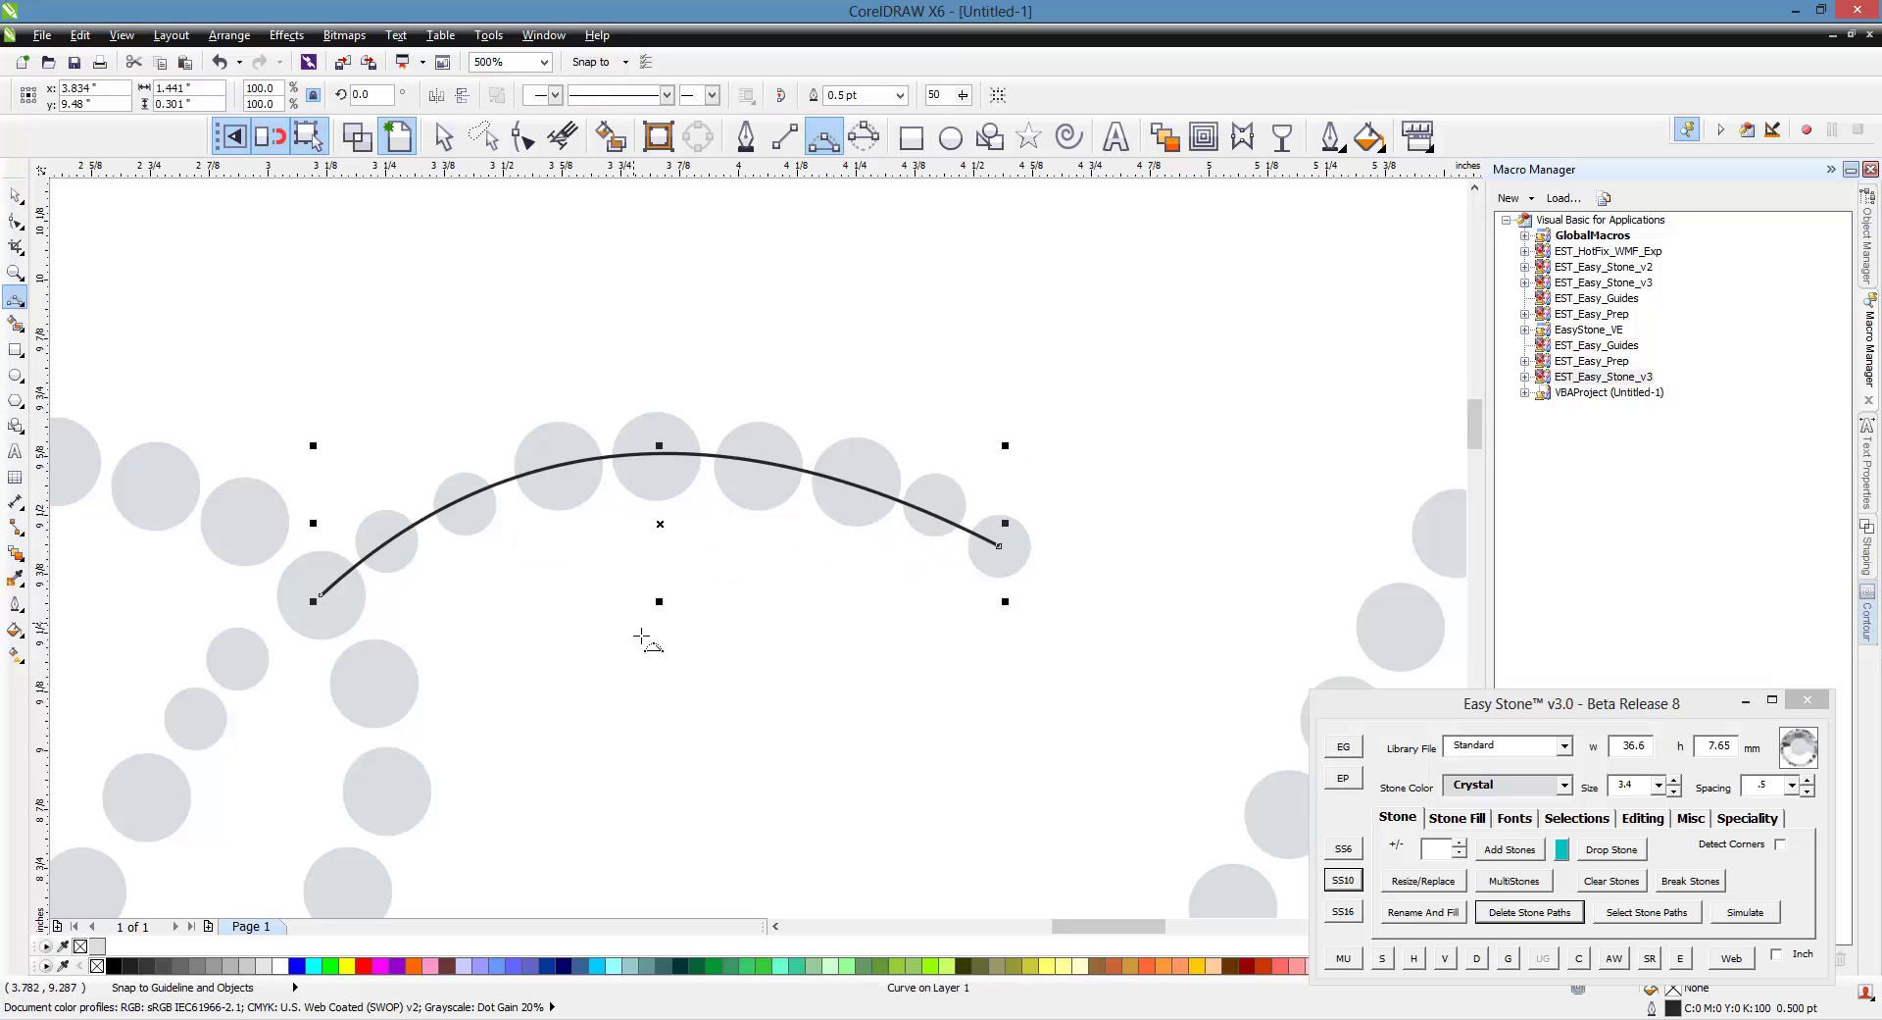
click(24, 202)
click(471, 447)
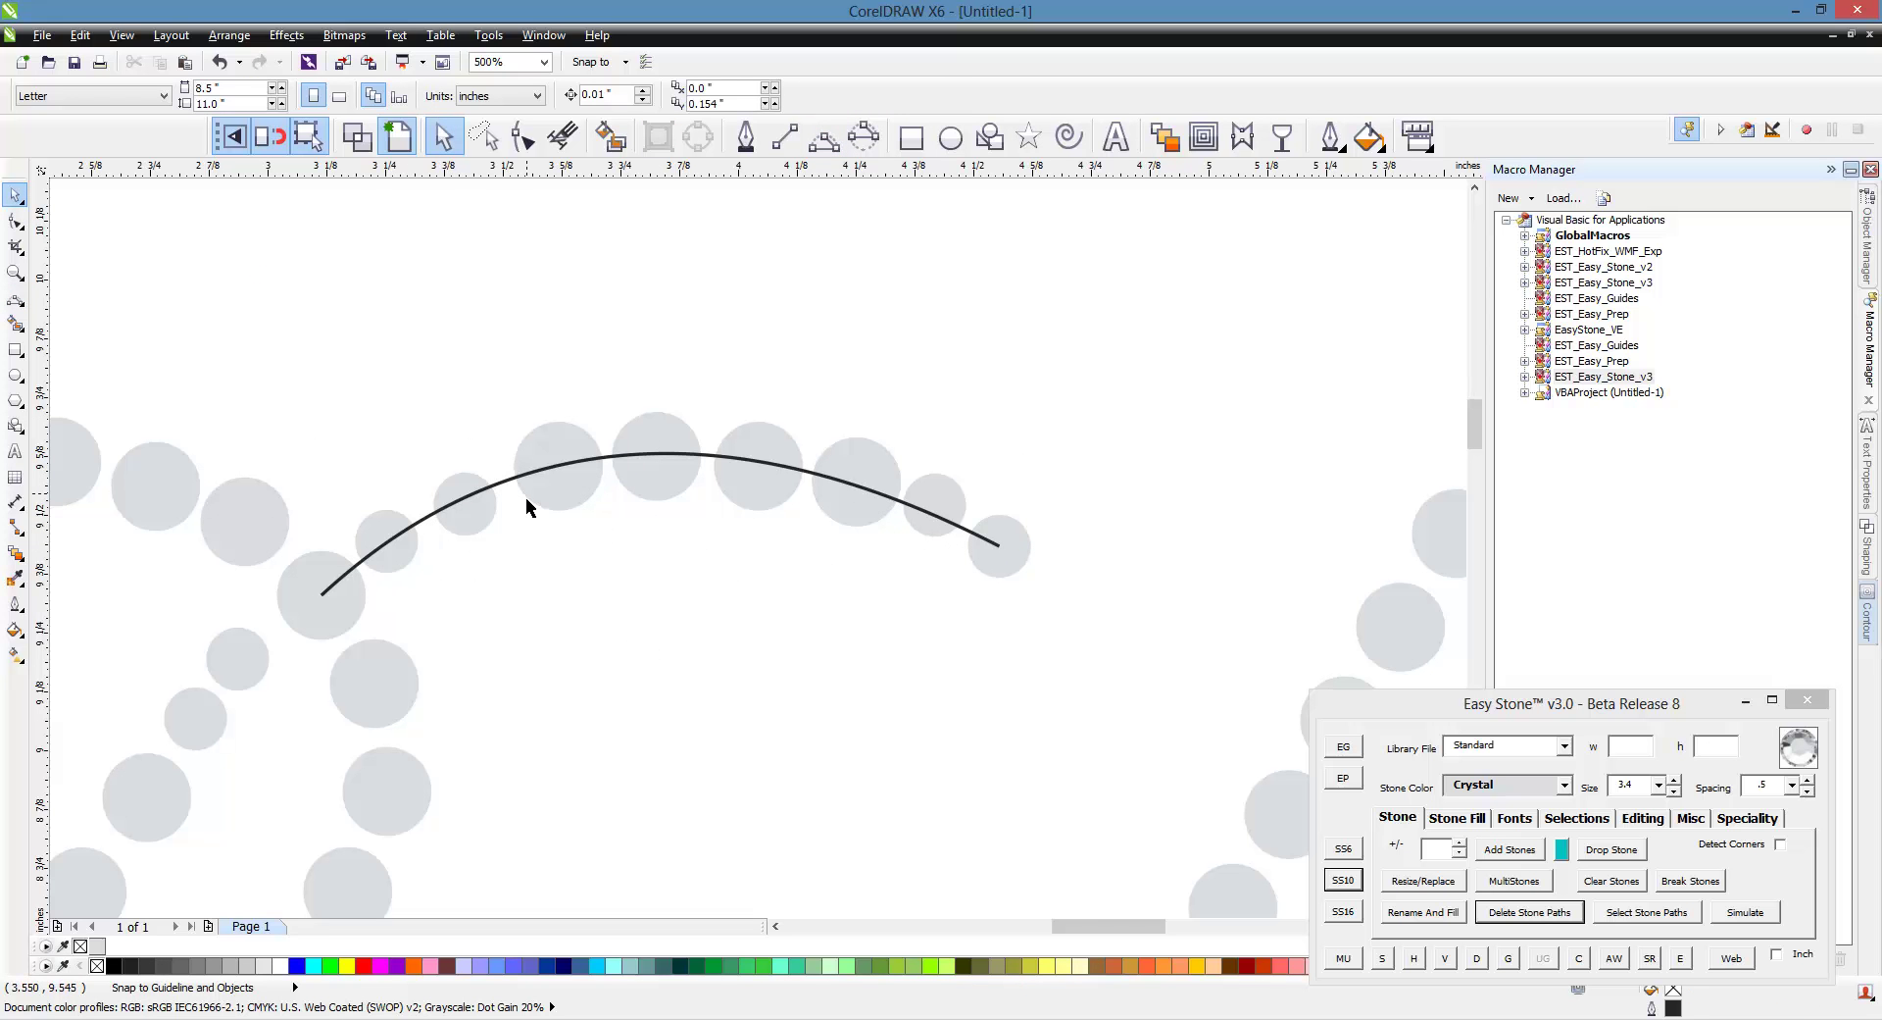
Re-space the flourish stones along the drawn curve.
click(953, 529)
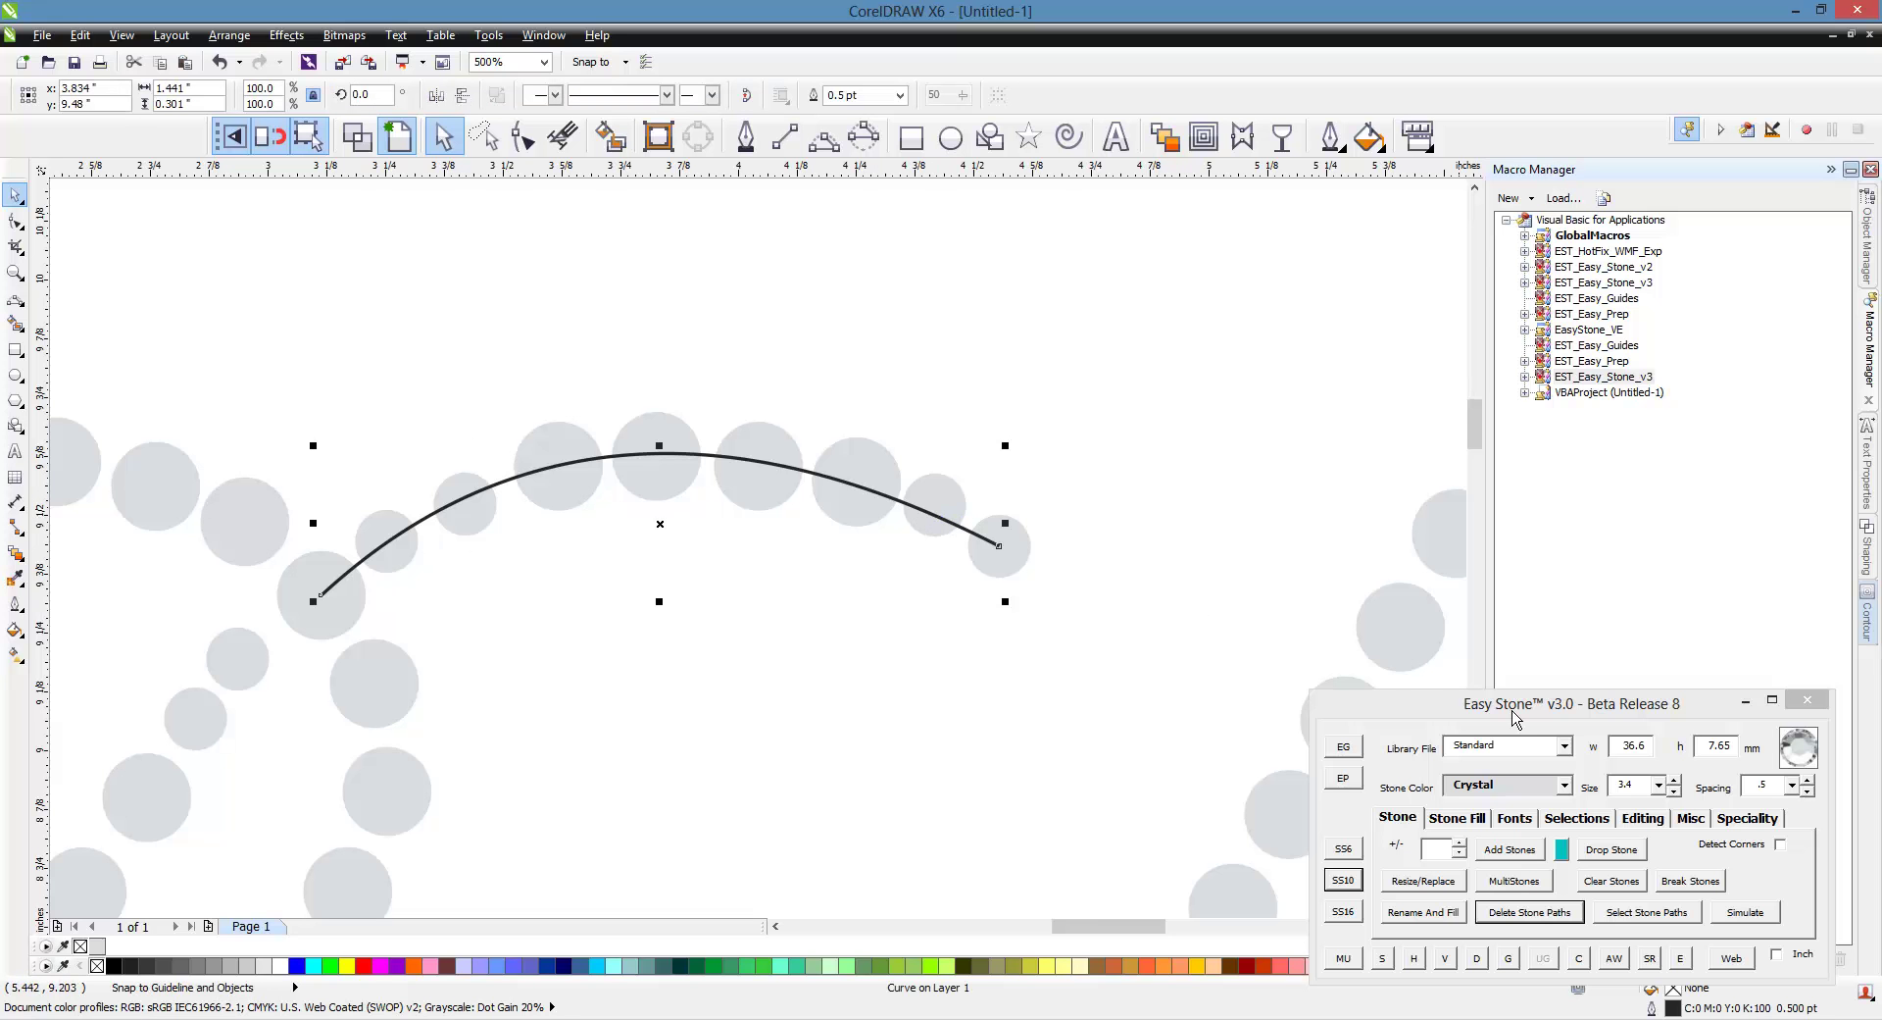
click(1643, 817)
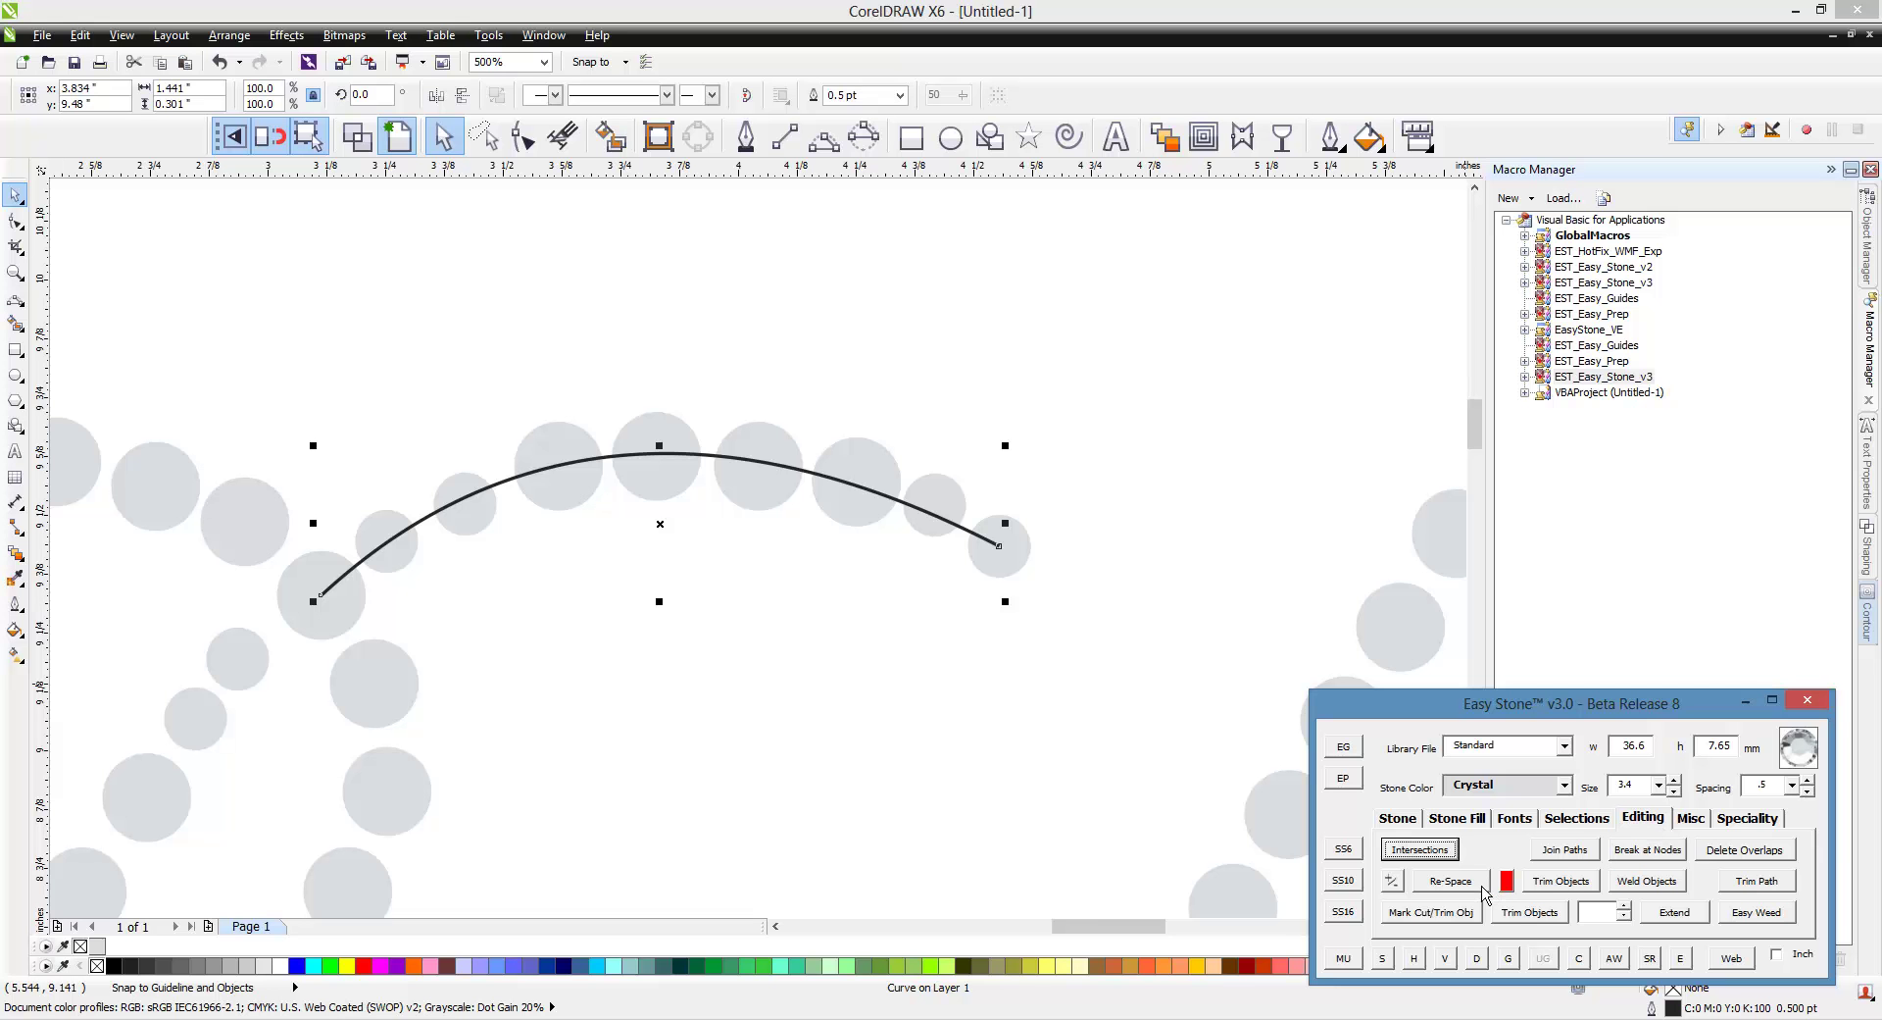
click(1480, 882)
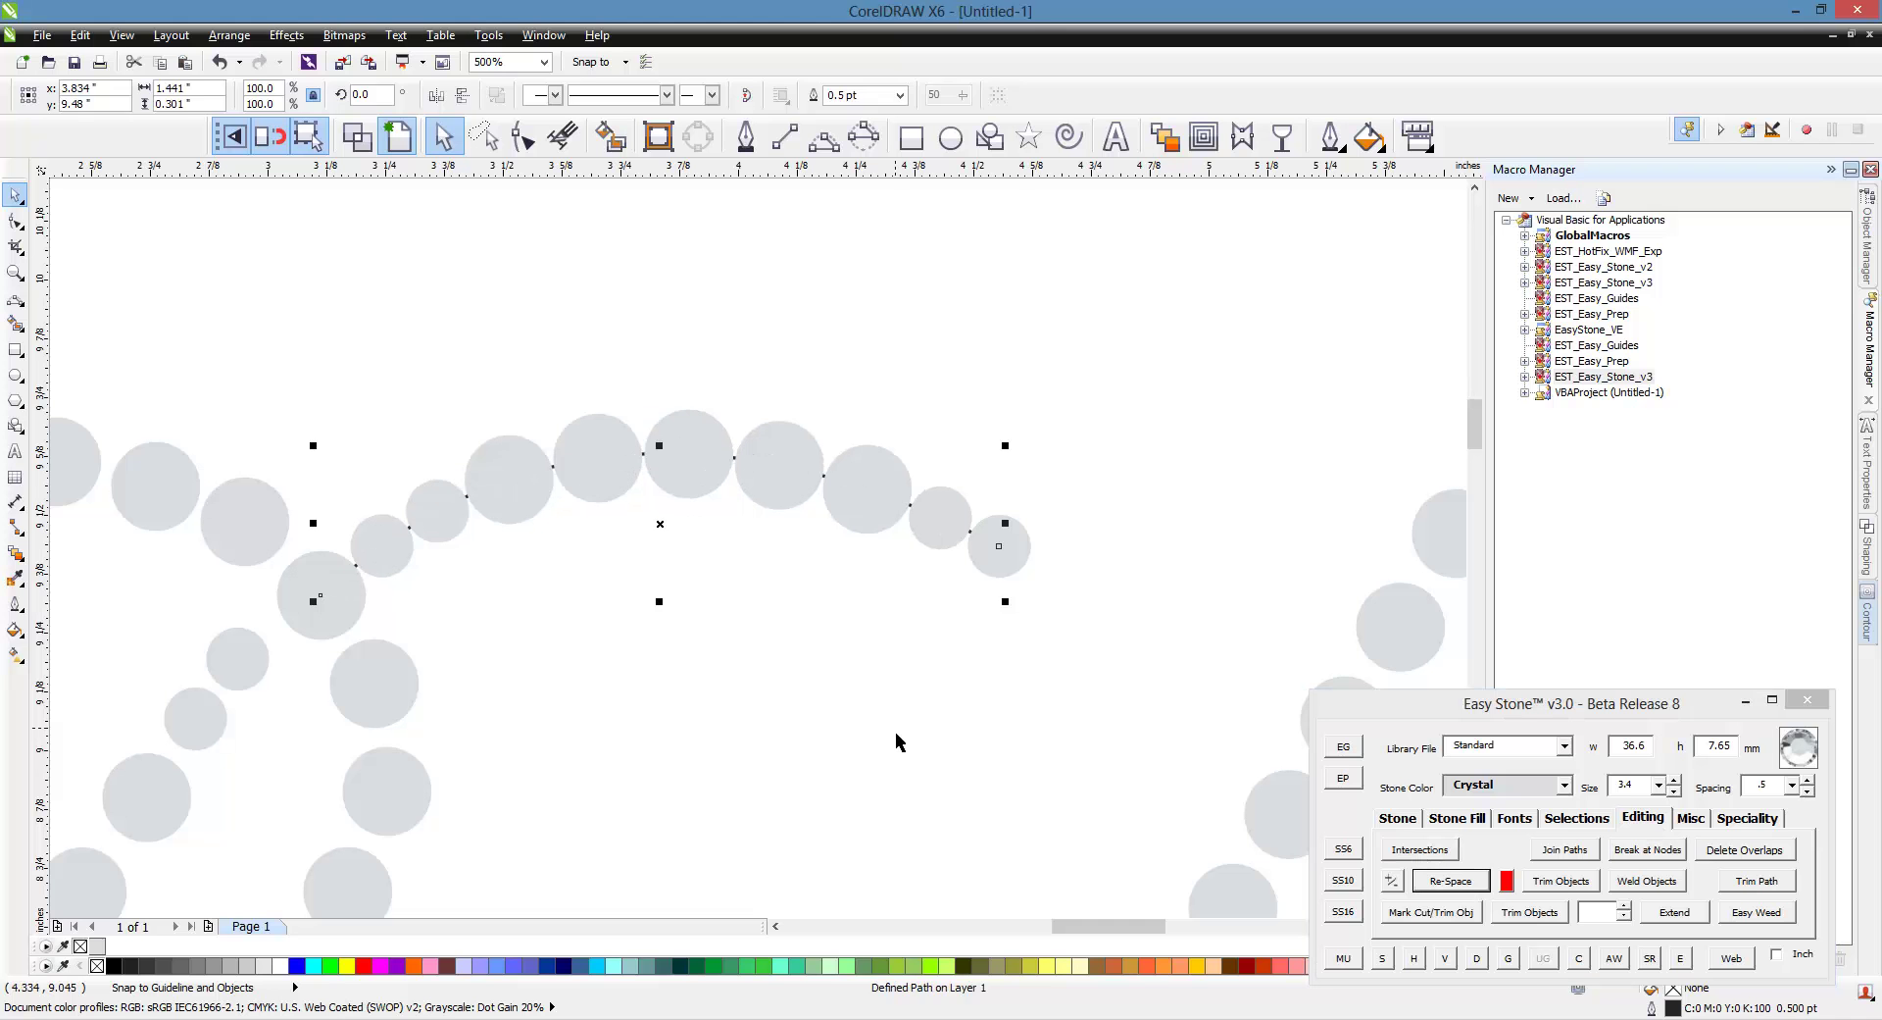
click(644, 638)
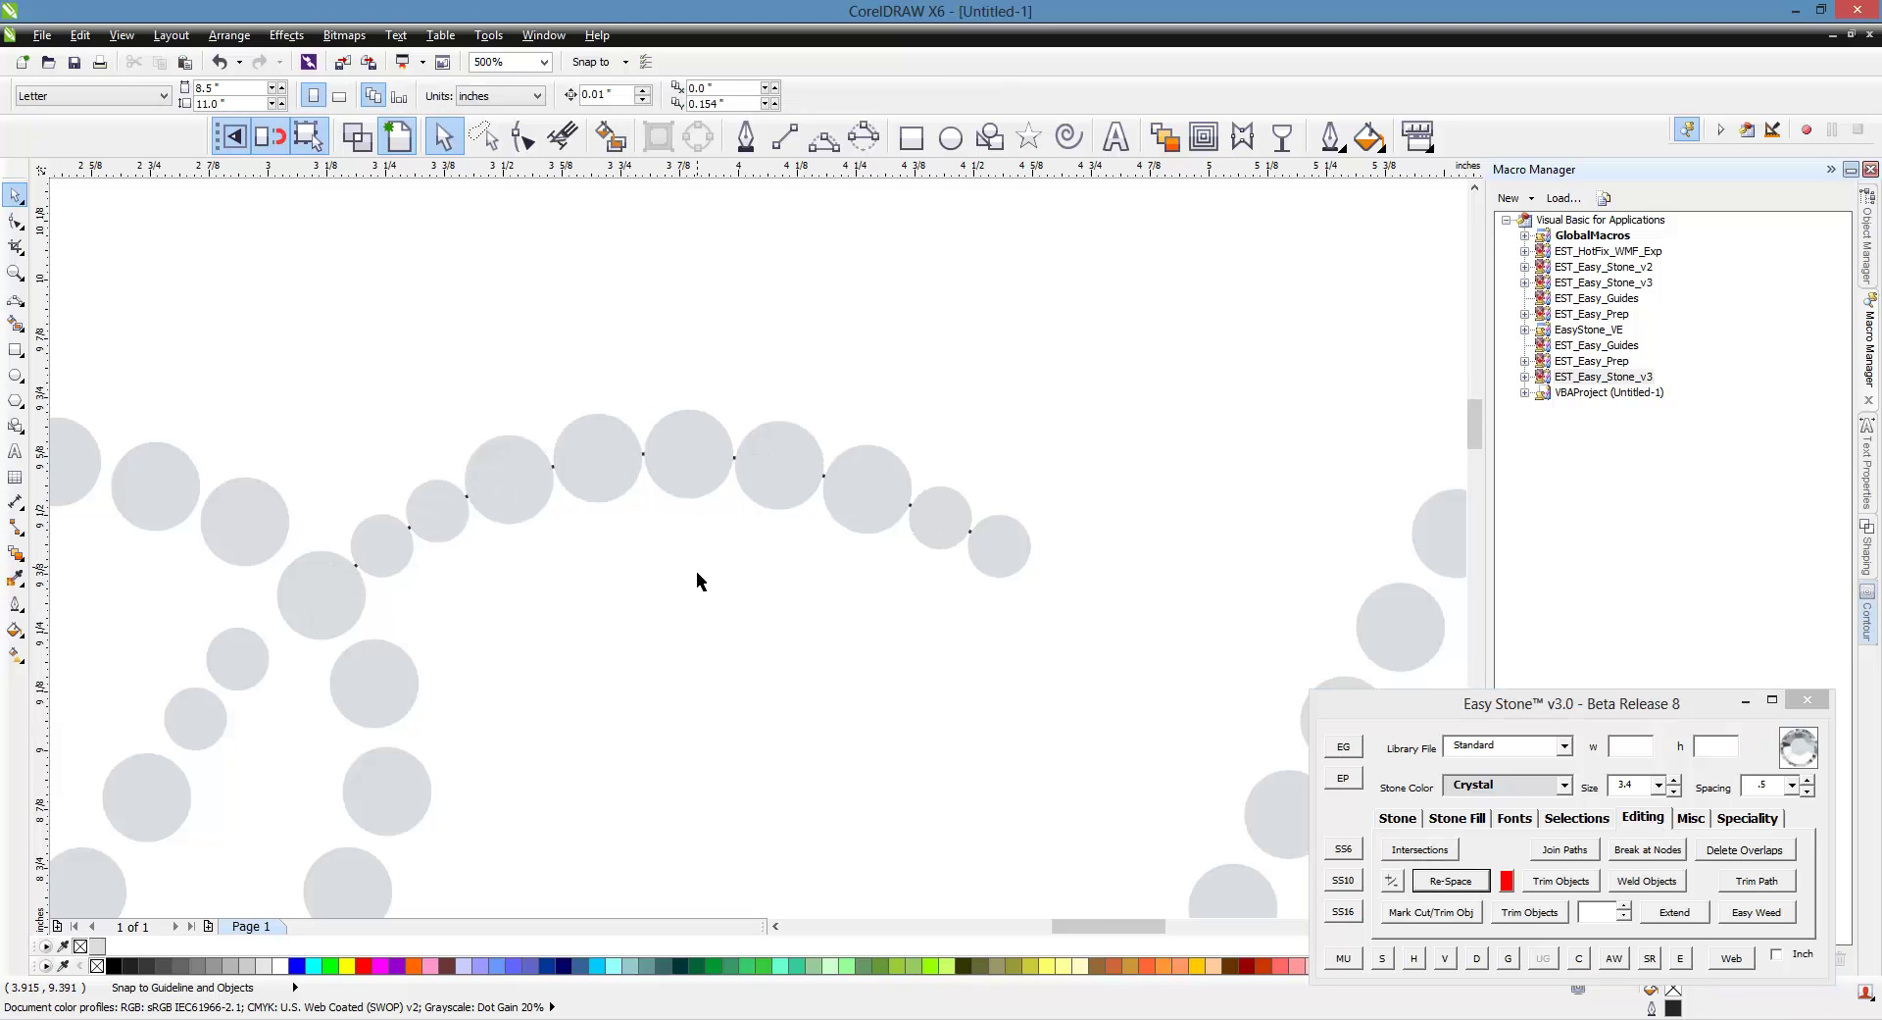
Delete the second 4.8 mm stone from the left in the flourish and re-space the remaining stones along its path.
click(611, 503)
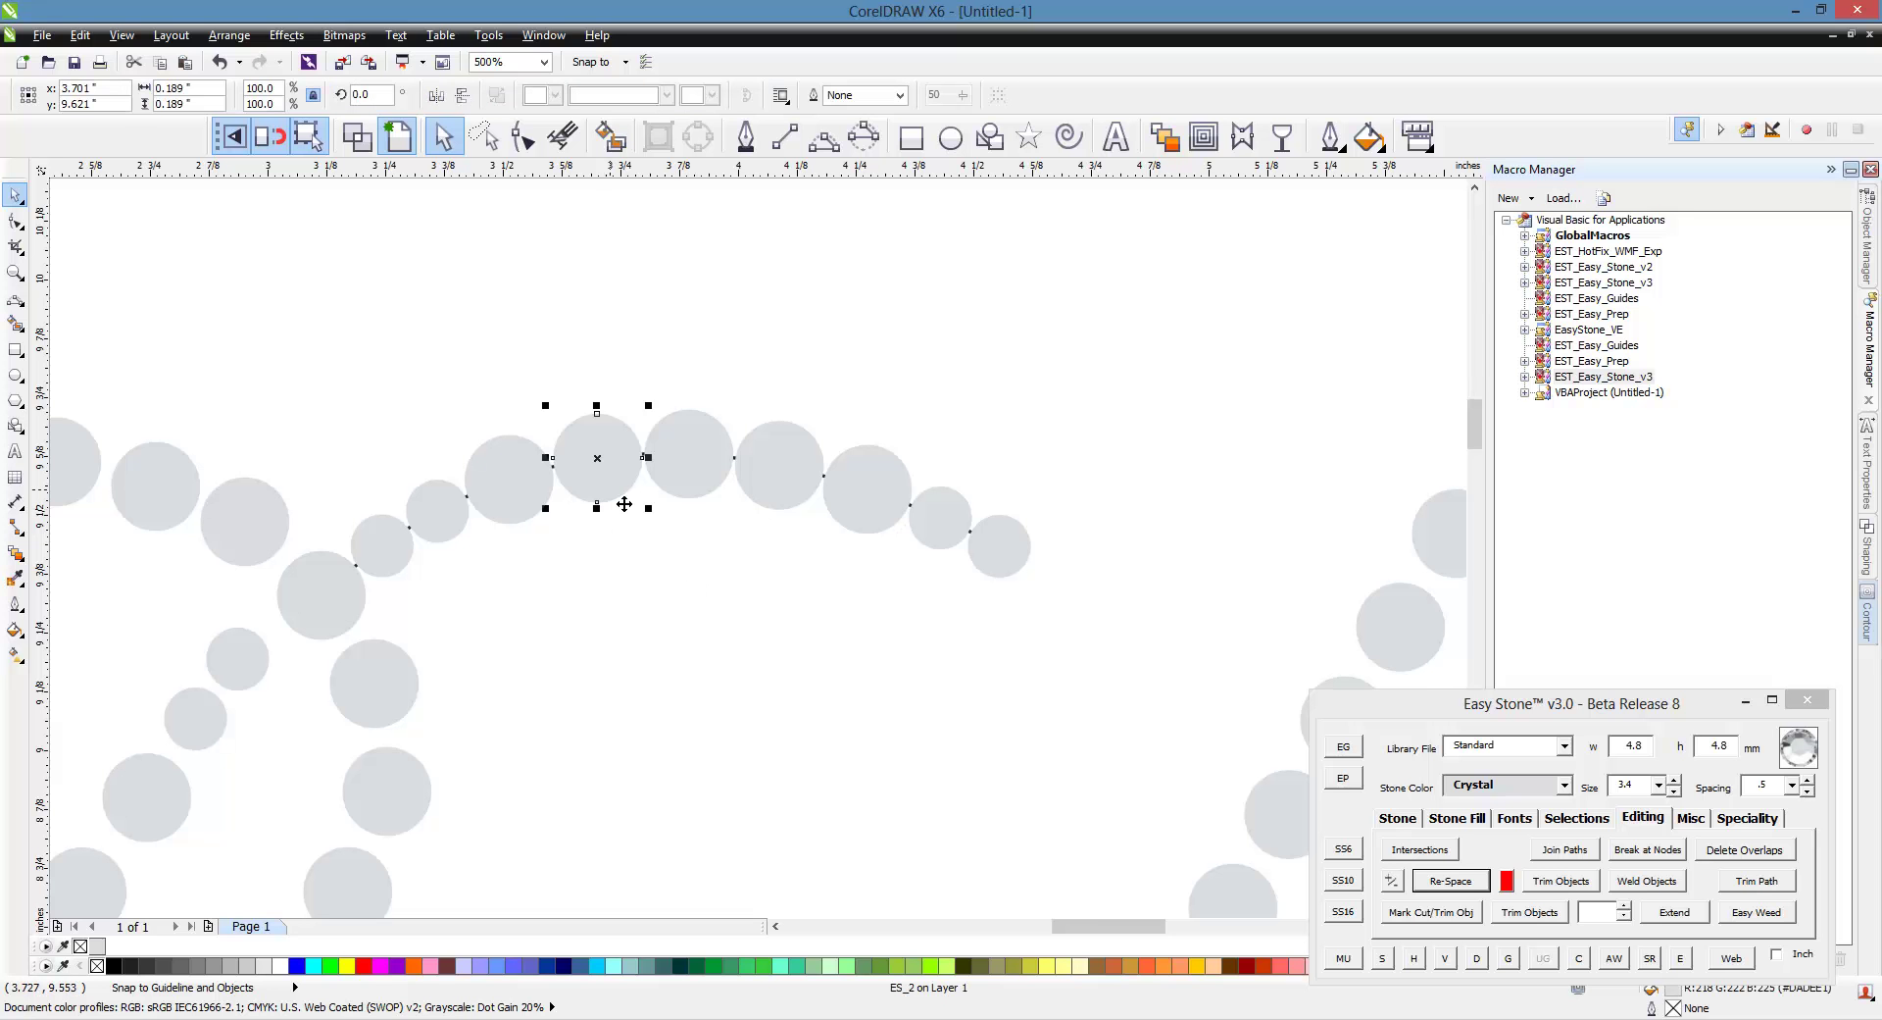
key(Delete)
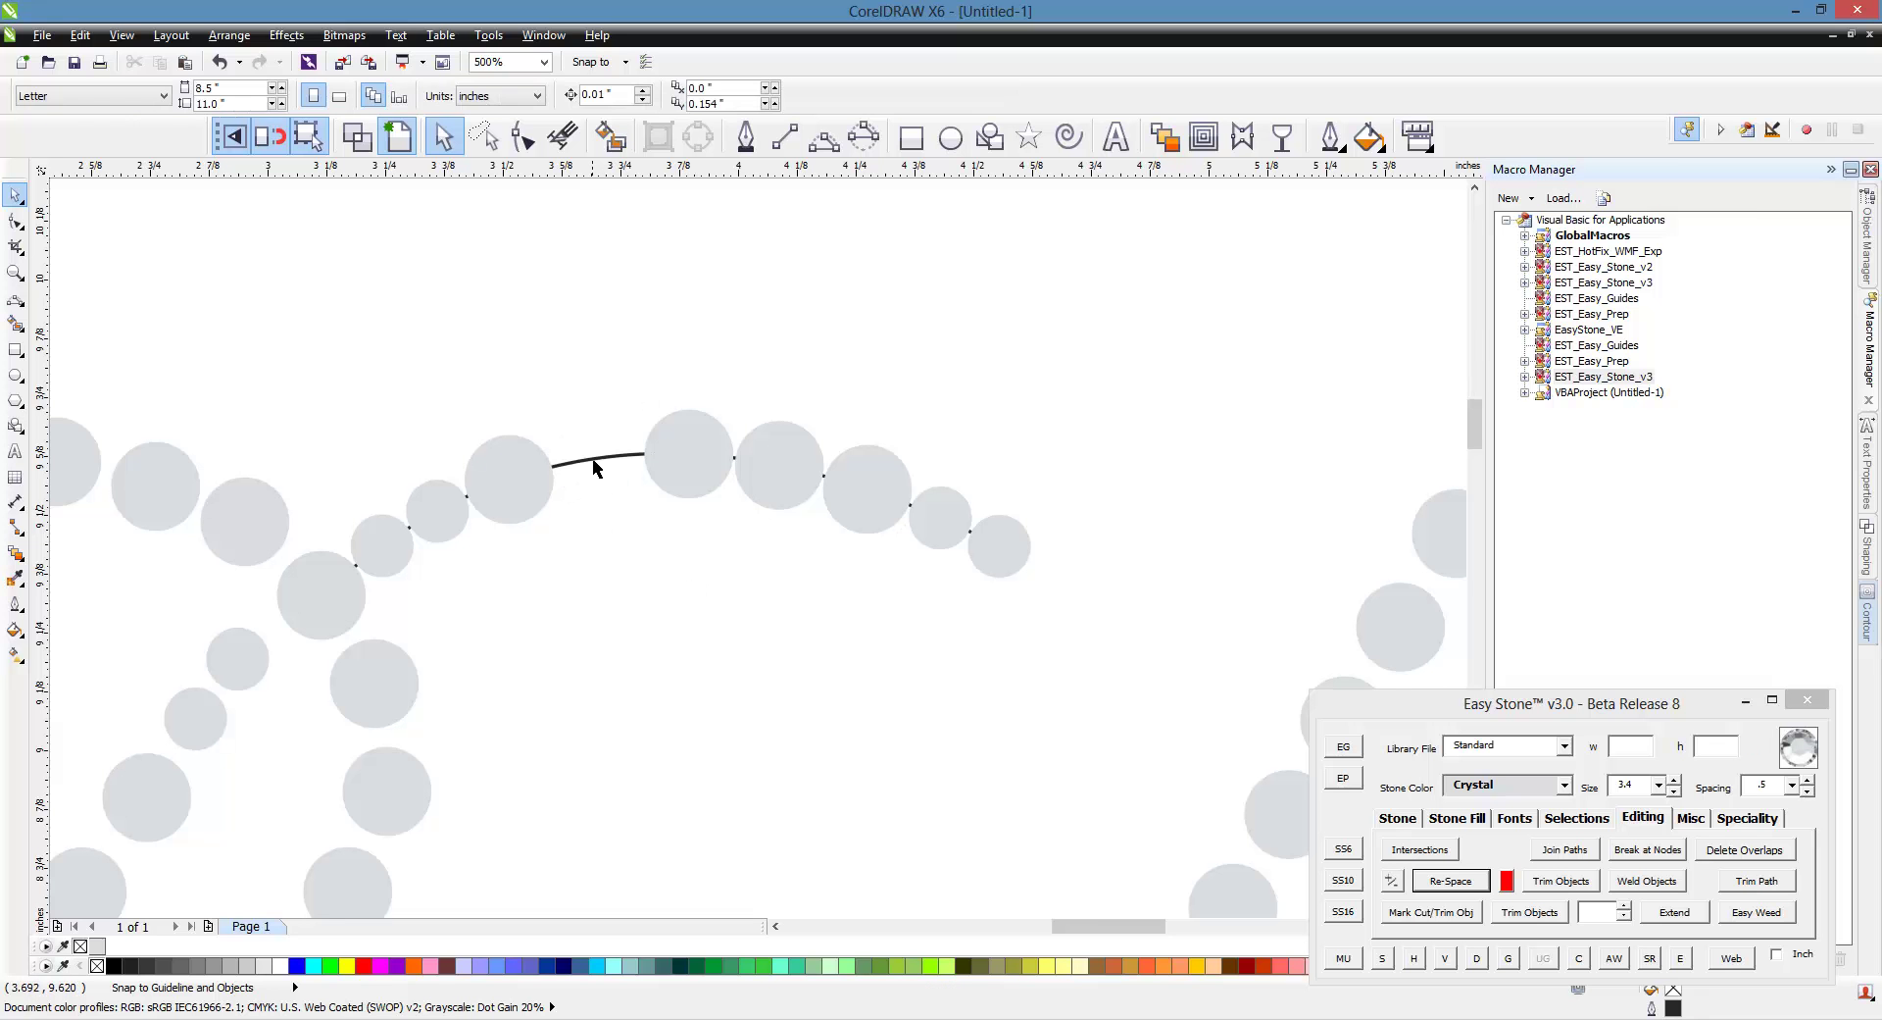
click(592, 463)
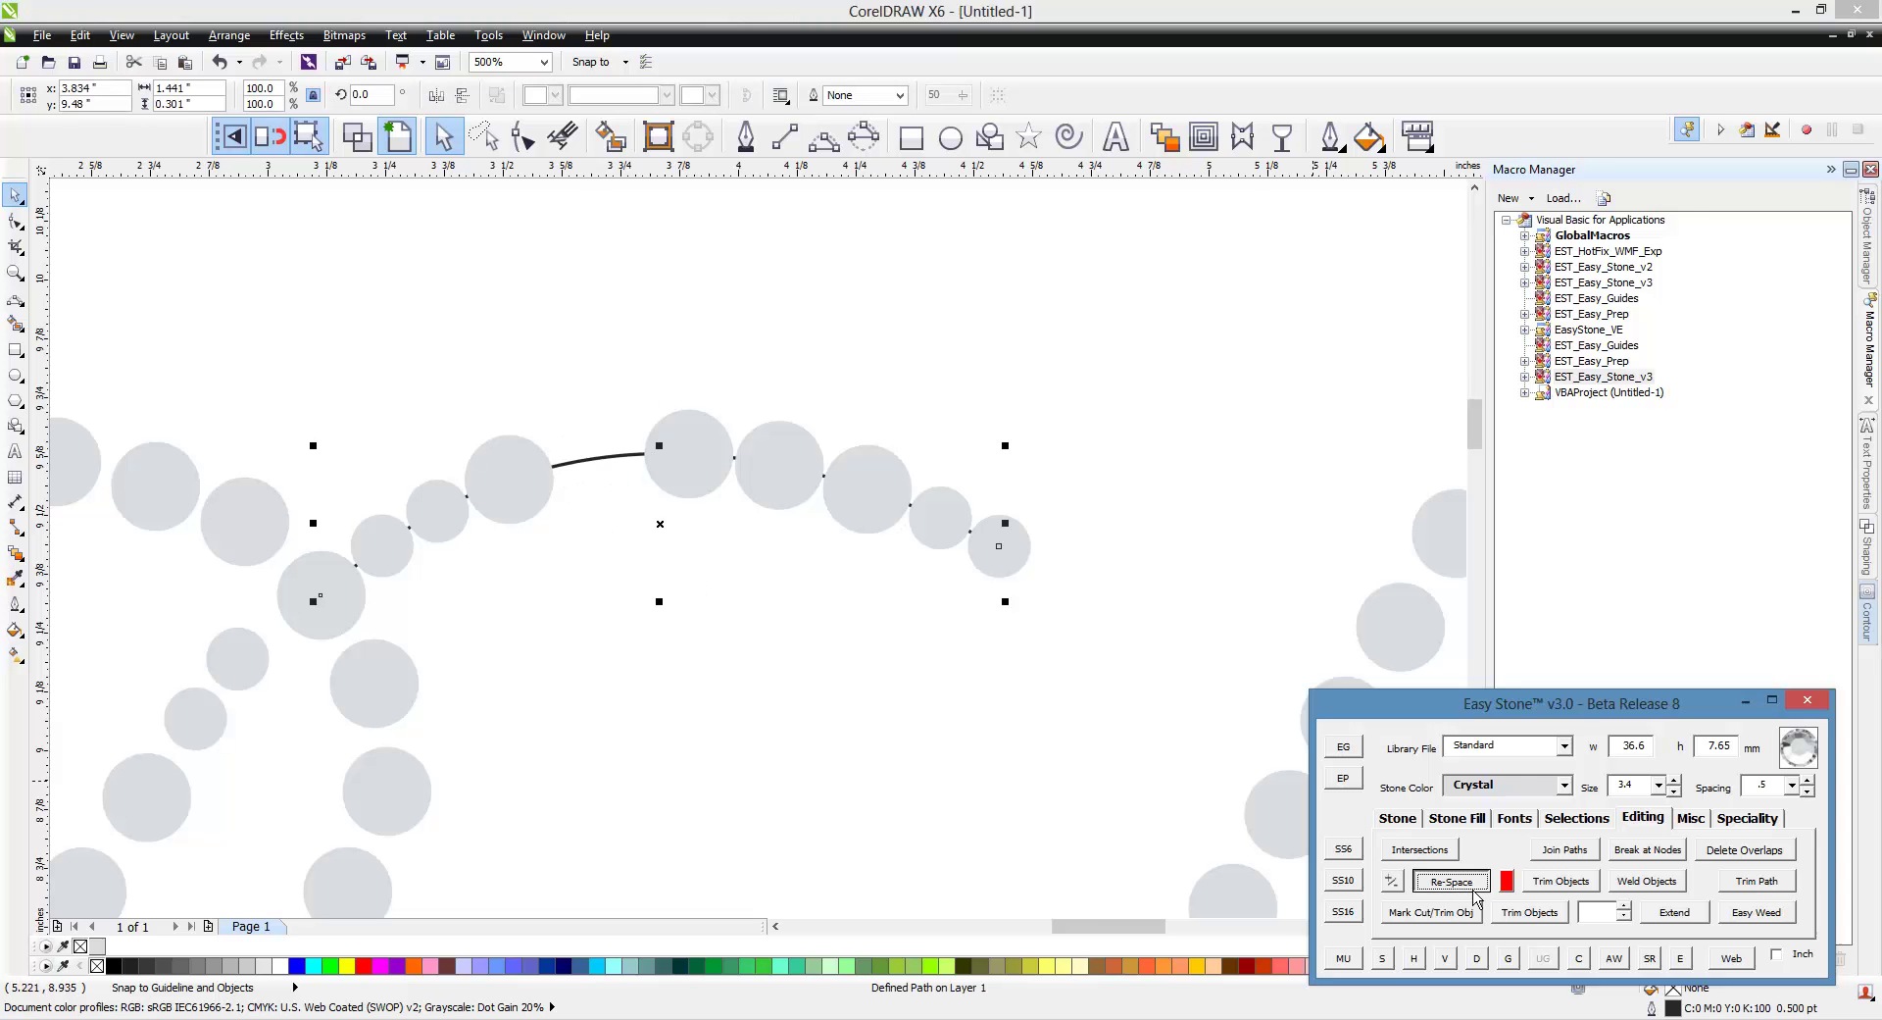
click(1473, 892)
click(478, 597)
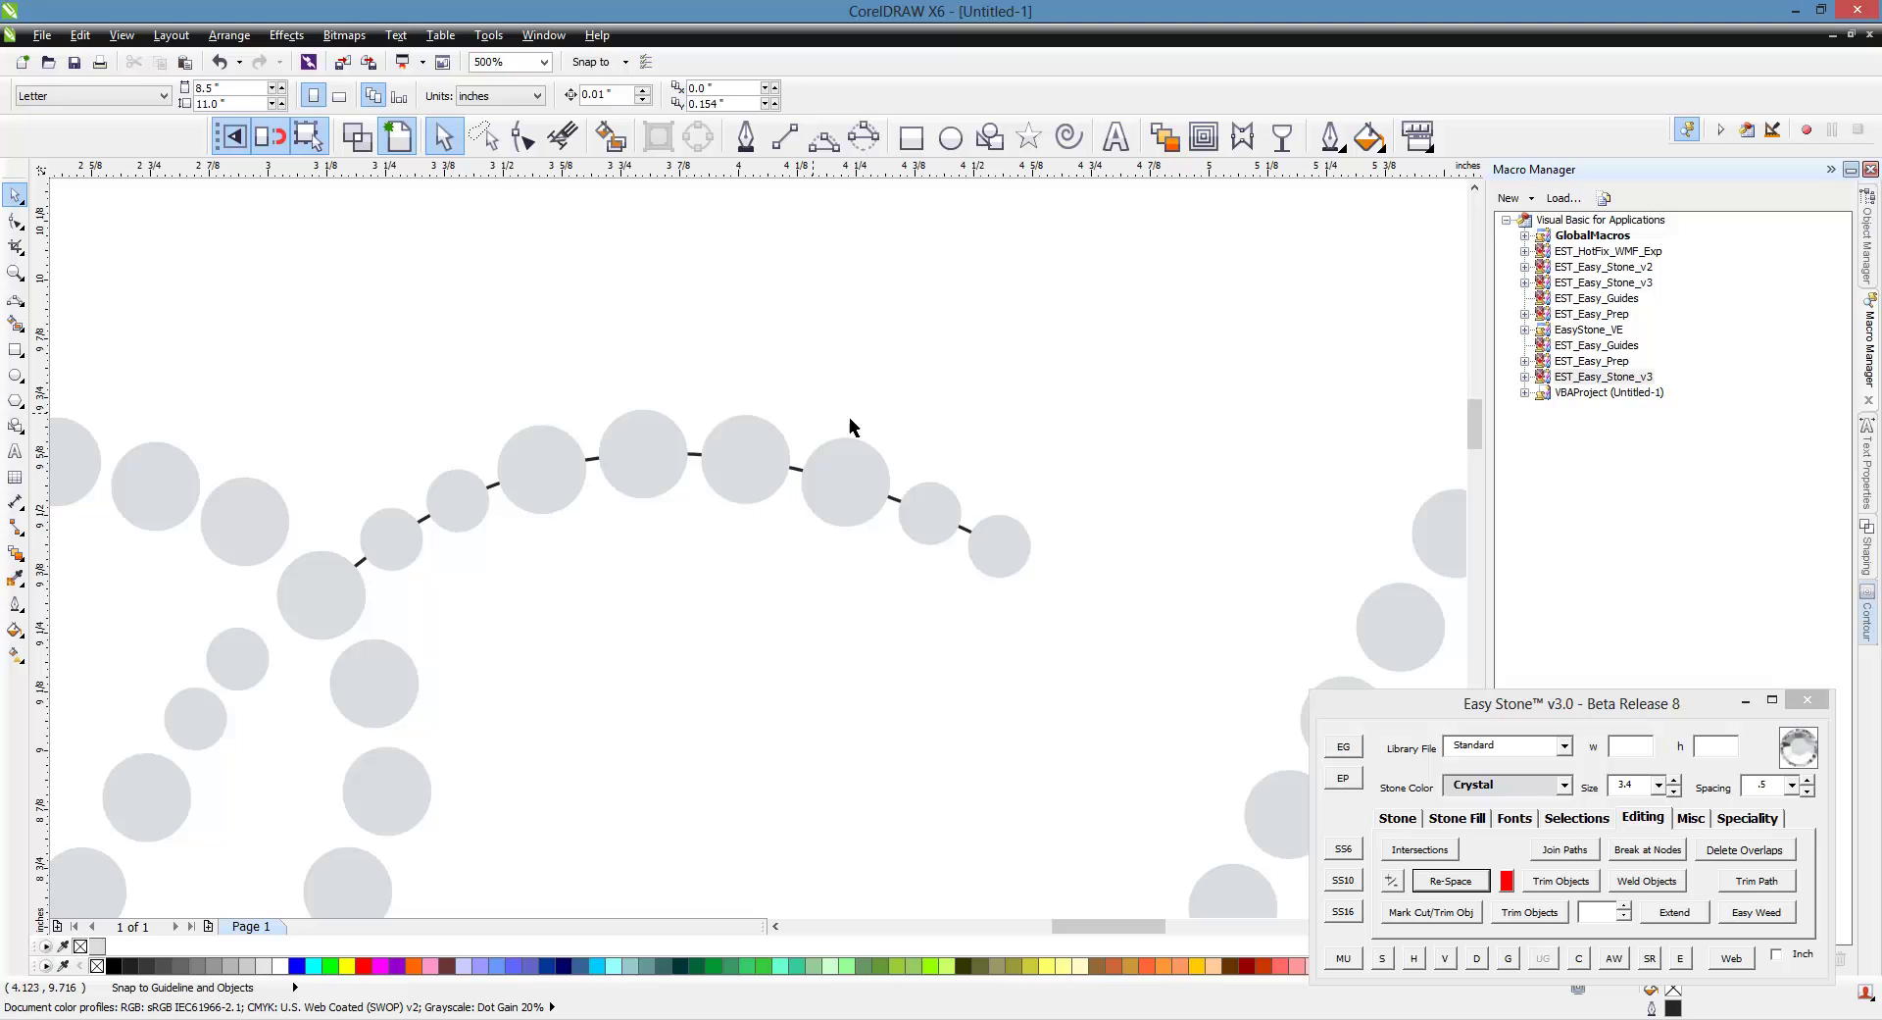
Draw a three-point curve along the upper "R" stem, from the junction stone down to the large stem stone beside the leg.
scroll(991, 449, down, 4)
scroll(792, 517, up, 1)
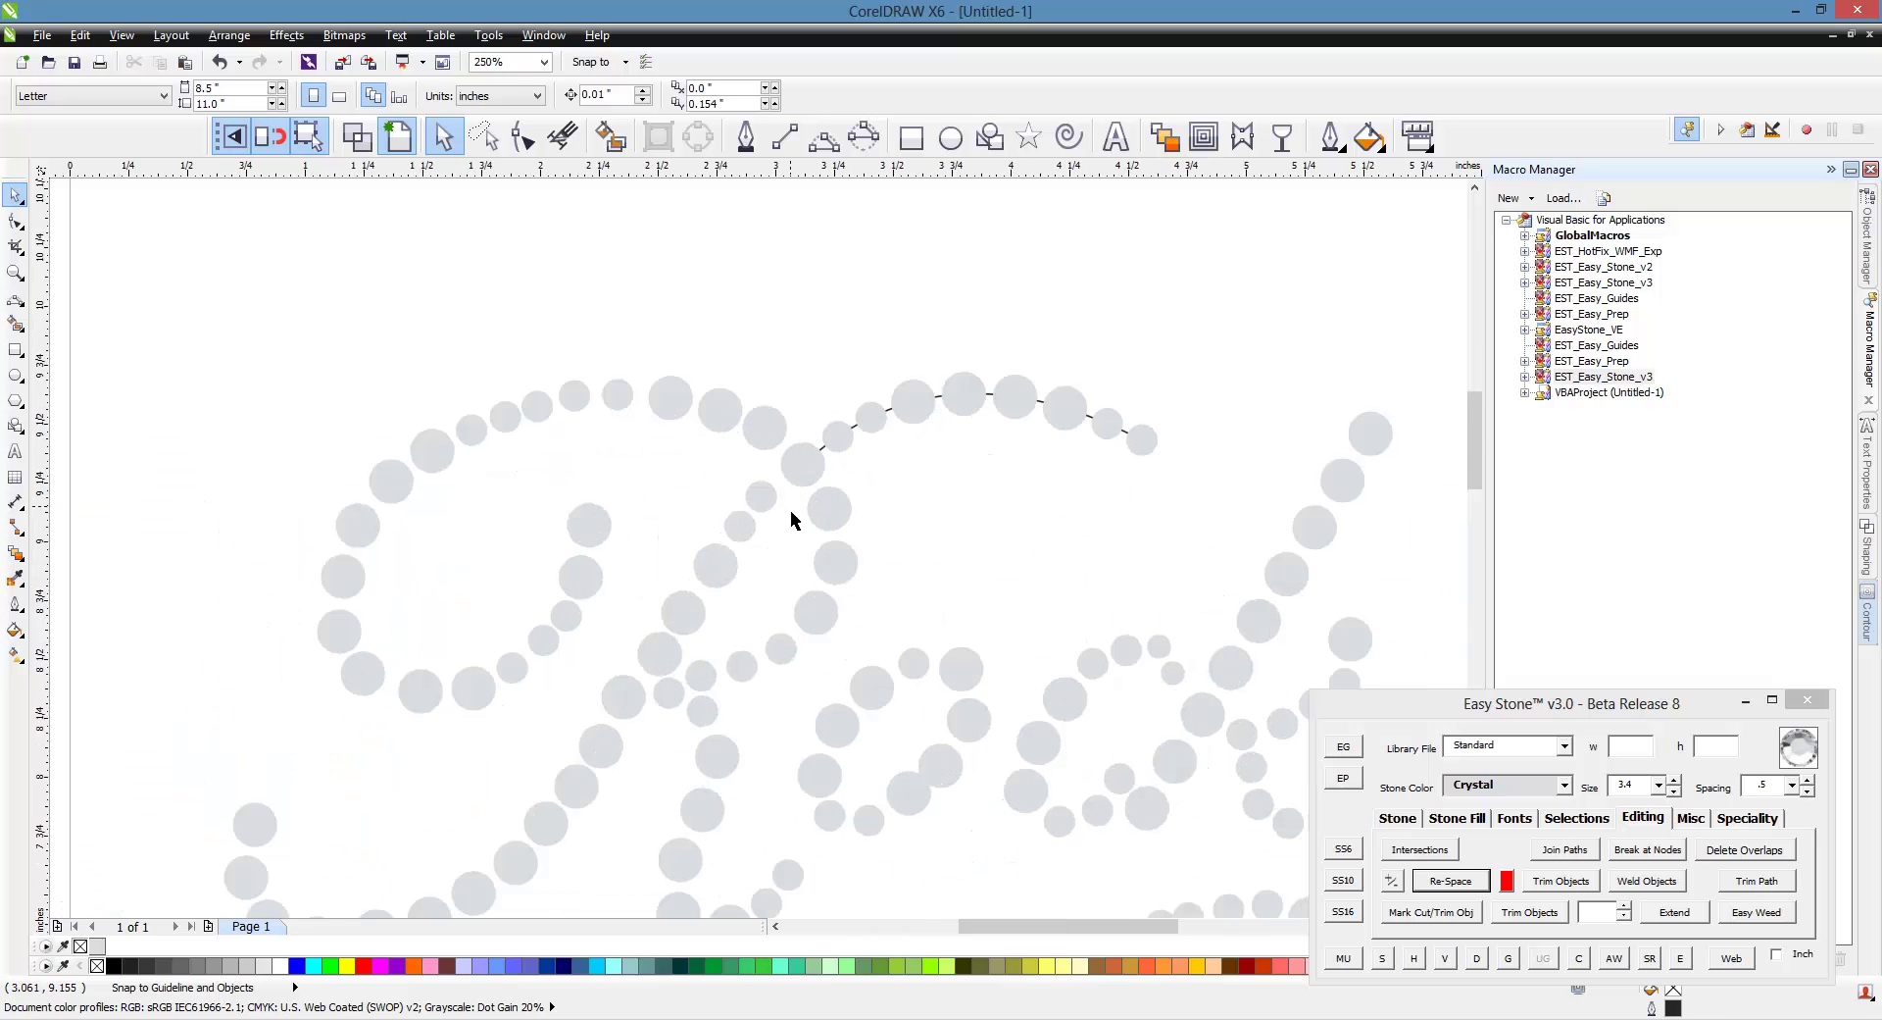
scroll(649, 638, up, 2)
scroll(622, 692, up, 2)
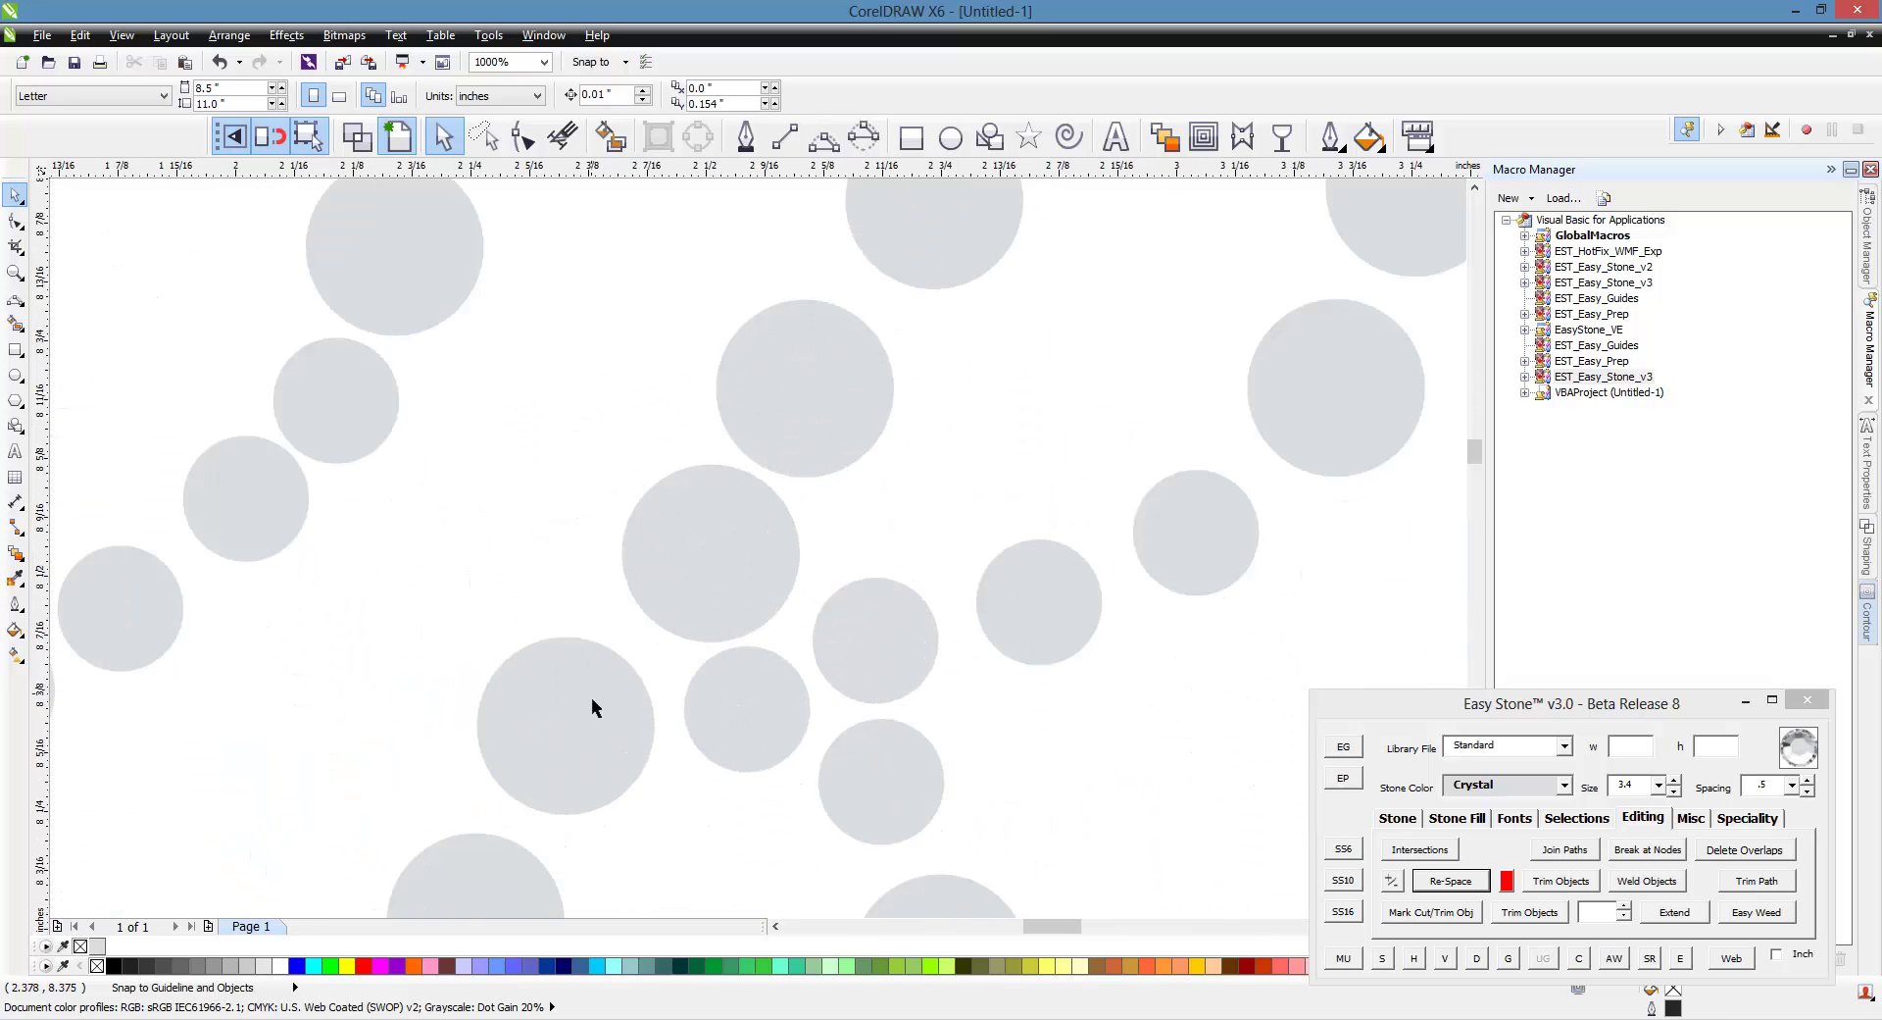
click(620, 708)
scroll(693, 638, down, 4)
click(811, 588)
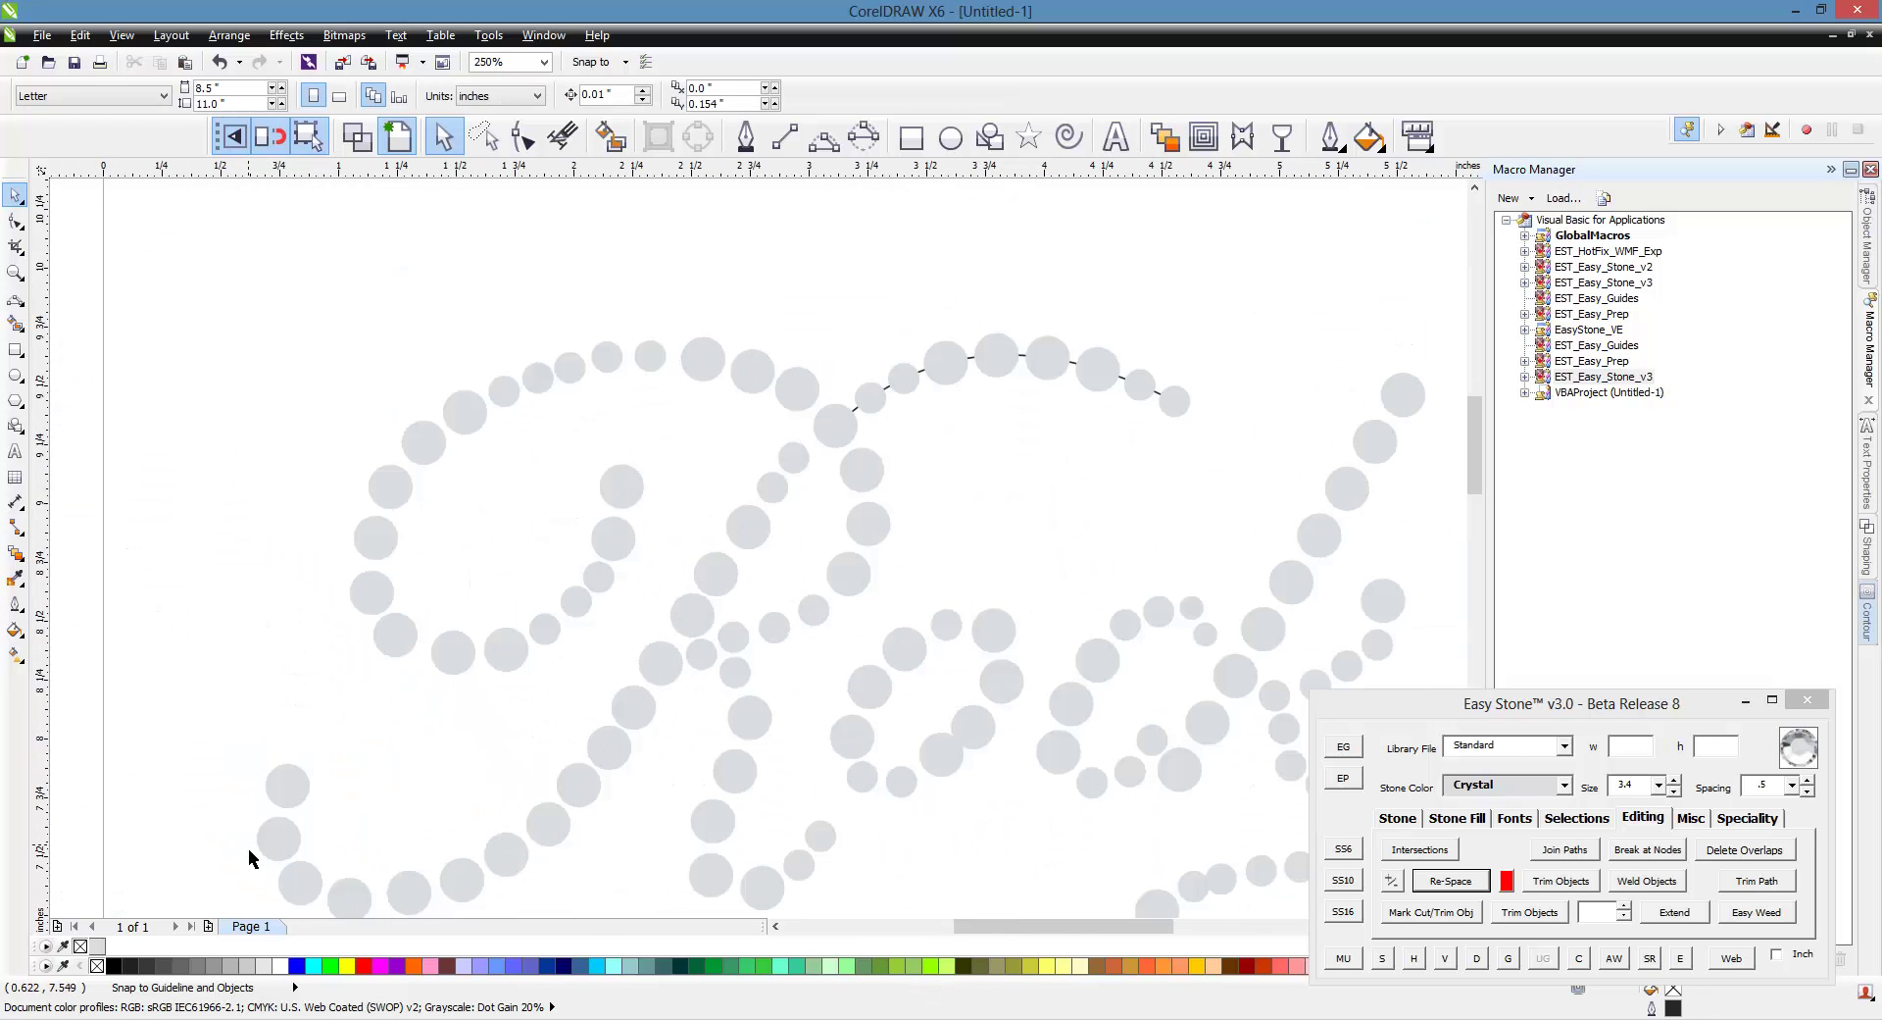
click(823, 137)
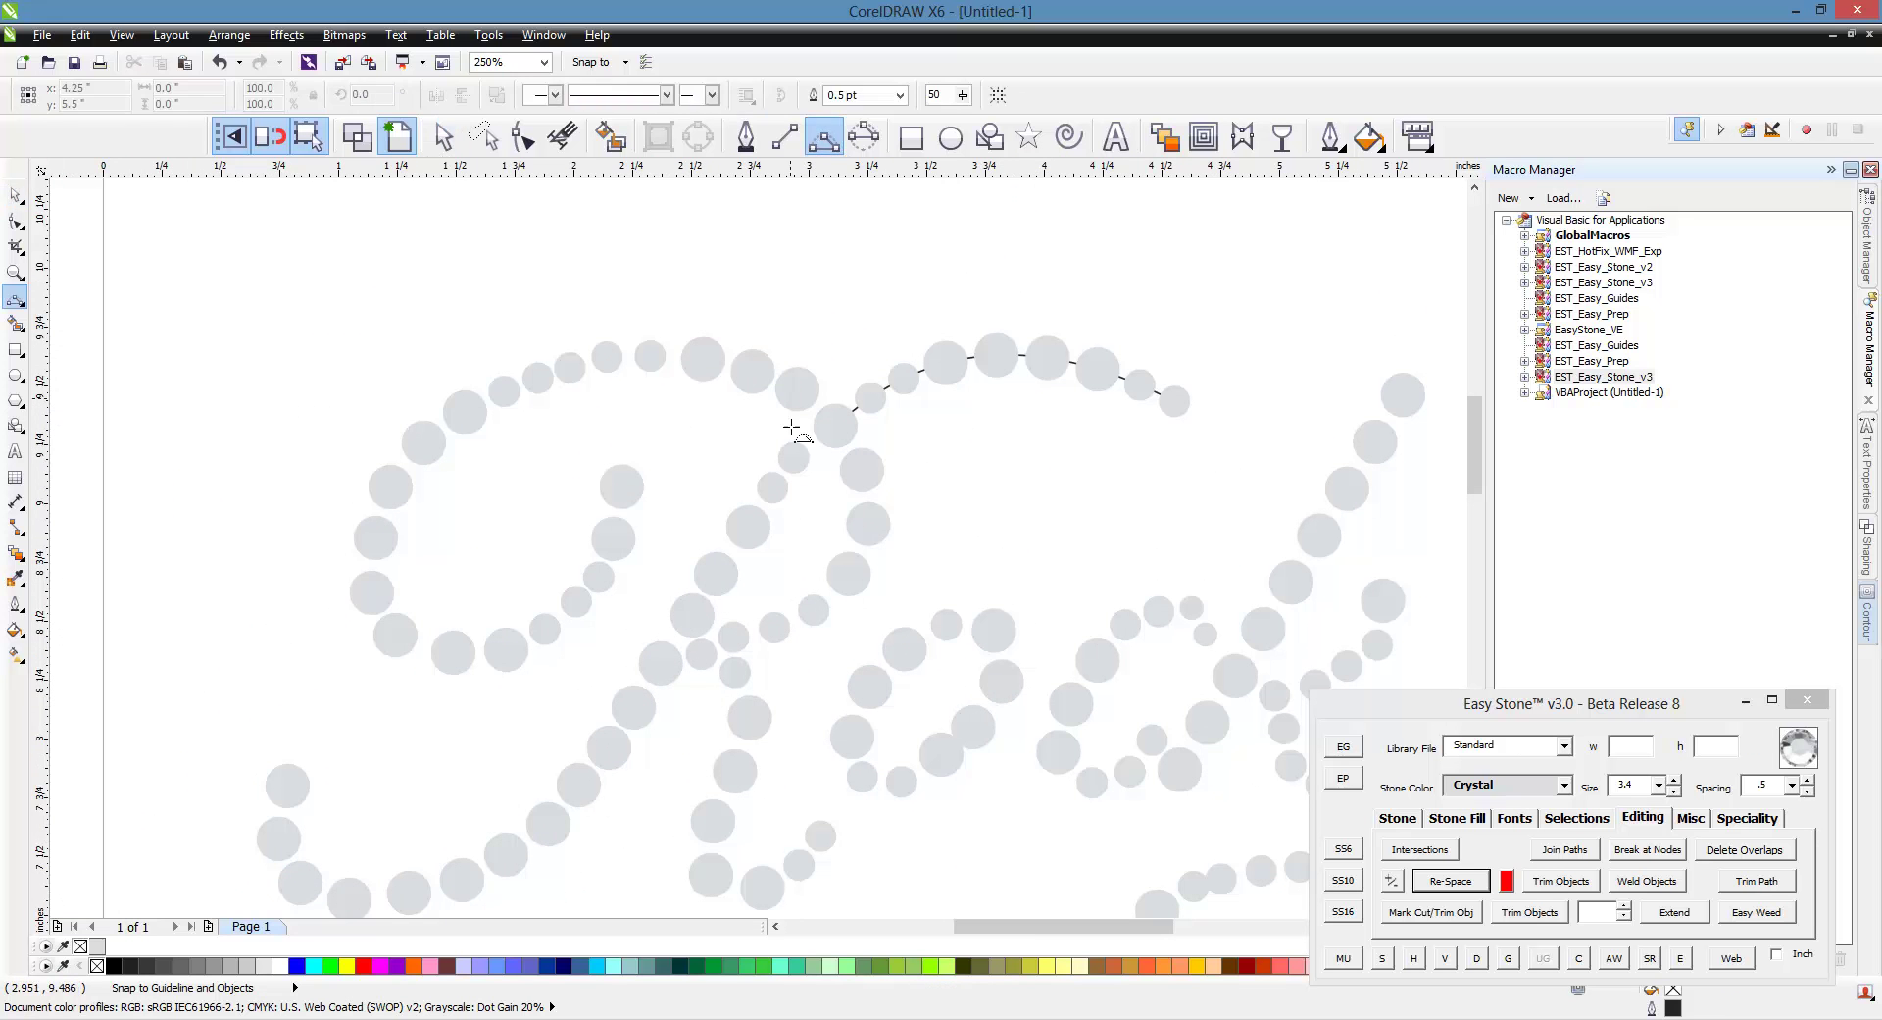
click(835, 428)
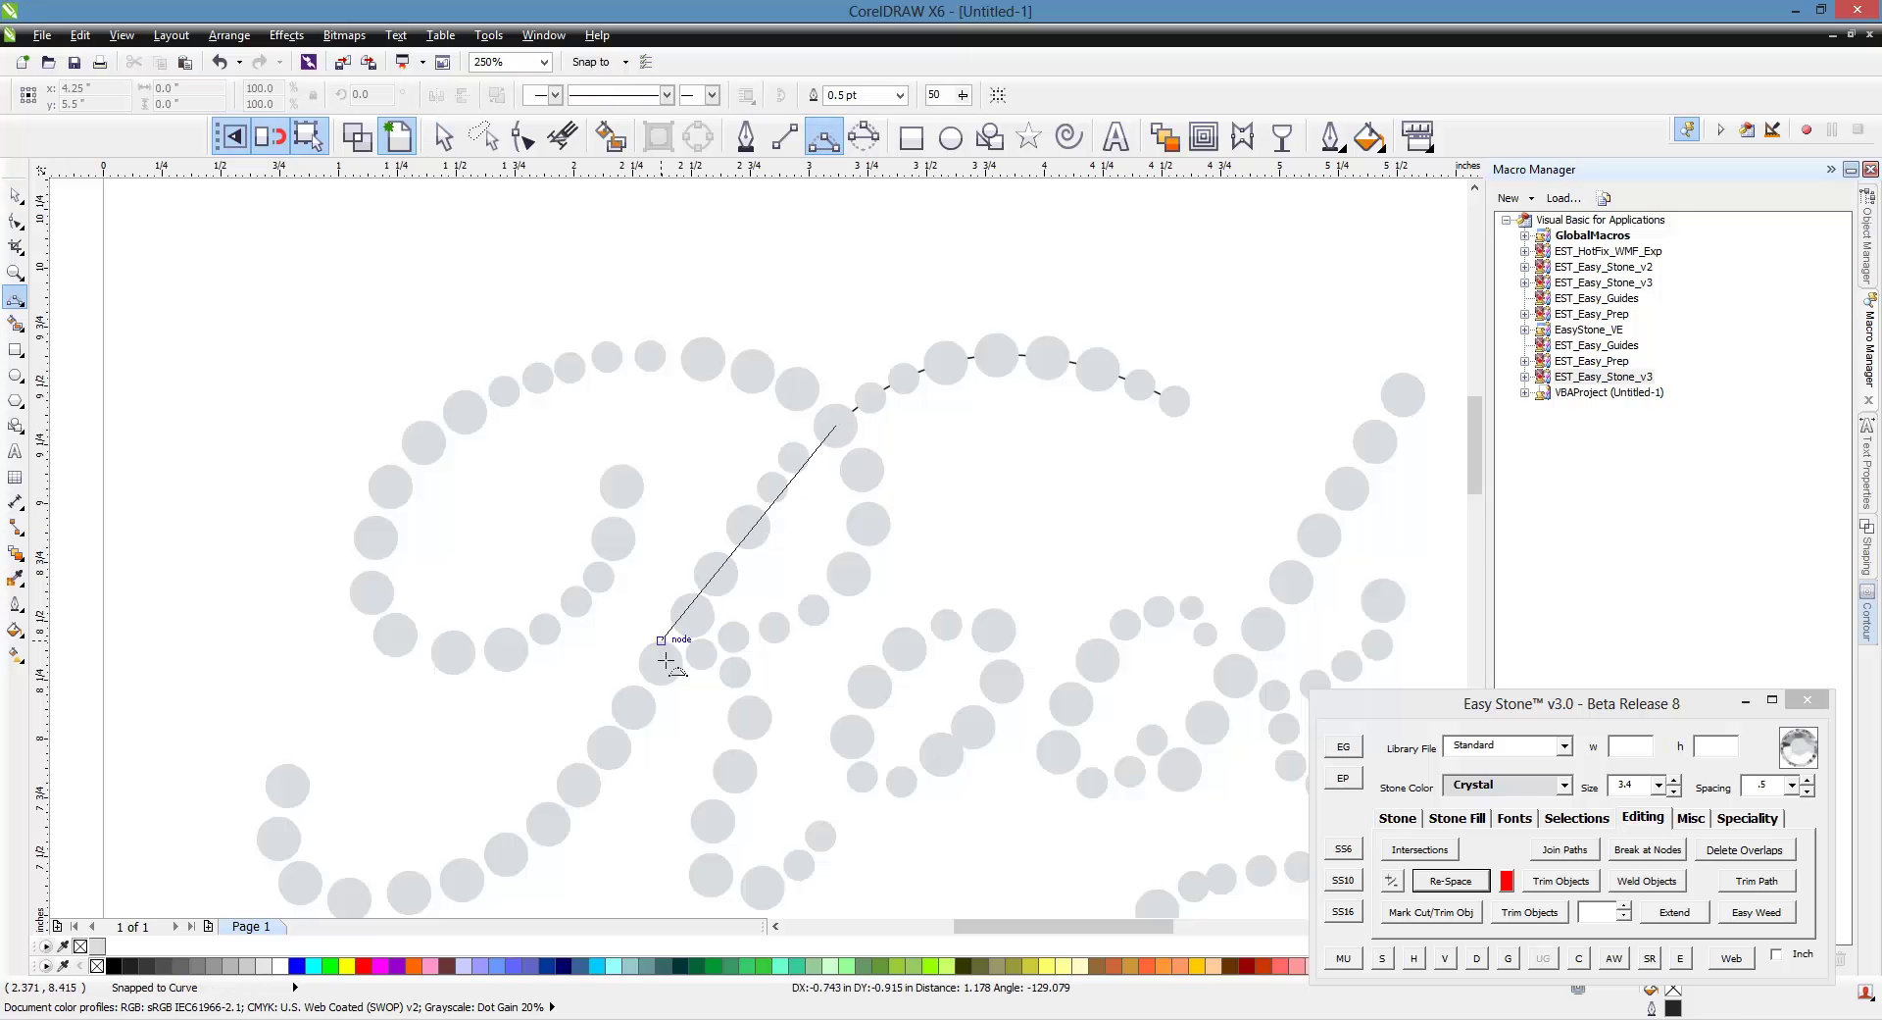
drag(663, 662, 747, 554)
click(745, 540)
Extend the "R" stem curve down and around the hook to its end stone, and re-space the stones along it.
scroll(828, 482, down, 1)
scroll(678, 633, up, 1)
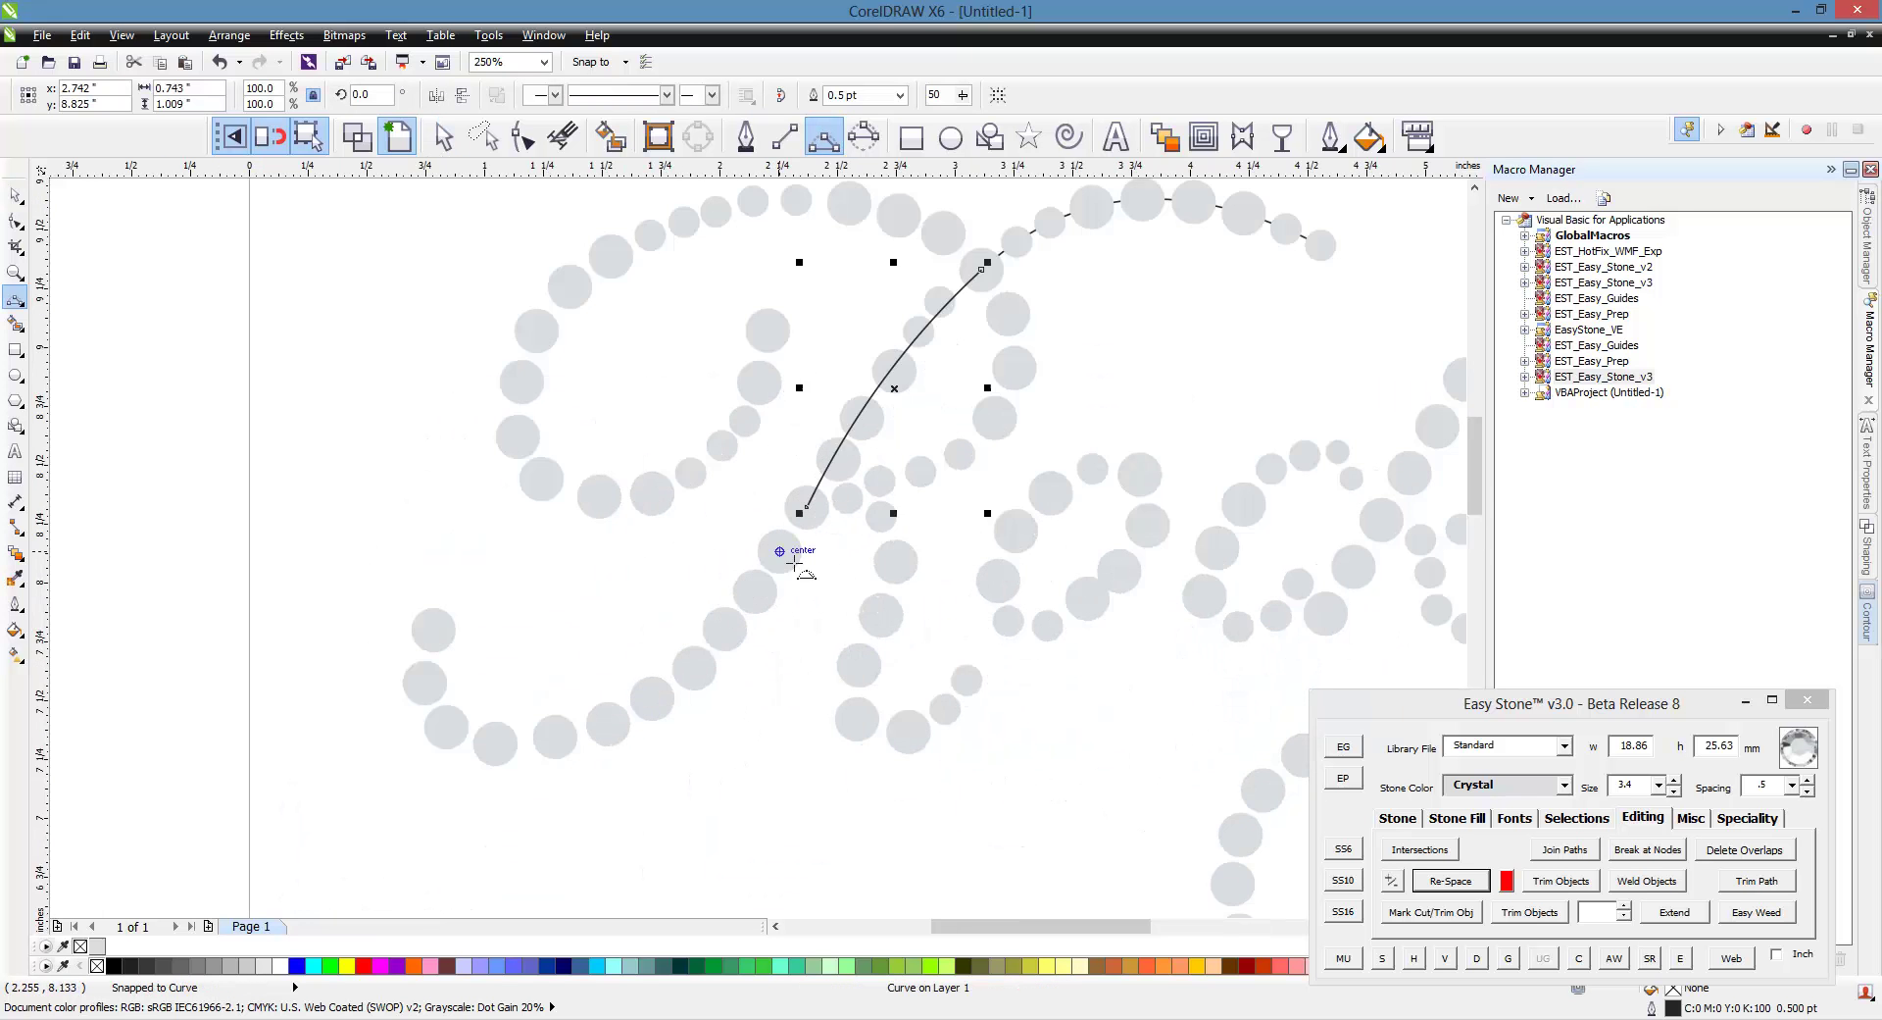
click(806, 507)
drag(511, 758, 651, 715)
click(496, 745)
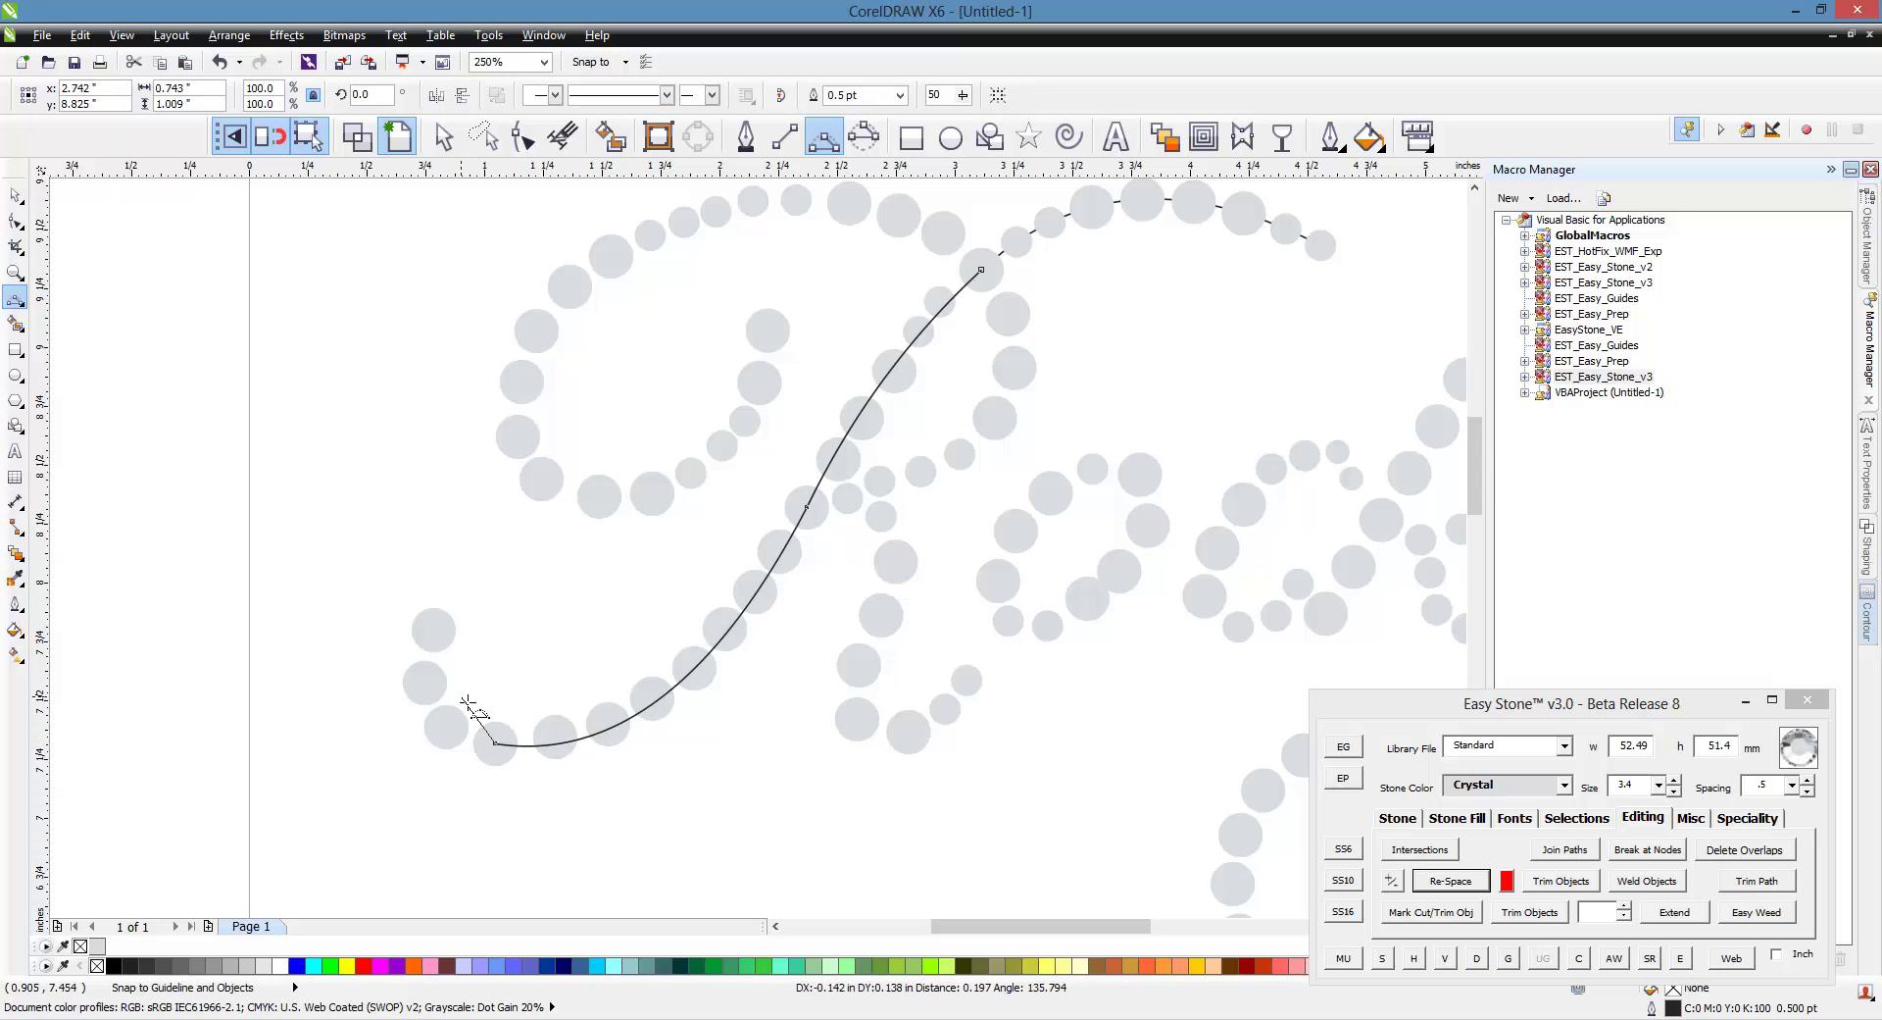
drag(434, 631, 446, 721)
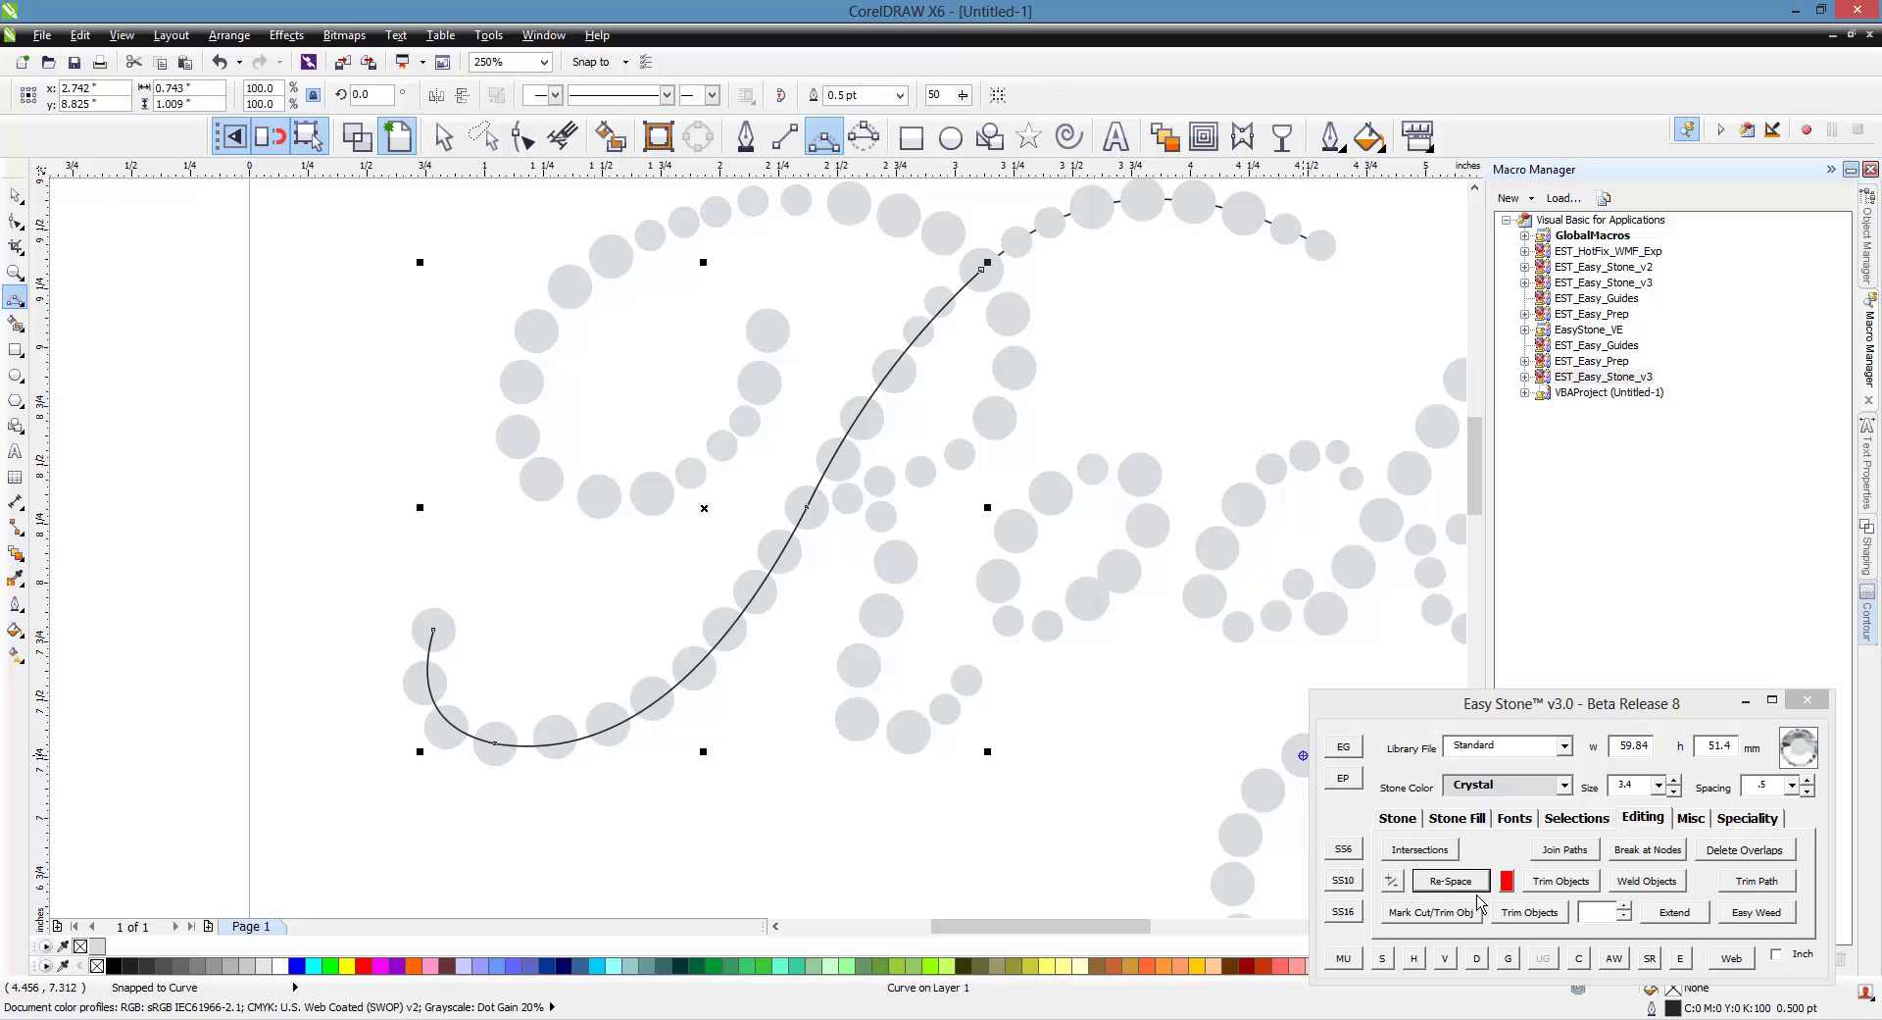
click(1475, 887)
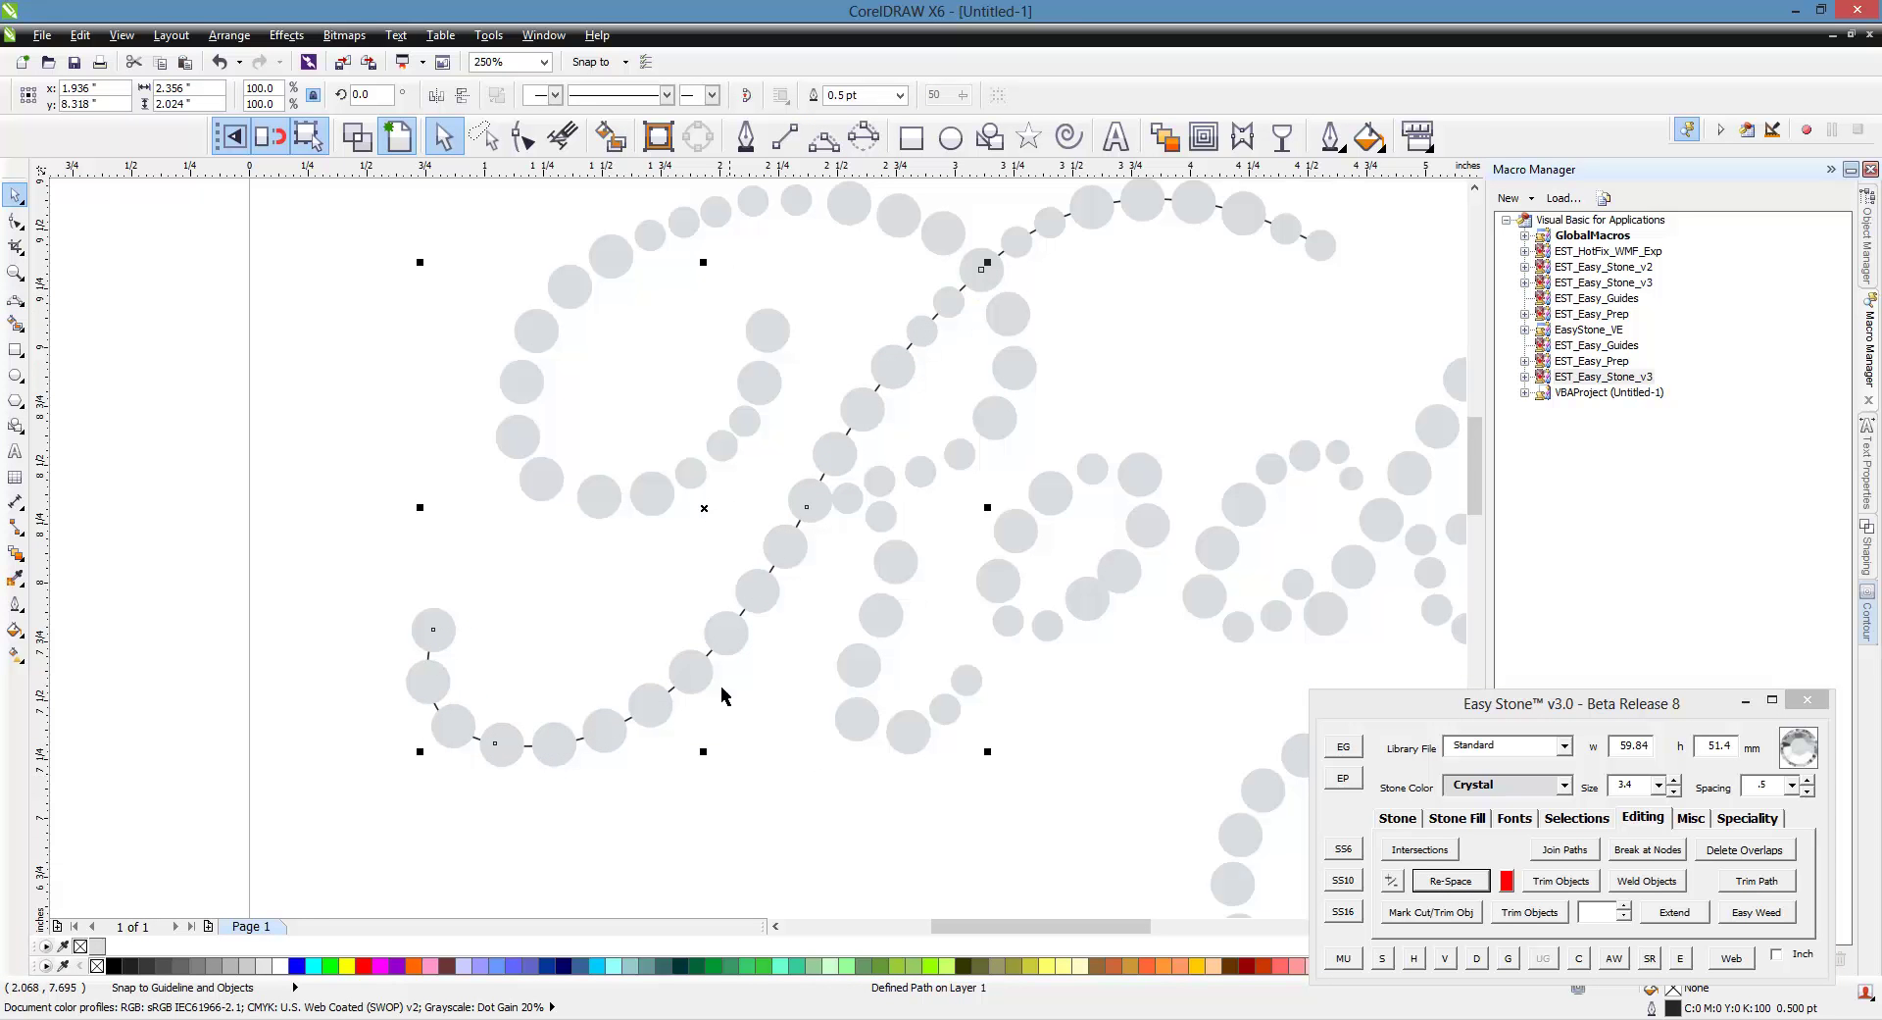
click(563, 828)
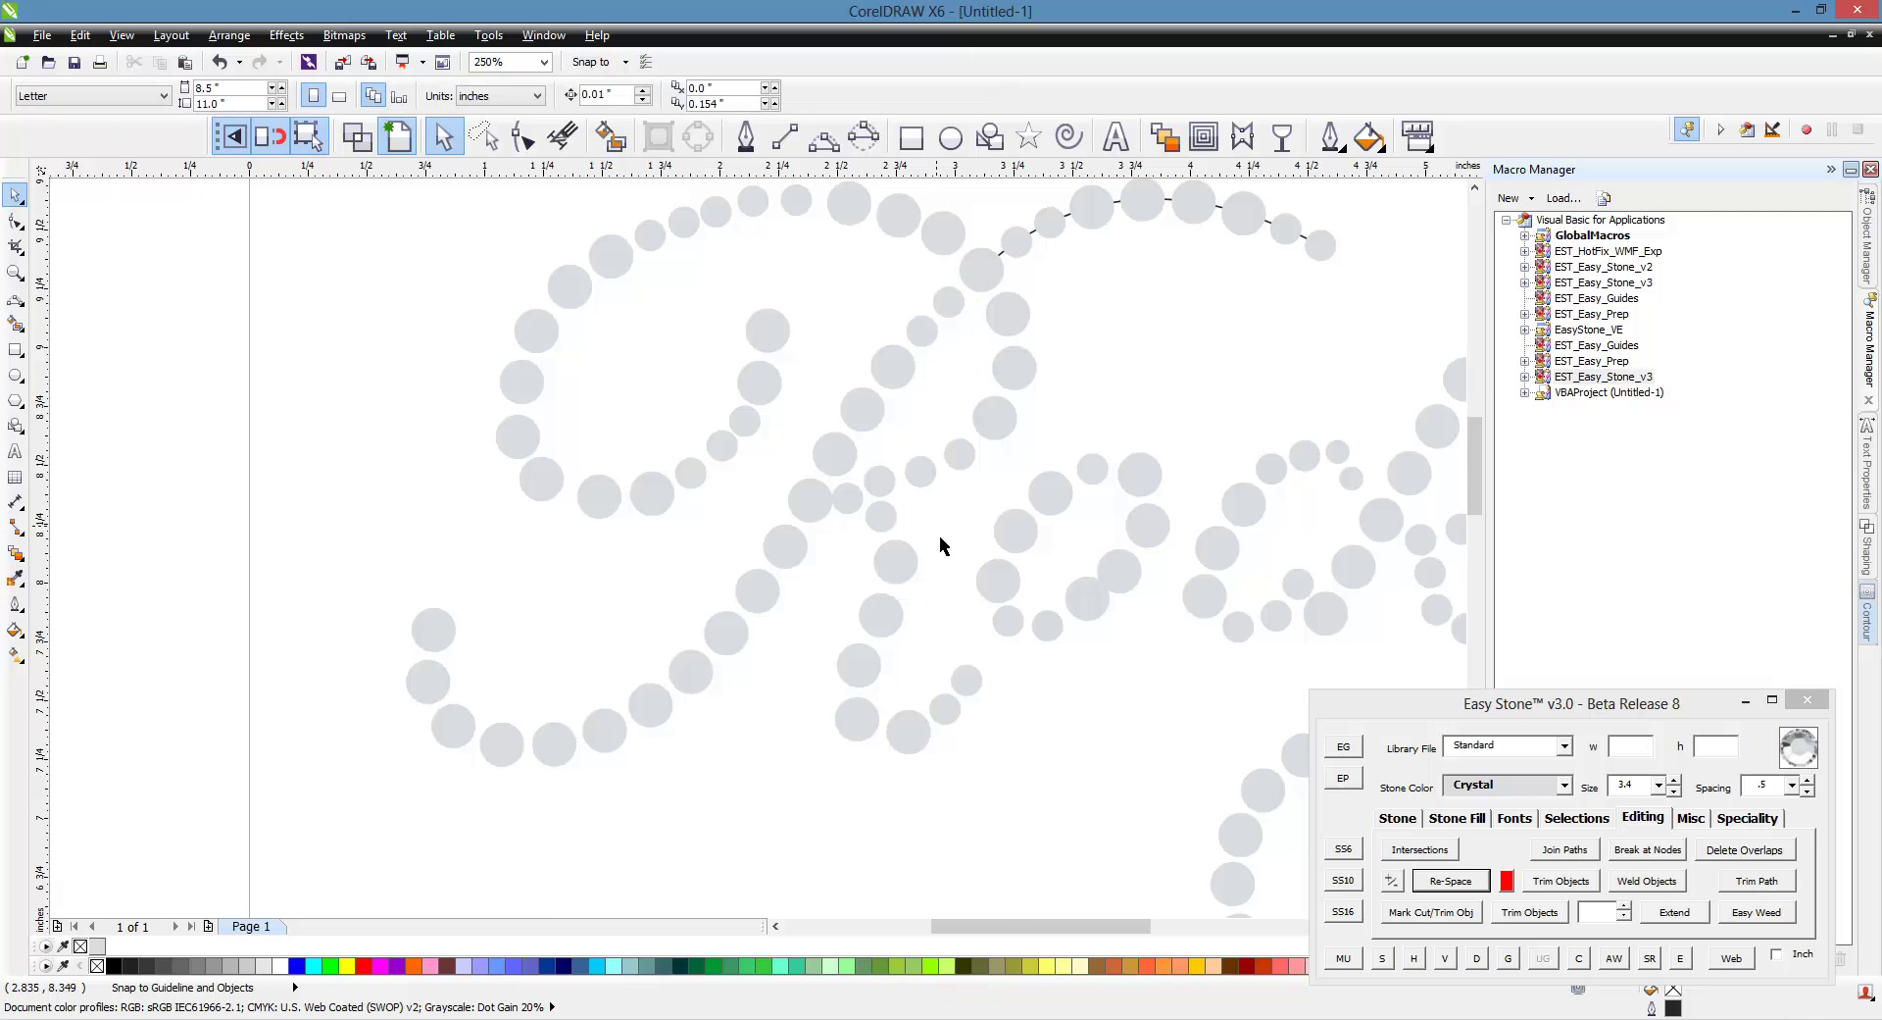
Move the two 3.4 mm stones where the "R" bowl meets the stem slightly away from the stem.
scroll(855, 403, up, 2)
scroll(668, 603, down, 3)
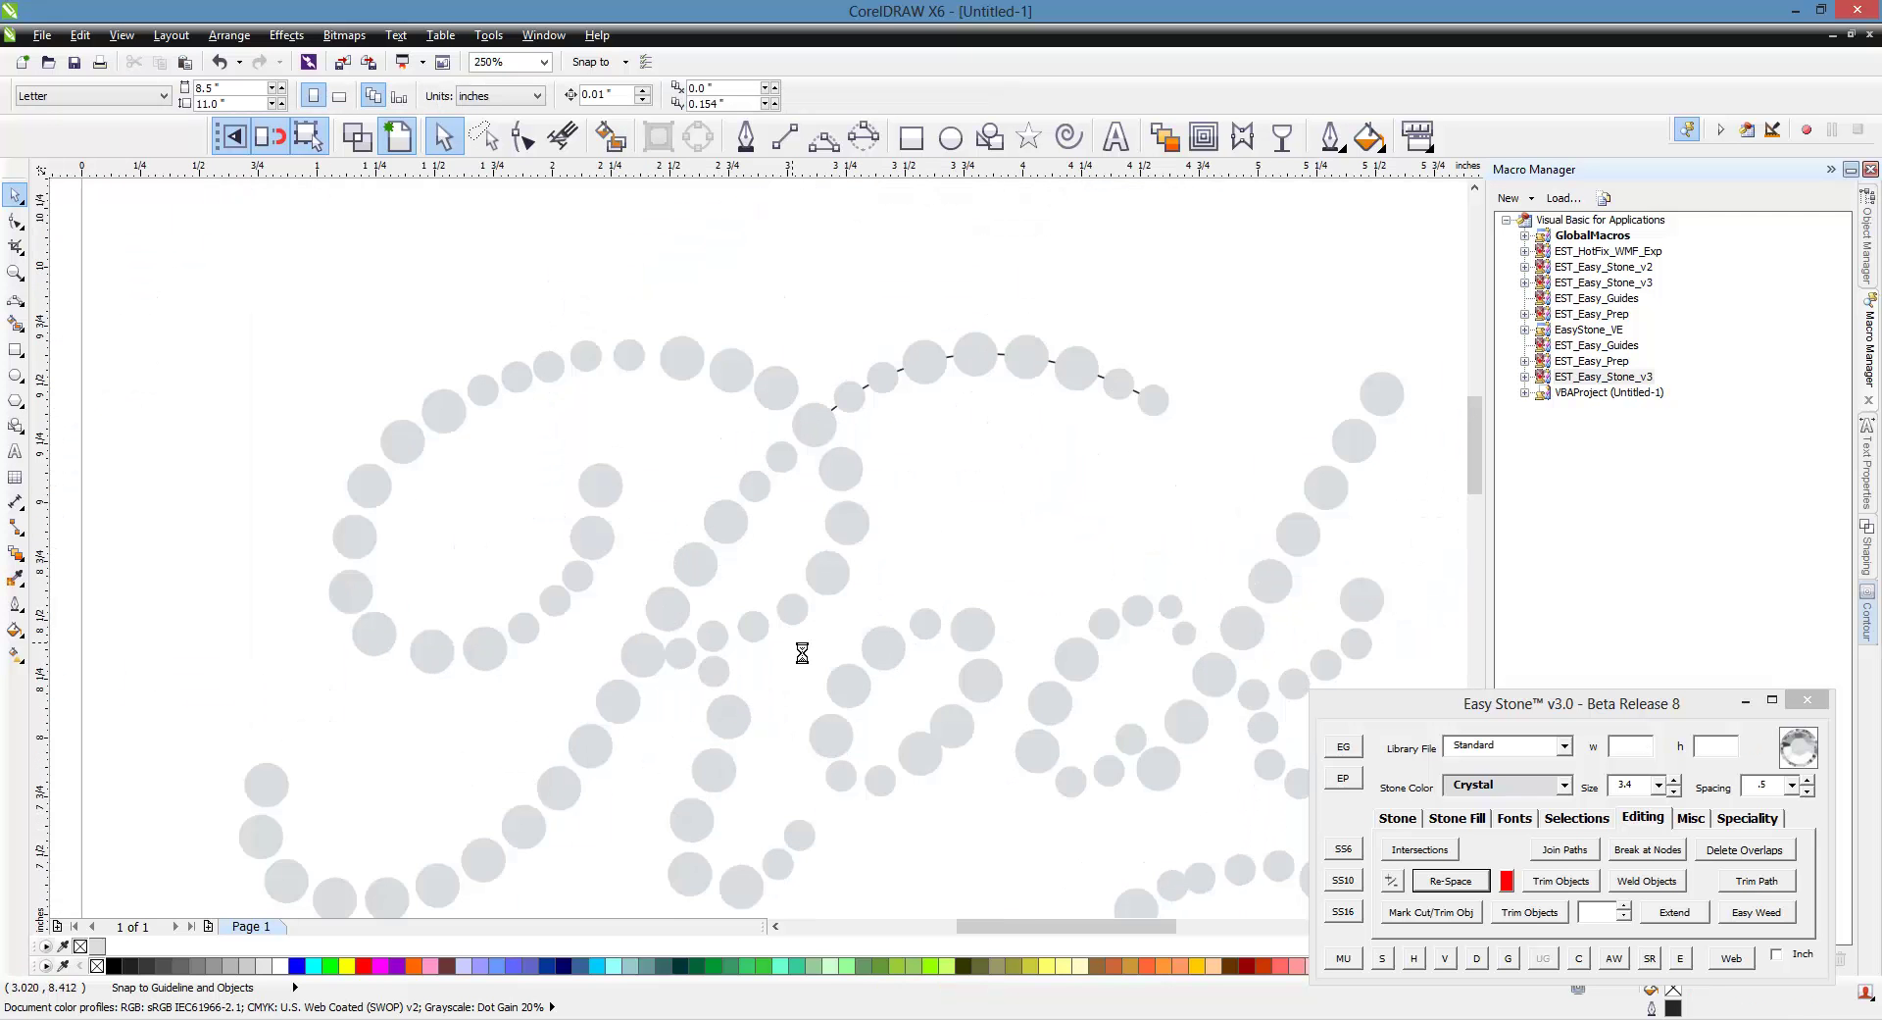
scroll(538, 665, up, 5)
drag(491, 679, 660, 631)
key(F10)
key(space)
scroll(660, 630, down, 2)
click(689, 680)
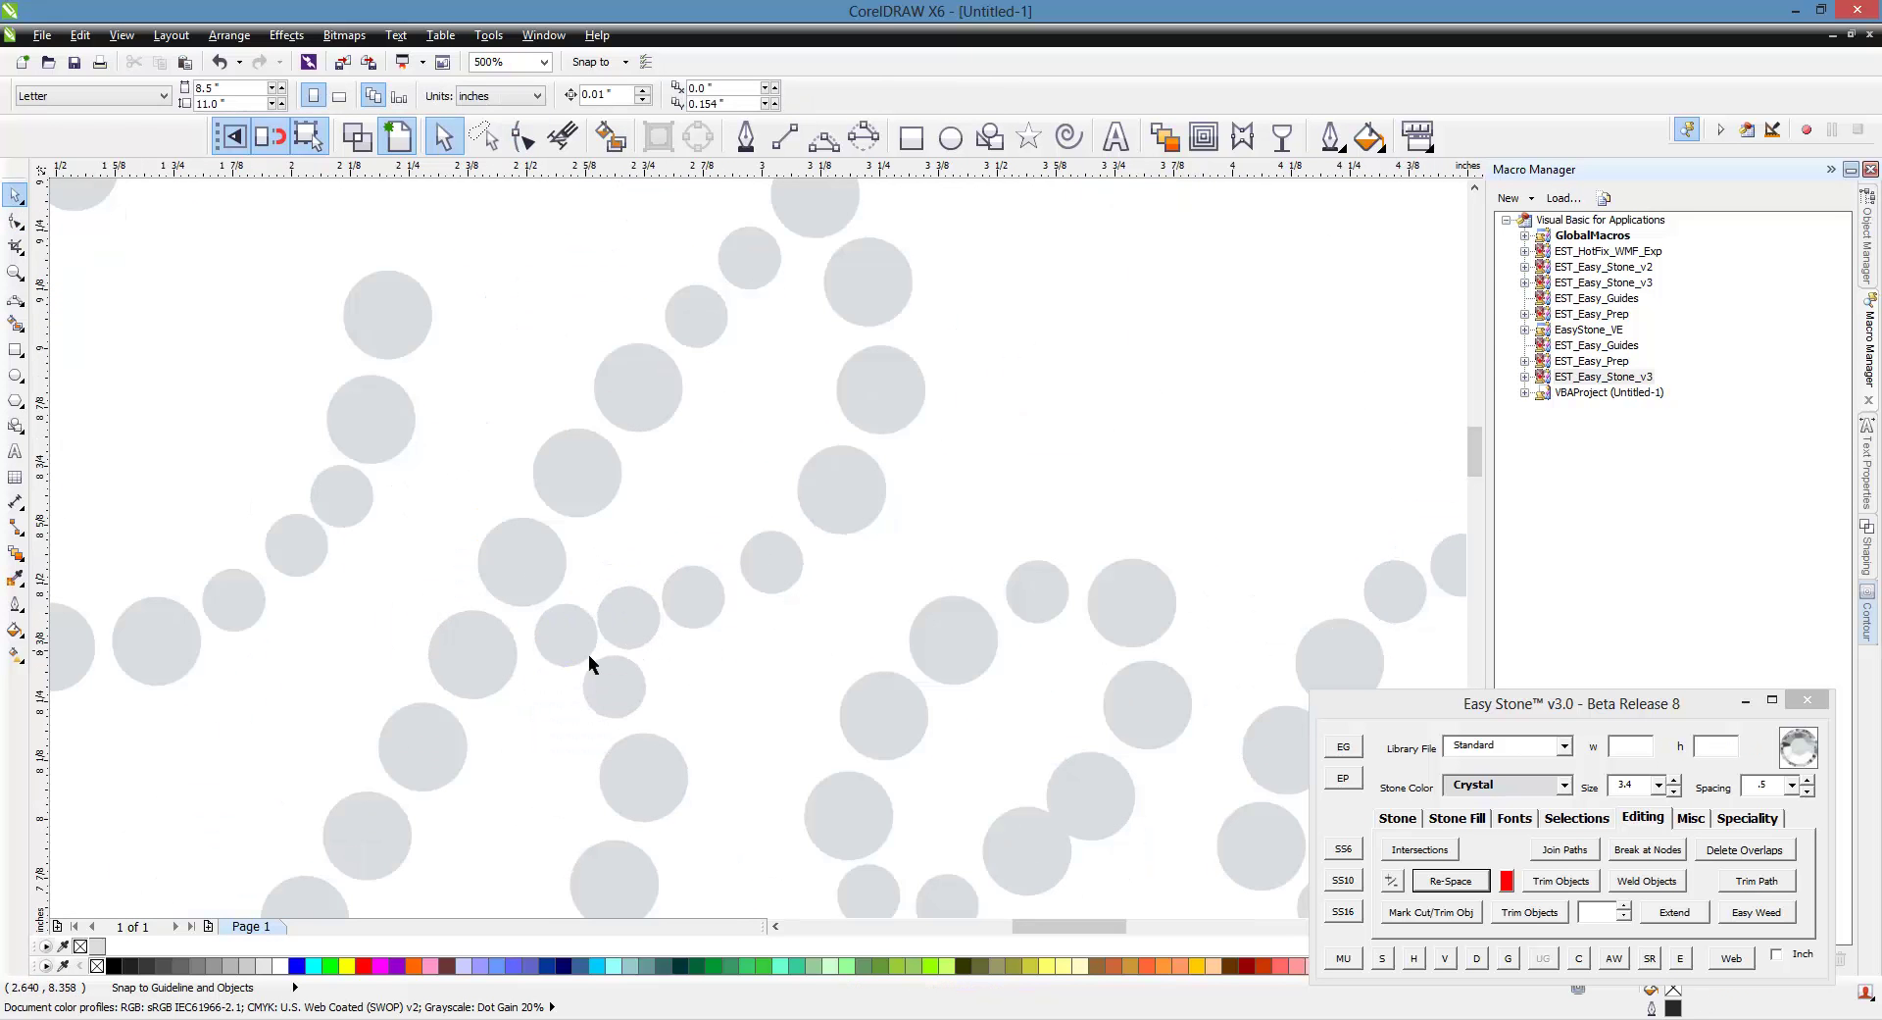
Draw a two-segment curve around the "R" bowl, from the top junction stone to the small stone beside the stem.
scroll(628, 677, down, 2)
click(824, 137)
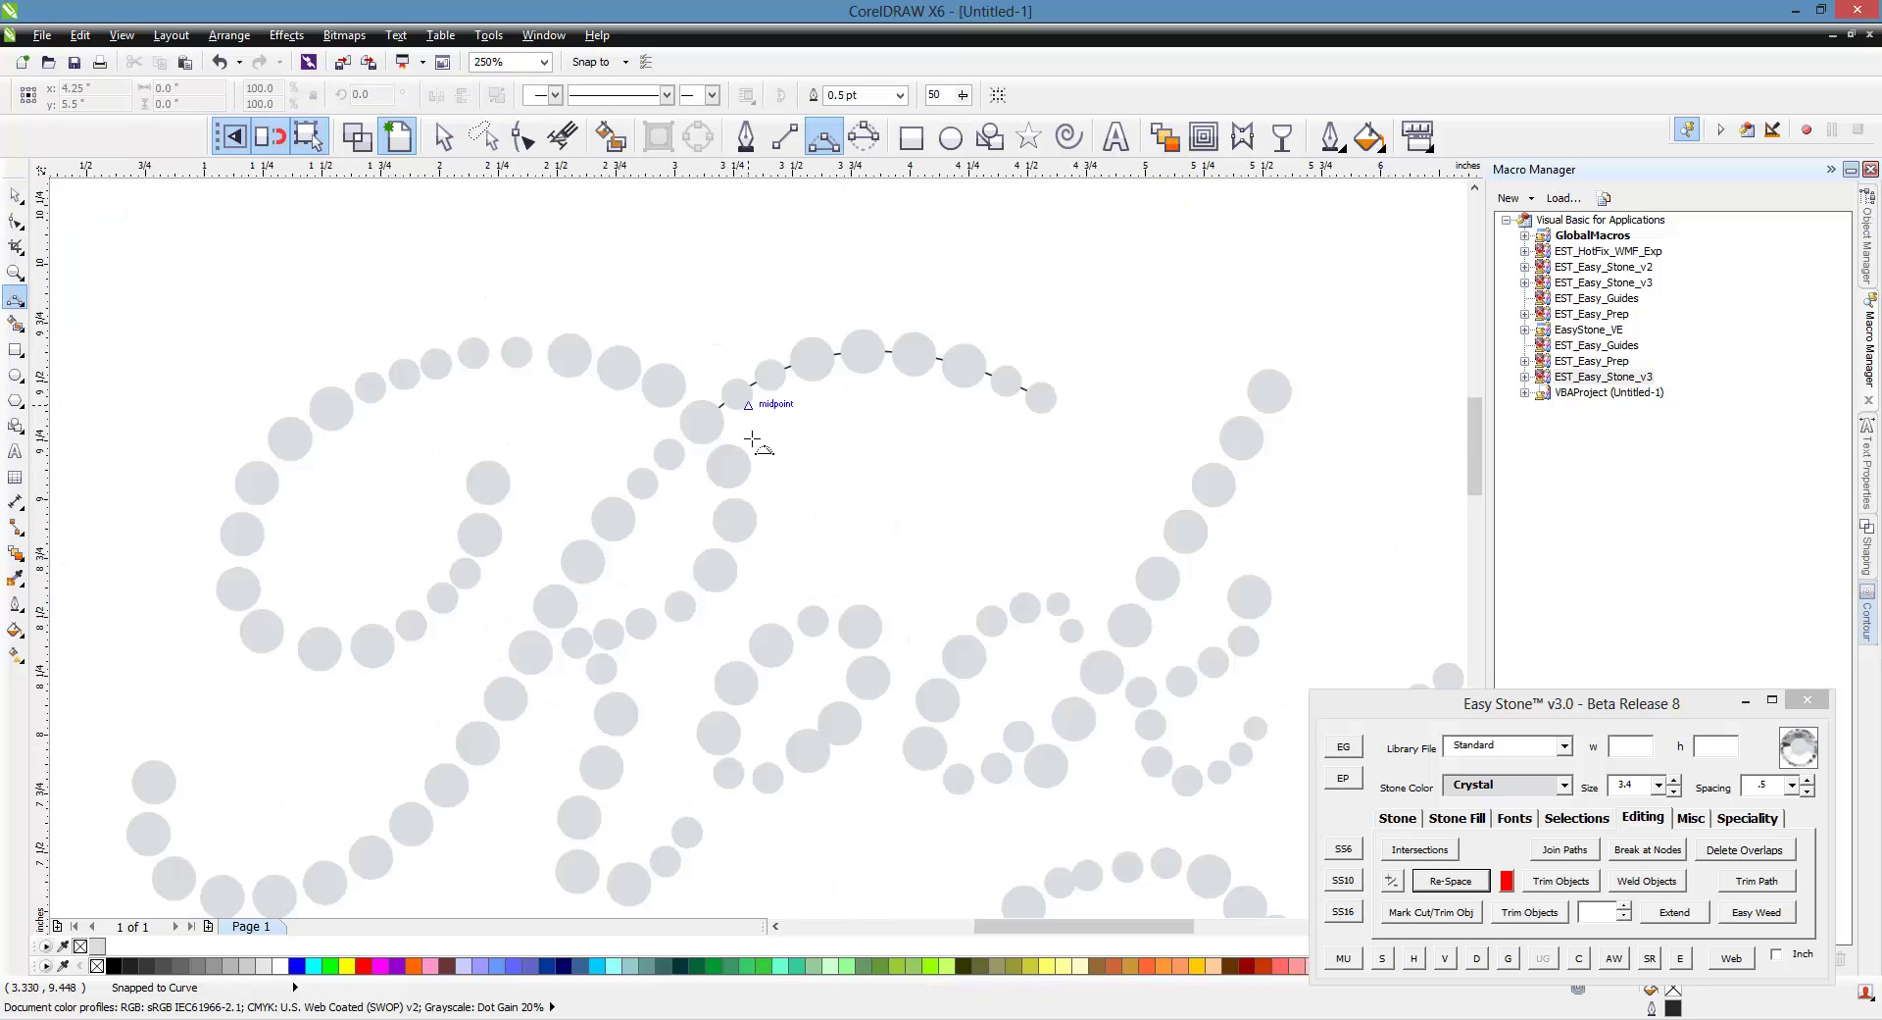
click(702, 423)
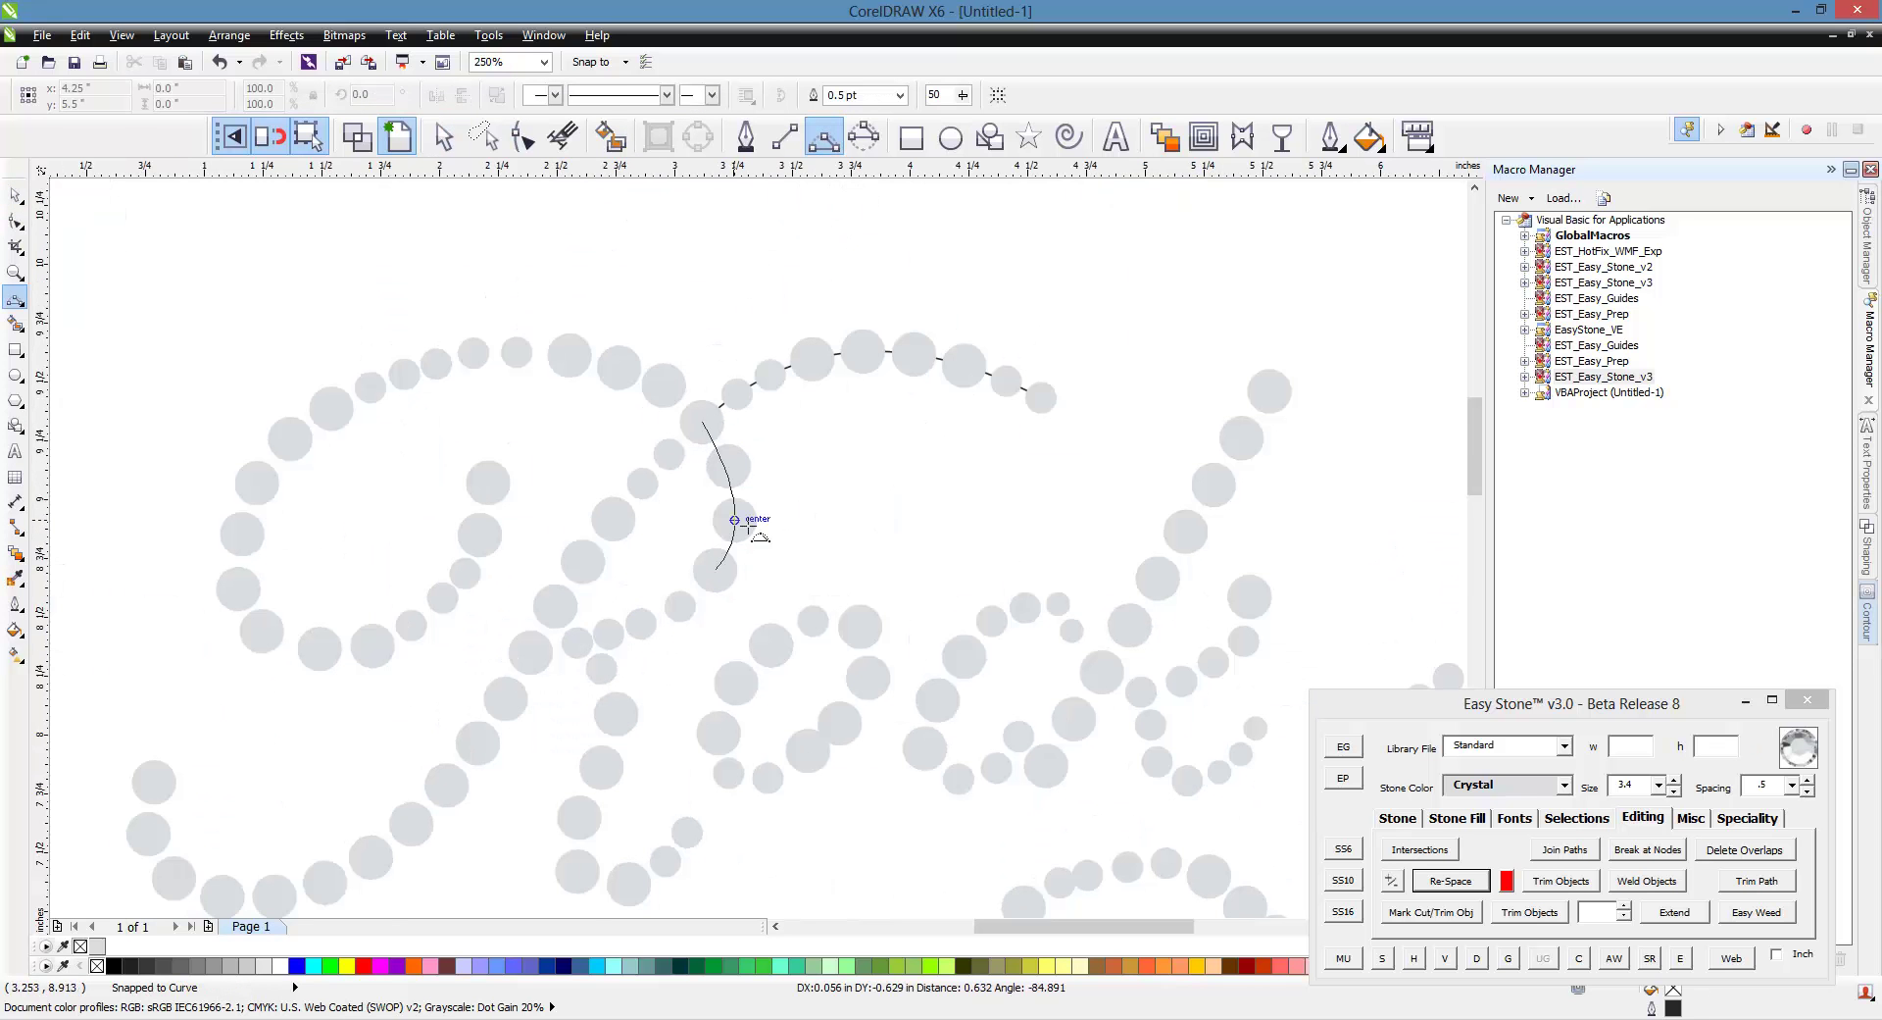
click(737, 518)
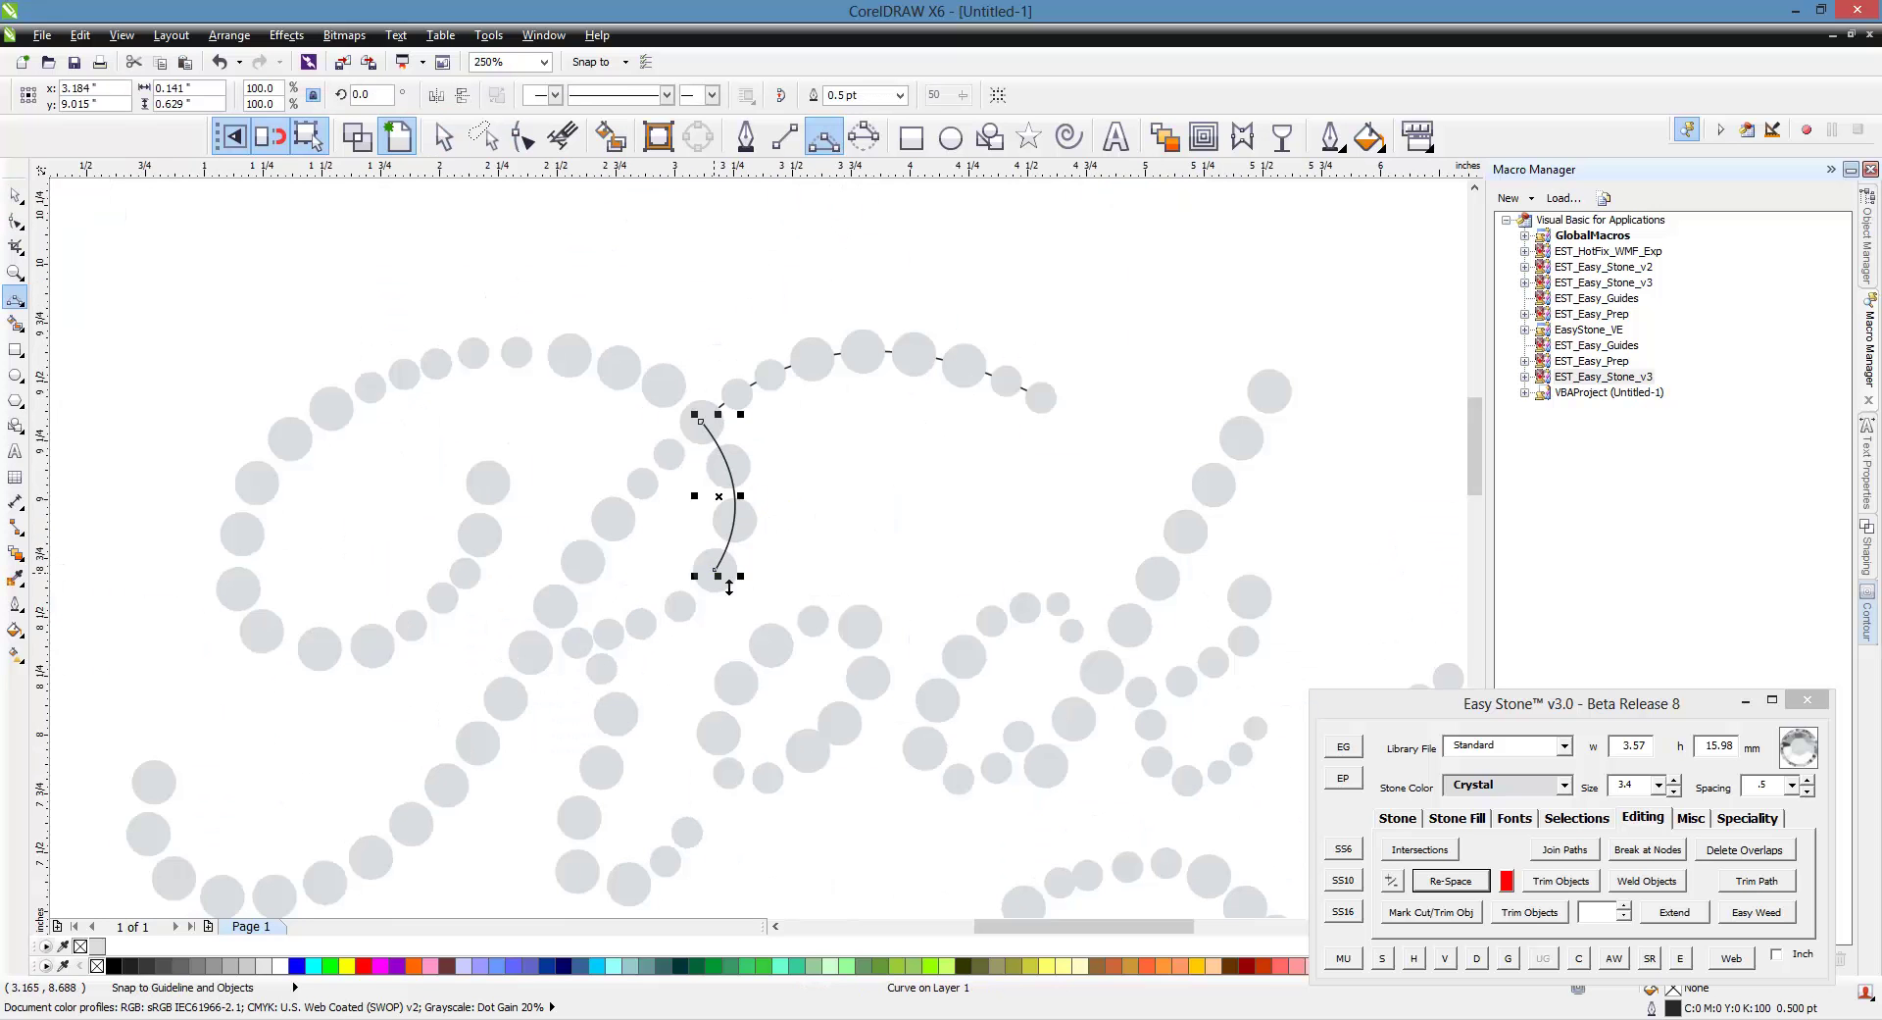
drag(716, 571, 620, 647)
click(691, 622)
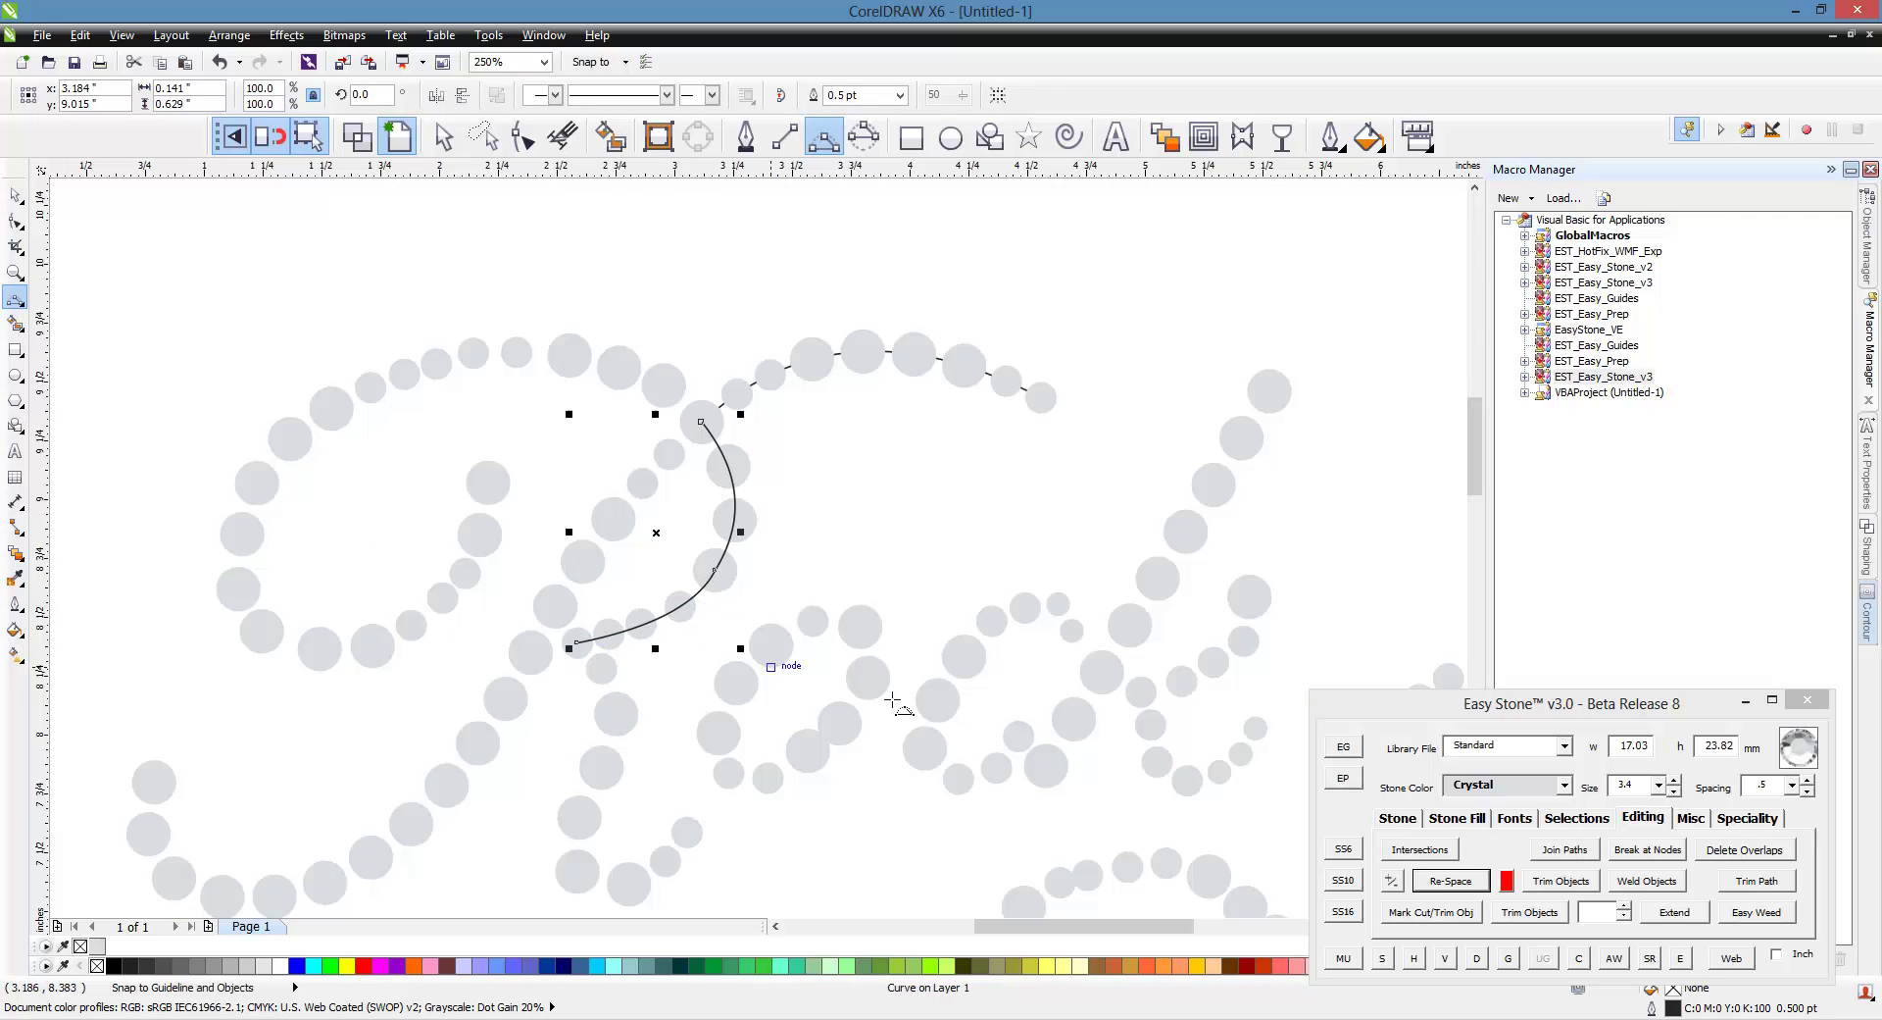
Re-space the "R" bowl stones along the curve and delete the curve.
click(1443, 887)
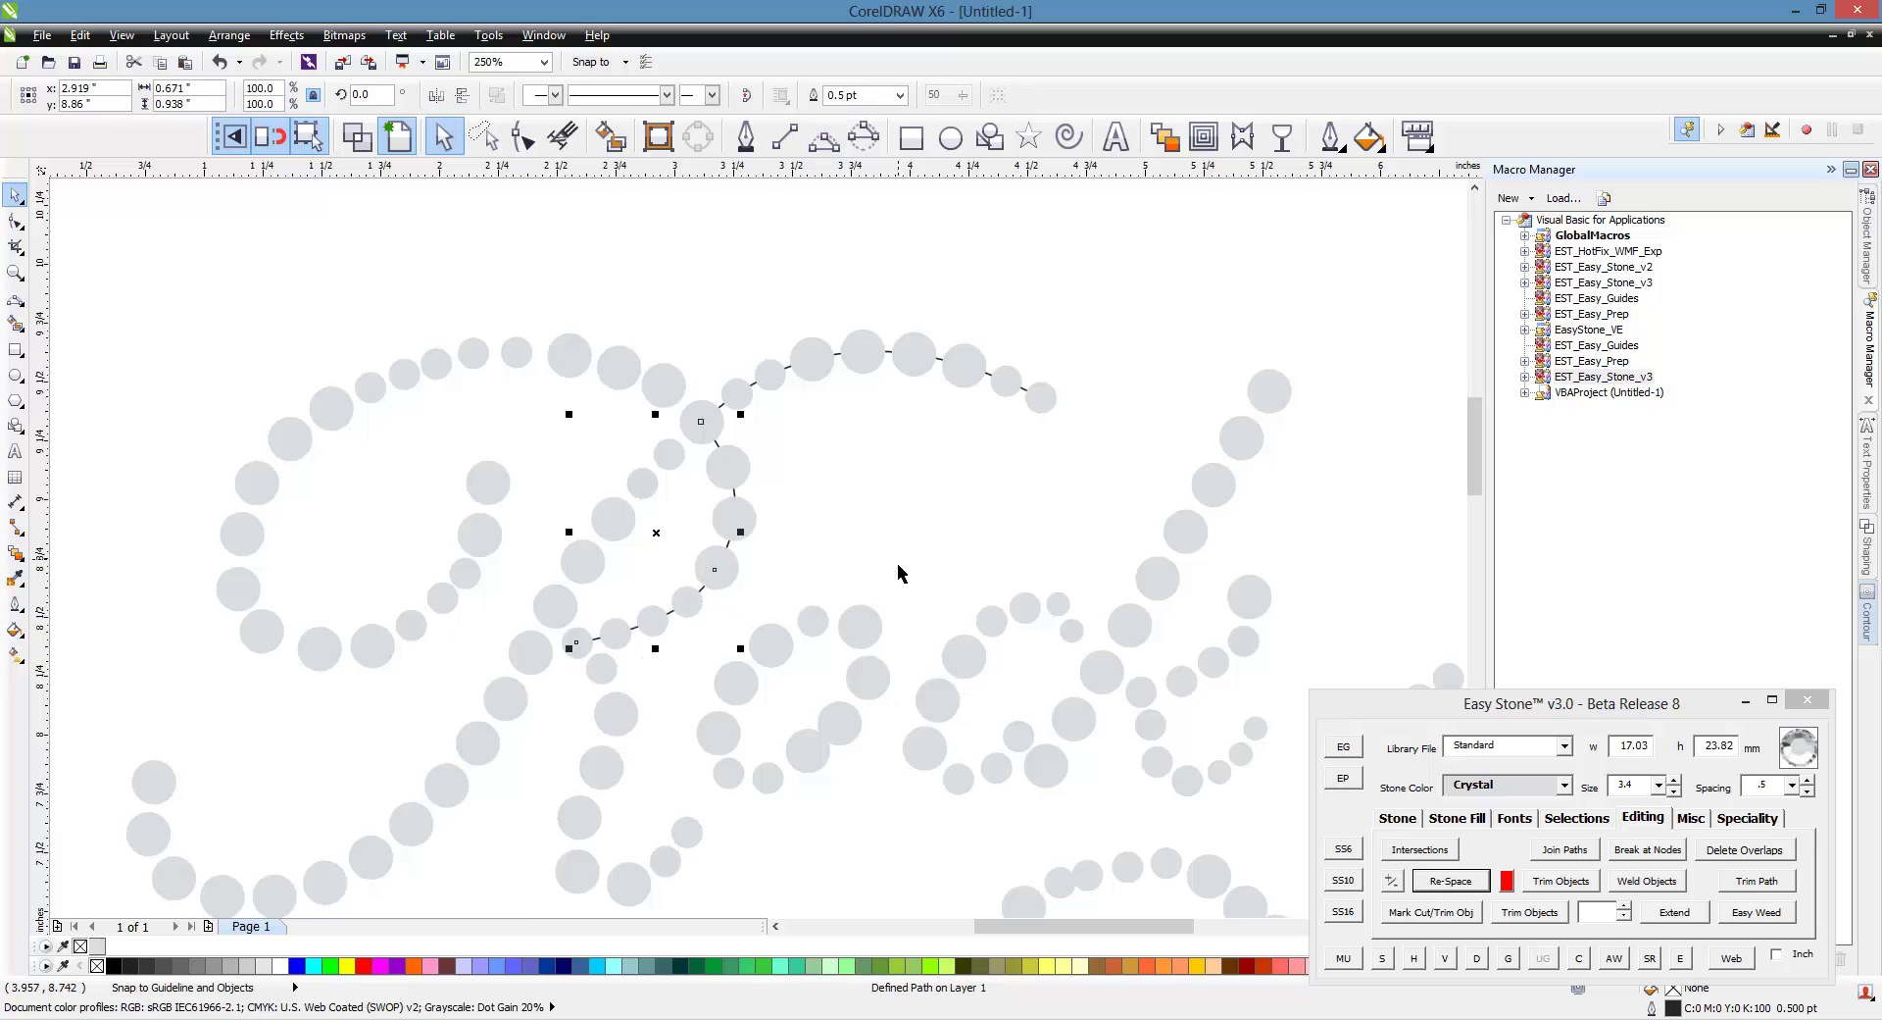
click(728, 601)
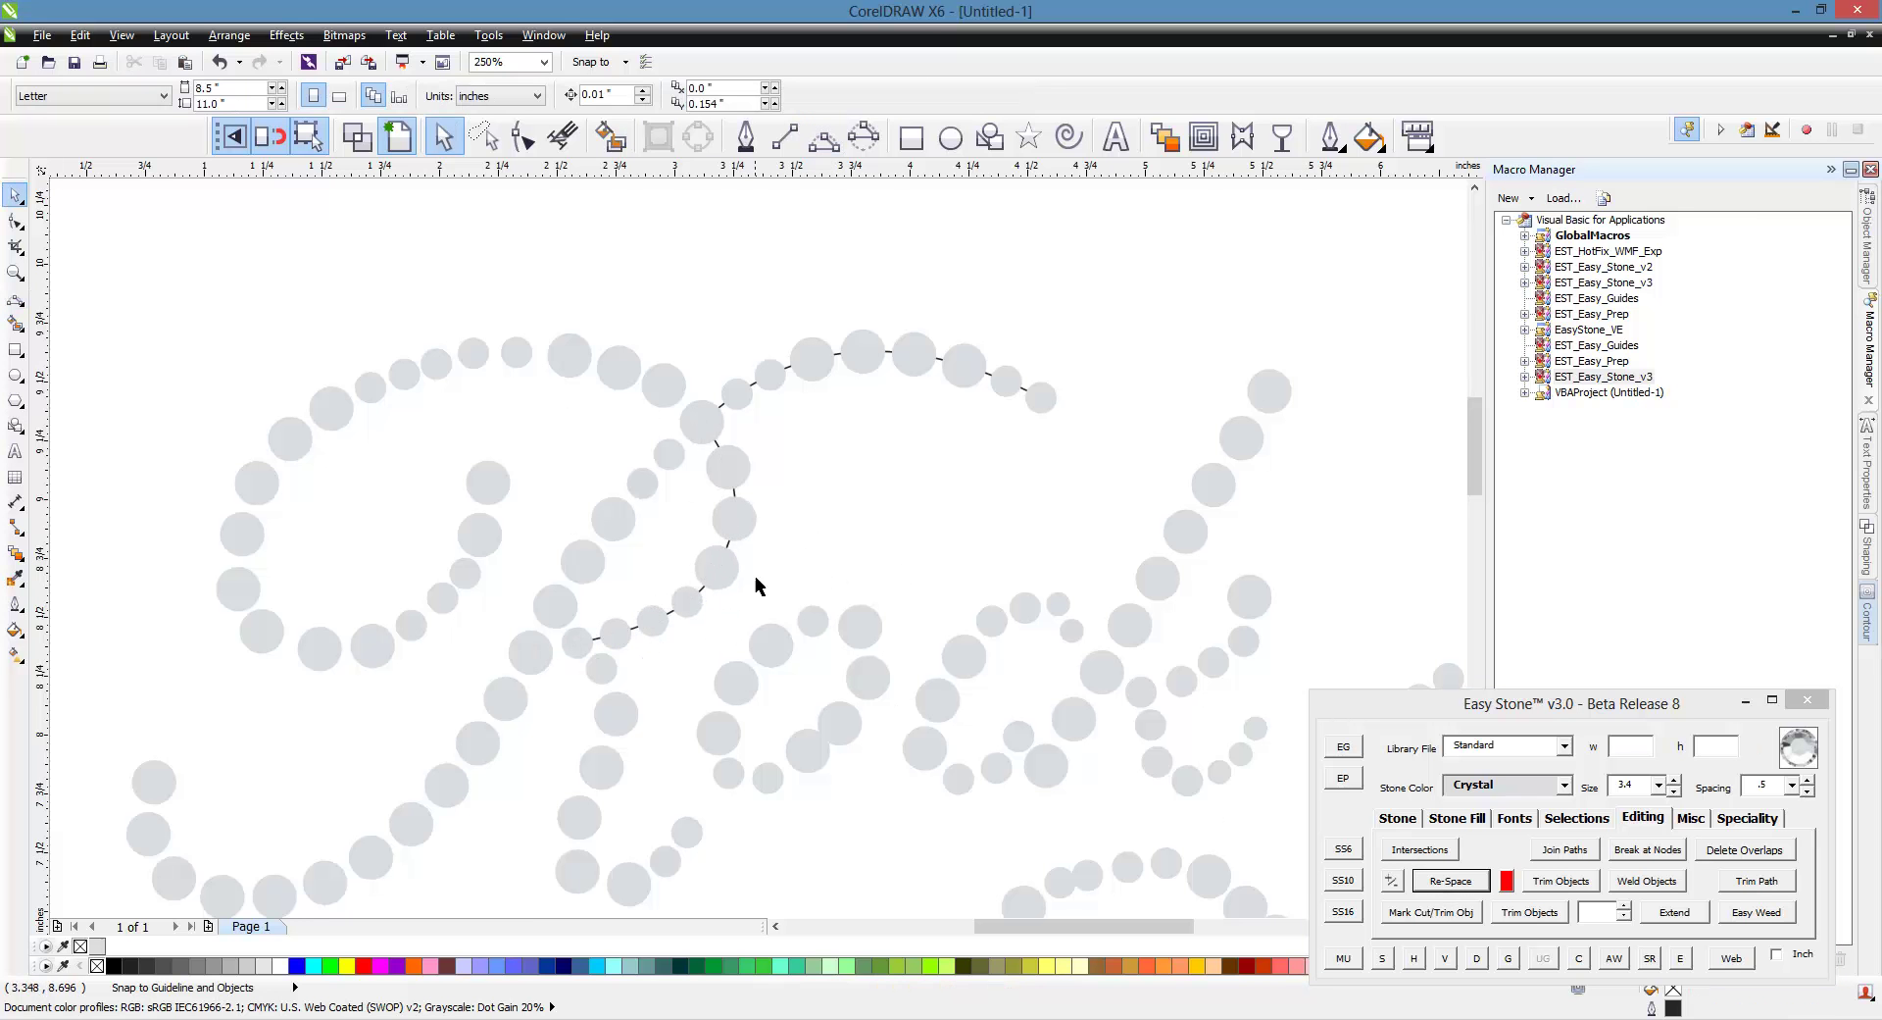
scroll(706, 602, up, 2)
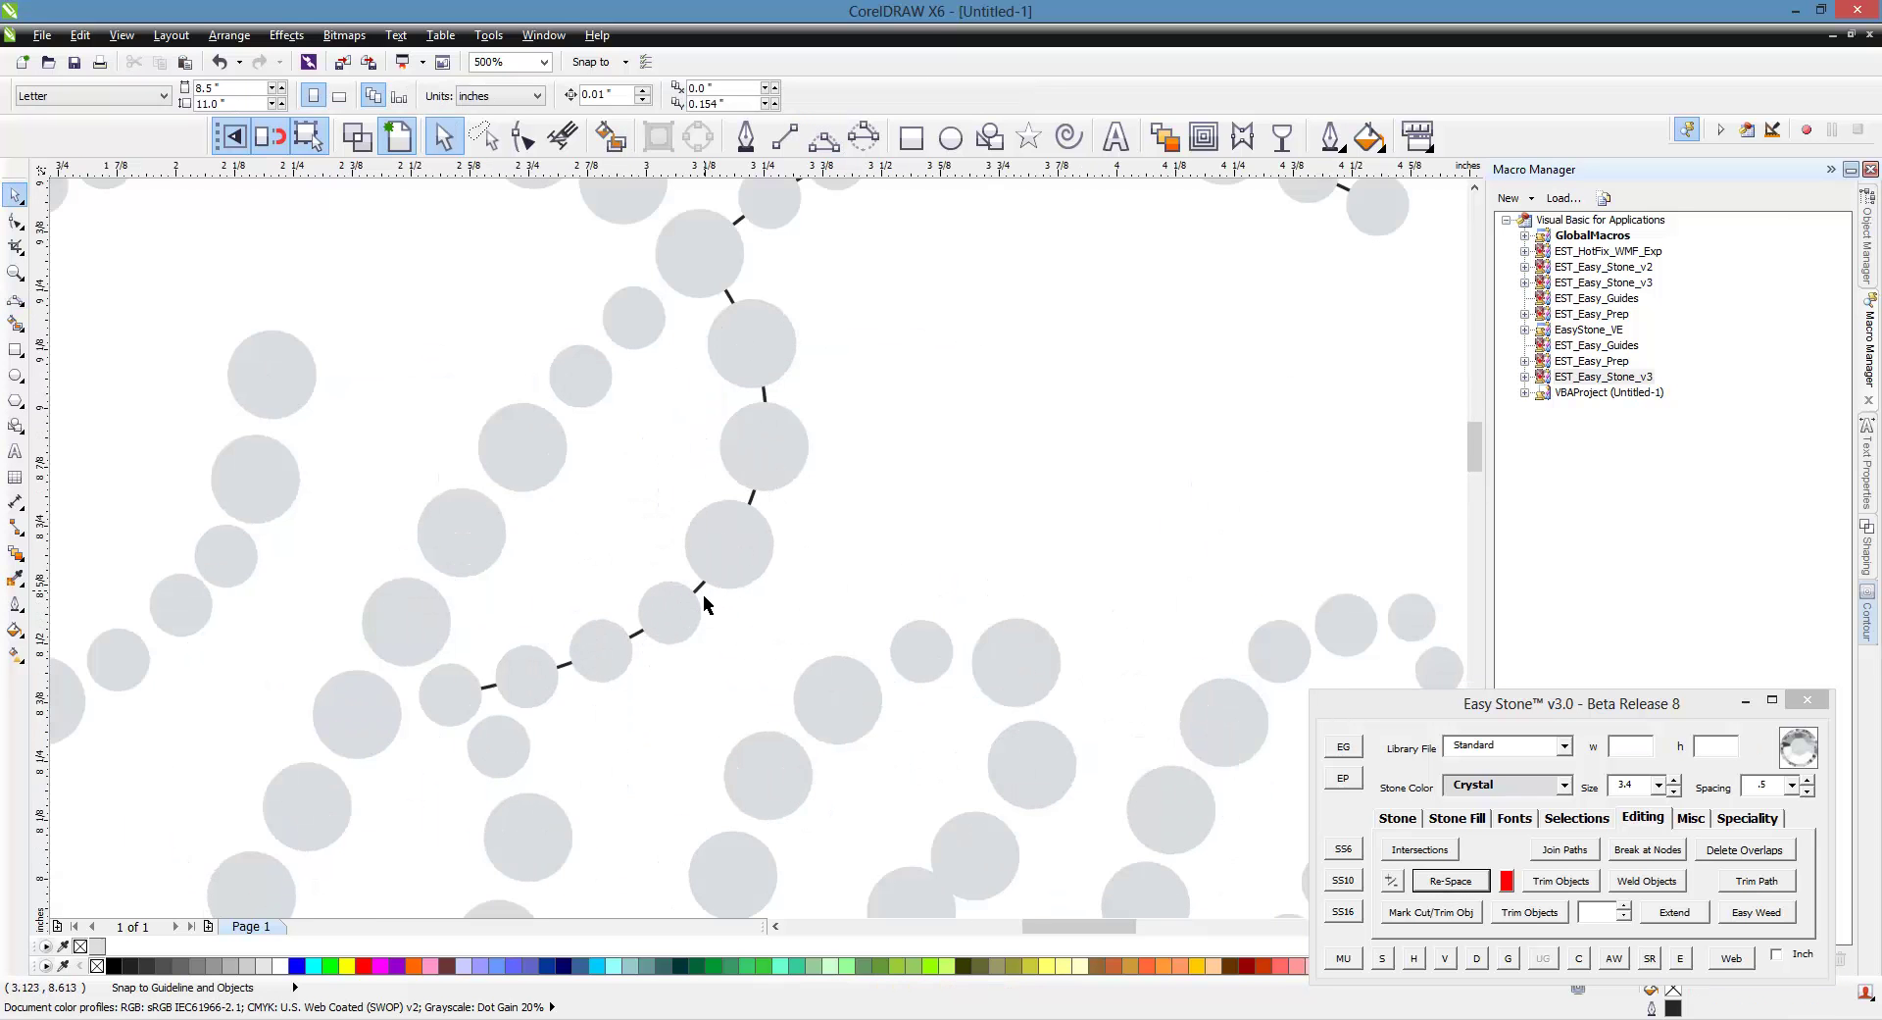
click(700, 592)
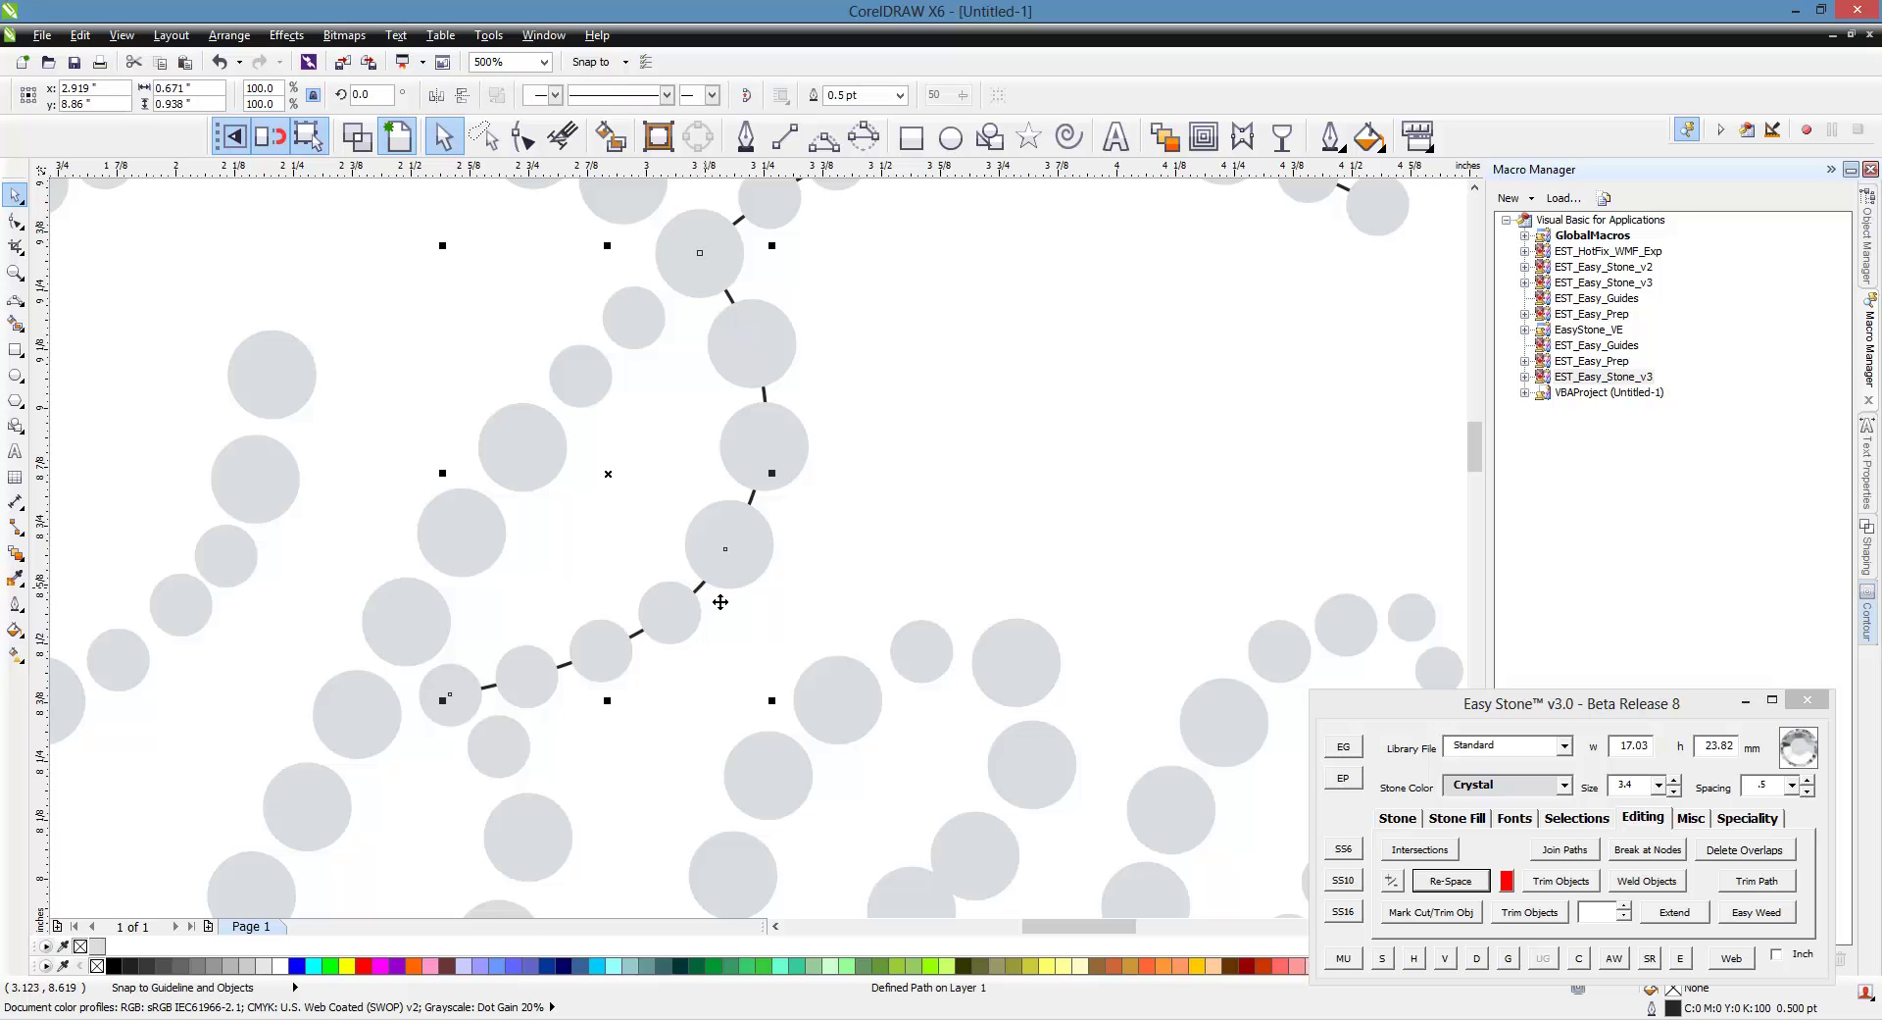
key(Delete)
Draw a three-segment curve around the "R" outer loop, from the top junction stone to the loop's inner end stone.
scroll(724, 590, down, 2)
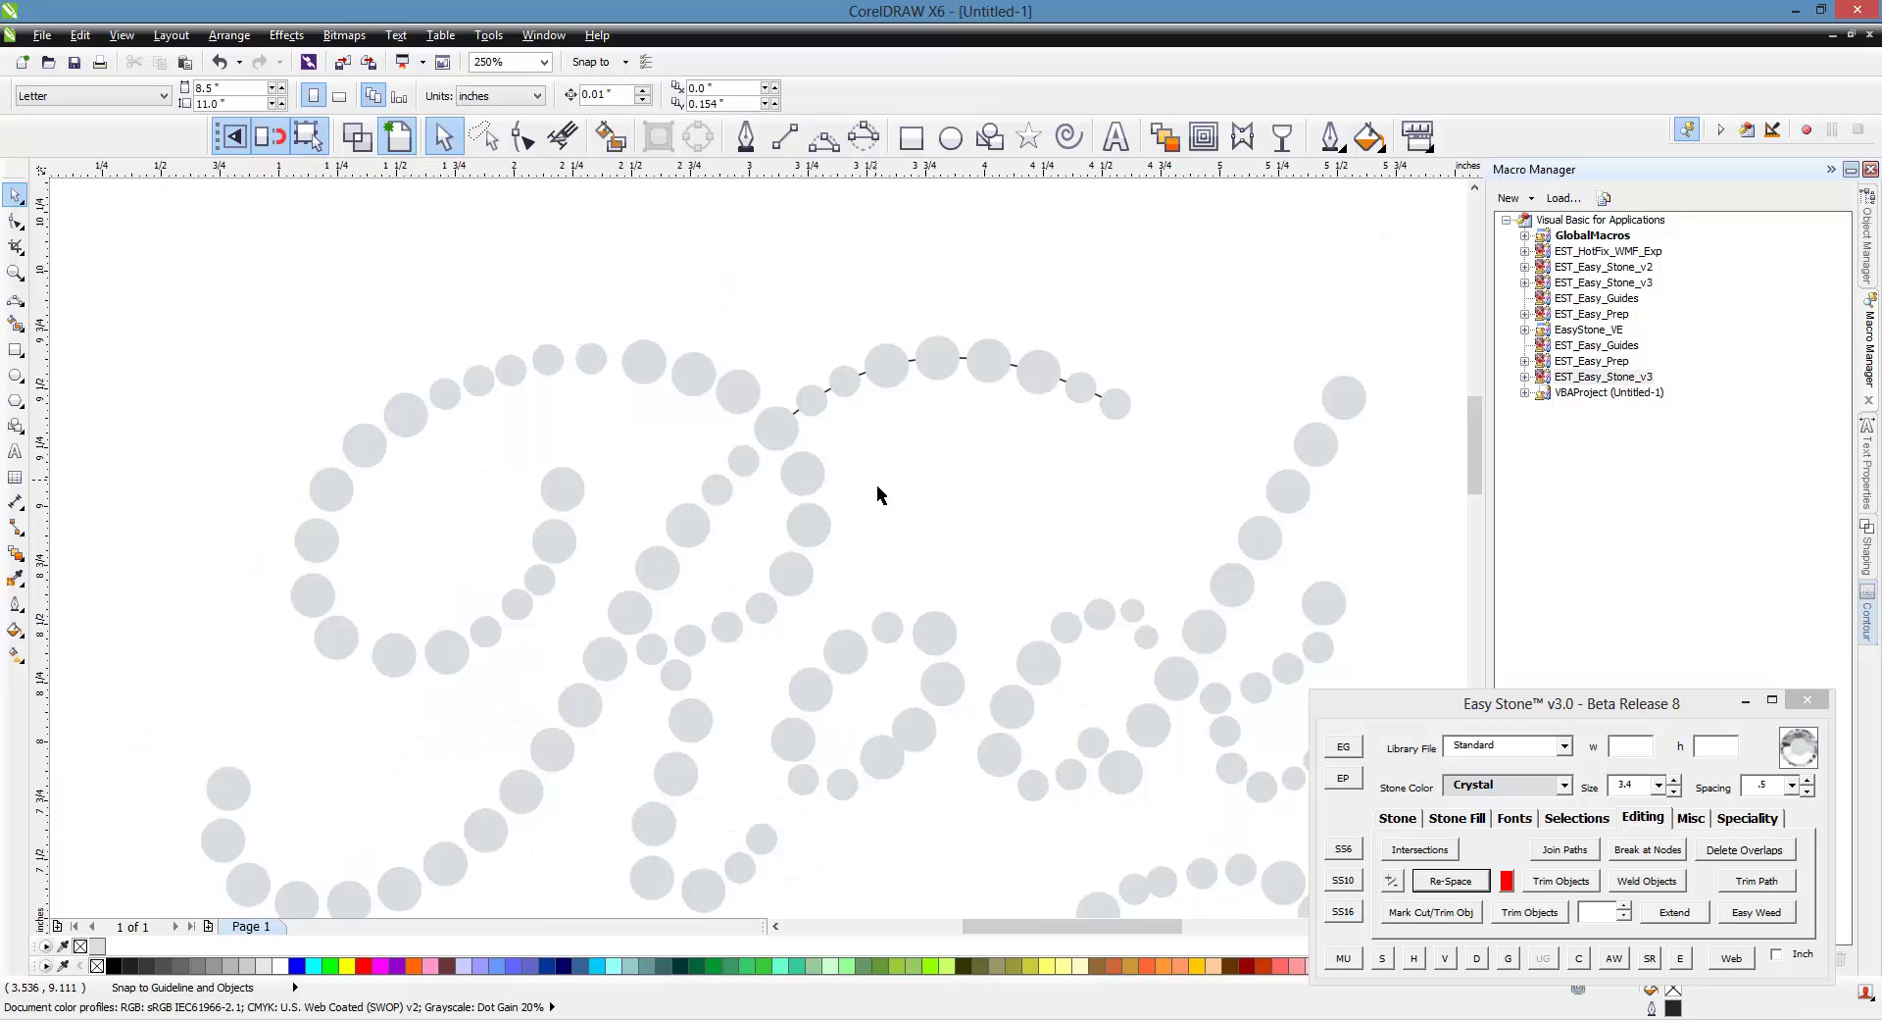
scroll(604, 421, down, 2)
scroll(610, 423, up, 2)
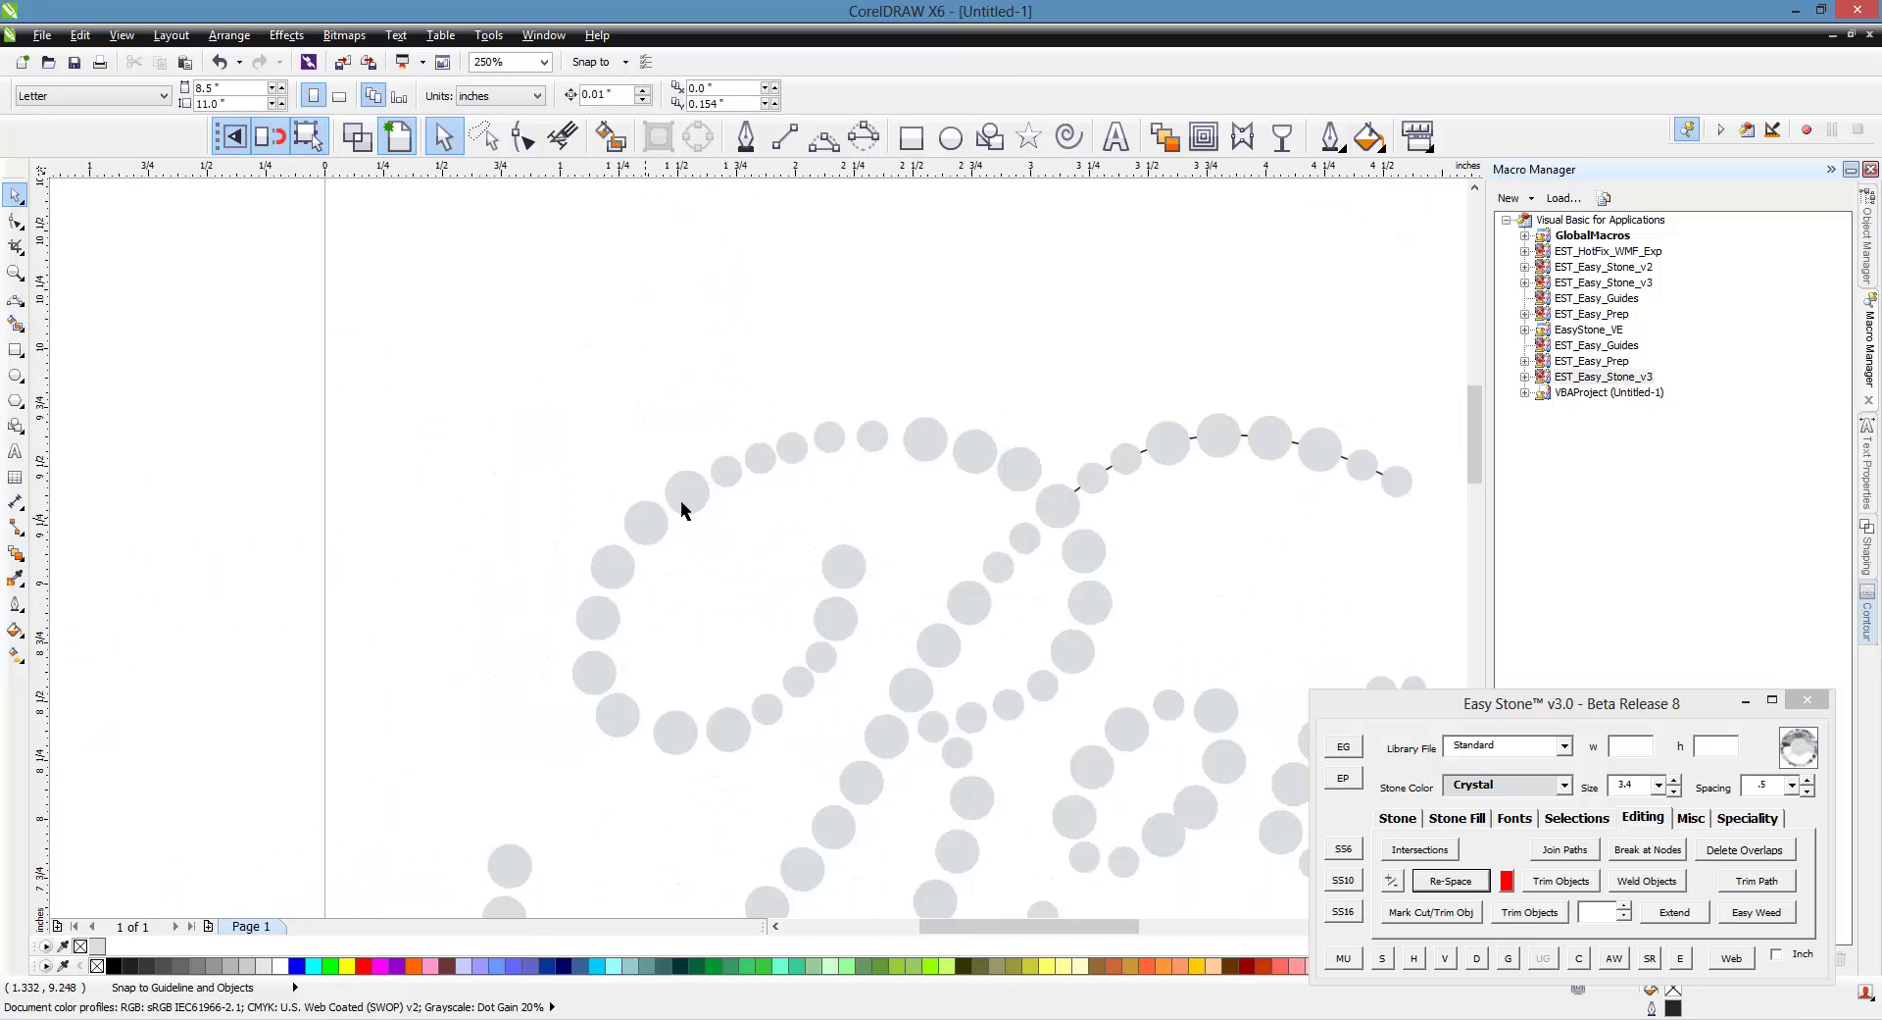
click(824, 137)
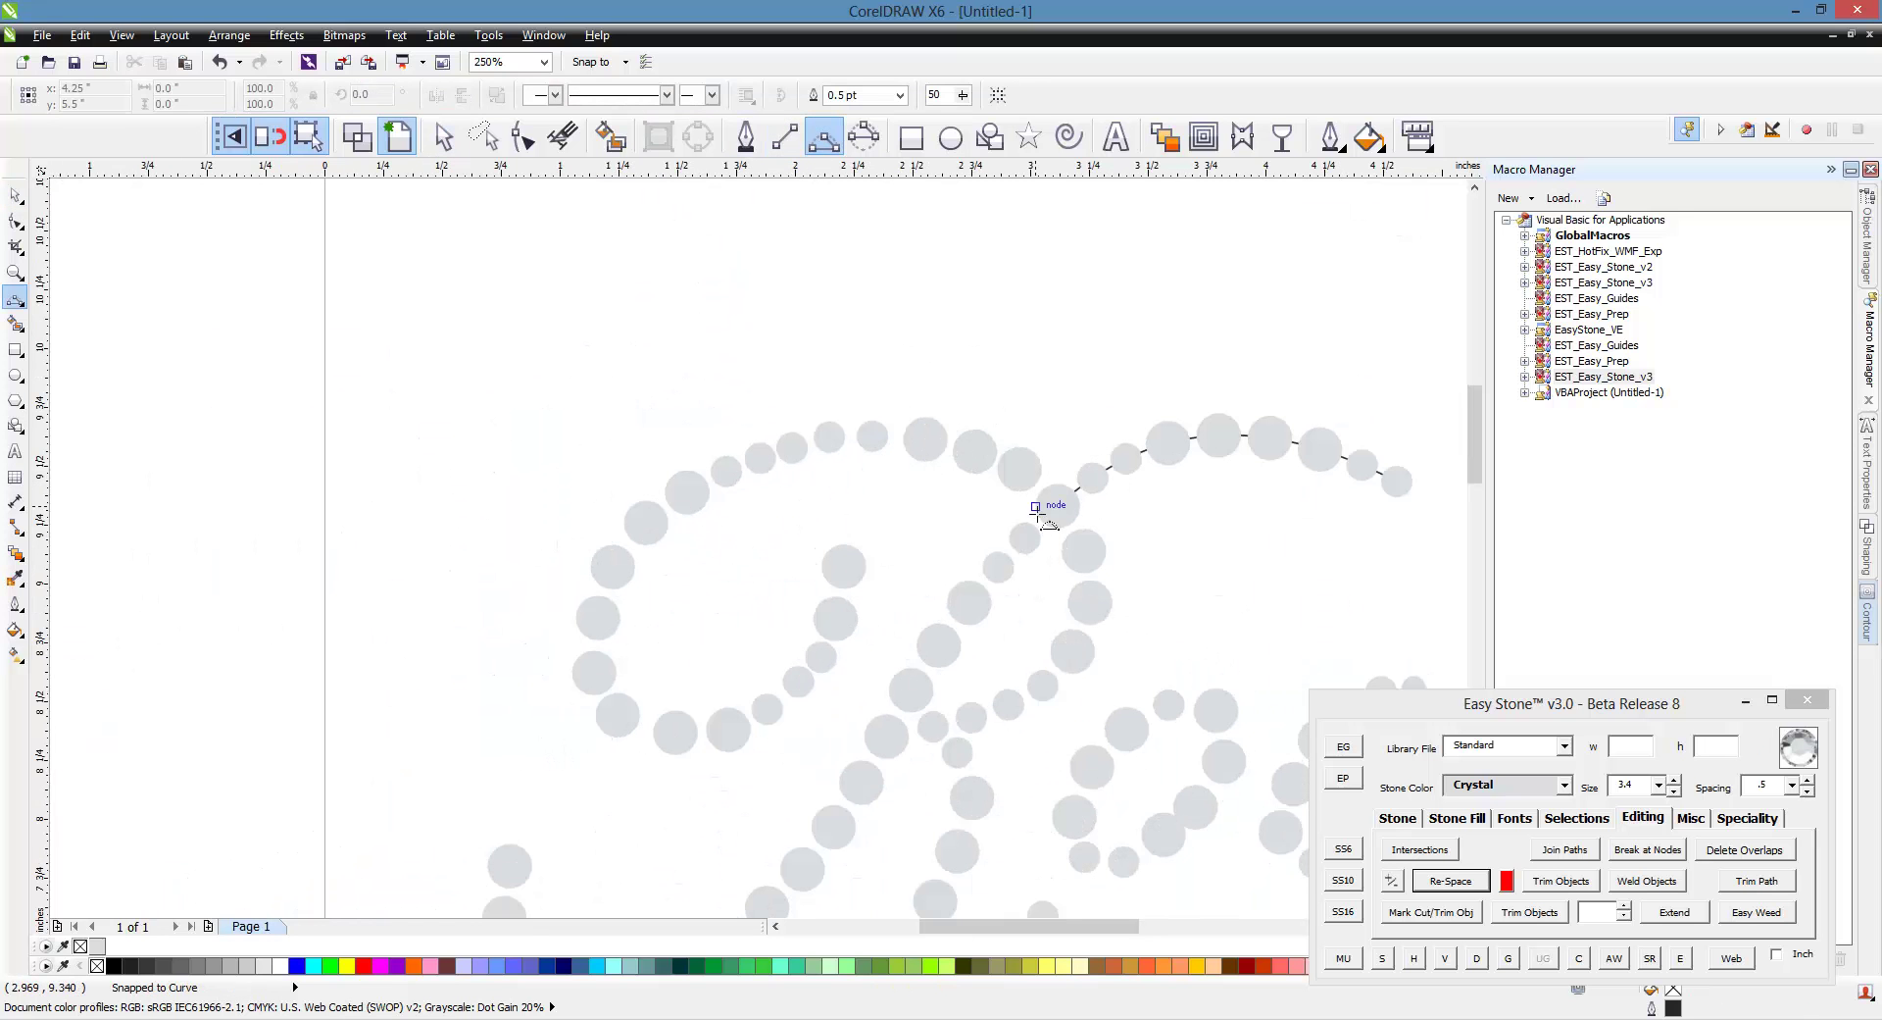
drag(1056, 507, 726, 470)
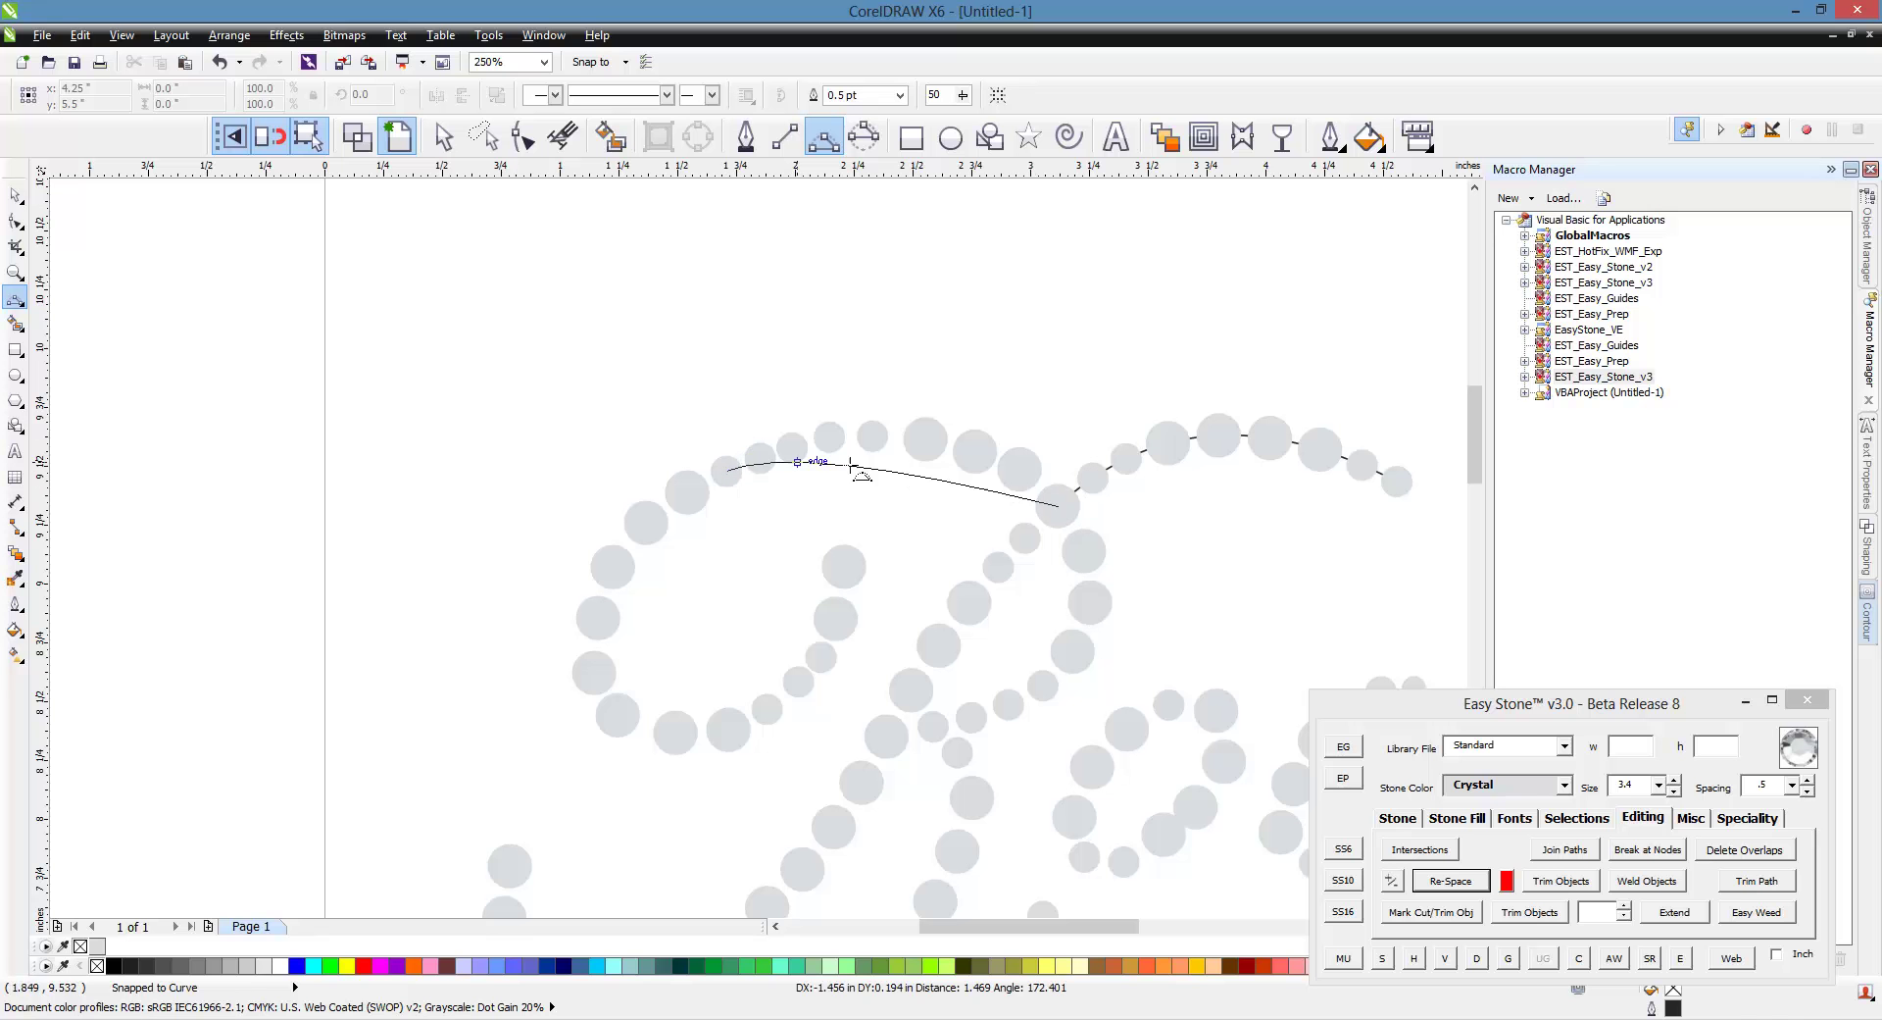
click(907, 443)
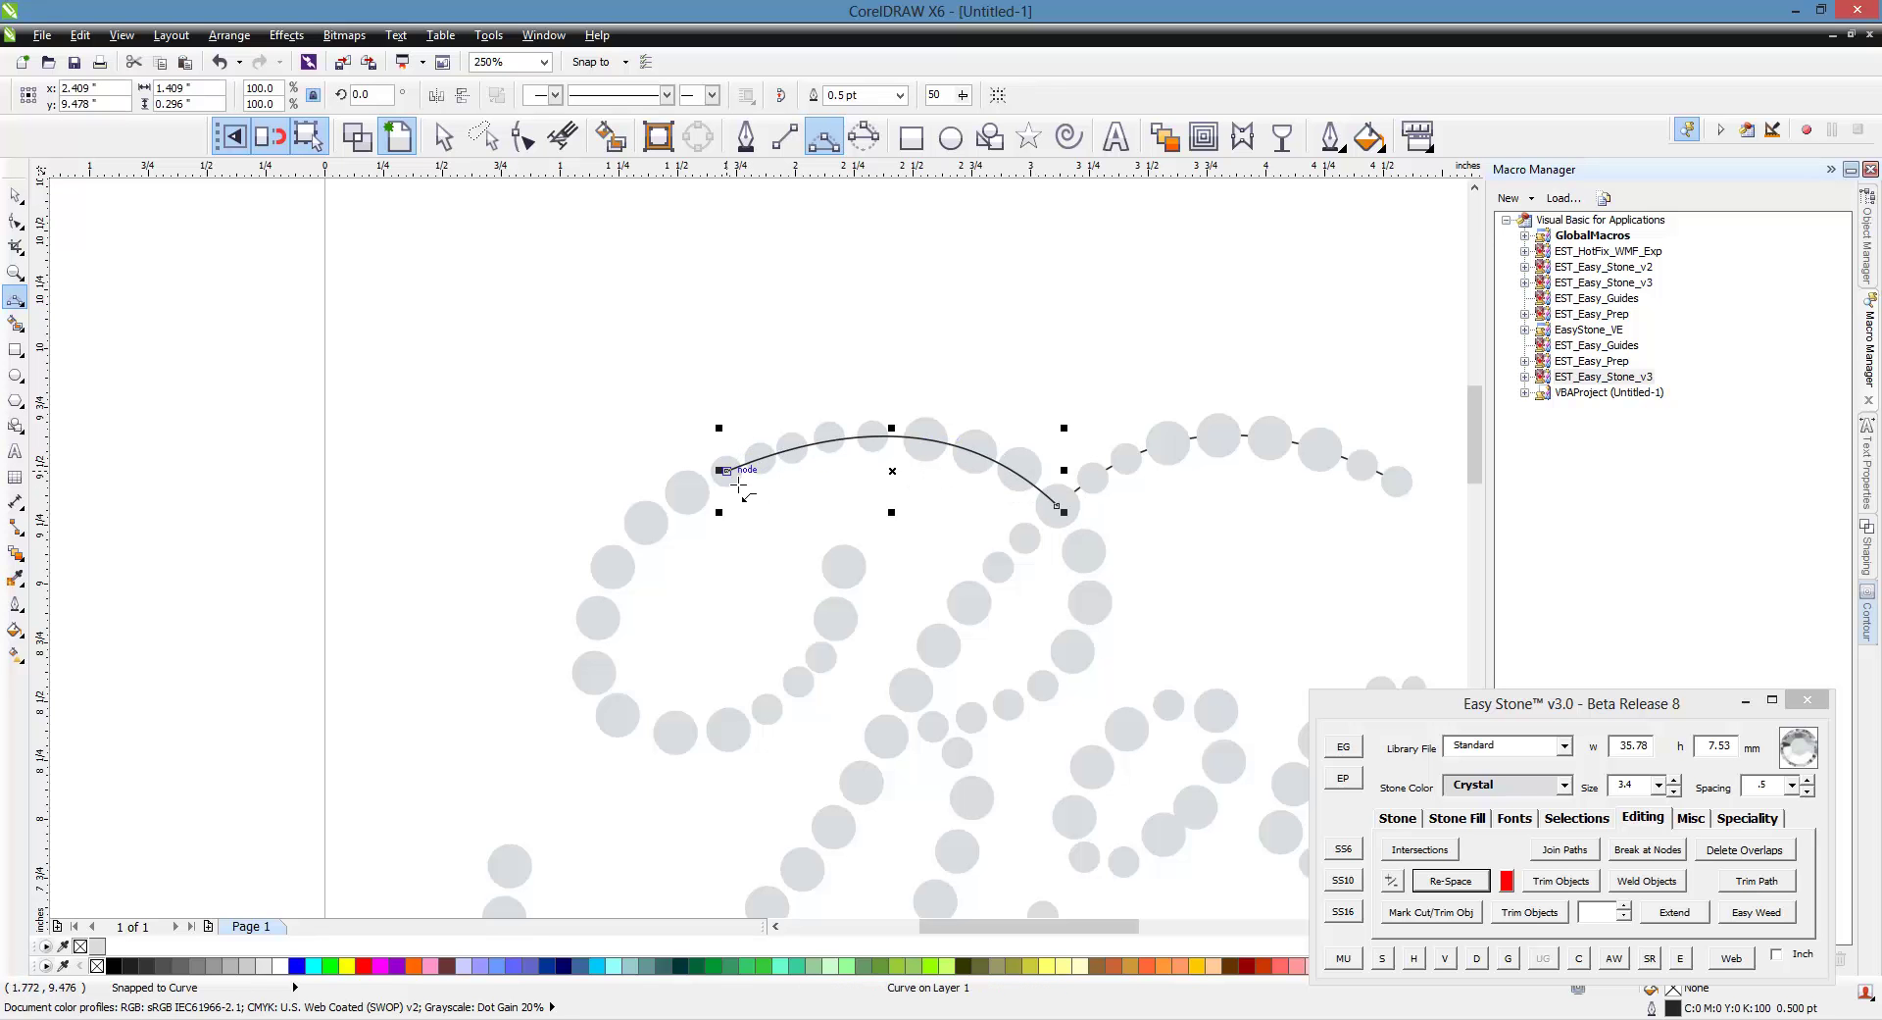
drag(733, 483, 618, 715)
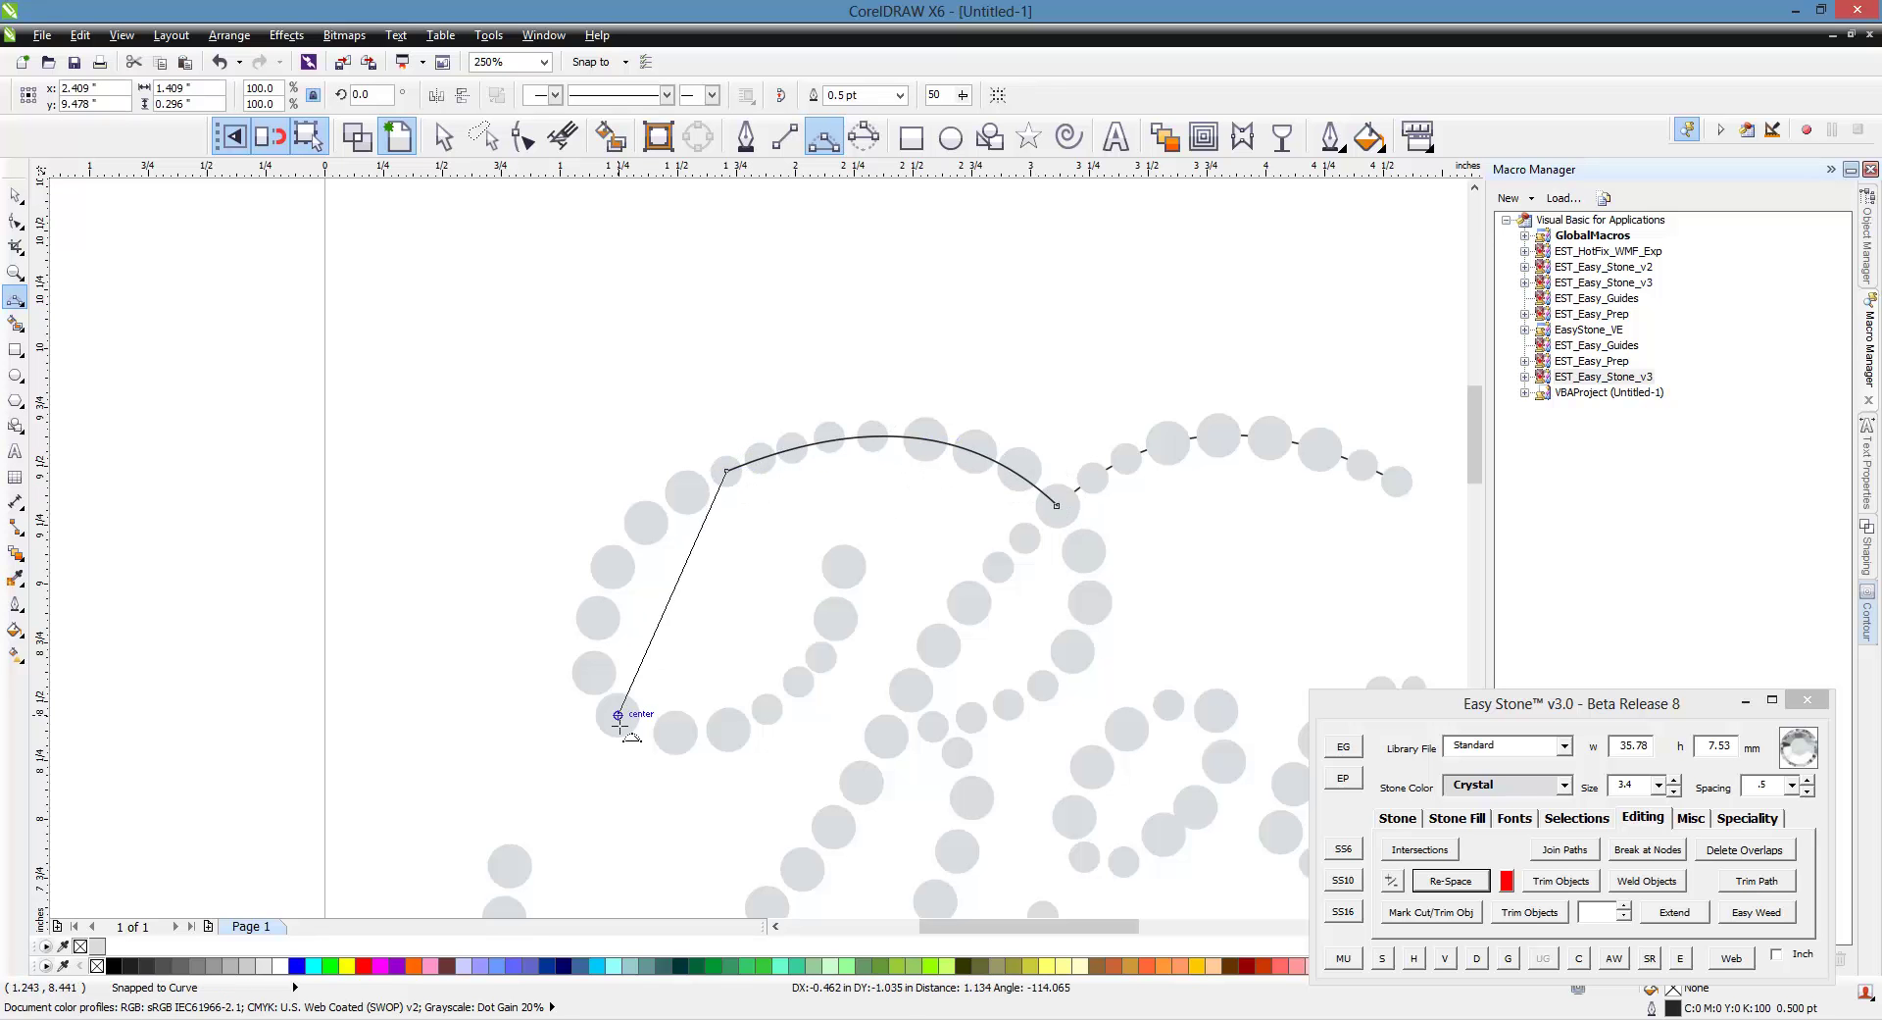
click(610, 598)
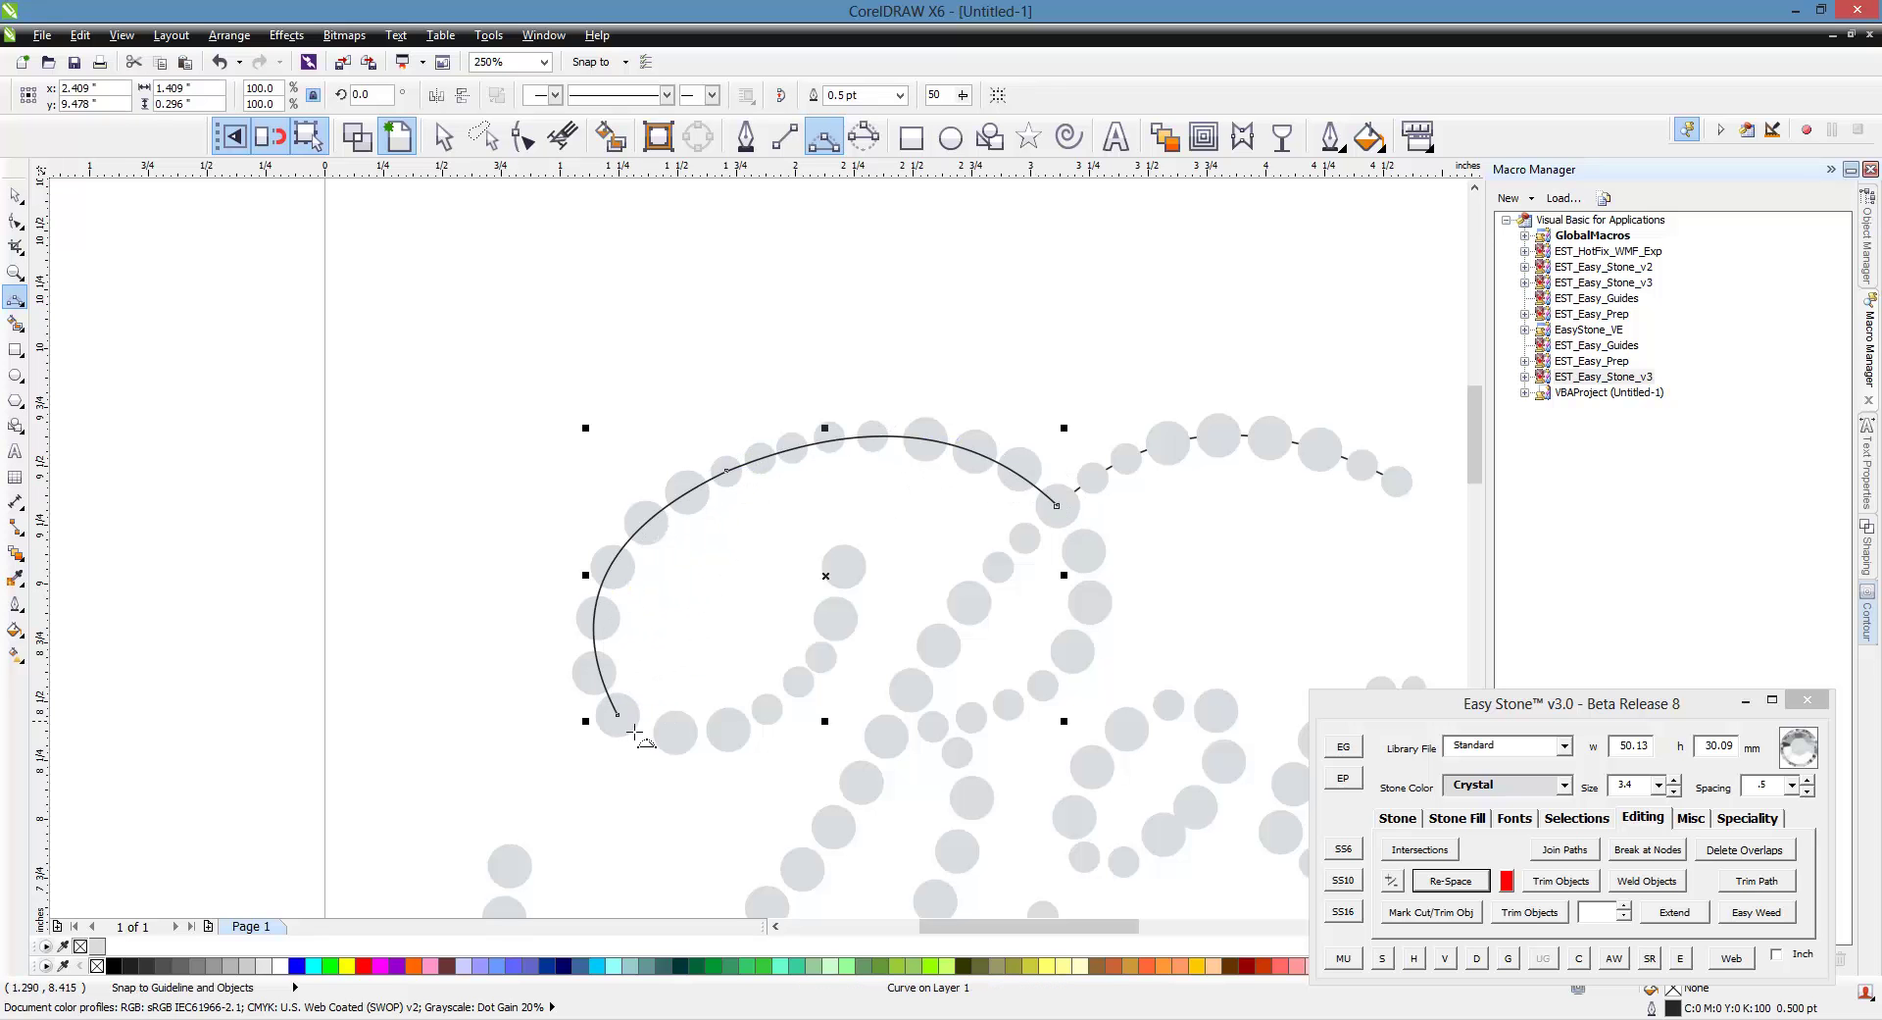
drag(625, 731, 845, 566)
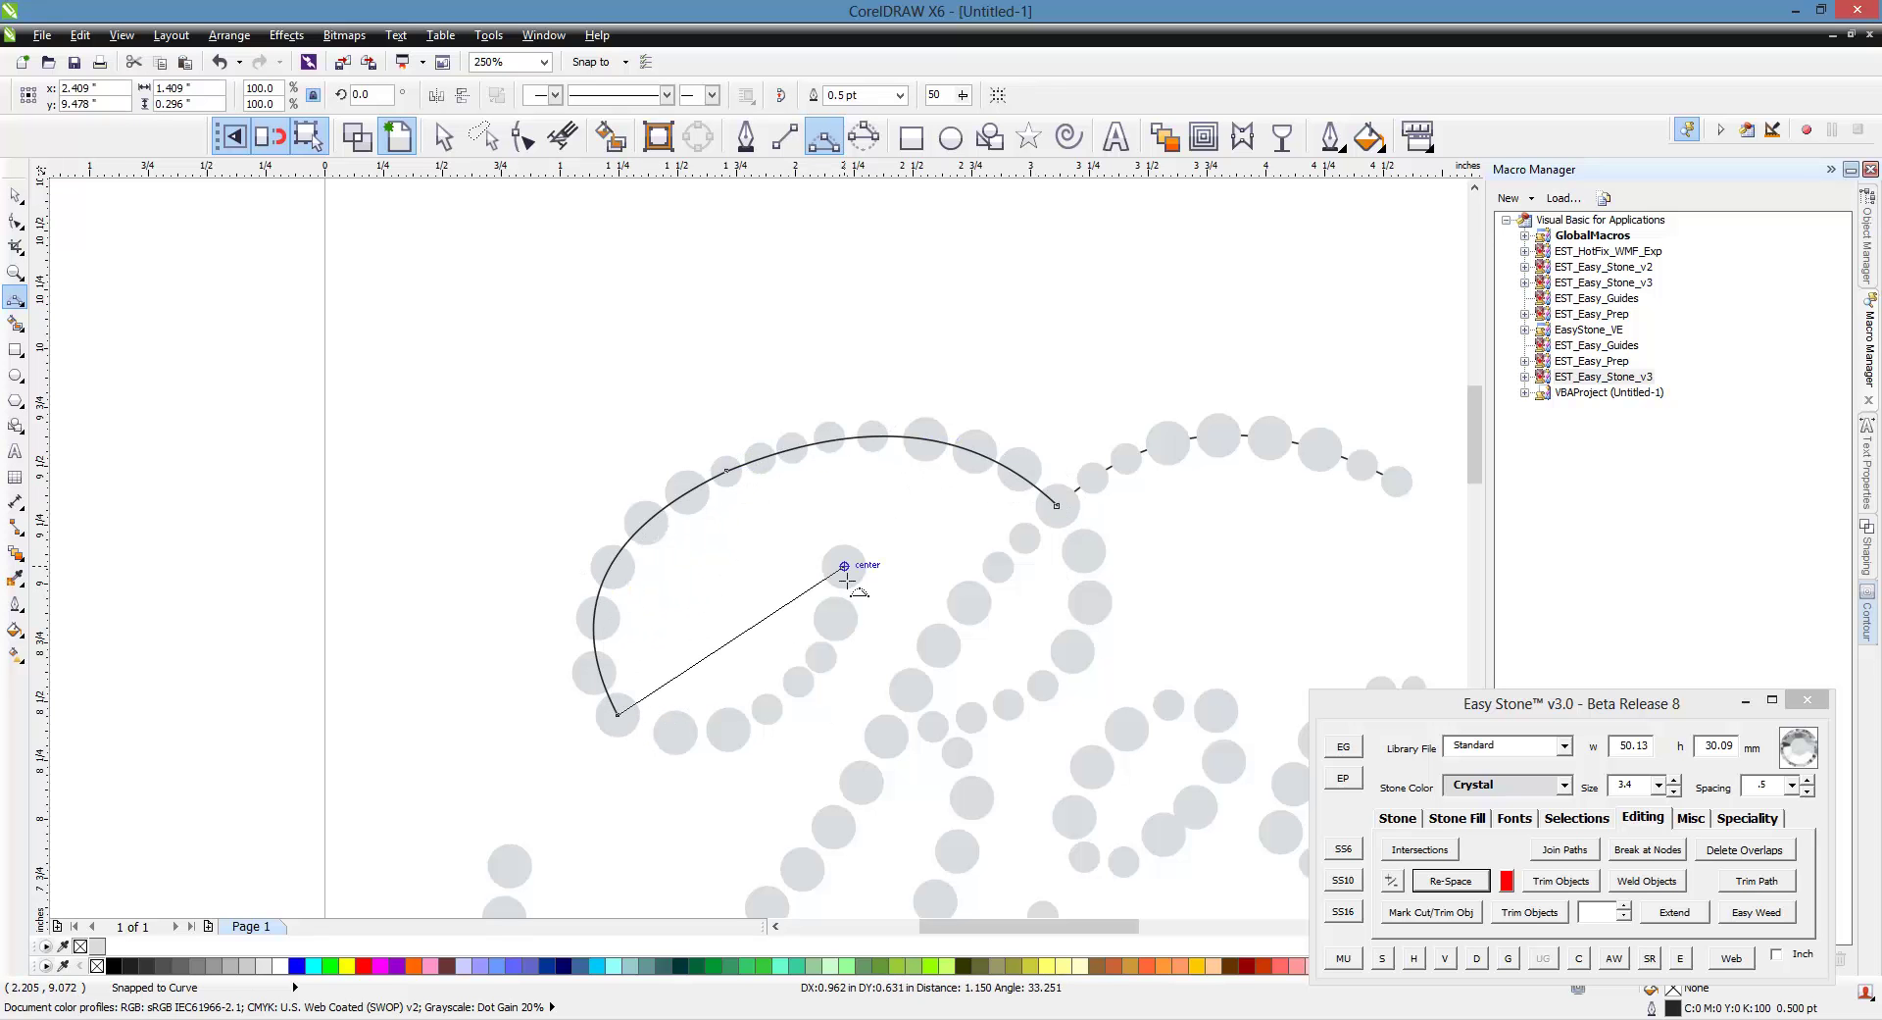
click(777, 734)
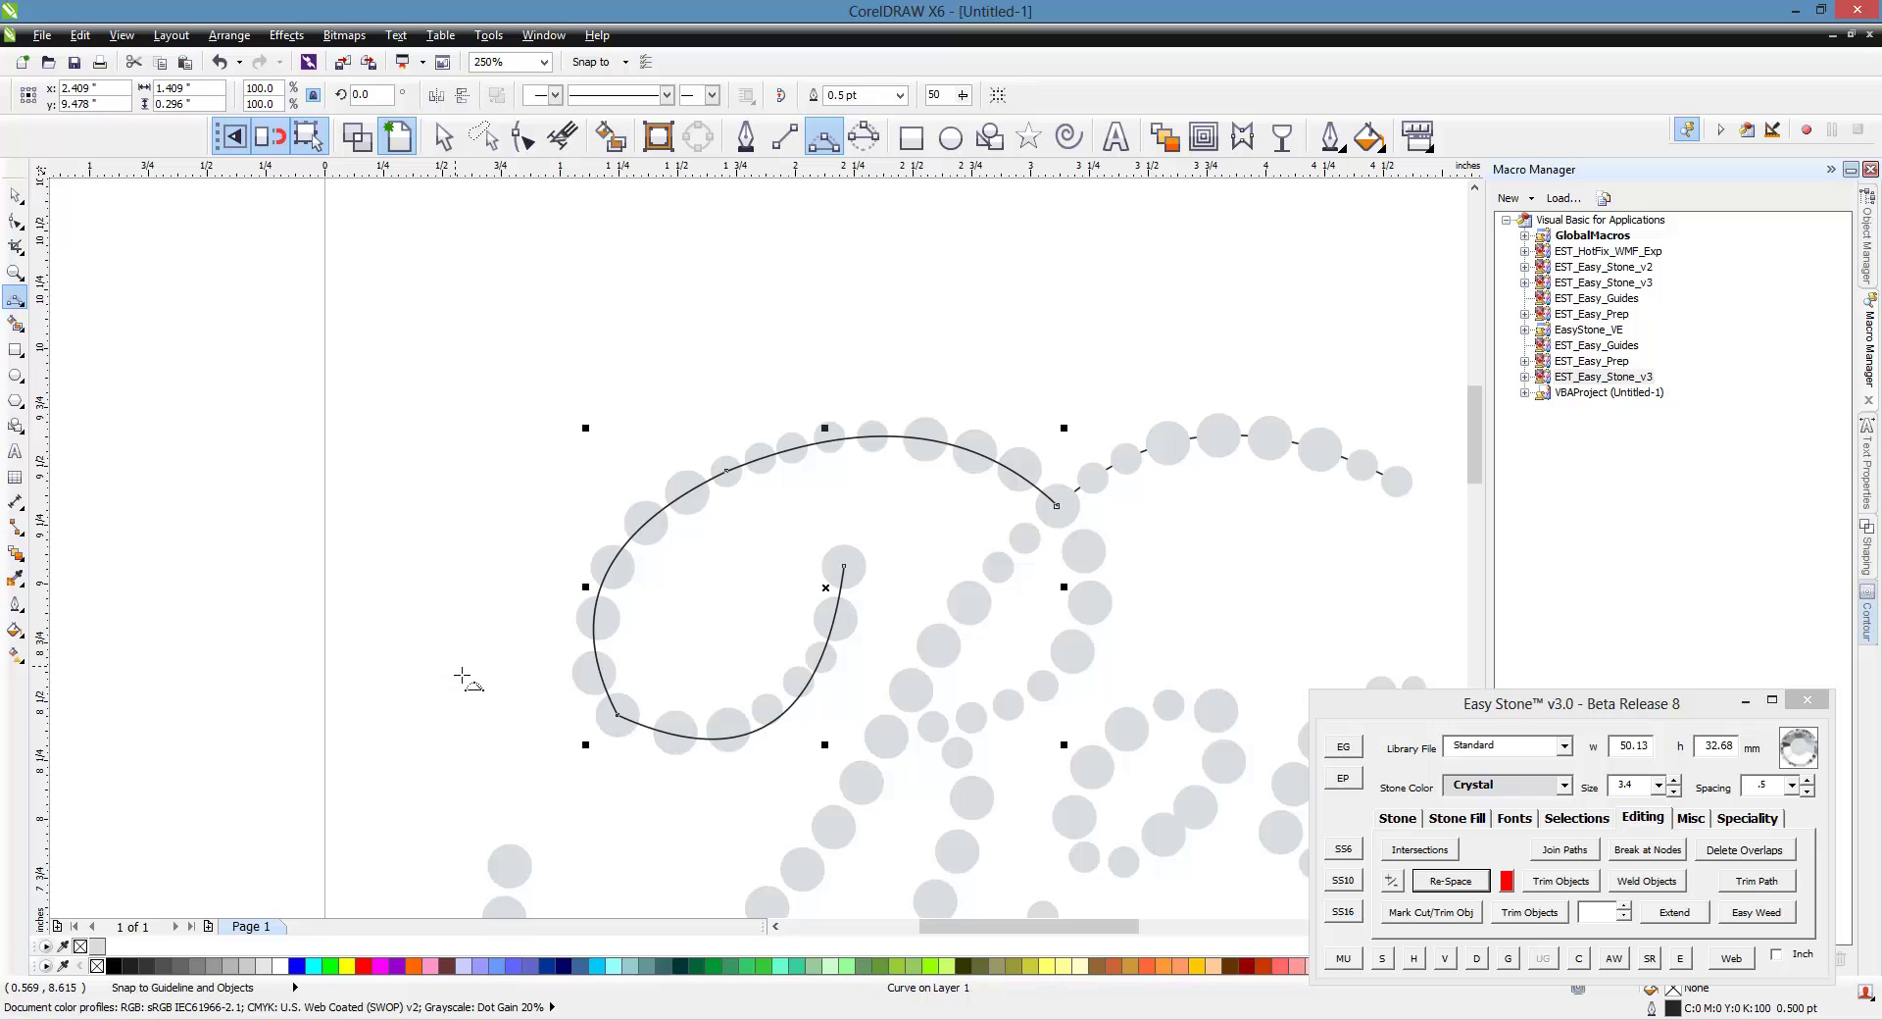
Re-space the "R" loop stones along the drawn curve and delete the curve.
click(1454, 882)
click(584, 828)
scroll(814, 597, up, 2)
click(867, 593)
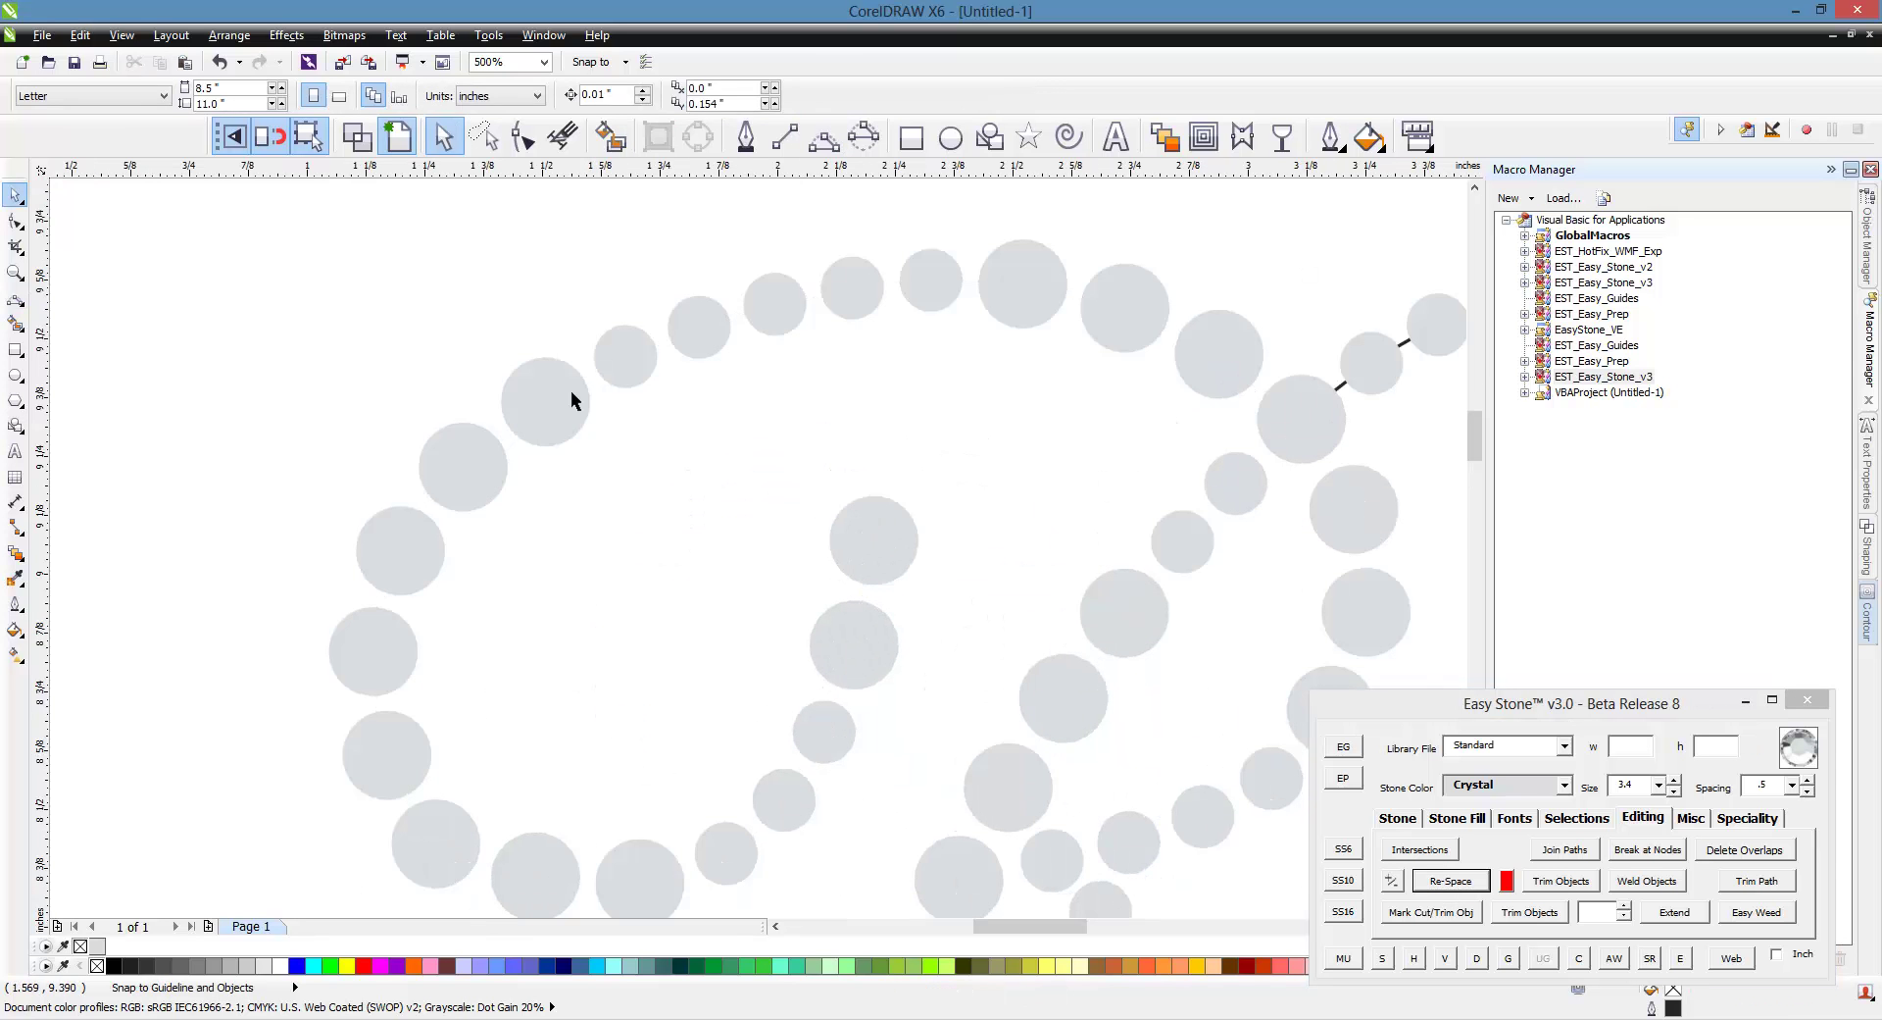
scroll(568, 398, down, 2)
key(Escape)
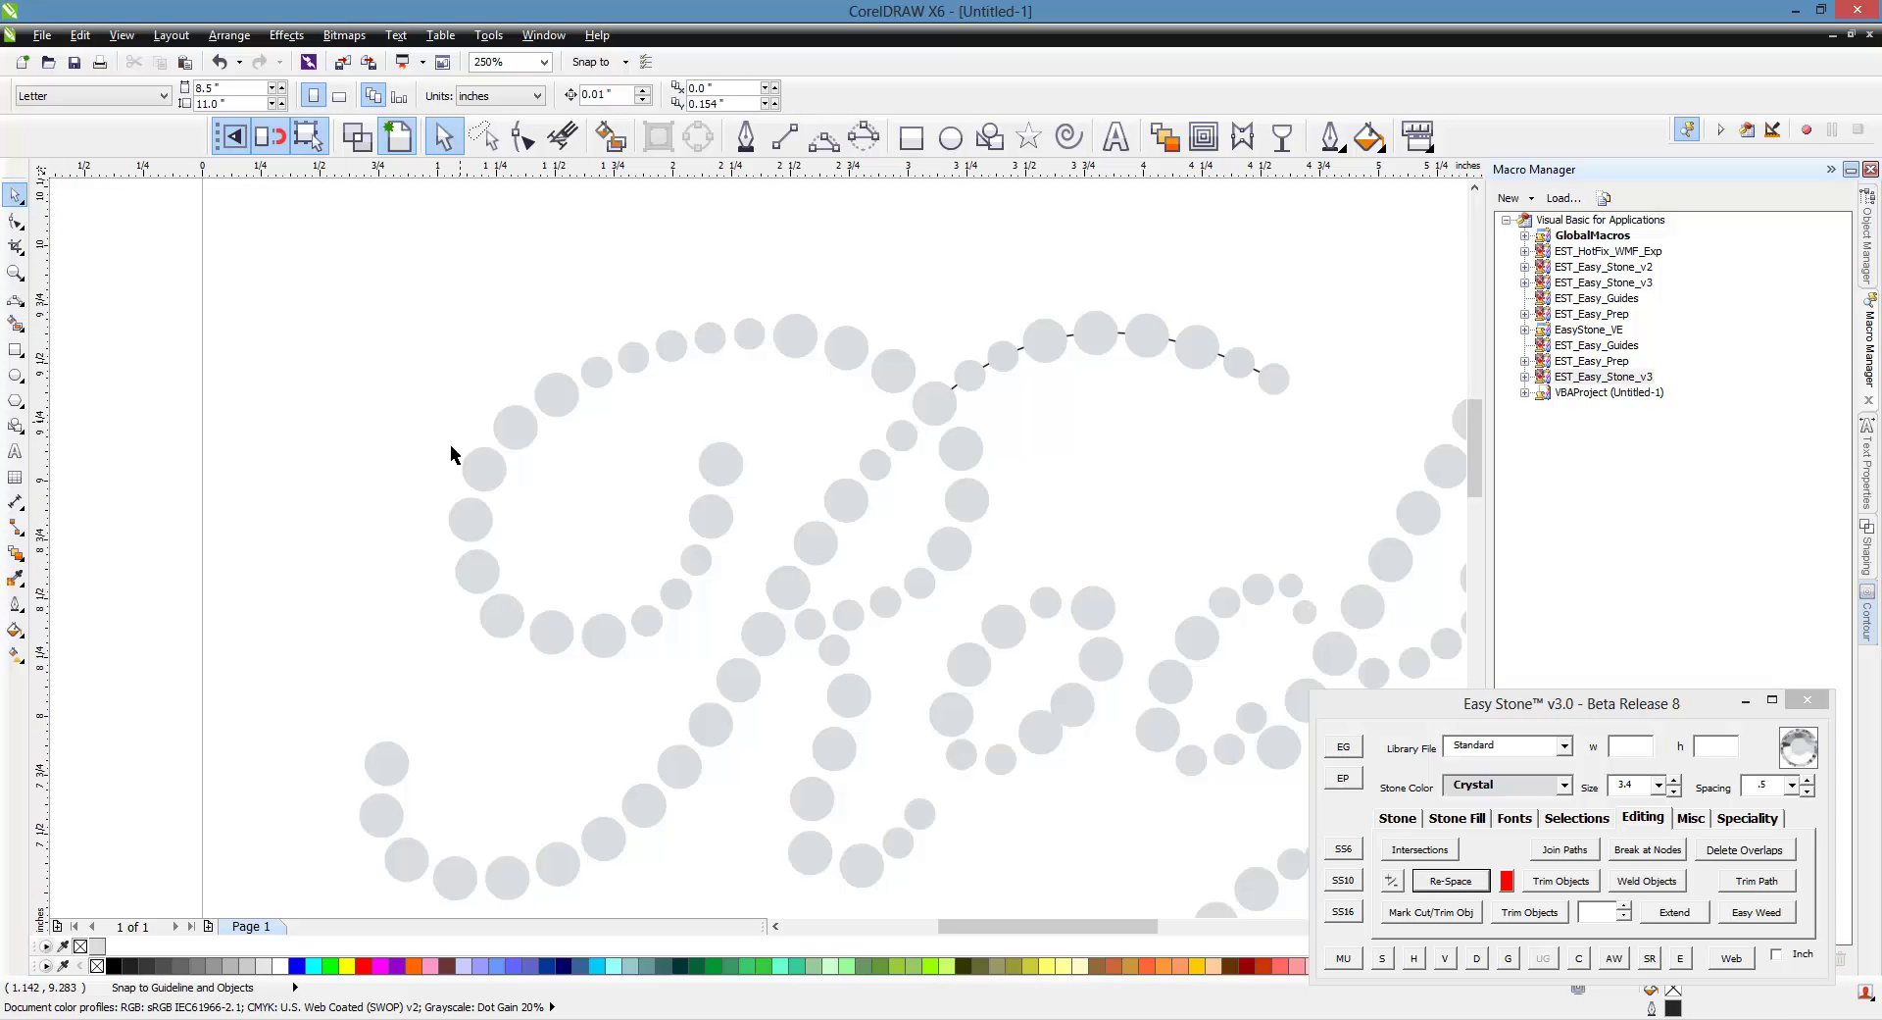
Draw a three-segment curve down the "R" leg, from the small stone beside the stem to the foot's end stone.
scroll(567, 451, down, 2)
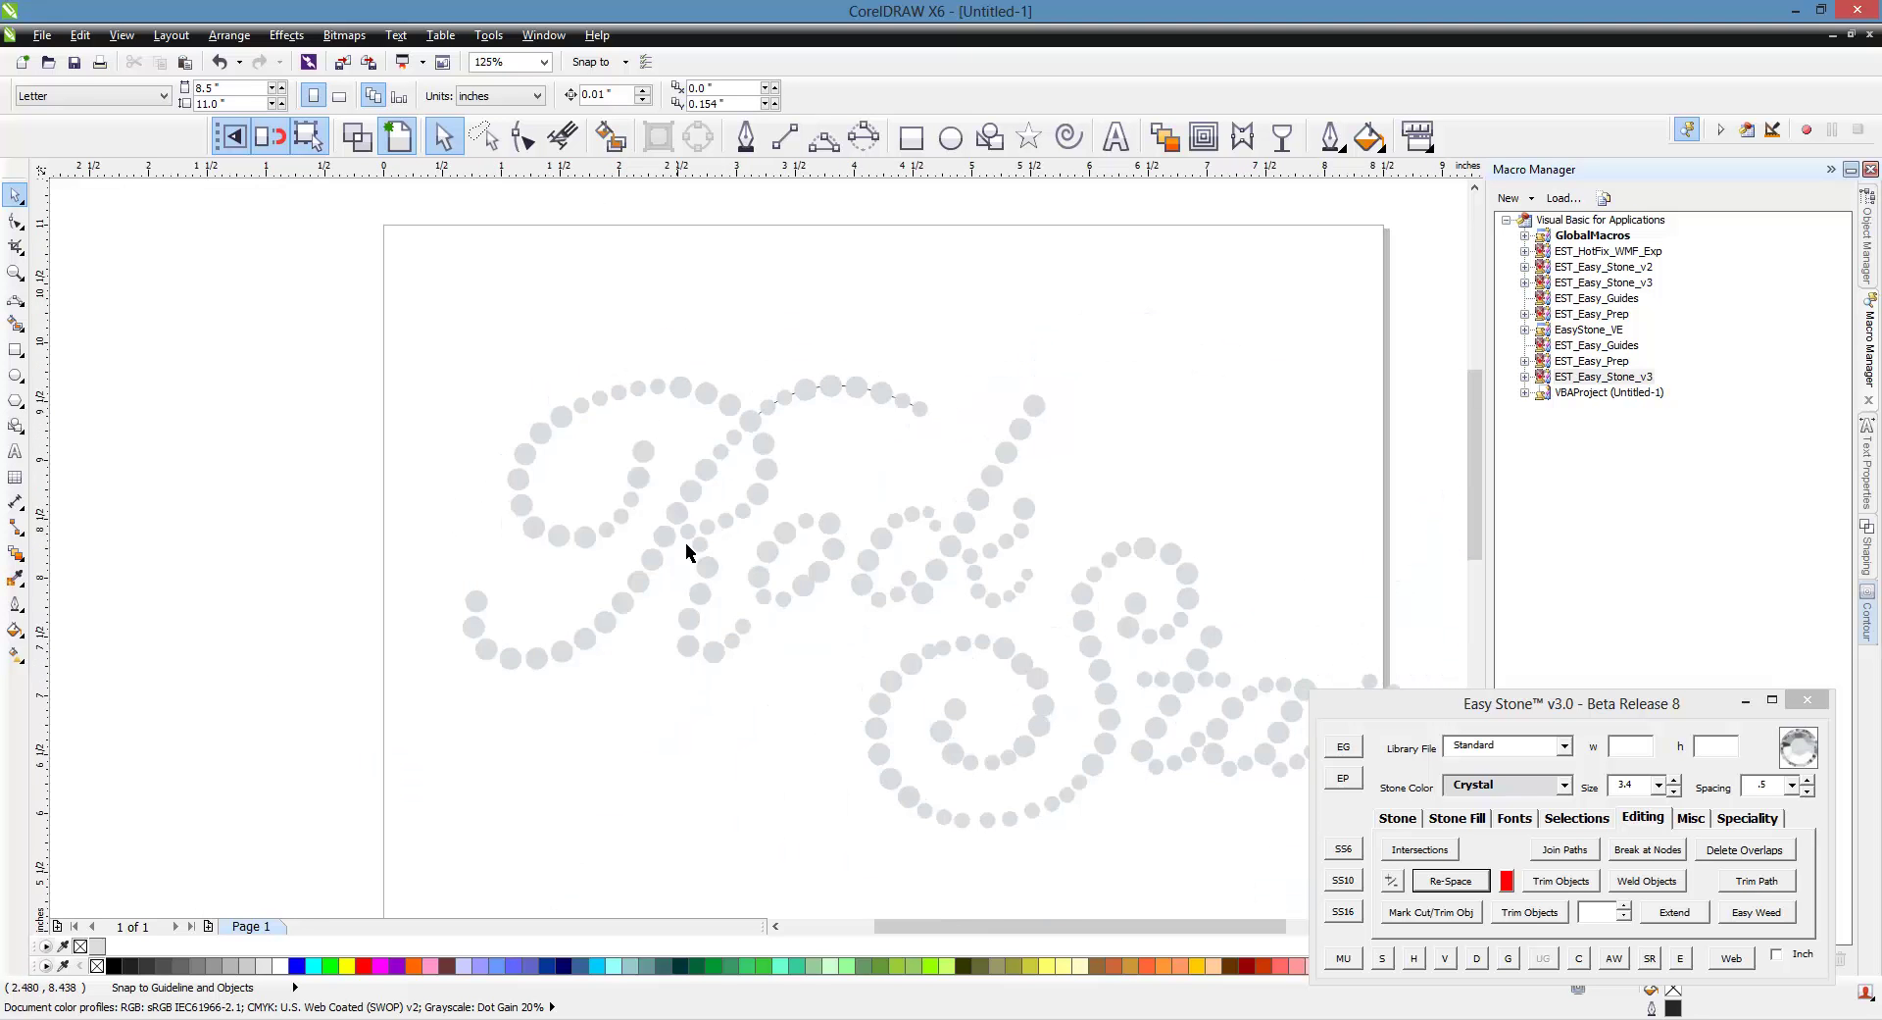
scroll(702, 559, up, 4)
scroll(862, 294, down, 2)
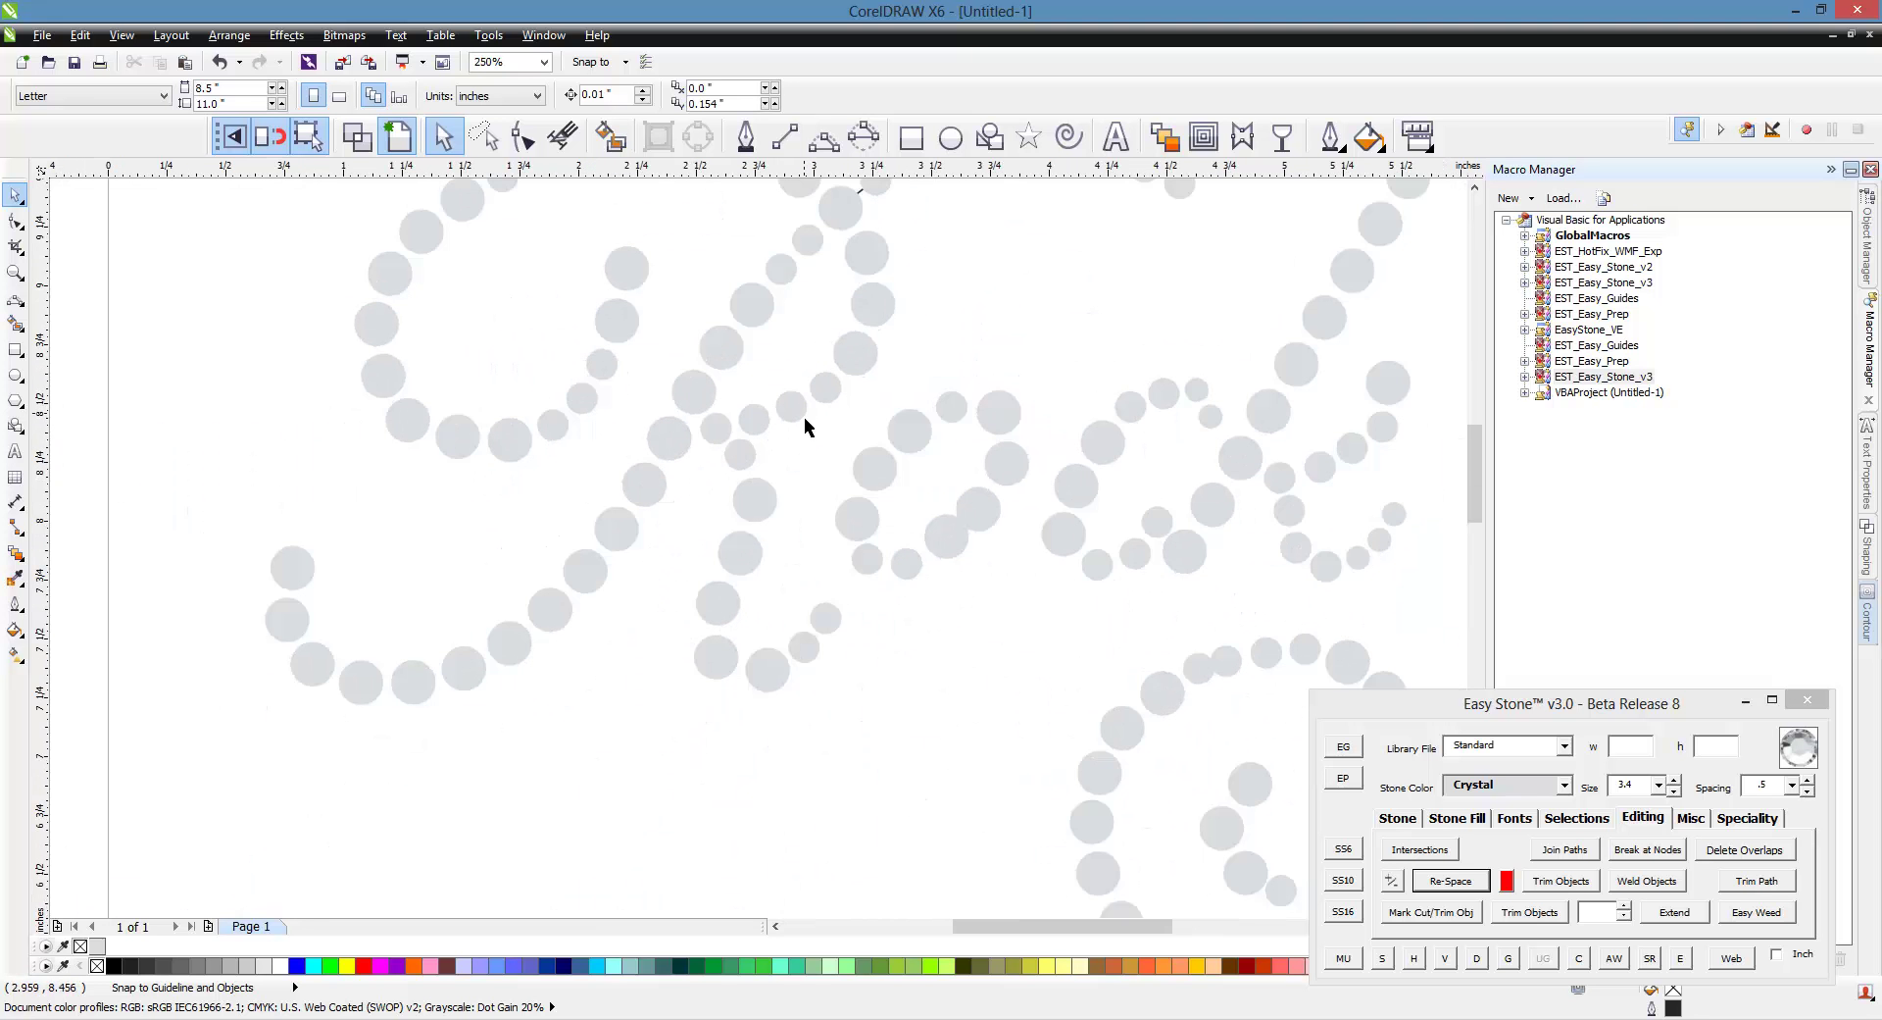
click(825, 137)
scroll(760, 500, up, 2)
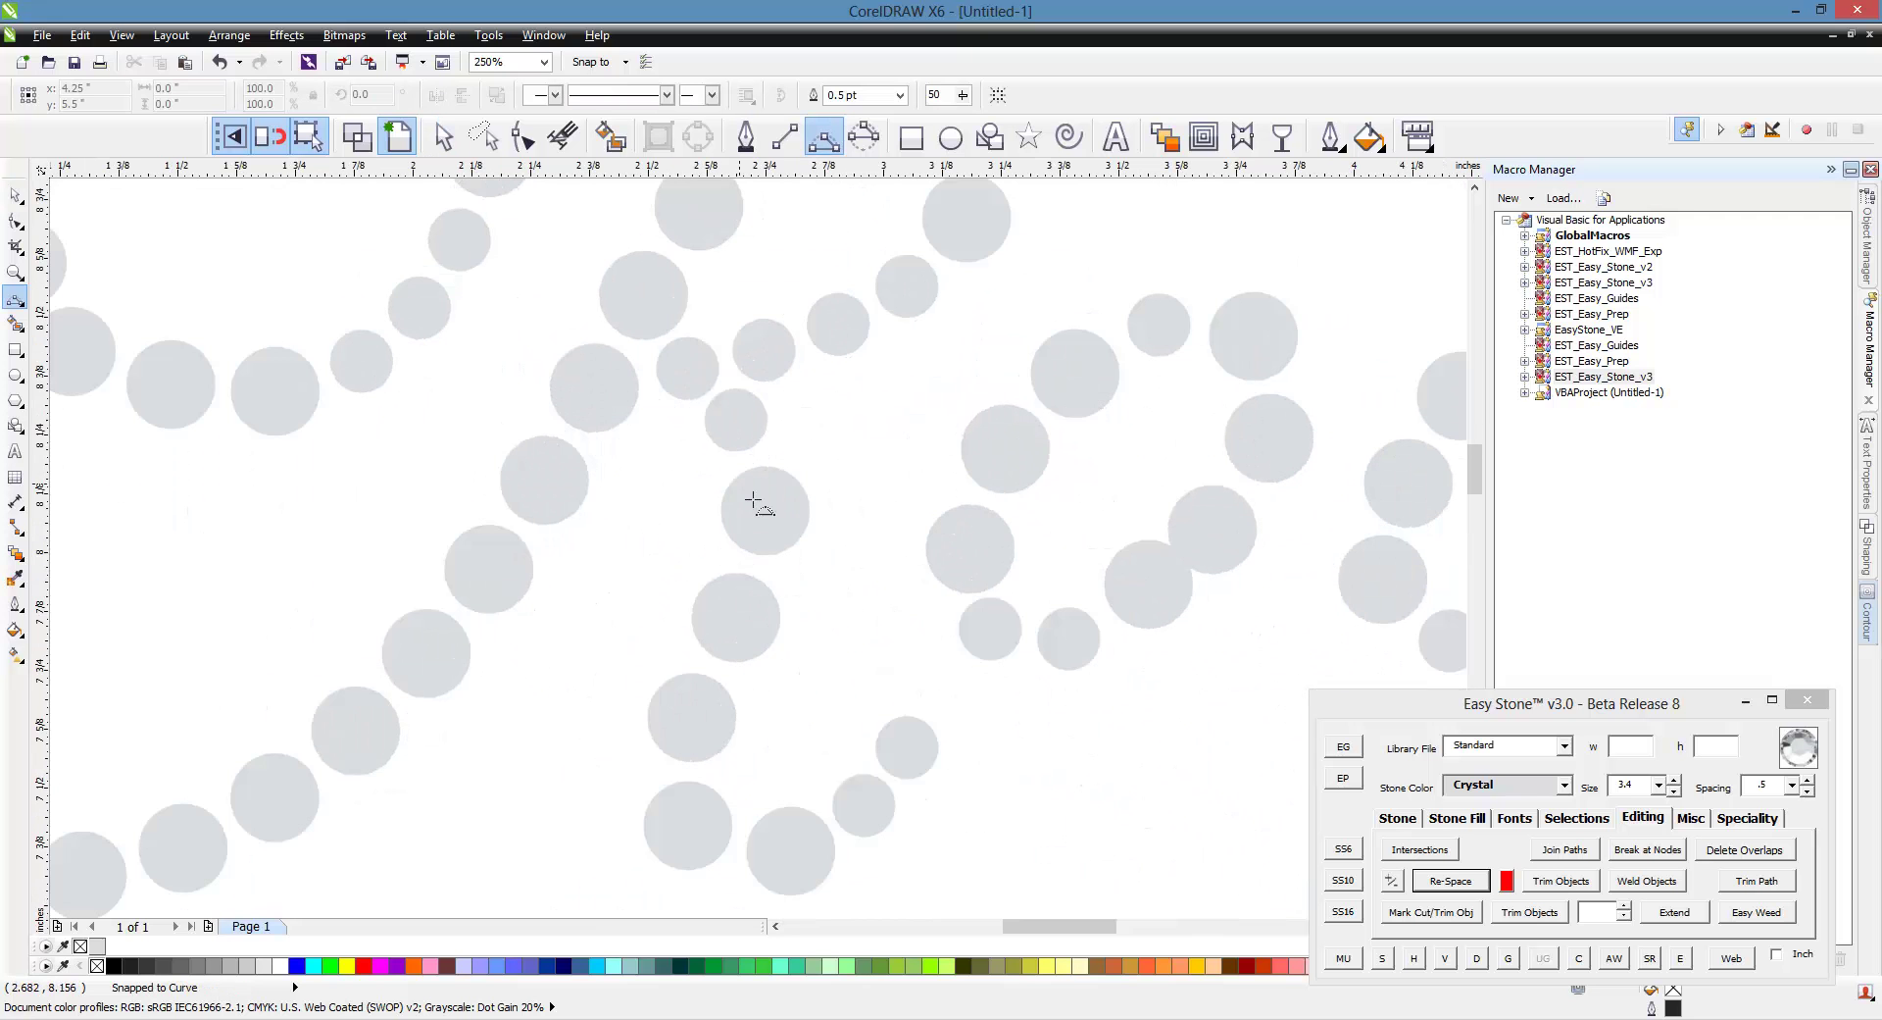
click(688, 369)
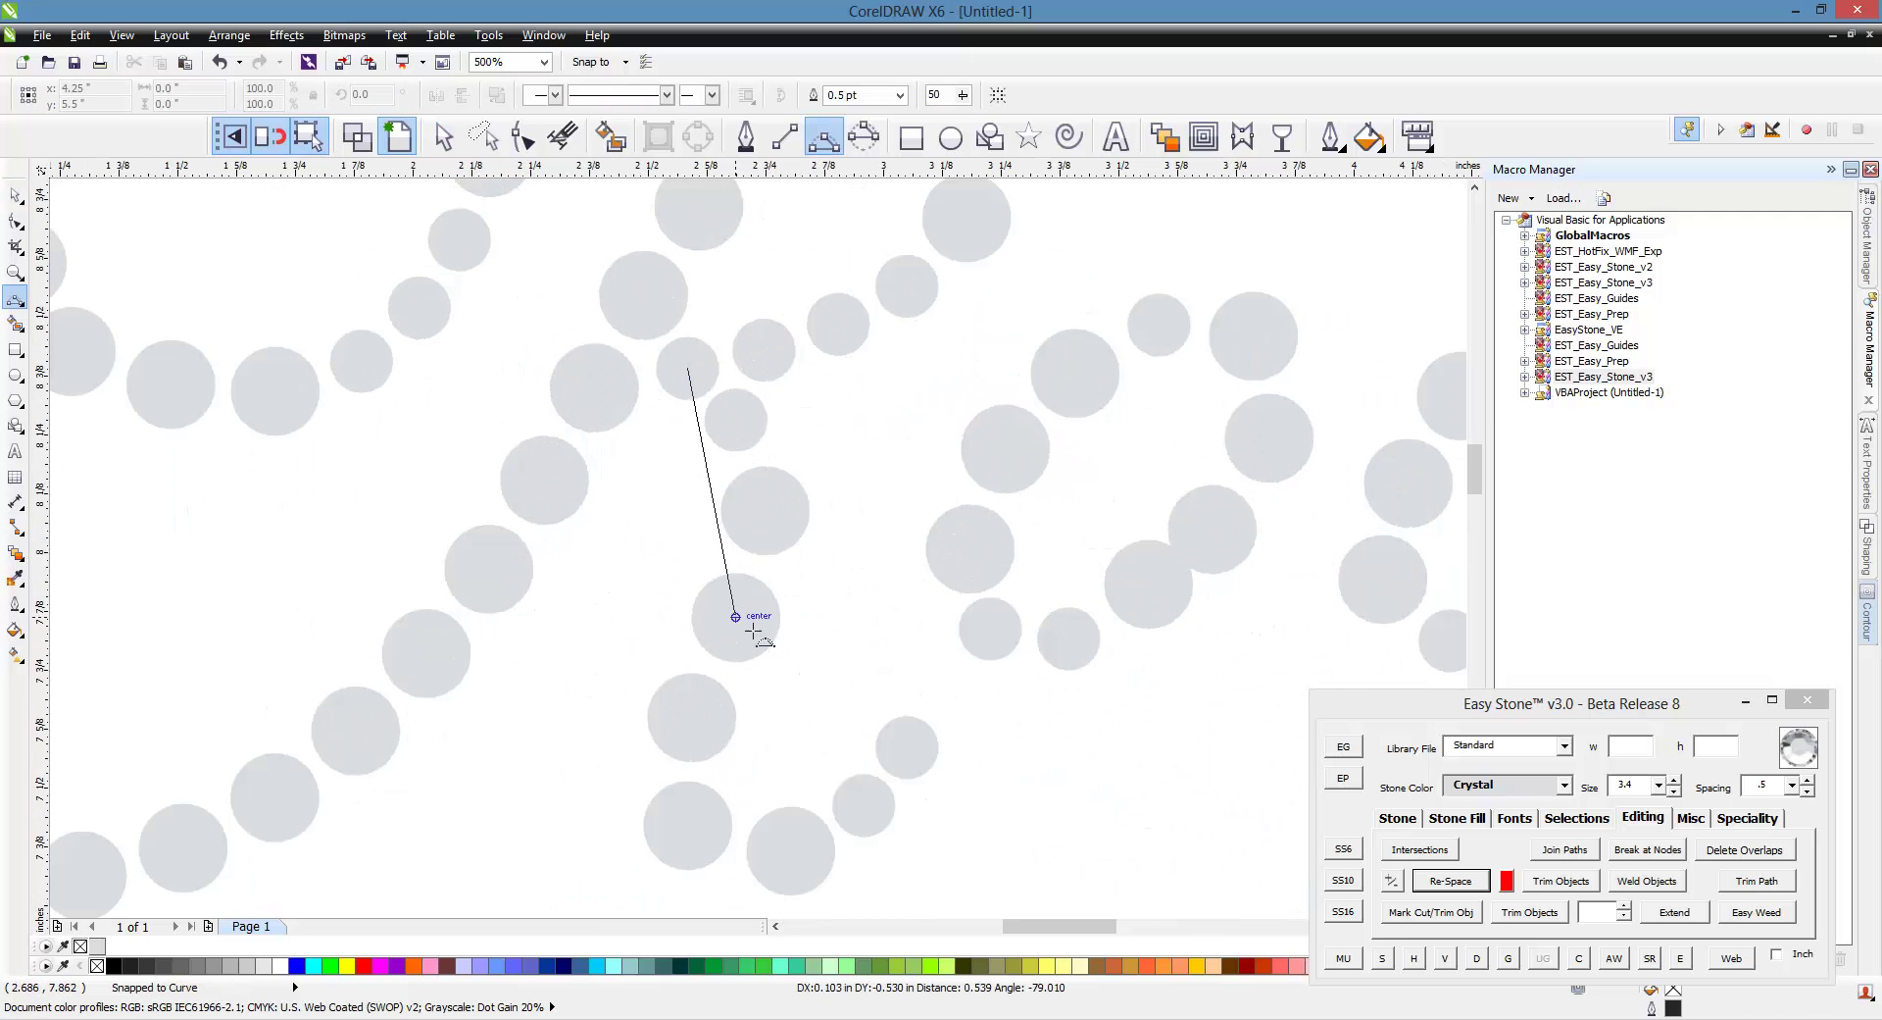
drag(735, 617, 756, 644)
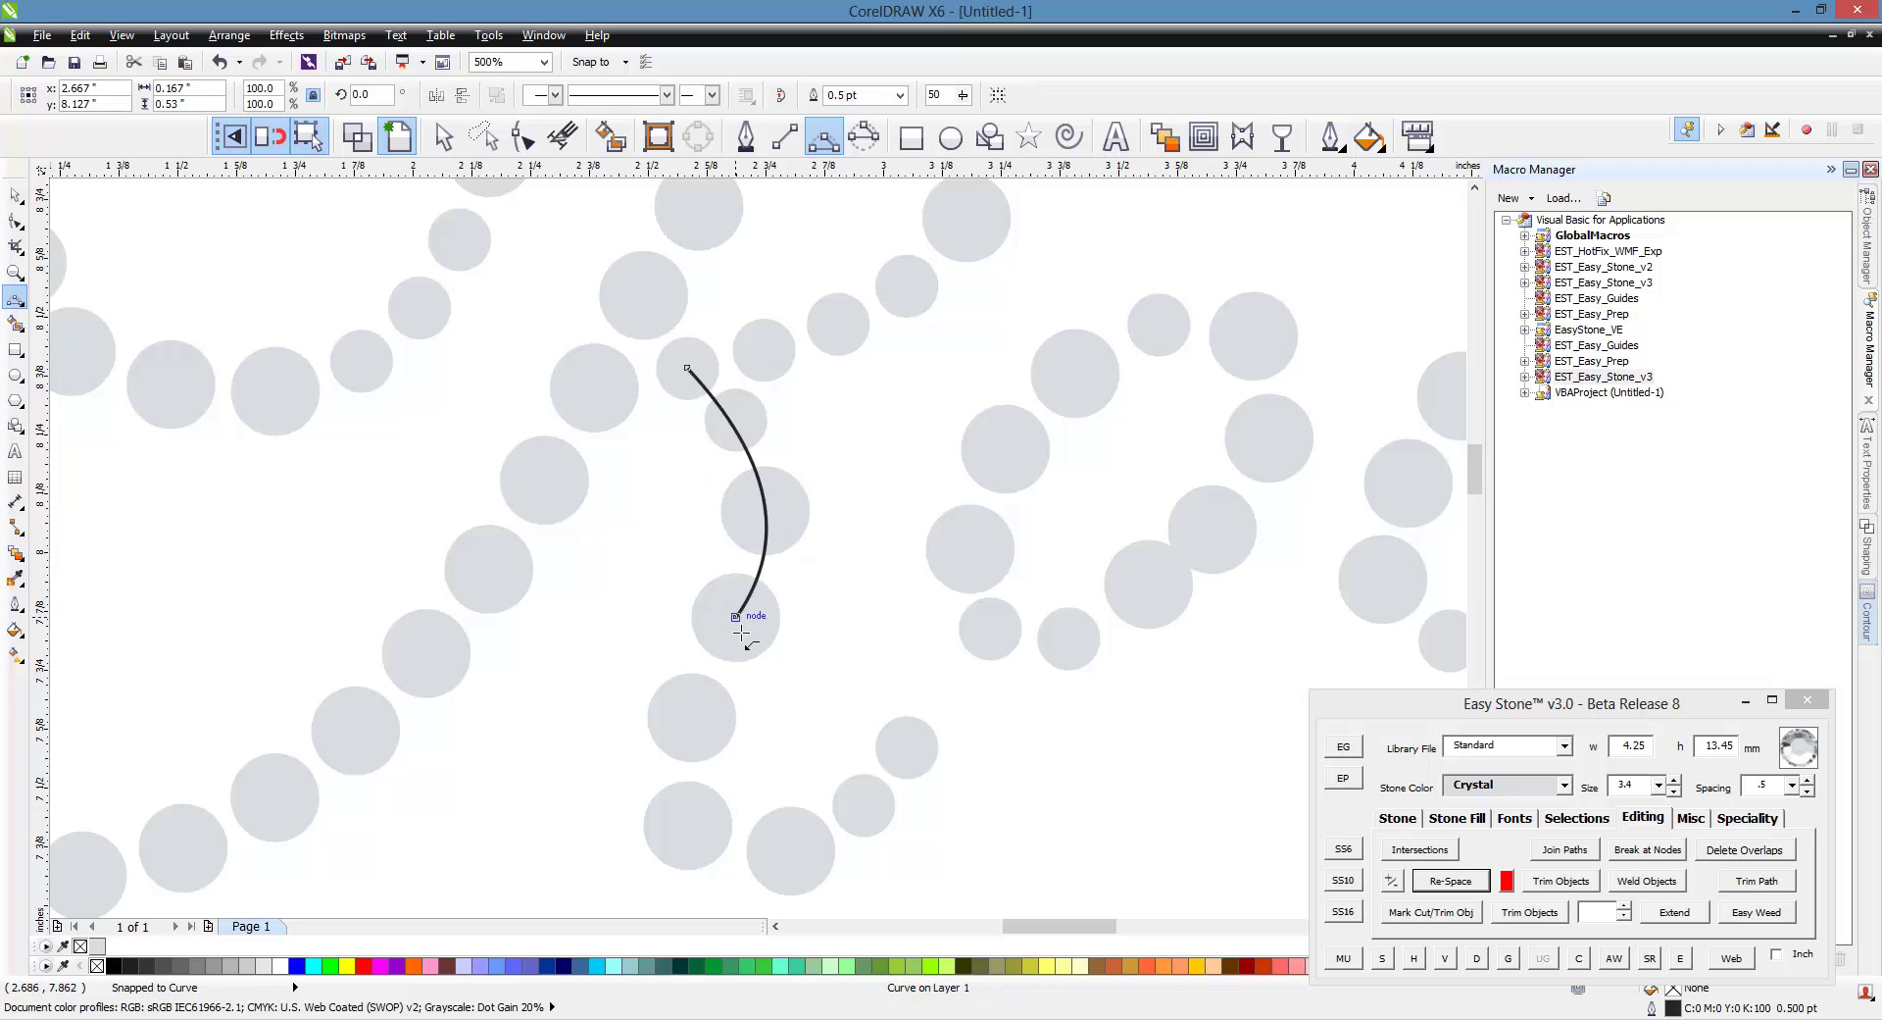
drag(774, 770, 790, 851)
click(706, 850)
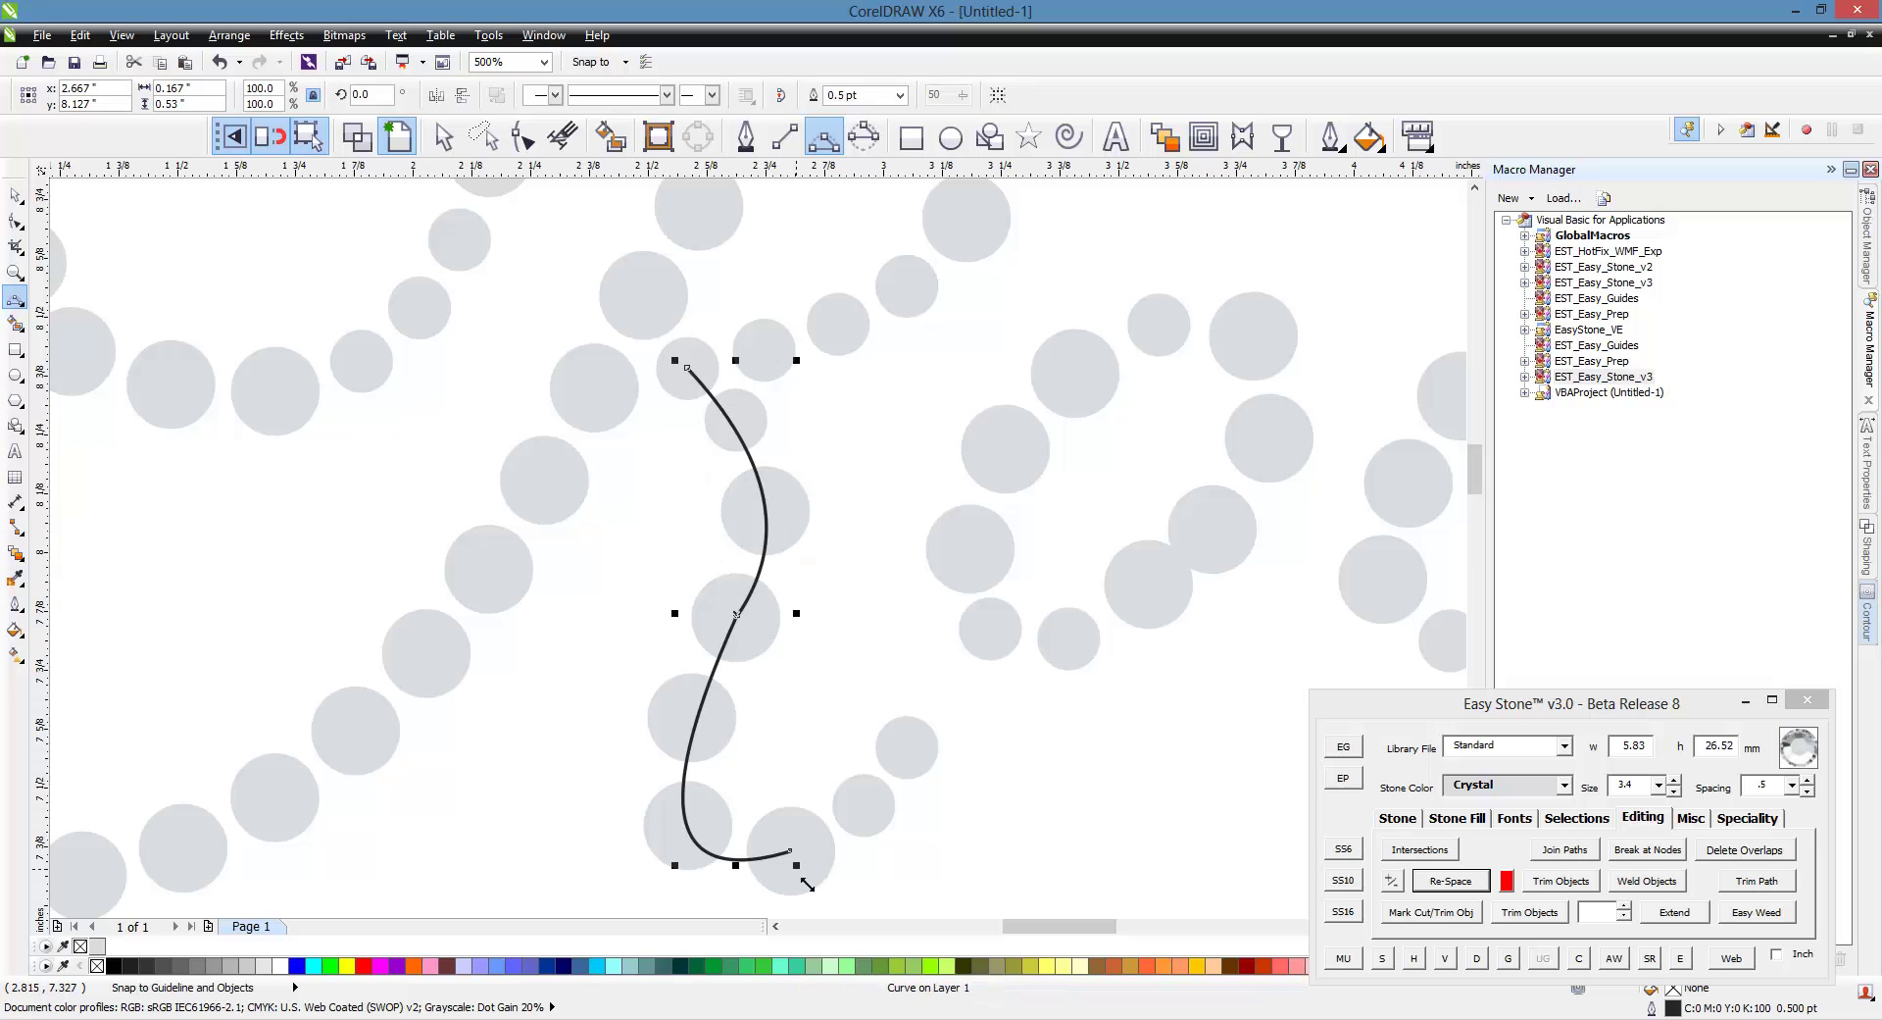
click(791, 852)
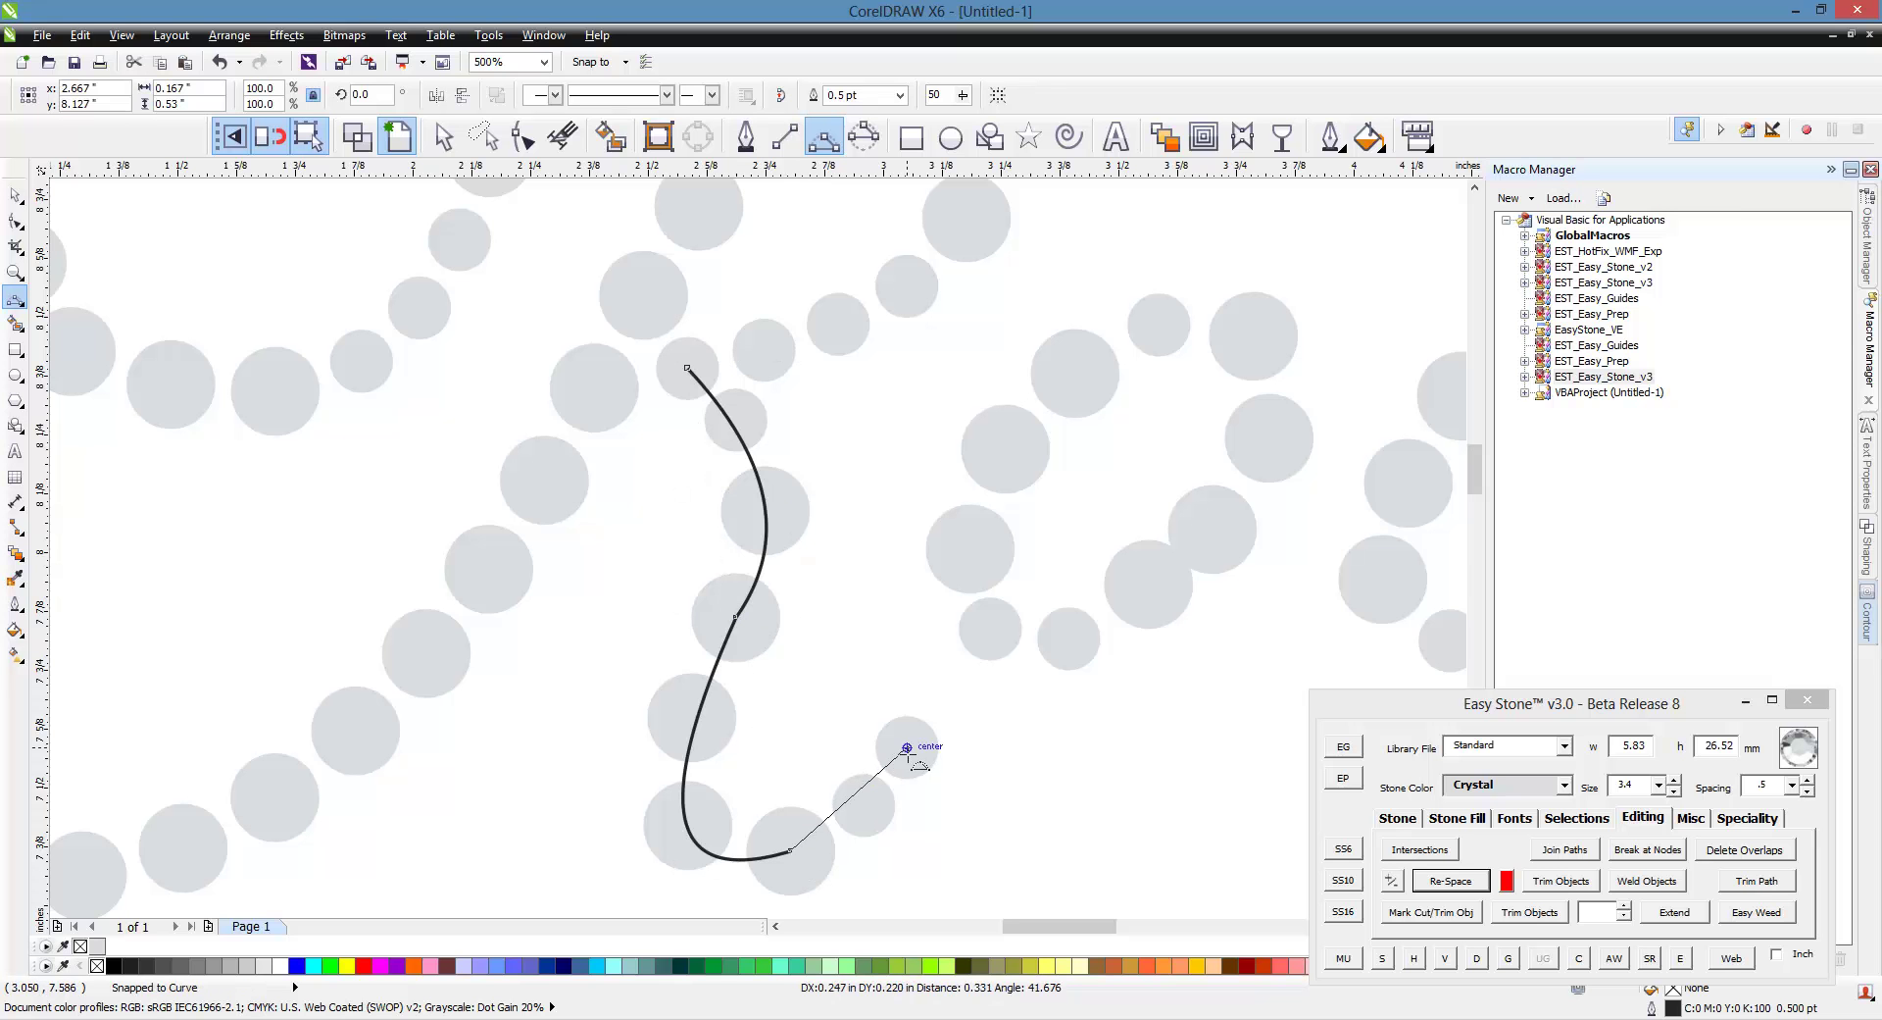
drag(885, 806, 883, 810)
Re-space the "R" leg stones and delete their curve along with the leftover curve through the "R" top stroke.
key(Escape)
click(1476, 910)
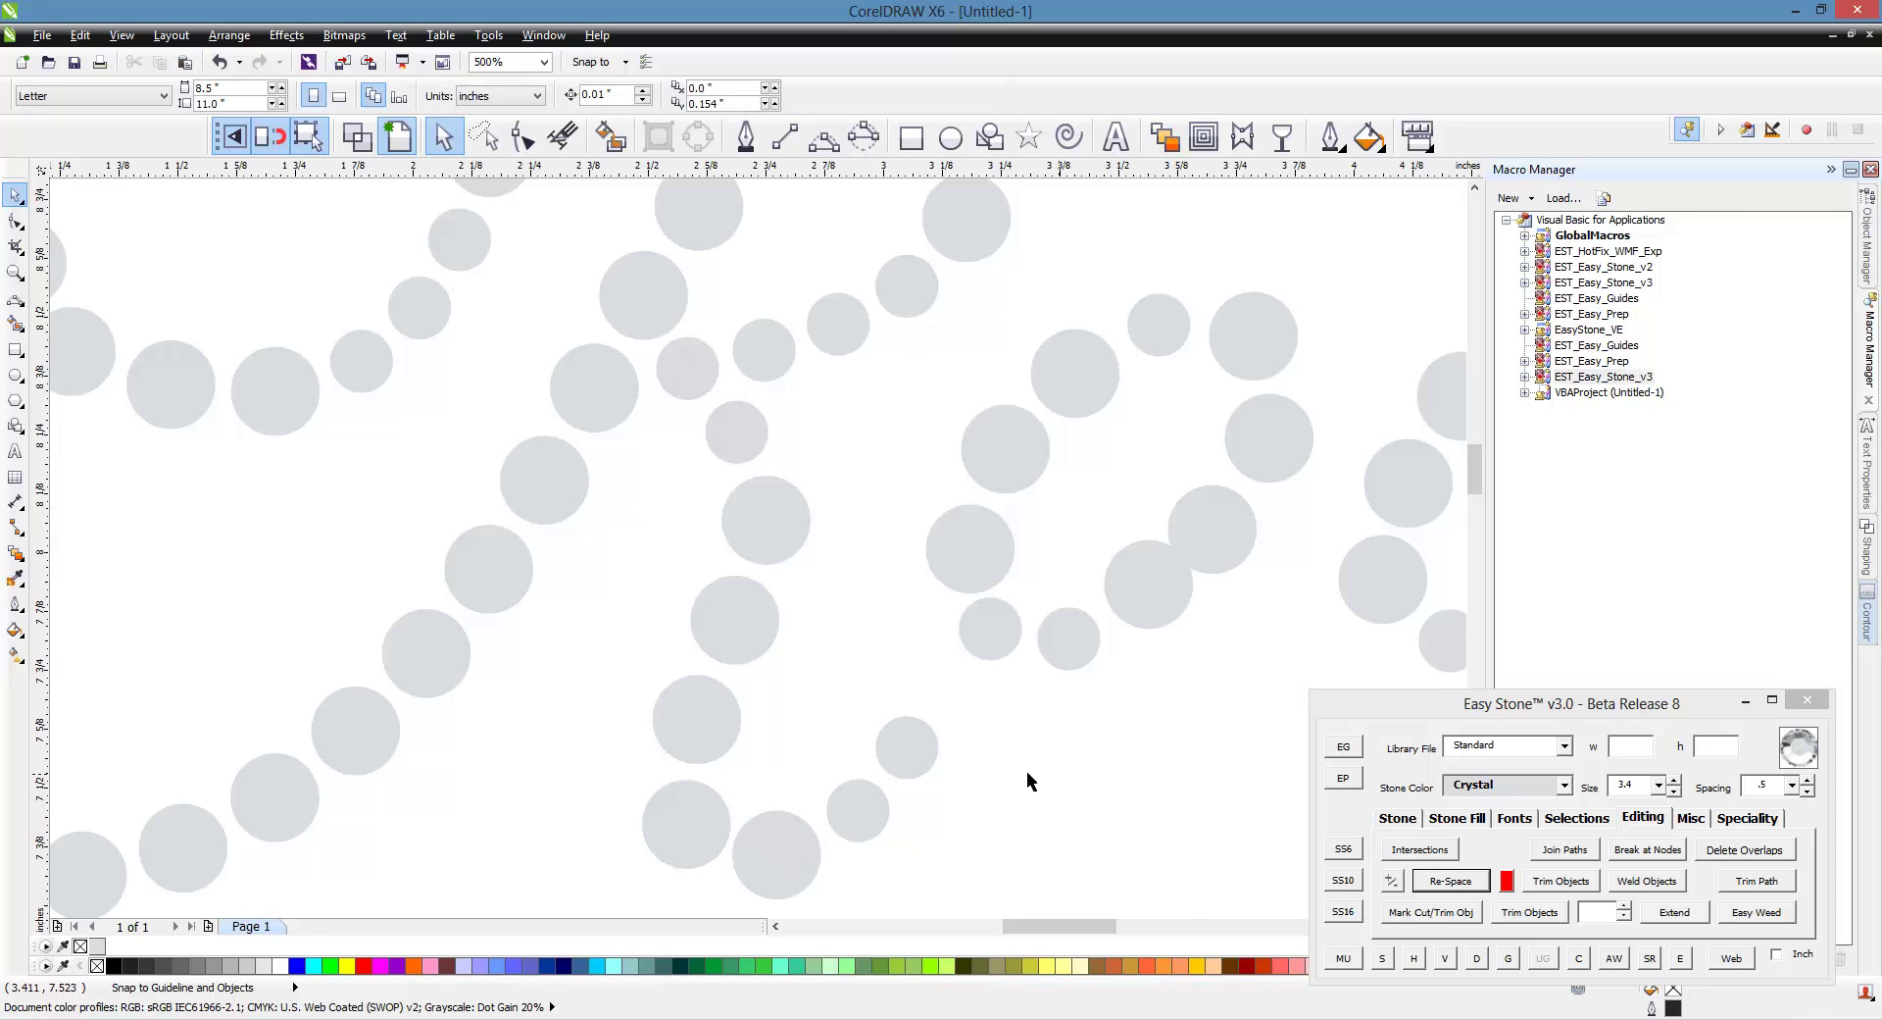
scroll(649, 645, down, 2)
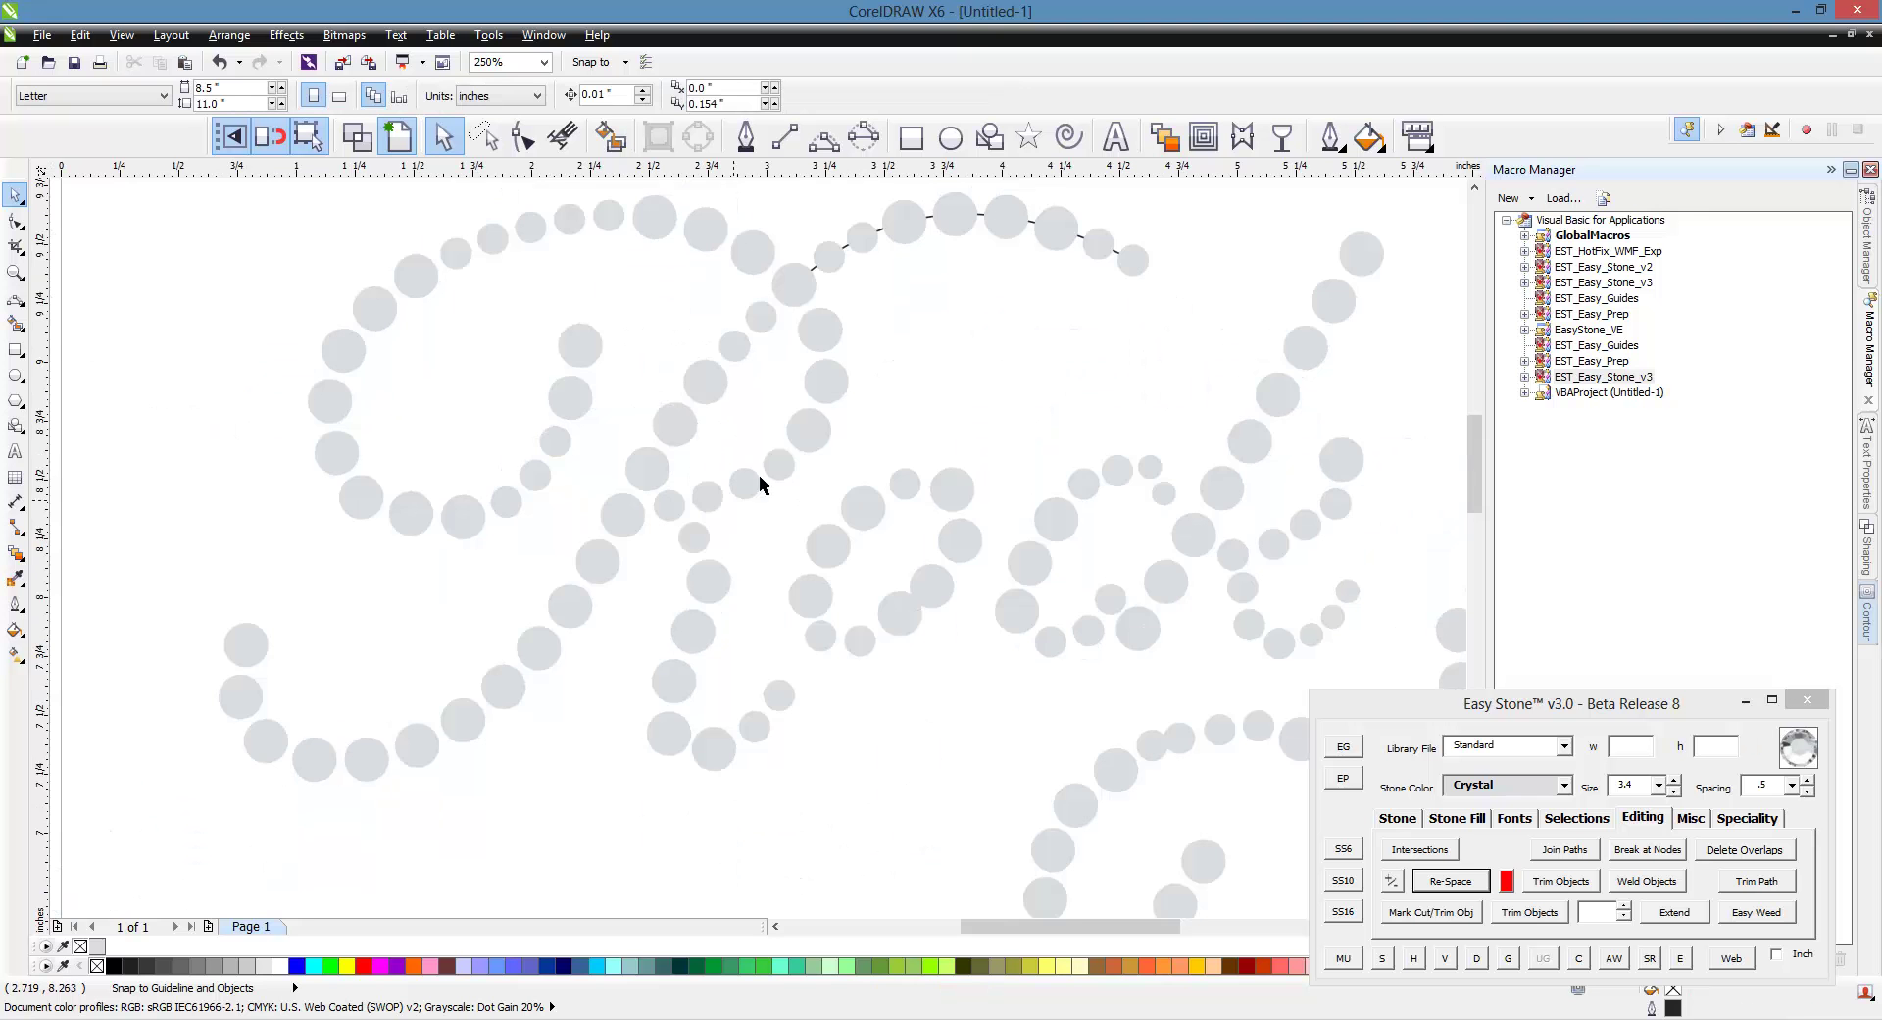
scroll(1000, 284, up, 4)
click(1067, 242)
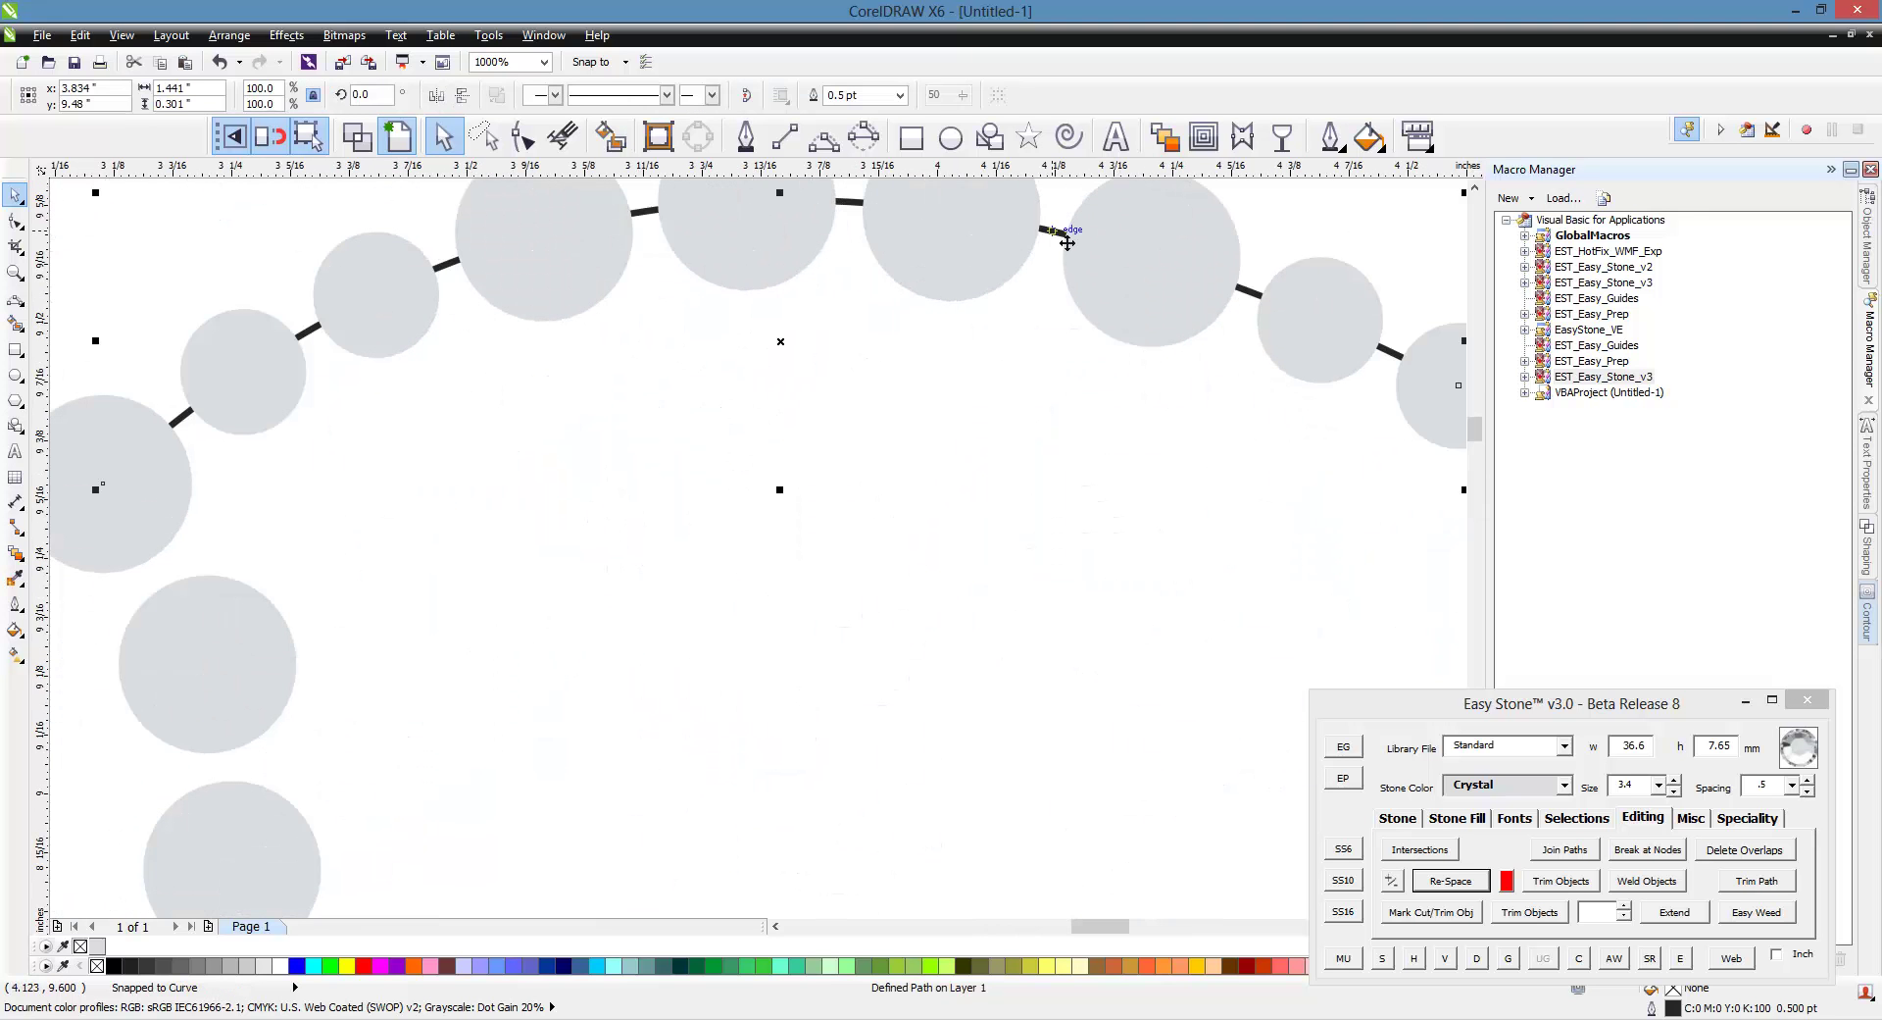
click(1034, 311)
scroll(763, 368, down, 4)
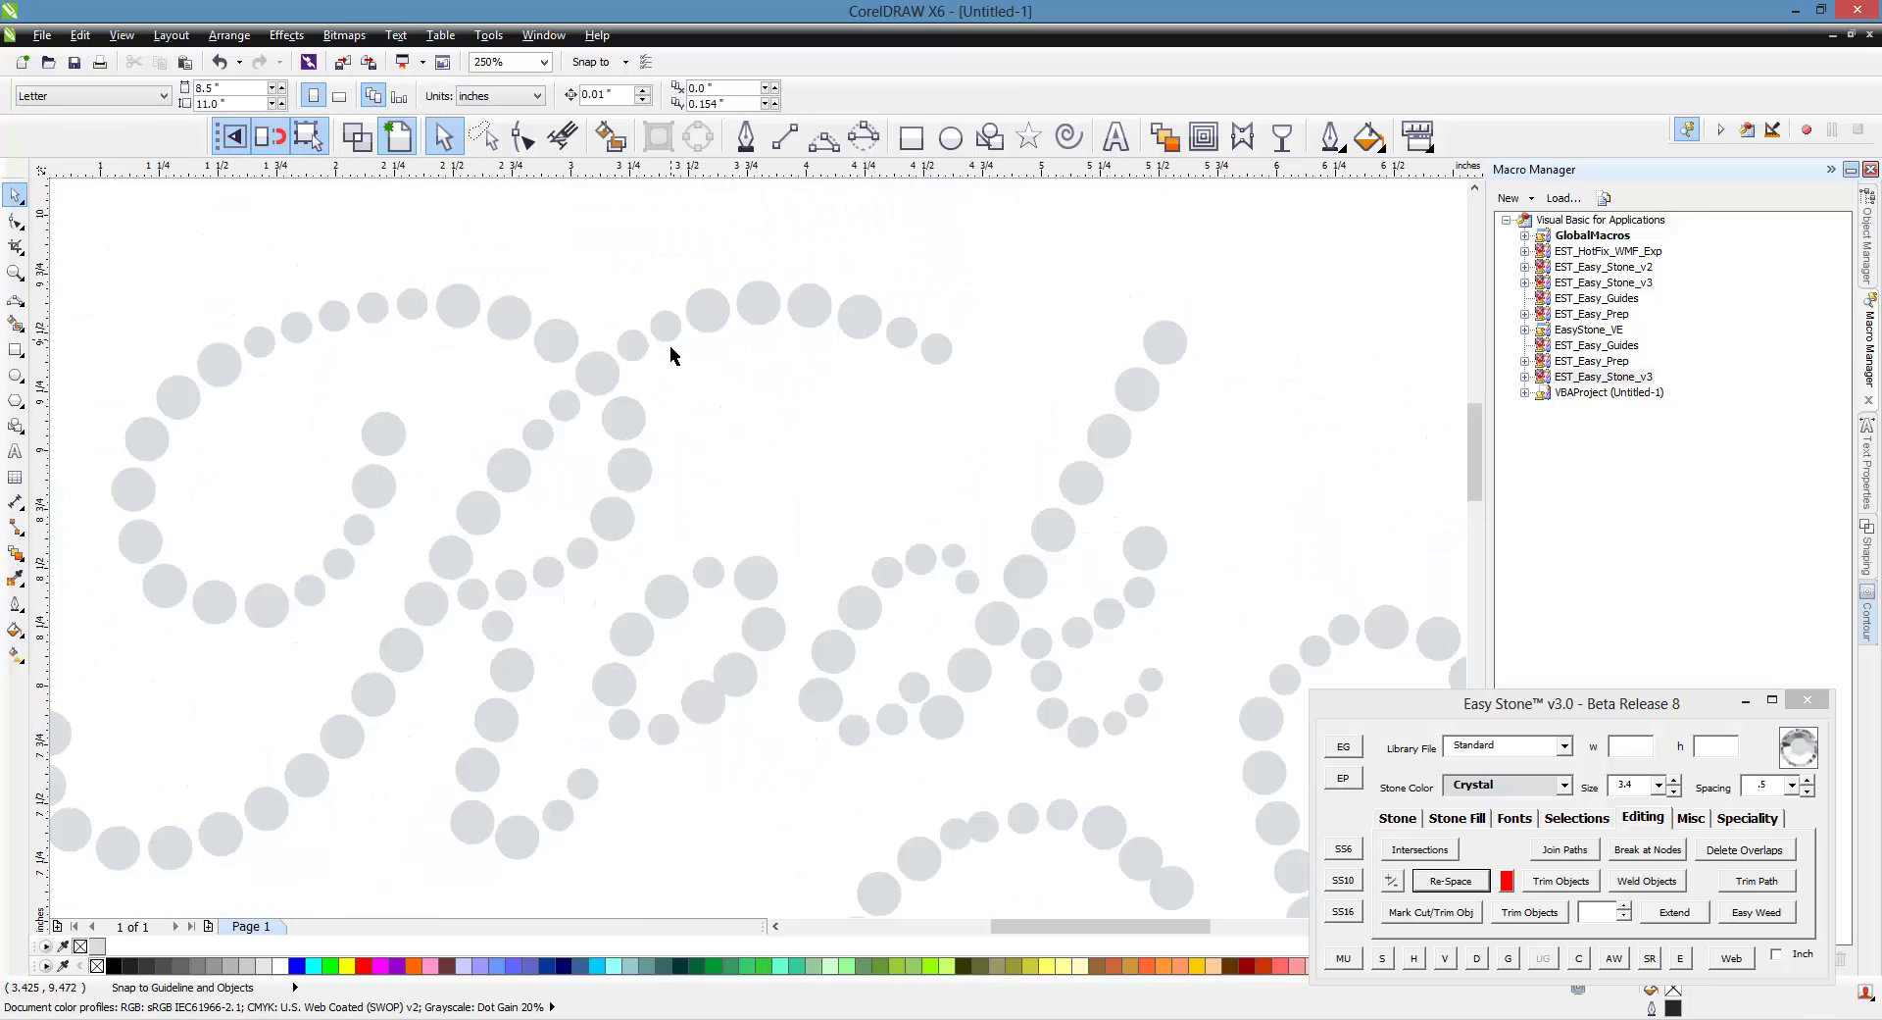
Draw a three-segment curve around the "o", re-space its stones along the curve, and delete the curve.
scroll(662, 704, up, 2)
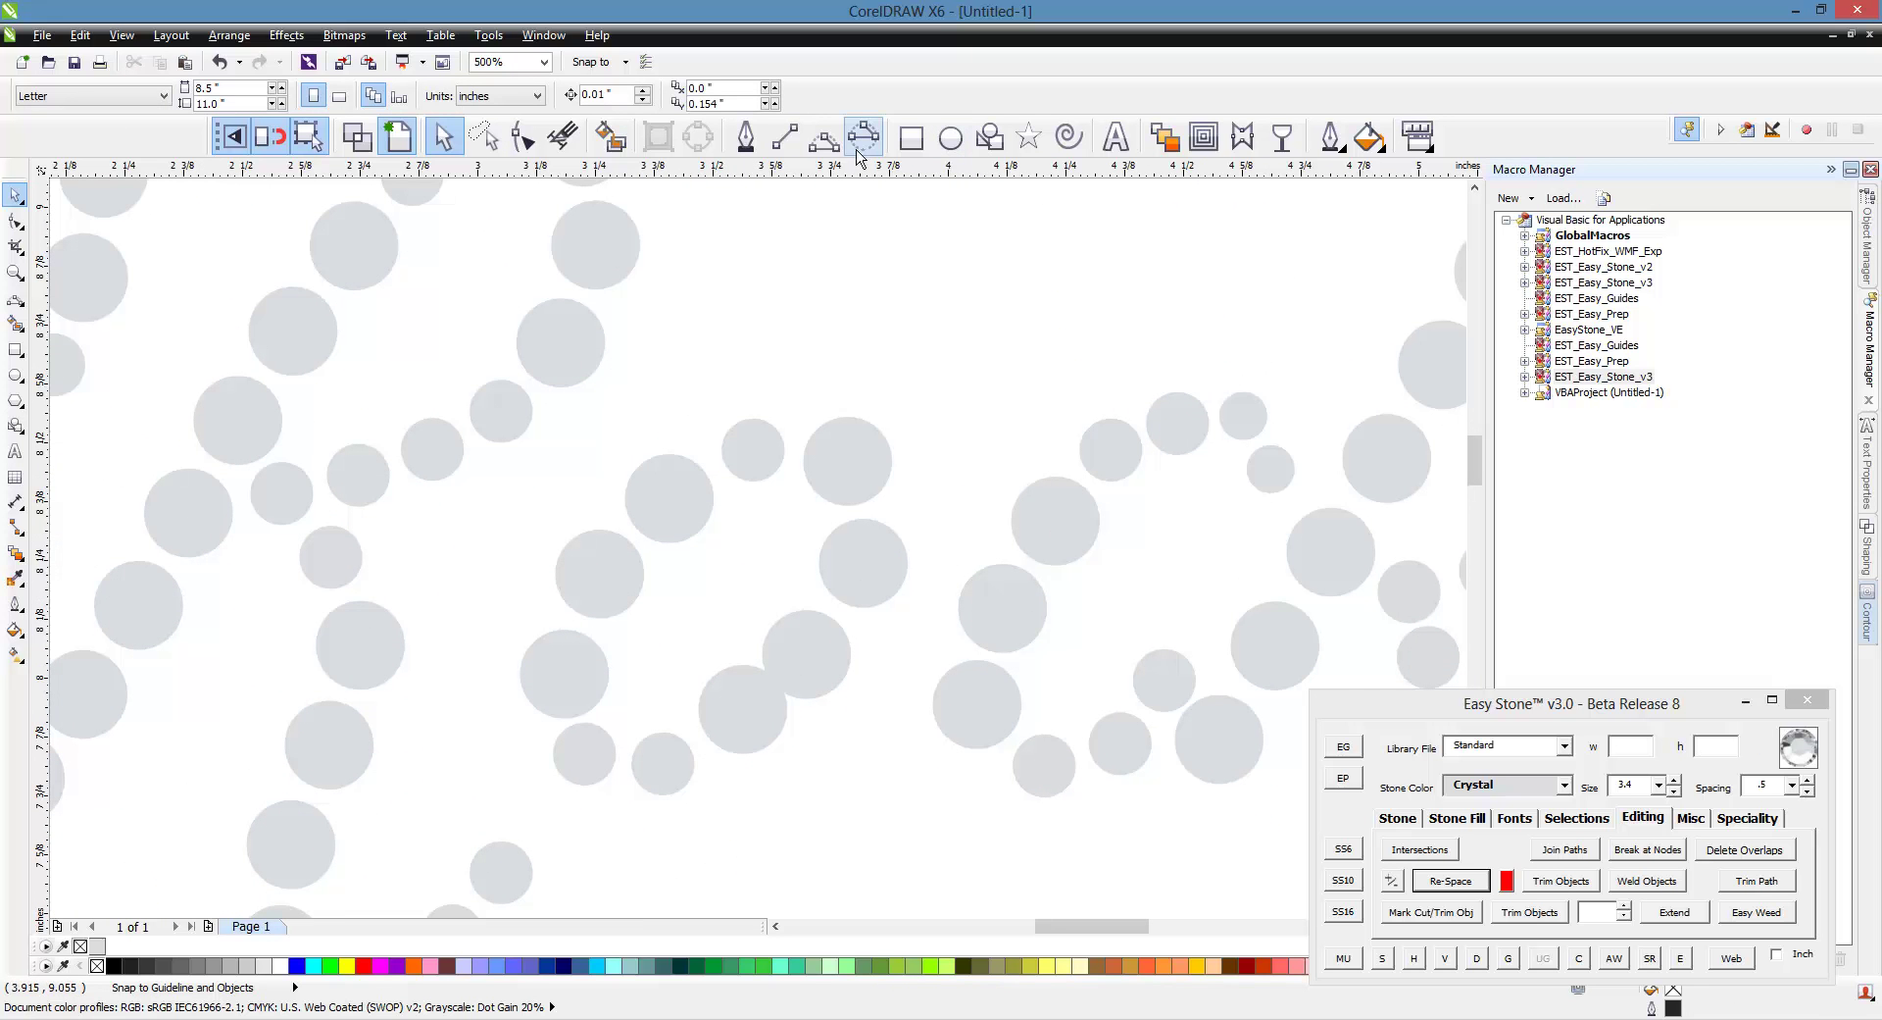
click(823, 137)
click(847, 460)
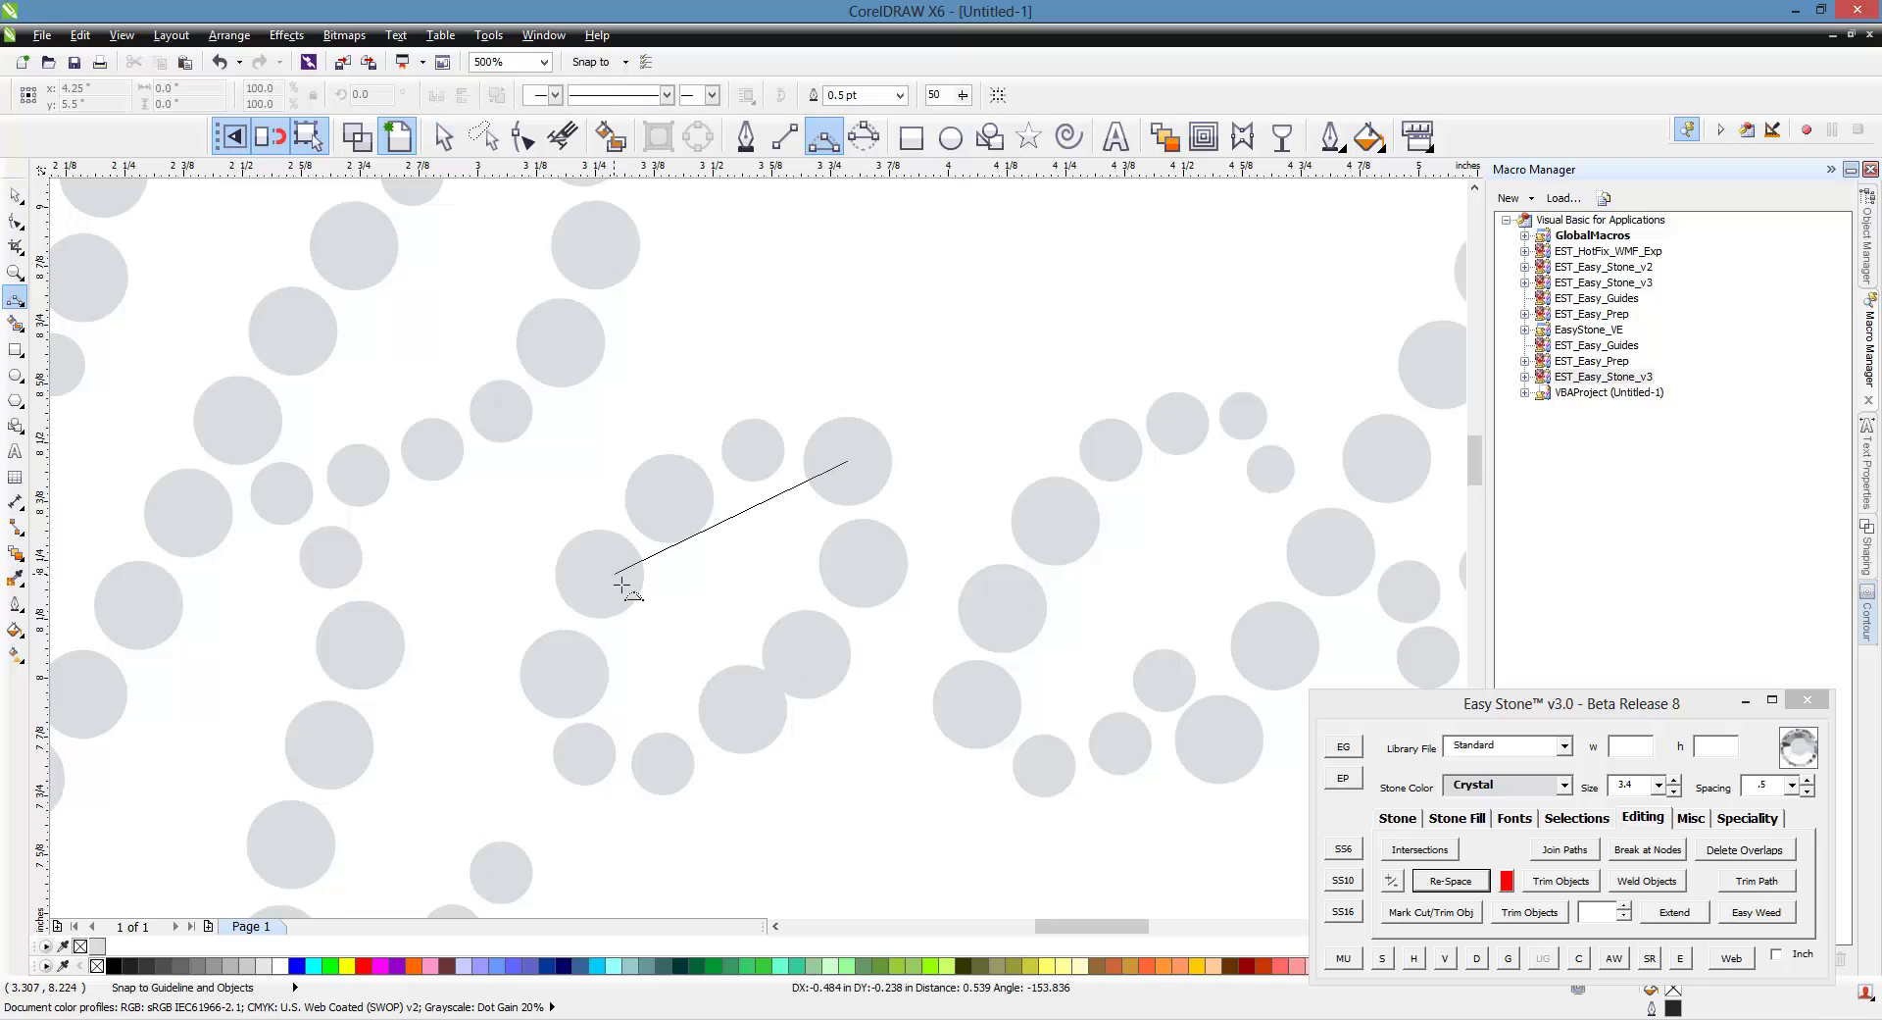
drag(599, 587, 585, 753)
click(700, 480)
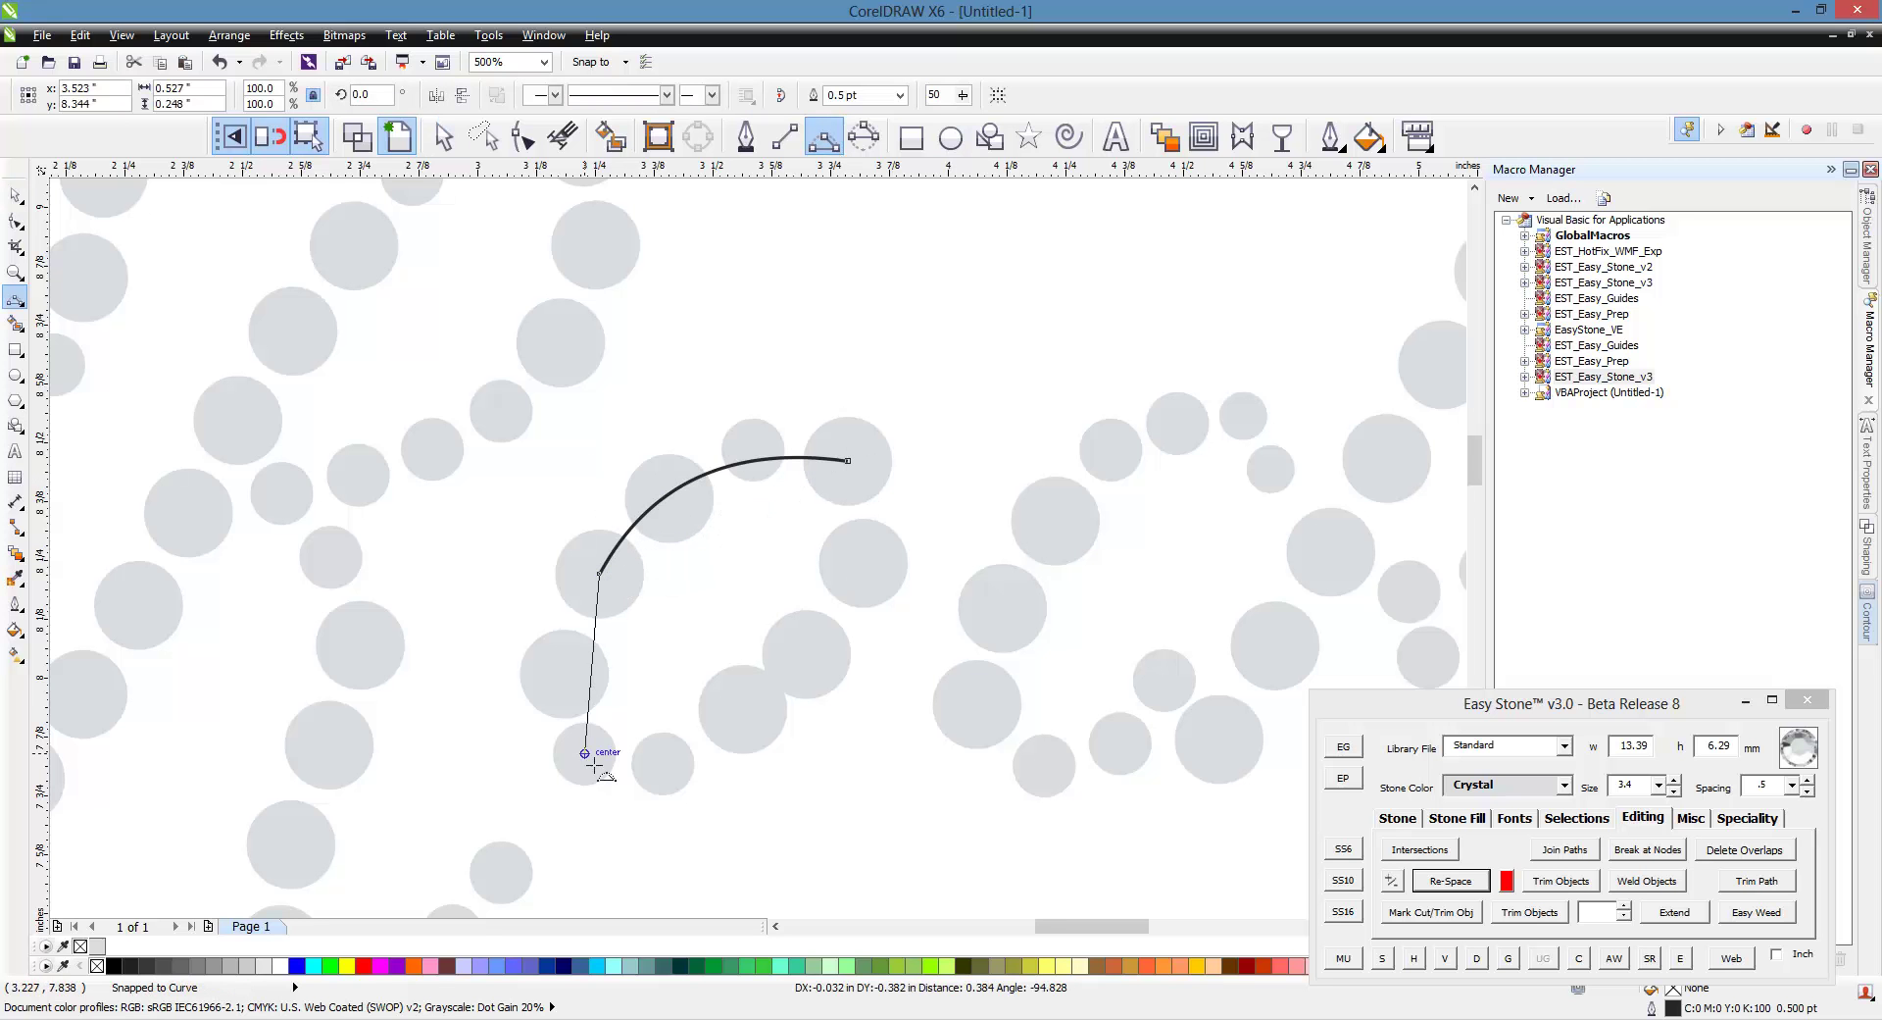
click(565, 675)
click(585, 752)
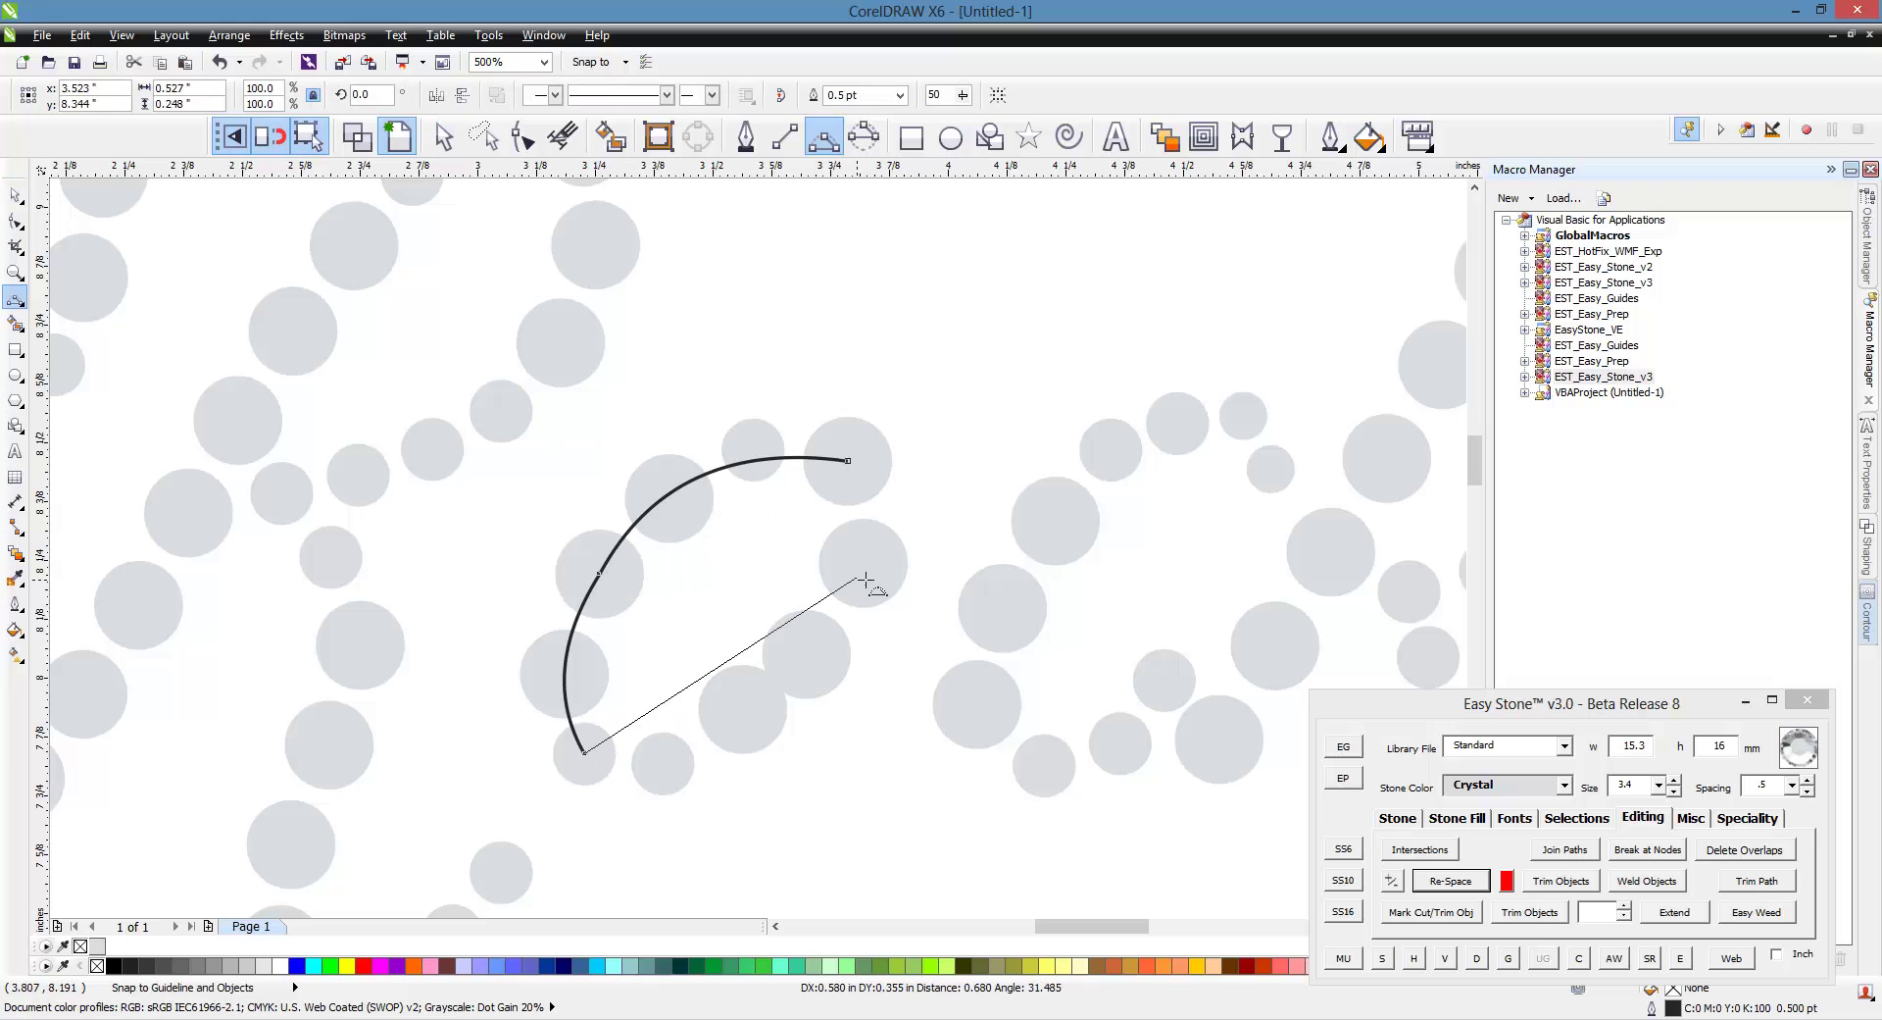
double_click(855, 615)
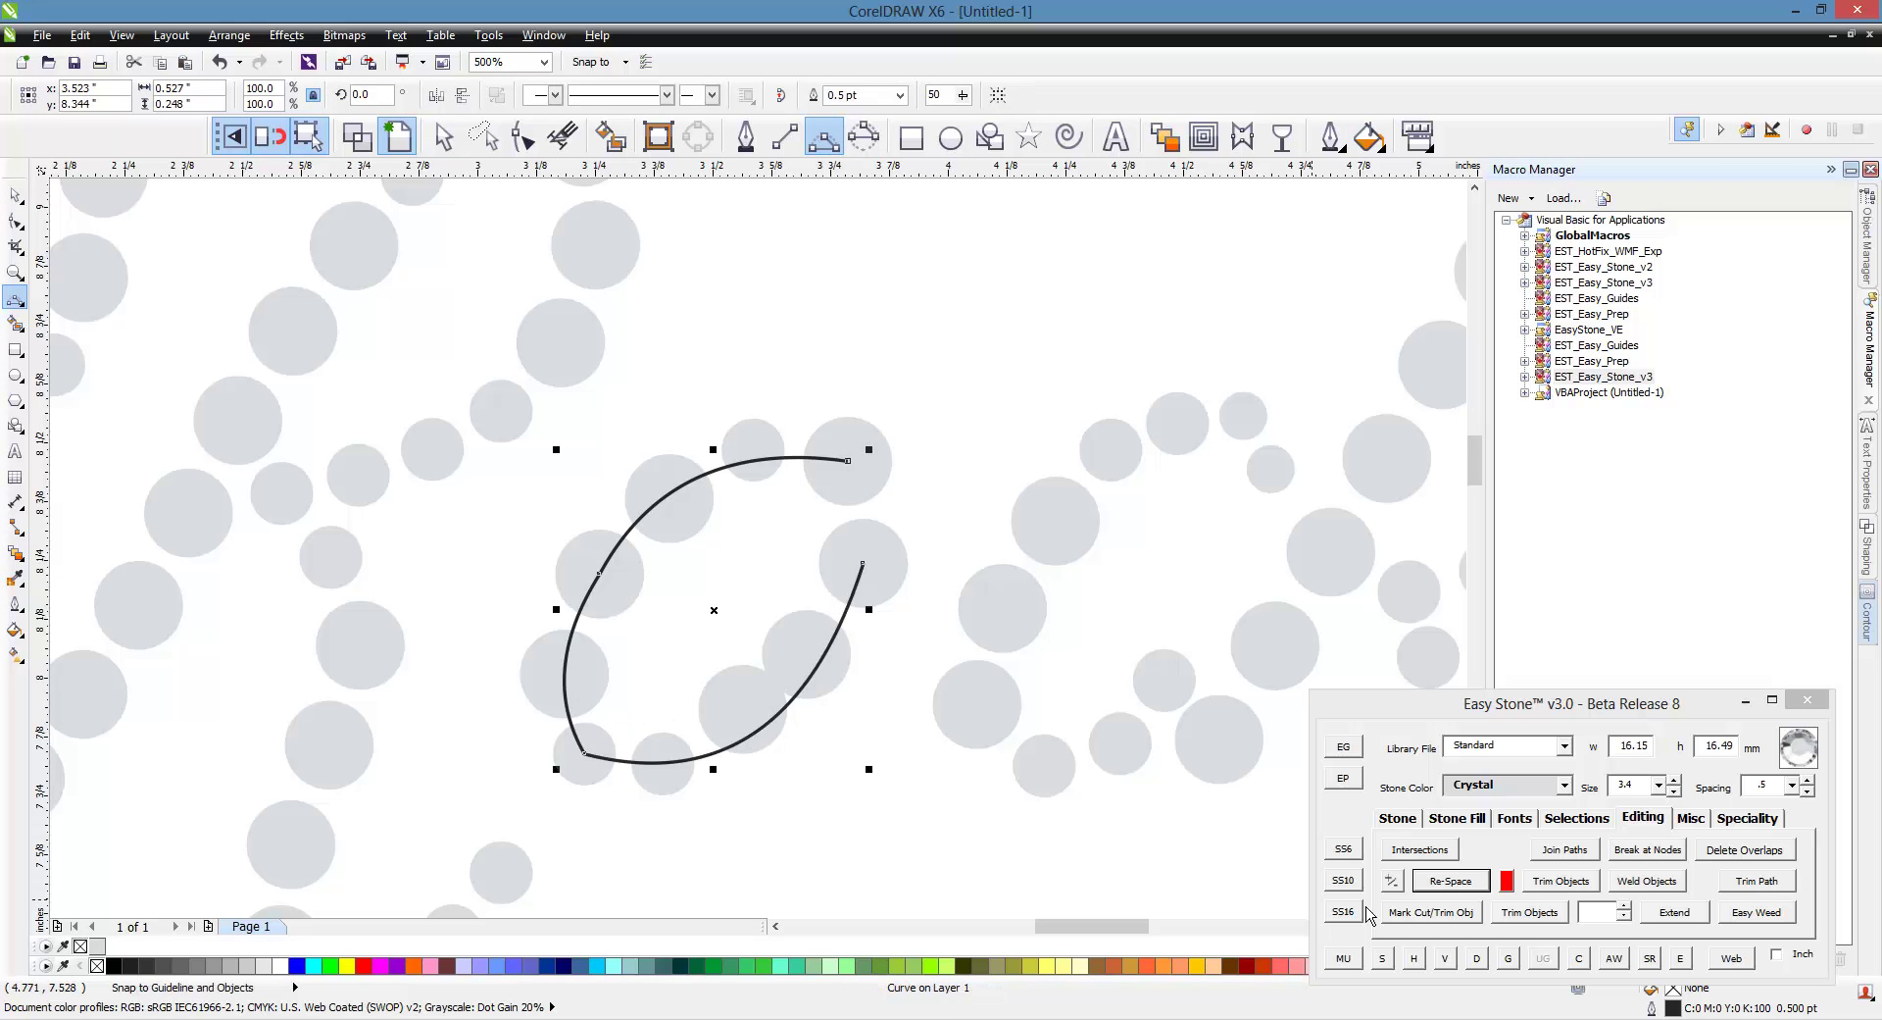
click(1455, 881)
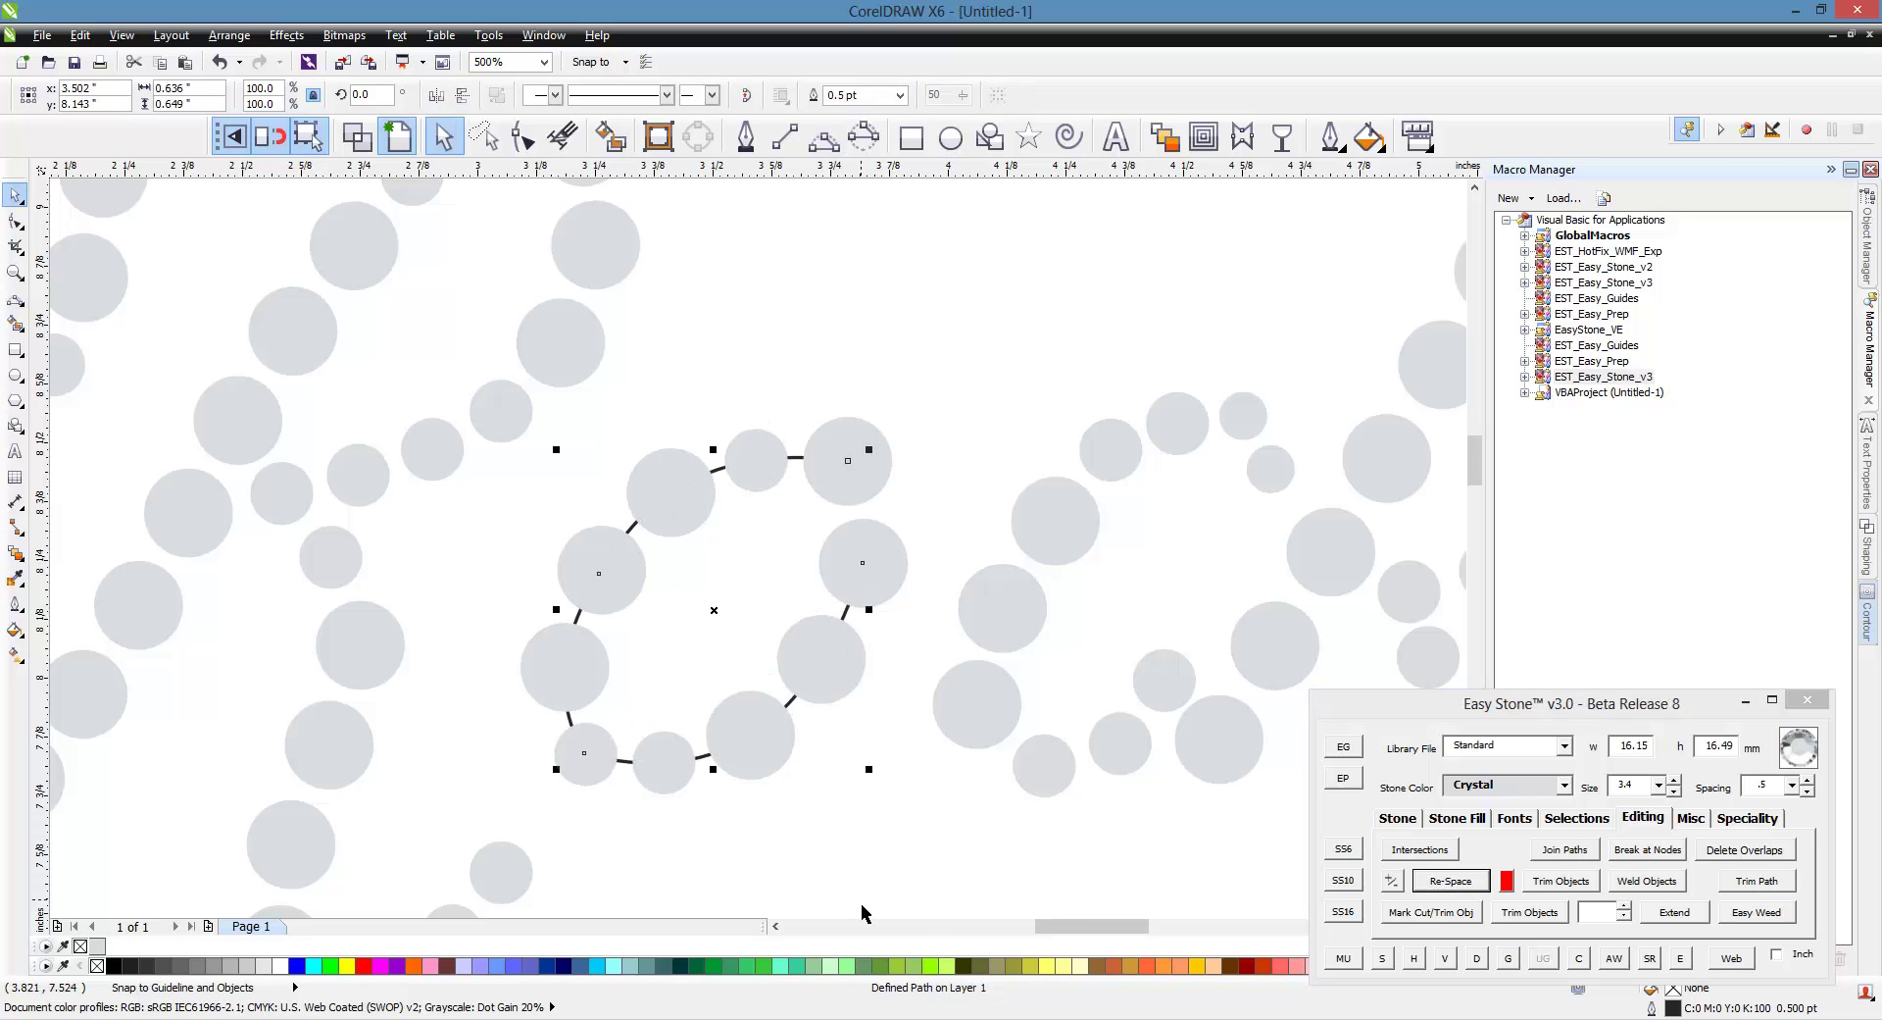
scroll(362, 609, down, 1)
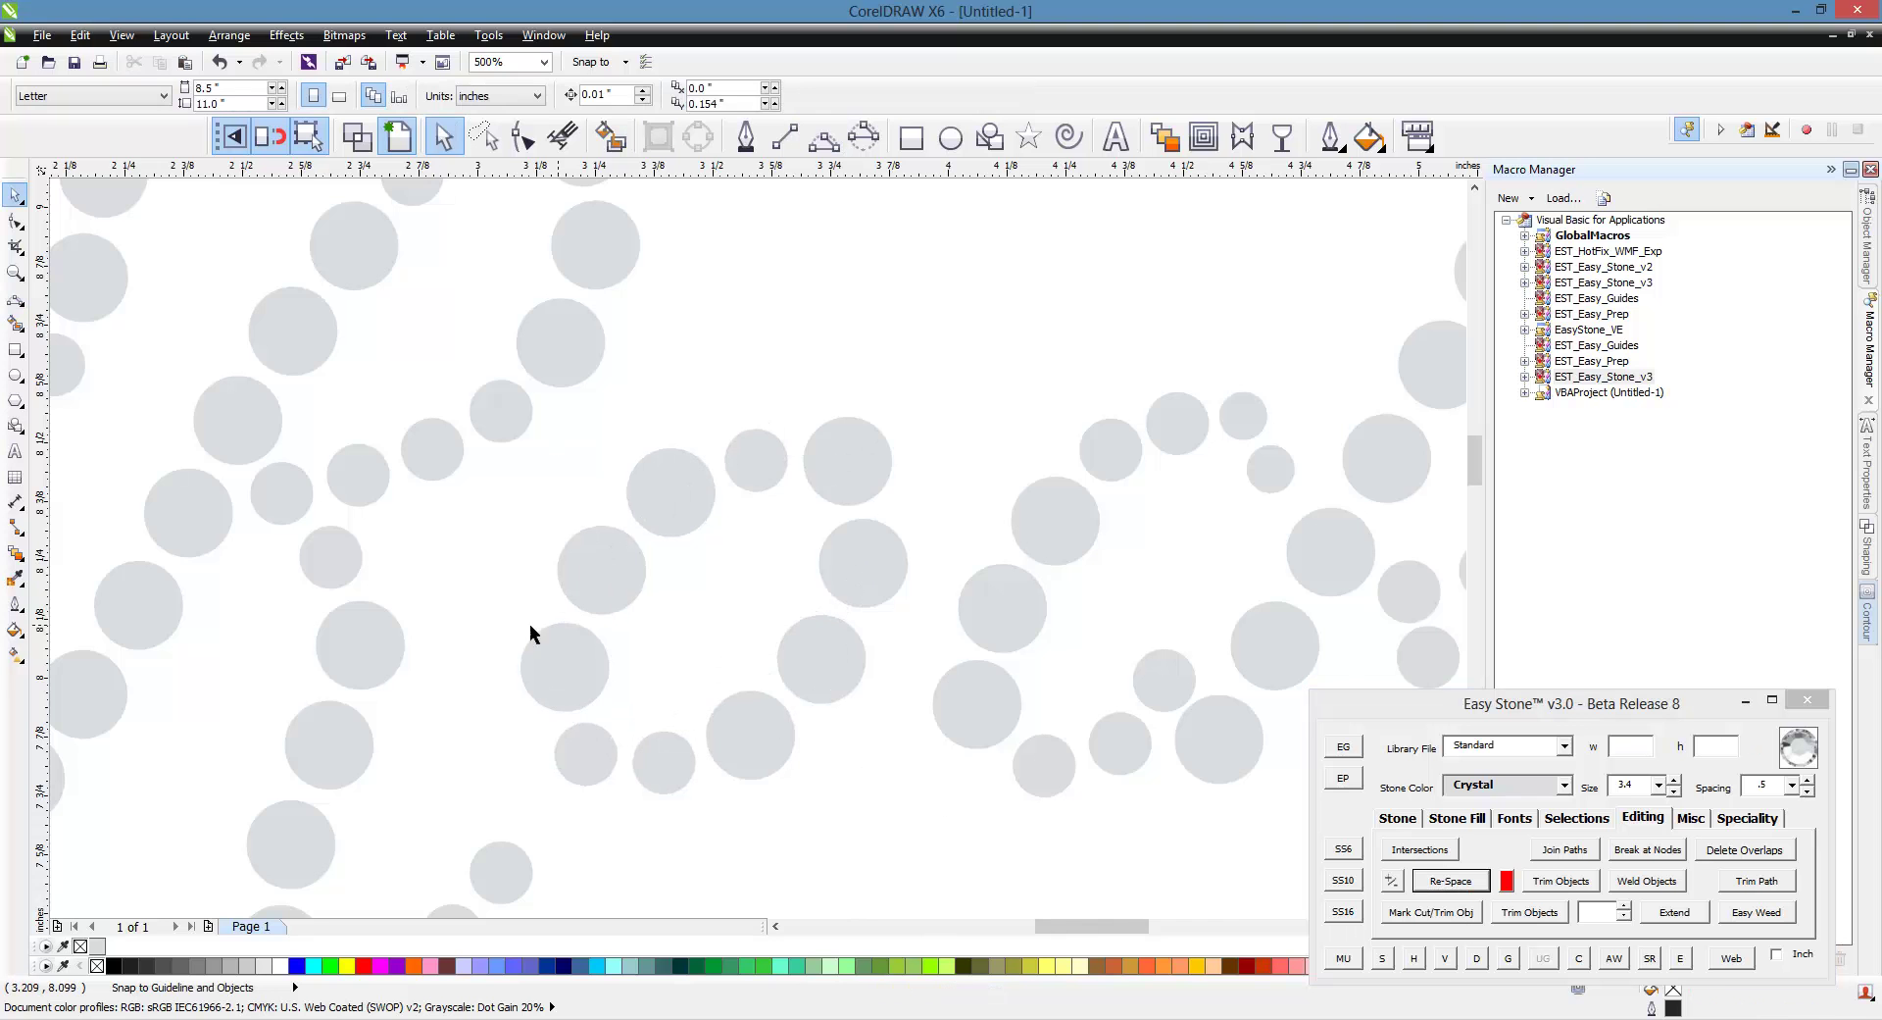
Select the ten "c" stones and nudge them left, closer to the "o".
scroll(751, 580, up, 1)
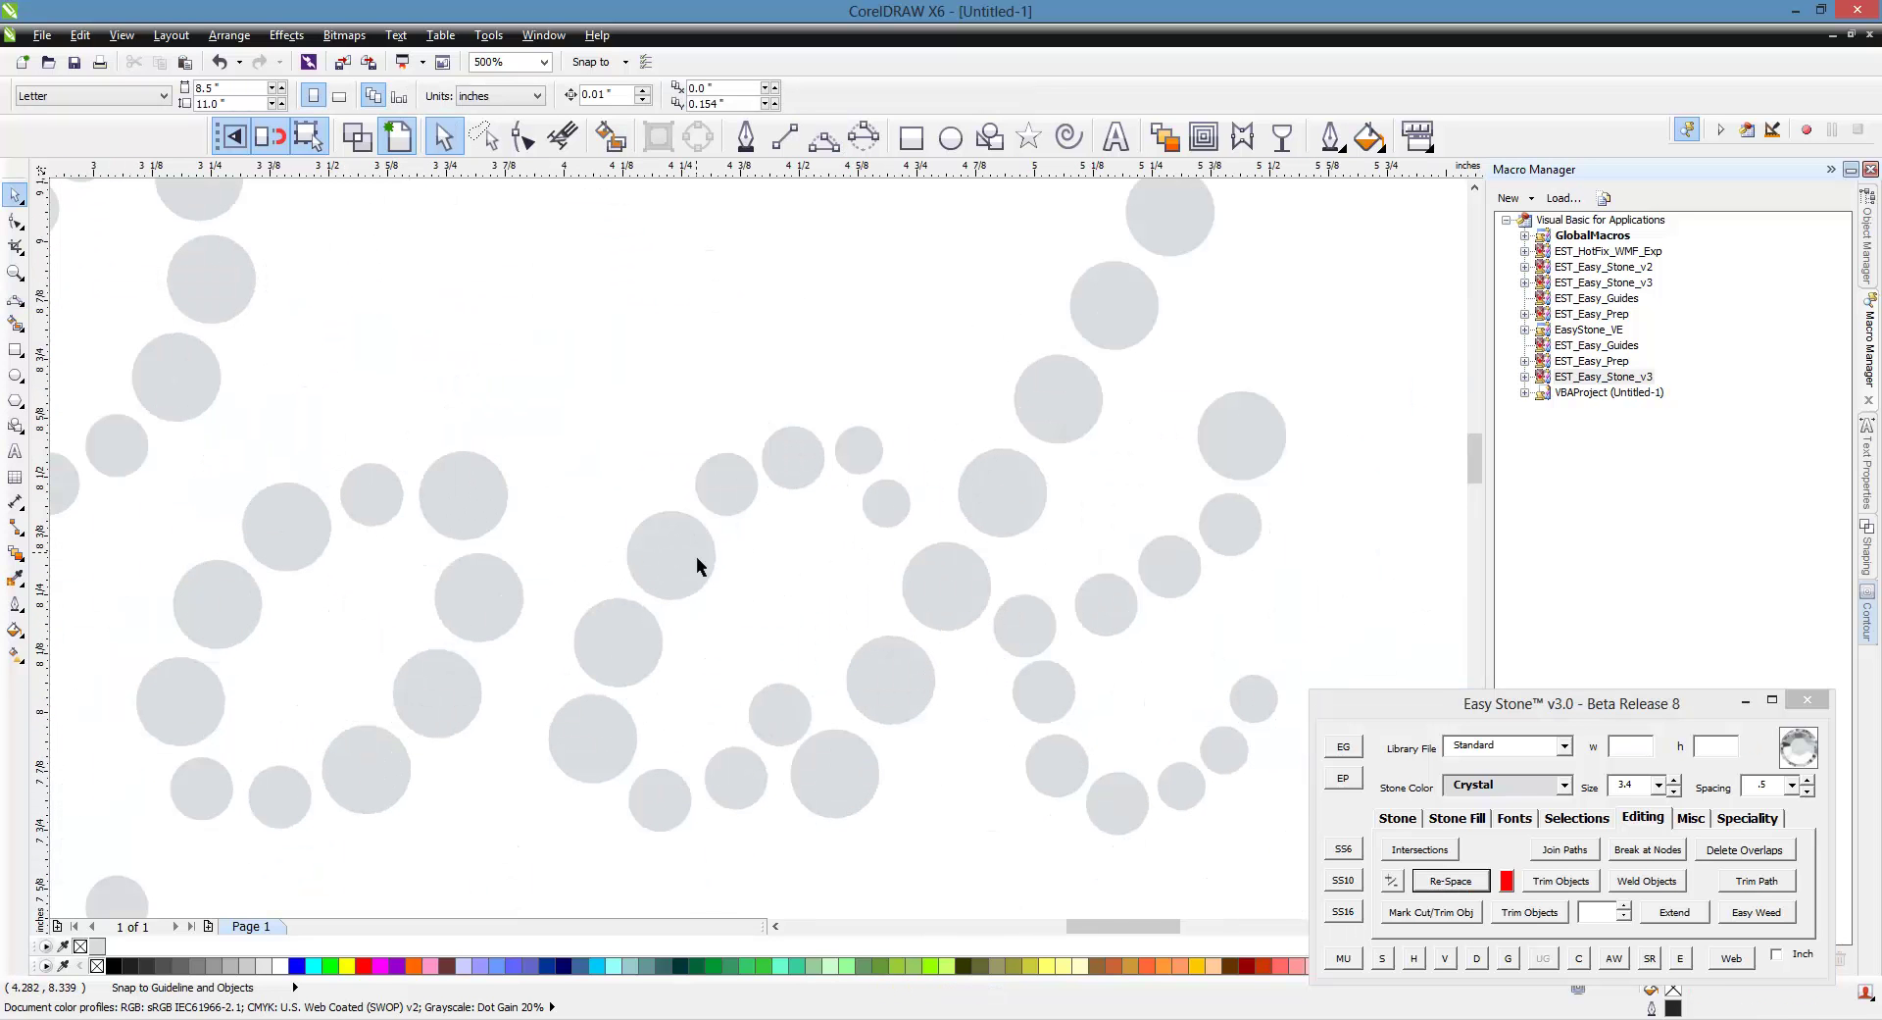
click(484, 136)
mouse_move(522, 382)
mouse_down()
mouse_move(671, 318)
mouse_move(875, 333)
mouse_move(975, 500)
mouse_move(812, 785)
mouse_move(618, 902)
mouse_move(502, 895)
mouse_up()
key(Left)
key(Left)
key(Left)
key(Left)
key(Left)
key(Left)
key(Left)
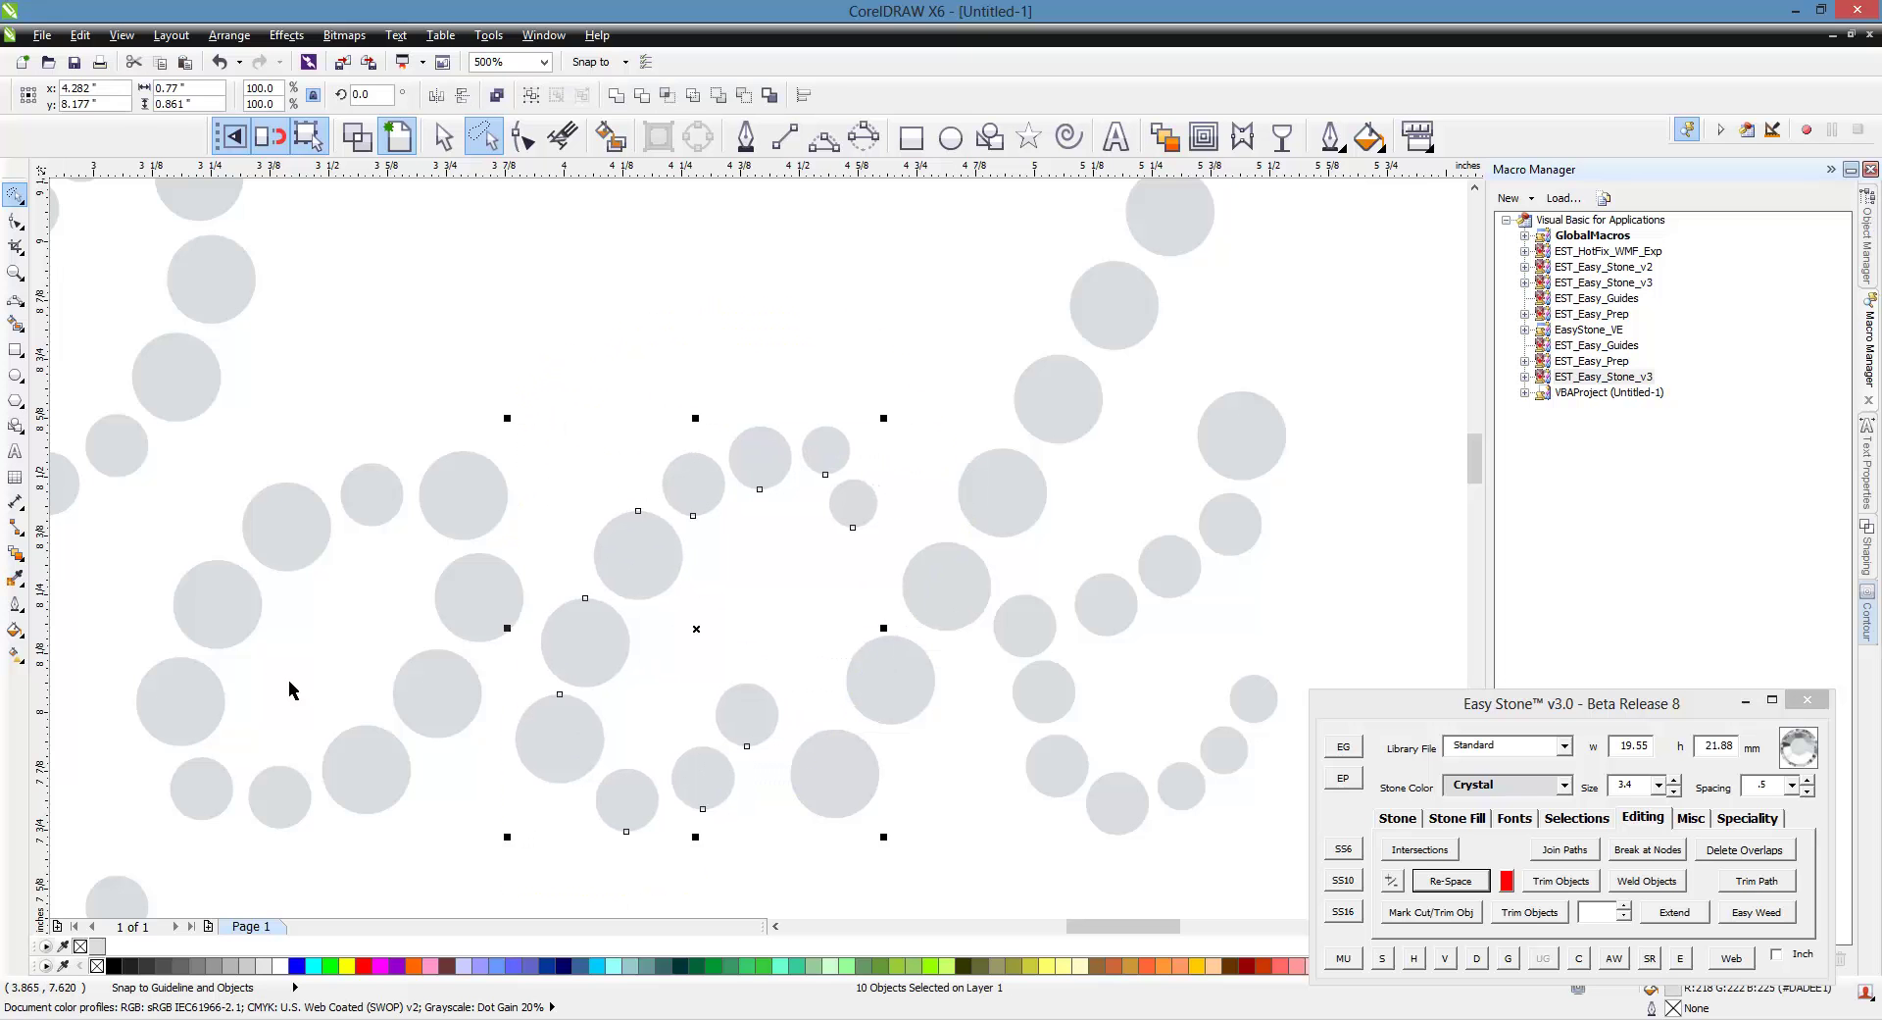
Add the "o" stones to the selection and nudge both letters left toward the "R".
mouse_move(338, 420)
mouse_down()
mouse_move(729, 327)
mouse_move(921, 429)
mouse_move(929, 588)
mouse_move(866, 752)
mouse_move(440, 878)
mouse_move(203, 861)
mouse_move(37, 808)
mouse_move(167, 674)
mouse_move(249, 651)
mouse_up()
key(Left)
key(Left)
key(Left)
key(Left)
key(Left)
key(Left)
key(Left)
key(Left)
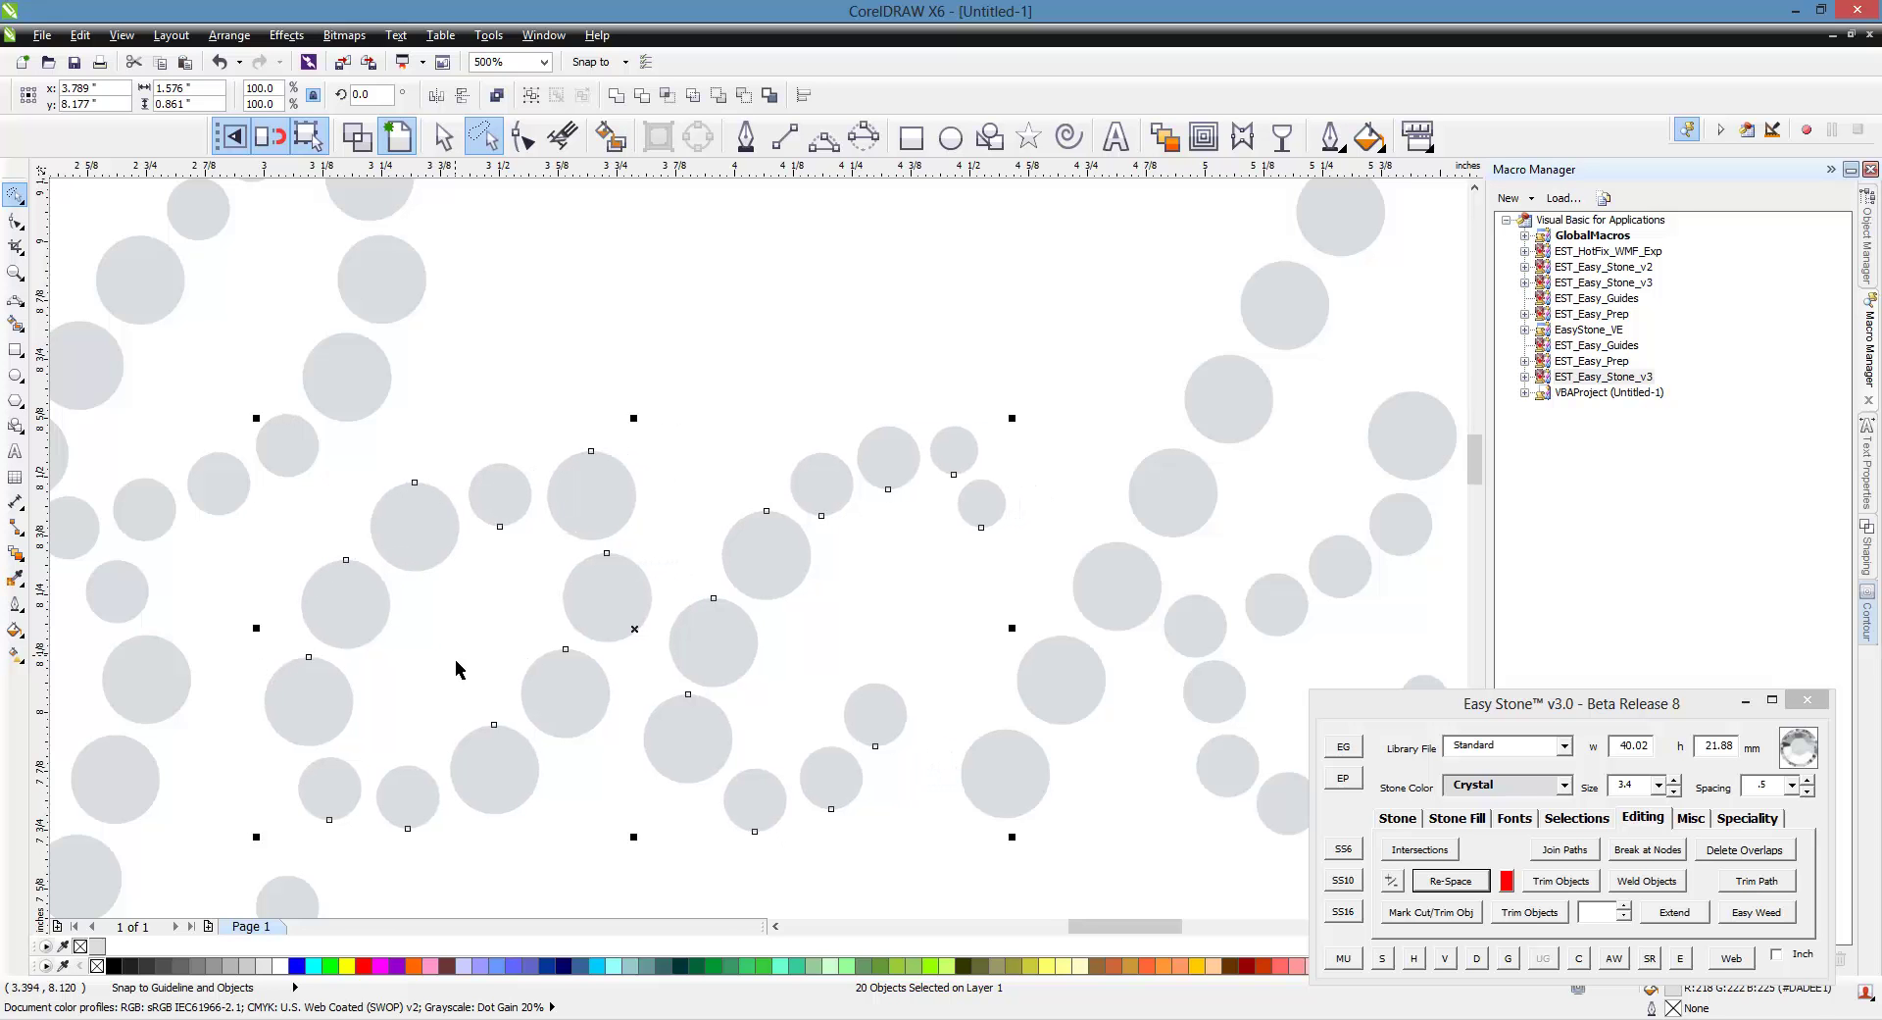
Place a copy of a 3.4 mm "o" stone in the lower gap between the "o" and the "c".
click(496, 876)
scroll(695, 856, up, 1)
drag(124, 757, 508, 755)
Shift the "c" tail's 3.4 mm end stone outward and add two 3.4 mm copies between the tail and the "k" stem.
scroll(331, 606, down, 1)
scroll(607, 628, up, 1)
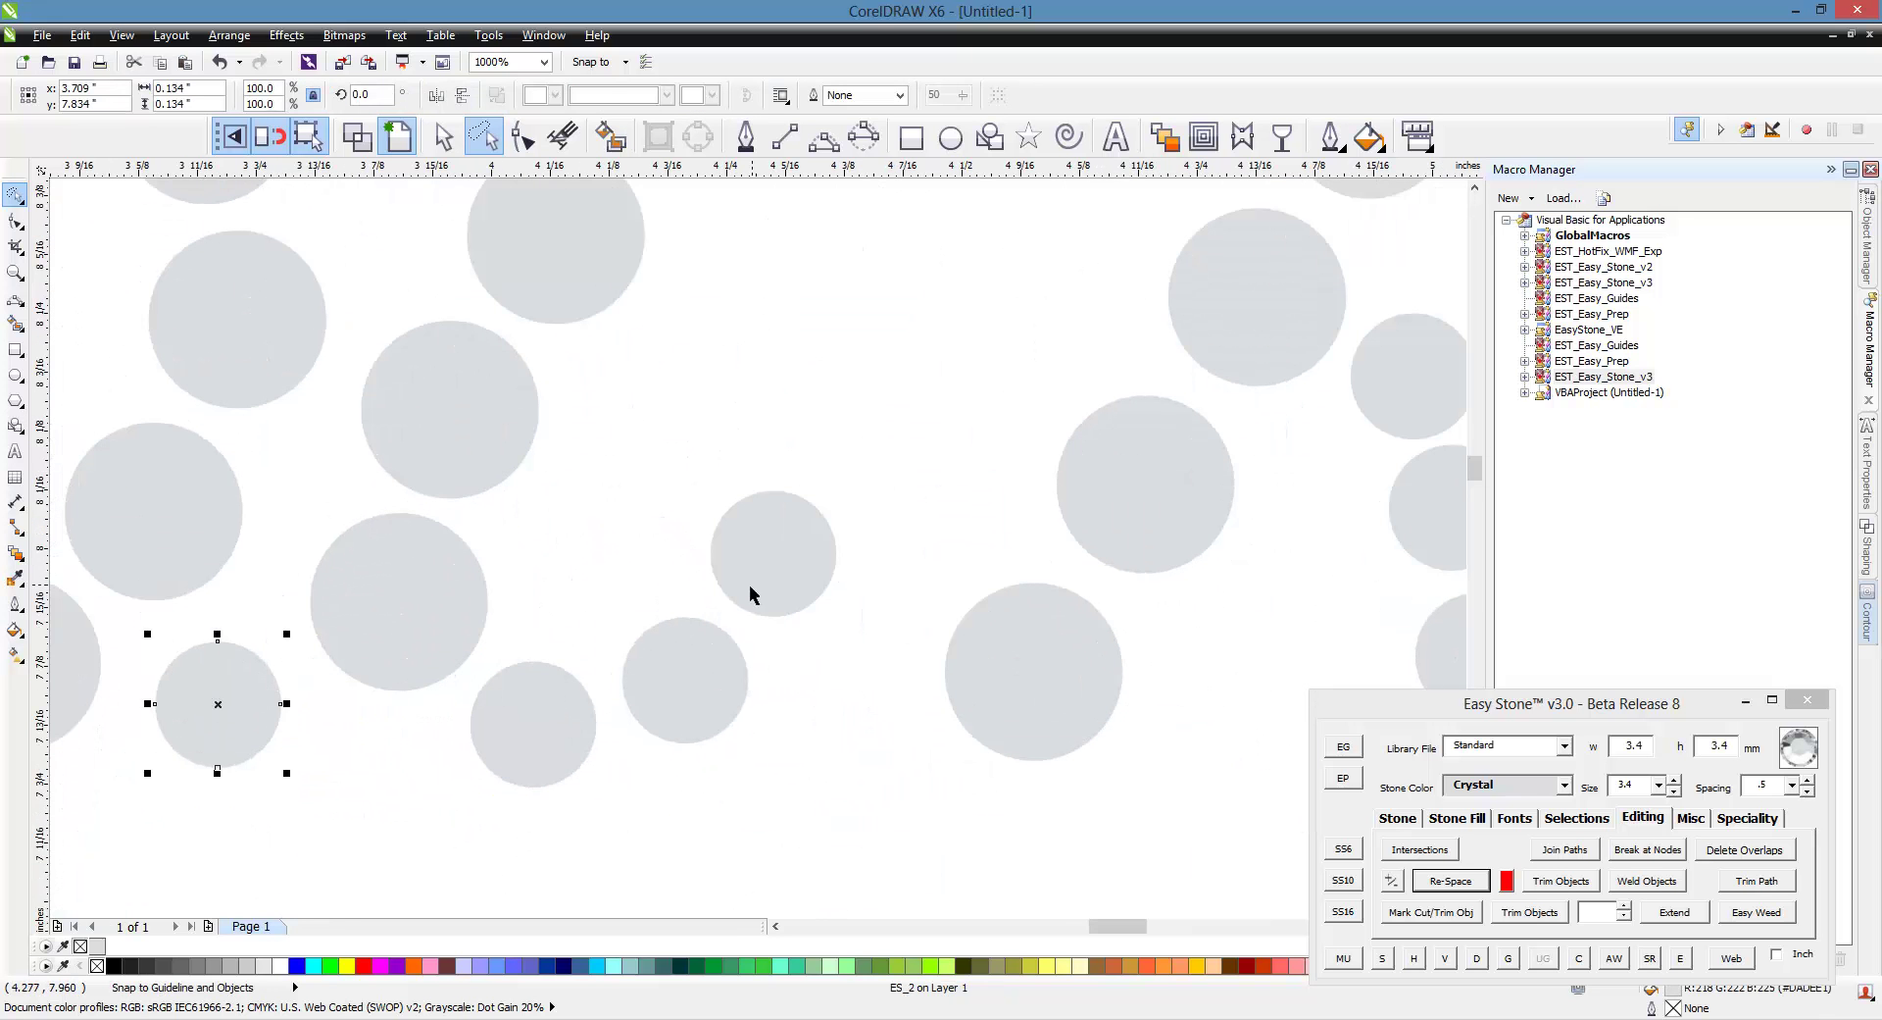
drag(778, 597, 814, 629)
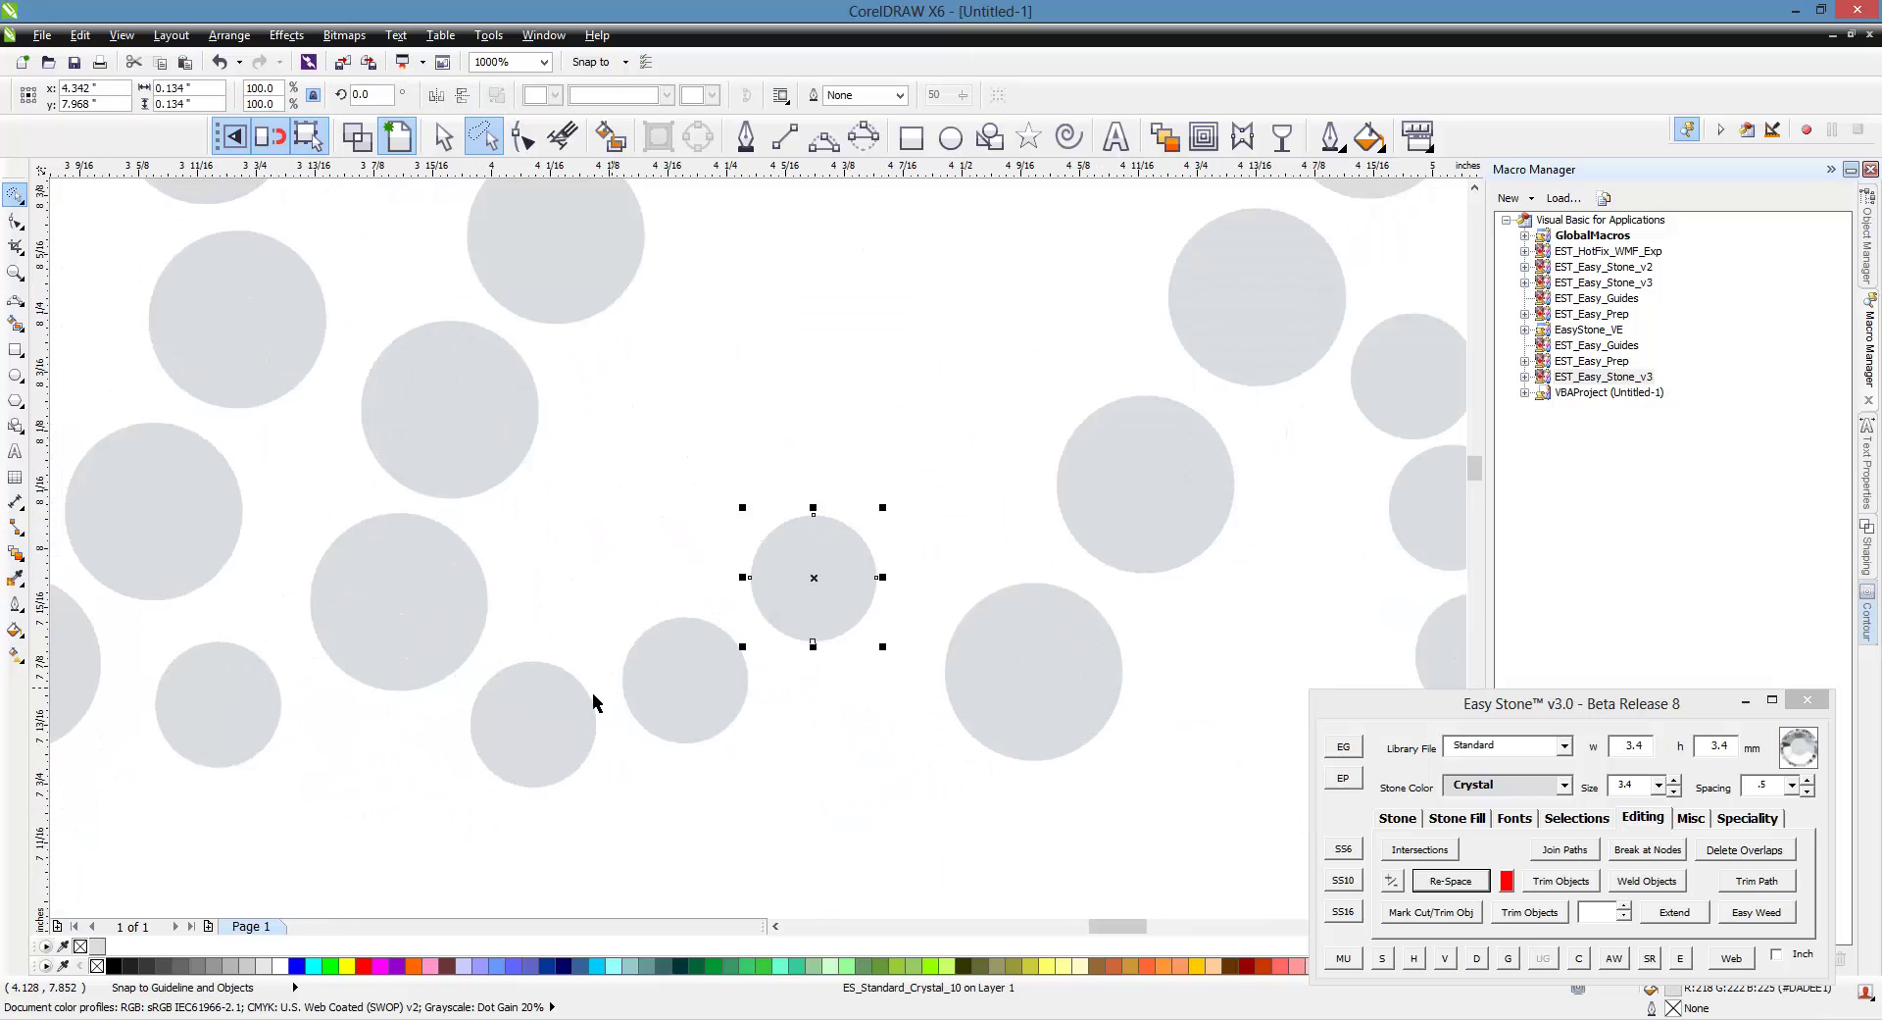
drag(562, 724, 877, 749)
drag(839, 631, 917, 505)
scroll(539, 639, down, 1)
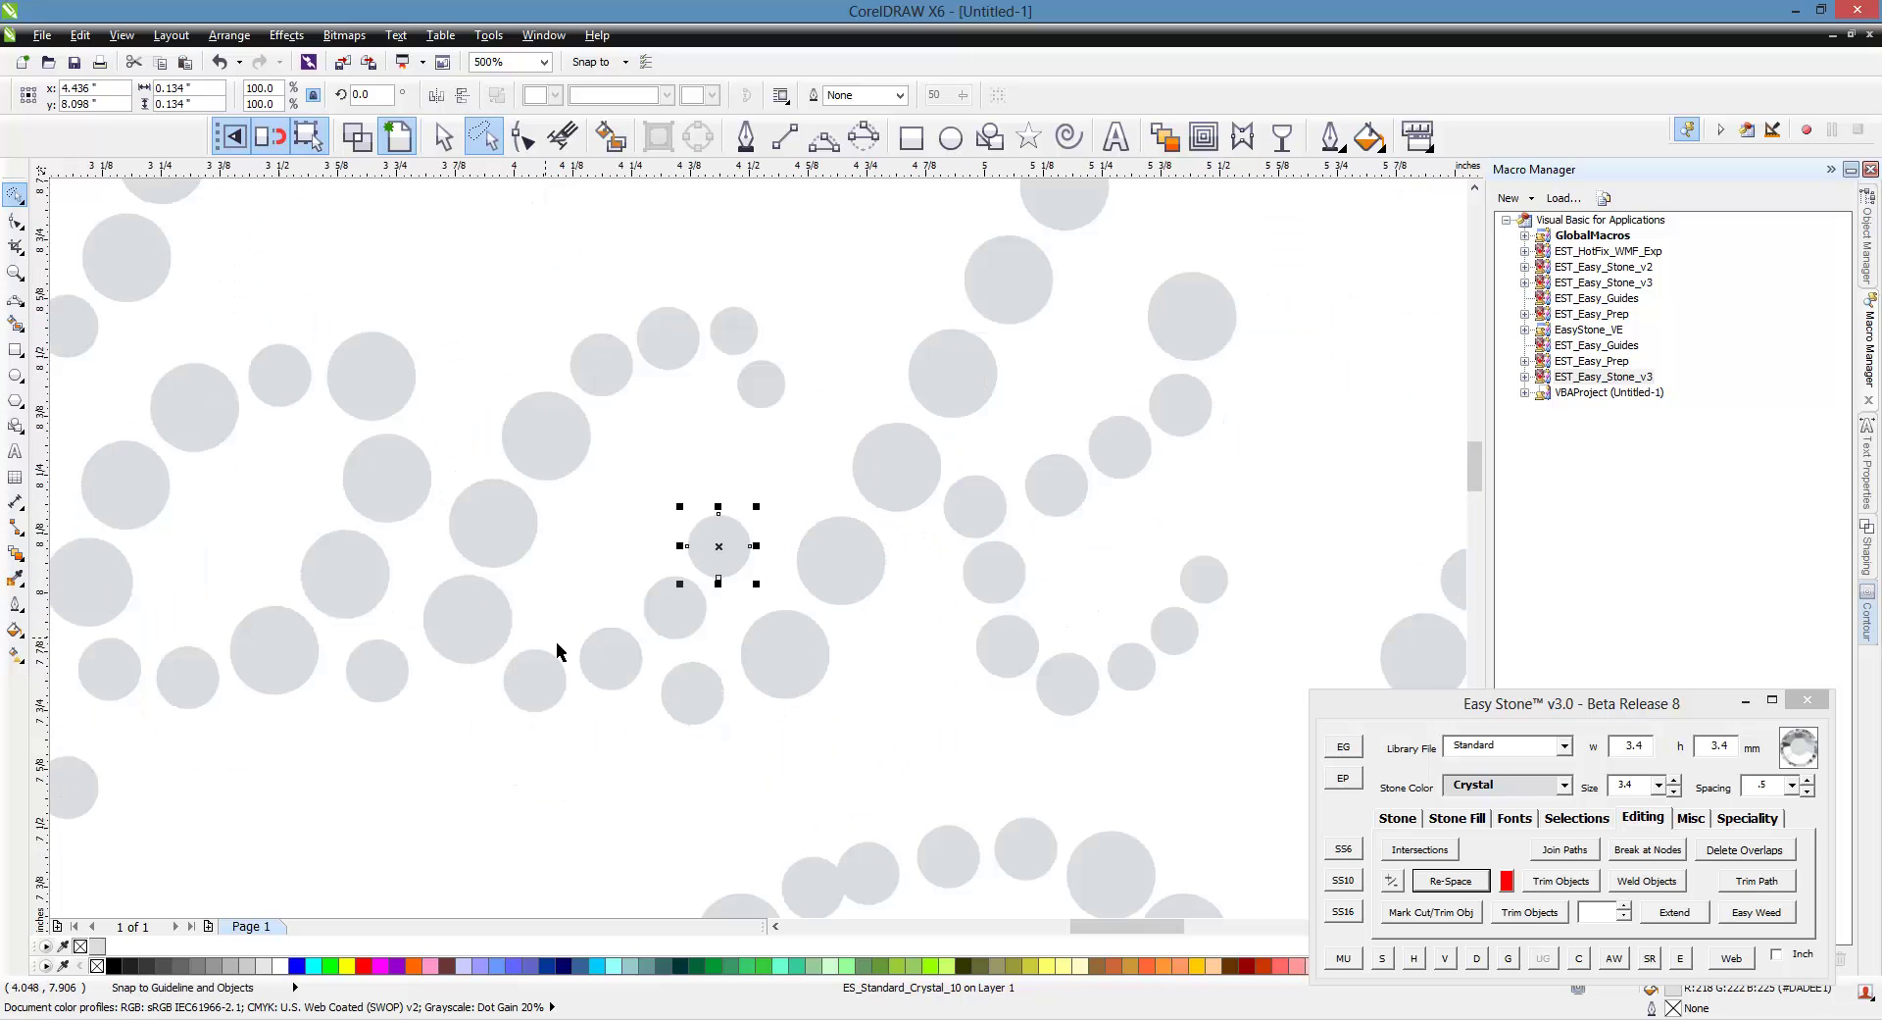
Re-space the stones of the "k" upper arm along a 3-point curve drawn through their centres, and delete the curve.
click(683, 482)
scroll(517, 524, down, 1)
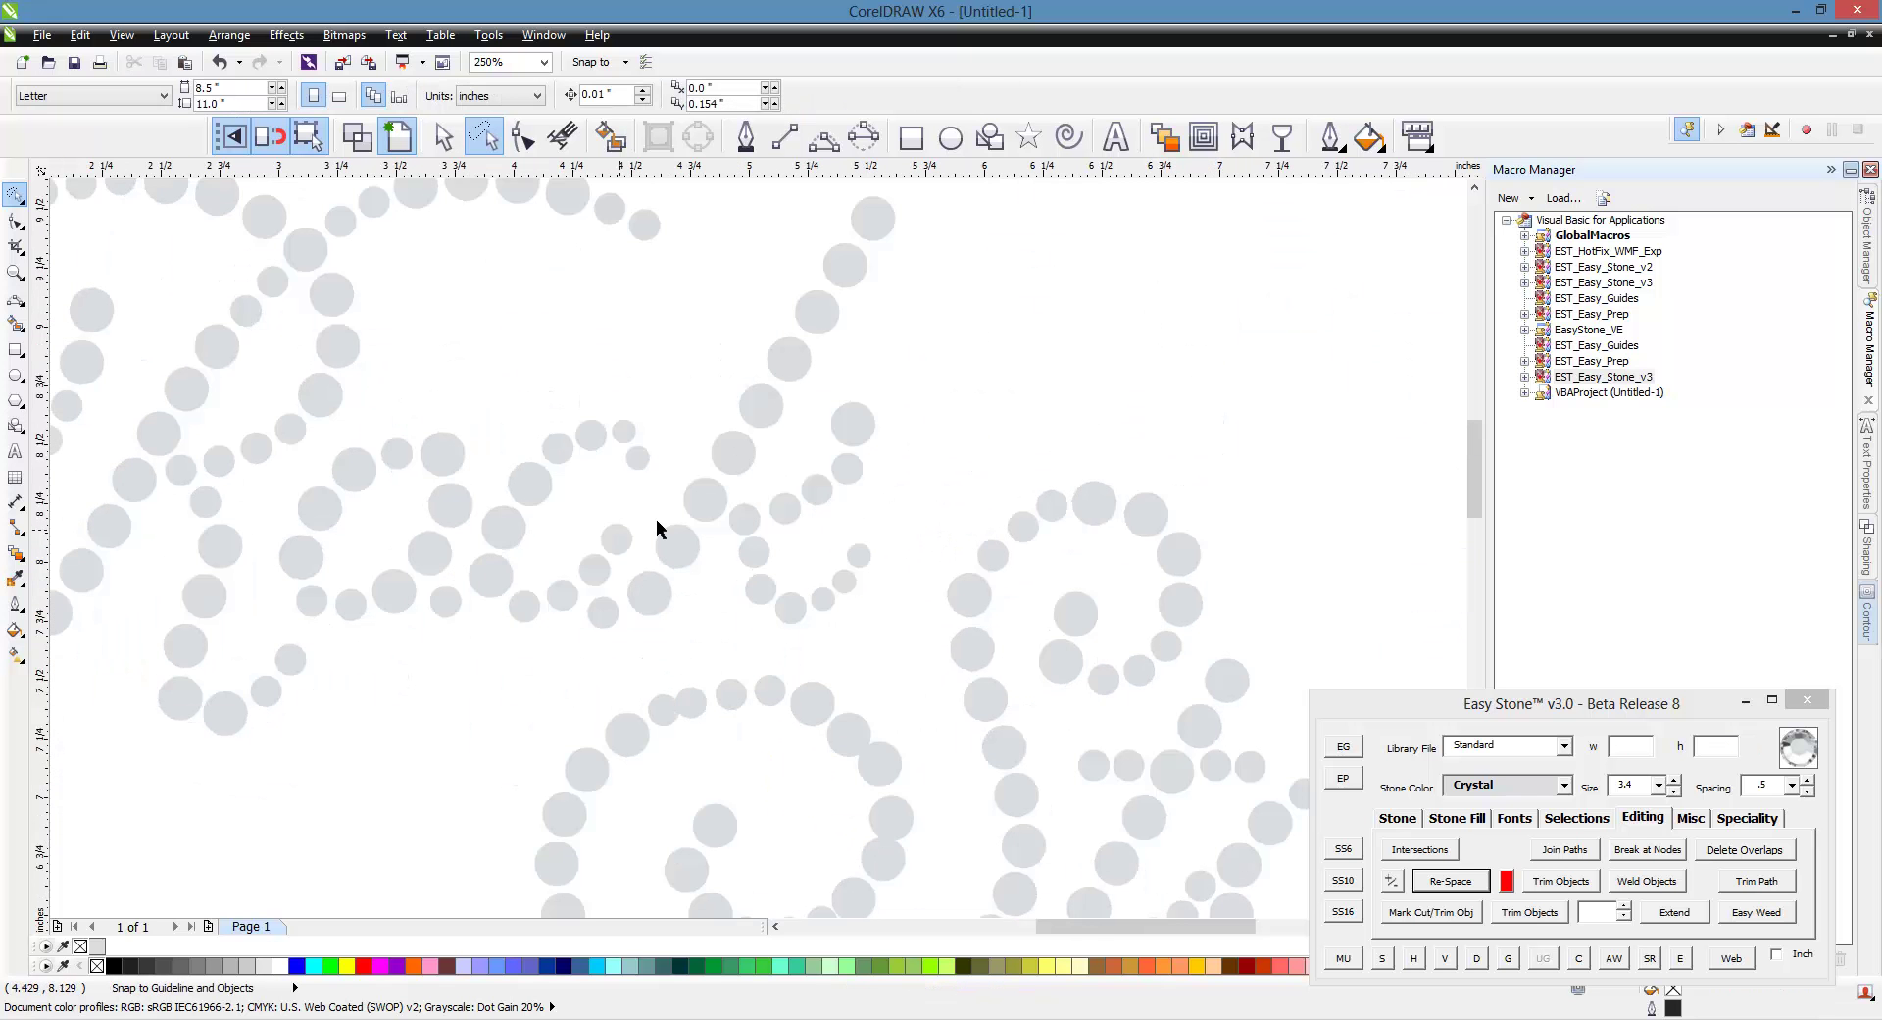
scroll(619, 561, down, 1)
scroll(619, 561, up, 1)
scroll(678, 620, up, 1)
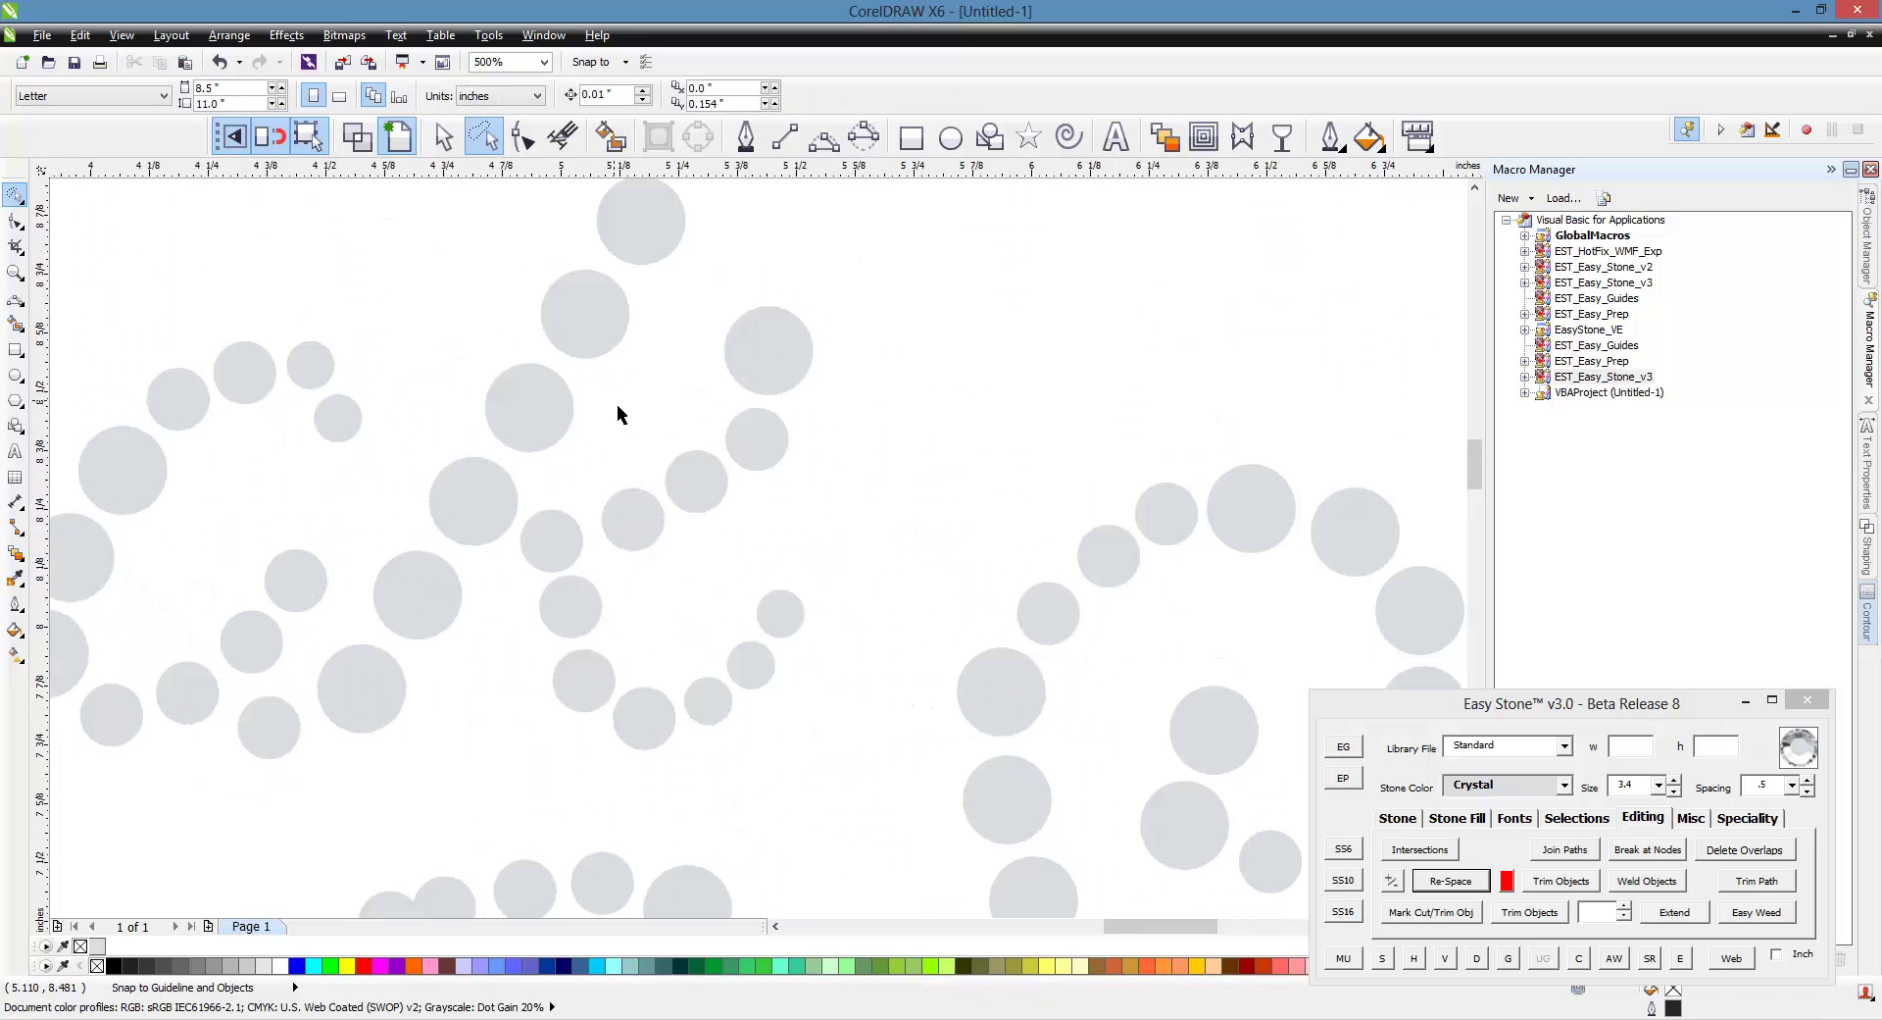
click(824, 137)
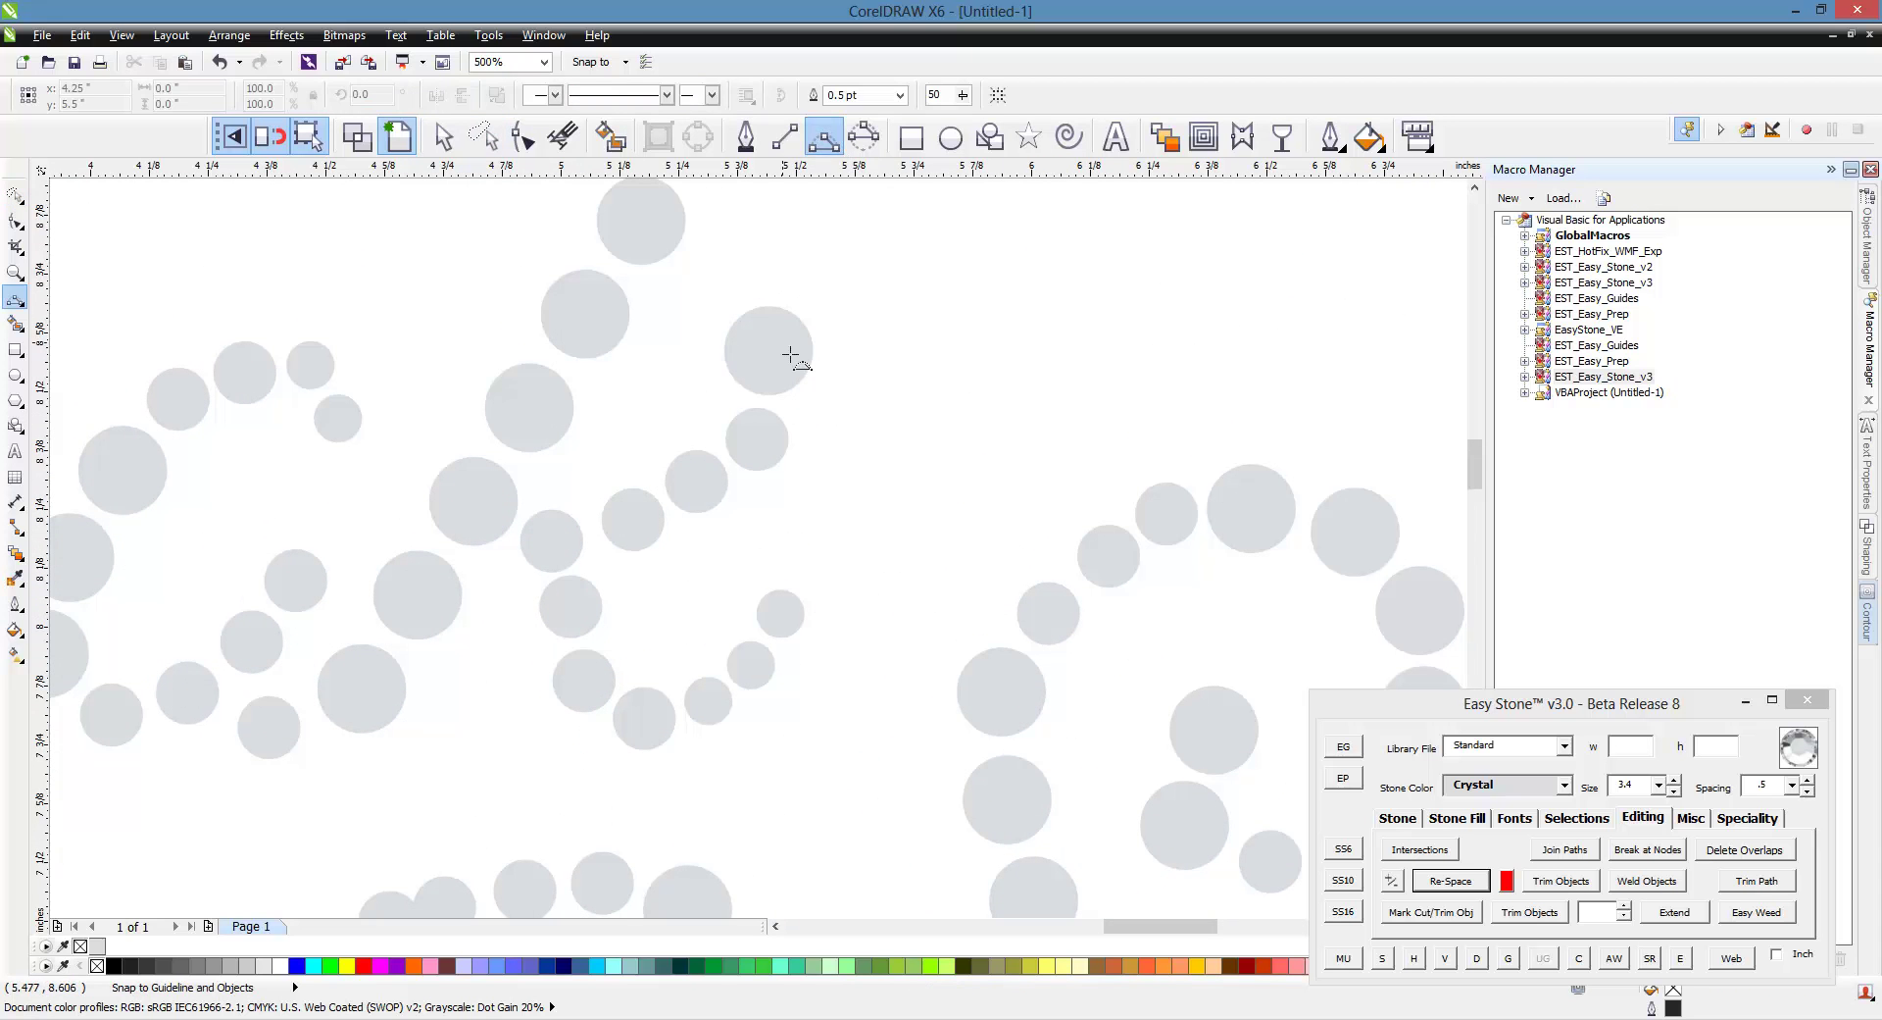
drag(745, 413, 552, 540)
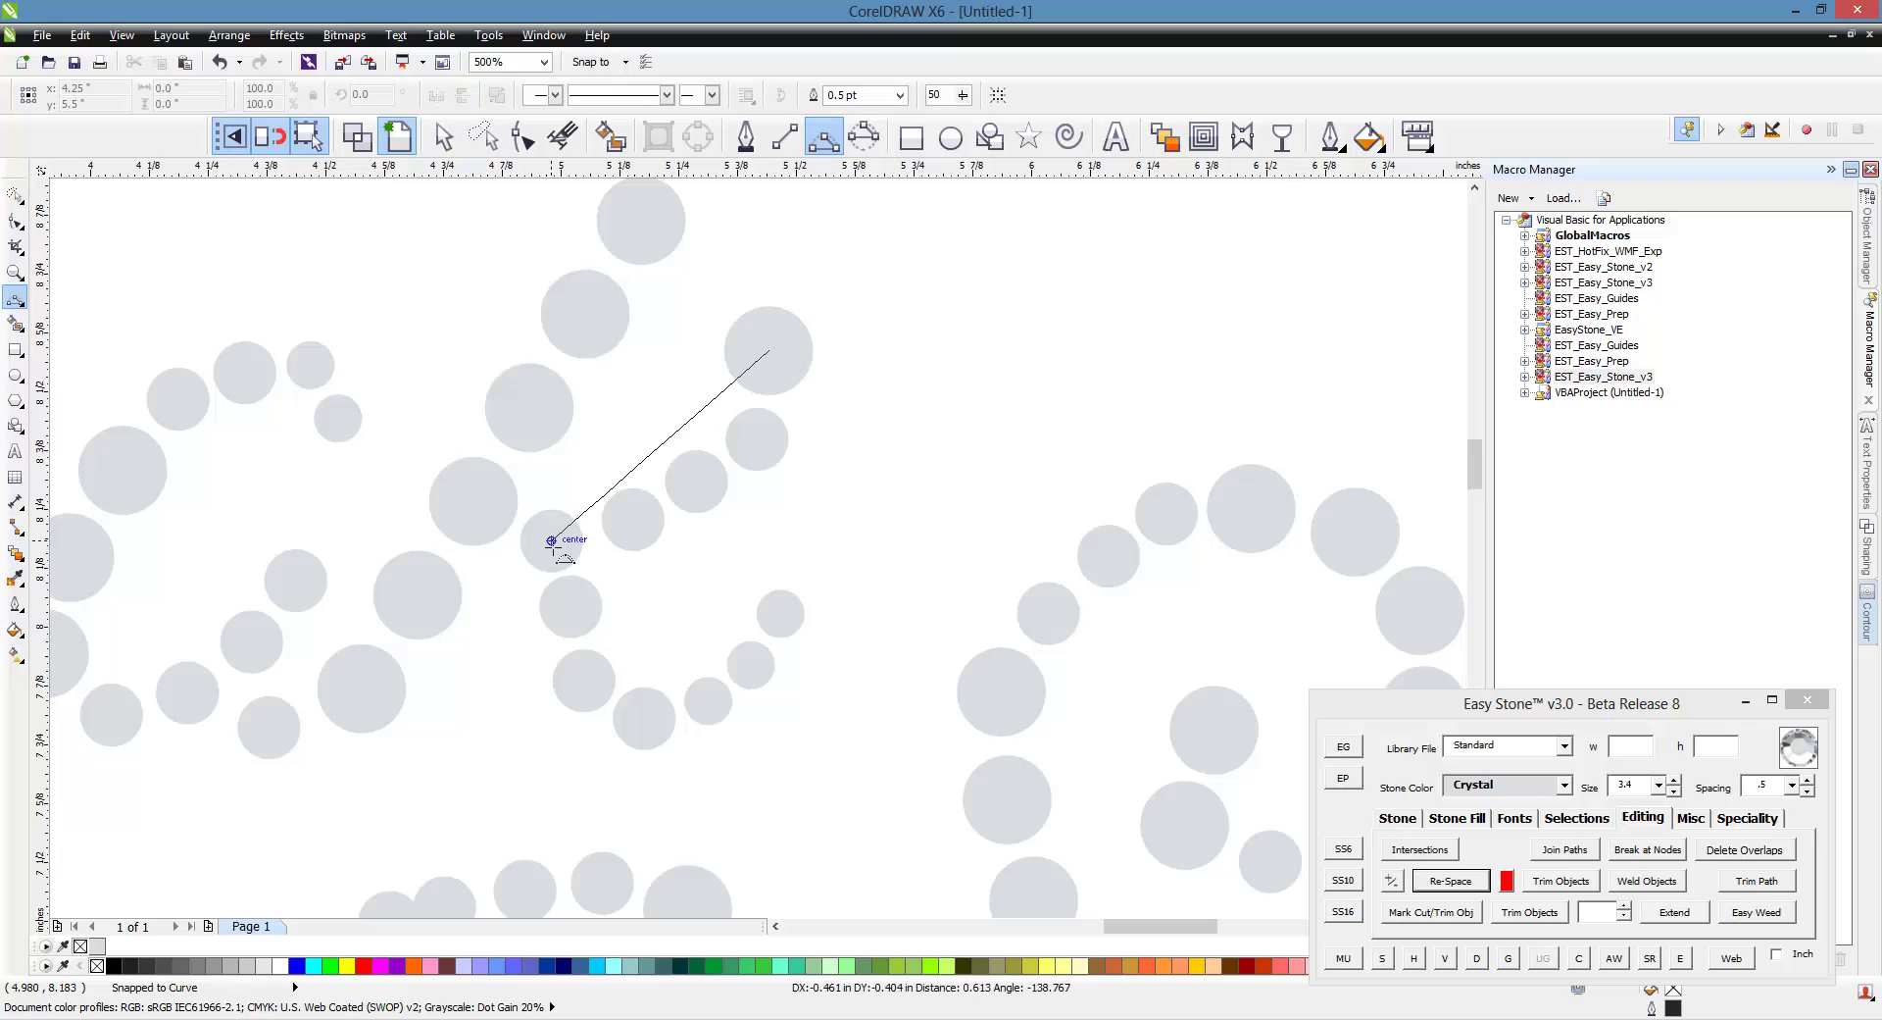
click(747, 486)
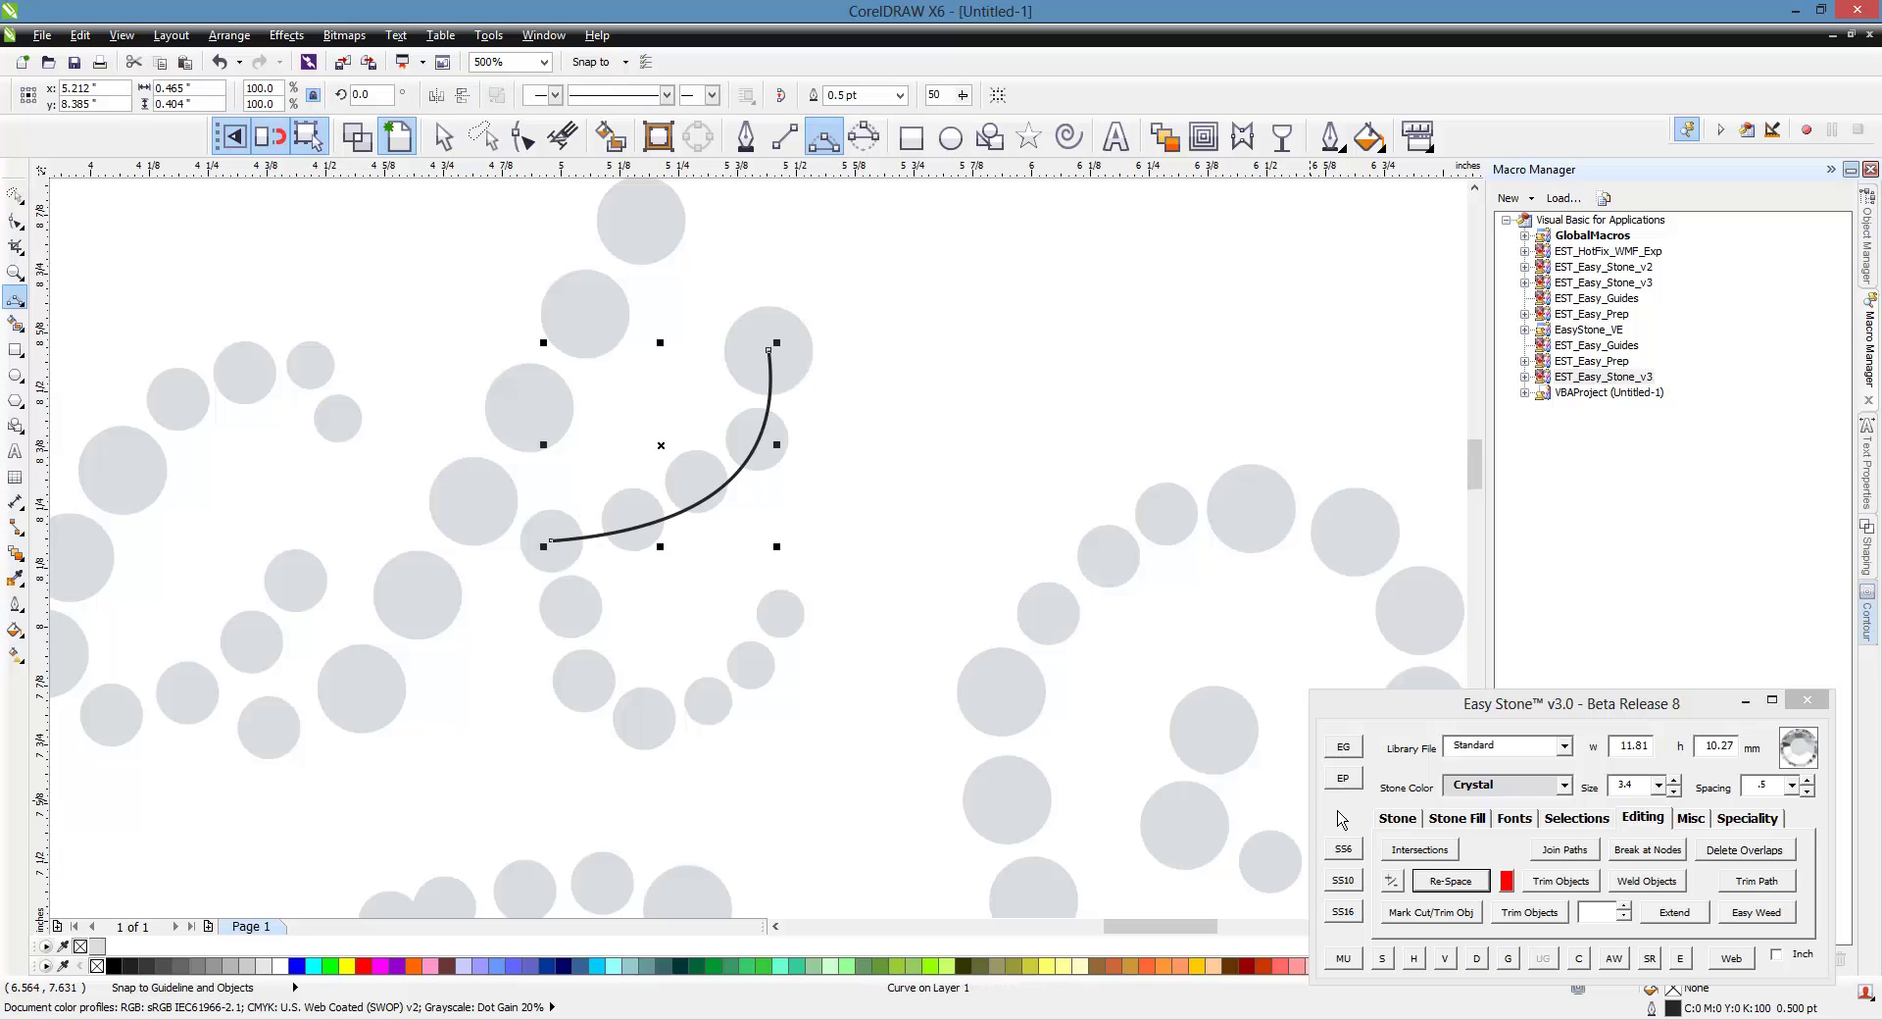
click(1459, 893)
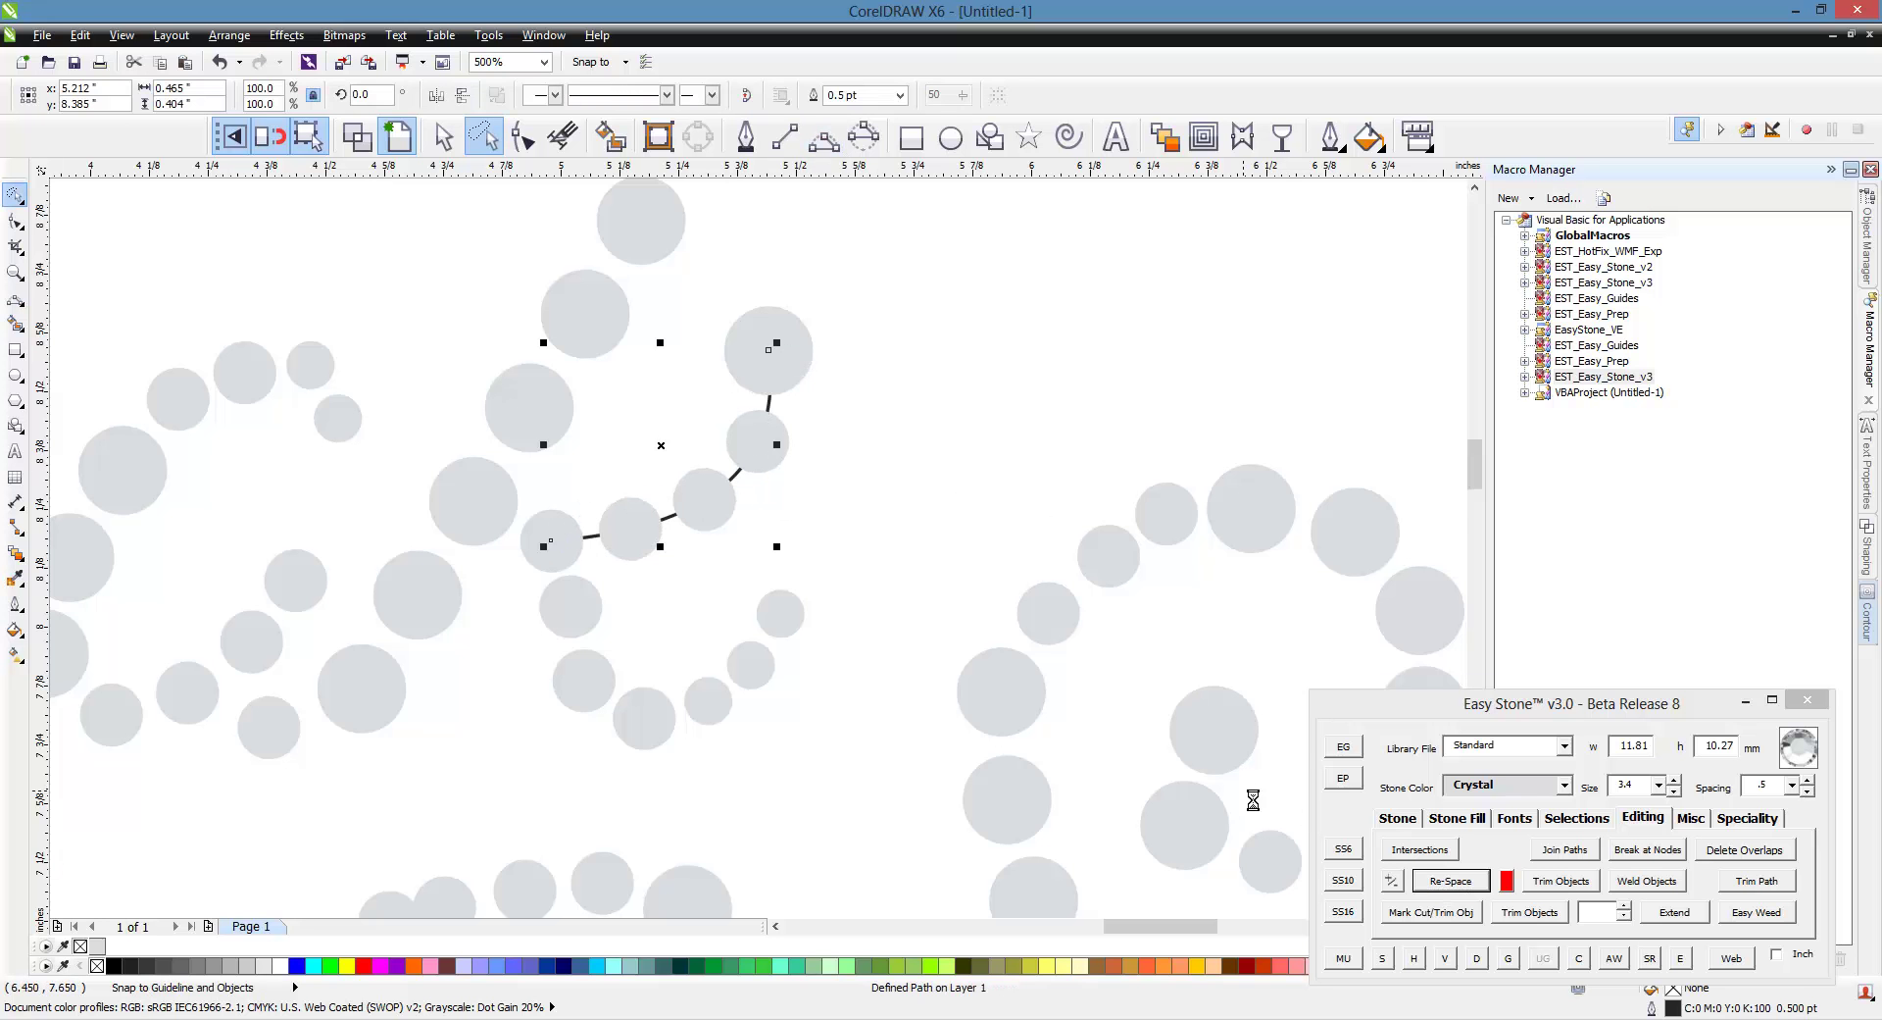
key(Delete)
Draw connected 3-point curves from the inner end stone of the "S" upper spiral around its top to the outer left side.
scroll(770, 440, down, 1)
scroll(604, 425, down, 3)
scroll(822, 521, up, 3)
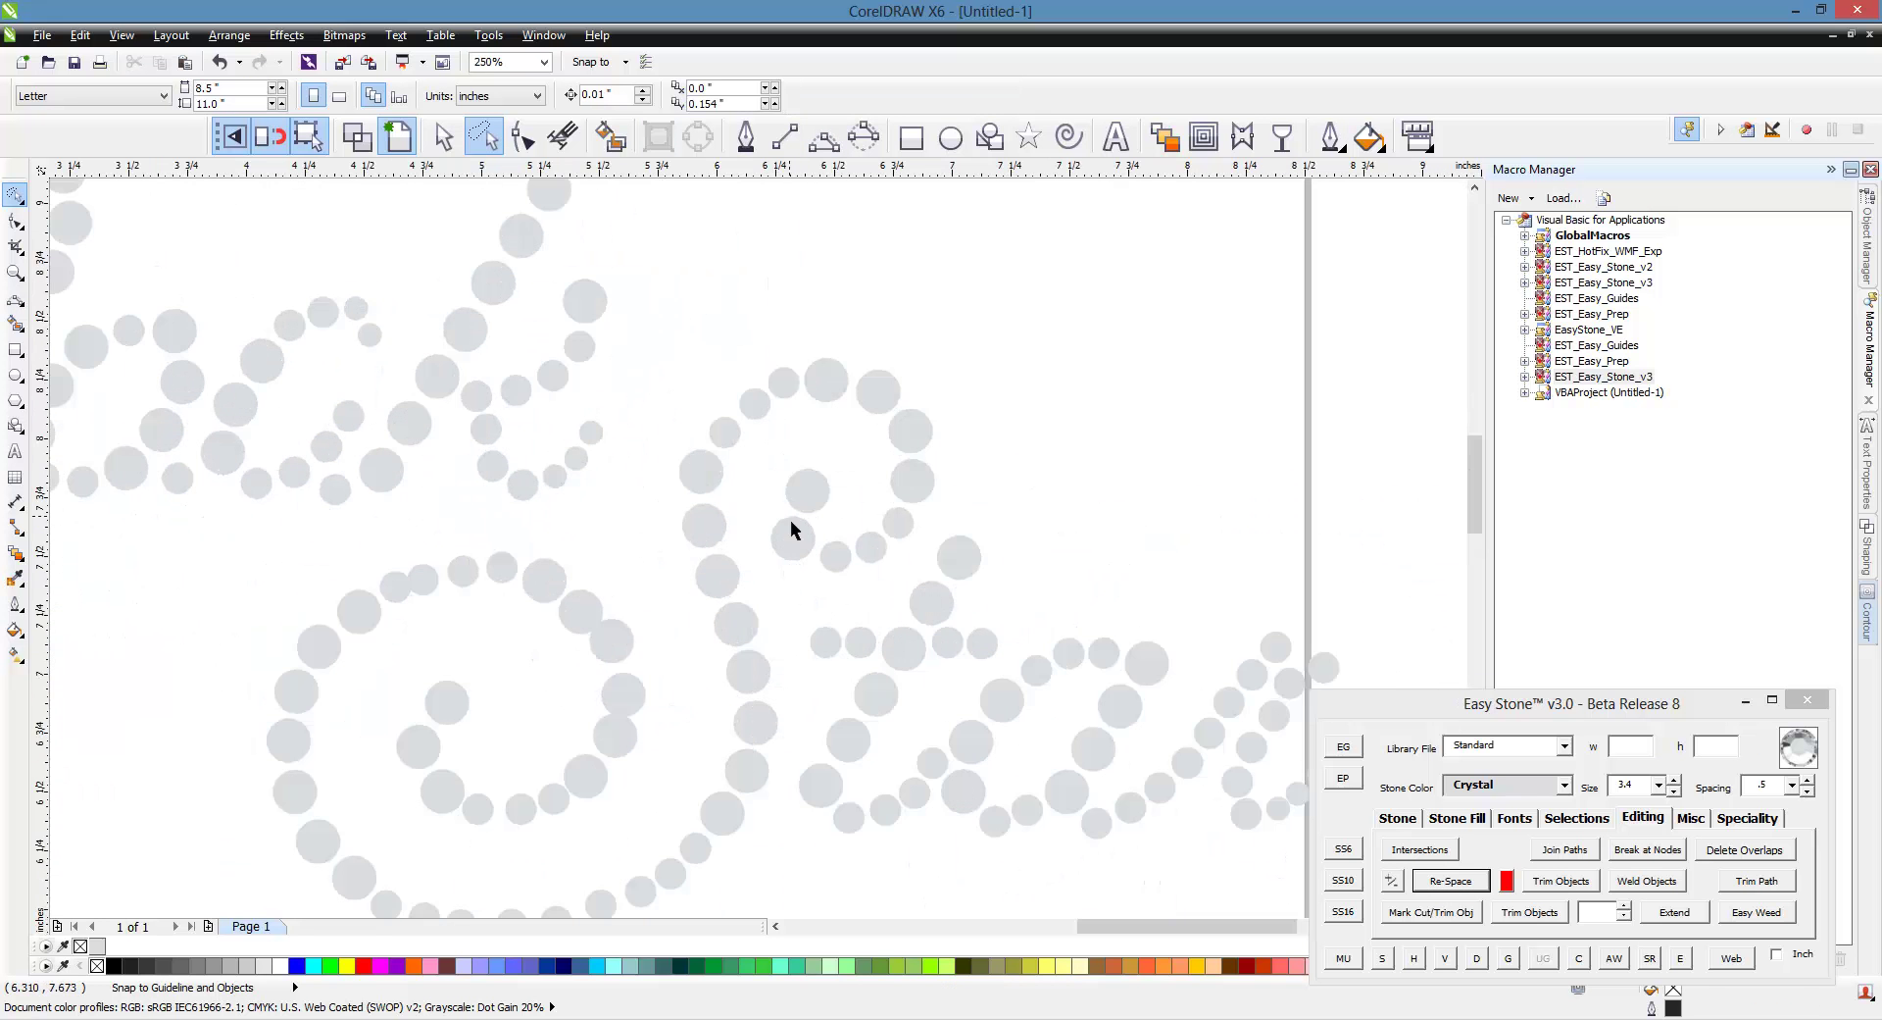
click(824, 137)
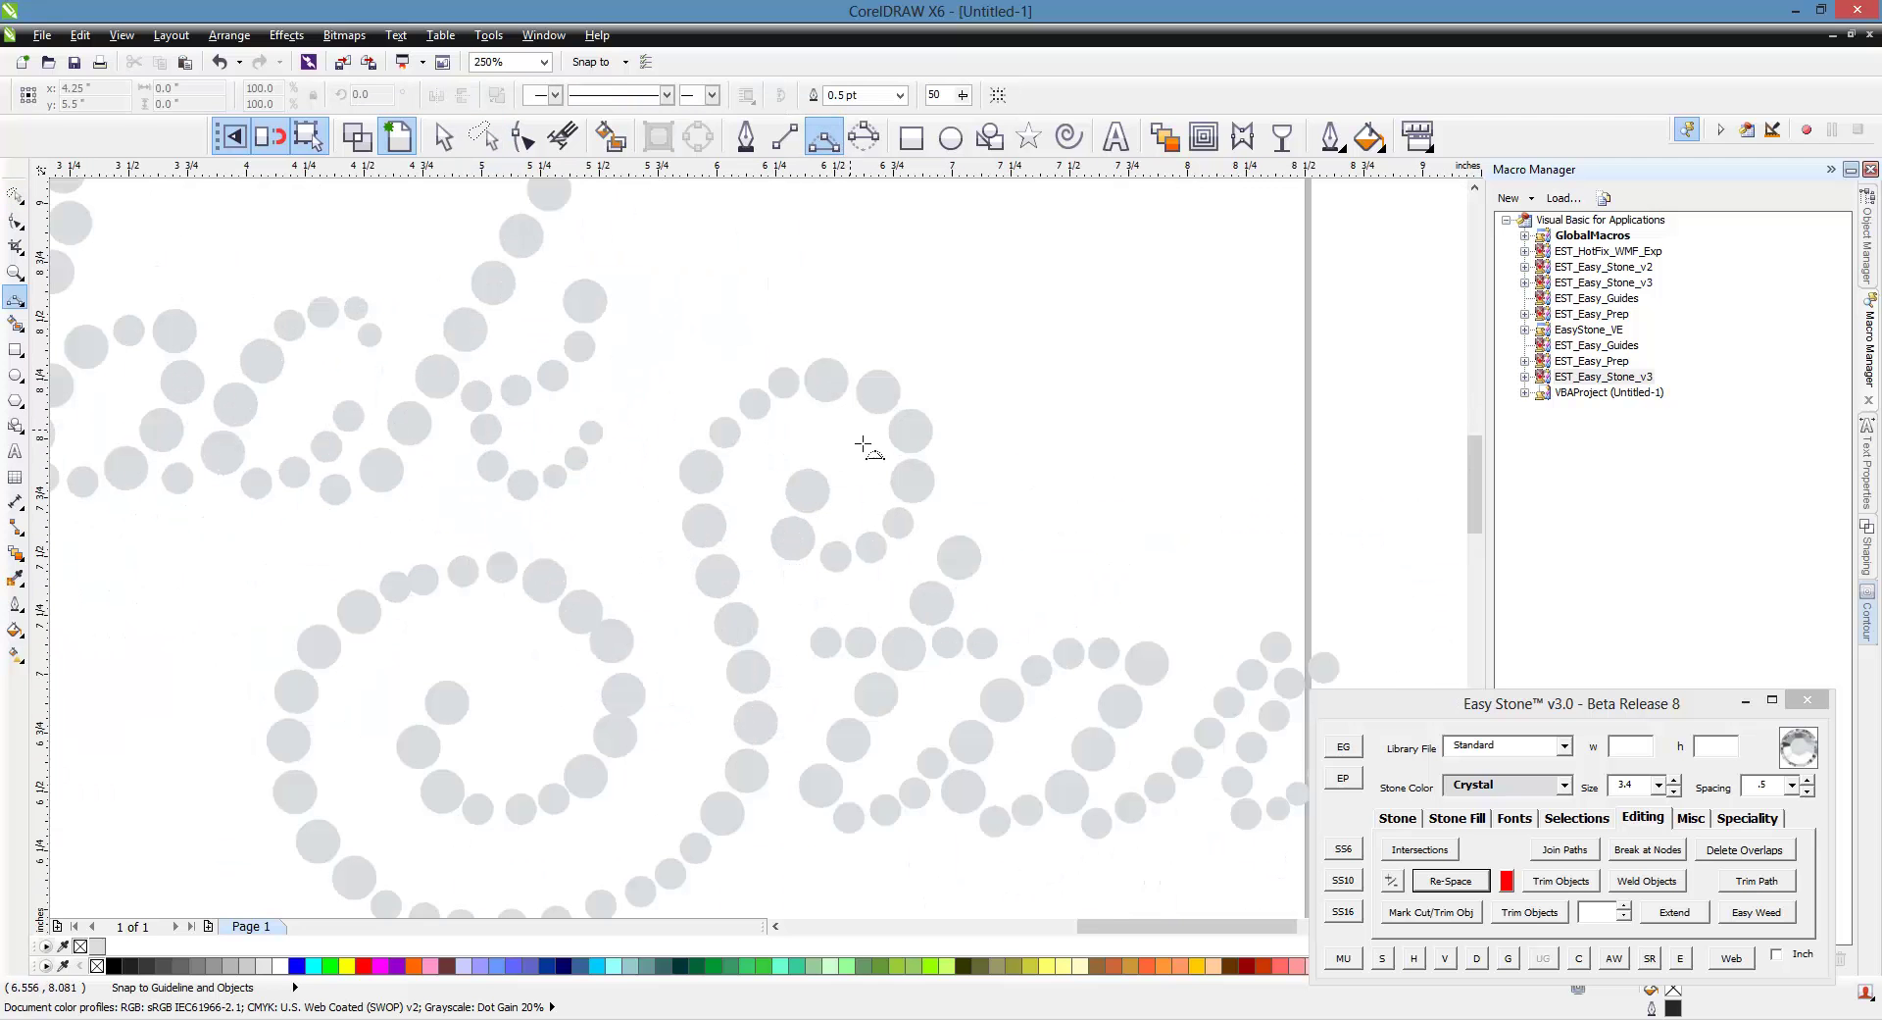
click(808, 490)
drag(861, 537, 701, 472)
click(815, 558)
click(925, 479)
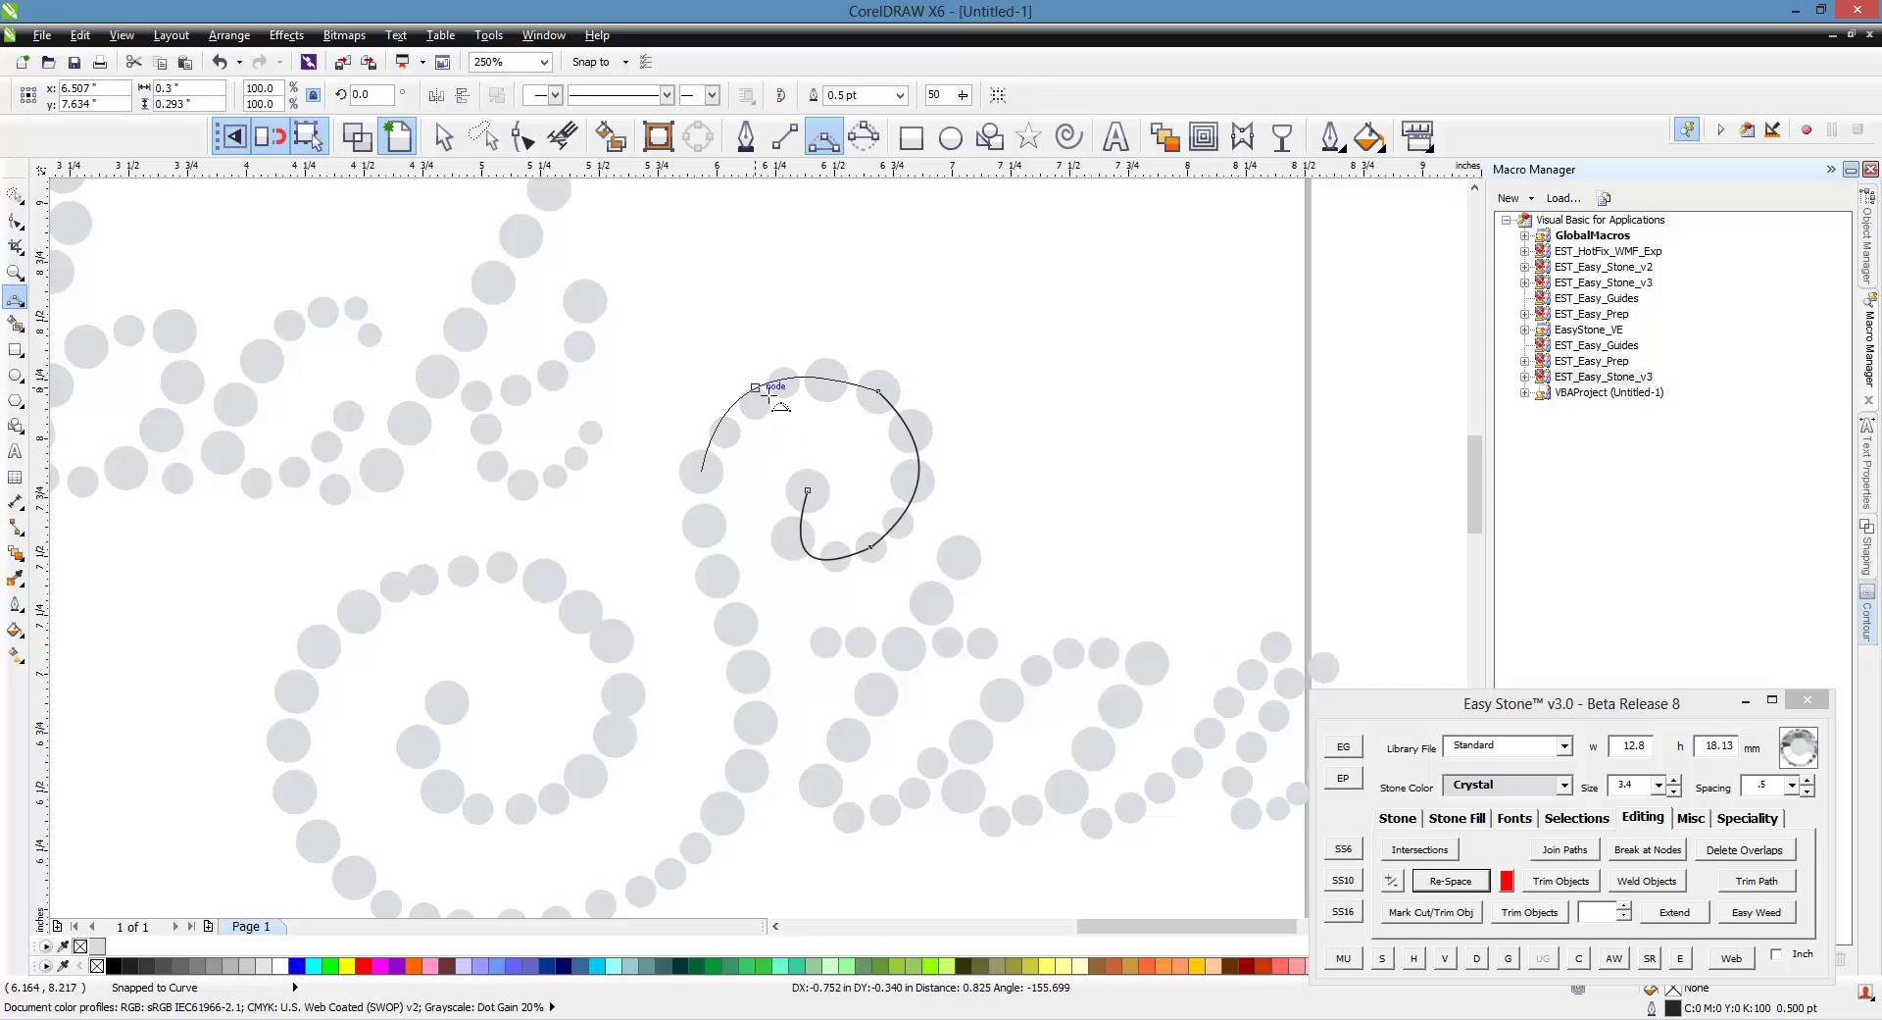
click(756, 390)
click(703, 472)
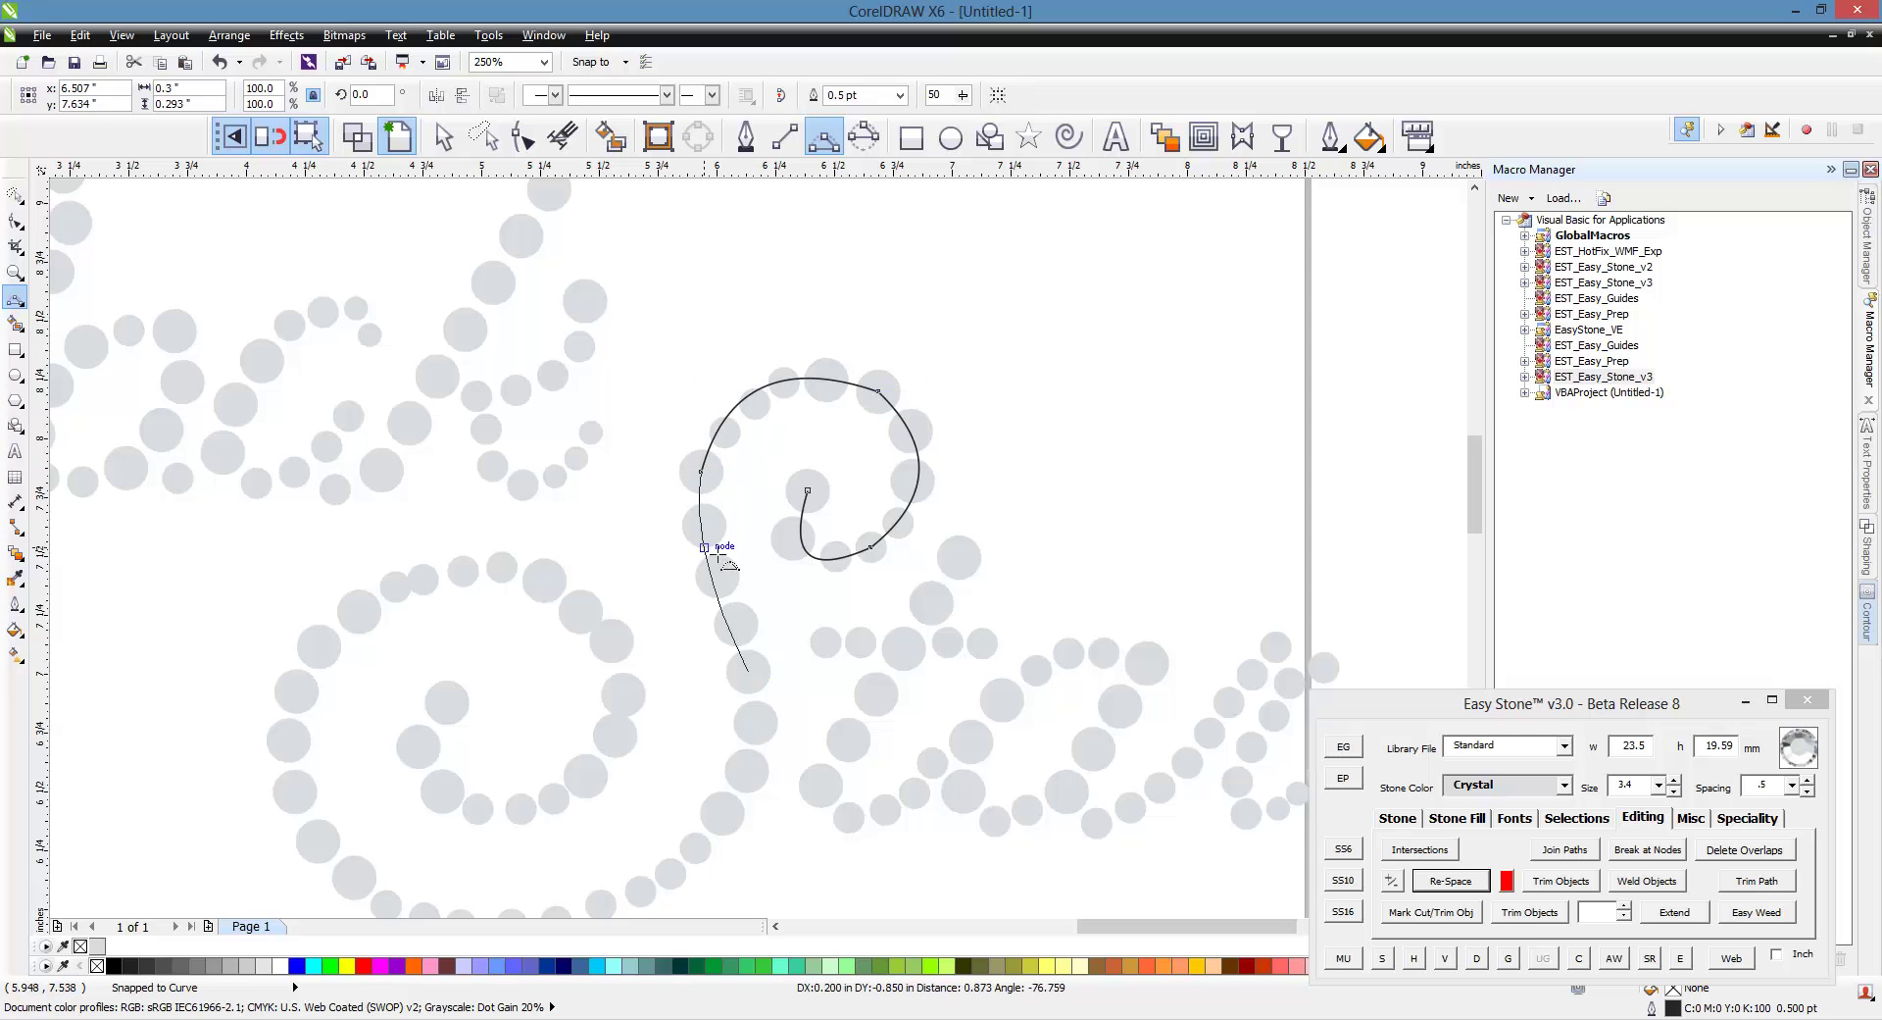
Continue the curve down the "S" spine and around the bottom to the outer left side of the lower spiral.
double_click(758, 686)
drag(757, 686, 673, 873)
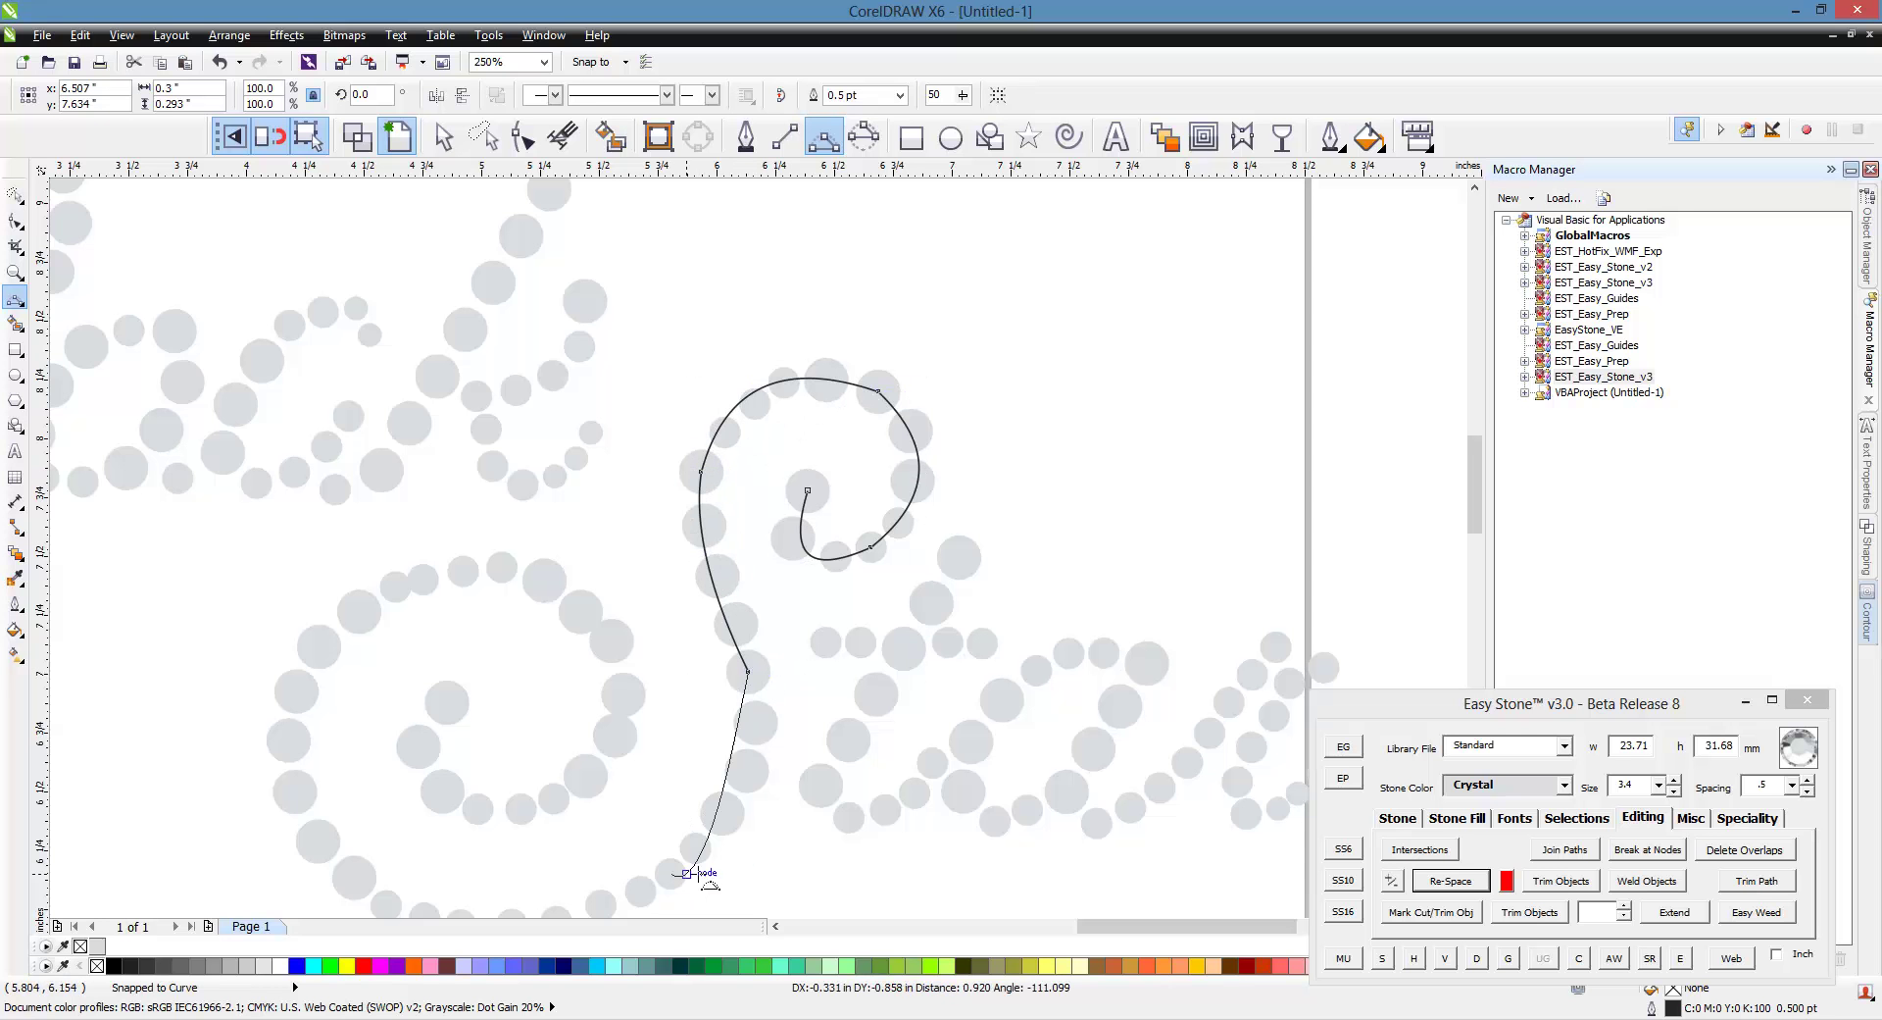
double_click(751, 800)
scroll(751, 802, down, 3)
scroll(771, 741, up, 3)
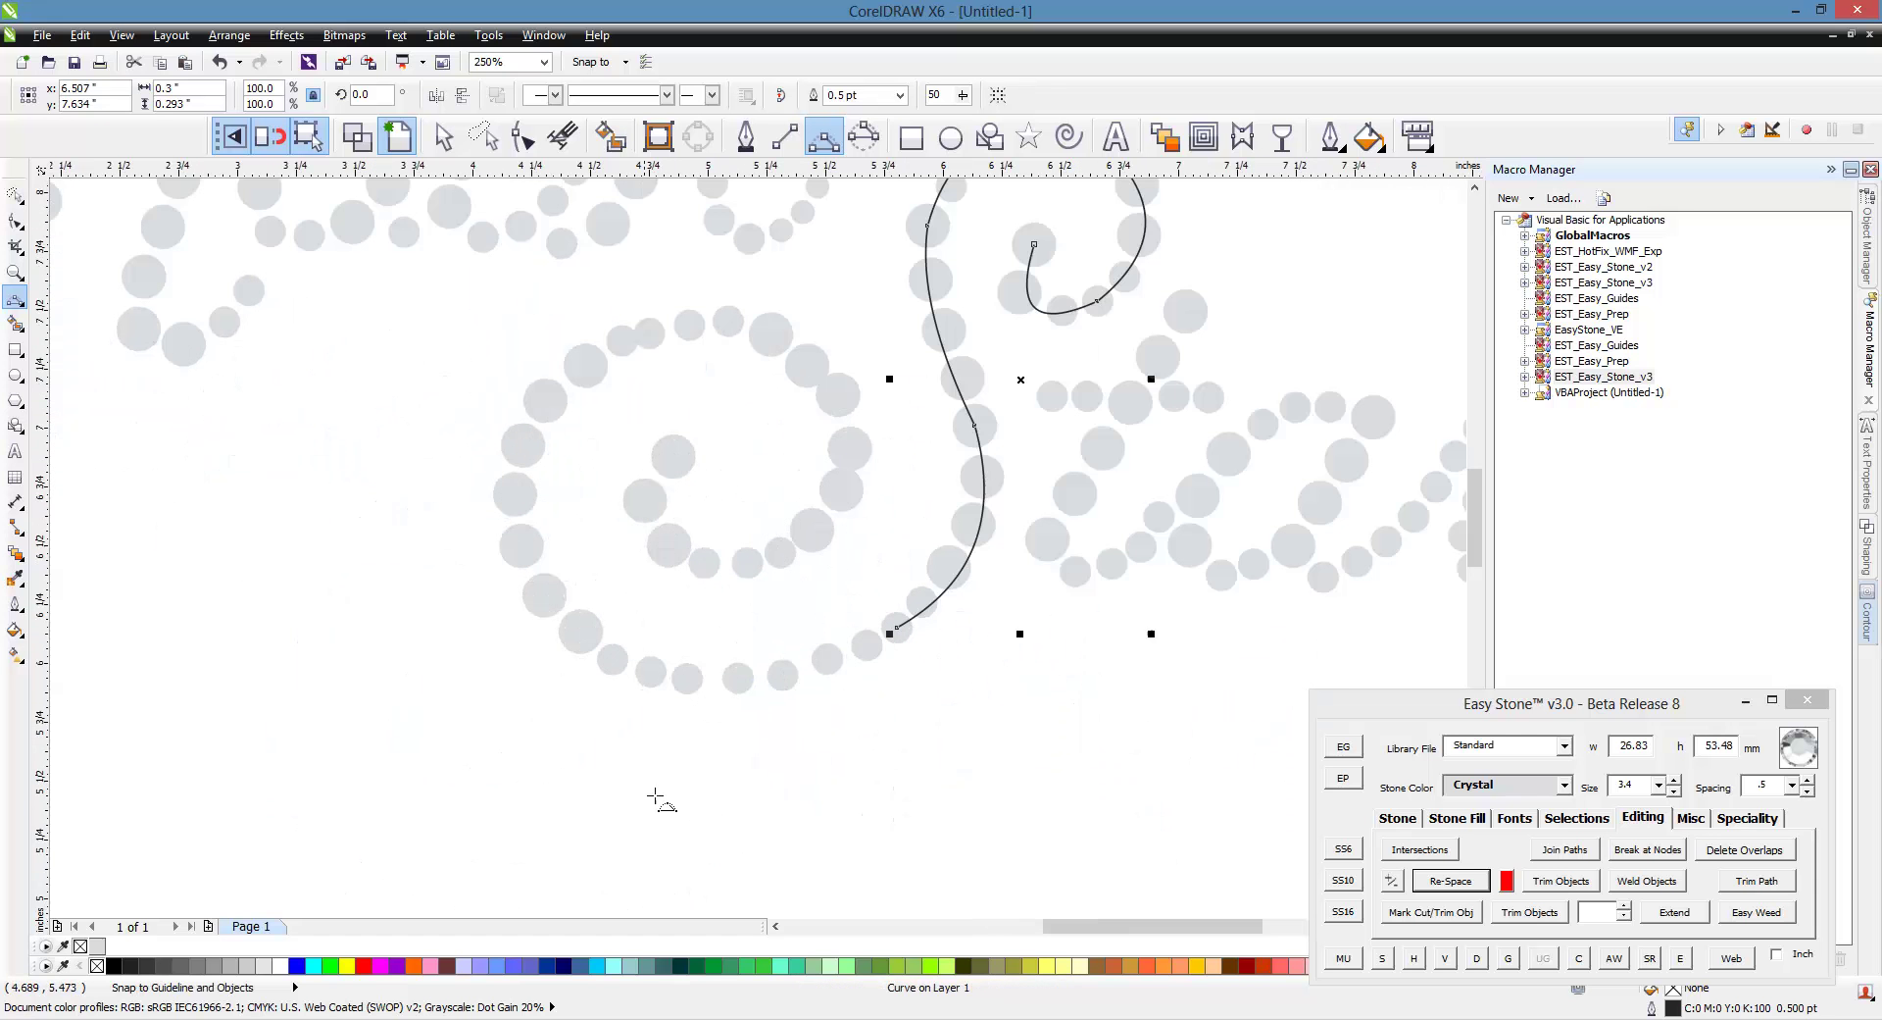
click(892, 630)
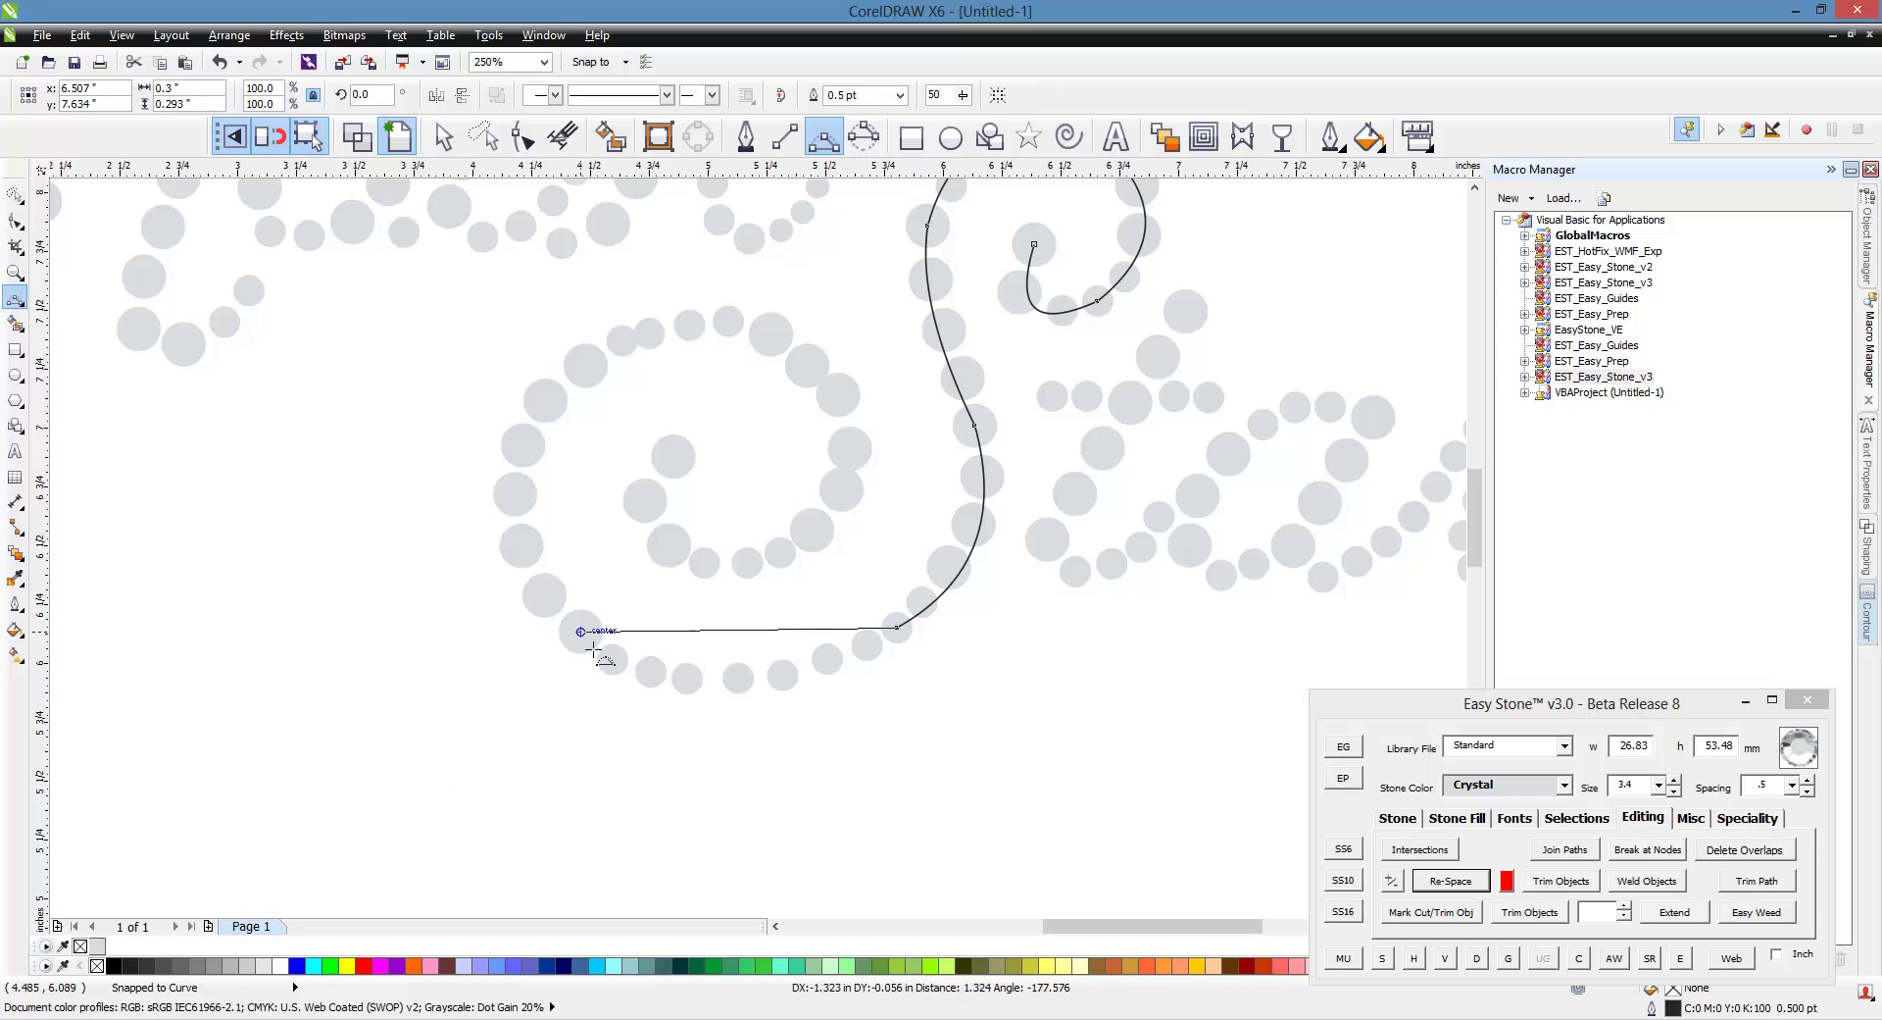
click(580, 630)
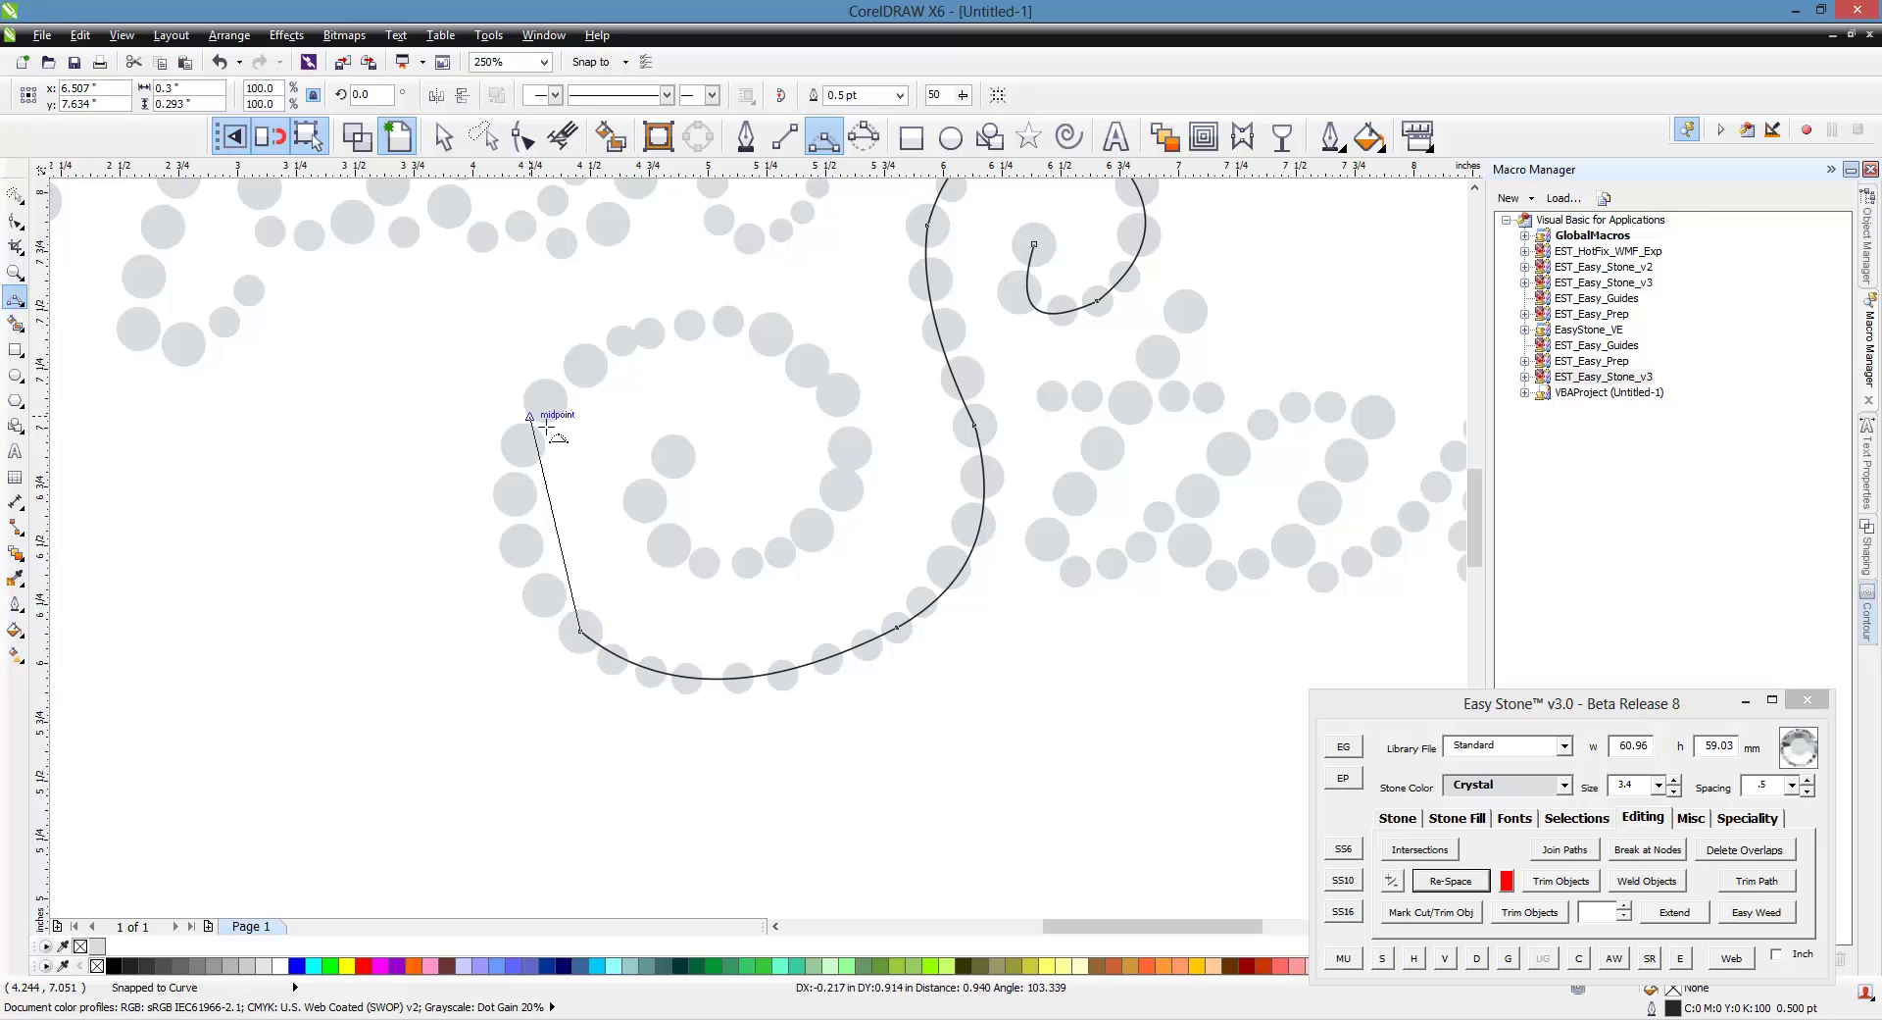
click(523, 446)
double_click(523, 446)
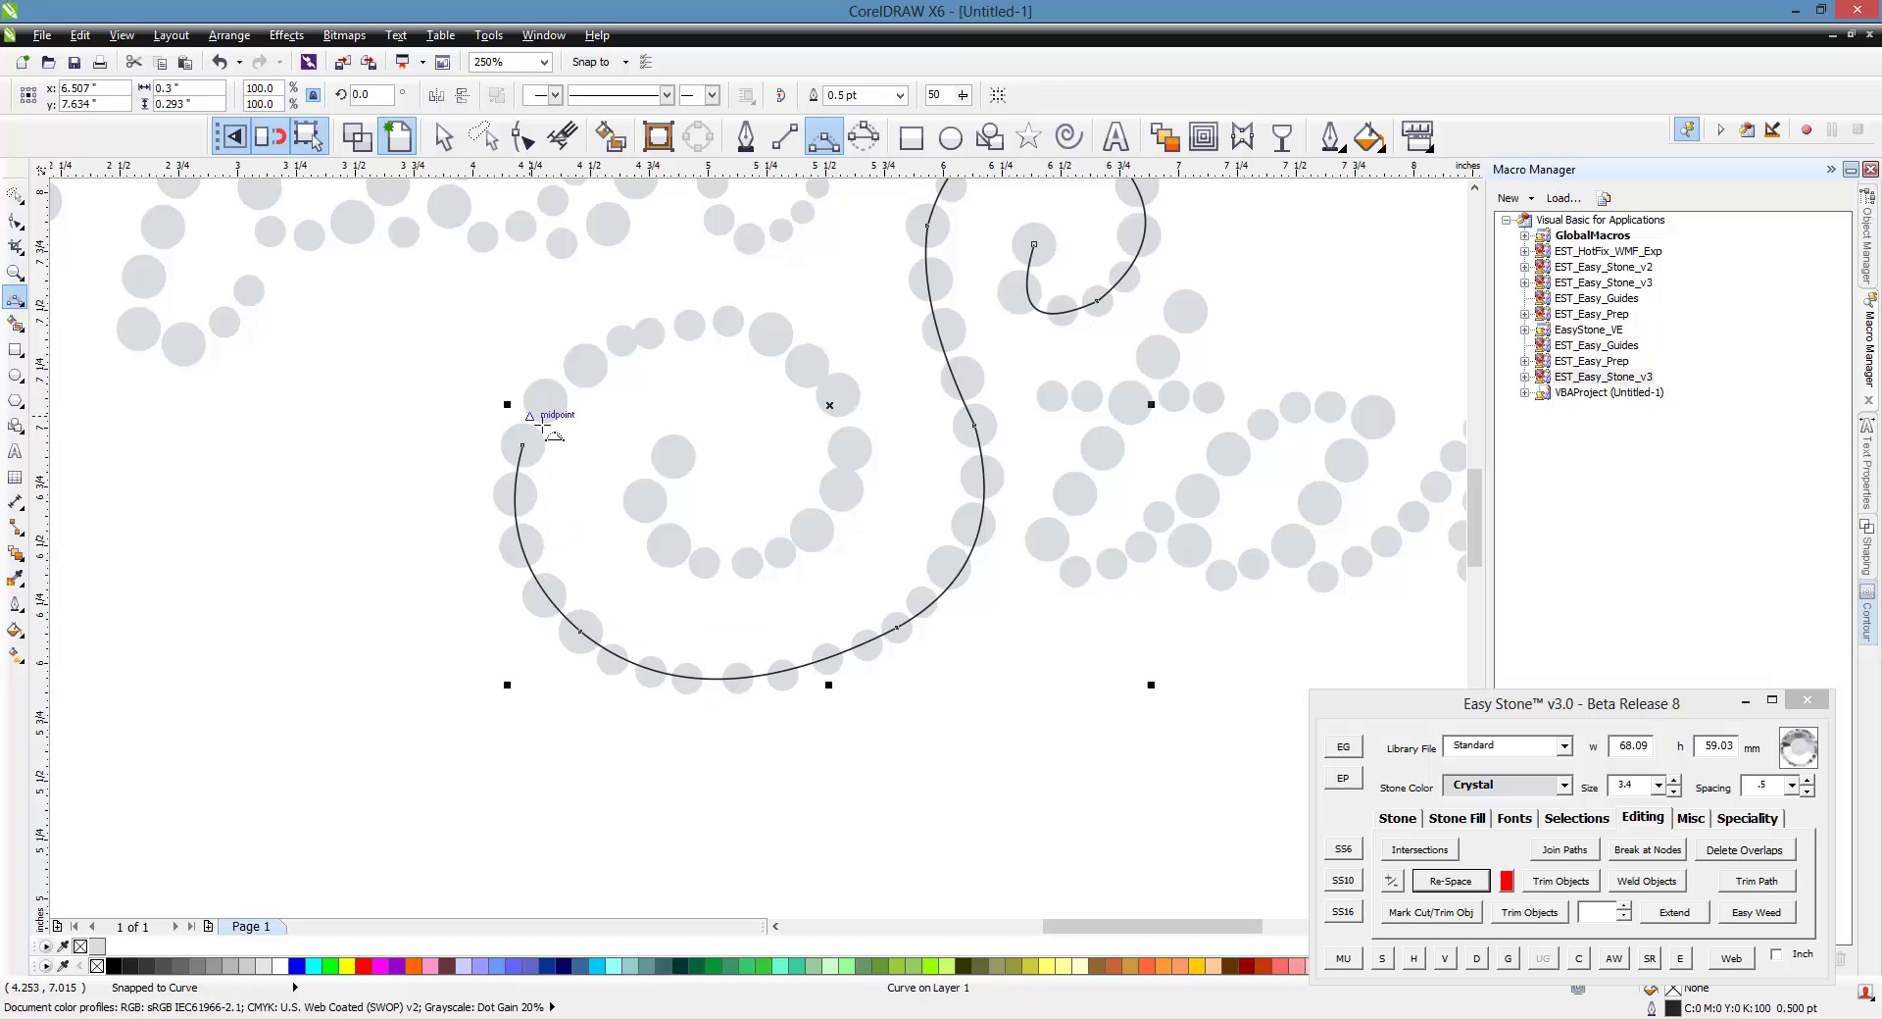
Extend the curve over the top of the lower "S" spiral and inward to its innermost end stone.
click(523, 446)
click(728, 320)
click(731, 321)
click(843, 485)
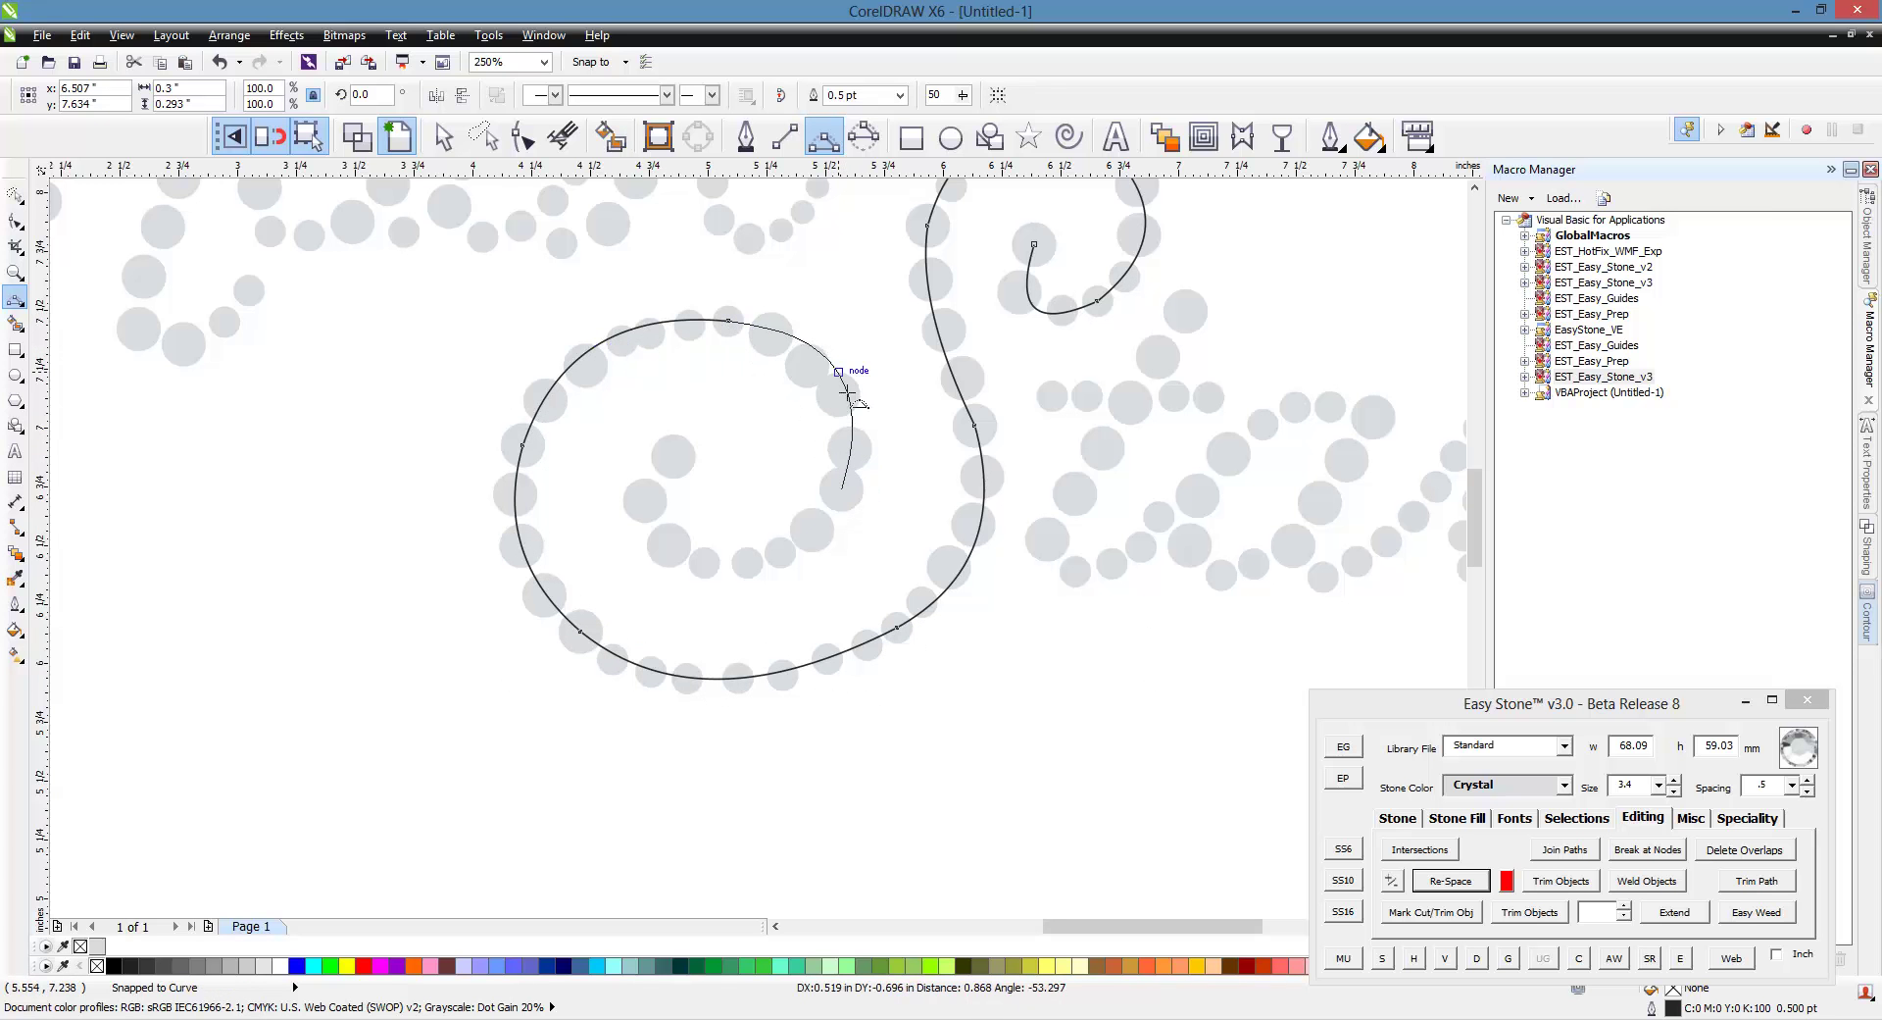
click(841, 485)
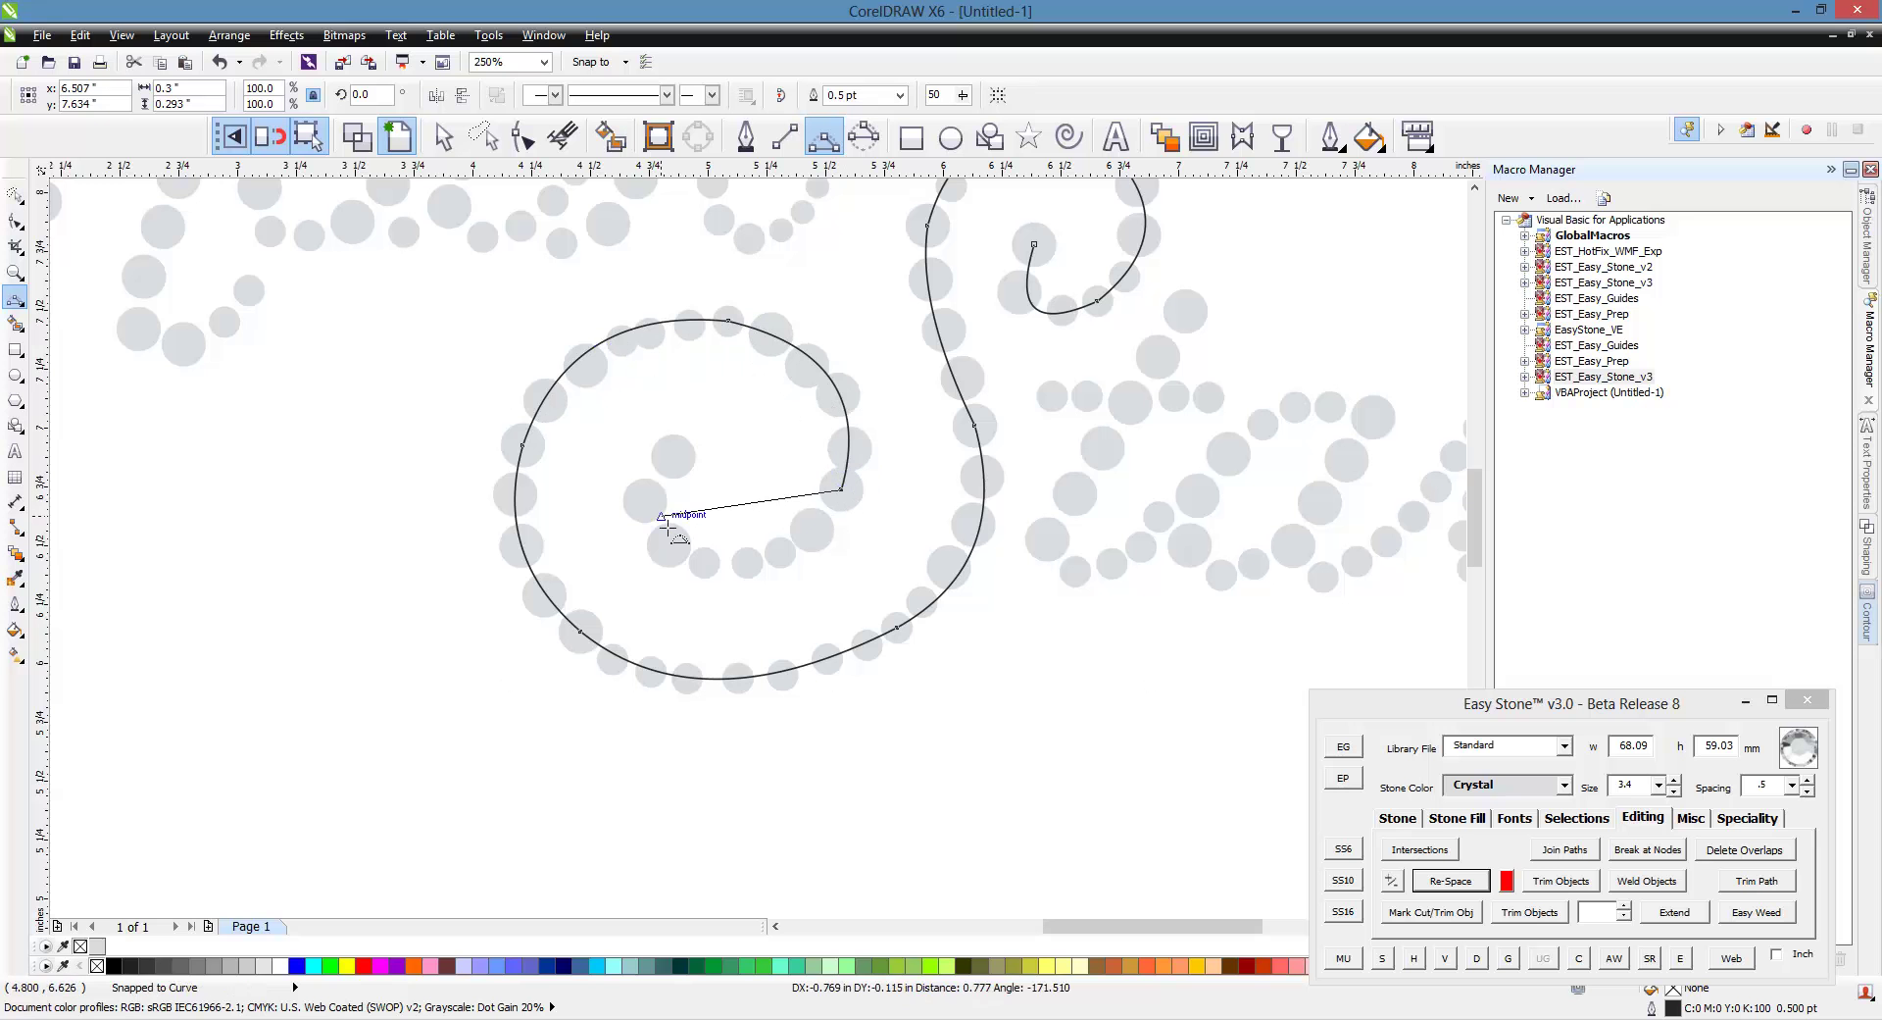
click(645, 500)
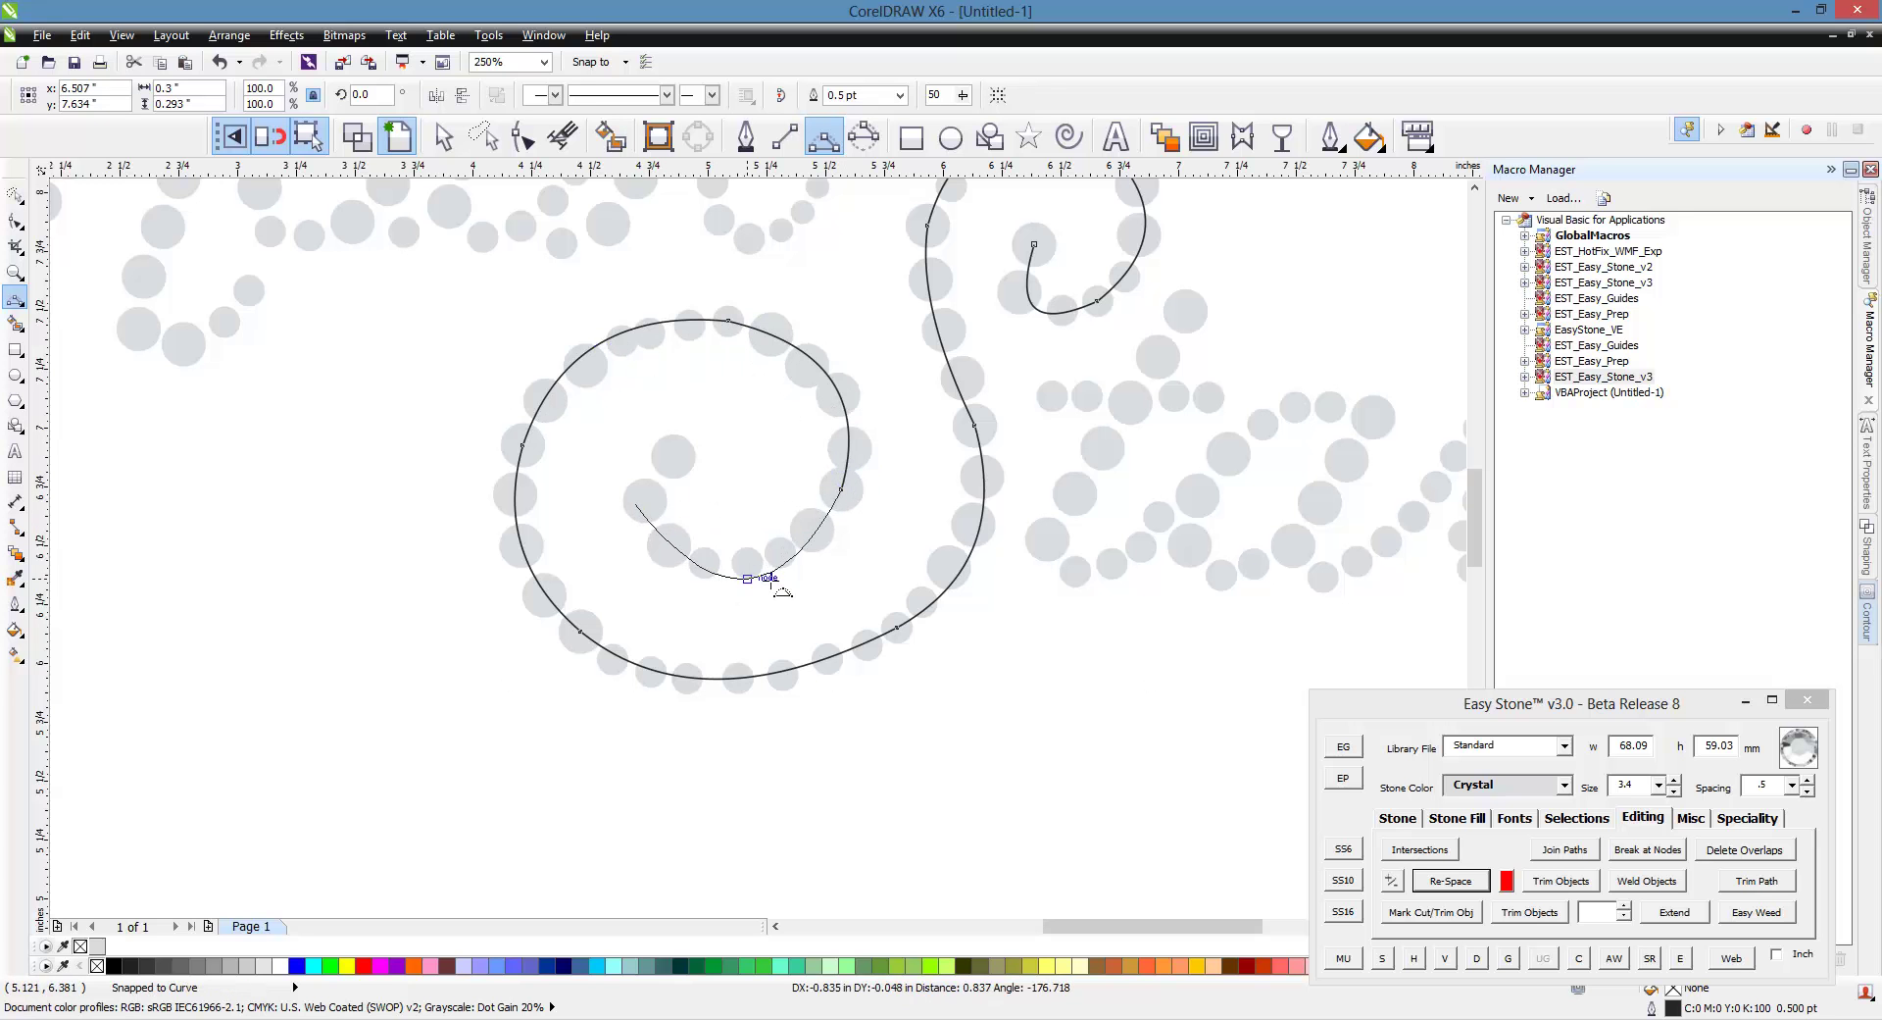
click(637, 504)
drag(694, 462, 673, 456)
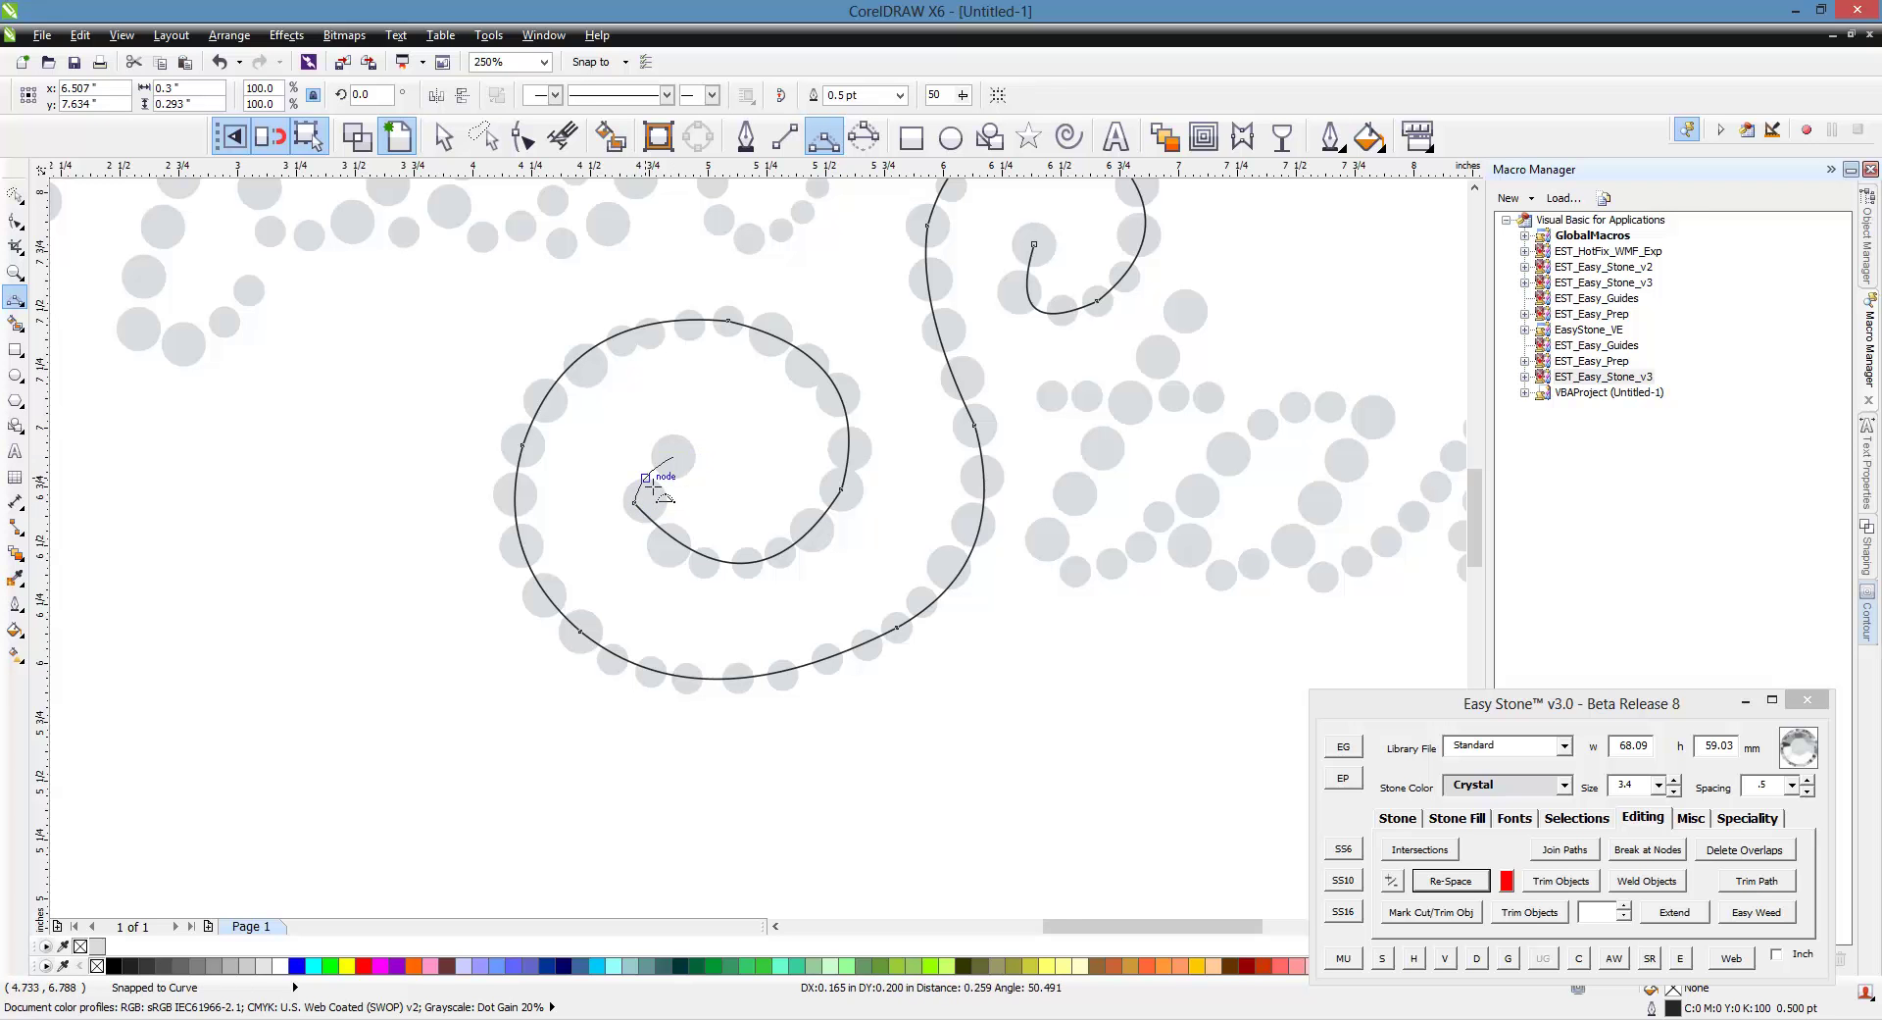
click(642, 479)
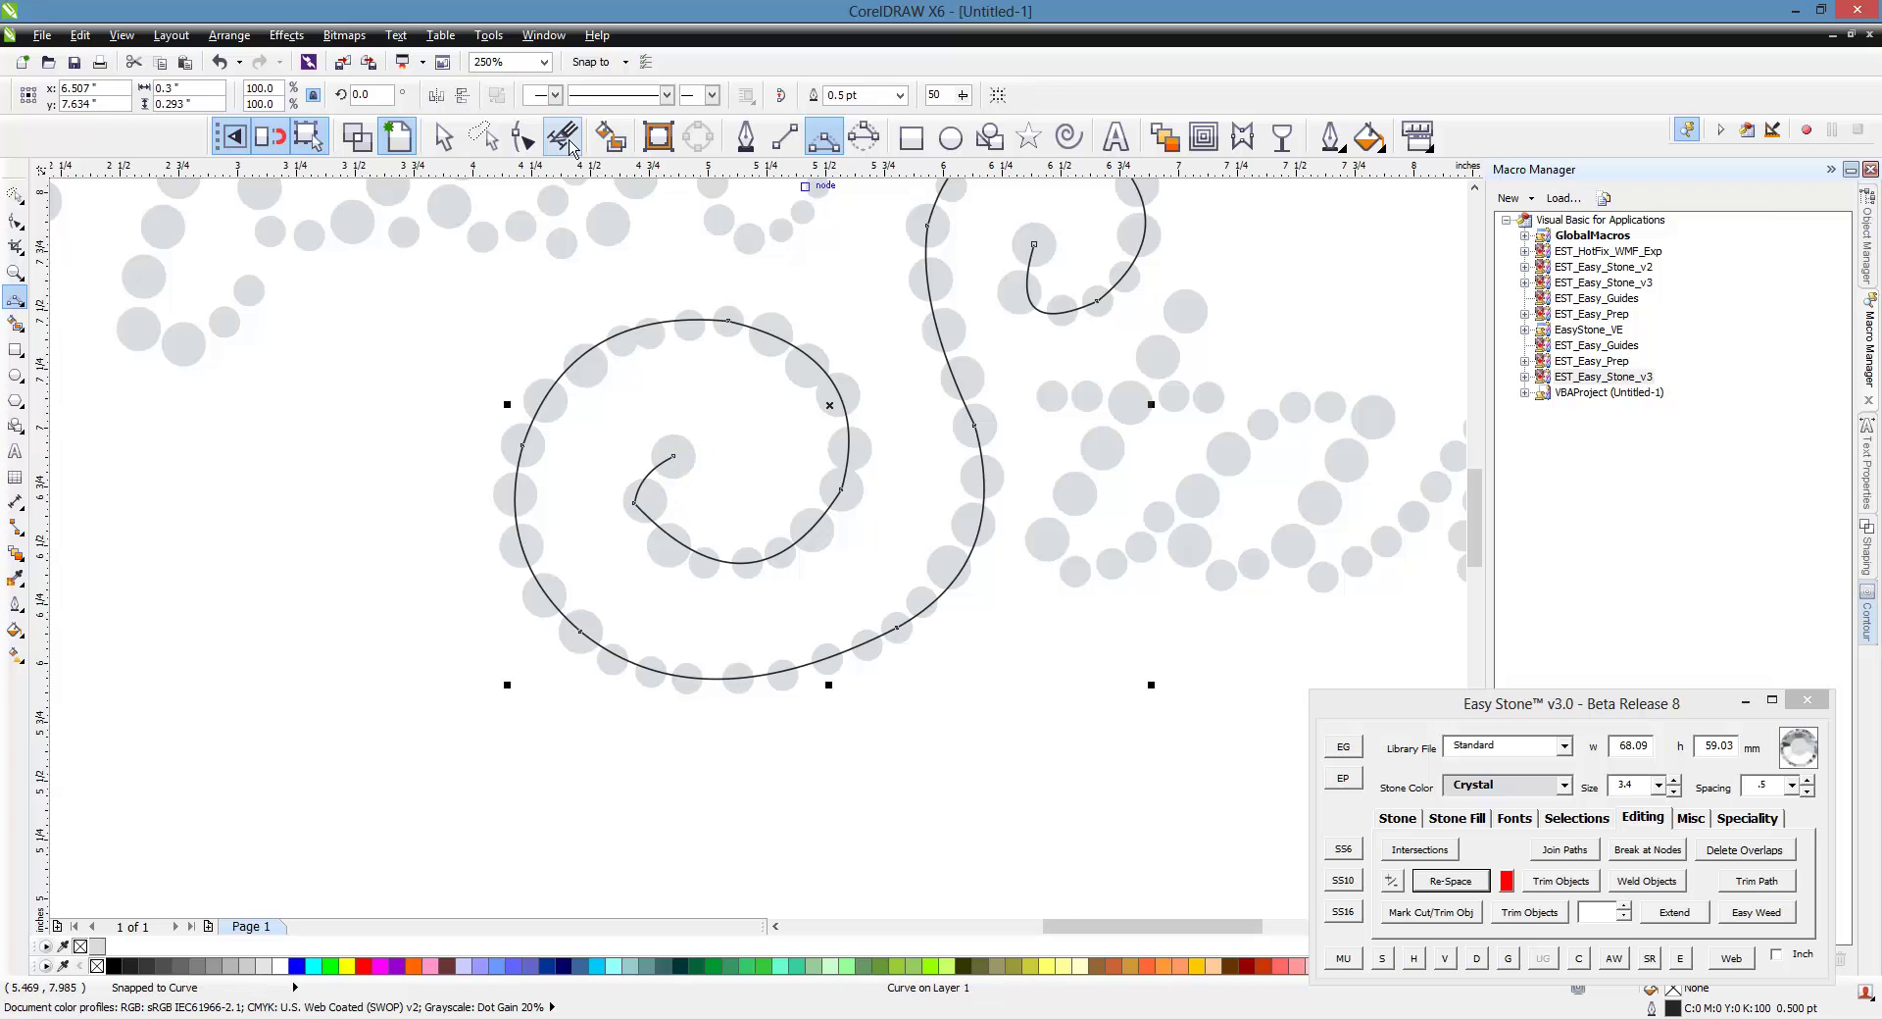
Remove the sharp corner node near the inner end of the lower spiral curve to smooth it.
click(523, 137)
scroll(639, 512, up, 2)
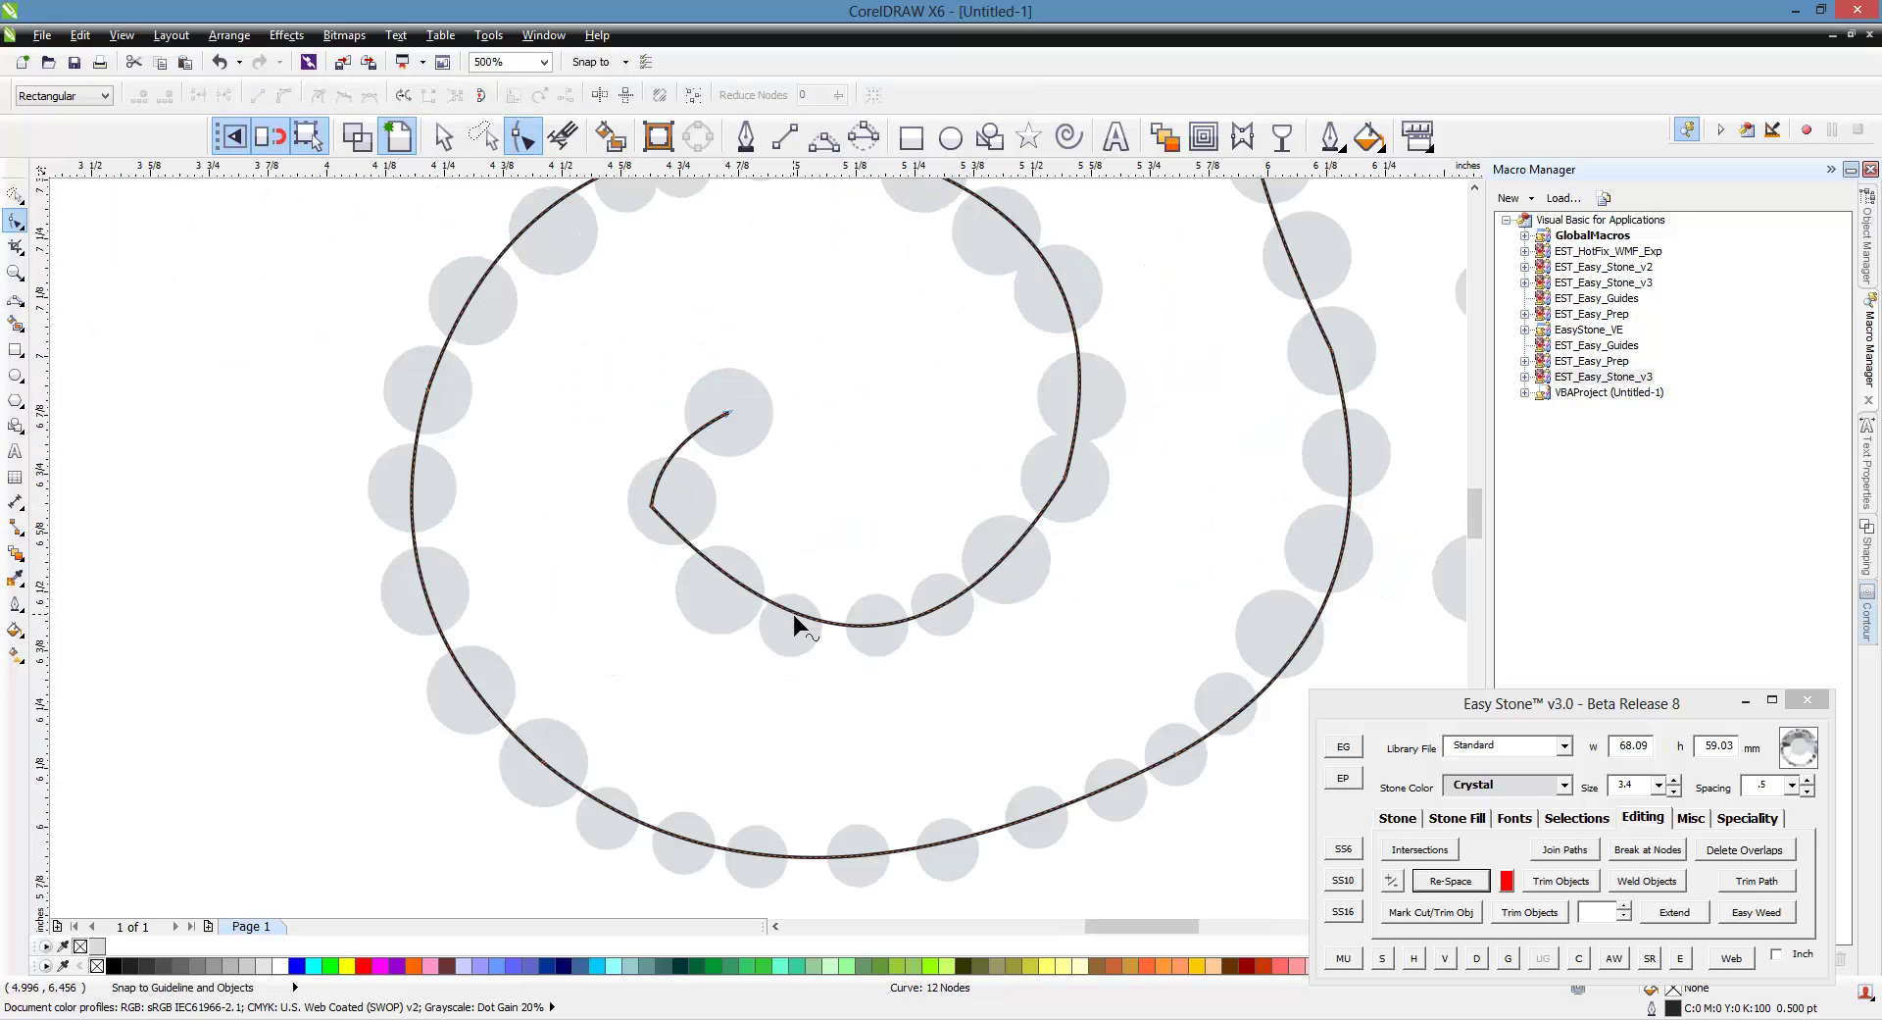
click(786, 613)
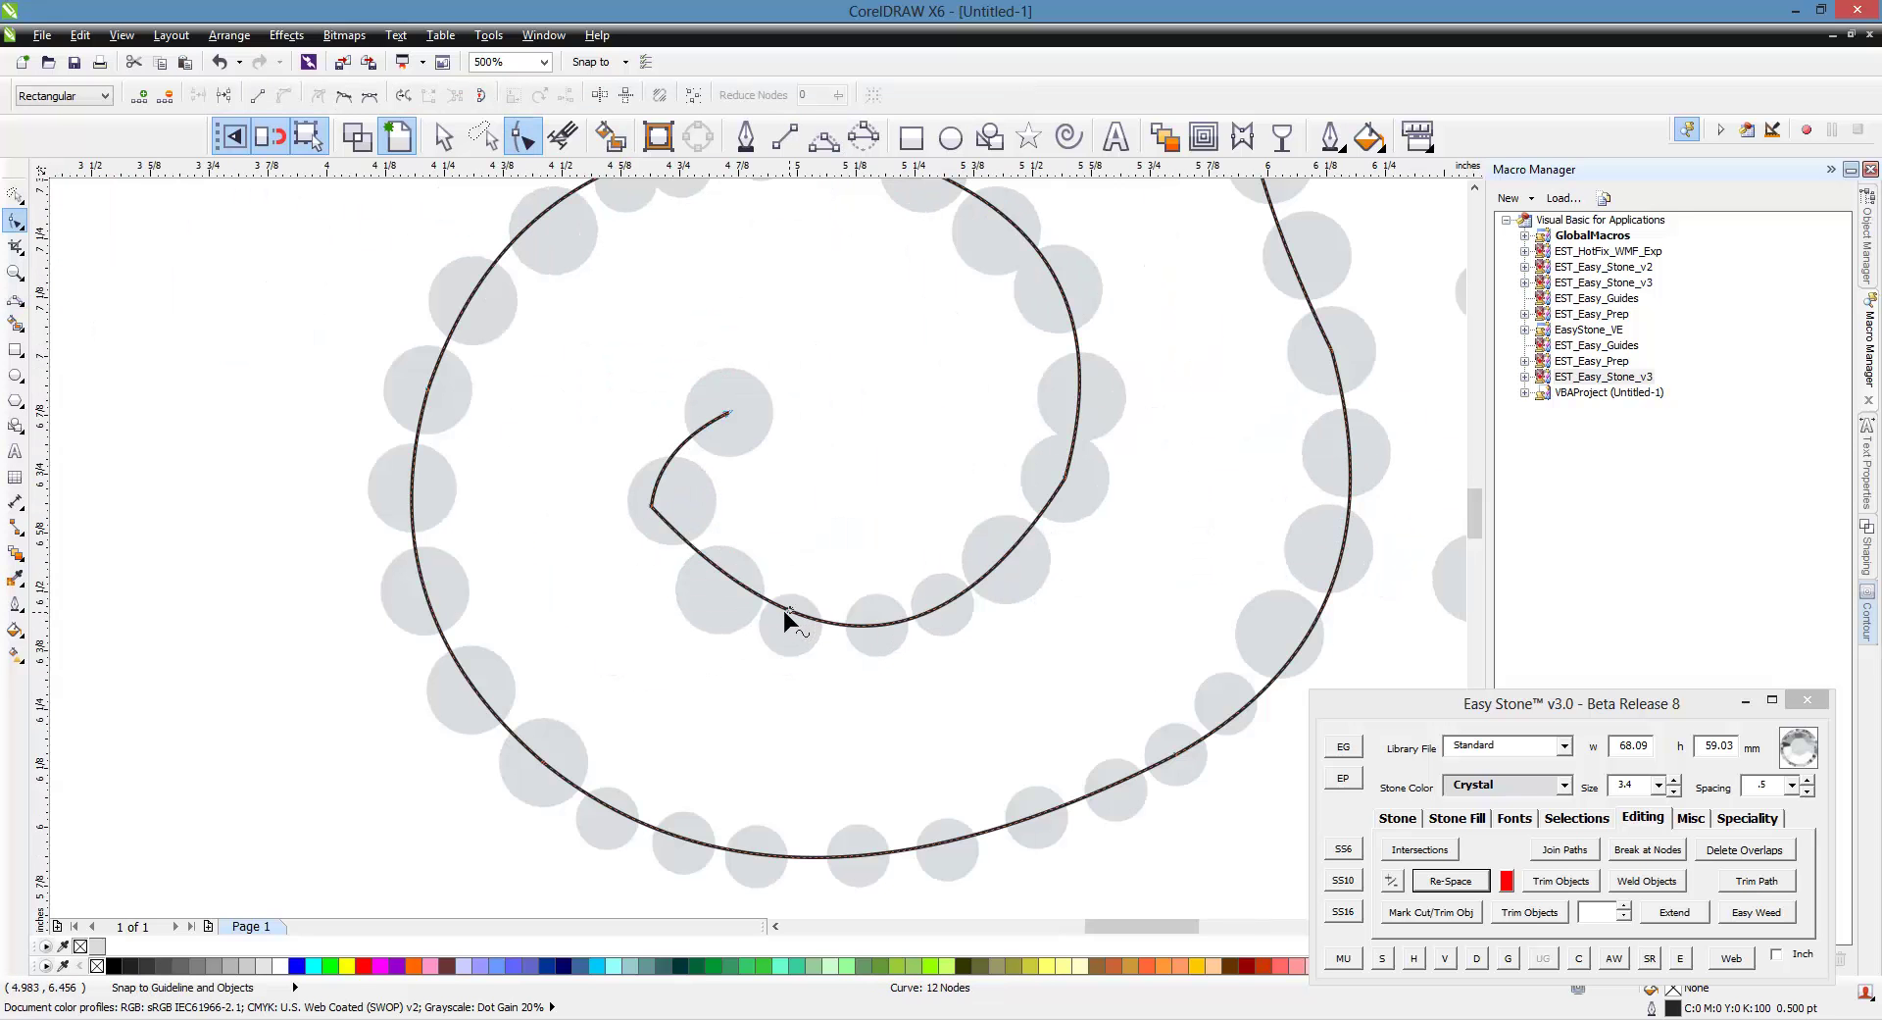
double_click(652, 510)
scroll(621, 593, down, 2)
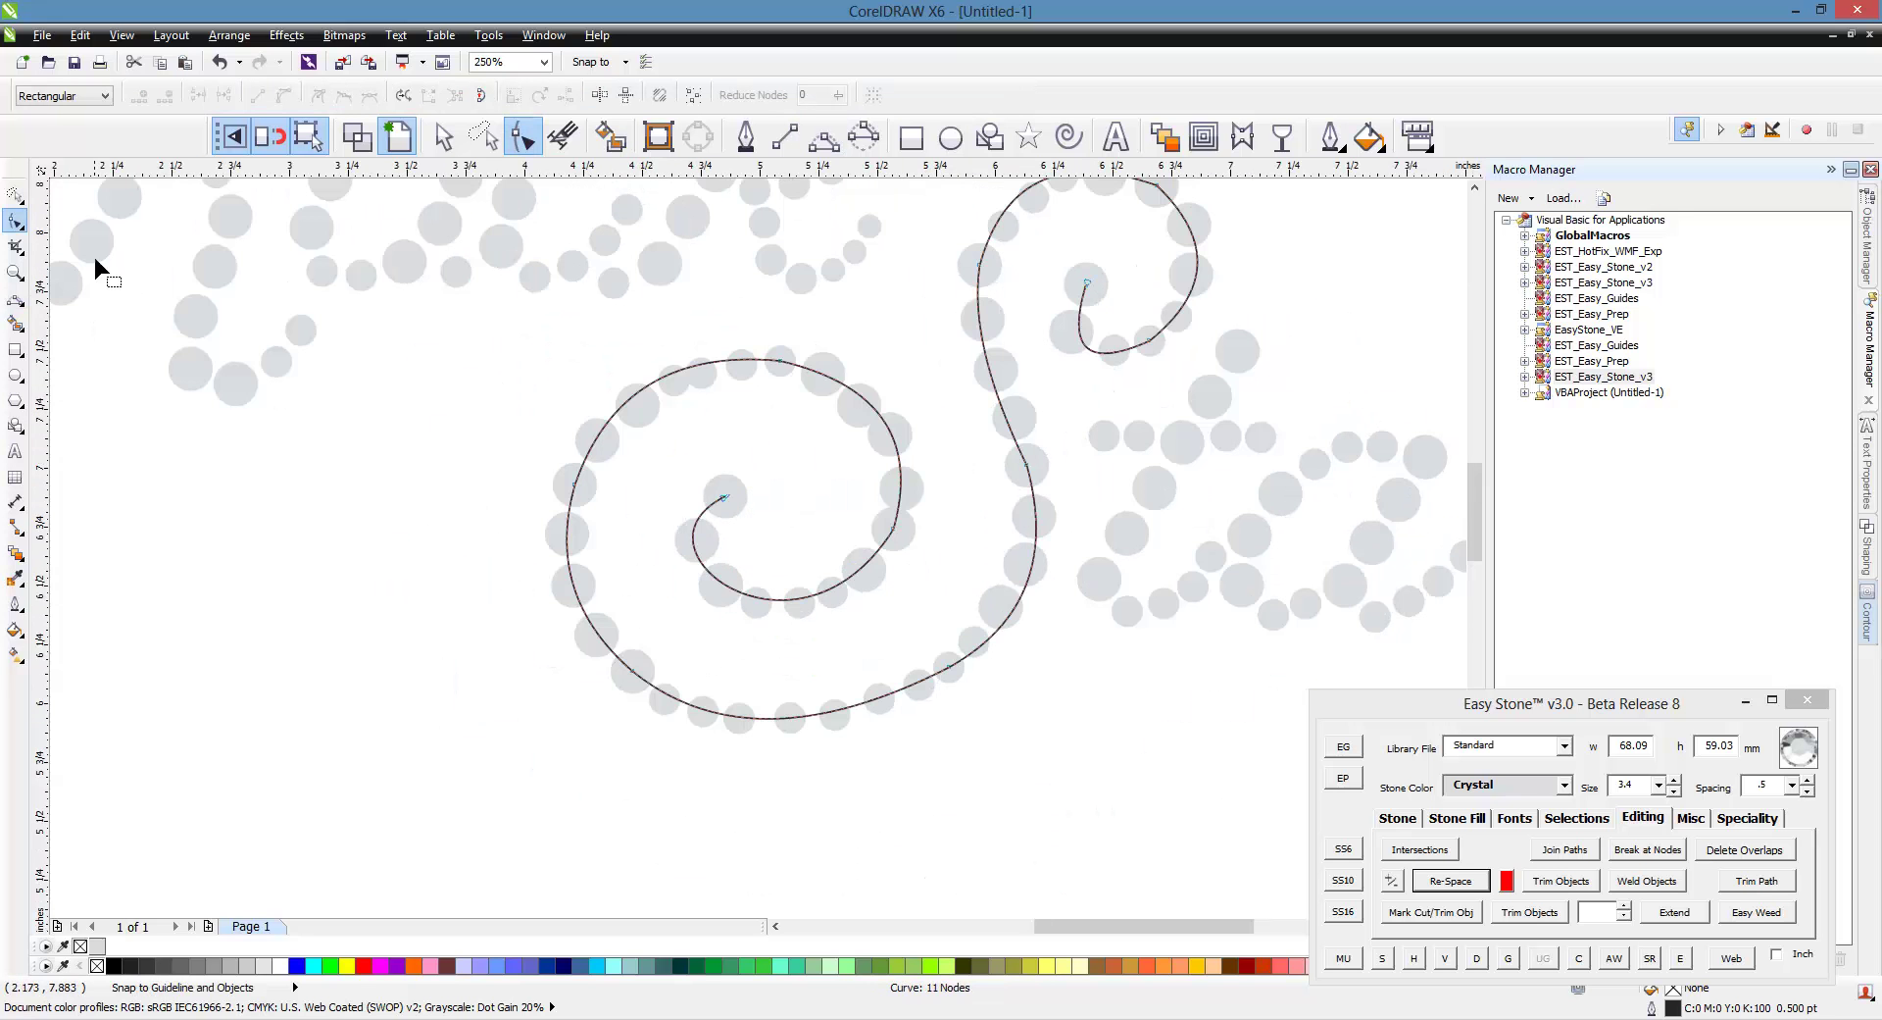
Select the full "S" curve and re-space the "S" stones along it.
click(444, 137)
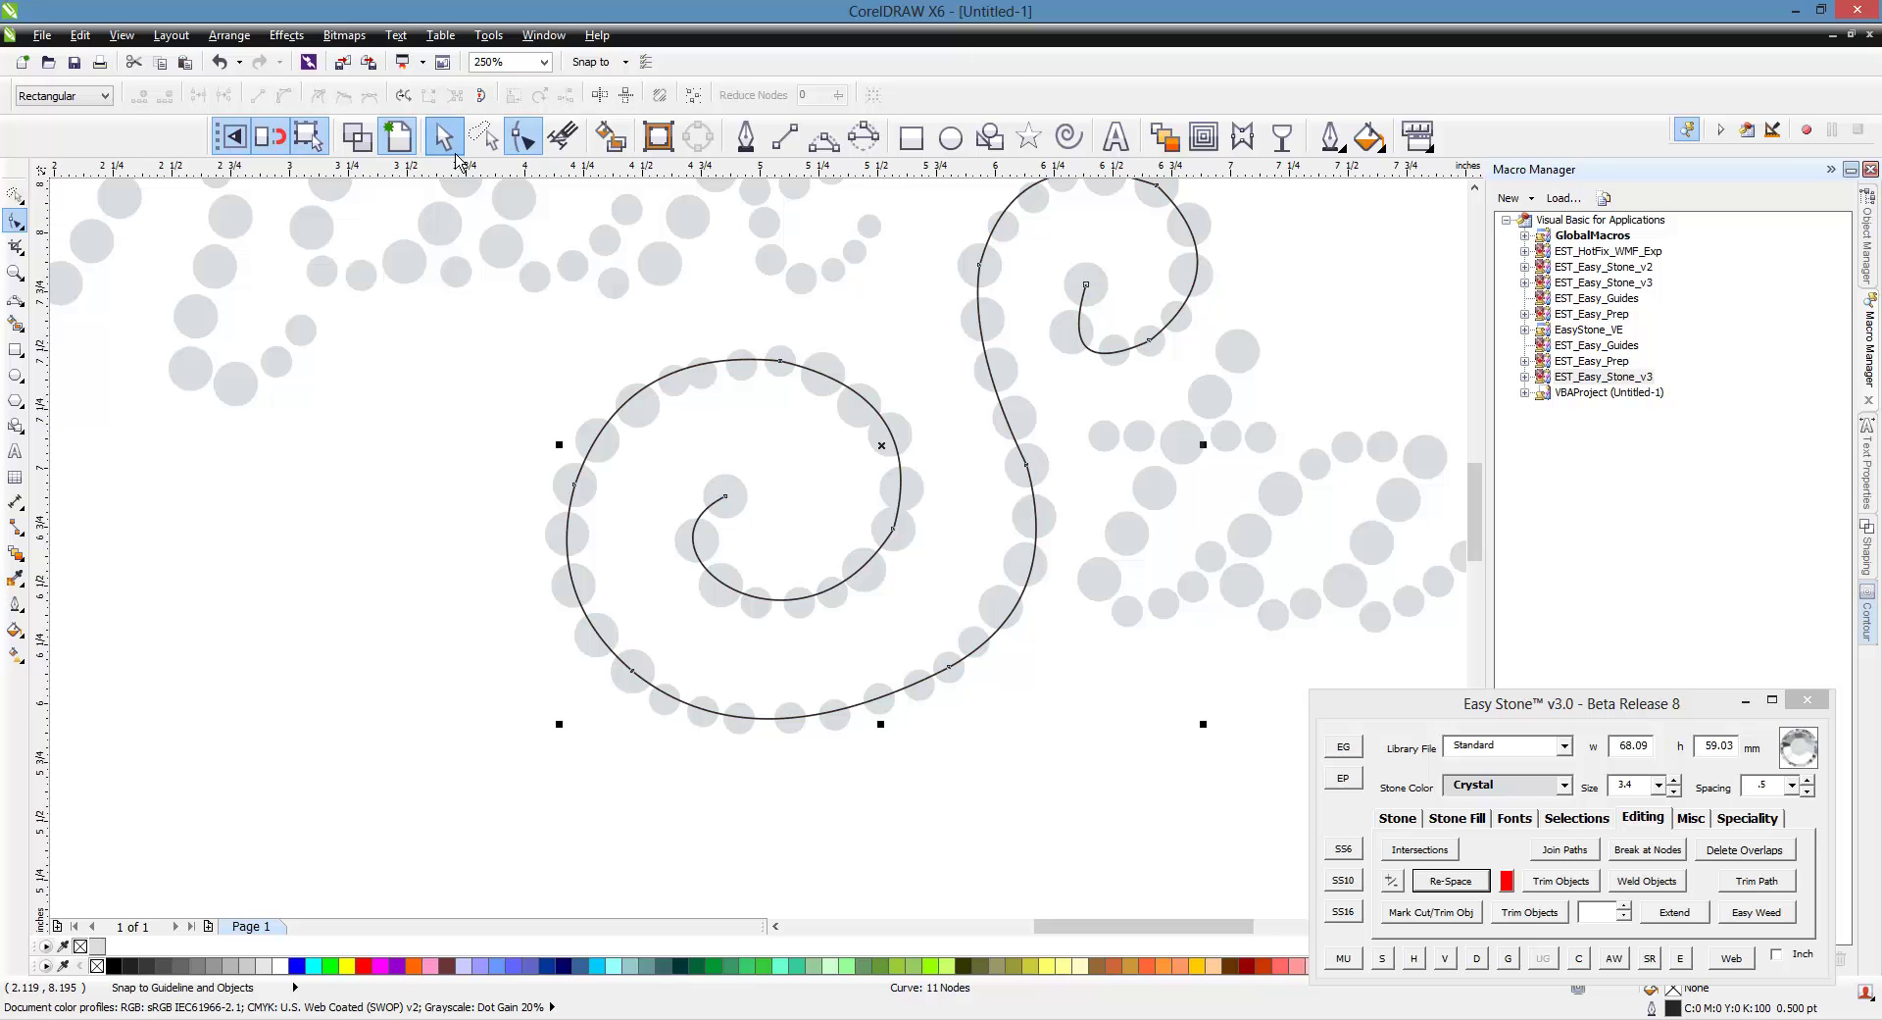
click(417, 471)
scroll(631, 601, down, 2)
scroll(870, 526, up, 2)
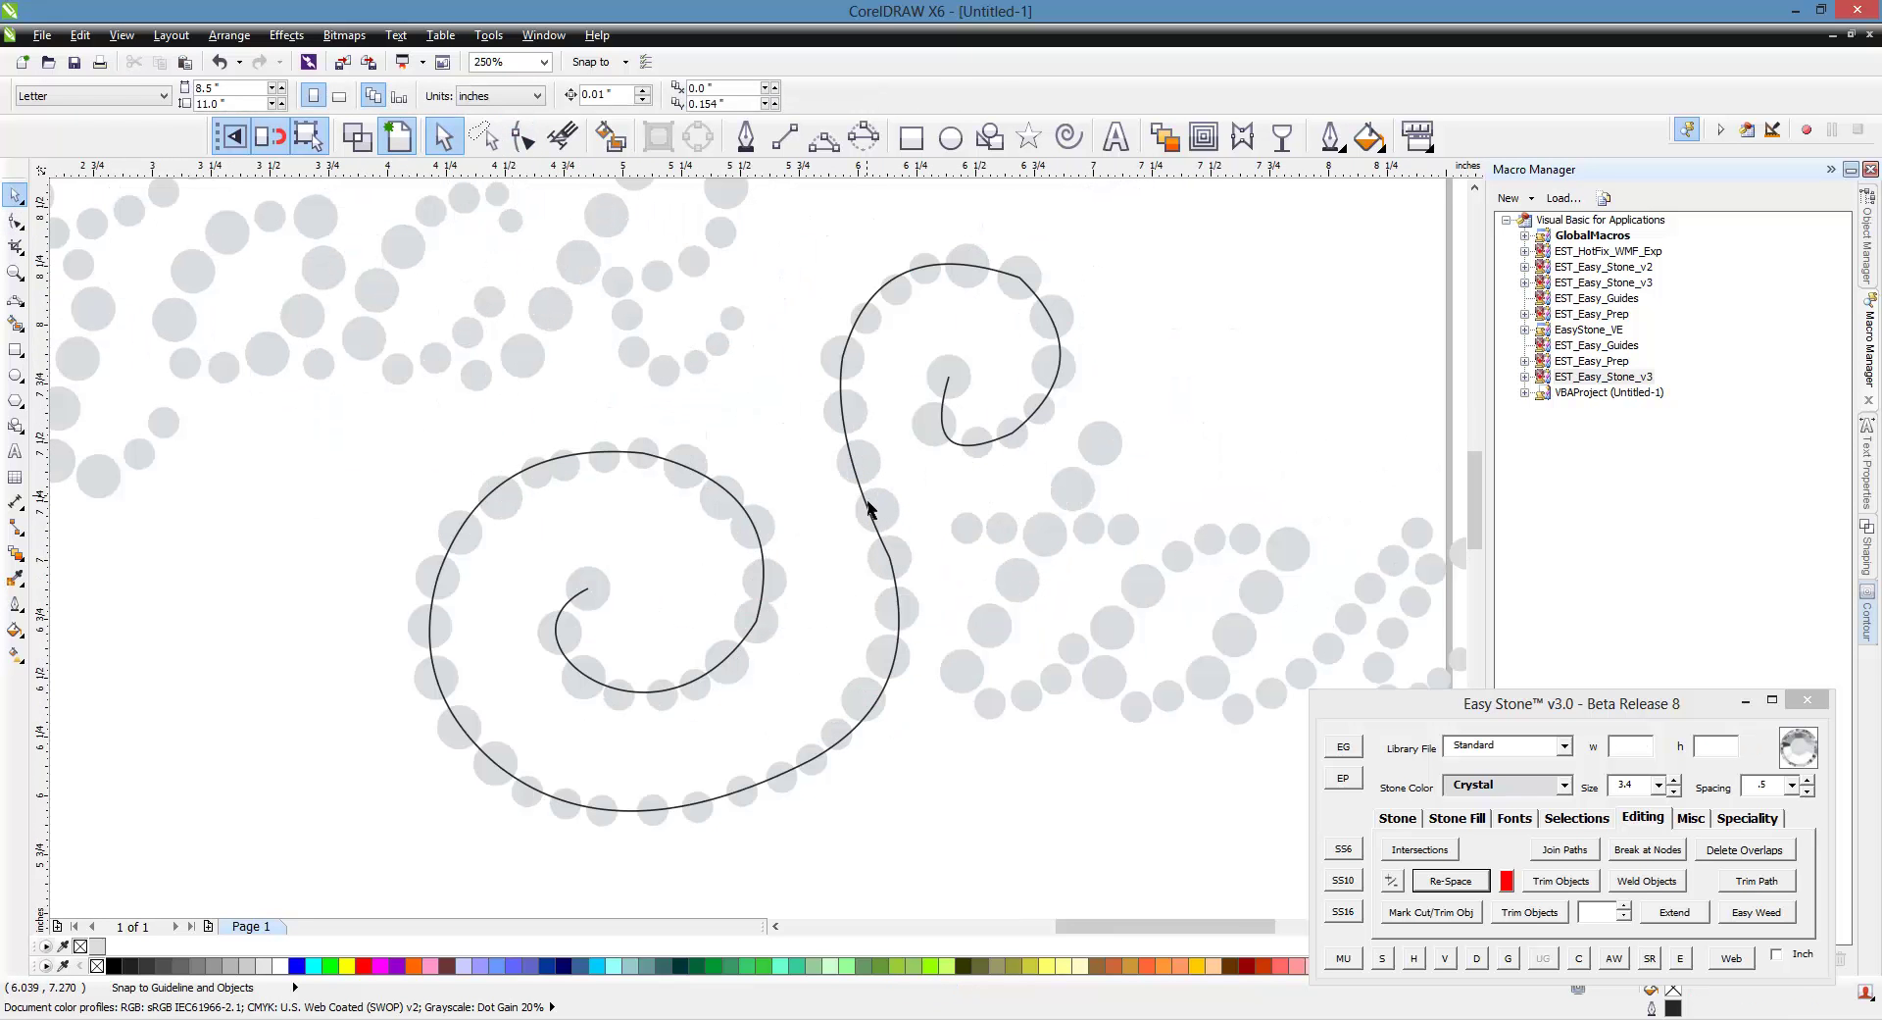
click(868, 508)
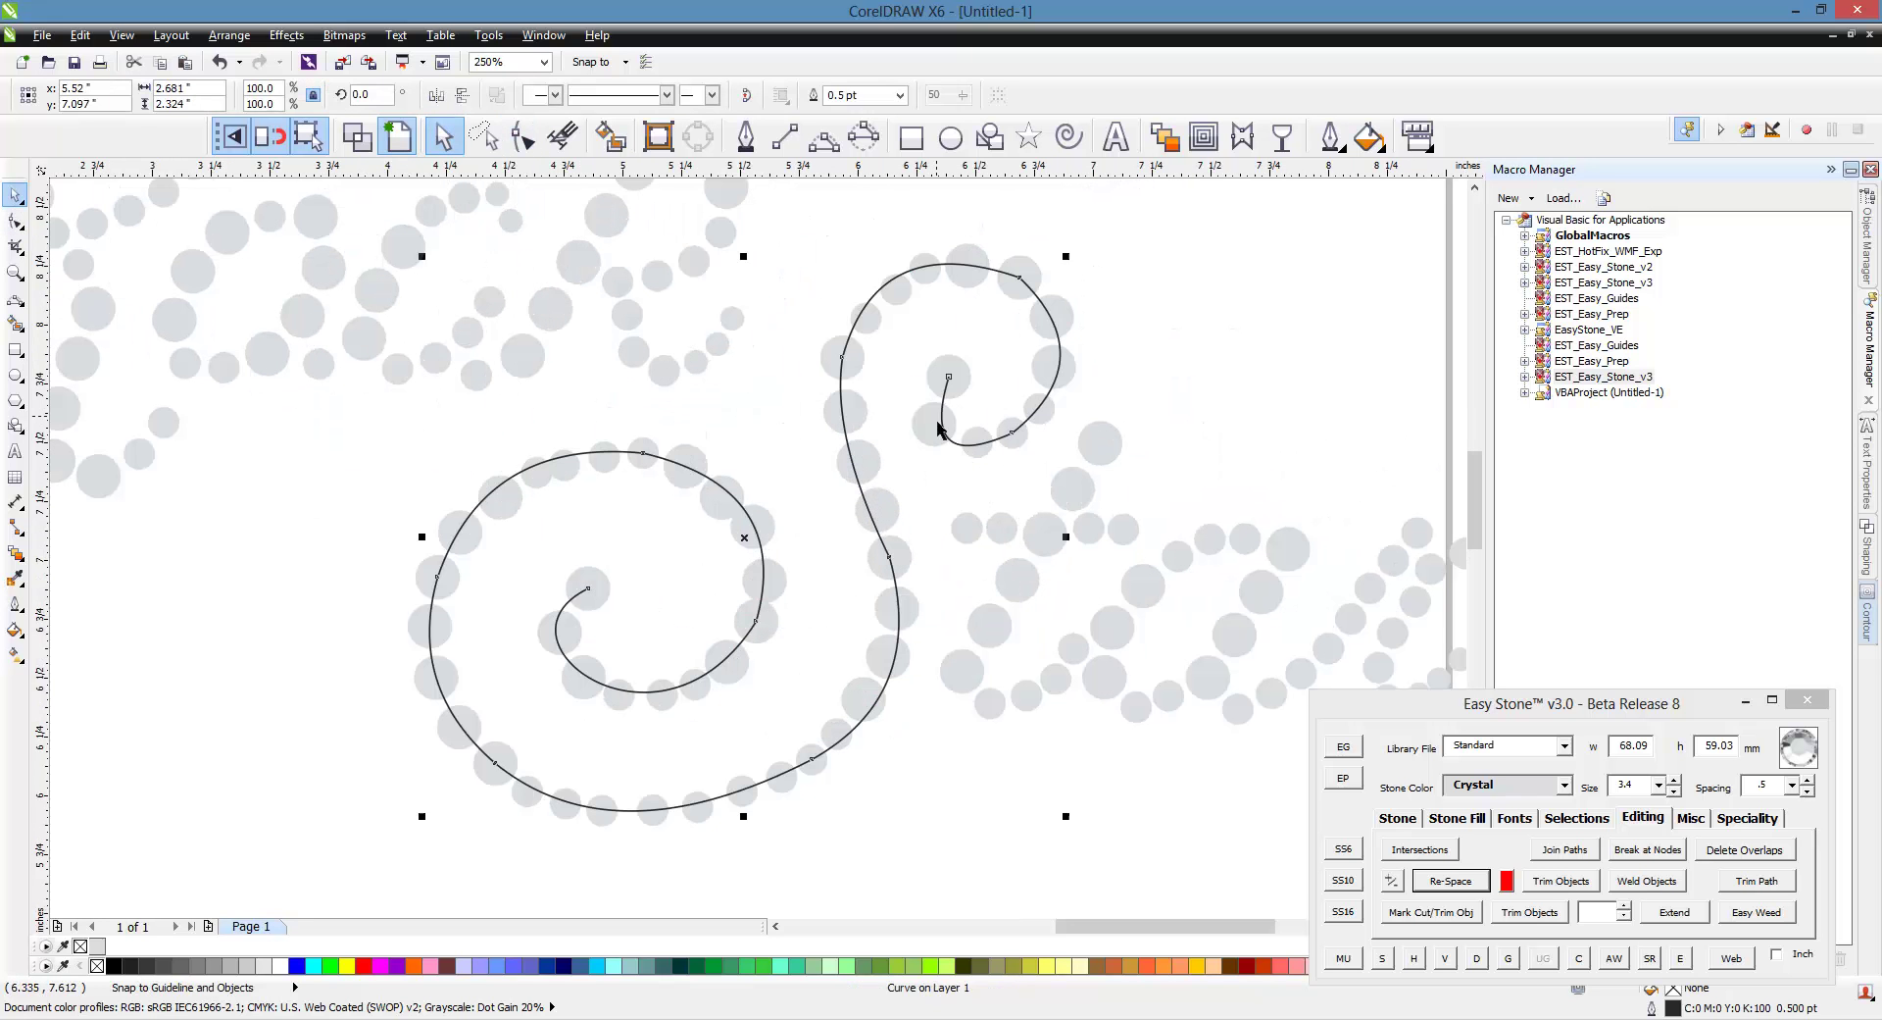
click(1461, 887)
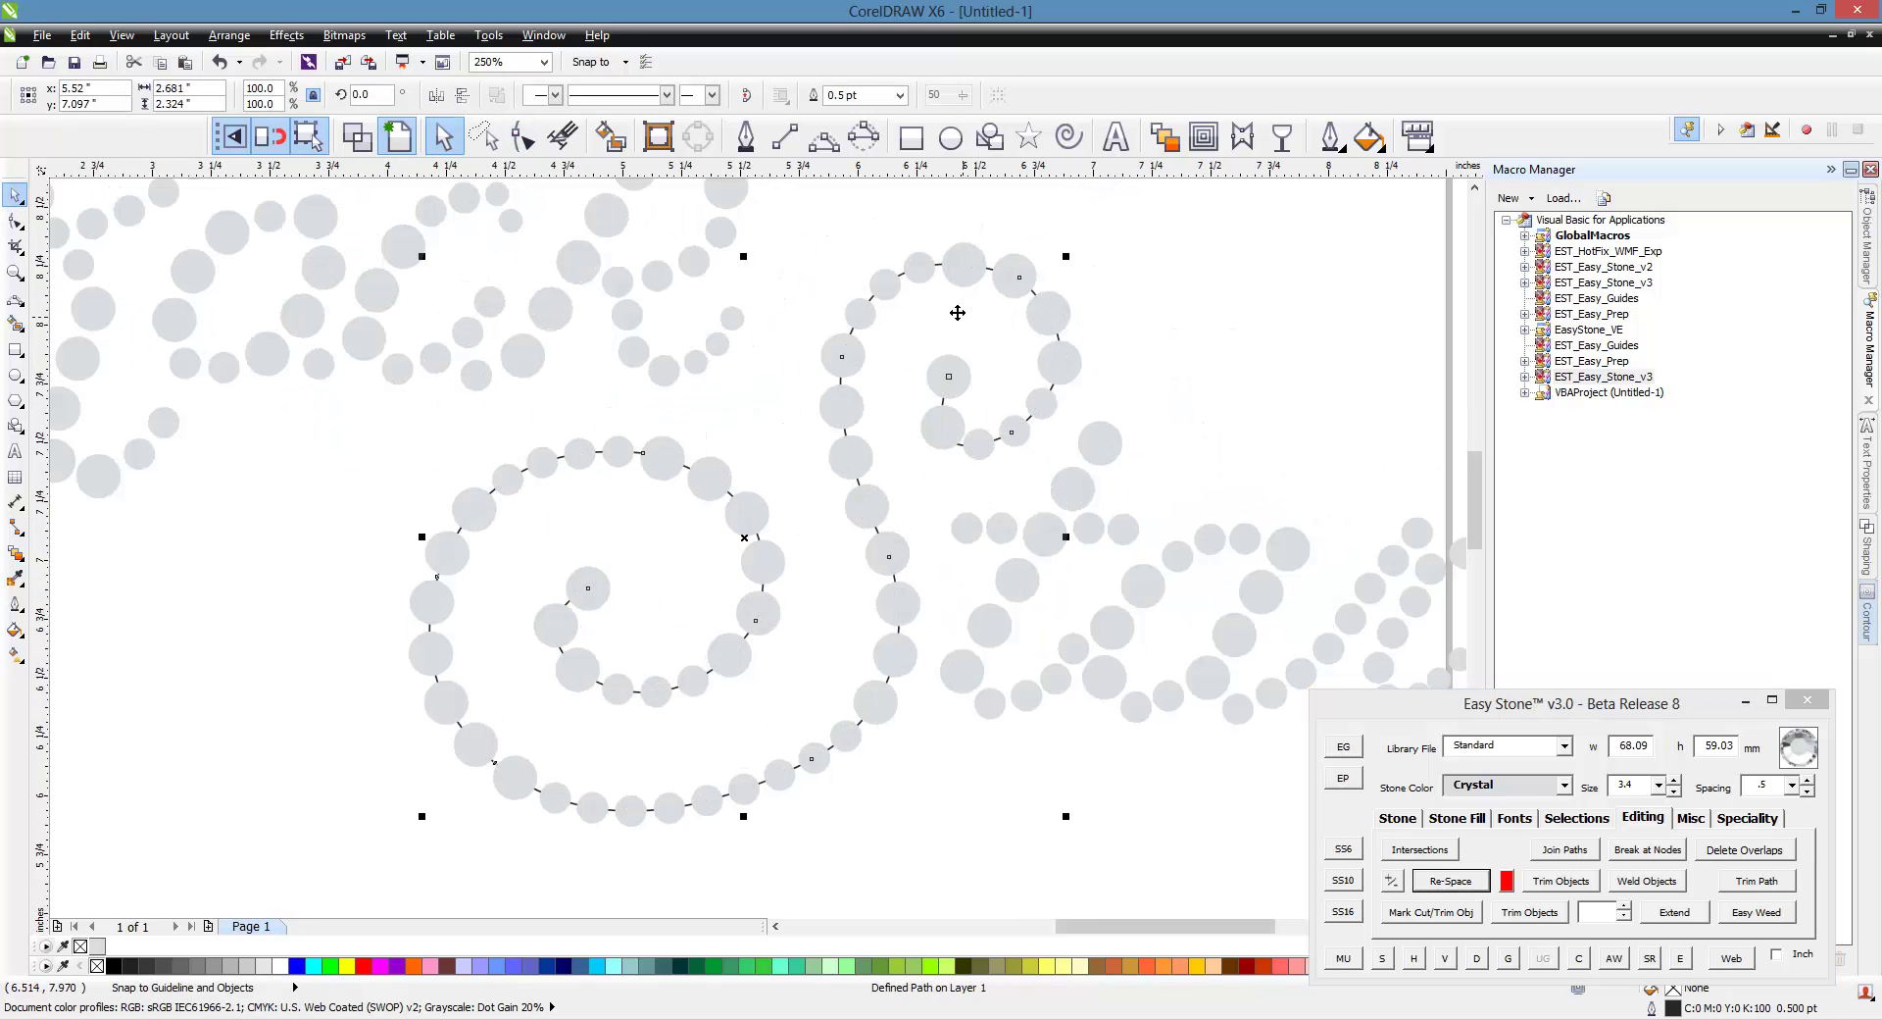
Delete the guide curve beneath the re-spaced "S" stones.
click(917, 503)
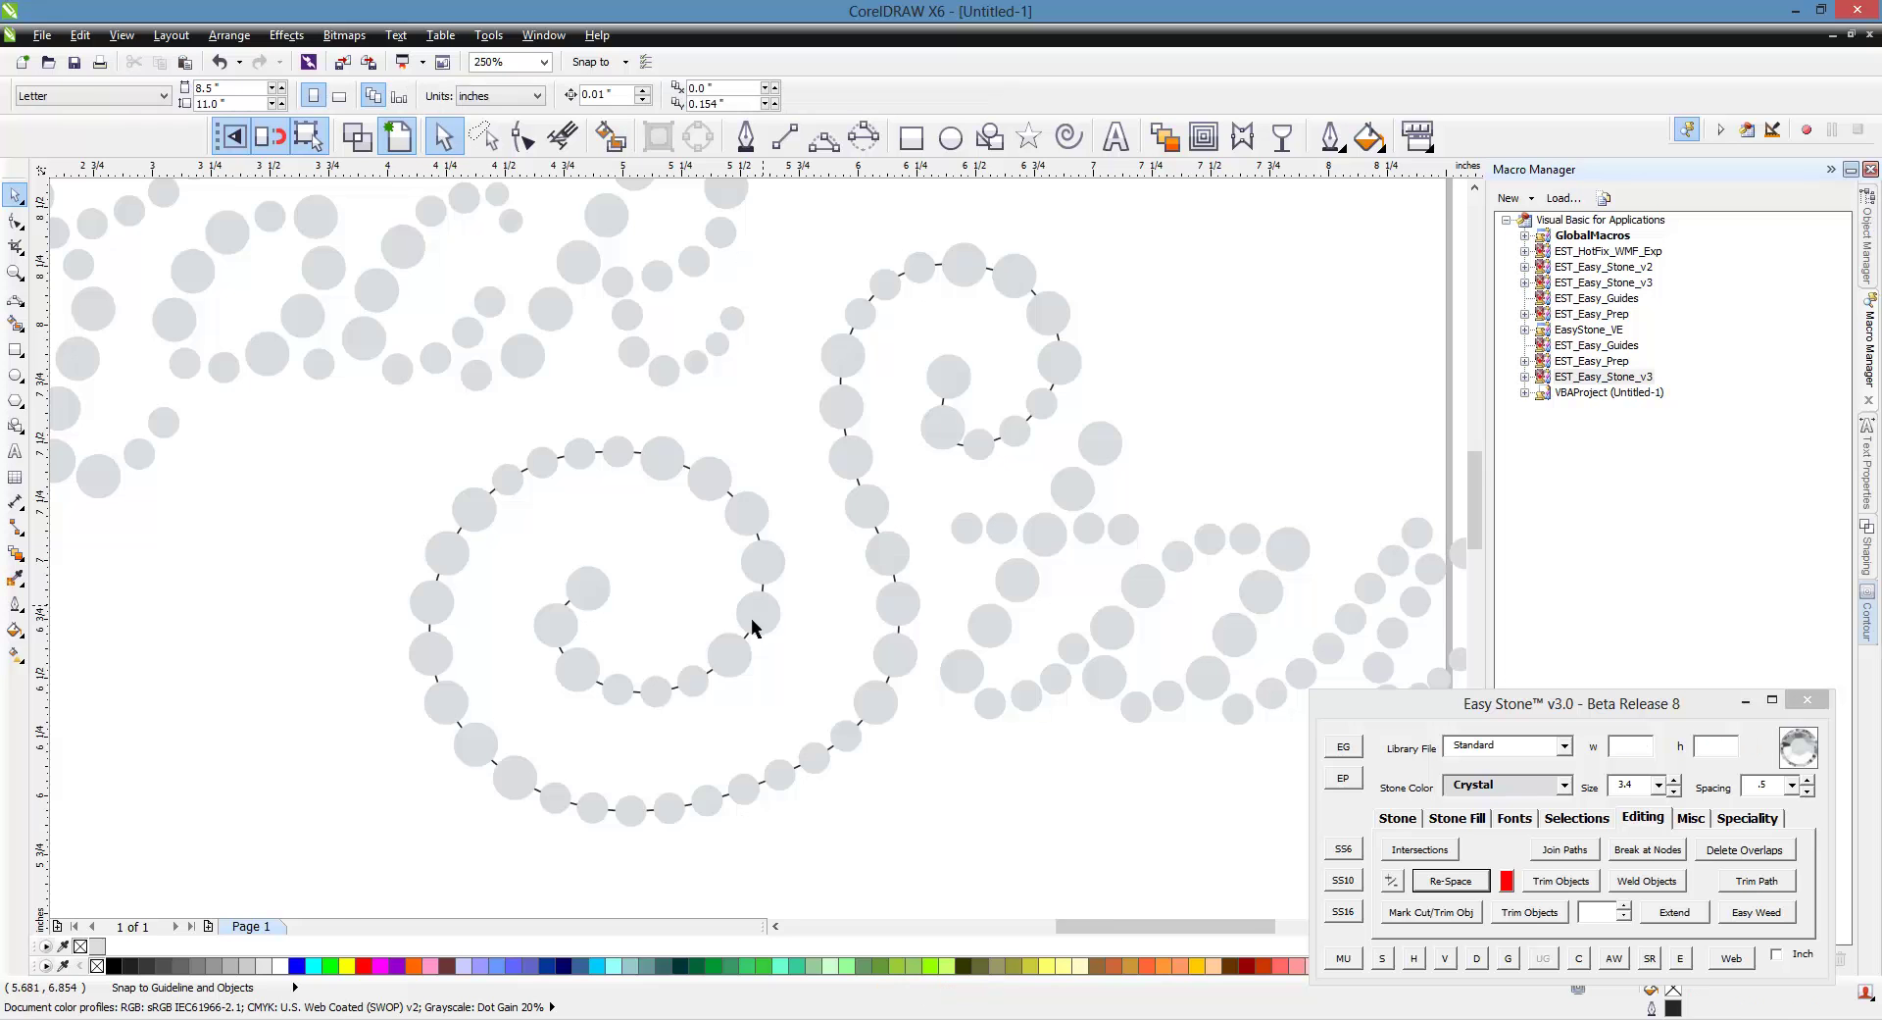
scroll(729, 630, up, 1)
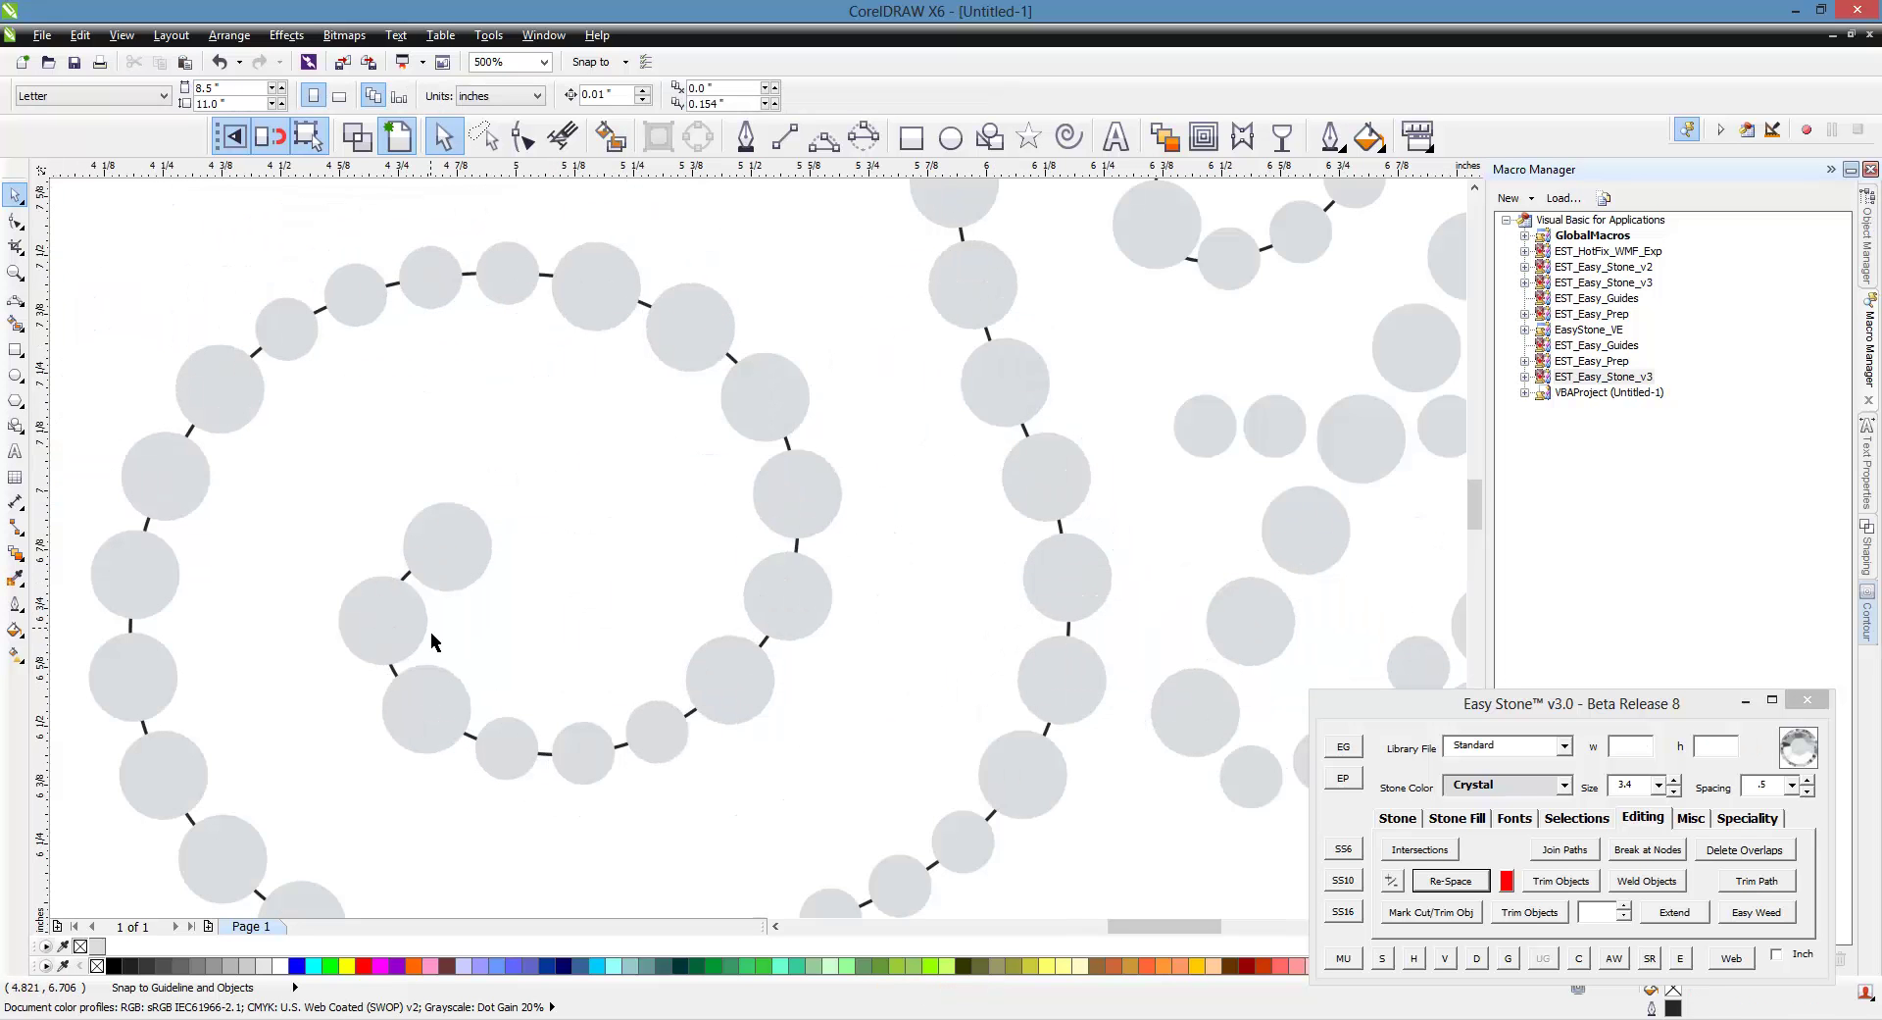
click(395, 674)
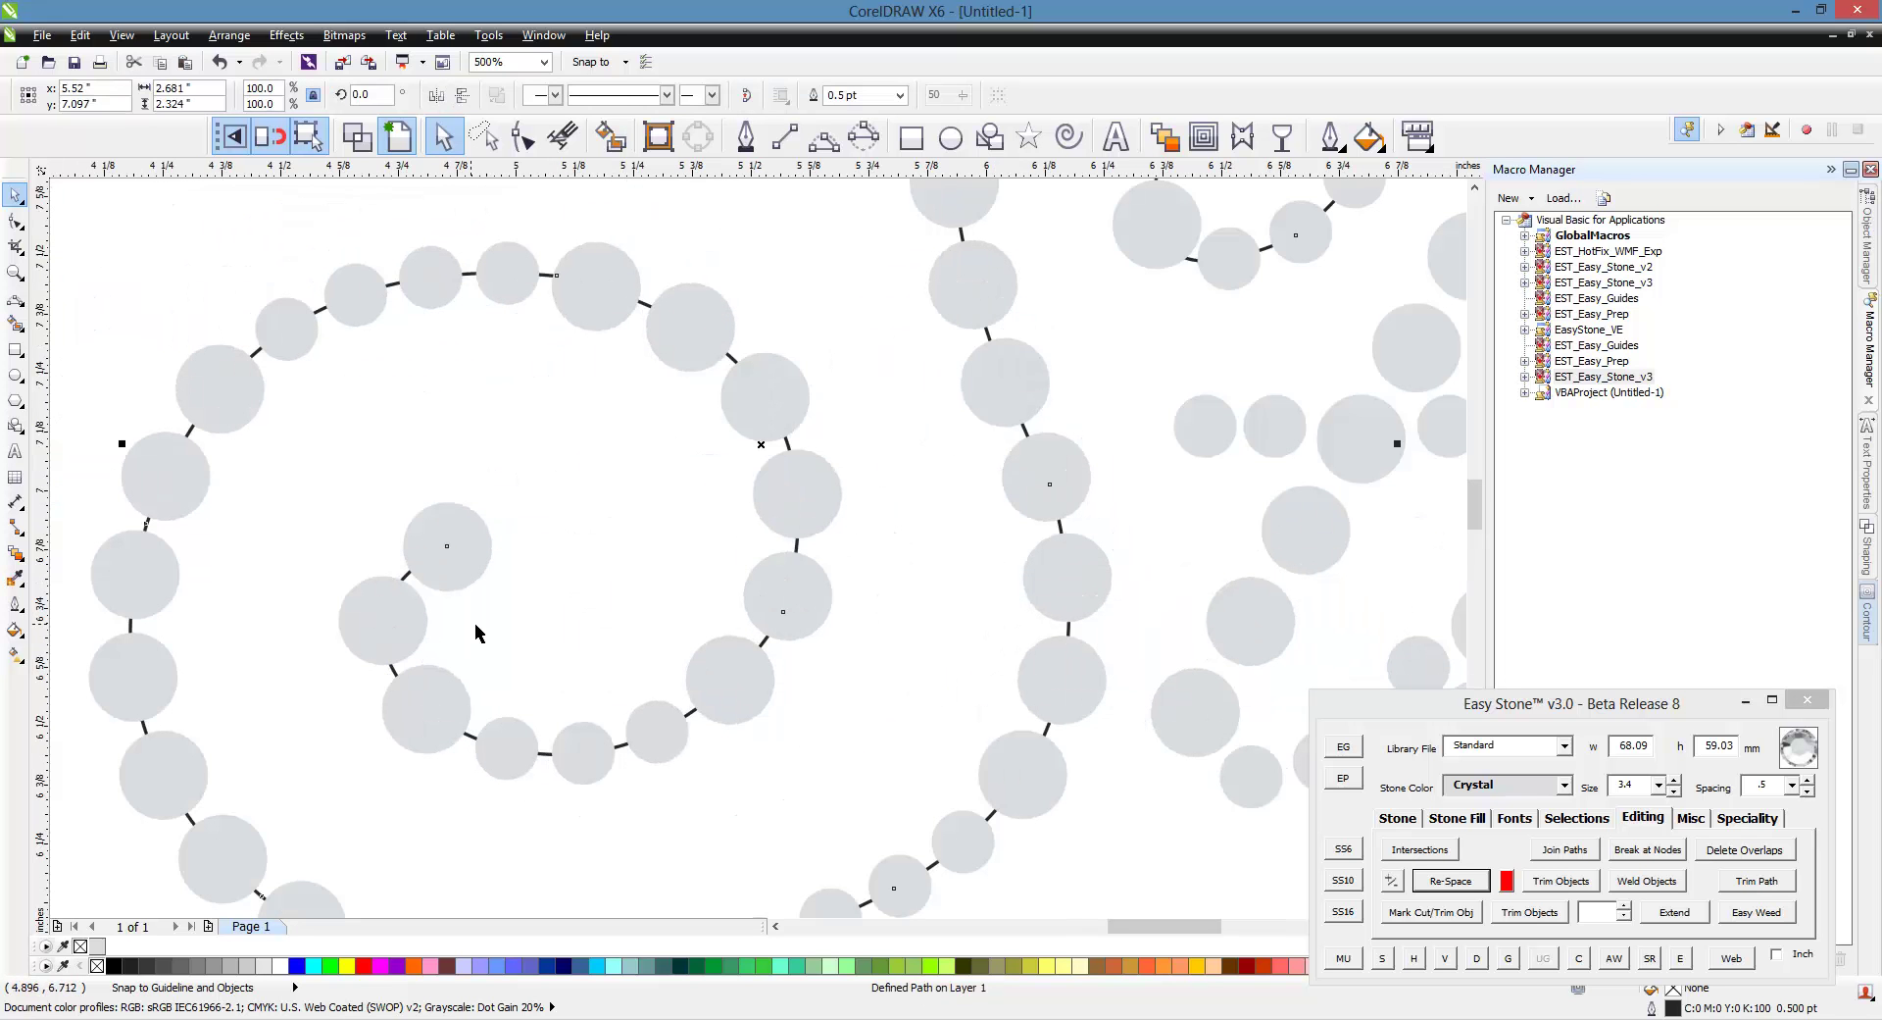
key(Delete)
Examine the stone spacing in the "tar" letters, especially the stones of the final "r".
scroll(529, 487, down, 2)
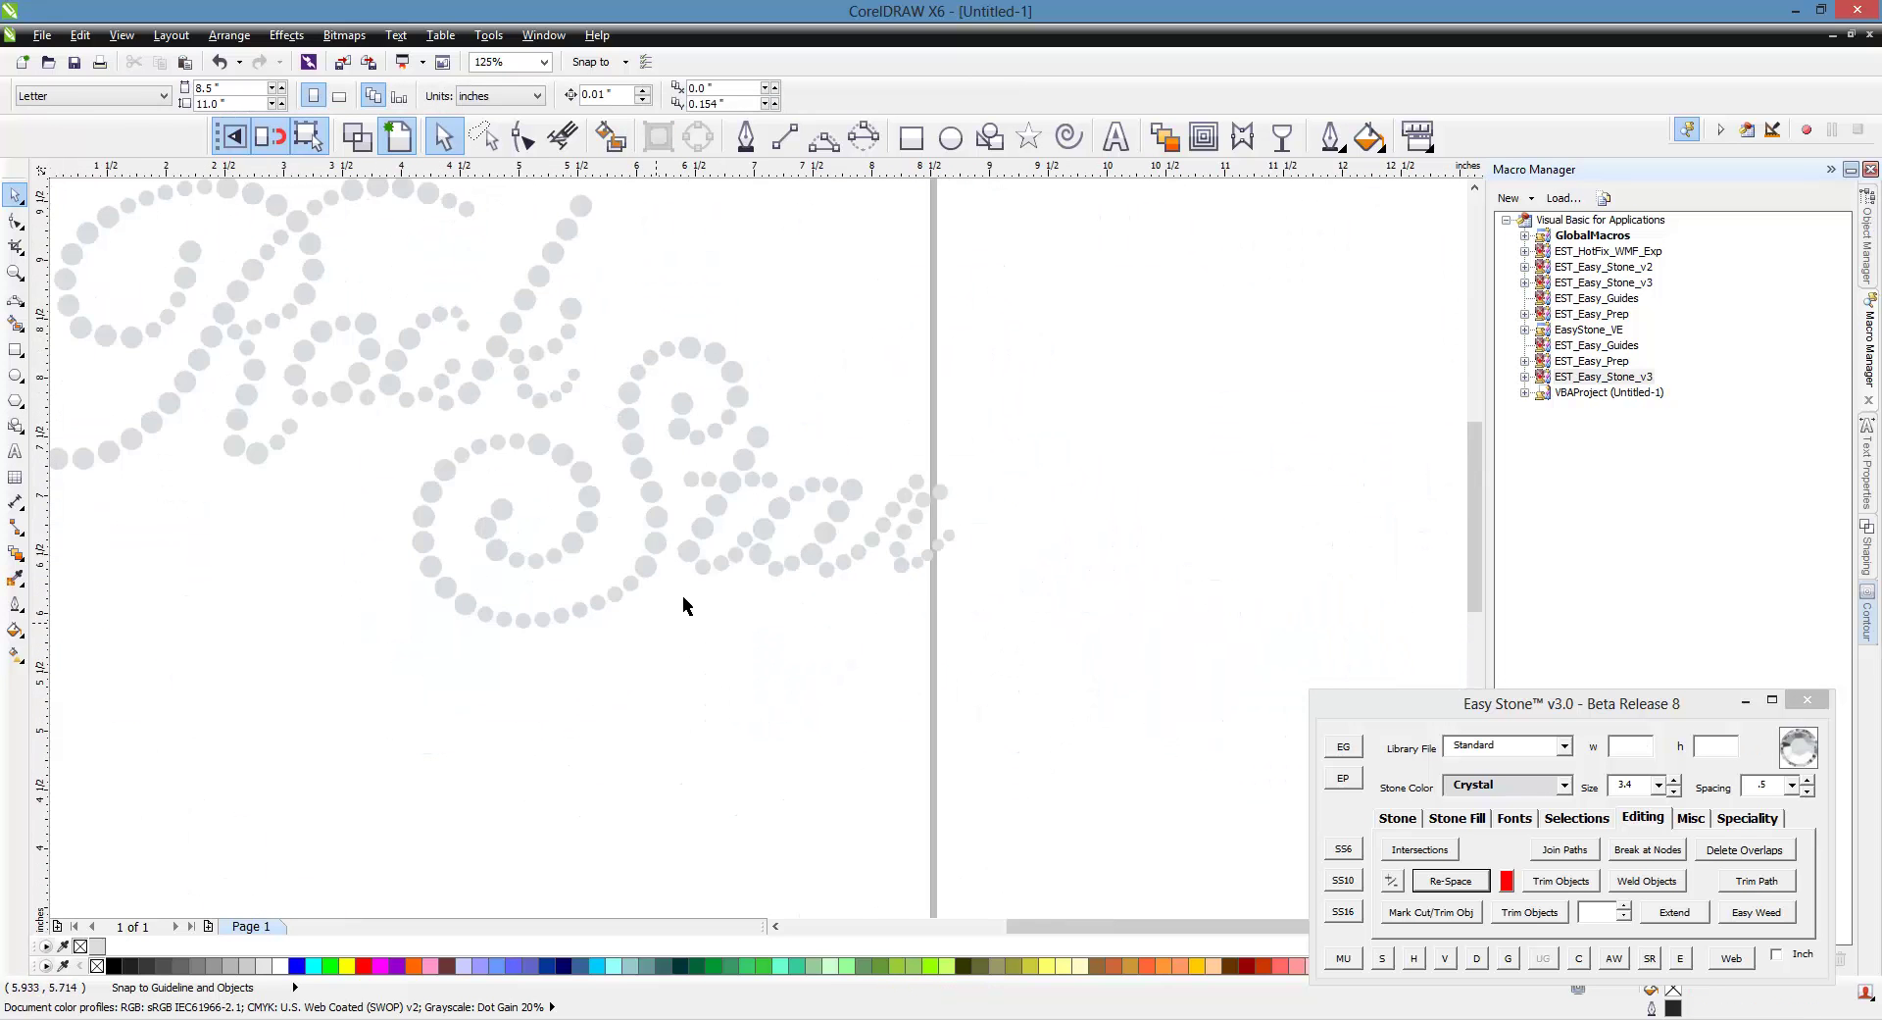
scroll(751, 446, up, 1)
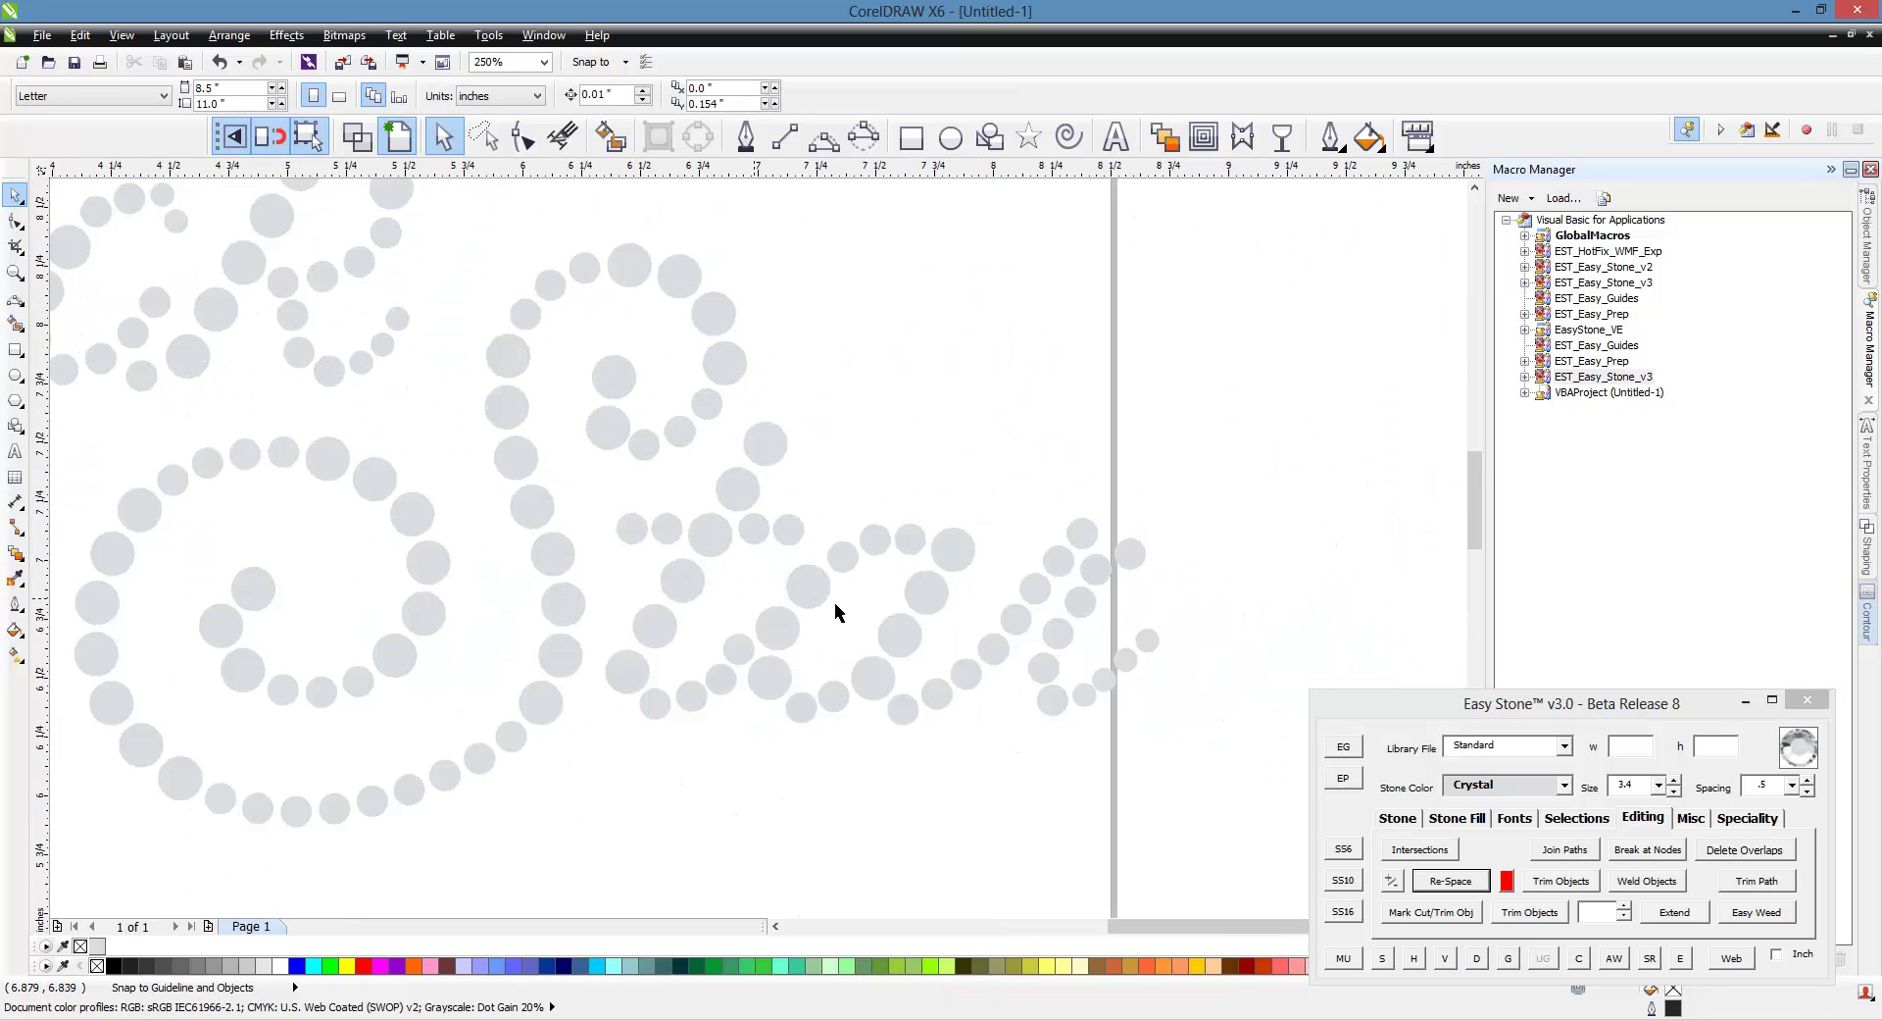
scroll(1091, 704, up, 1)
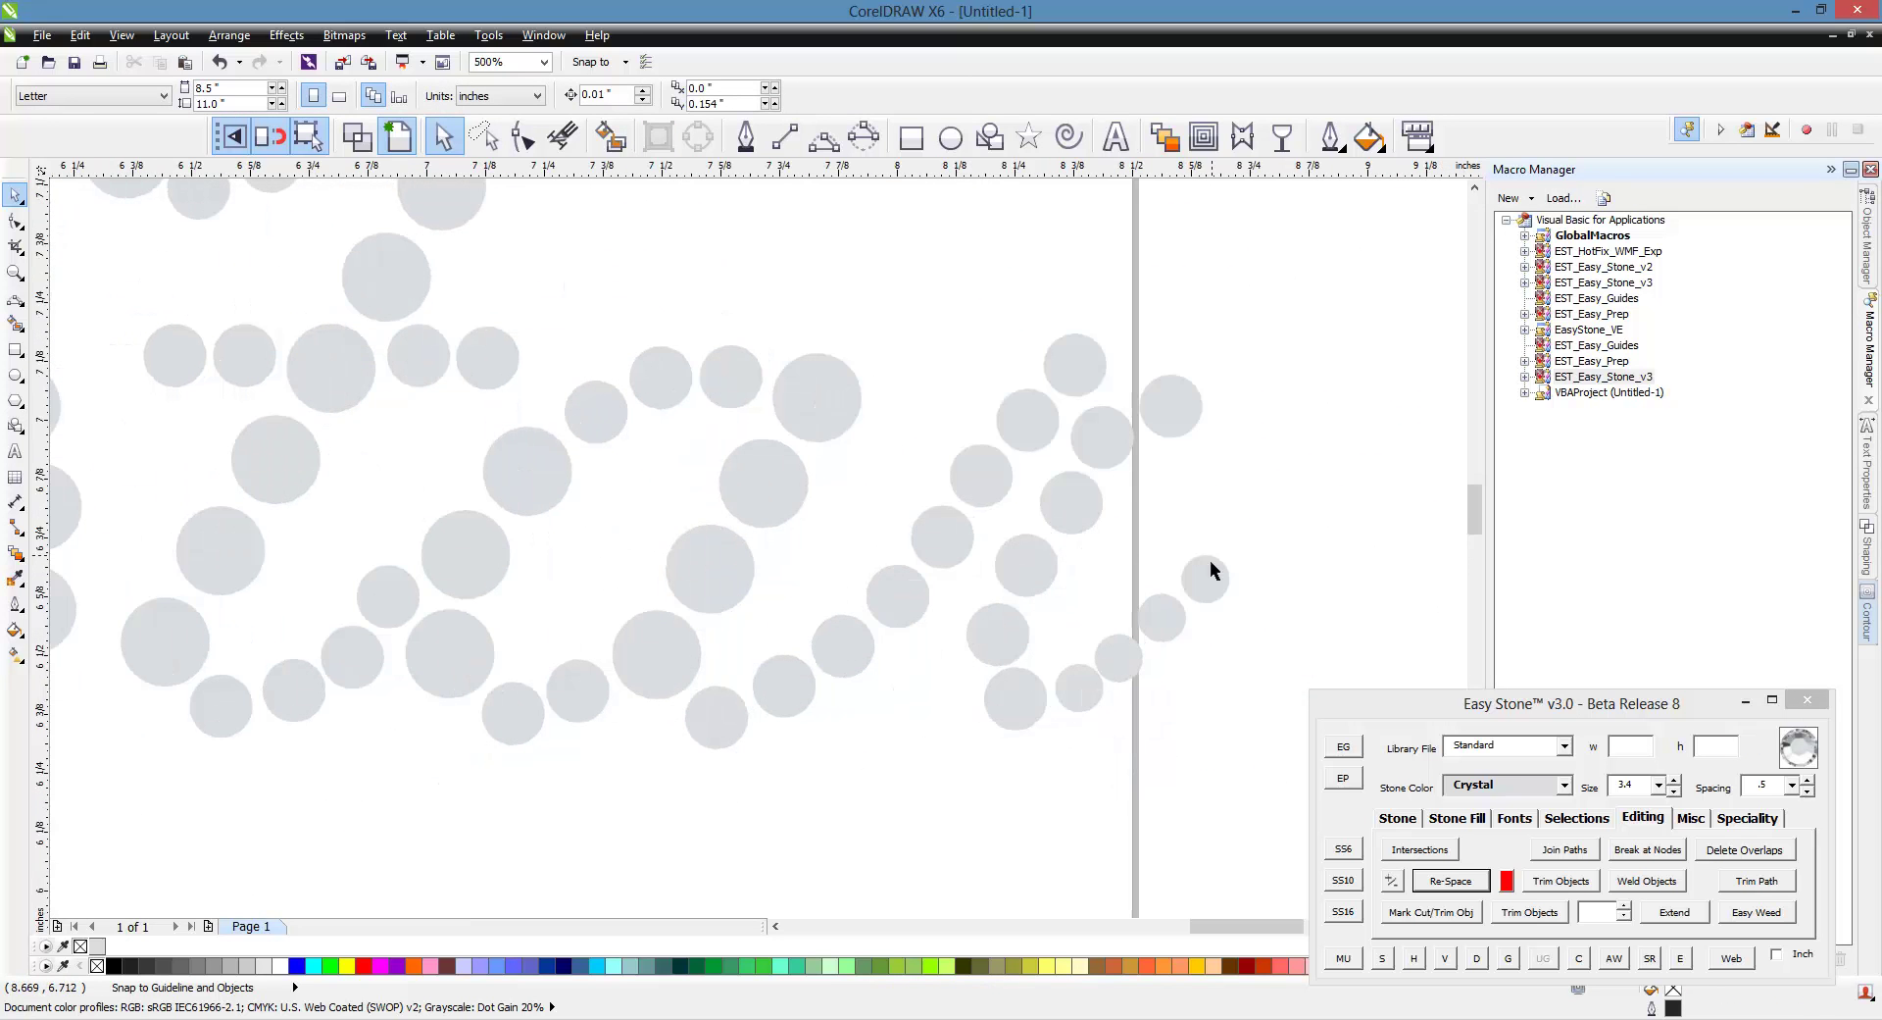
scroll(1167, 642, up, 1)
click(924, 795)
scroll(1192, 602, down, 2)
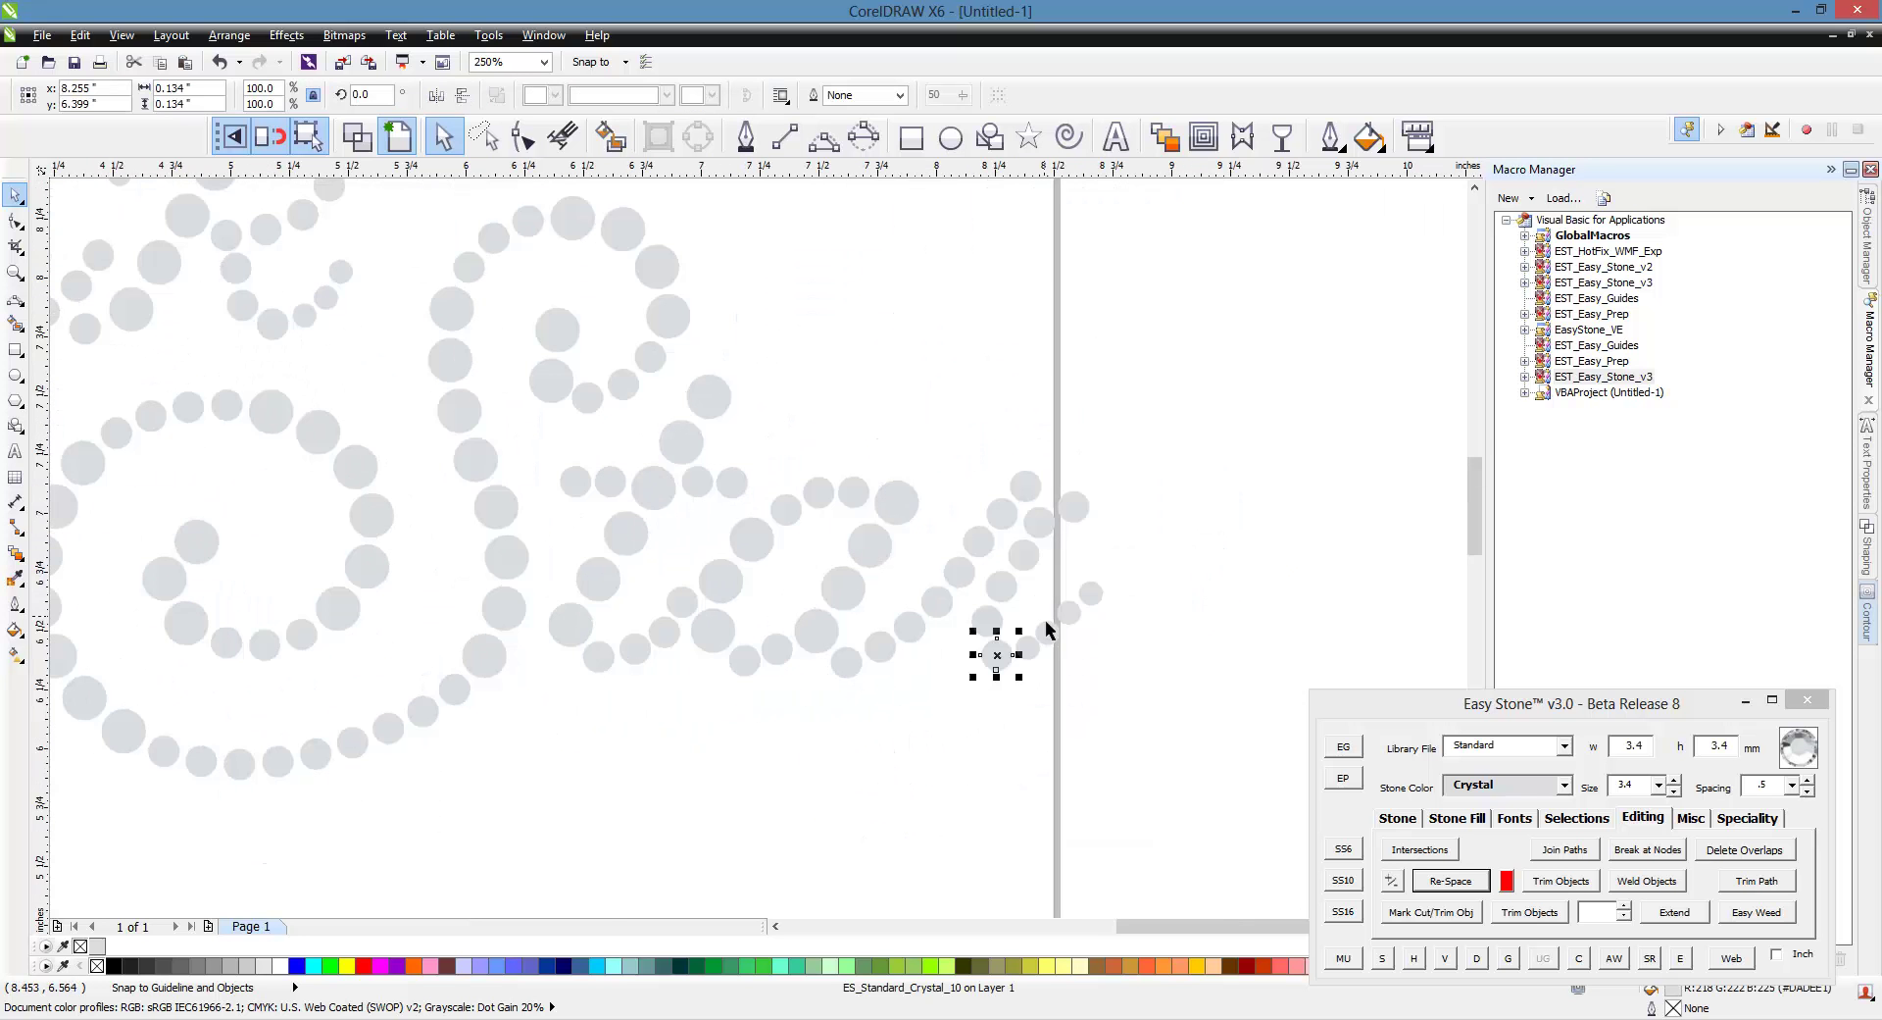
click(1128, 582)
Select all stones of the complete "Rock Star" design and add an automatic black weed box behind them.
scroll(1128, 589, down, 1)
scroll(1127, 600, down, 1)
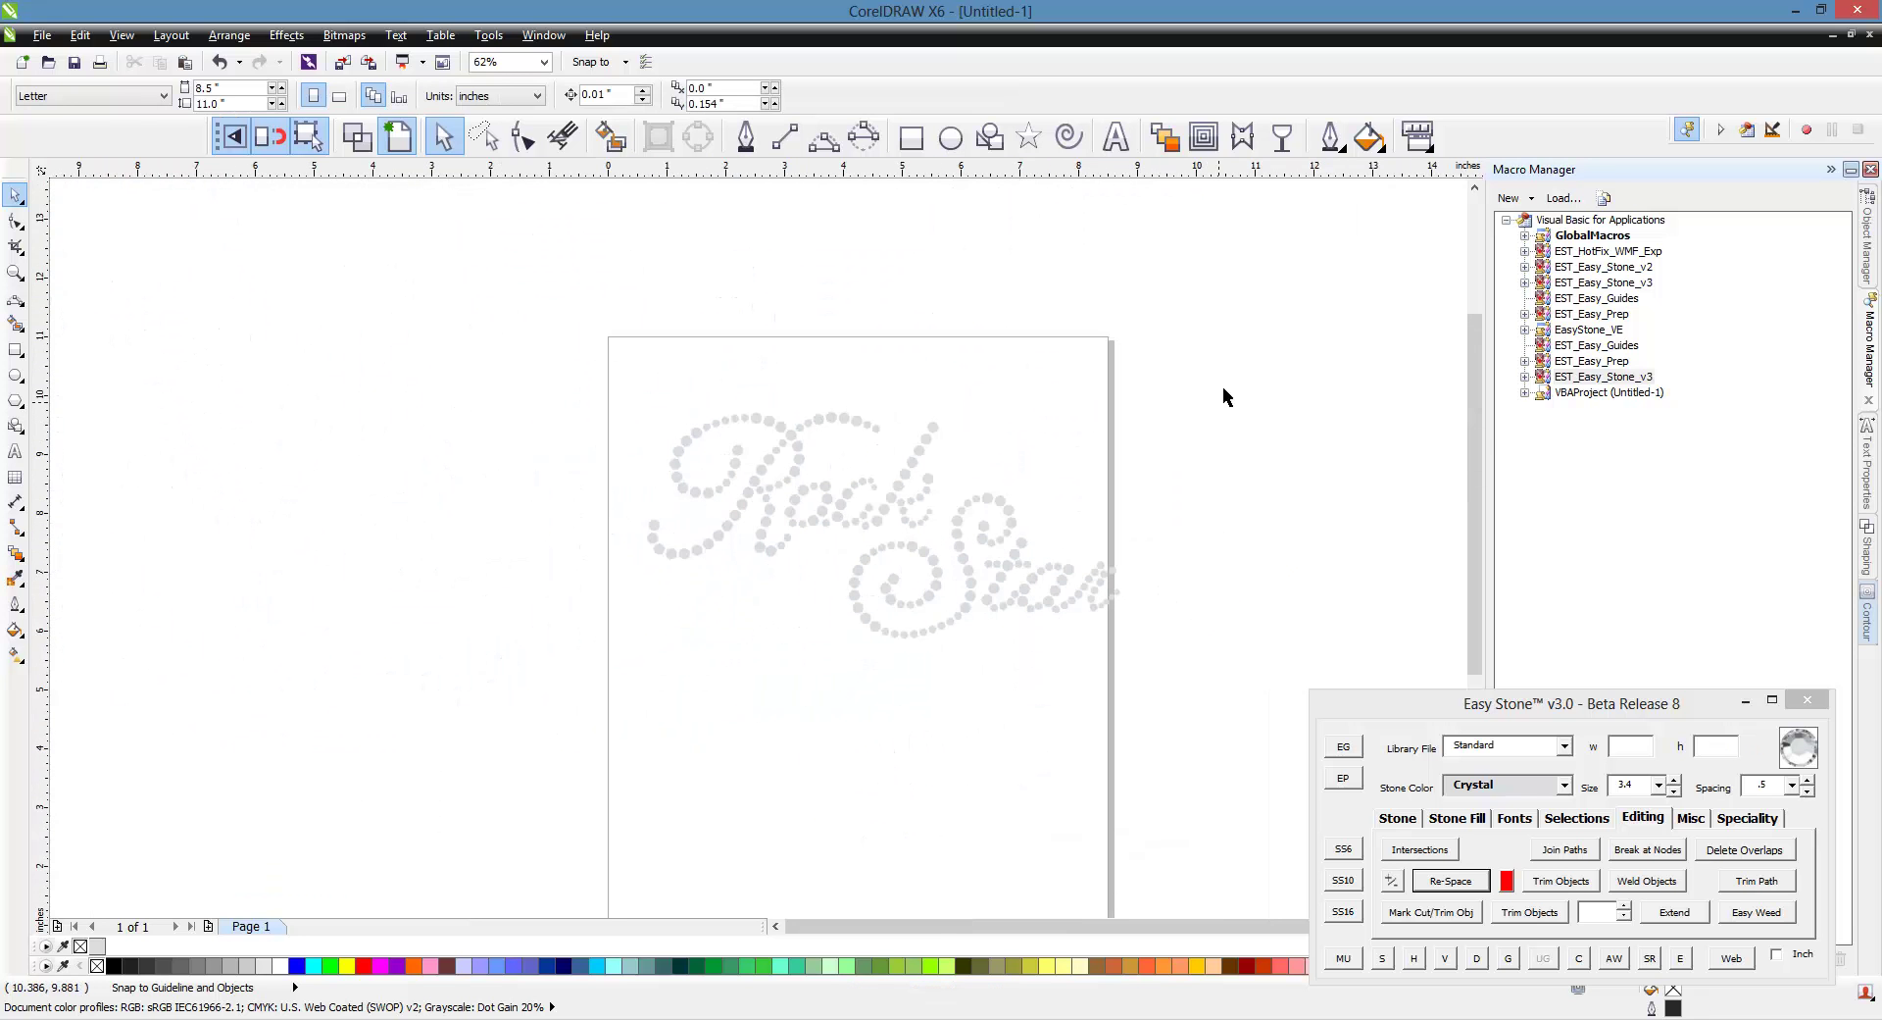
drag(1244, 324, 597, 691)
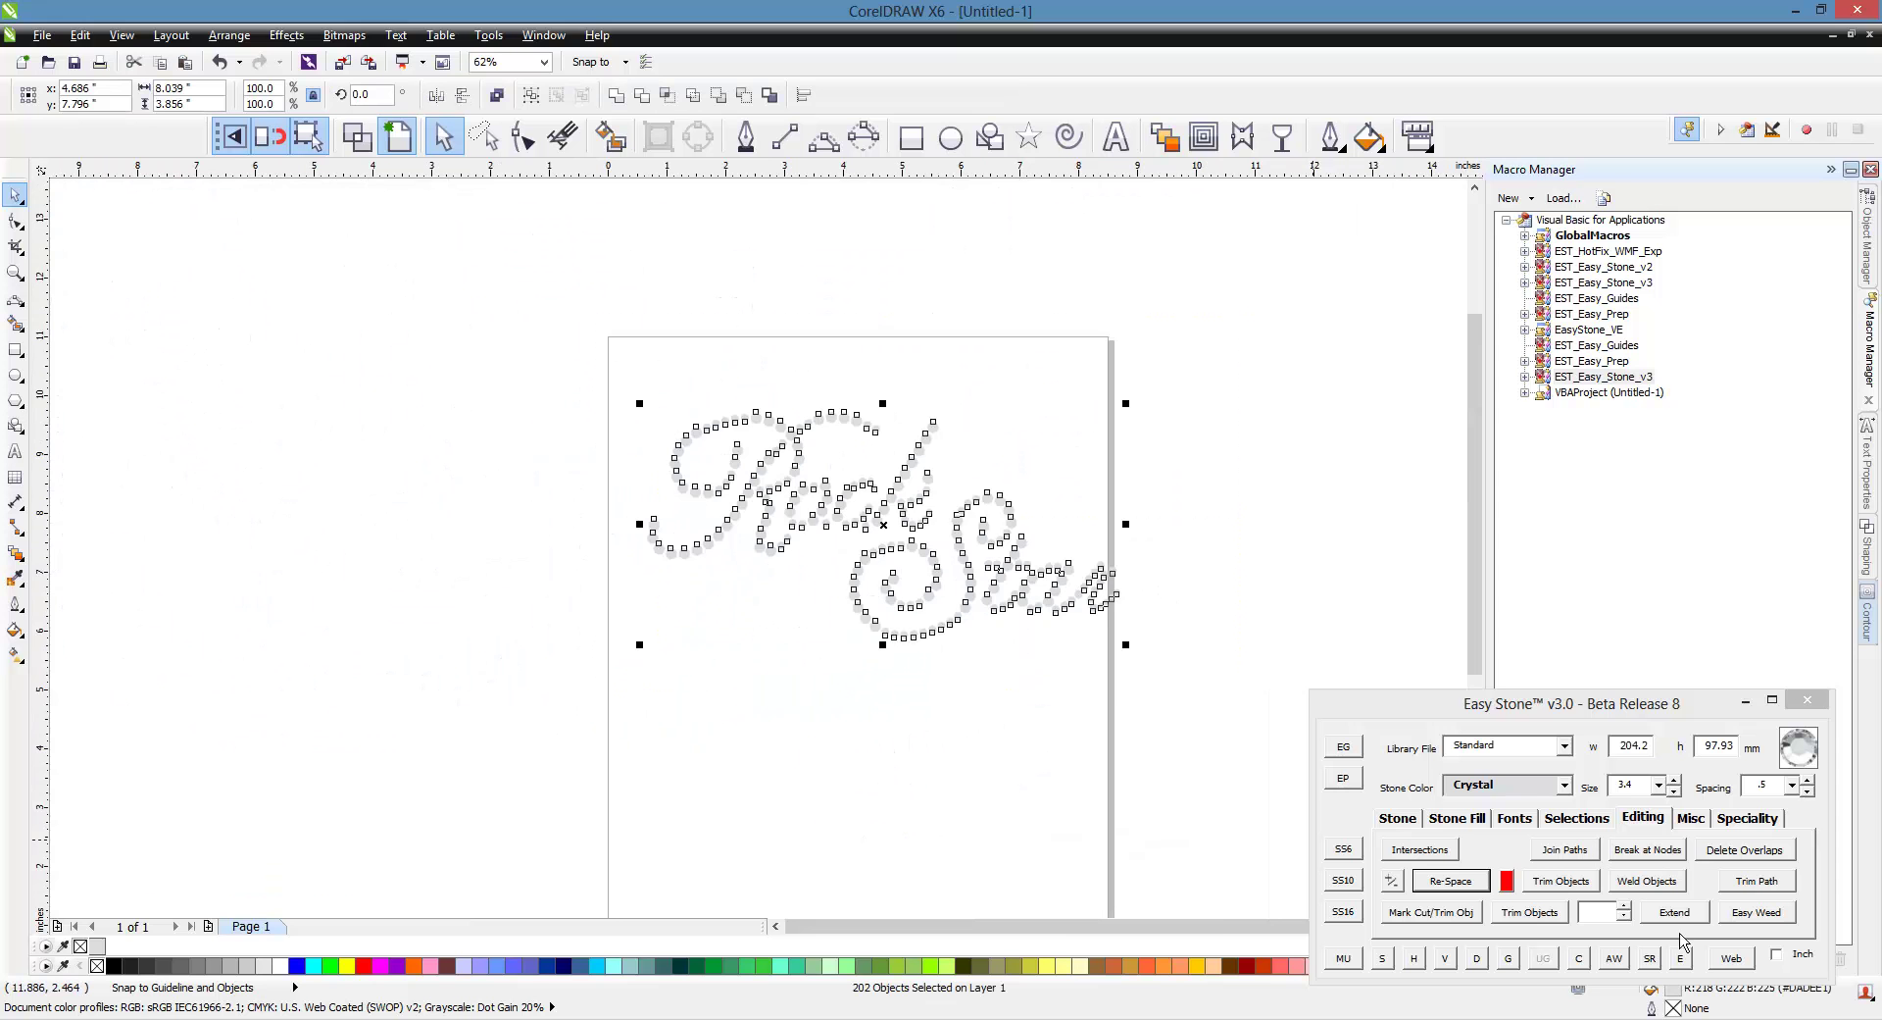
click(1613, 958)
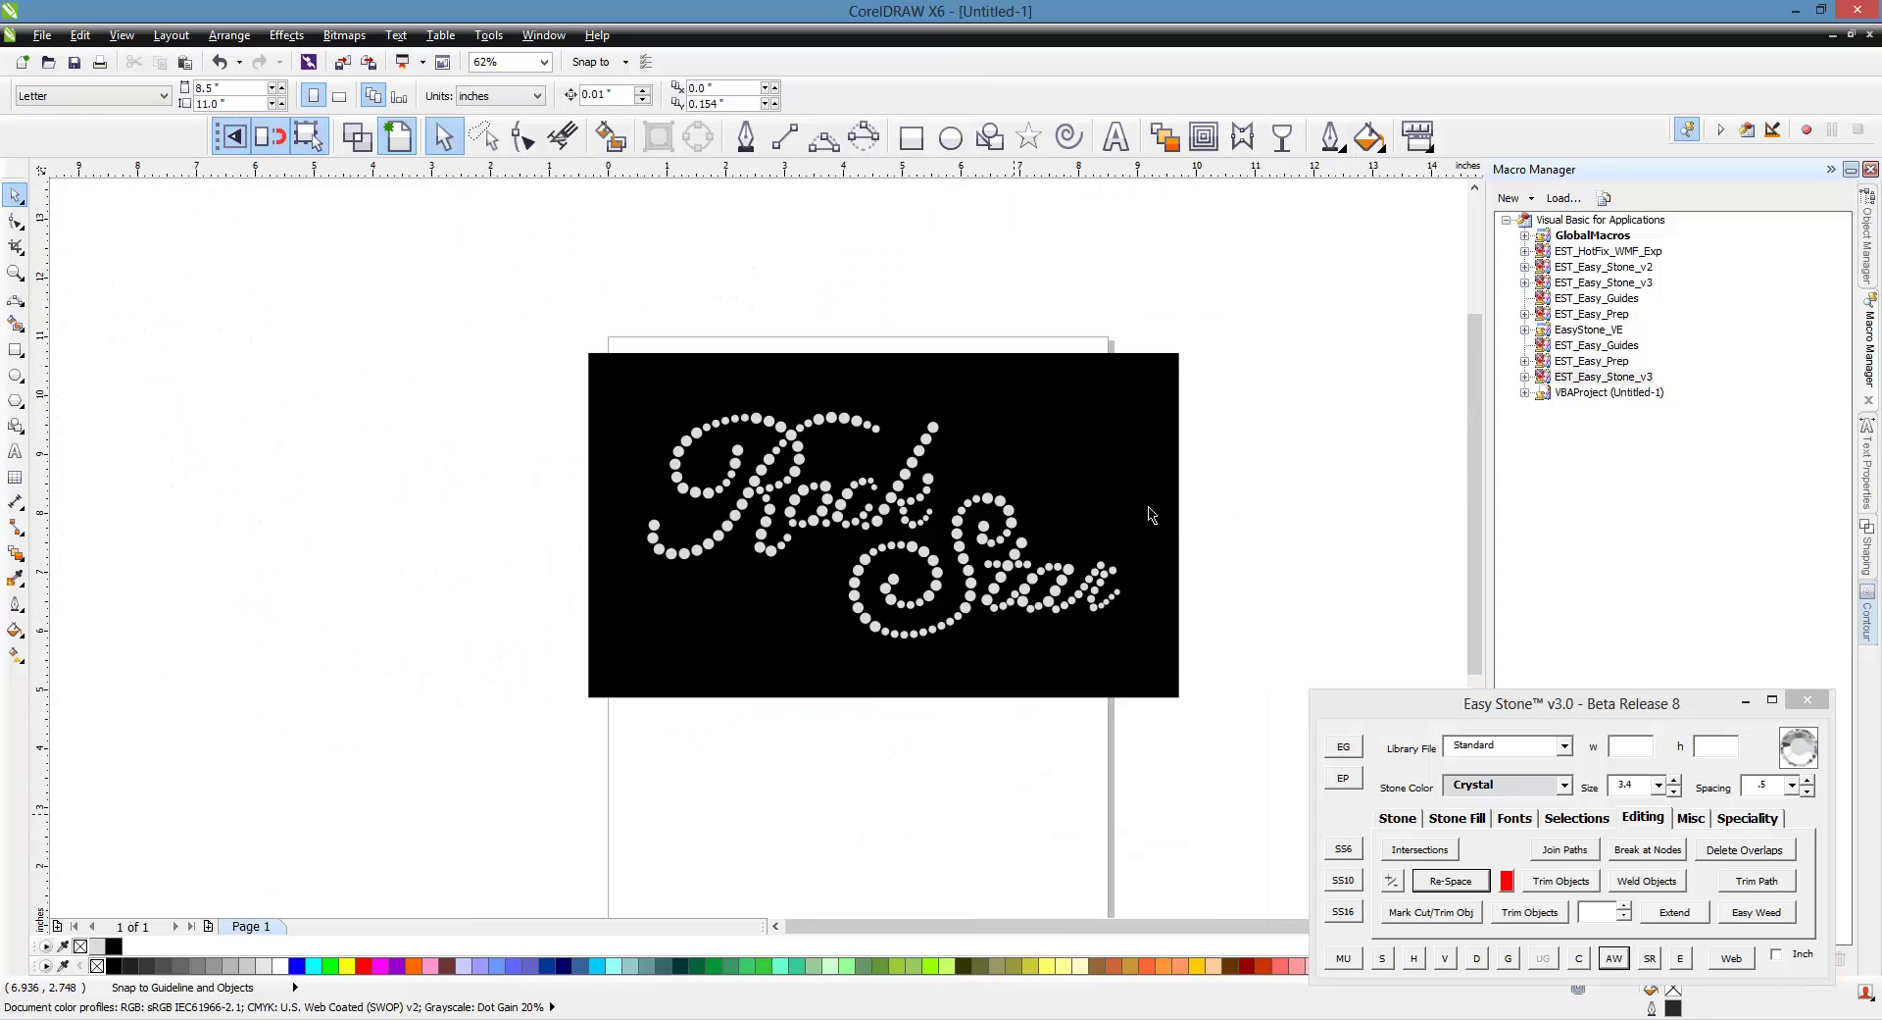
Nudge the two SS16 stones at the inner end of the "S" upper curl to even out their spacing.
scroll(1139, 469, up, 1)
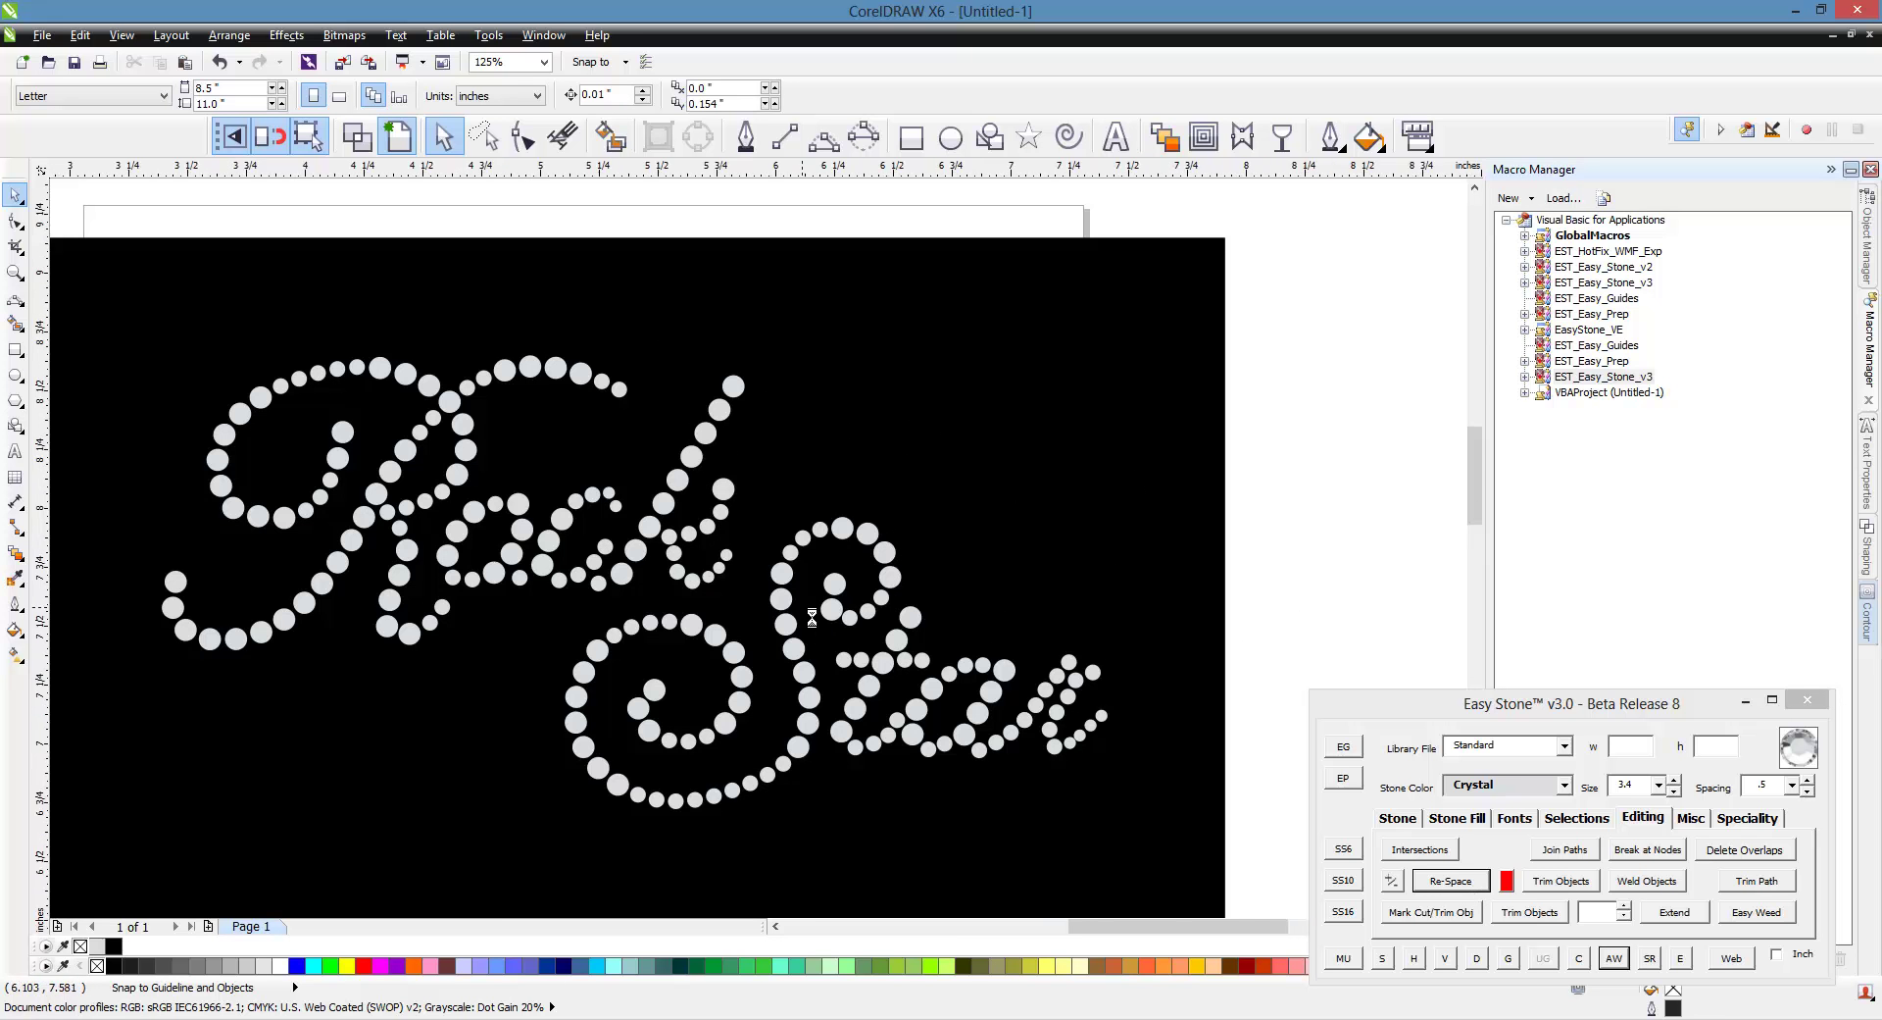
scroll(853, 632, up, 6)
click(990, 471)
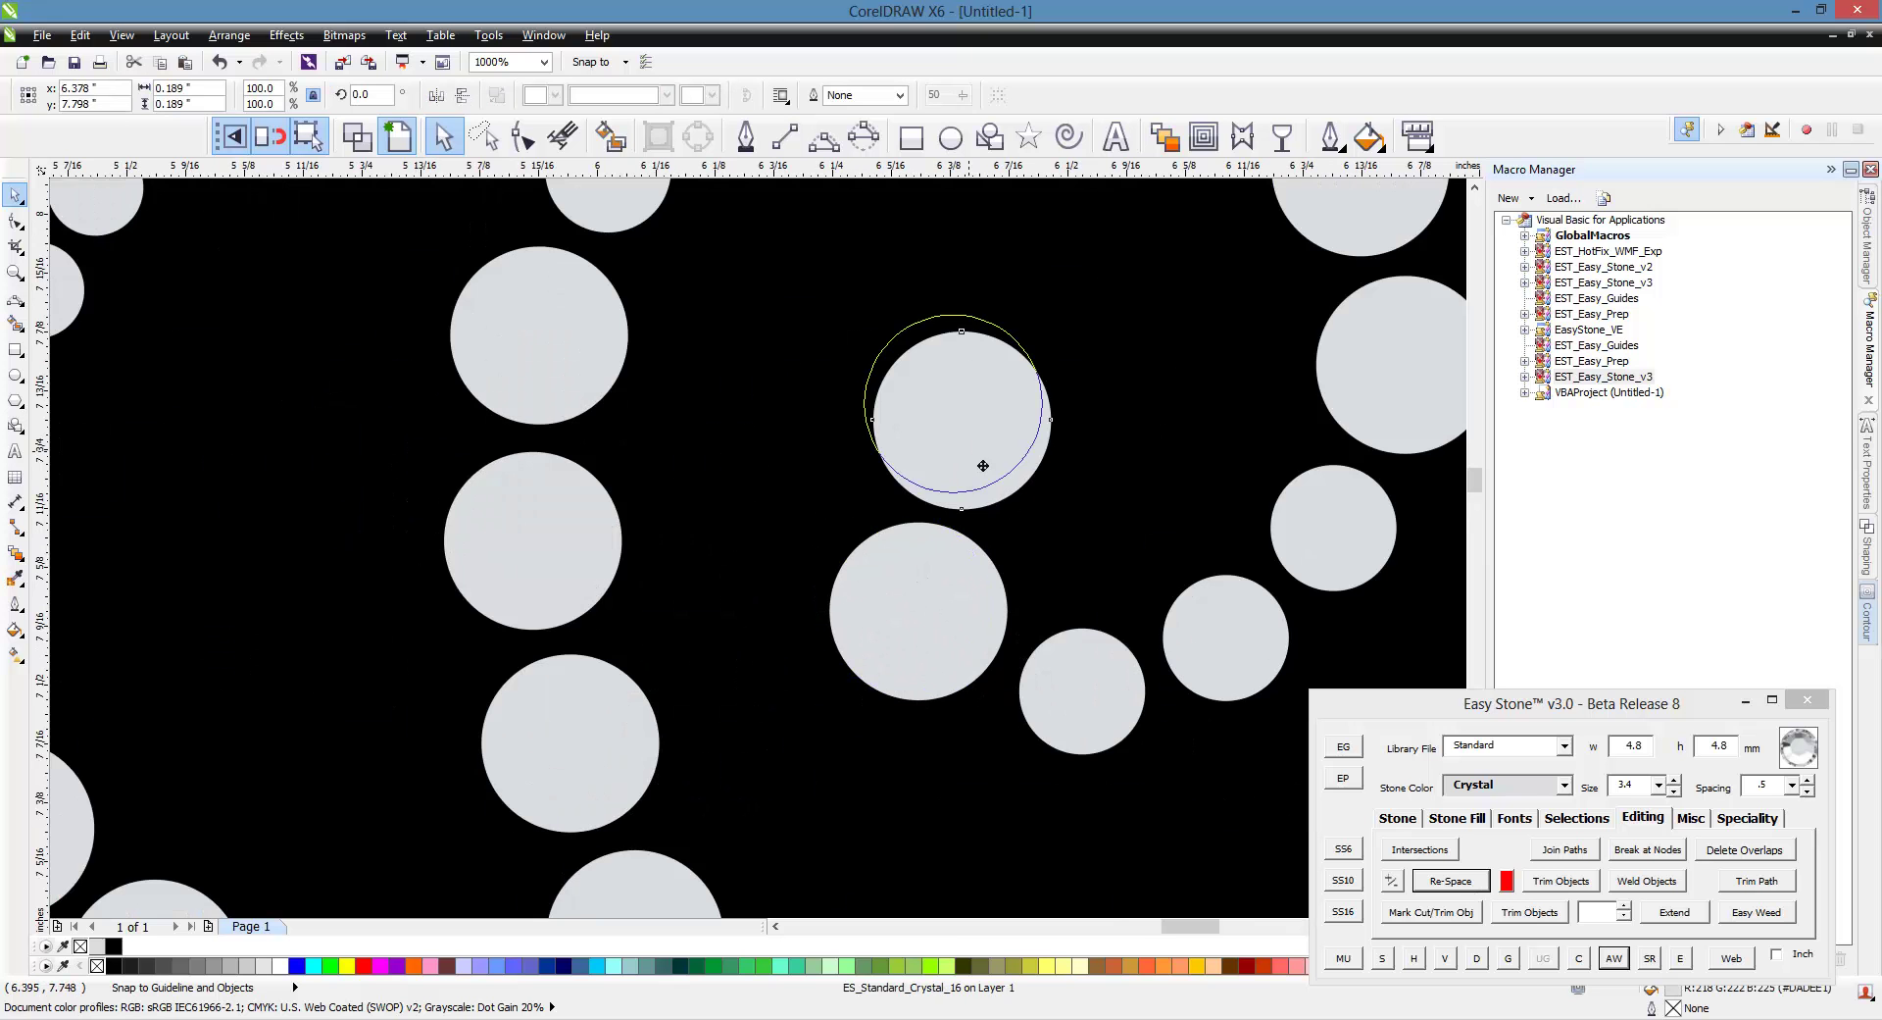
click(982, 610)
scroll(826, 475, down, 6)
scroll(827, 476, down, 2)
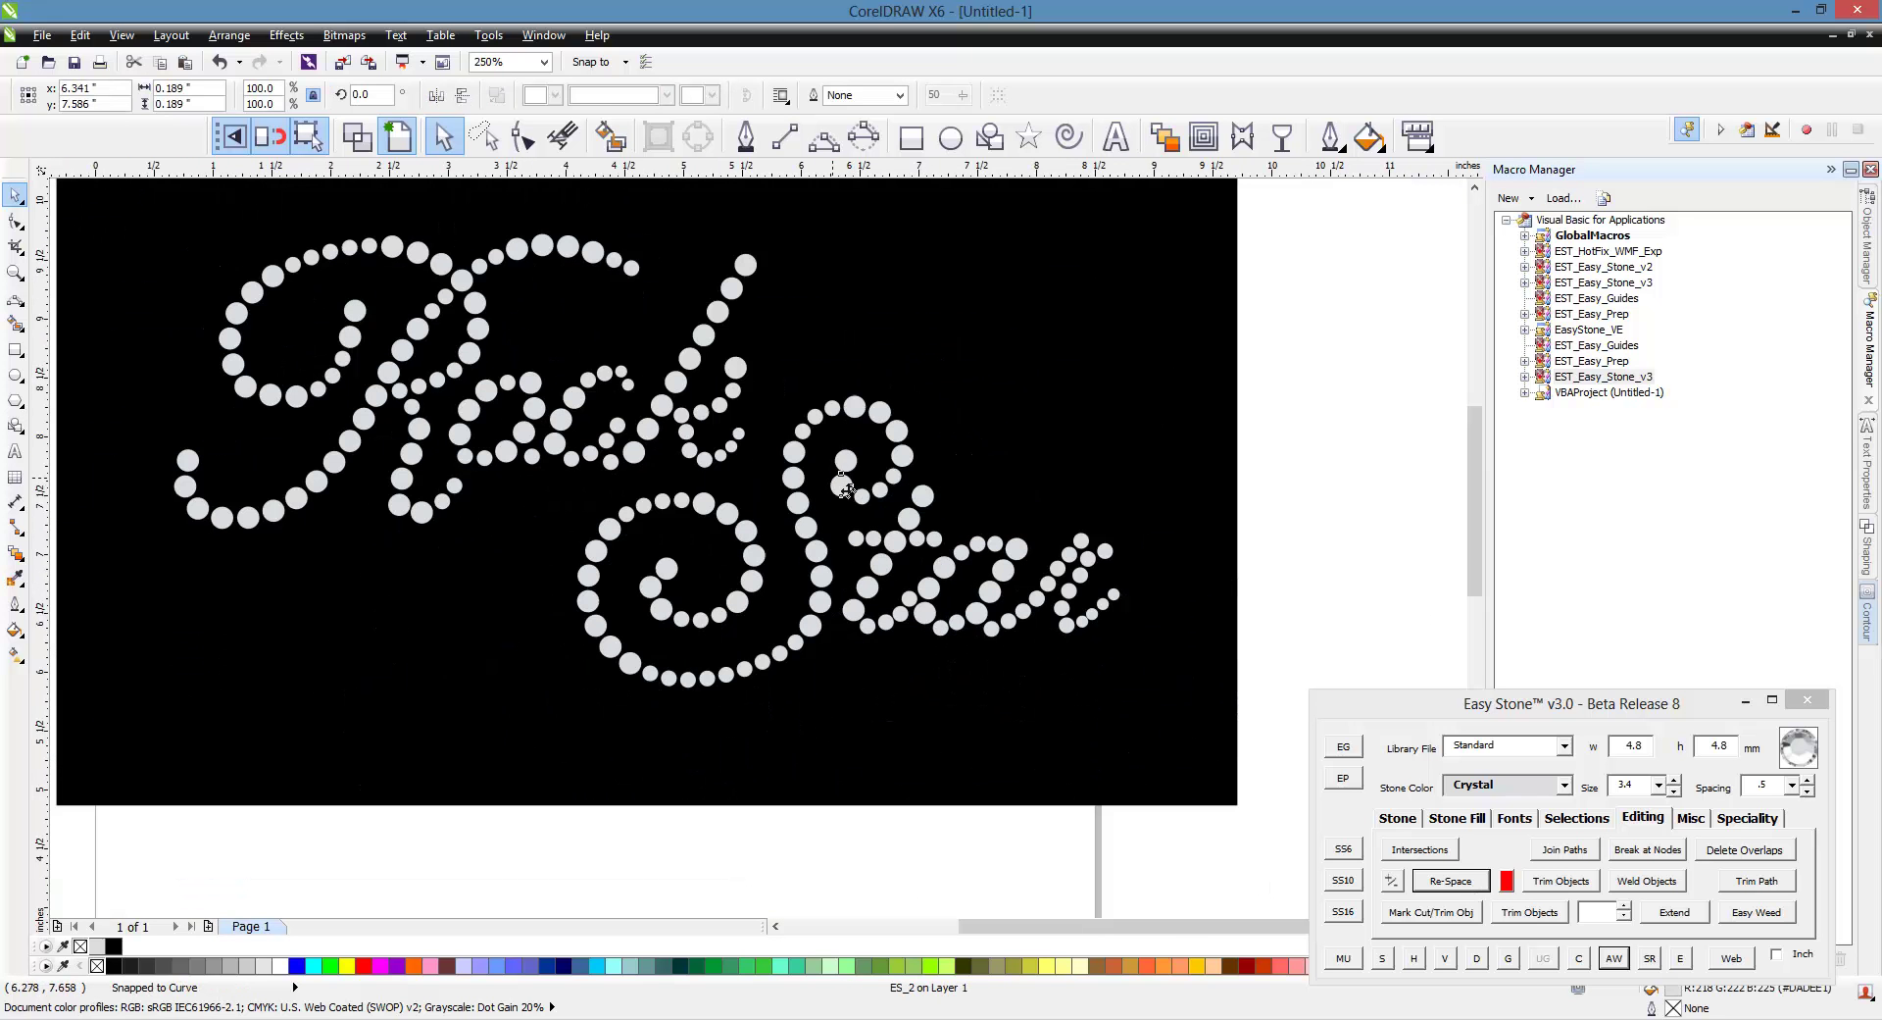
click(1331, 467)
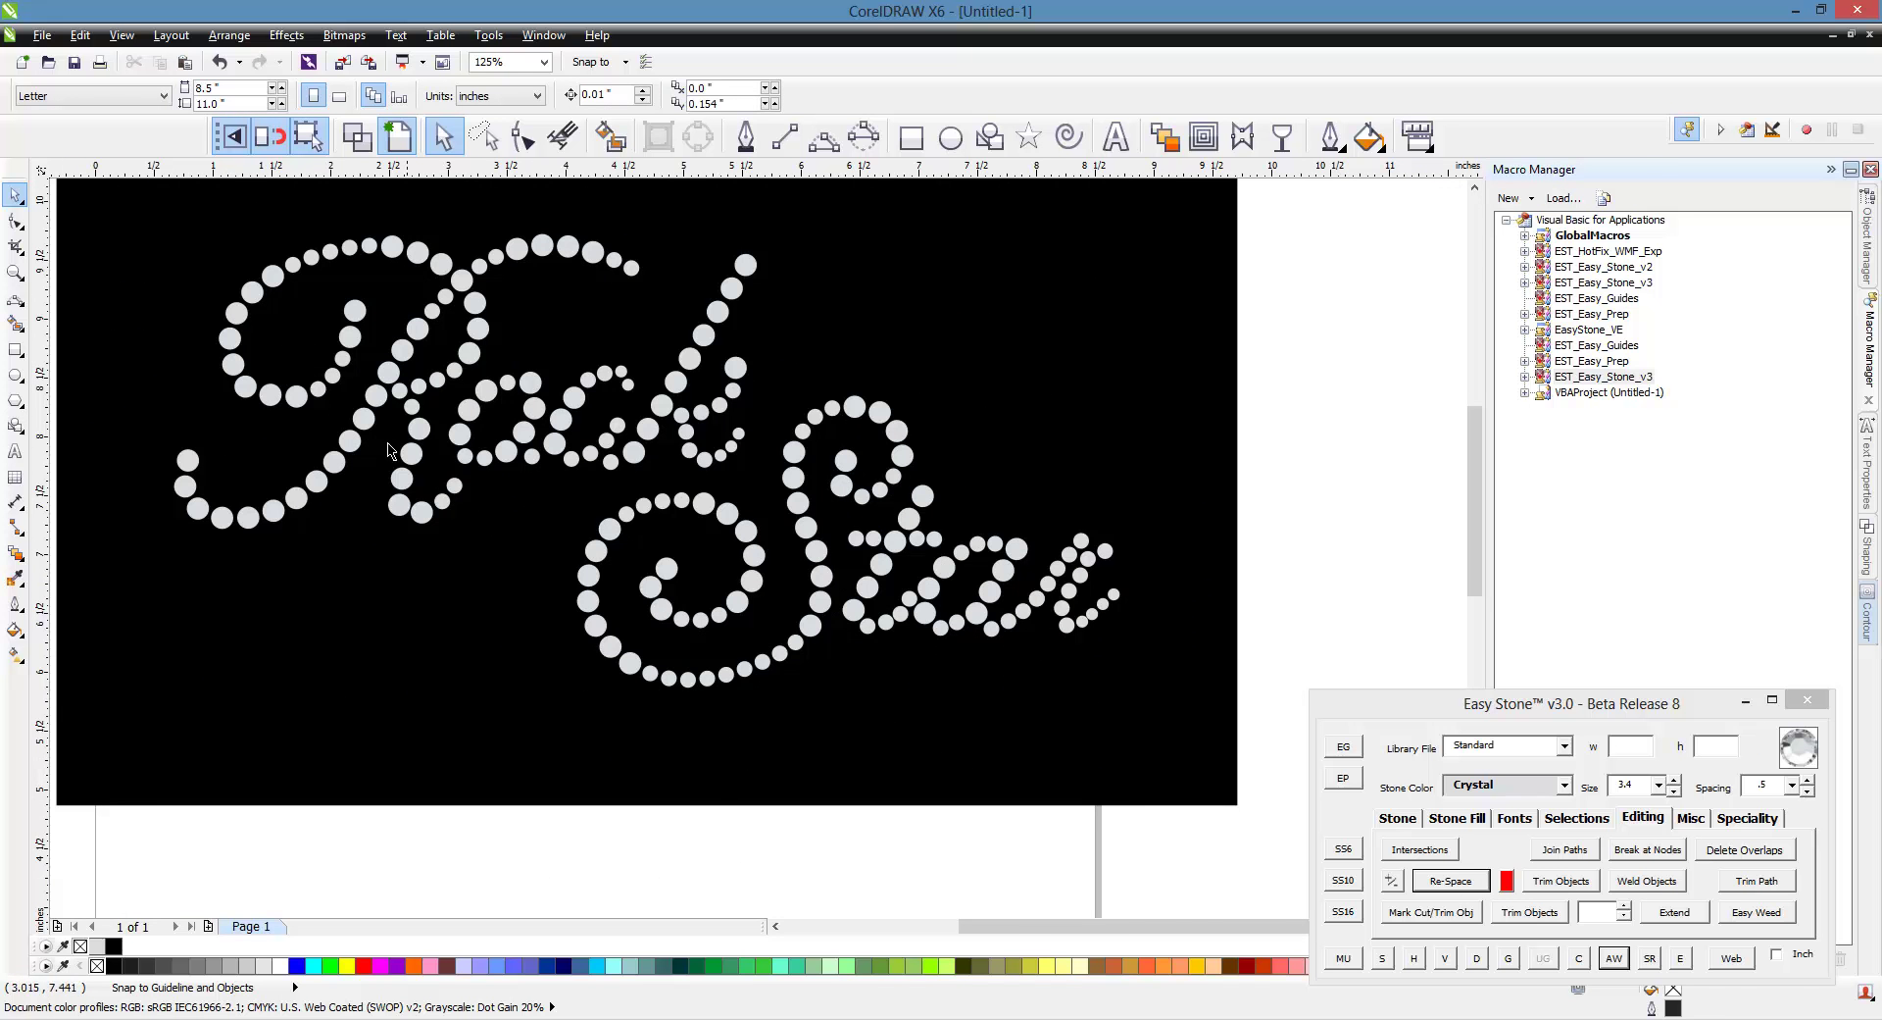
Examine the stones in the inner curl of the "R" and the complete design on its black weed box.
scroll(392, 484, up, 6)
click(441, 644)
scroll(442, 643, down, 6)
click(588, 855)
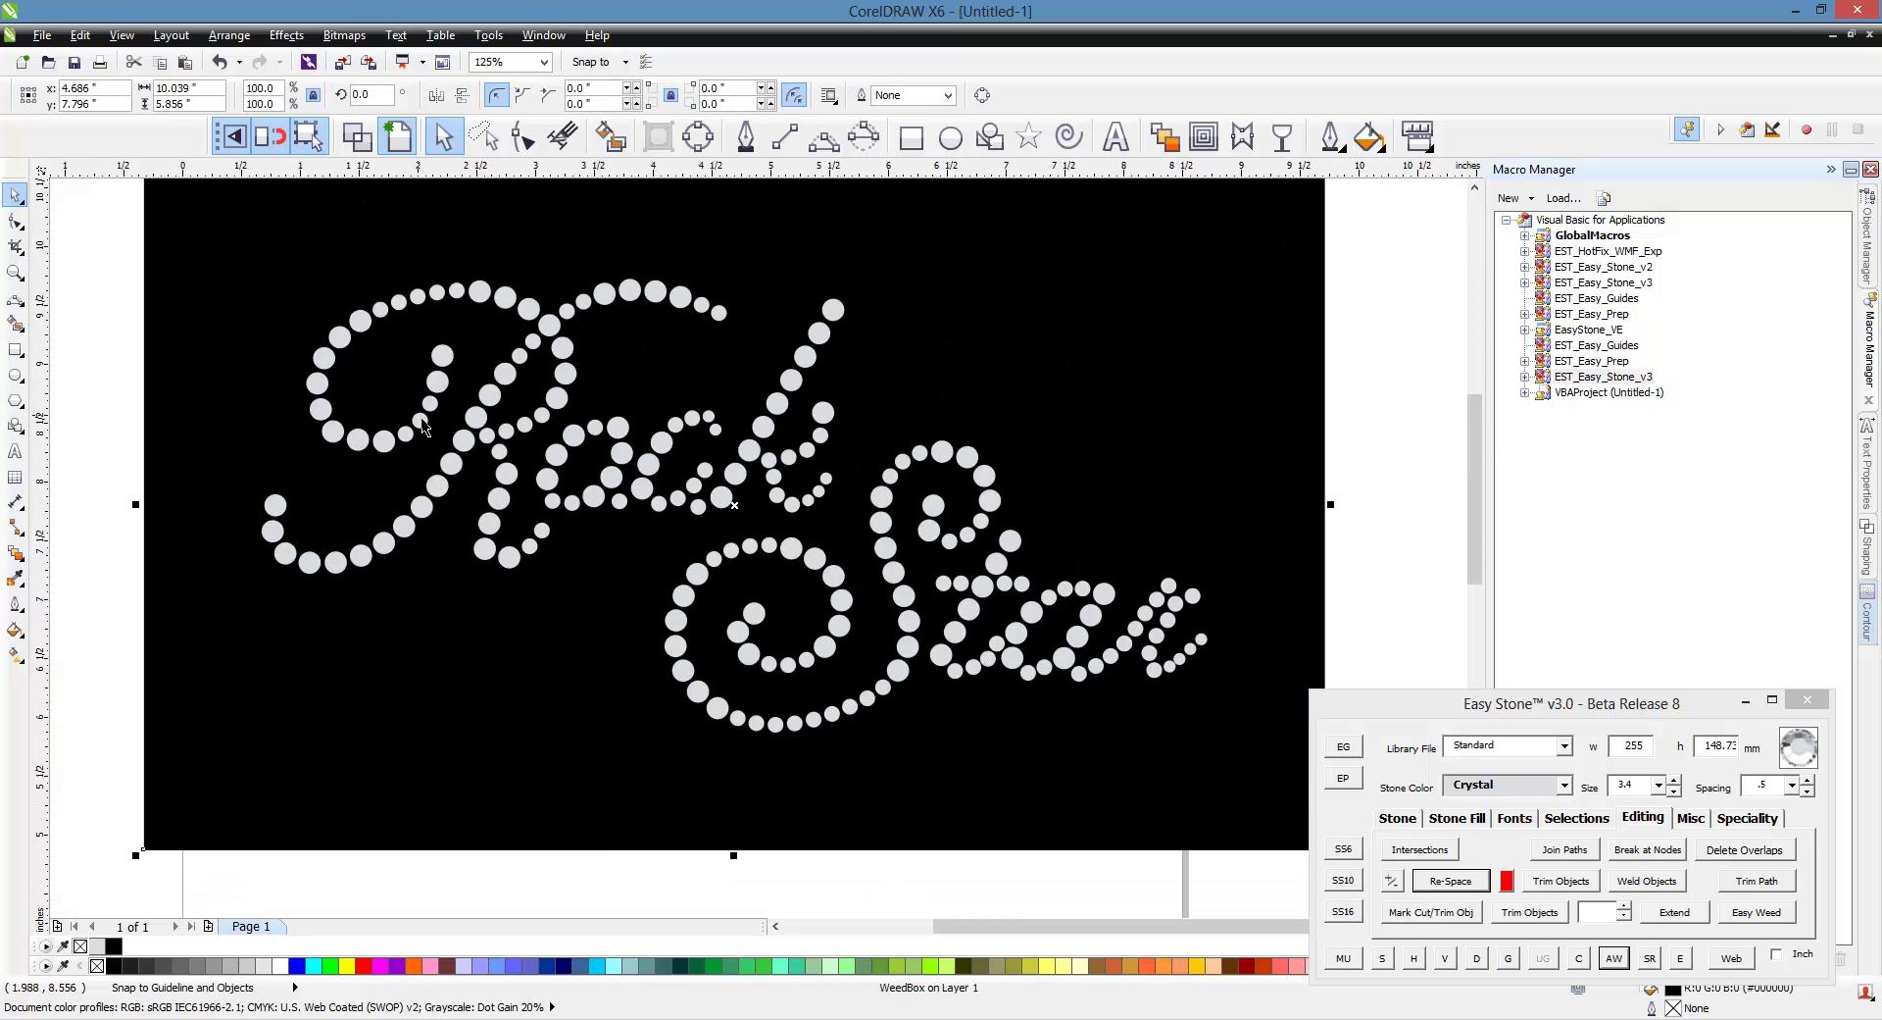
scroll(834, 719, down, 2)
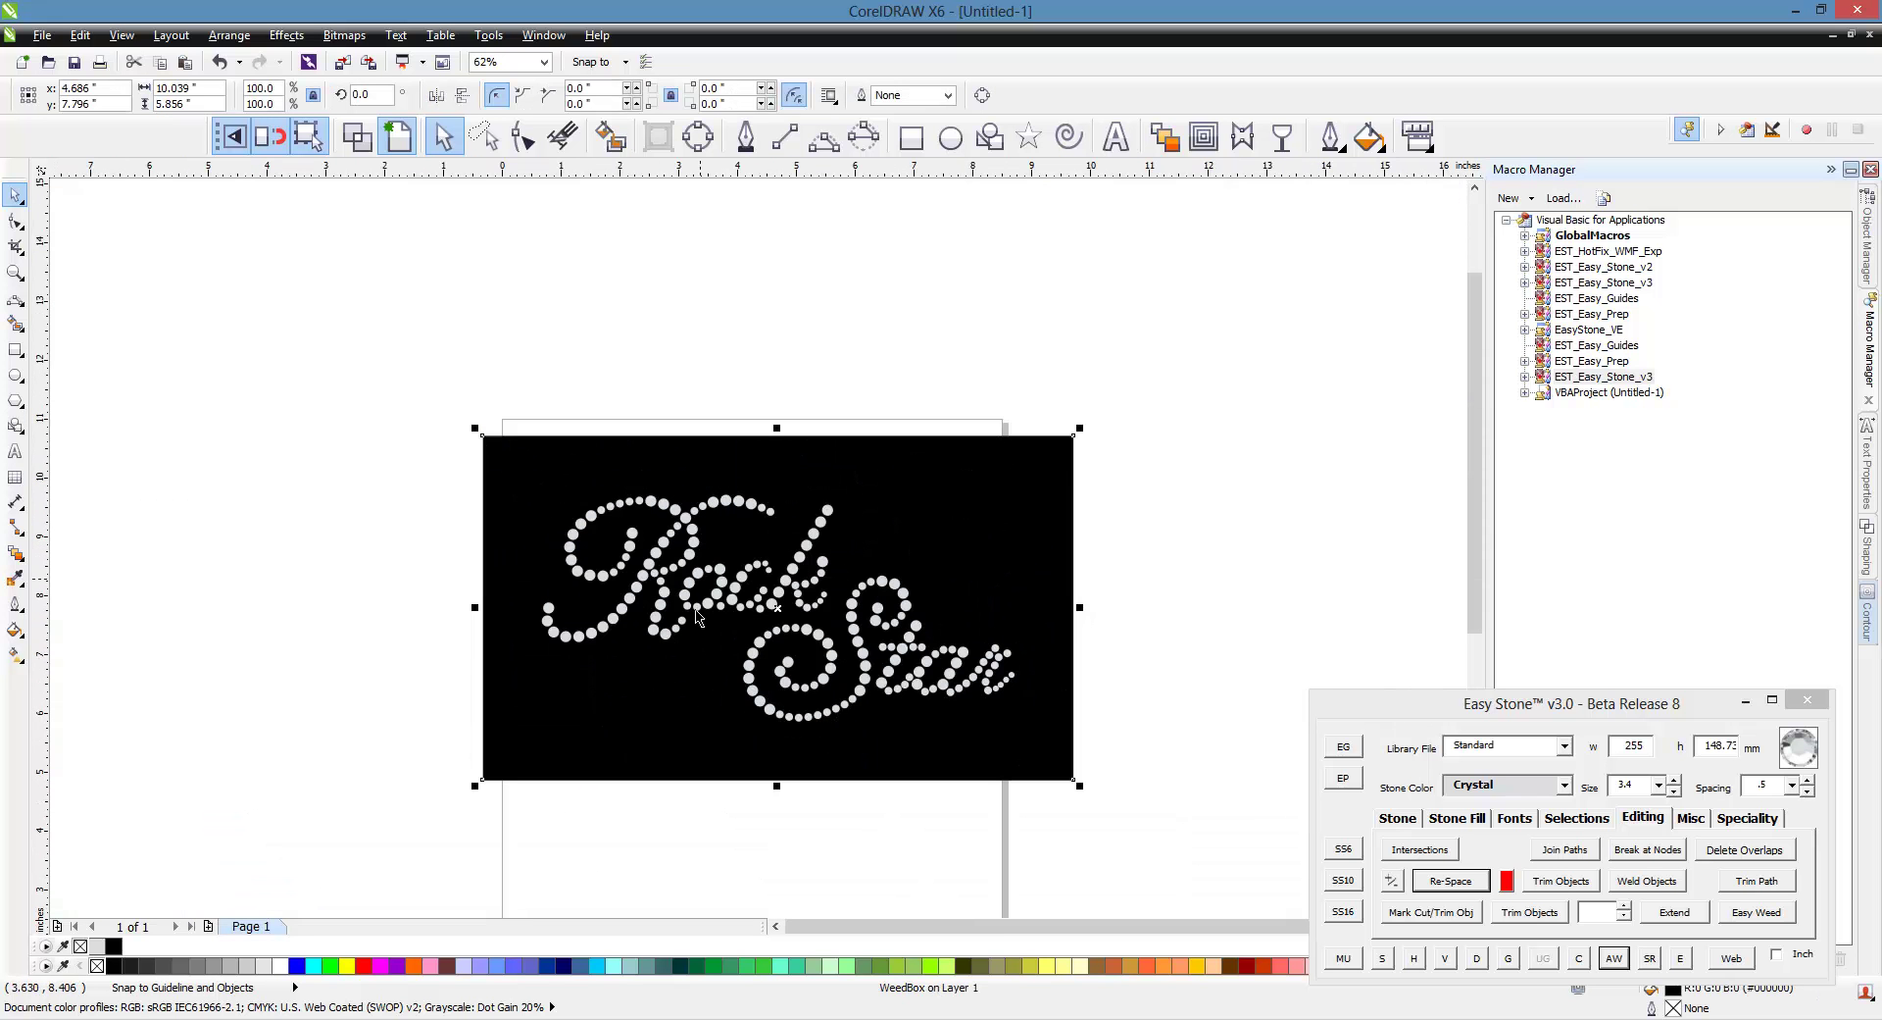
click(1251, 677)
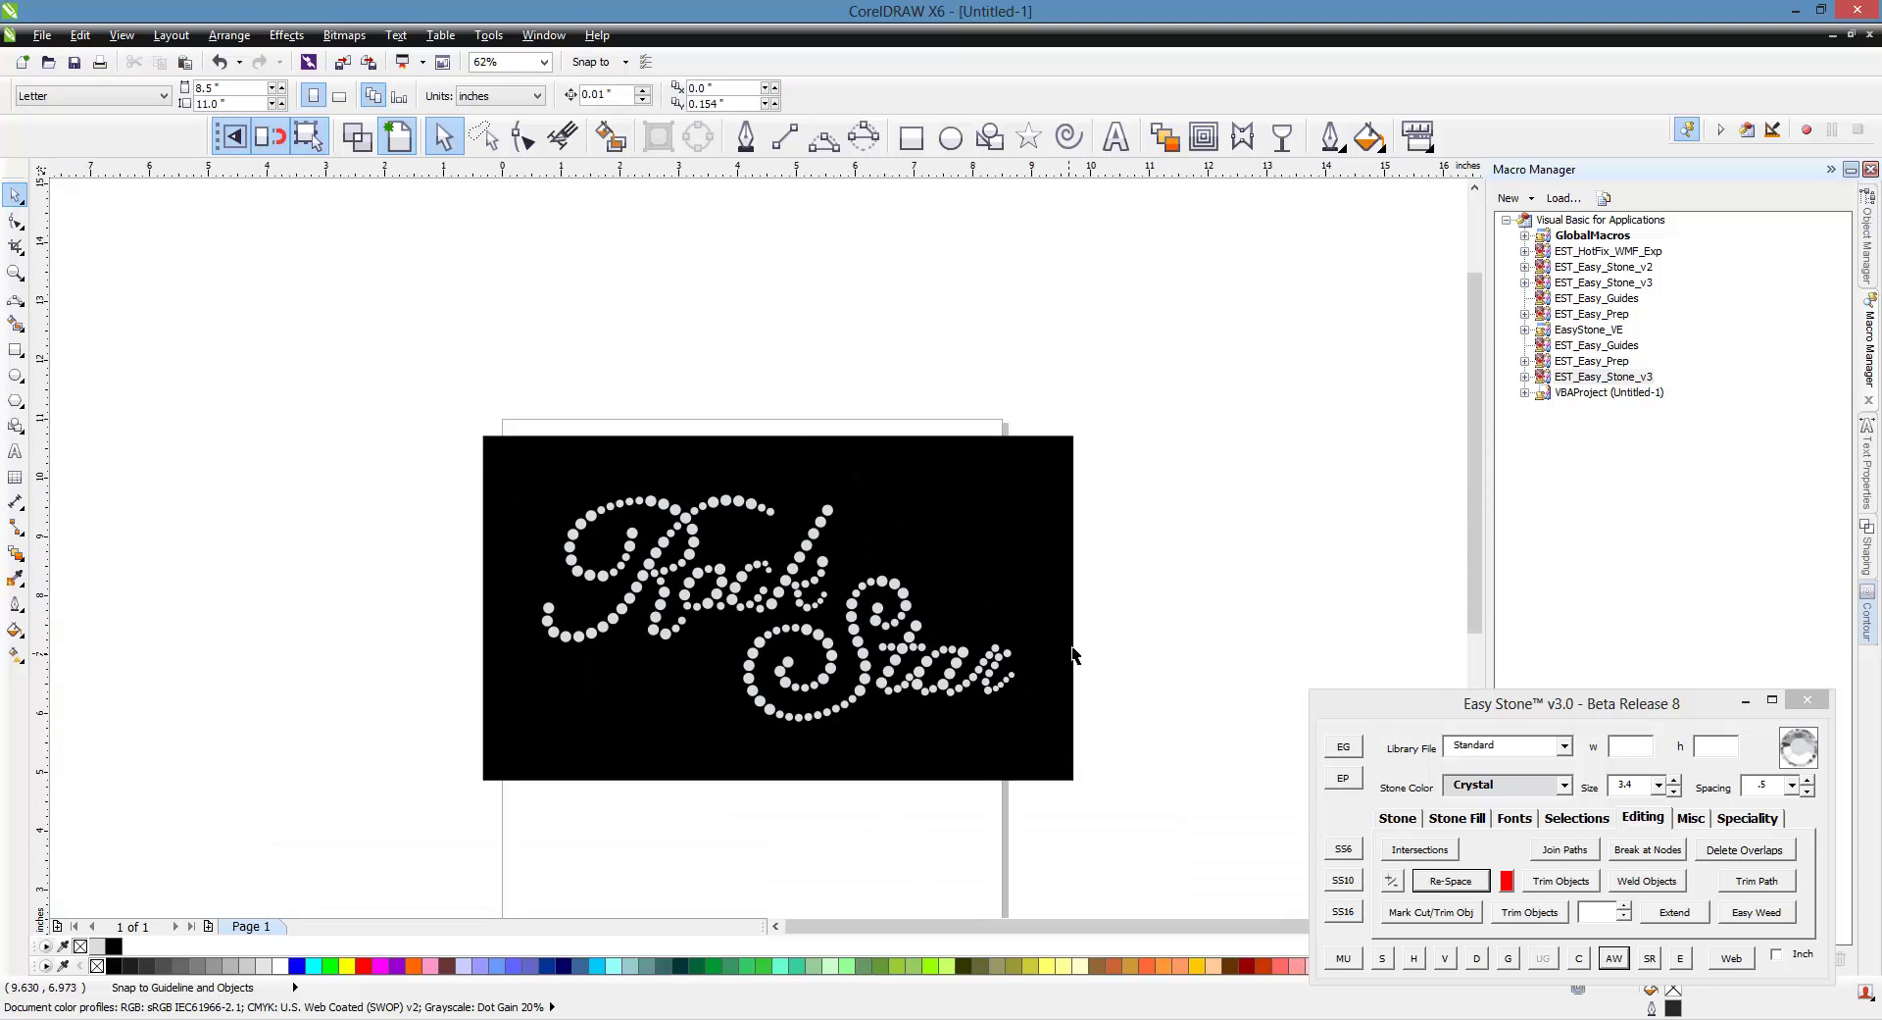